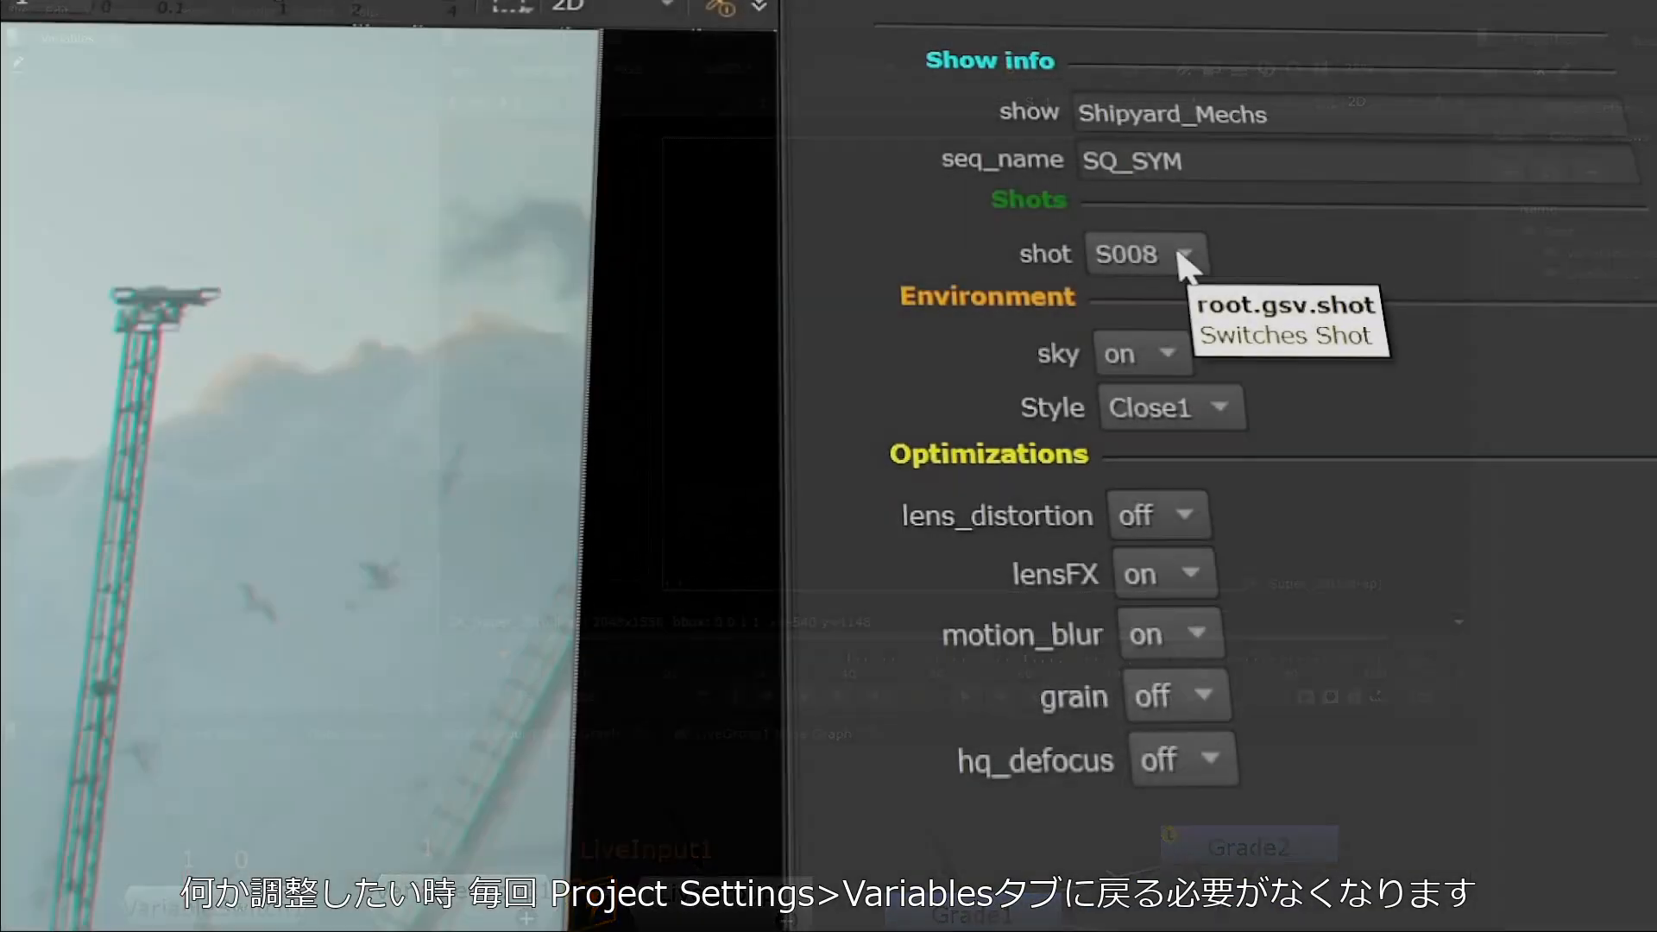
Switch the shot variable to S009 and turn the sky off in the show's environment settings.
{"action": "left_click", "coordinate": [1187, 256]}
{"action": "left_click", "coordinate": [1191, 315]}
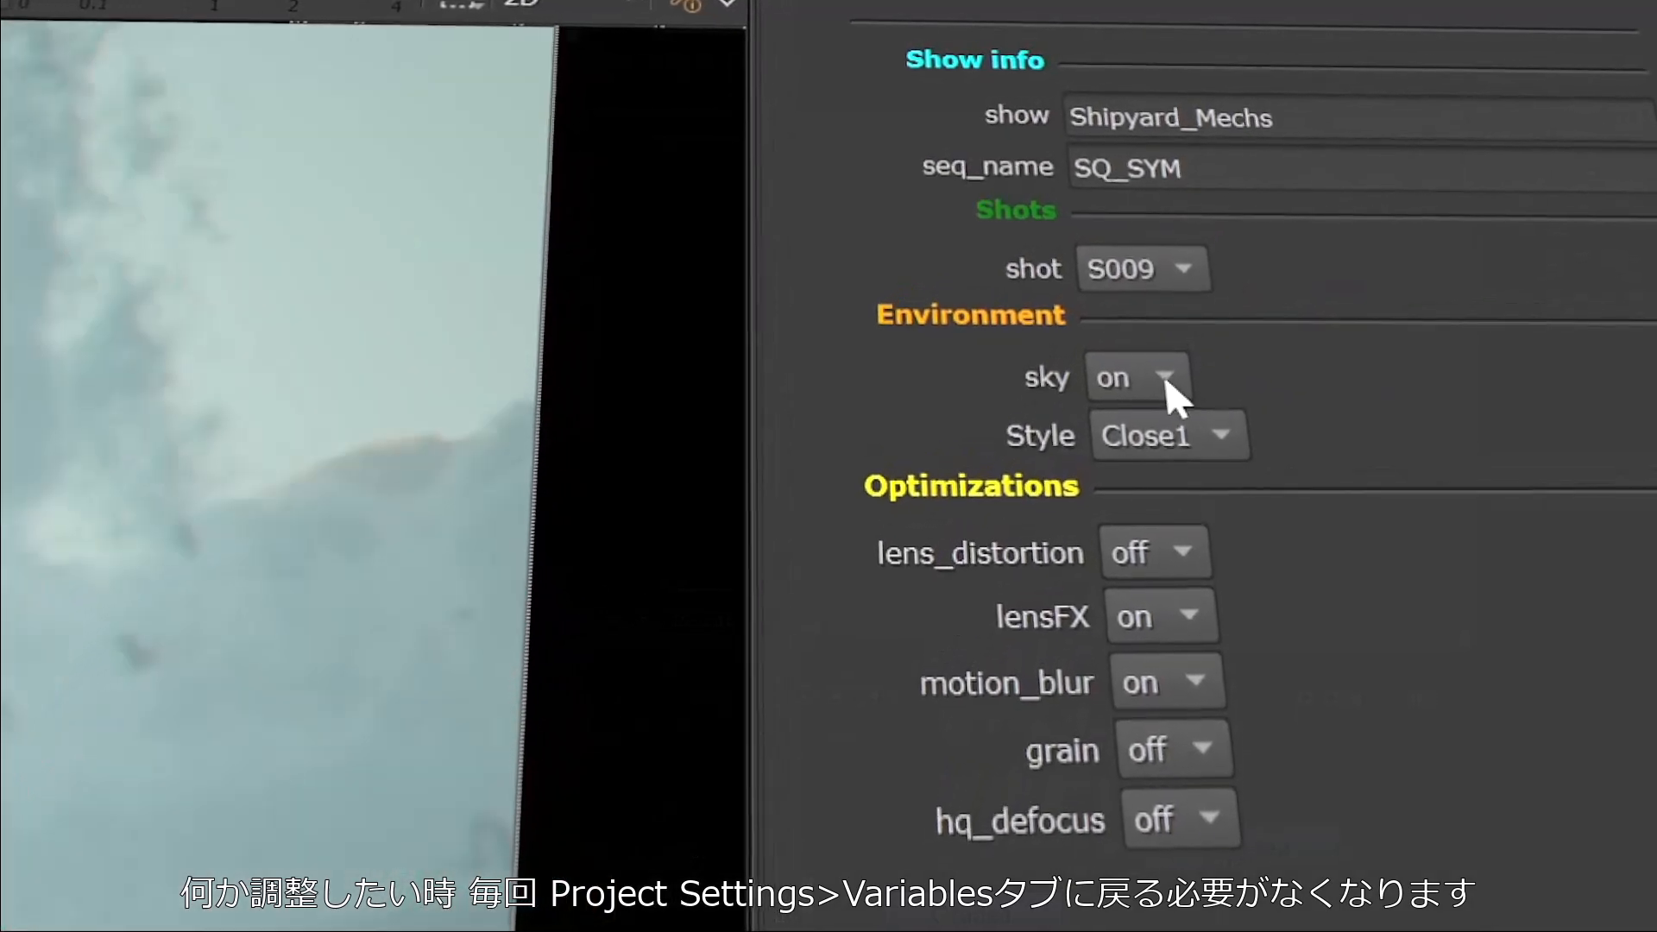
{"action": "left_click", "coordinate": [1180, 361]}
{"action": "left_click", "coordinate": [1186, 442]}
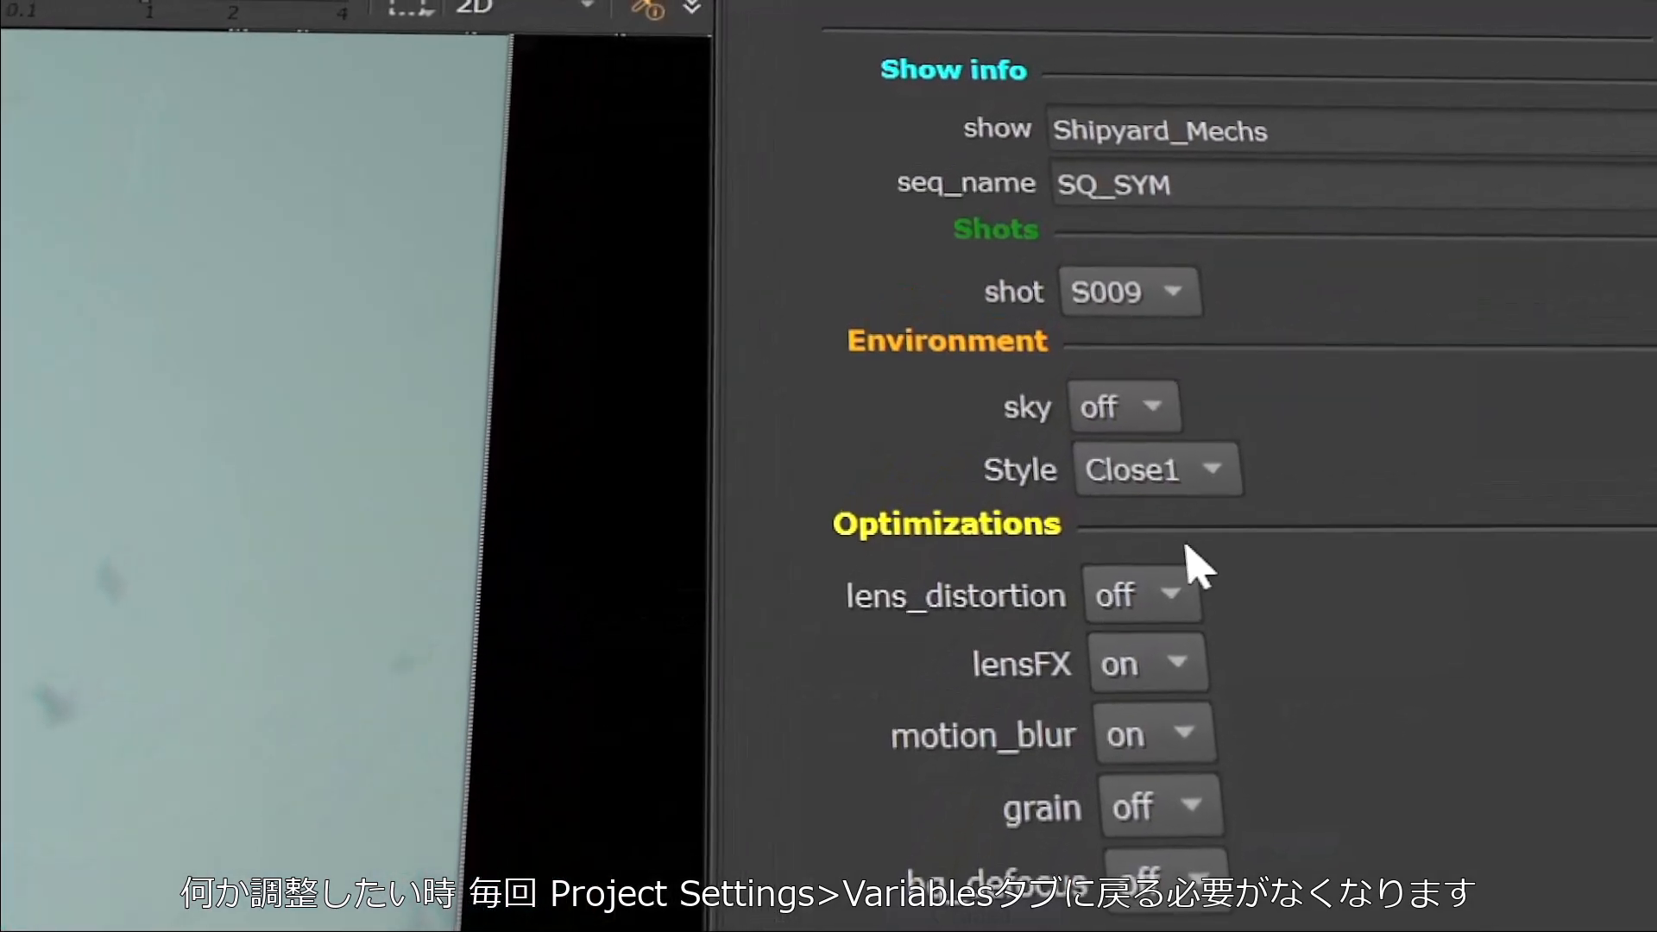
{"action": "left_click", "coordinate": [1173, 567]}
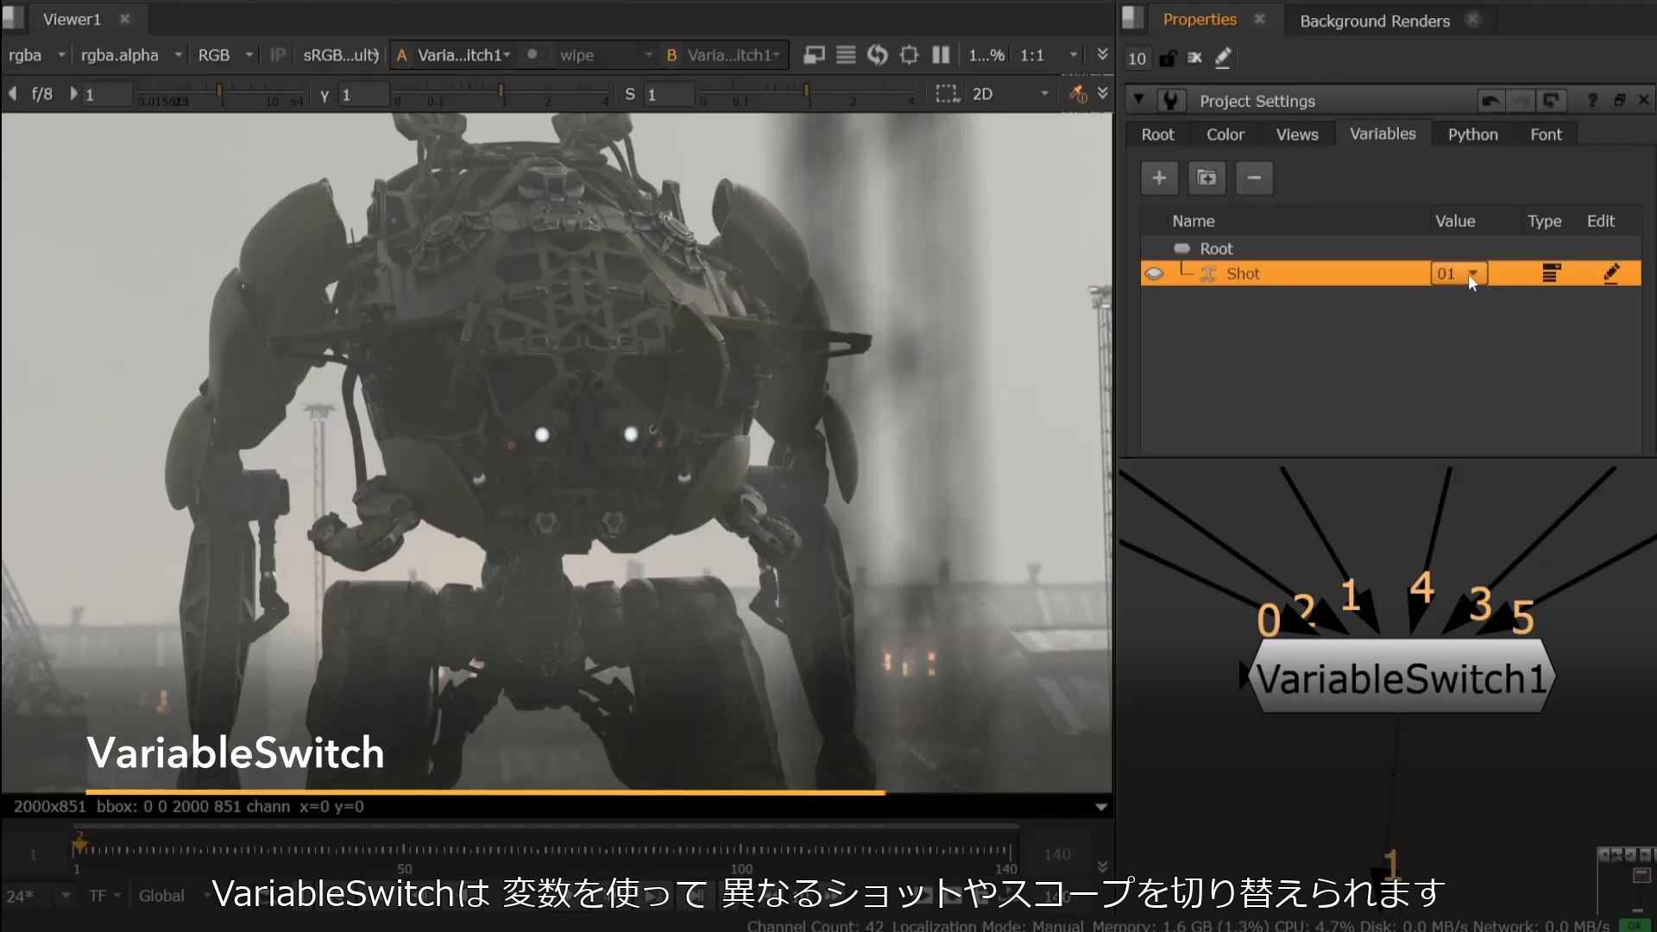
Cycle the project's Shot variable through 02, 03, 04 and 05 to 06.
{"action": "left_click", "coordinate": [1468, 273]}
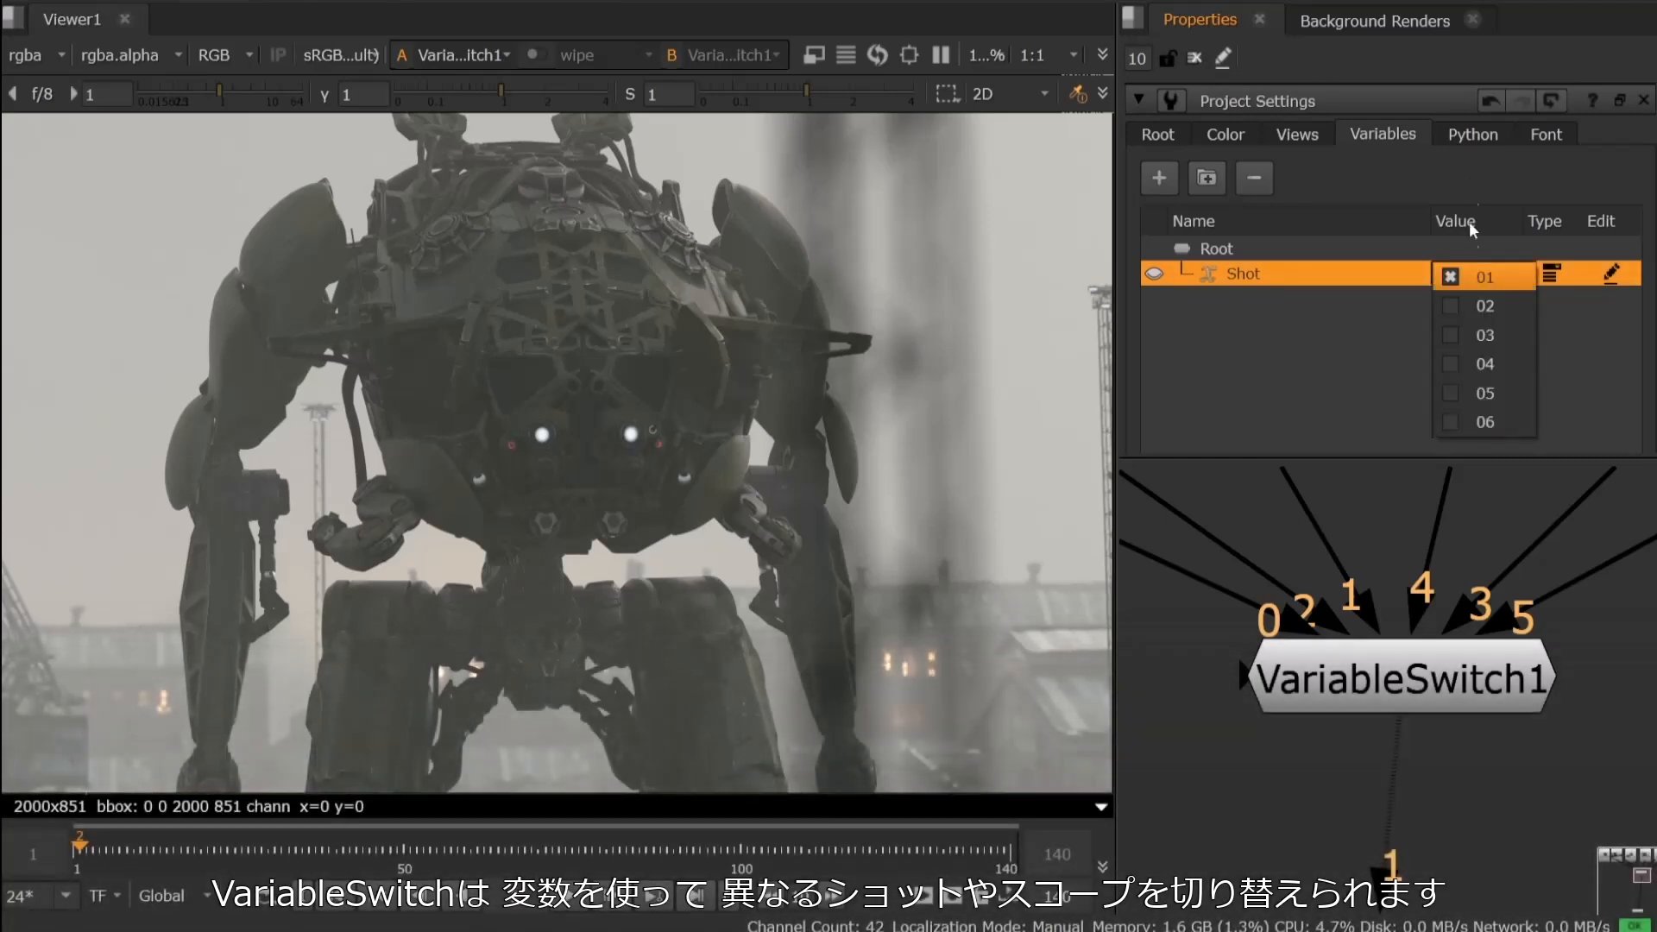
{"action": "left_click", "coordinate": [1466, 289]}
{"action": "left_click", "coordinate": [1467, 274]}
{"action": "left_click", "coordinate": [1467, 292]}
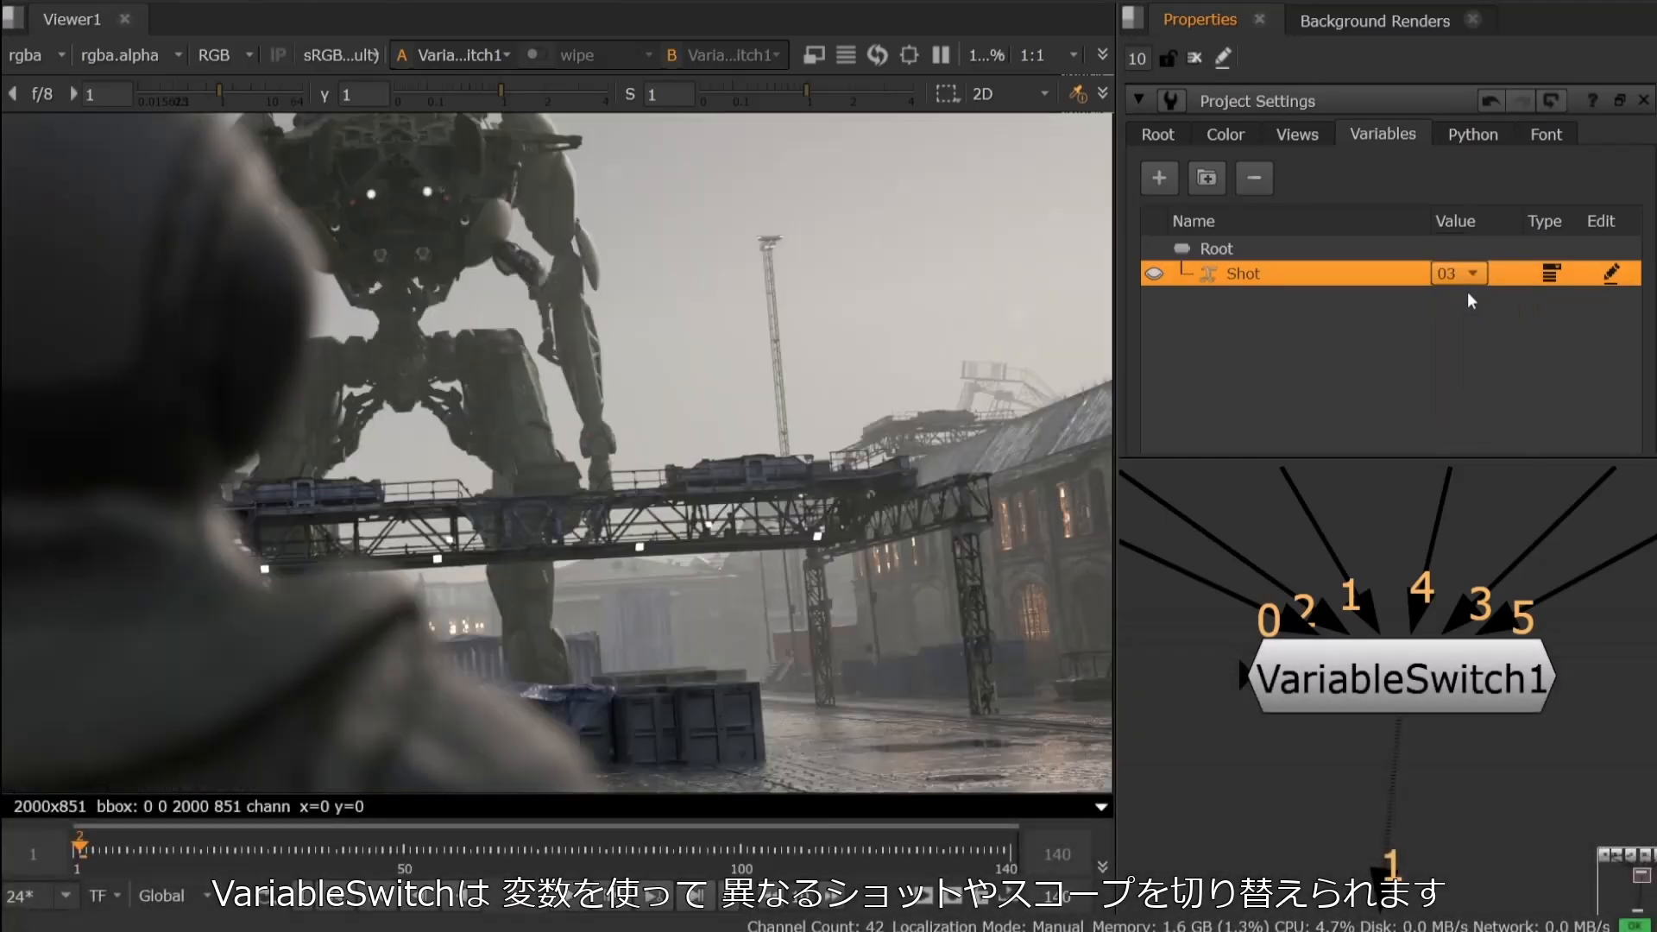
{"action": "left_click", "coordinate": [1469, 272]}
{"action": "left_click", "coordinate": [1468, 296]}
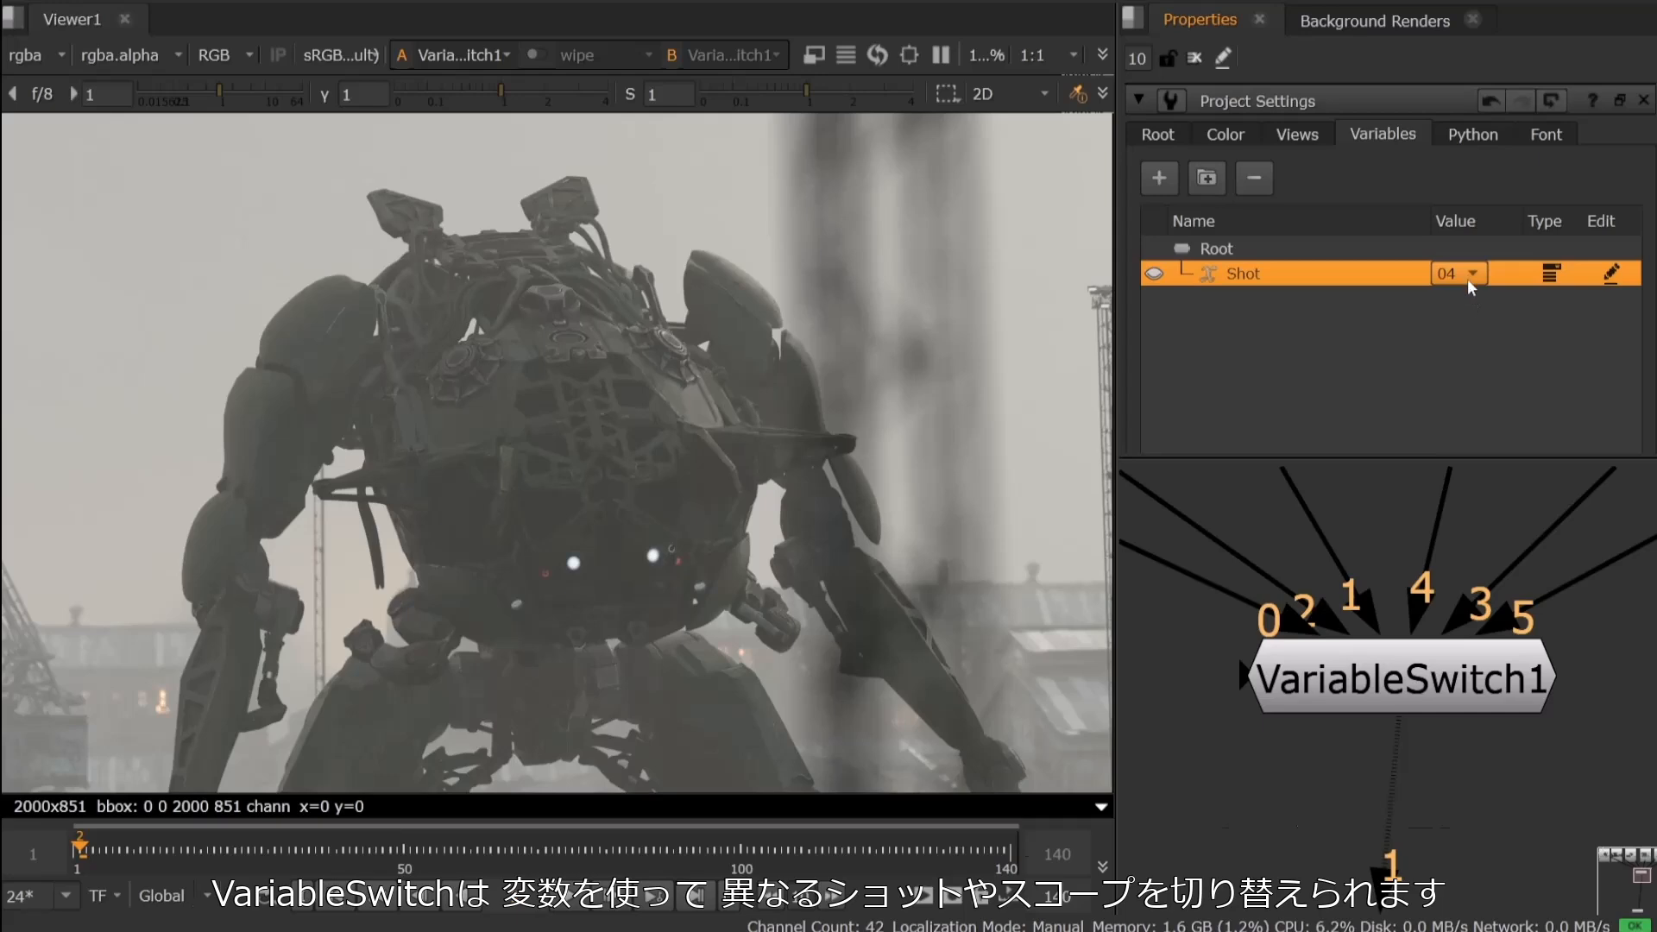
{"action": "left_click", "coordinate": [1467, 276]}
{"action": "left_click", "coordinate": [1468, 304]}
{"action": "left_click", "coordinate": [1465, 278]}
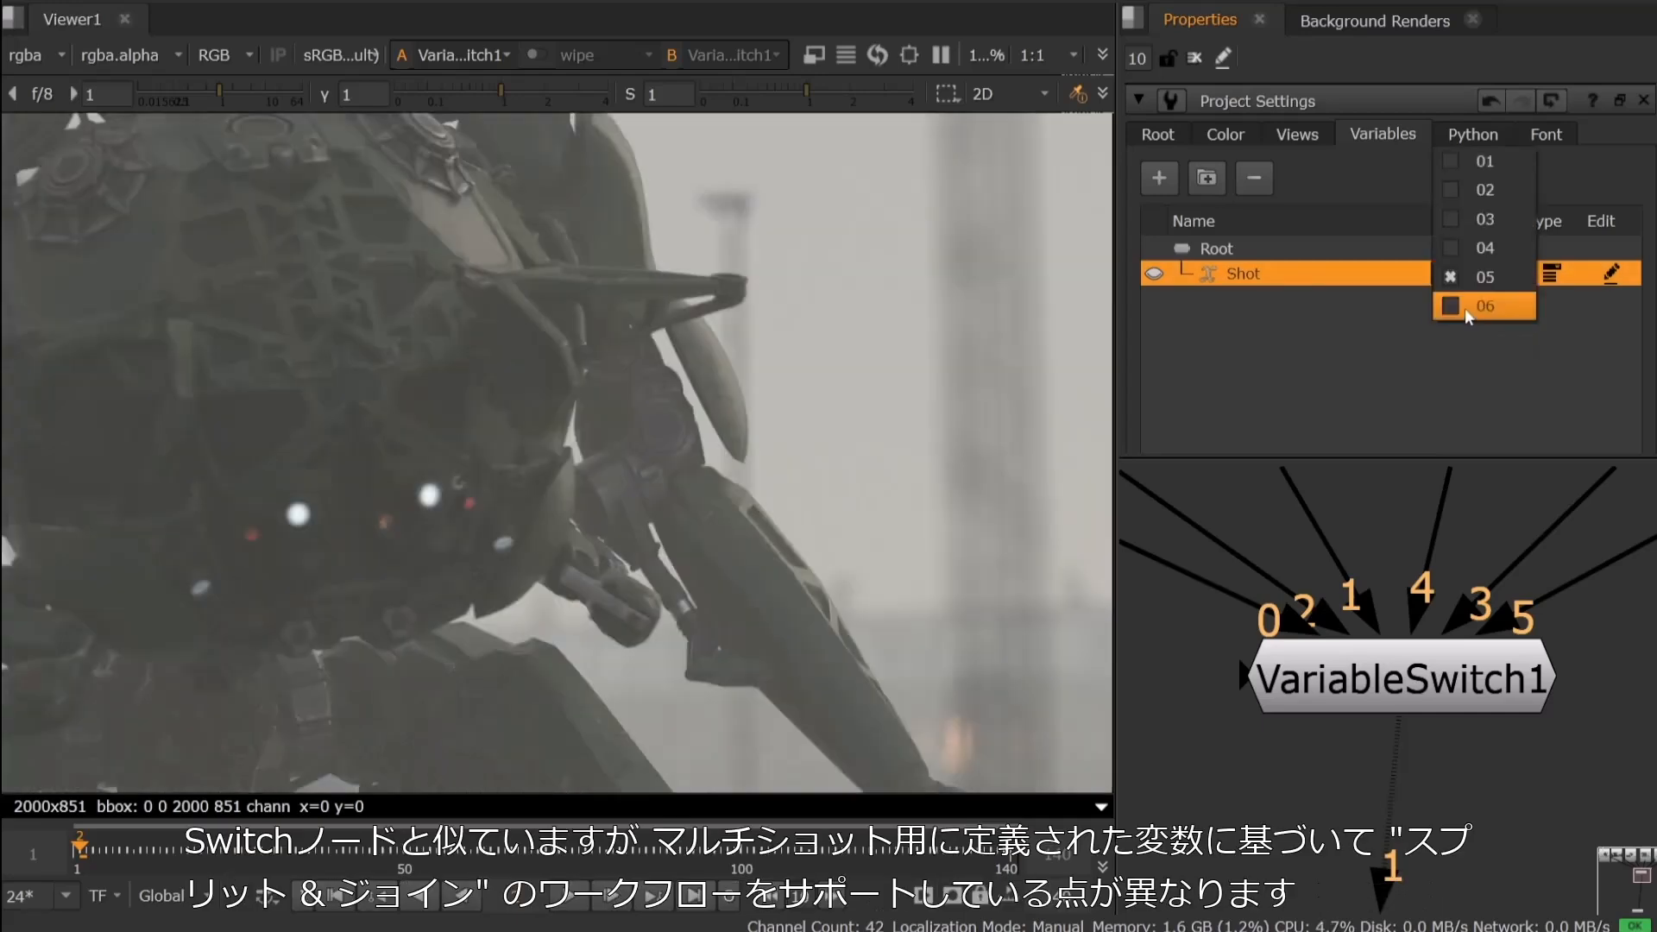
{"action": "left_click", "coordinate": [1465, 310]}
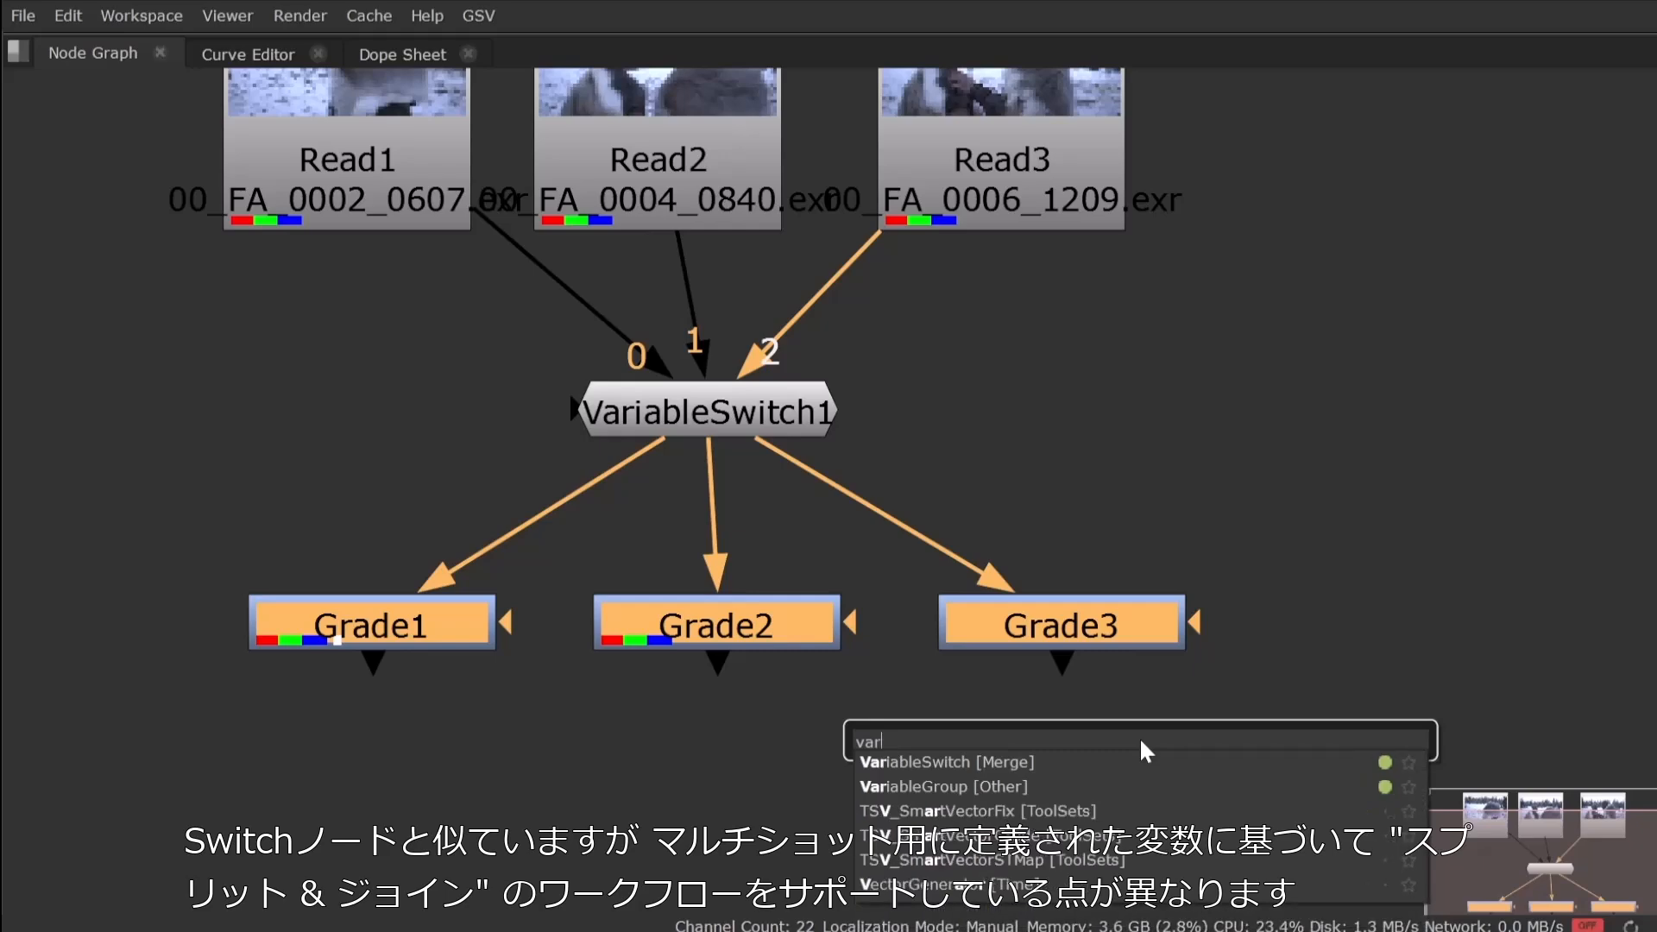
Add a VariableSwitch node below the three Grade nodes, and choose shot as the variable that drives VariableSwitch1.
{"action": "key", "text": "Return"}
{"action": "left_click_drag", "start_coordinate": [1141, 727], "coordinate": [787, 850]}
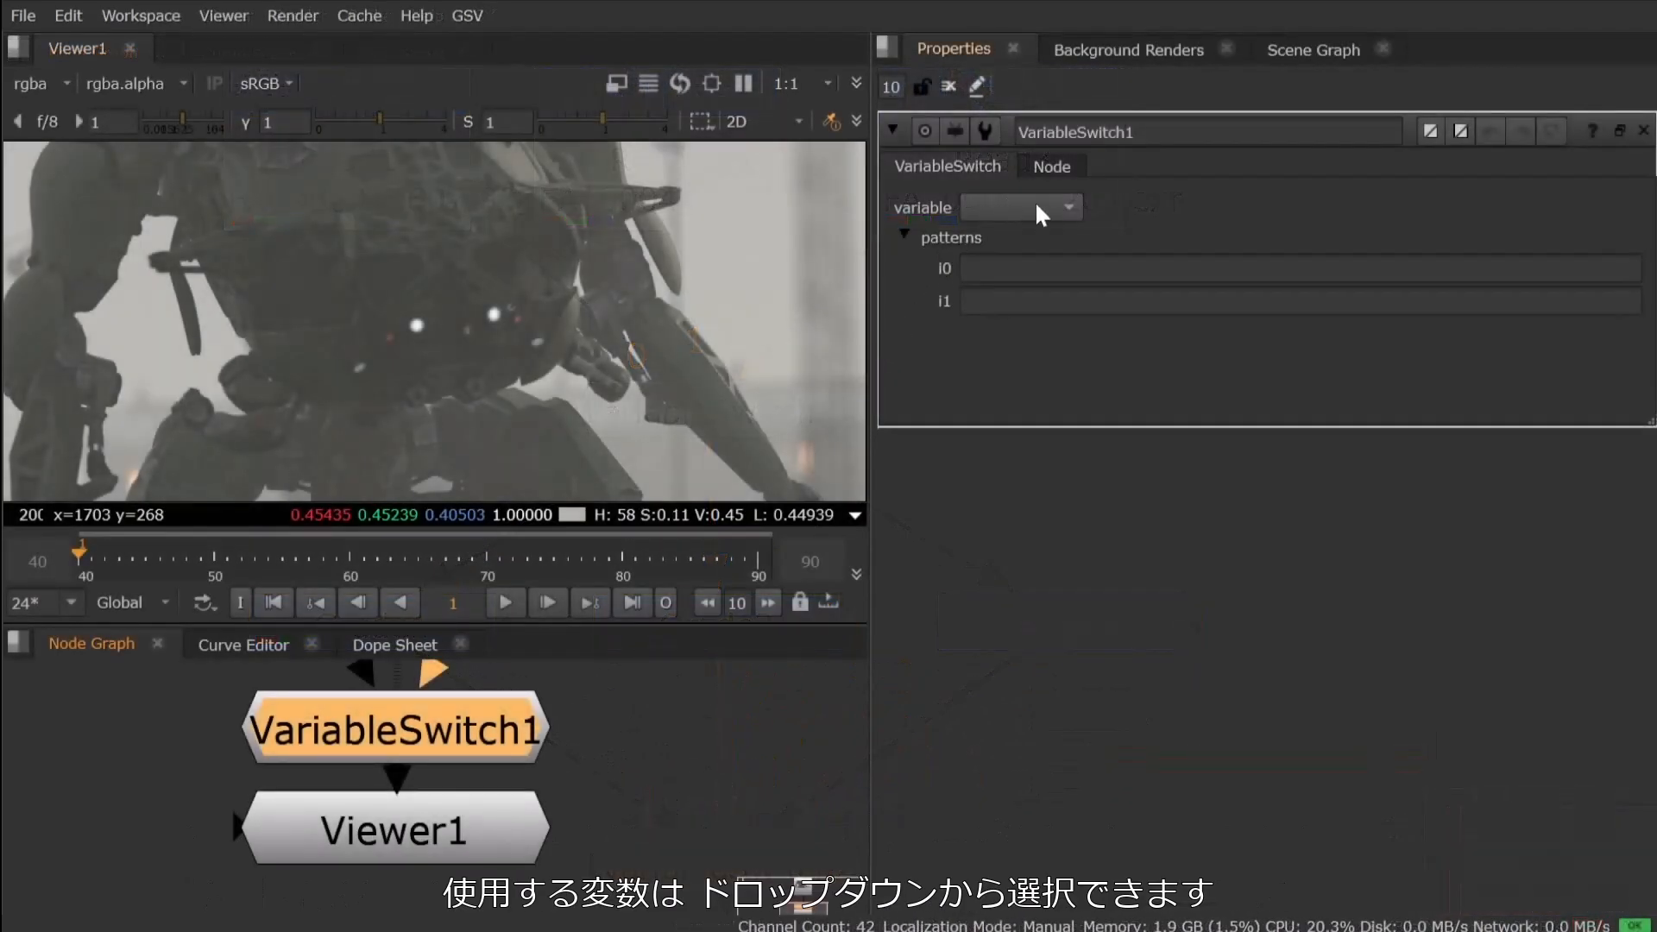
{"action": "left_click", "coordinate": [1041, 212]}
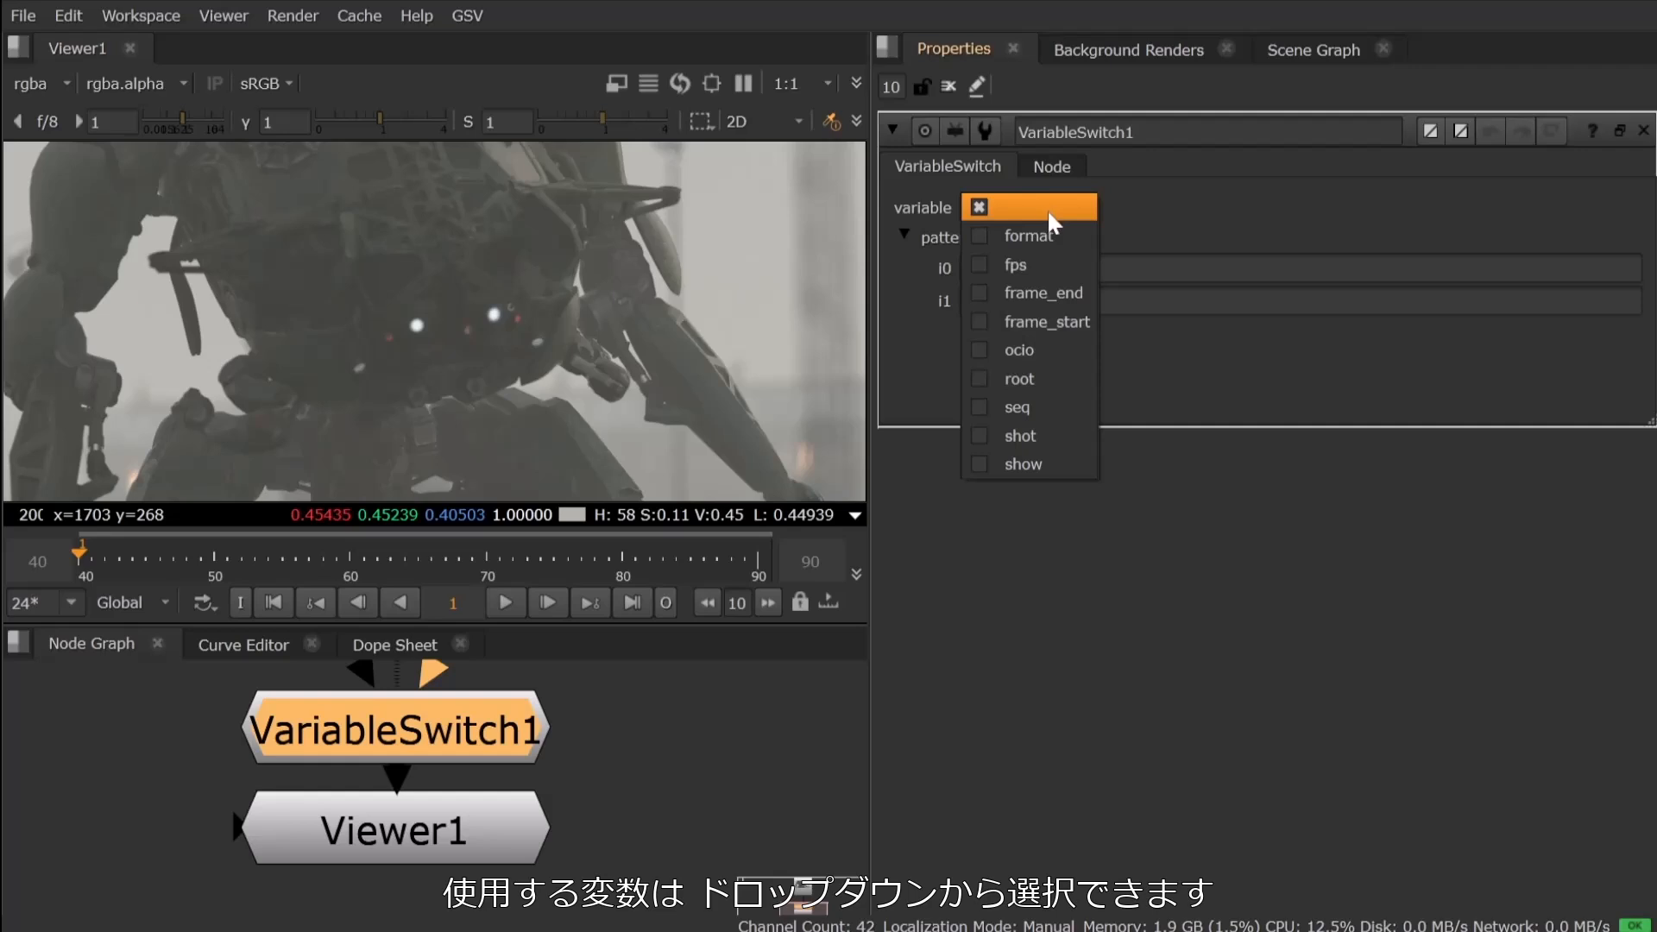
{"action": "left_click", "coordinate": [1036, 435]}
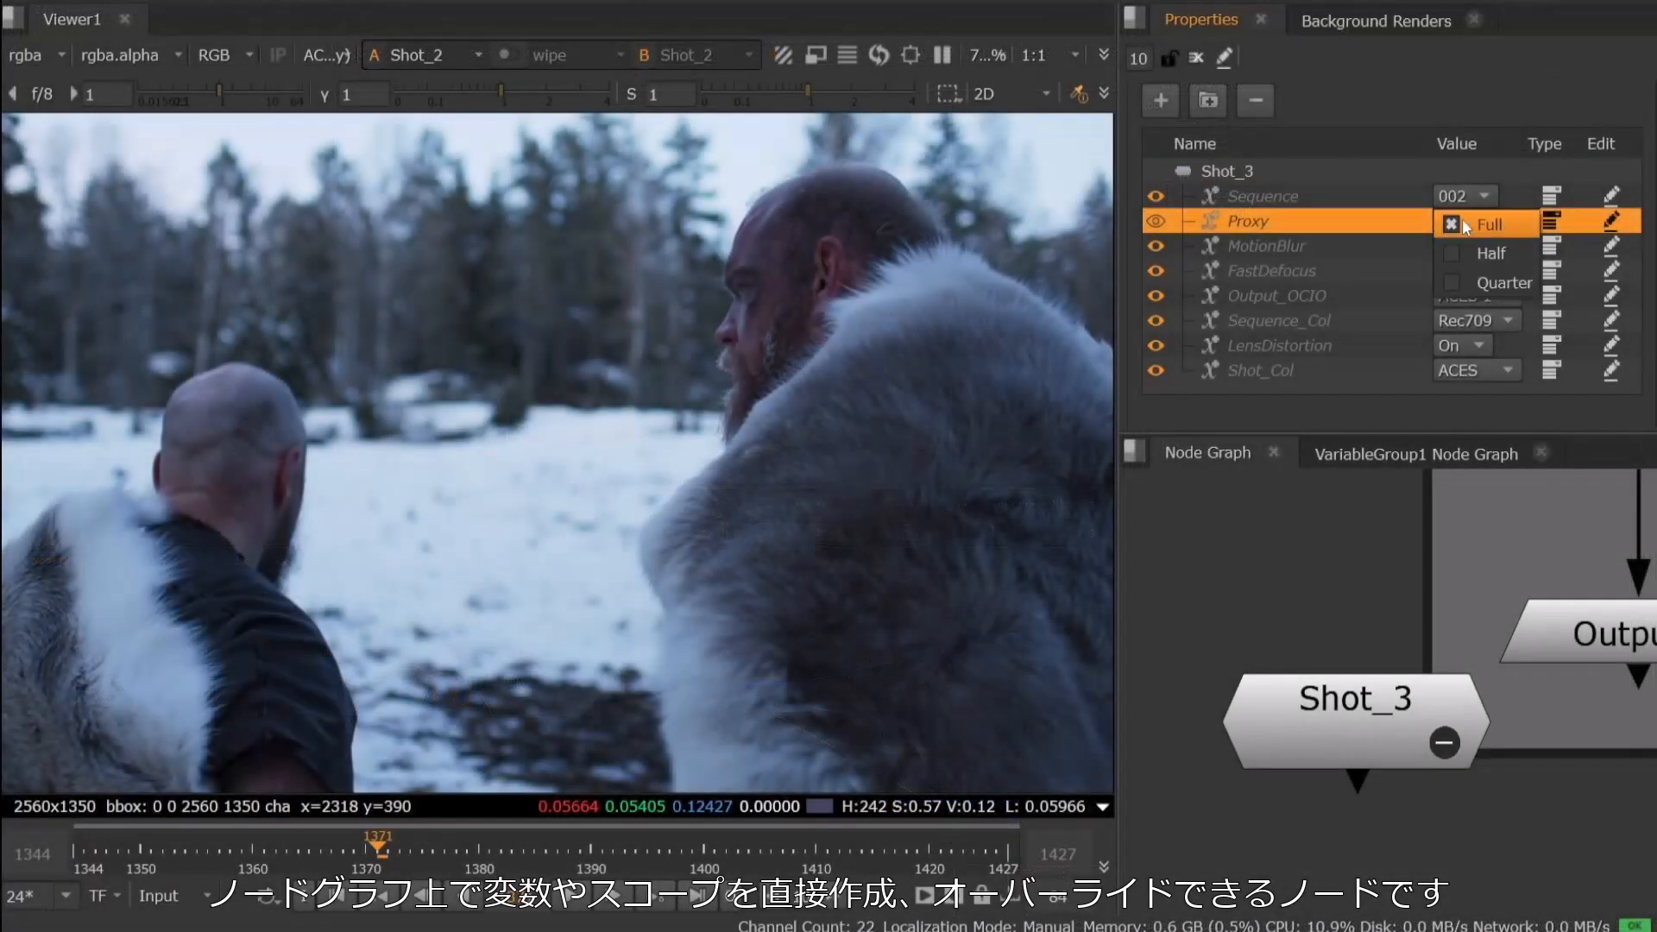
Override Proxy with Half in the Shot_3 variable group and add a new variable named FPS to it.
{"action": "left_click", "coordinate": [1463, 256]}
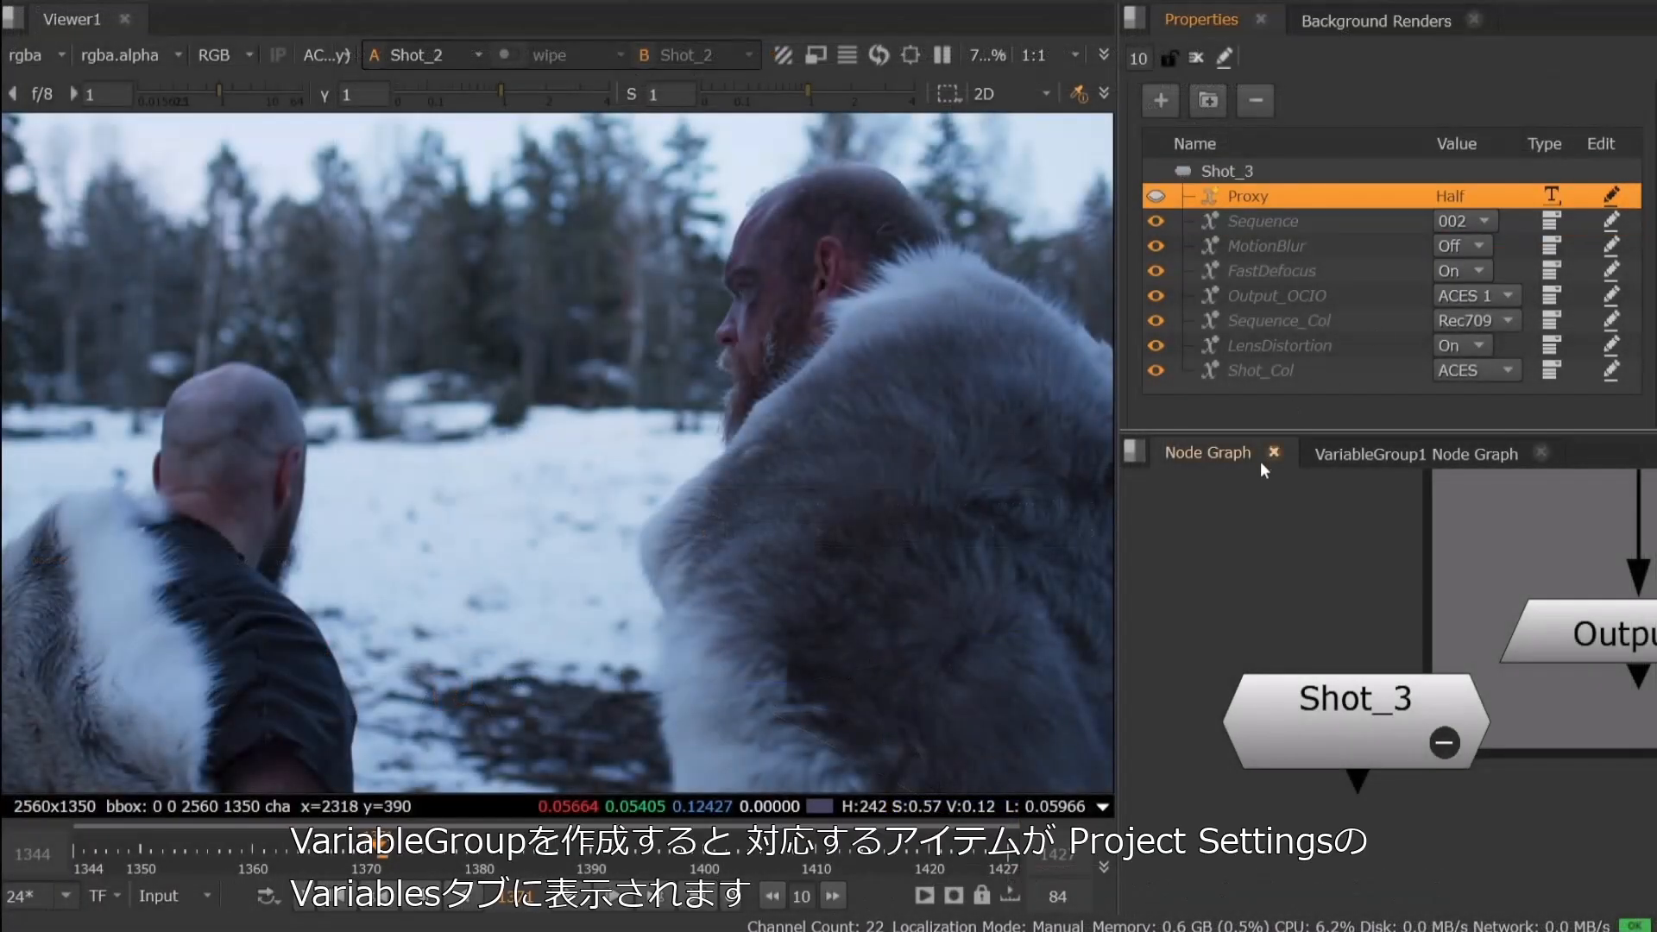
{"action": "left_click", "coordinate": [1225, 171]}
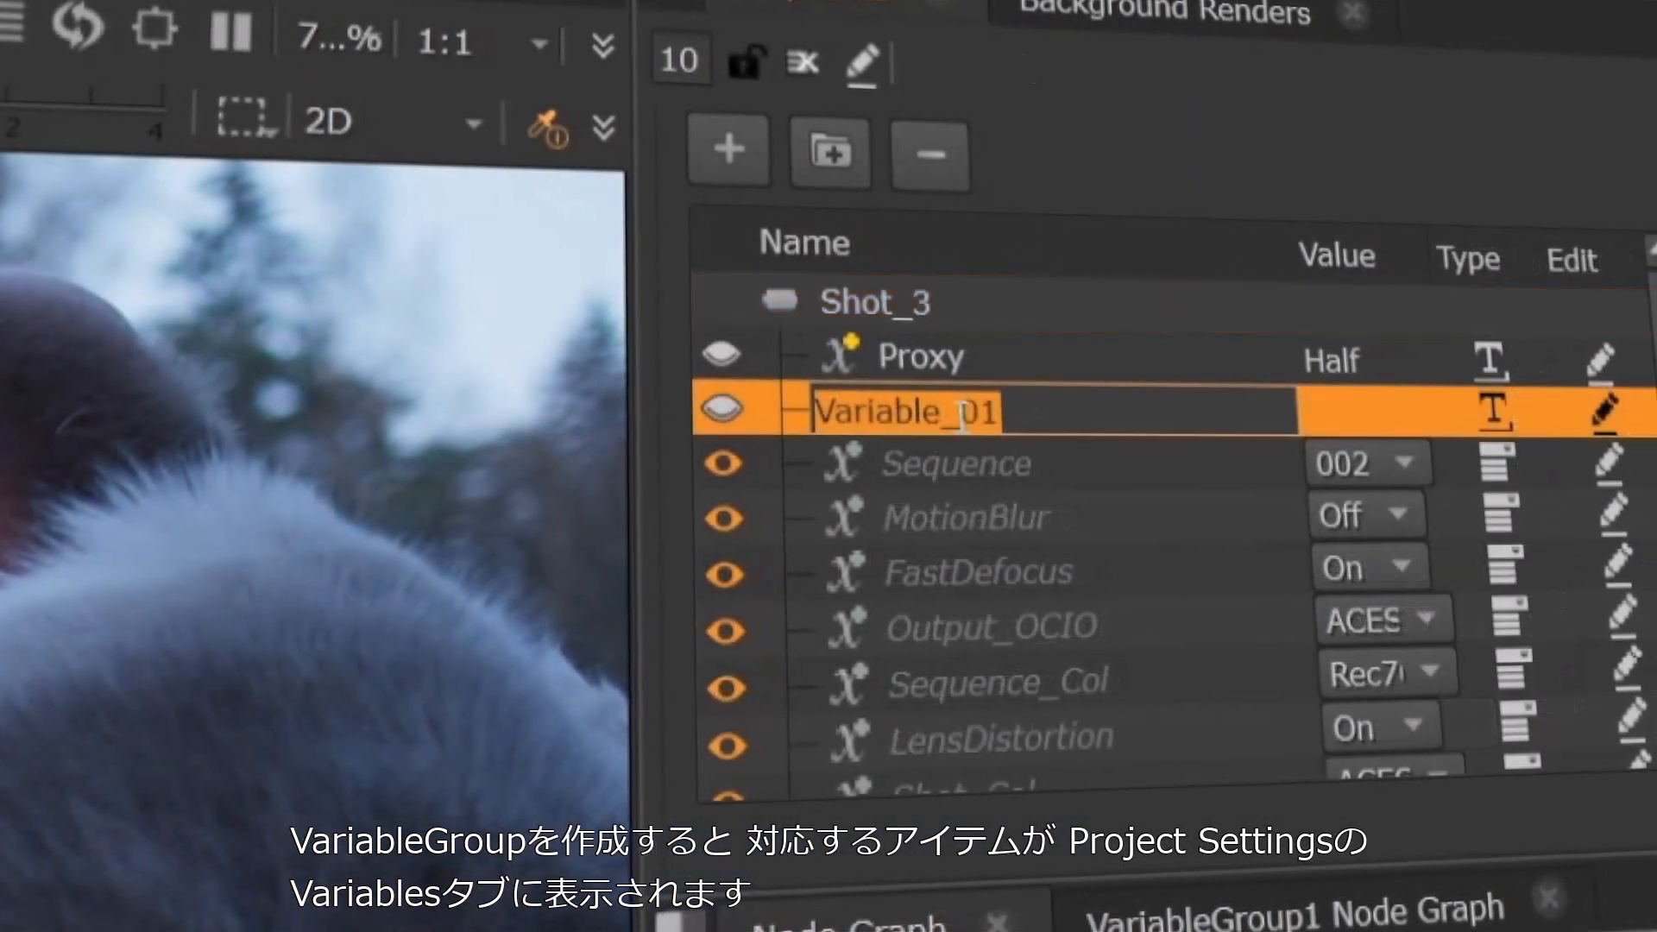
{"action": "type", "text": "FPS"}
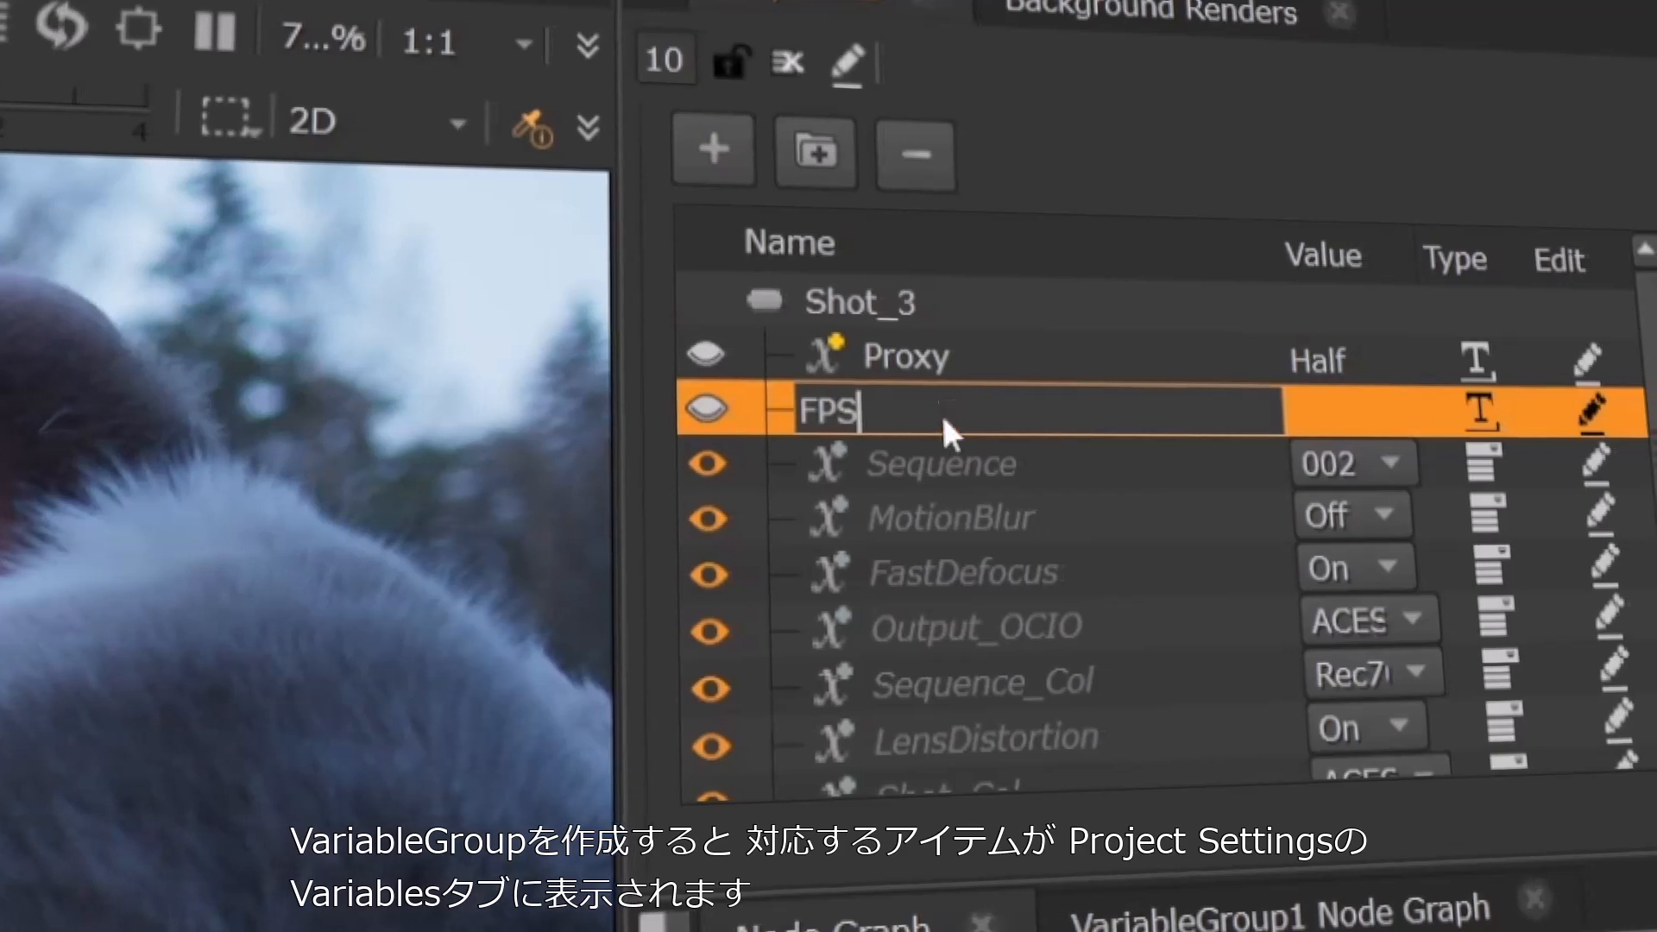
{"action": "key", "text": "Return"}
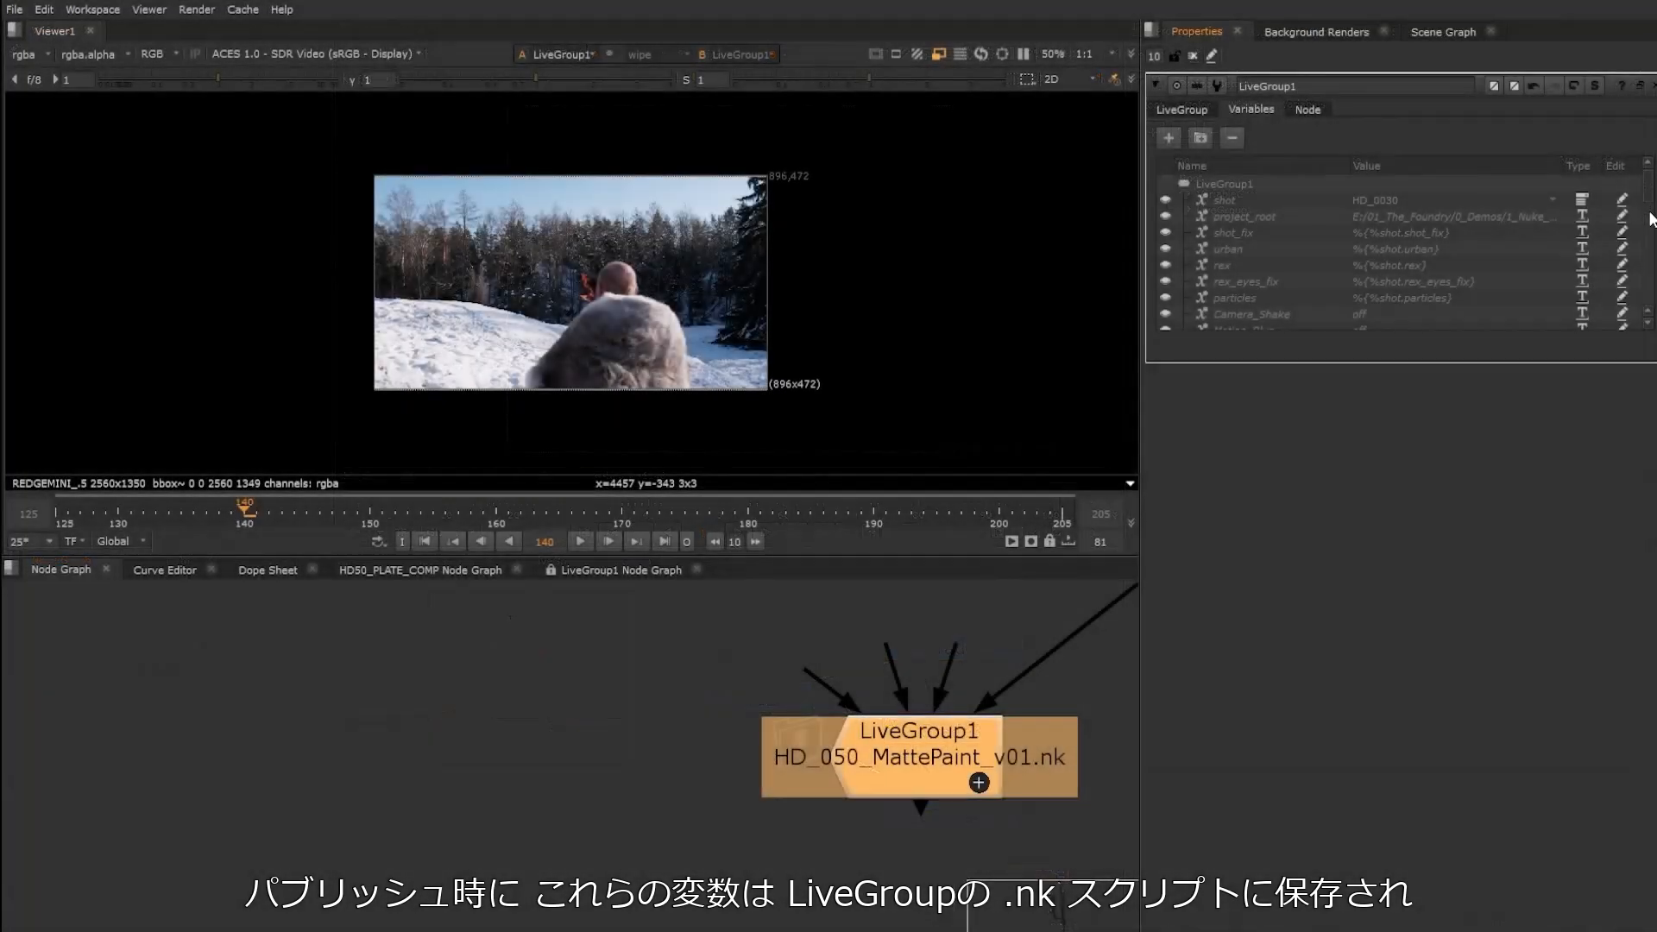
Make LiveGroup1 editable and add a new variable to its variable list.
{"action": "left_click", "coordinate": [1197, 112]}
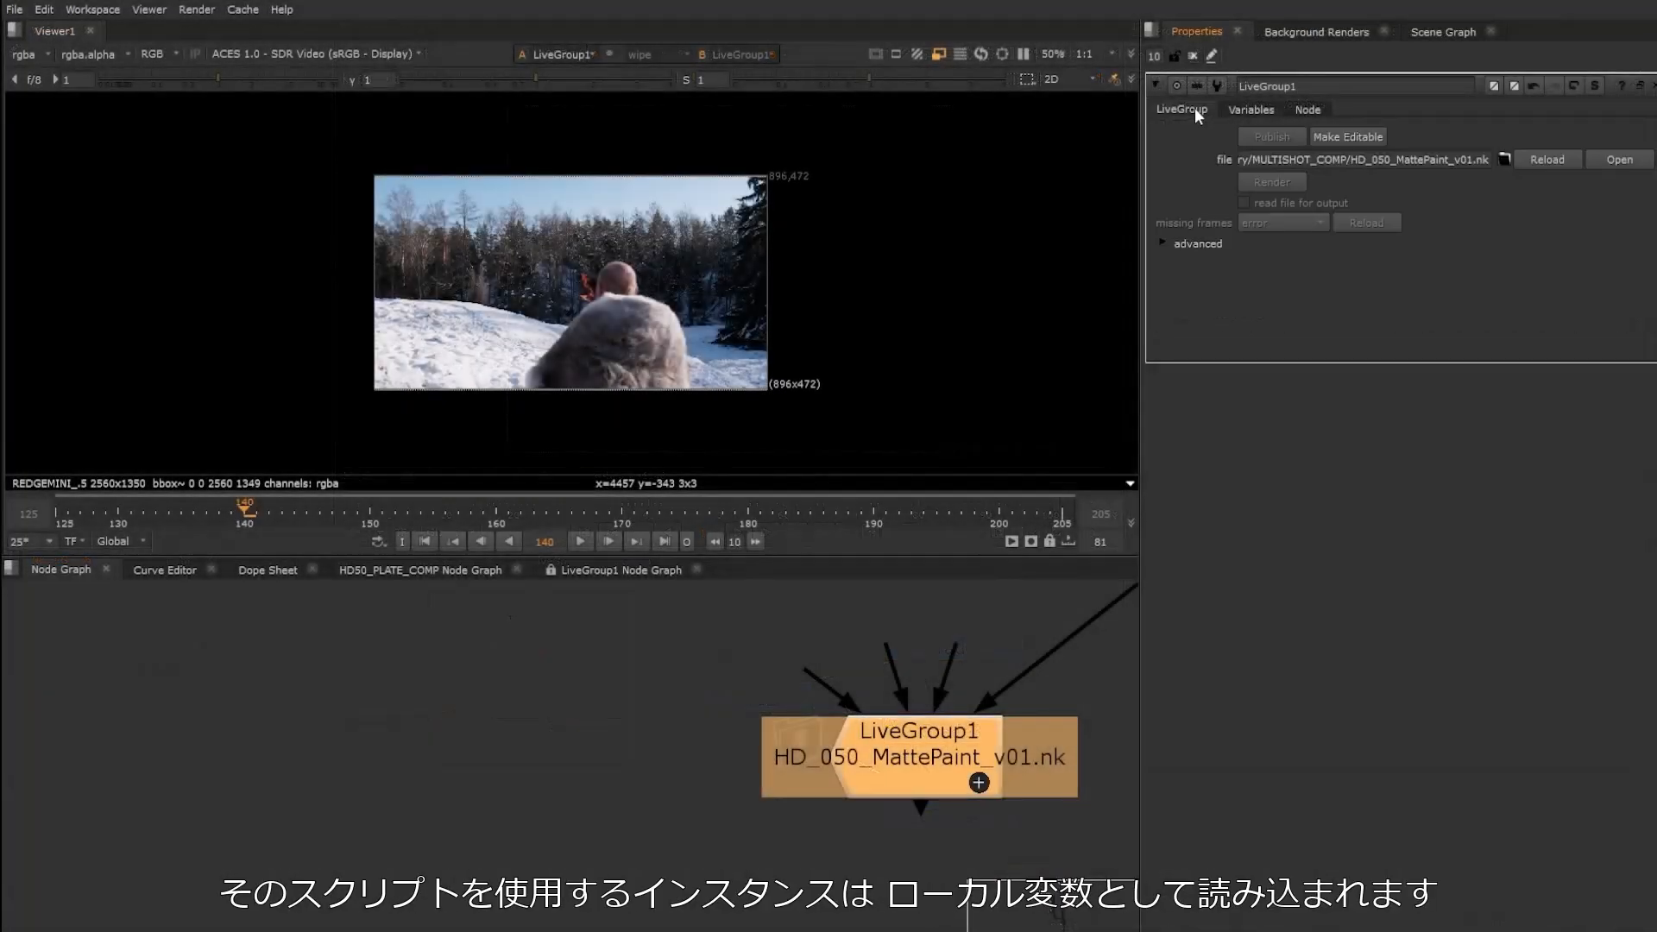
{"action": "left_click", "coordinate": [1349, 141]}
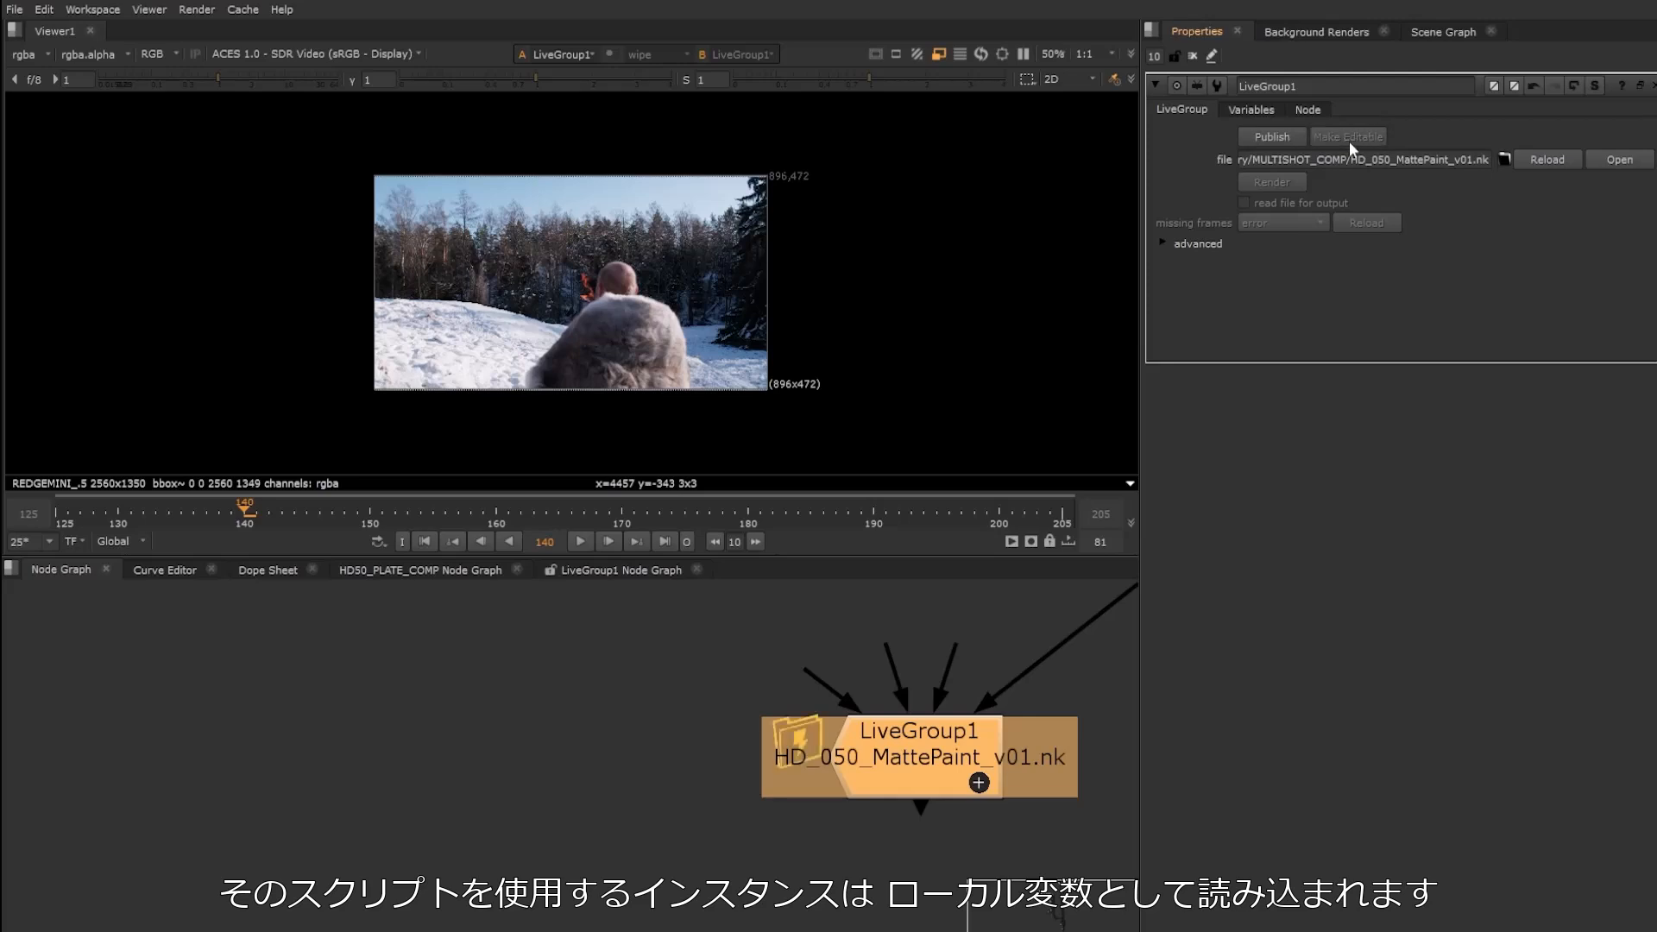
{"action": "left_click", "coordinate": [1250, 110]}
{"action": "left_click", "coordinate": [1244, 217]}
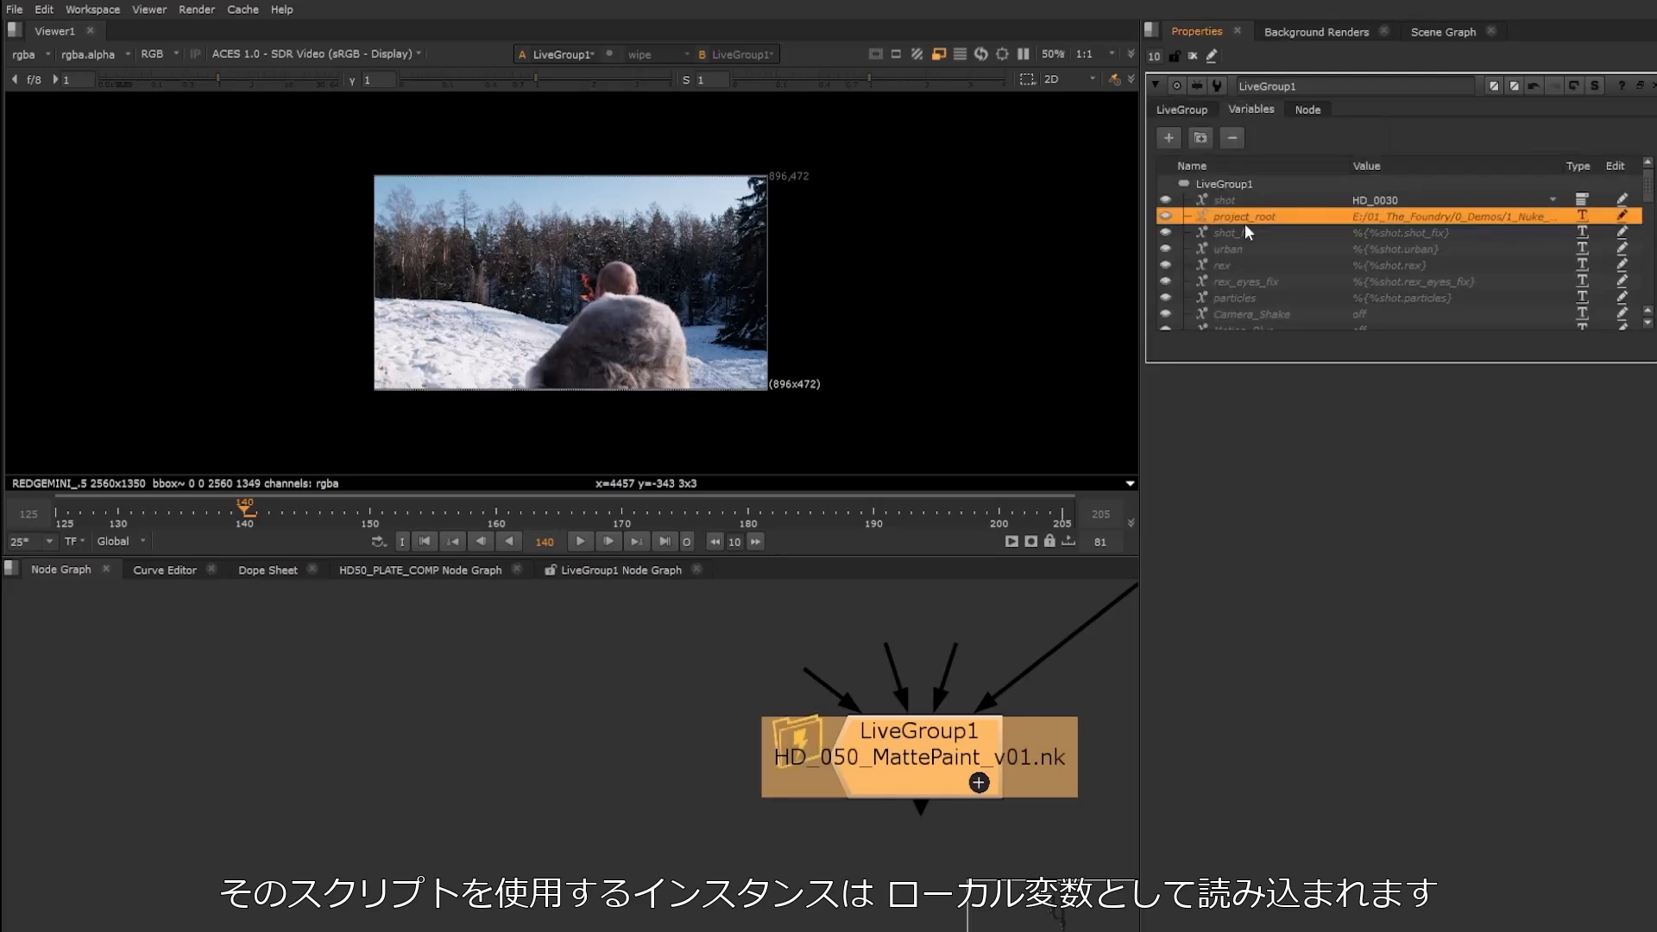
{"action": "left_click", "coordinate": [1217, 199]}
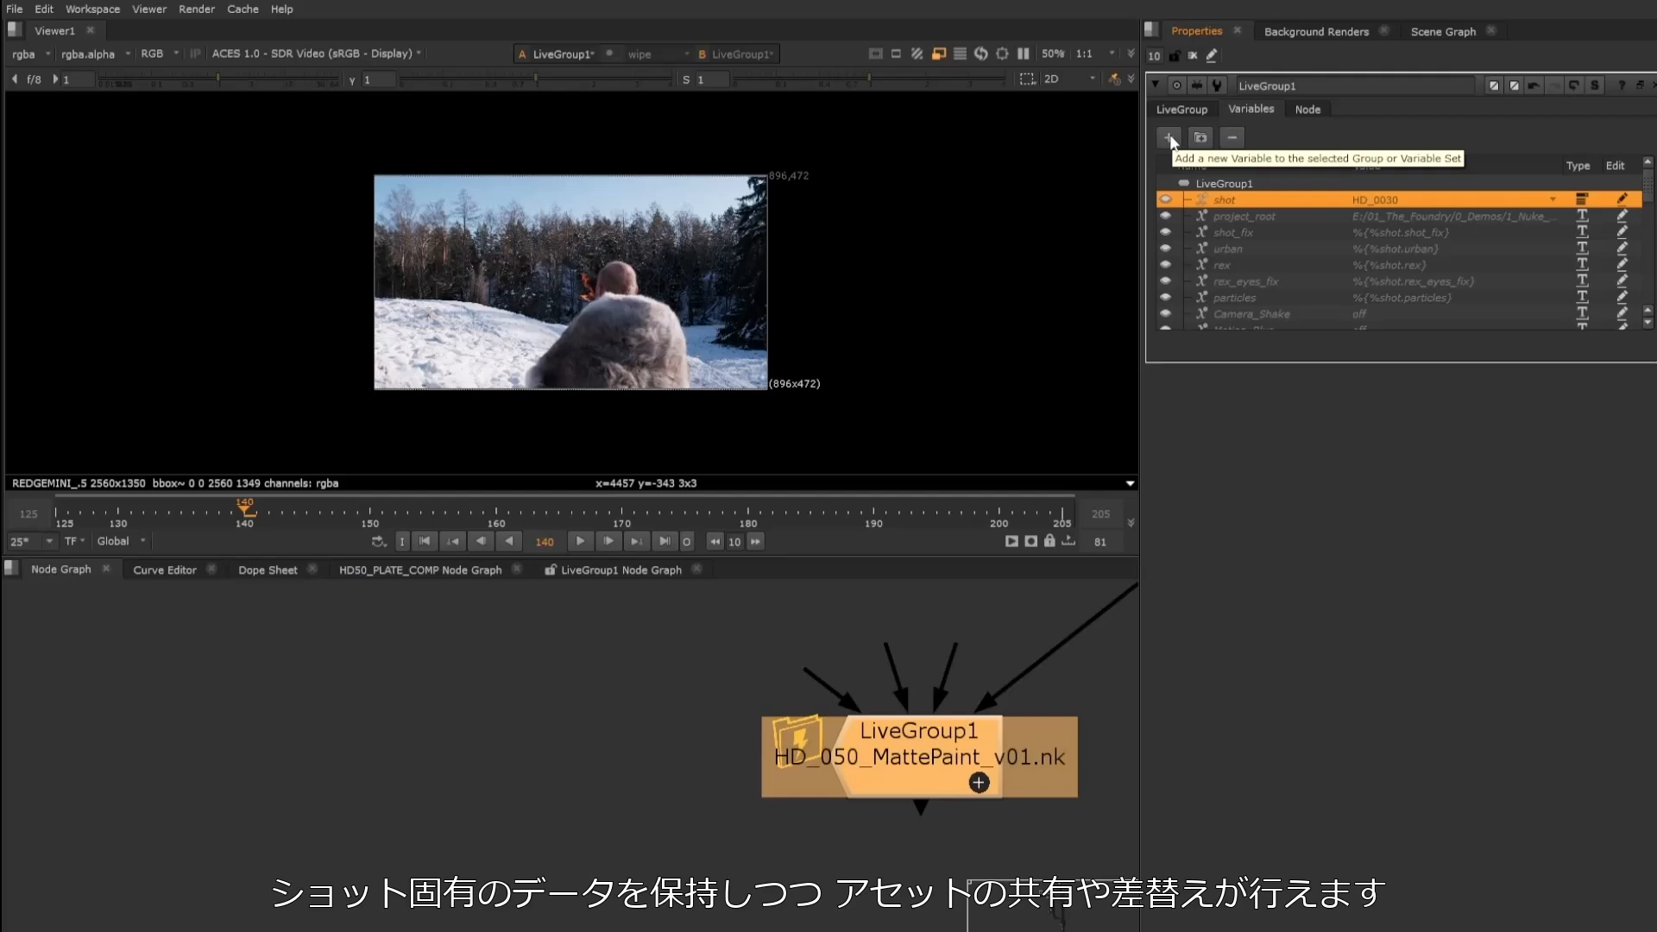
{"action": "left_click", "coordinate": [1169, 137]}
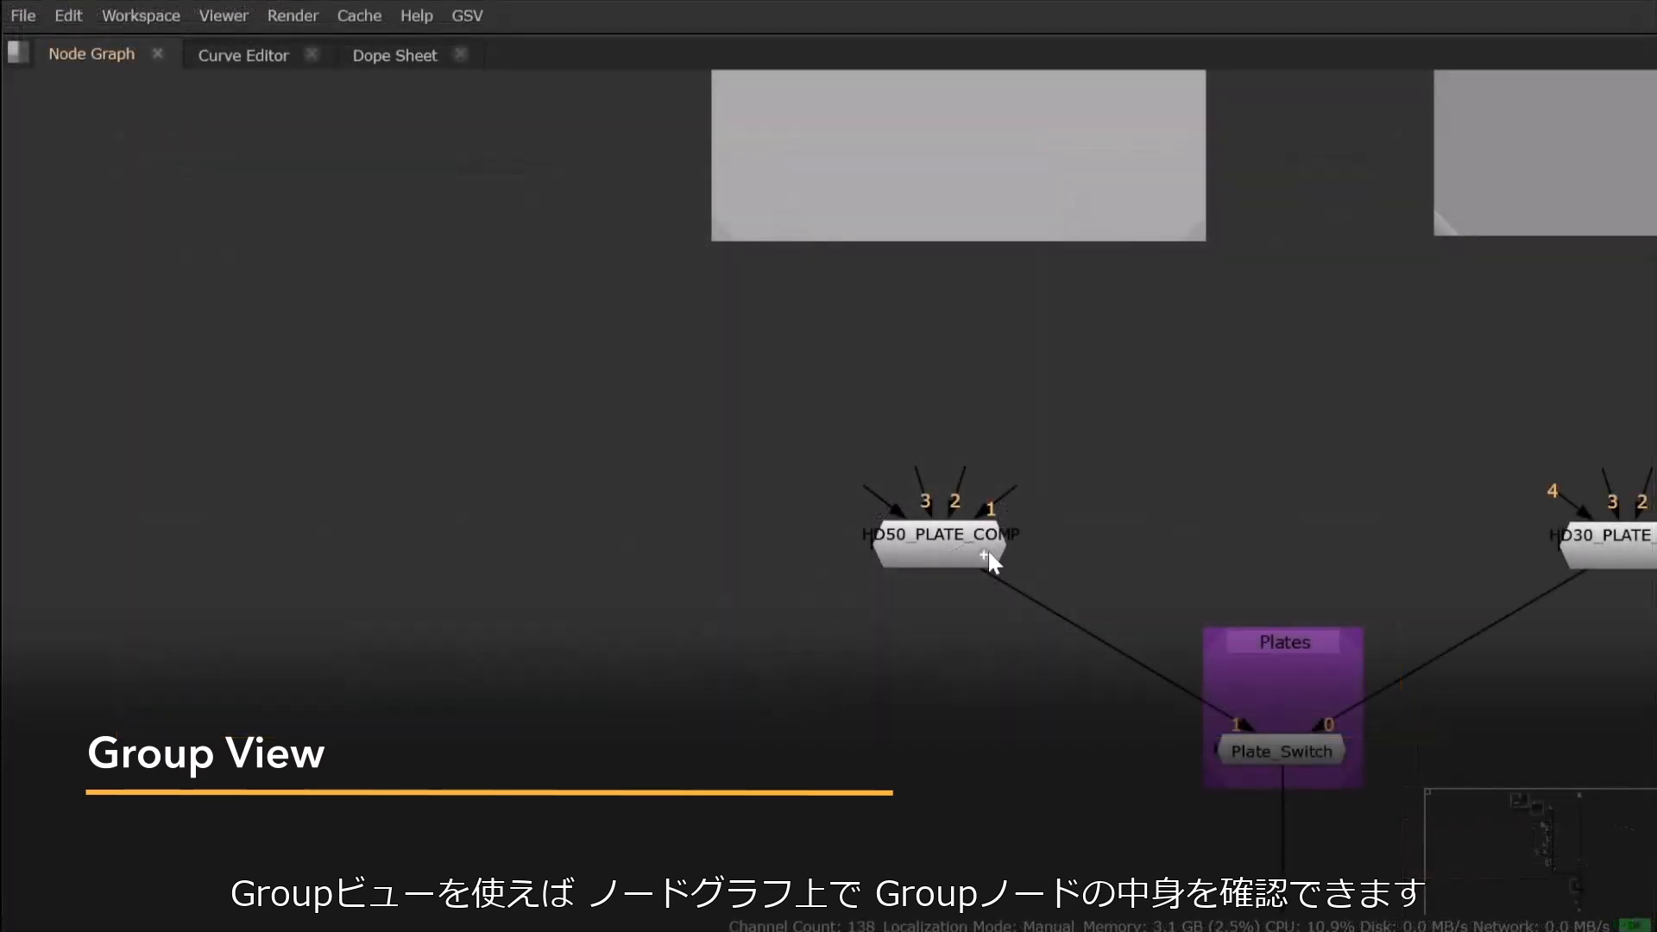
Expand the HD50_PLATE_COMP group inside the node graph and open the IDistort1 node above Chromatic_AberrationTool4.
{"action": "left_click", "coordinate": [984, 558]}
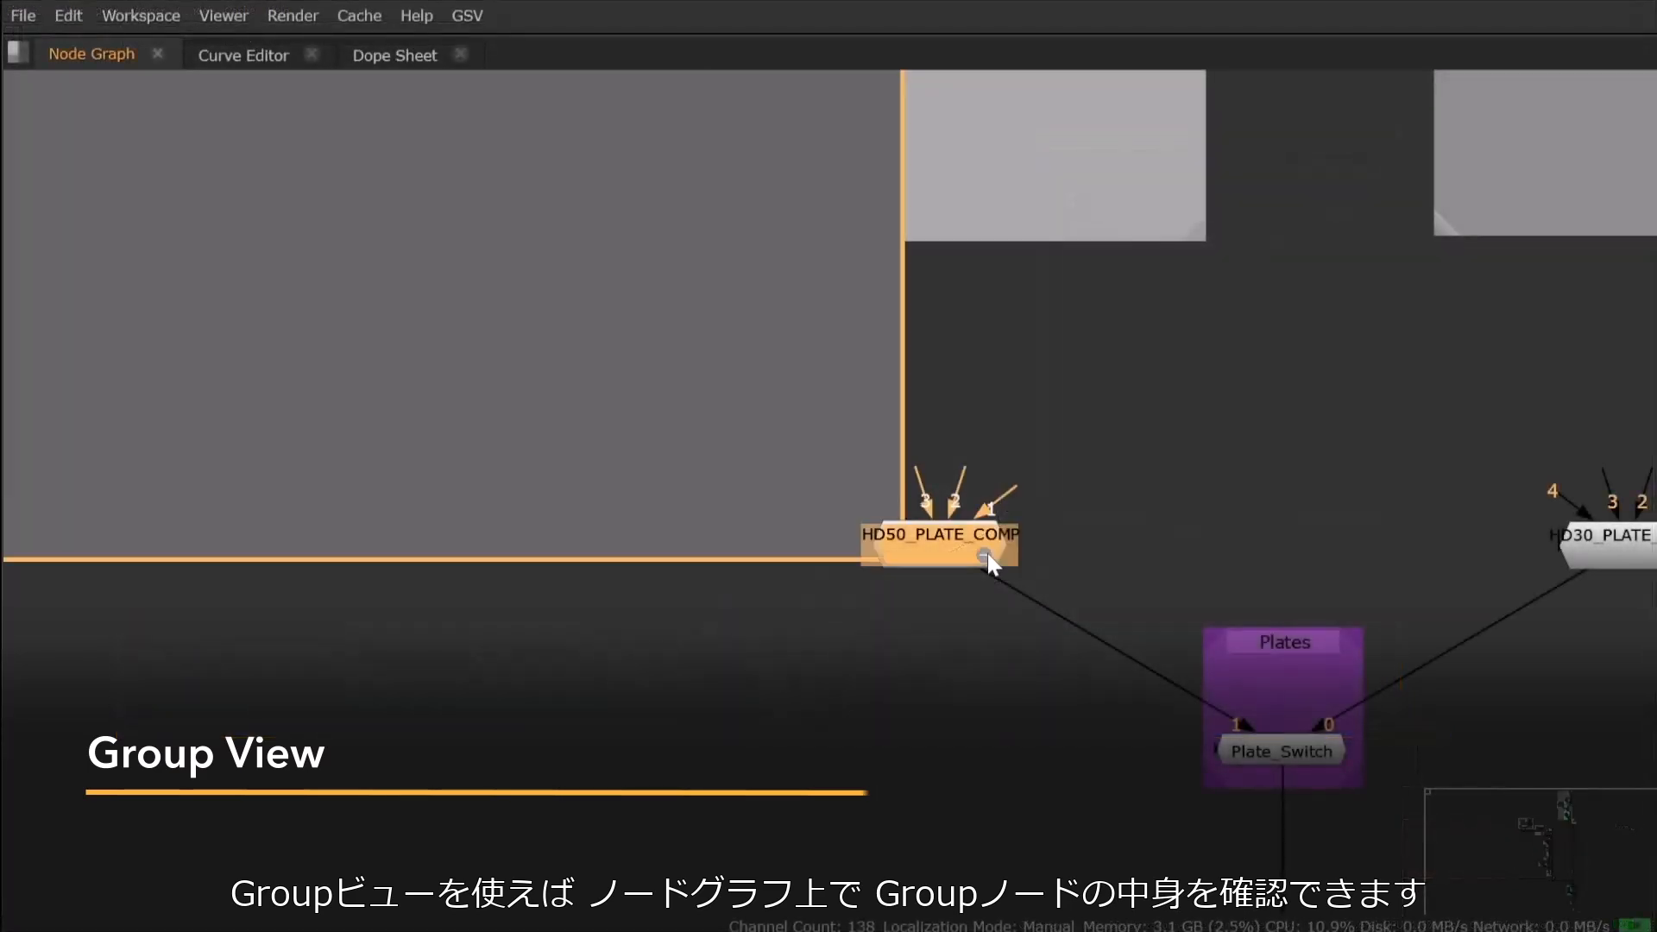
{"action": "scroll", "coordinate": [222, 296], "scroll_direction": "down", "scroll_amount": 3}
{"action": "scroll", "coordinate": [536, 526], "scroll_direction": "up", "scroll_amount": 6}
{"action": "middle_click_drag", "start_coordinate": [390, 214], "coordinate": [846, 725]}
{"action": "scroll", "coordinate": [694, 492], "scroll_direction": "down", "scroll_amount": 2}
{"action": "scroll", "coordinate": [523, 192], "scroll_direction": "down", "scroll_amount": 1}
{"action": "middle_click_drag", "start_coordinate": [523, 191], "coordinate": [651, 735]}
{"action": "middle_click_drag", "start_coordinate": [633, 331], "coordinate": [632, 626]}
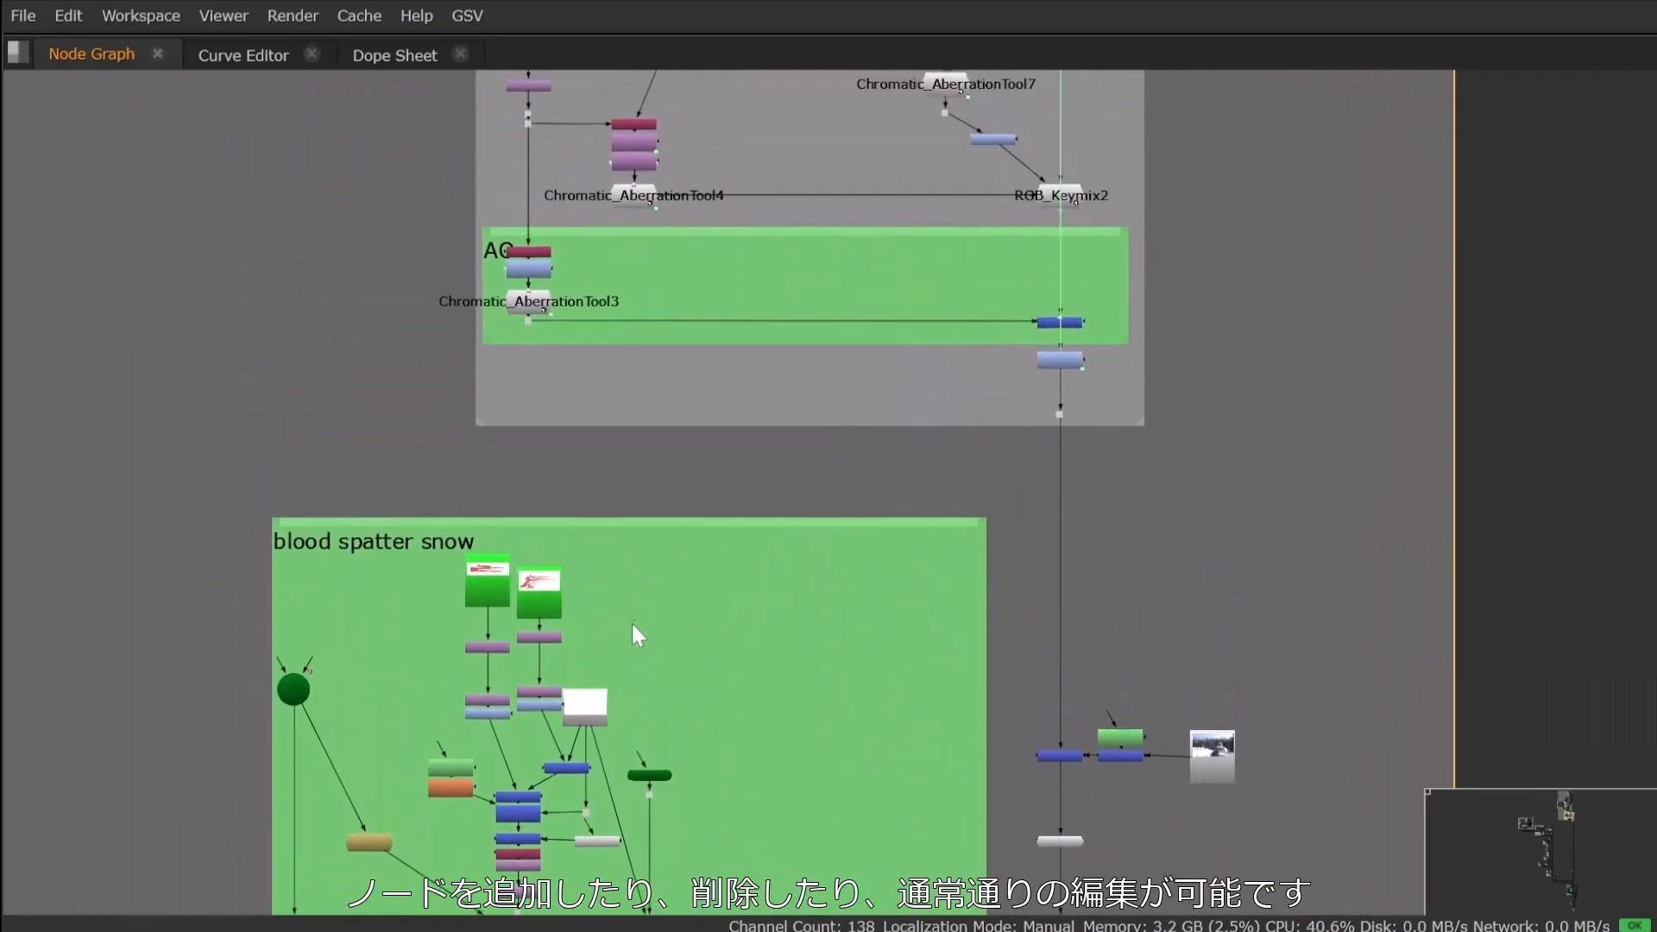
{"action": "middle_click_drag", "start_coordinate": [747, 318], "coordinate": [725, 521]}
{"action": "scroll", "coordinate": [633, 365], "scroll_direction": "up", "scroll_amount": 5}
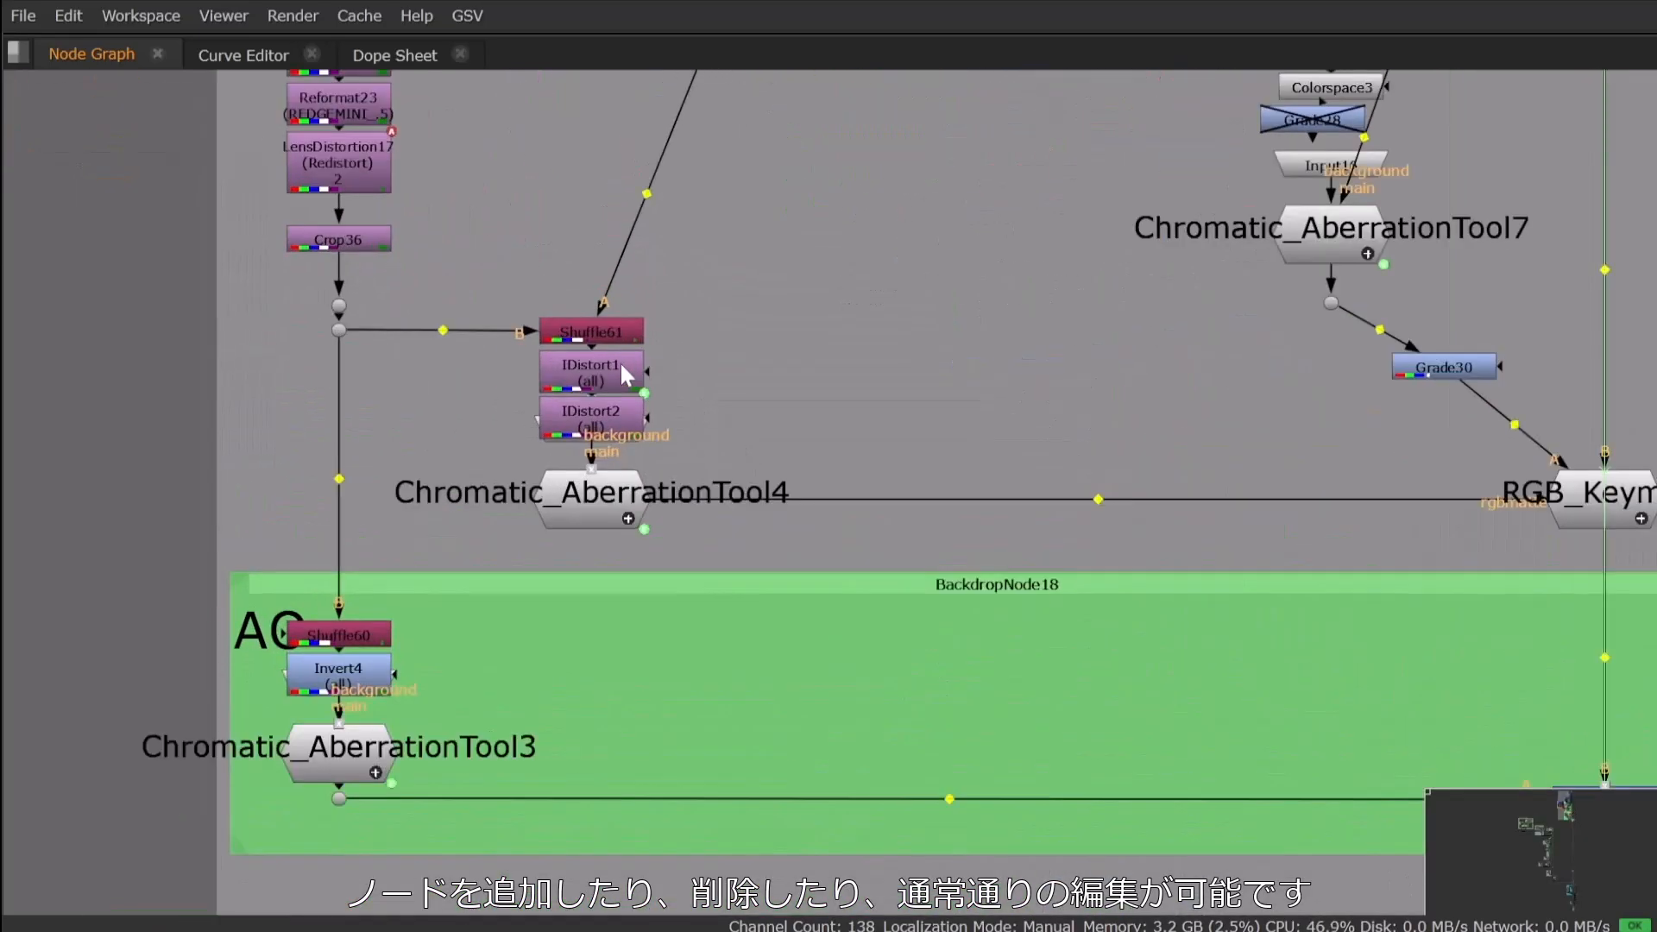
{"action": "double_click", "coordinate": [623, 367]}
{"action": "left_click_drag", "start_coordinate": [747, 236], "coordinate": [928, 145]}
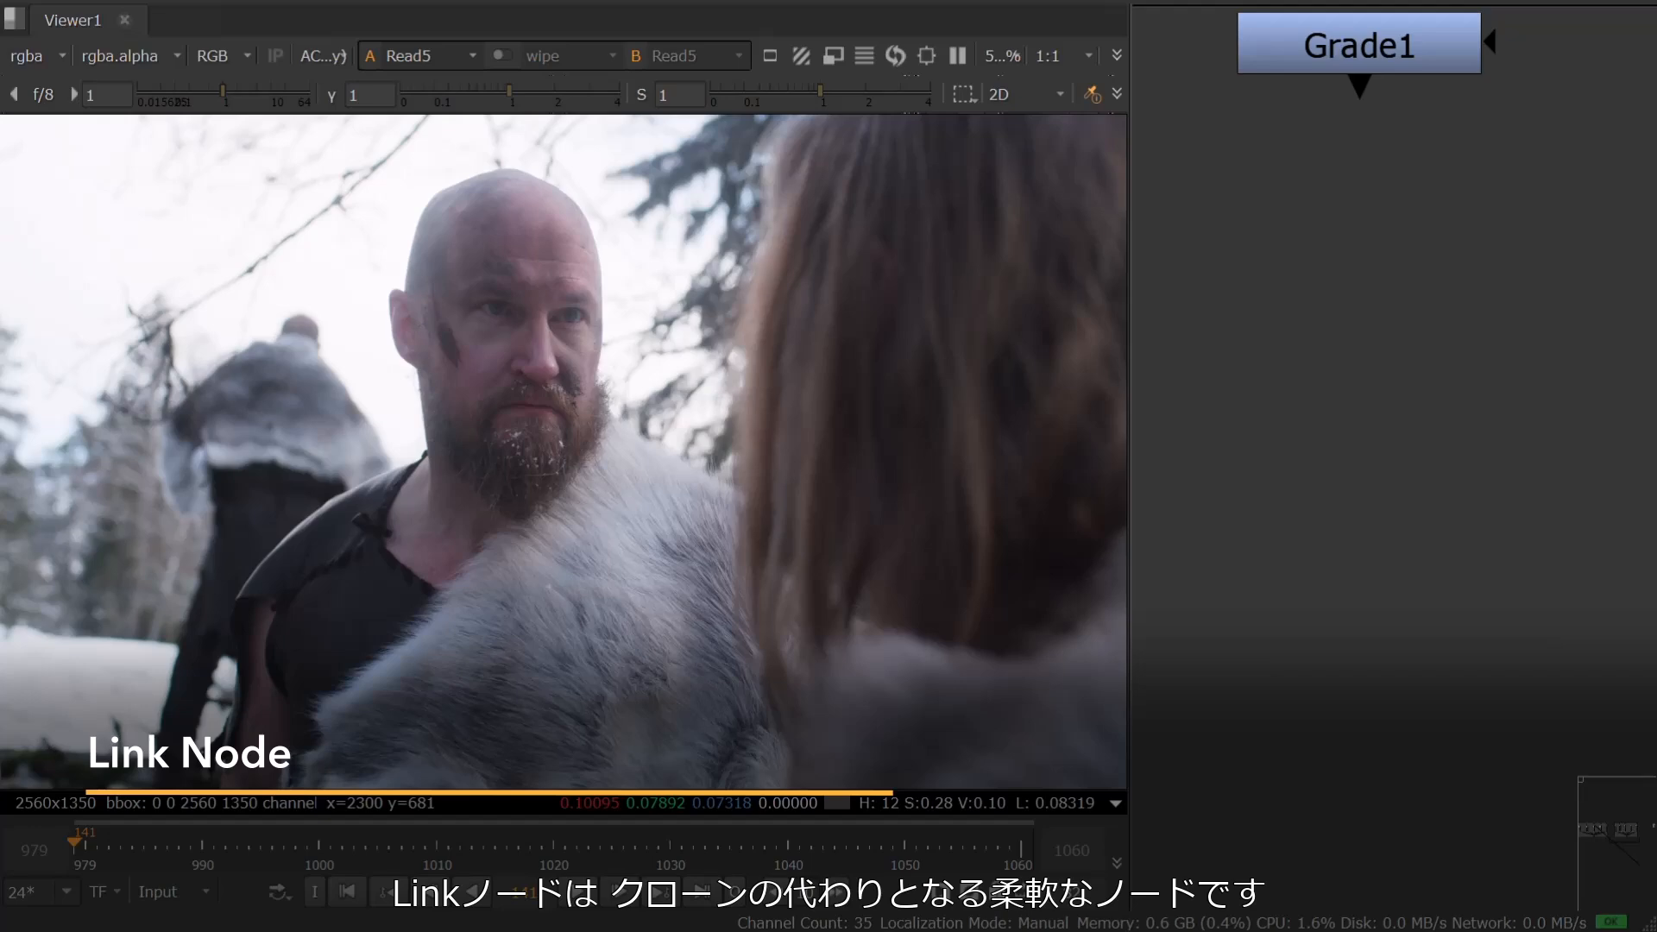
Paste three linked copies of the Grade1 node into the node graph.
{"action": "key", "text": "ctrl+shift+v"}
{"action": "key", "text": "ctrl+shift+v"}
{"action": "key", "text": "ctrl+shift+v"}
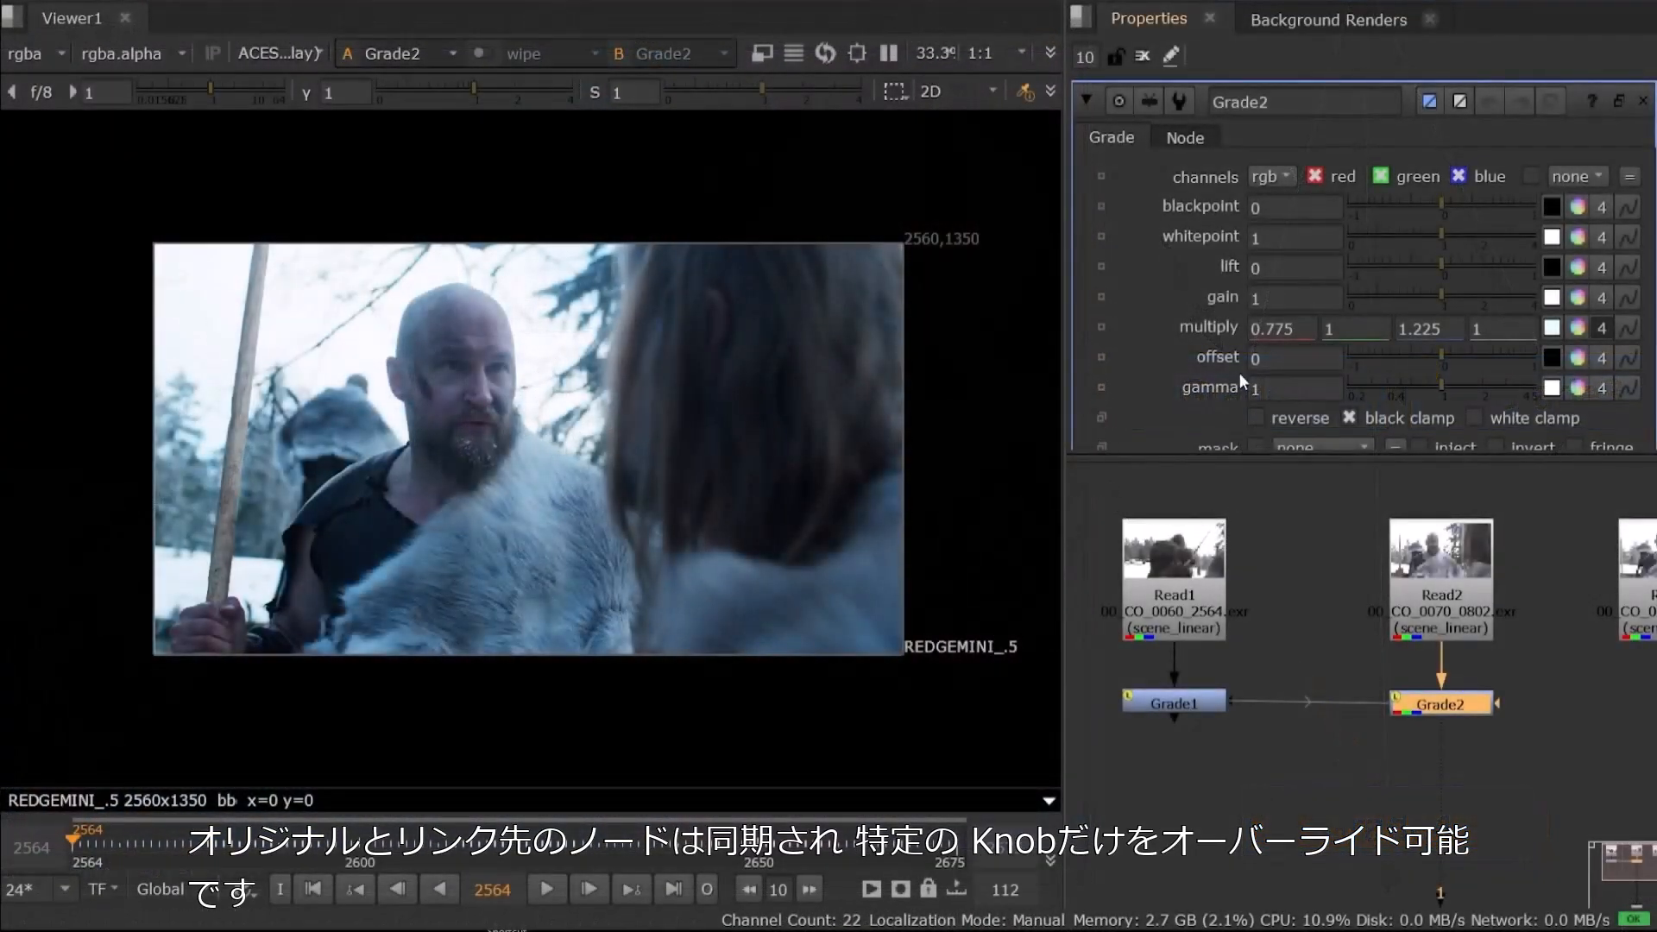
Override the linked Grade2 node's multiply with 0.67, 0.74 and 0.81, and compare its settings with the original Grade1.
{"action": "left_click", "coordinate": [1101, 327]}
{"action": "left_click", "coordinate": [1577, 329]}
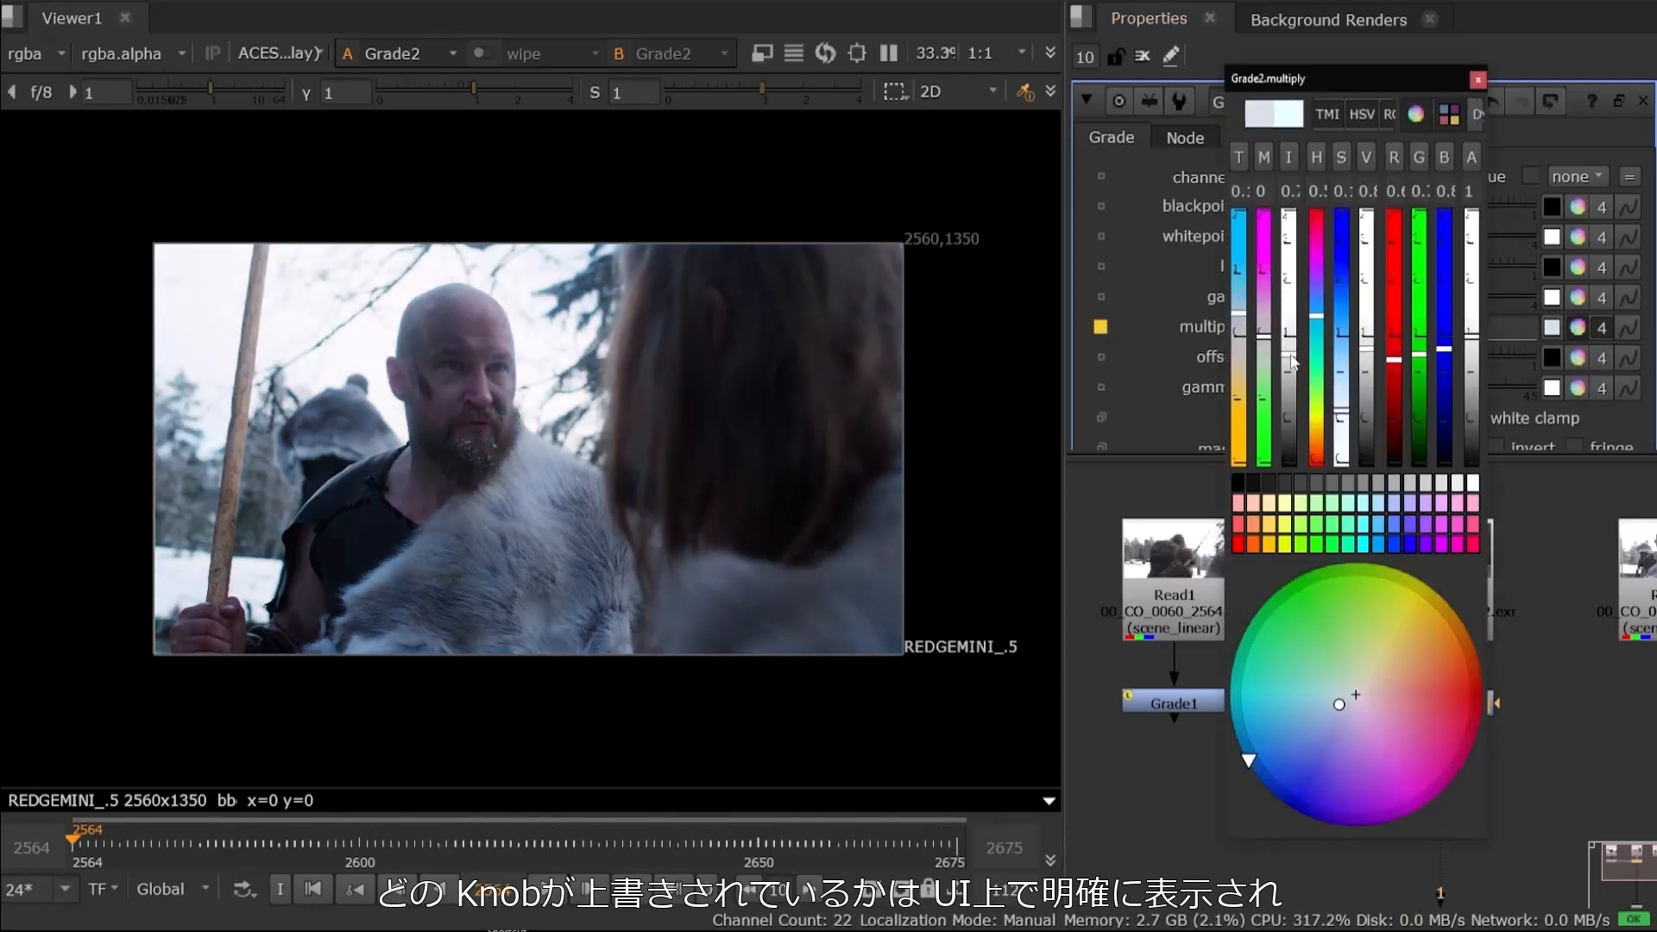
{"action": "left_click", "coordinate": [1477, 80]}
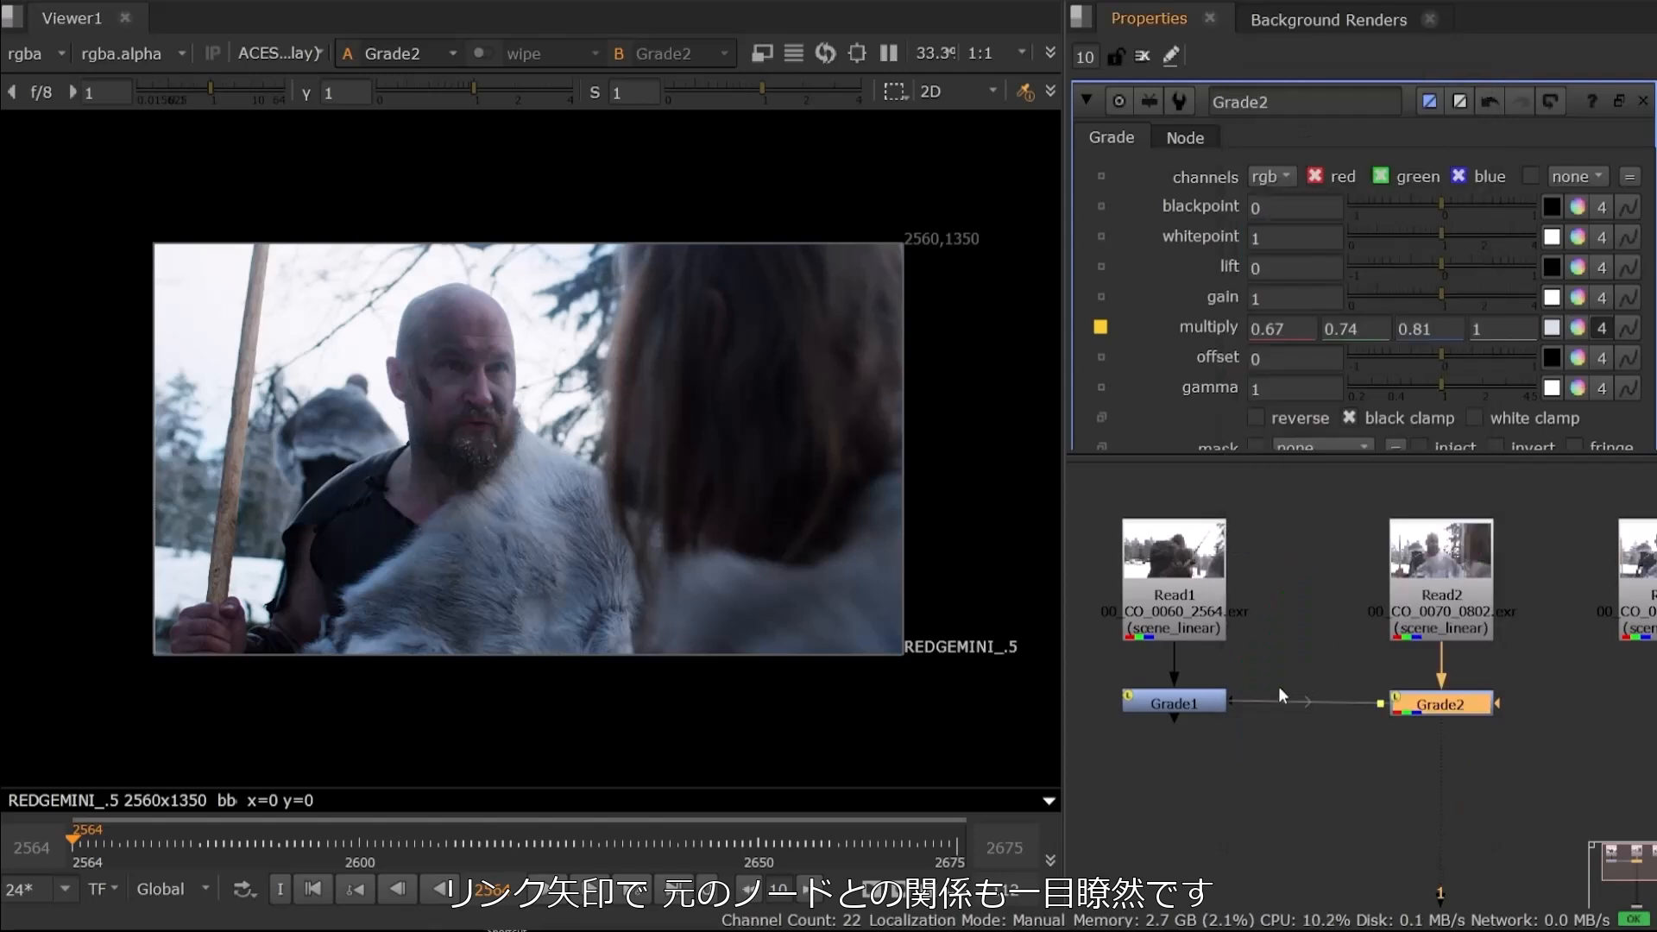
{"action": "double_click", "coordinate": [1176, 710]}
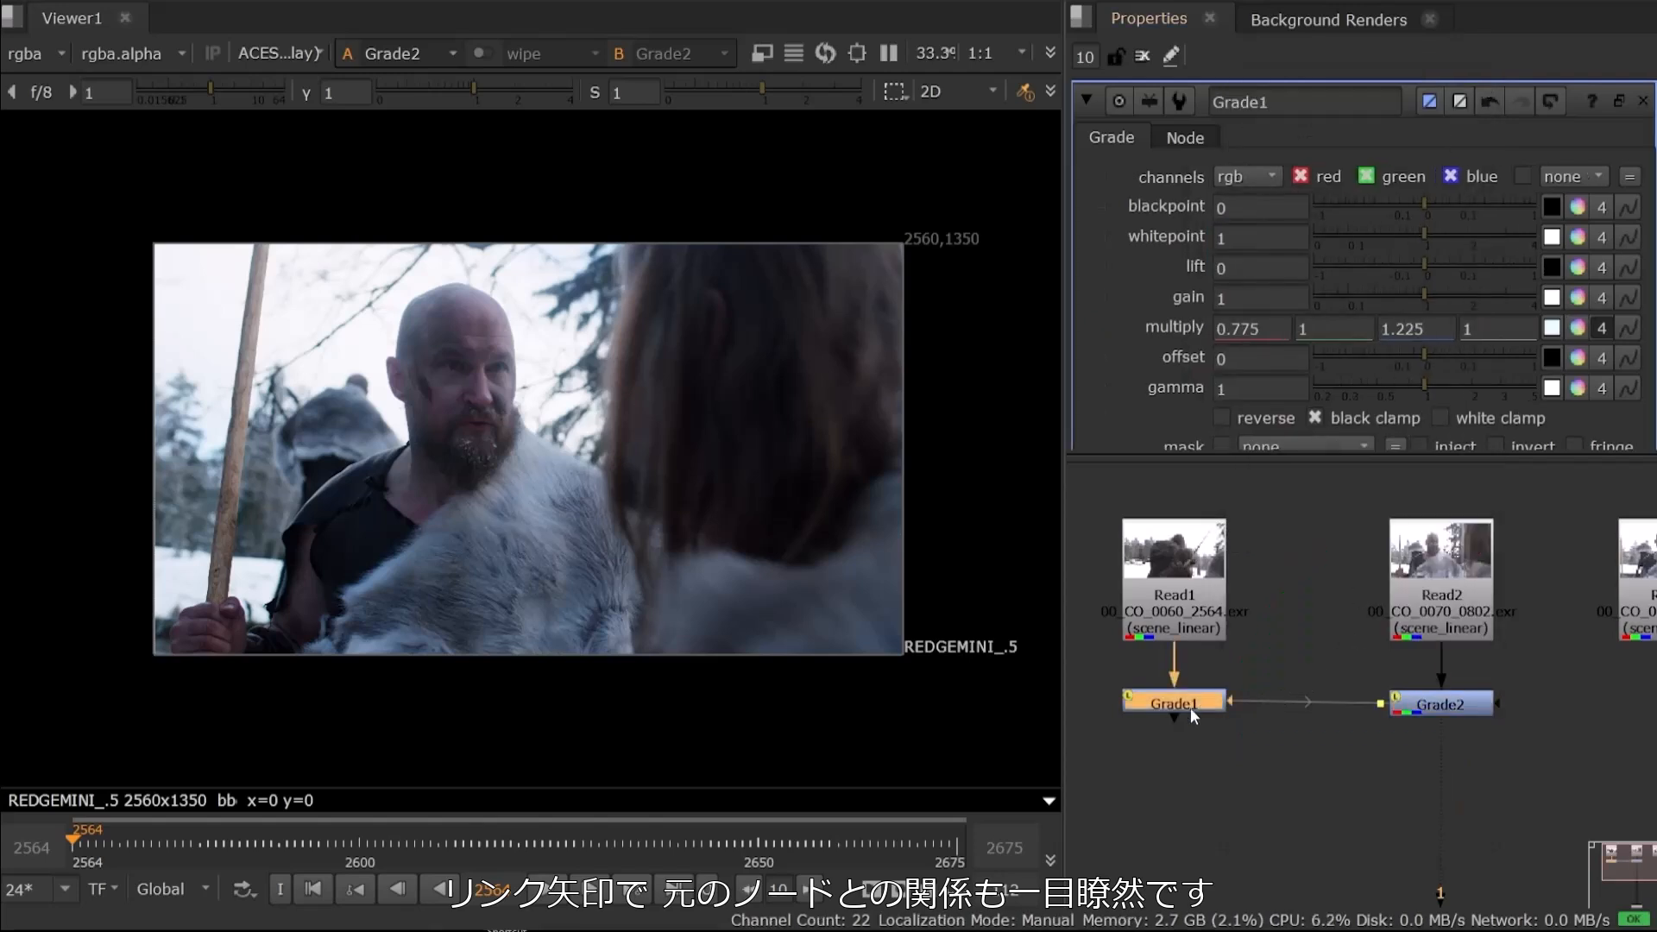
{"action": "double_click", "coordinate": [1425, 704]}
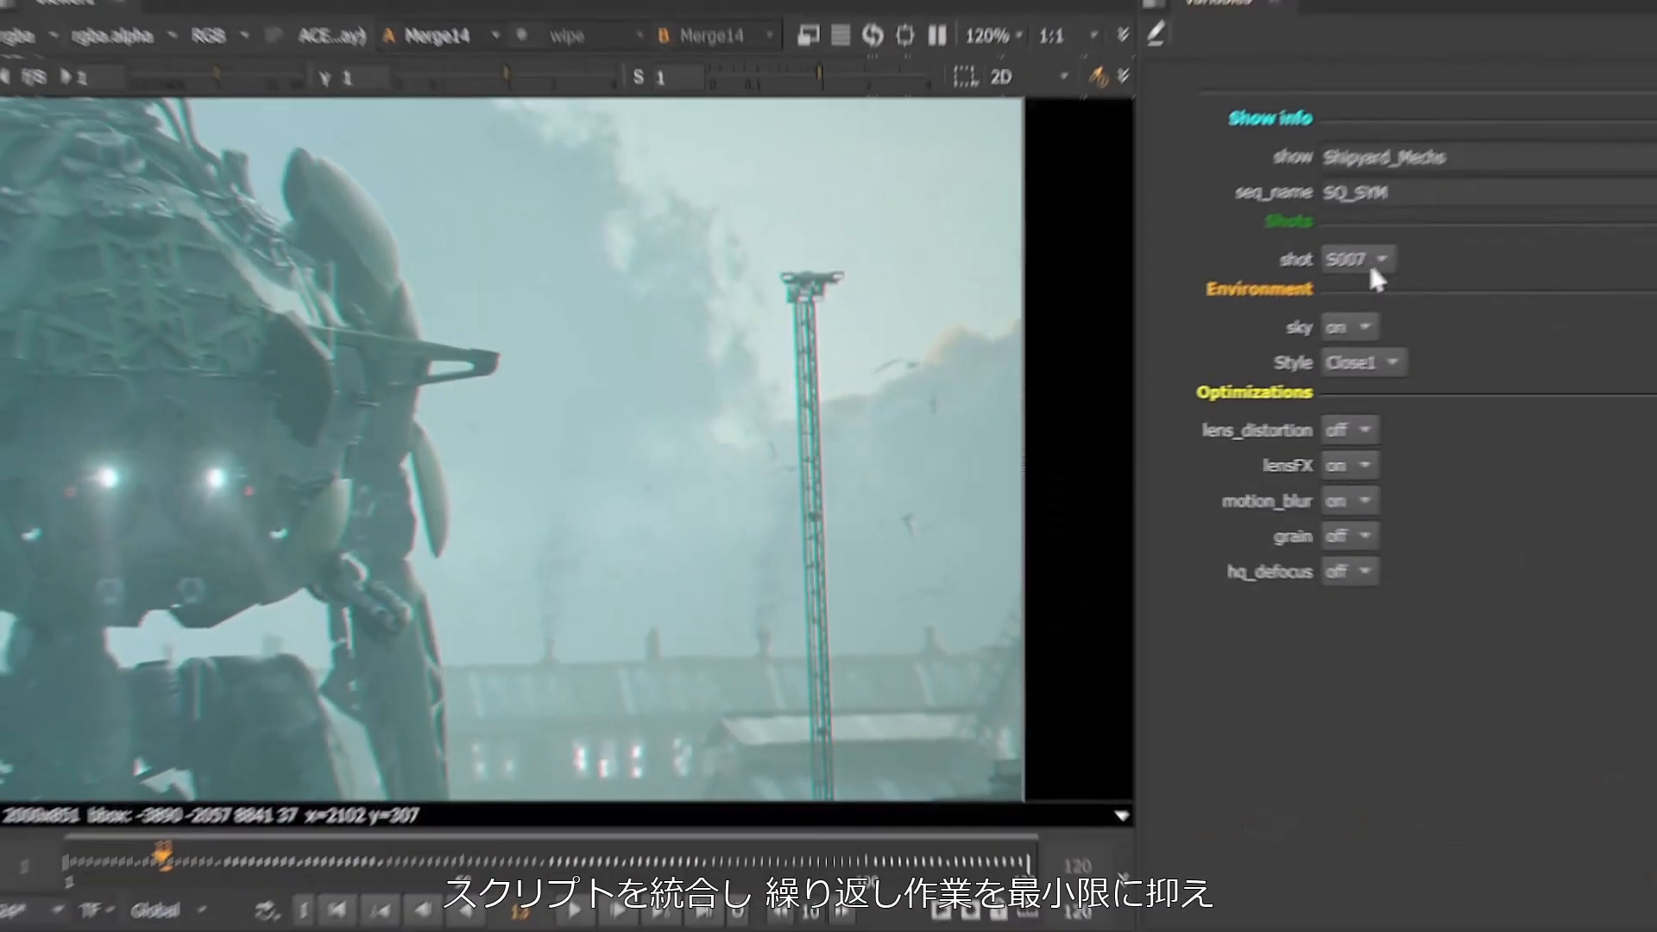
Switch the Shipyard_Mechs shot to S008 and on to S009, and set the sky option to off.
{"action": "left_click", "coordinate": [1366, 258]}
{"action": "left_click", "coordinate": [1384, 291]}
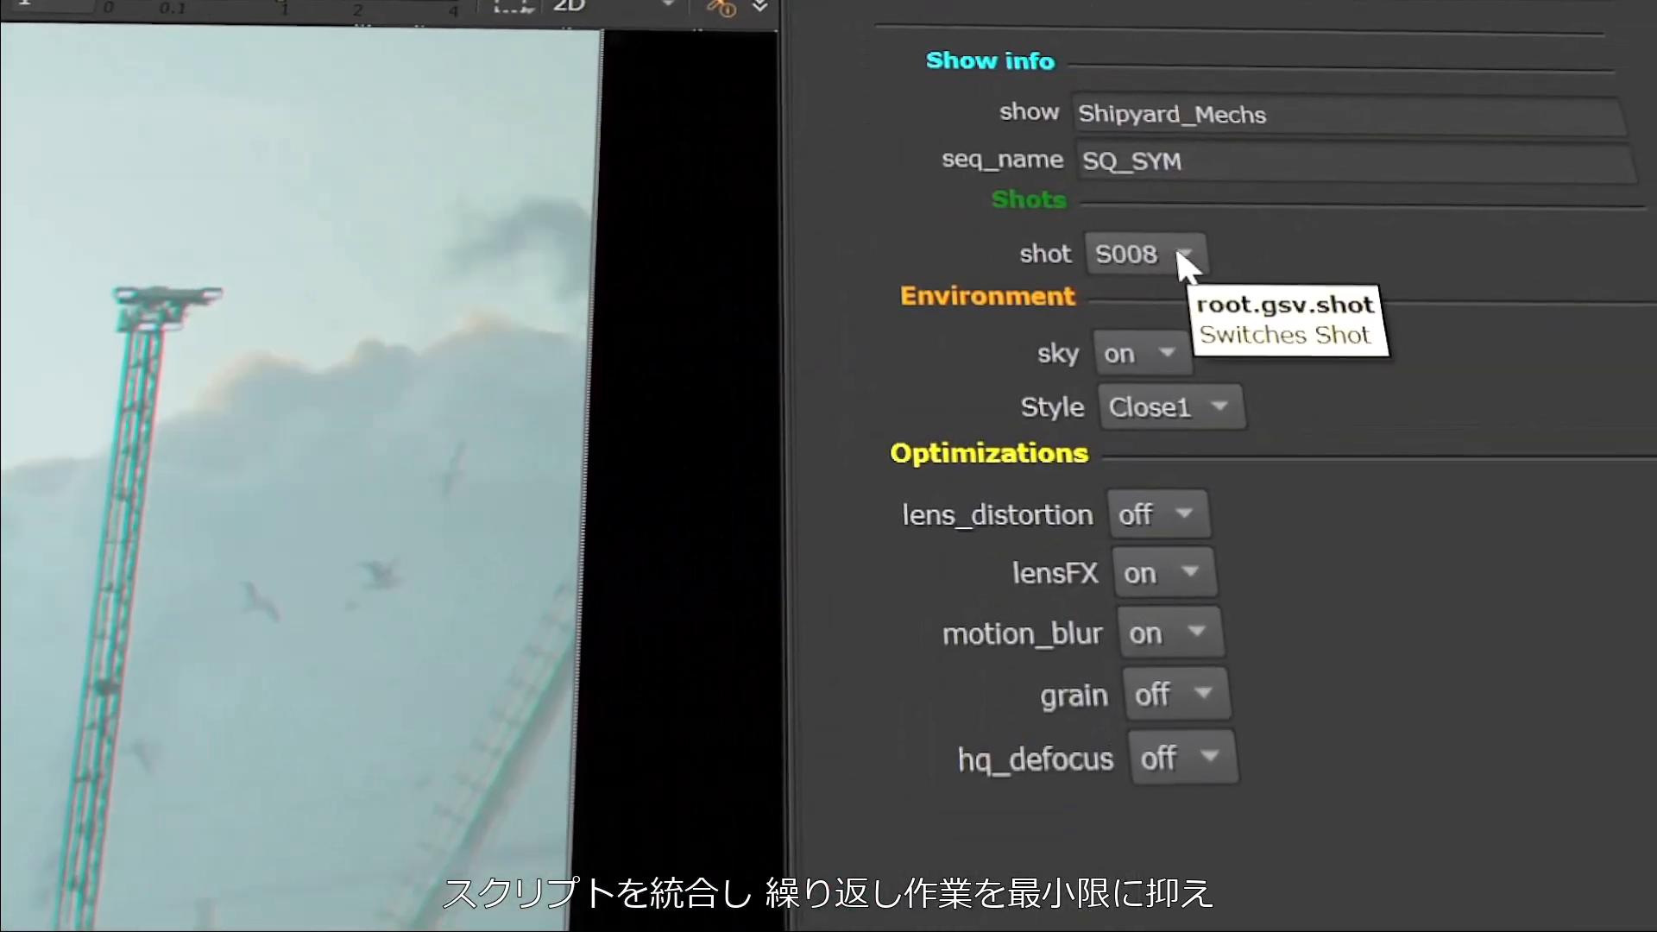
{"action": "left_click", "coordinate": [1184, 255]}
{"action": "left_click", "coordinate": [1175, 296]}
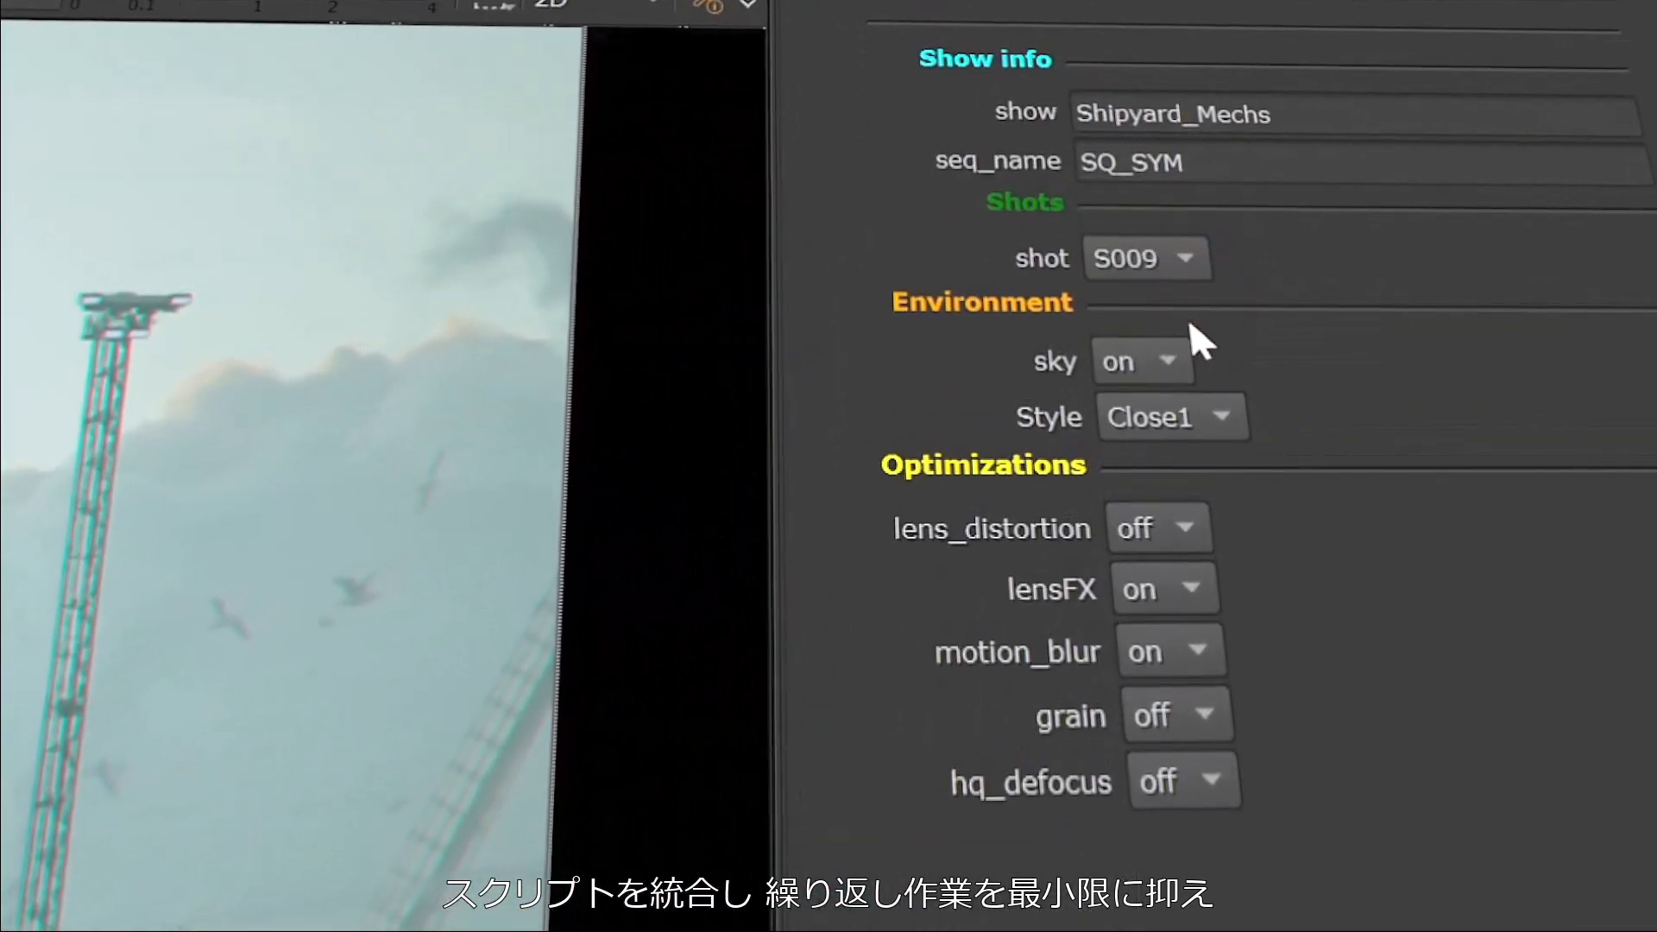
{"action": "left_click", "coordinate": [1167, 378]}
{"action": "left_click", "coordinate": [1156, 436]}
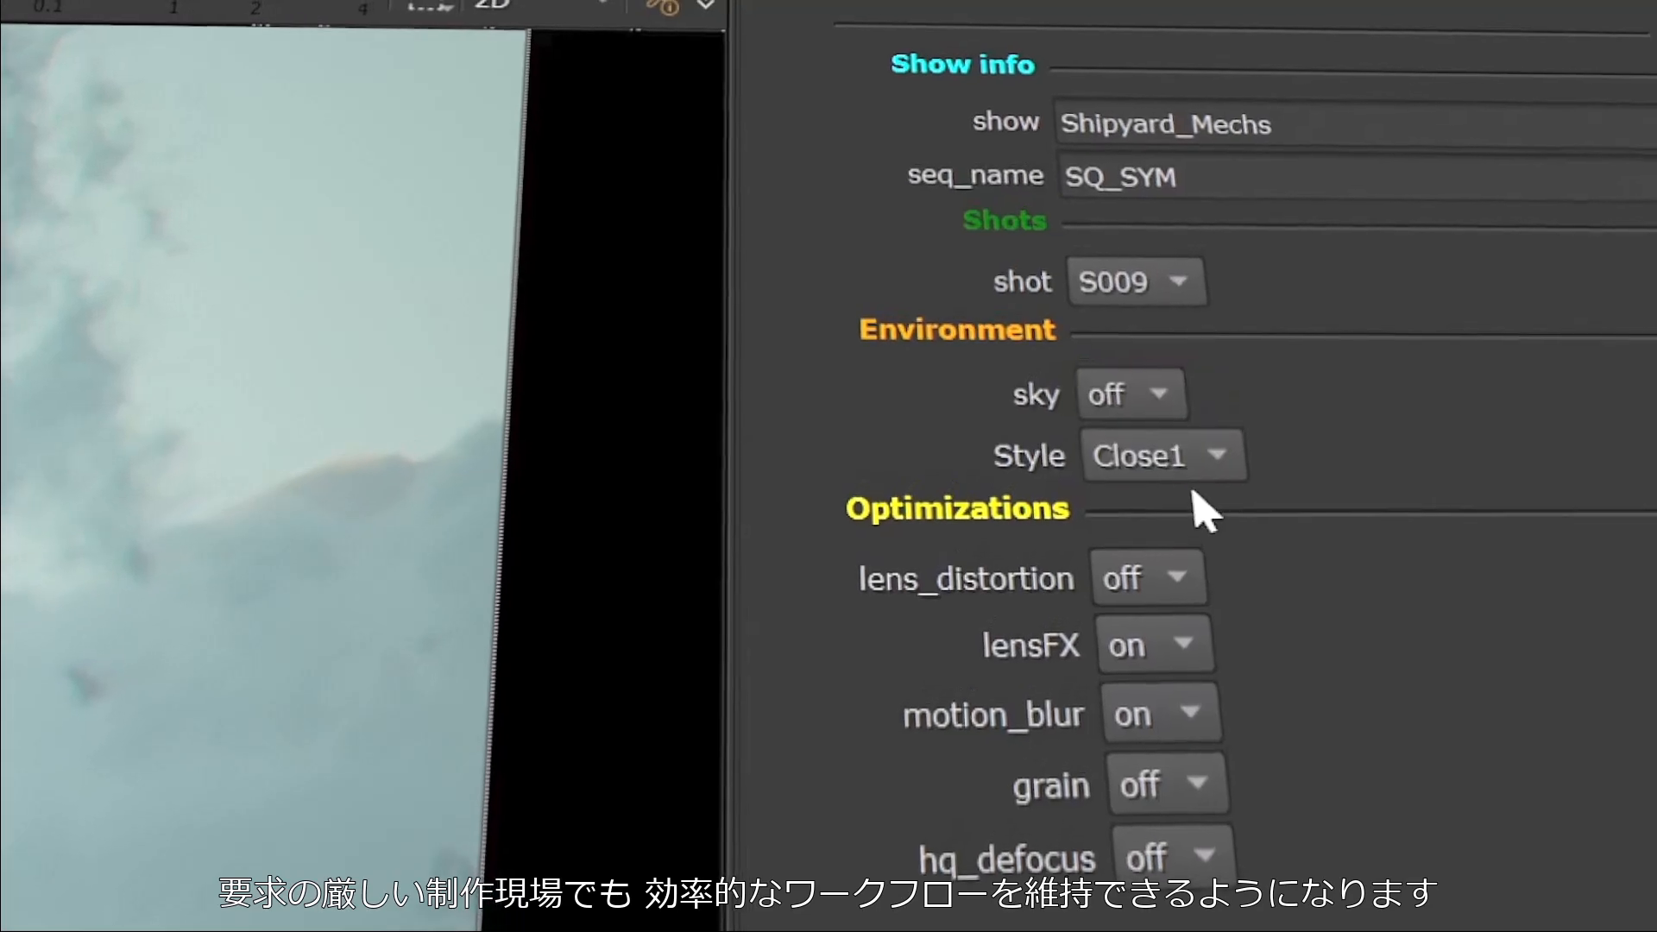
{"action": "left_click", "coordinate": [1173, 587]}
{"action": "left_click", "coordinate": [1165, 548]}
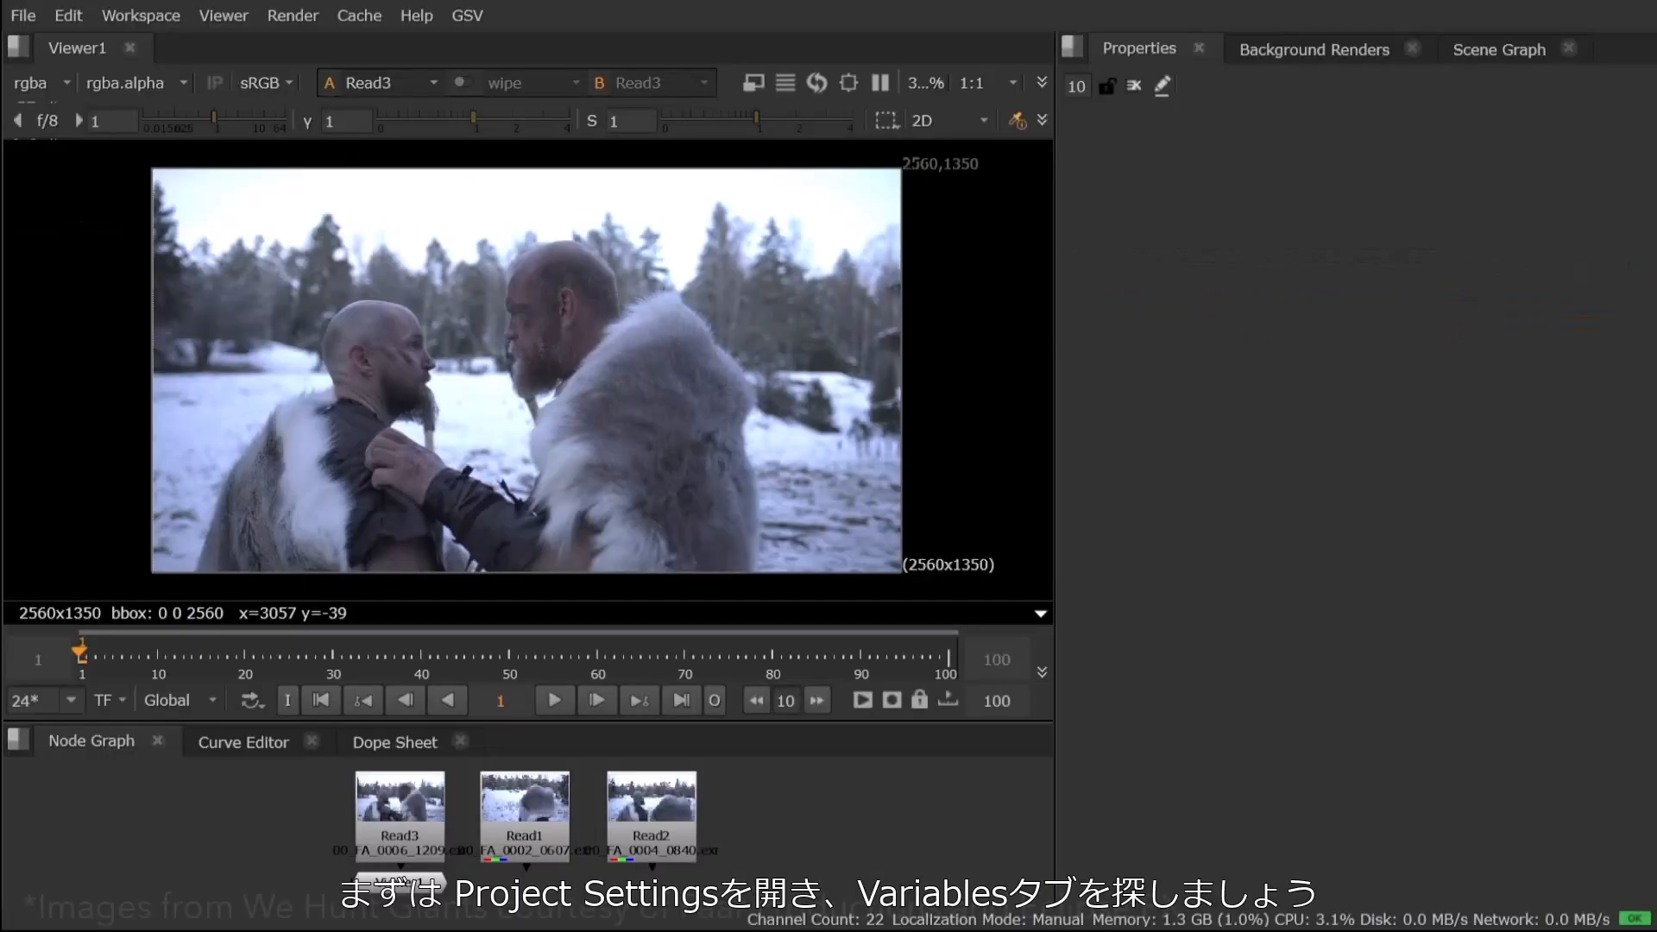
Open the Project Settings and show the project-level variables.
{"action": "left_click", "coordinate": [851, 794]}
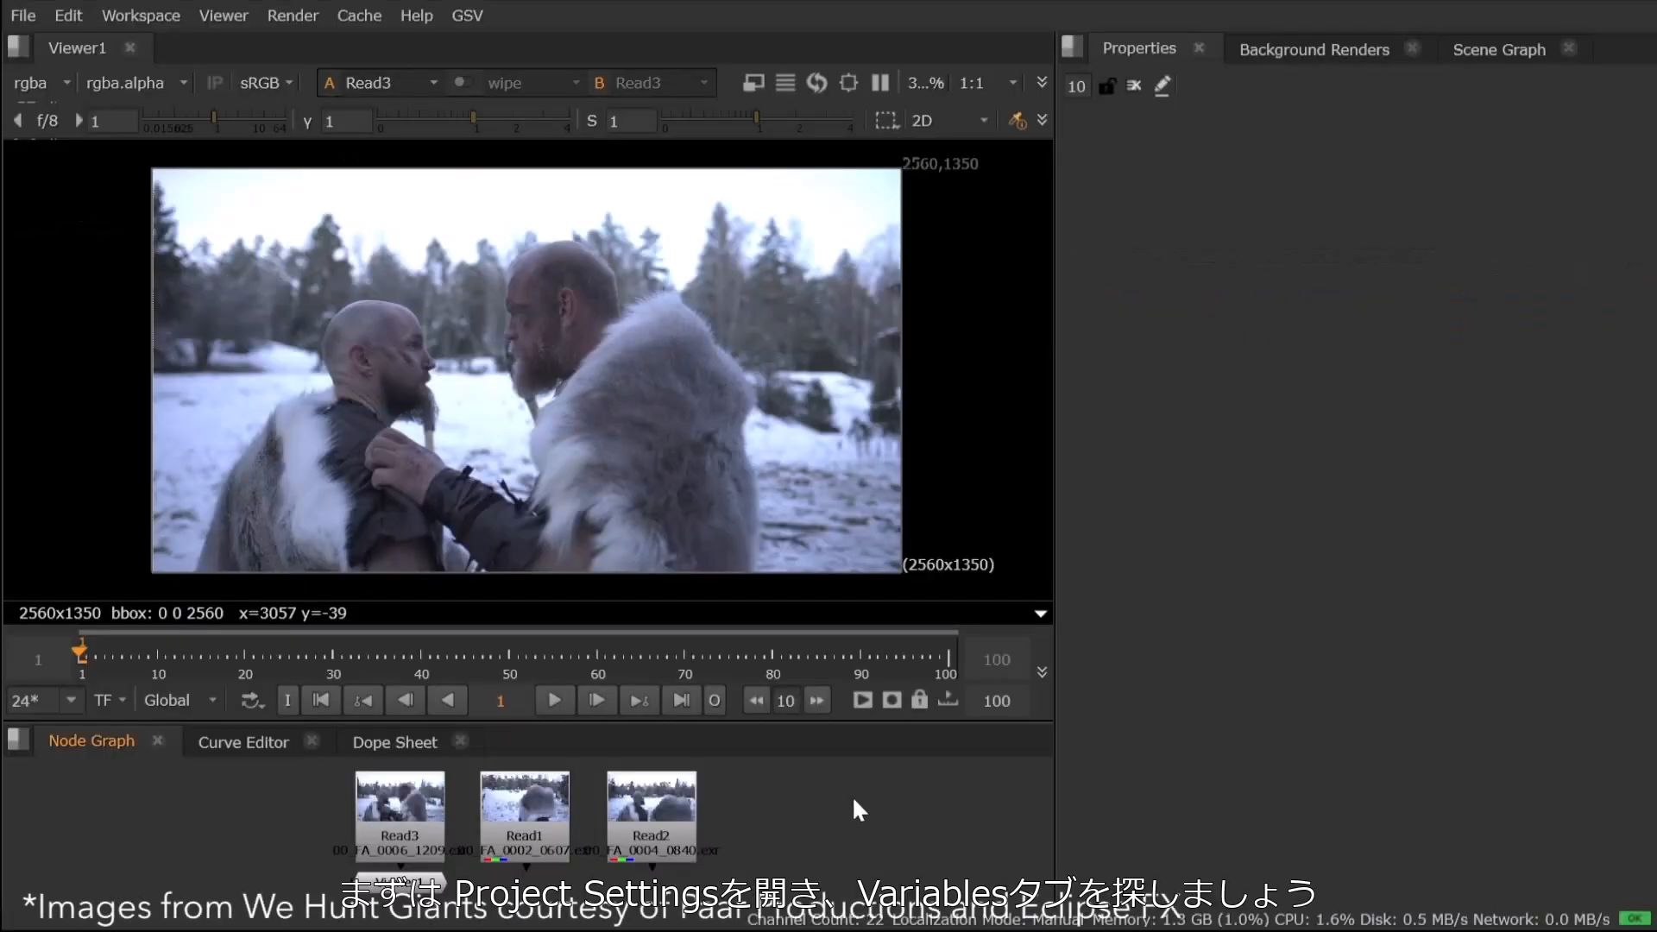
{"action": "key", "text": "s"}
{"action": "left_click", "coordinate": [1331, 158]}
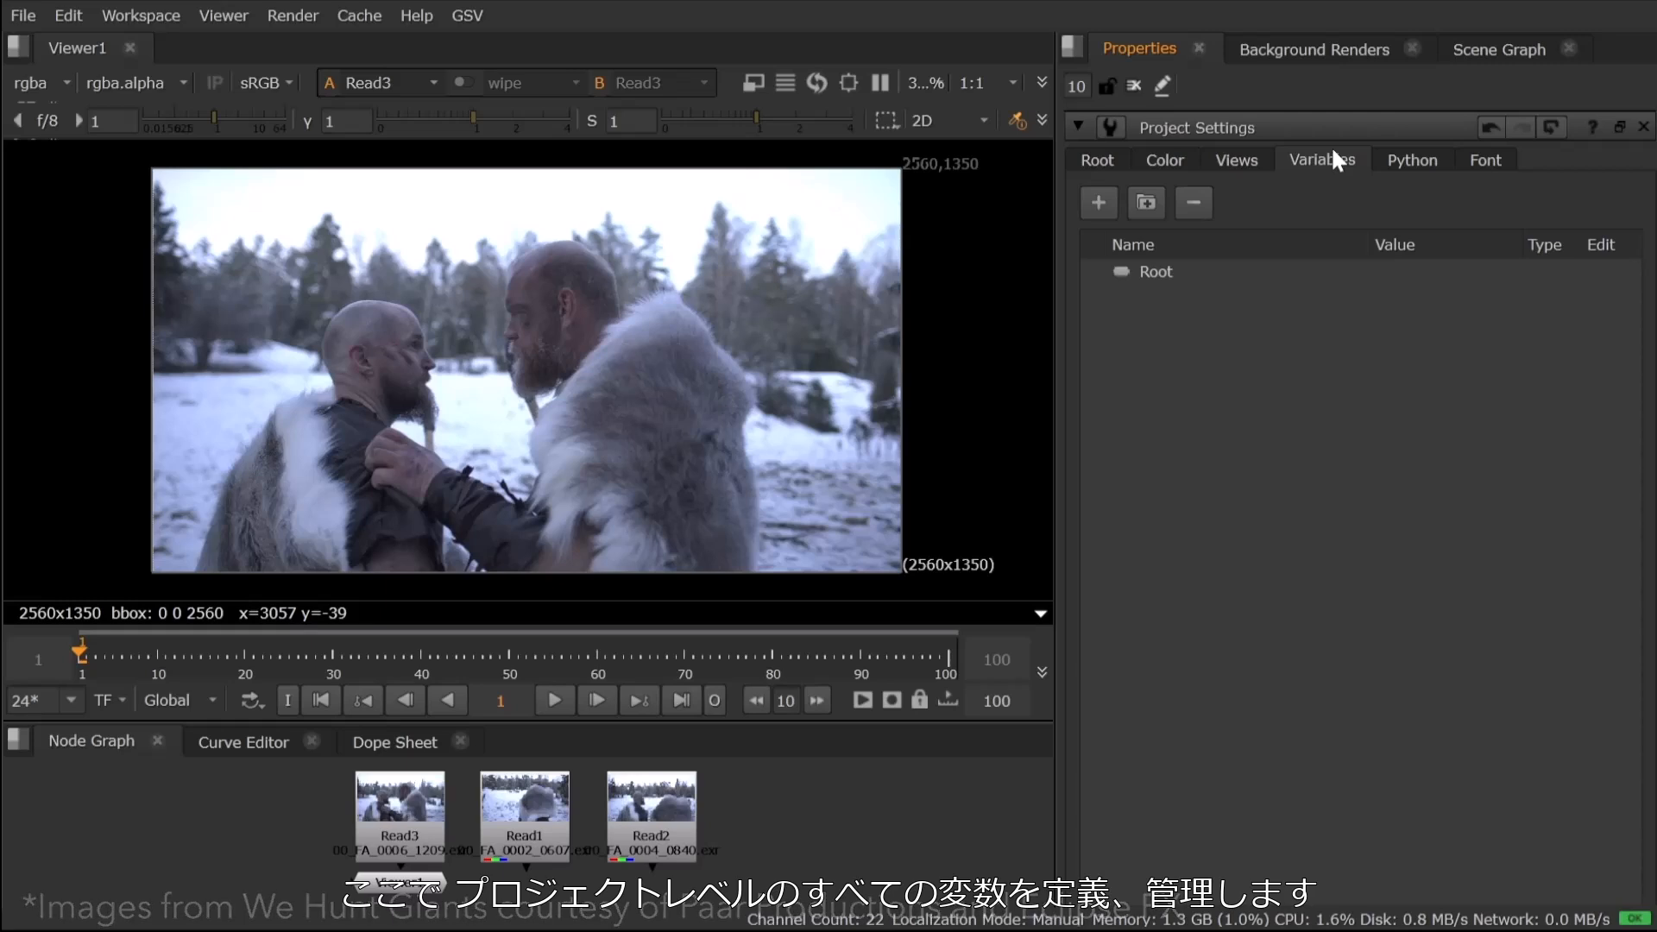
Add a project variable named show with the value We Hunt Giants.
{"action": "left_click", "coordinate": [1100, 202]}
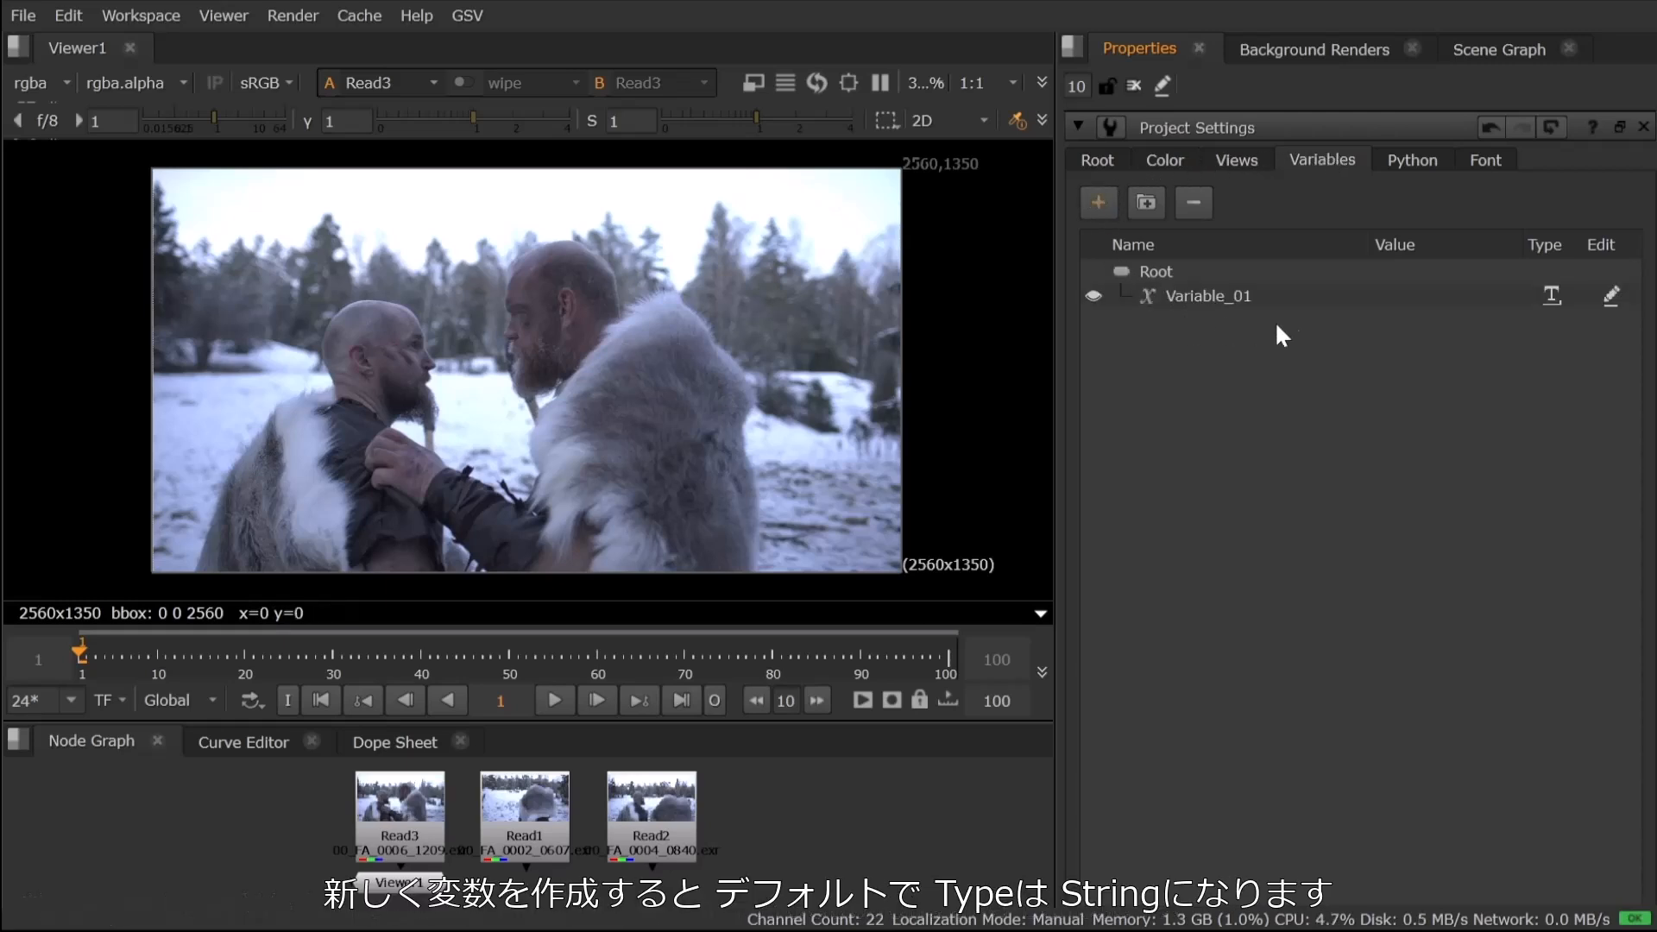
{"action": "left_click", "coordinate": [1544, 297]}
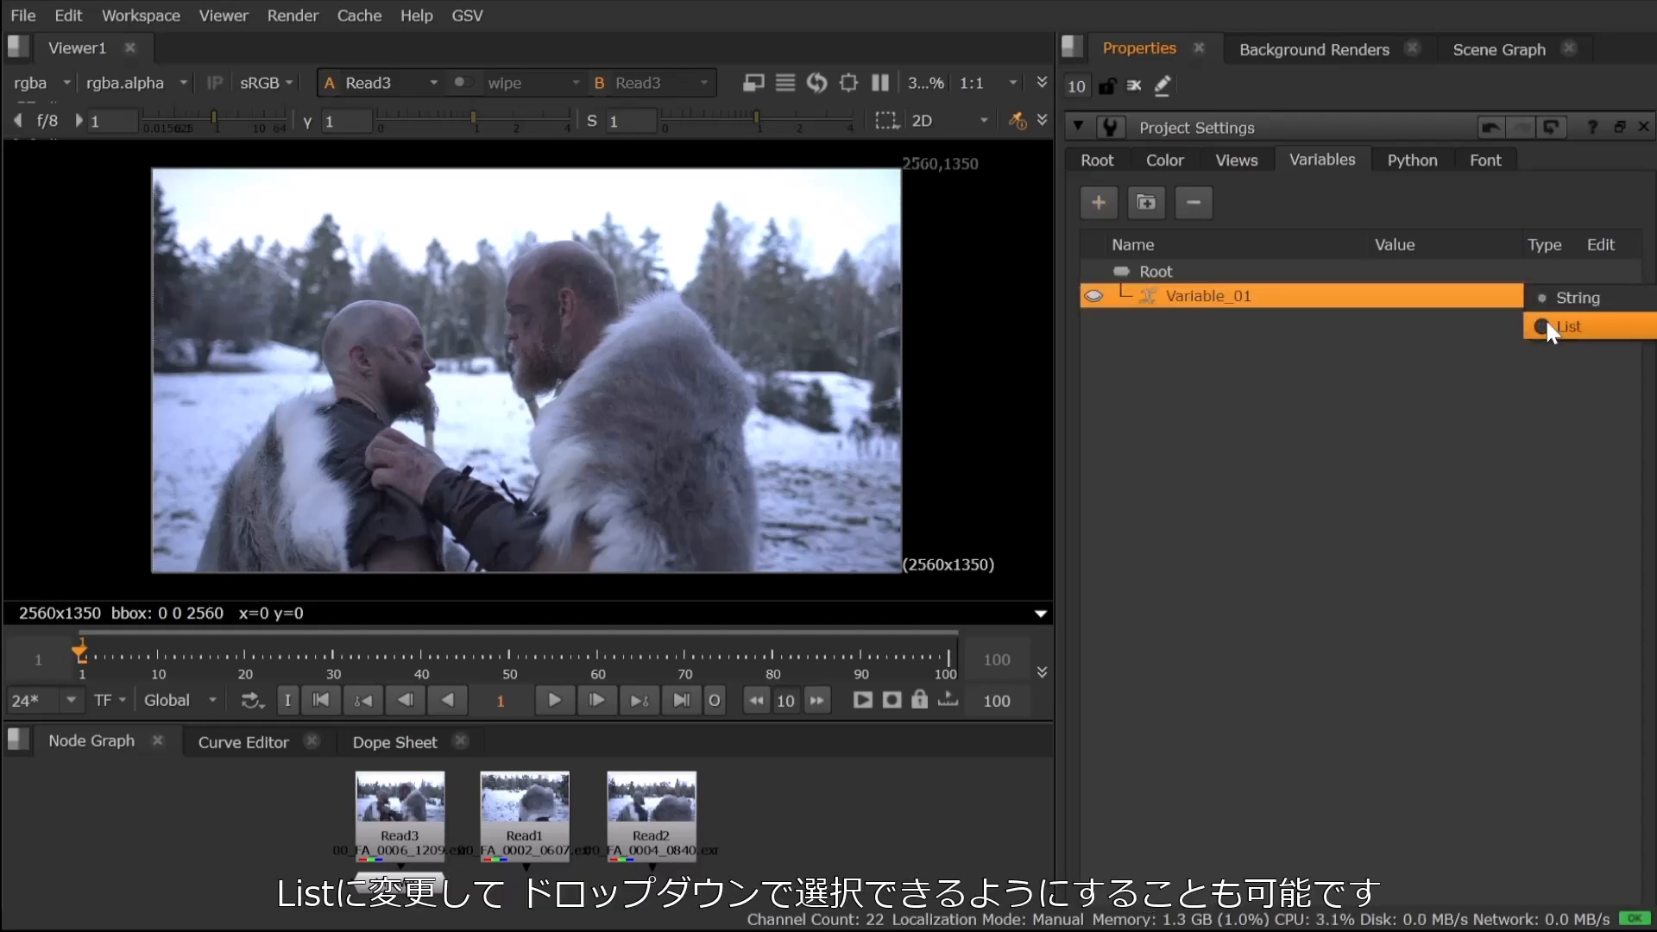
{"action": "left_click", "coordinate": [1327, 330]}
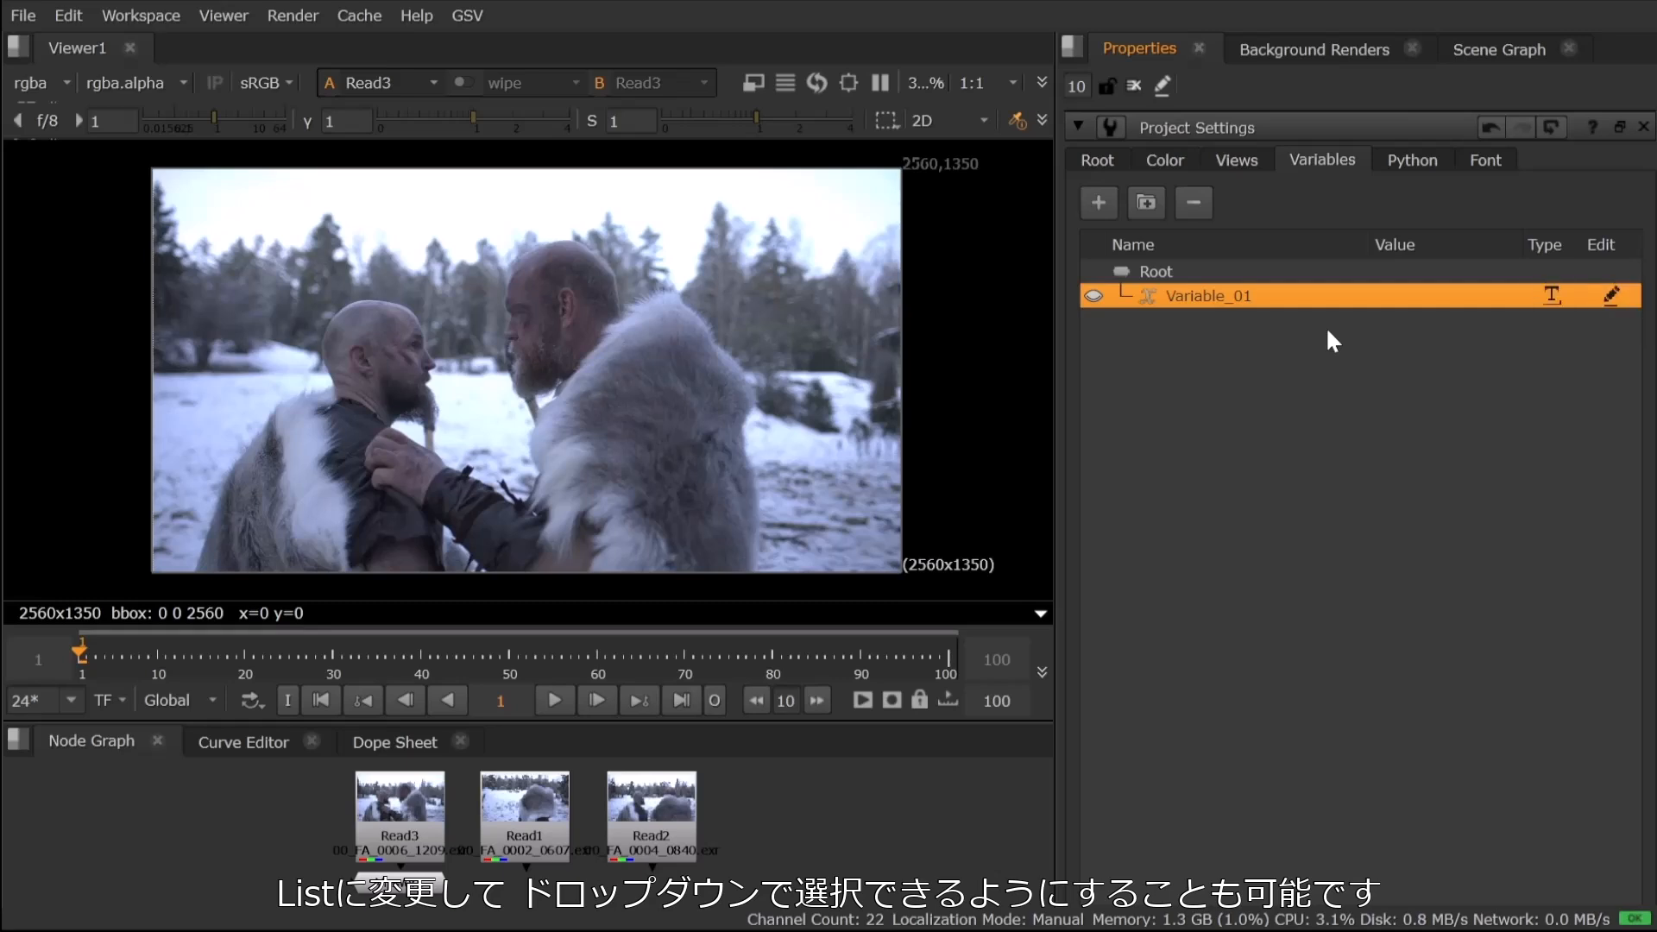
{"action": "double_click", "coordinate": [1225, 294]}
{"action": "type", "text": "s"}
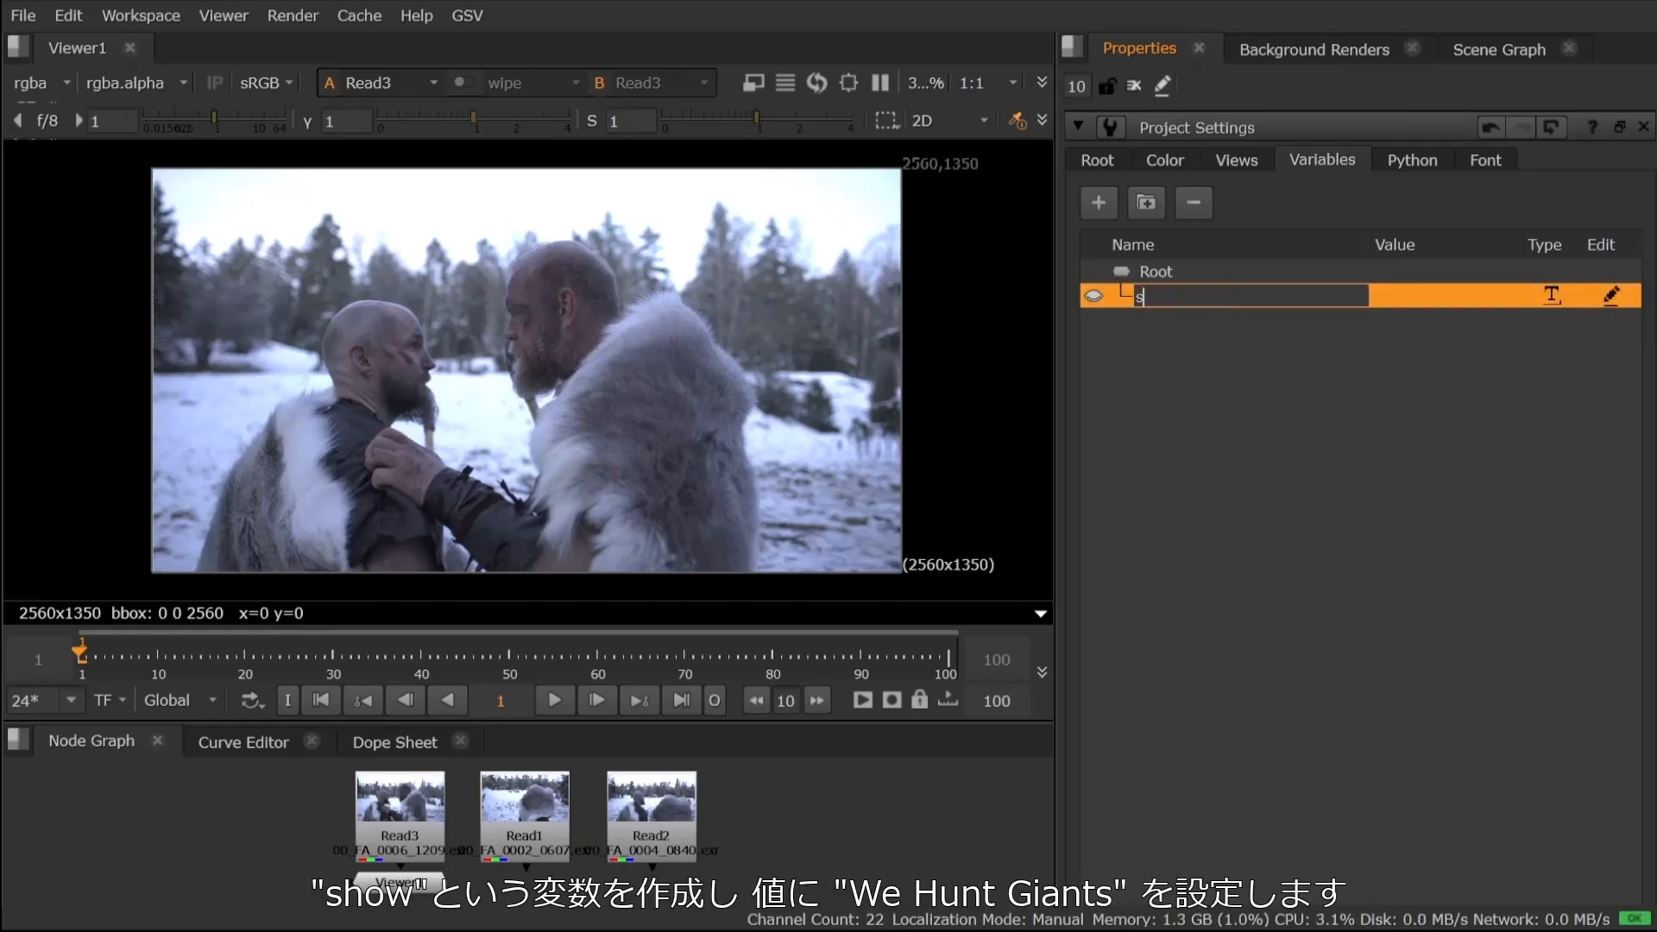
{"action": "type", "text": "how"}
{"action": "left_click", "coordinate": [1422, 297]}
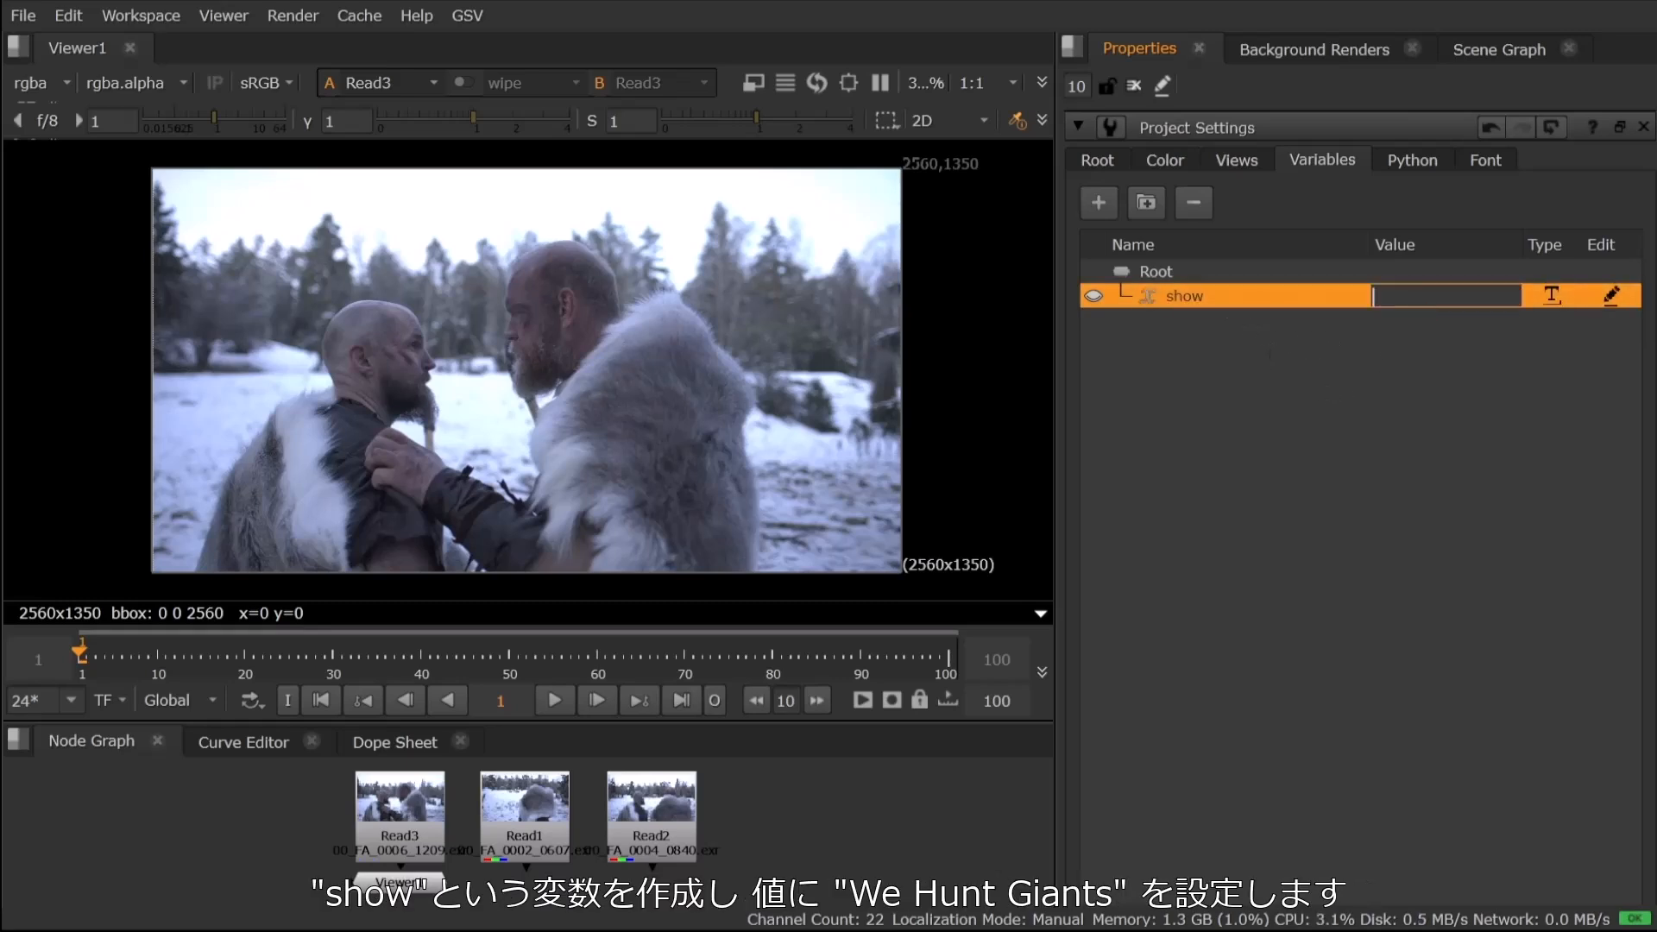
{"action": "type", "text": "We Hunt Giants"}
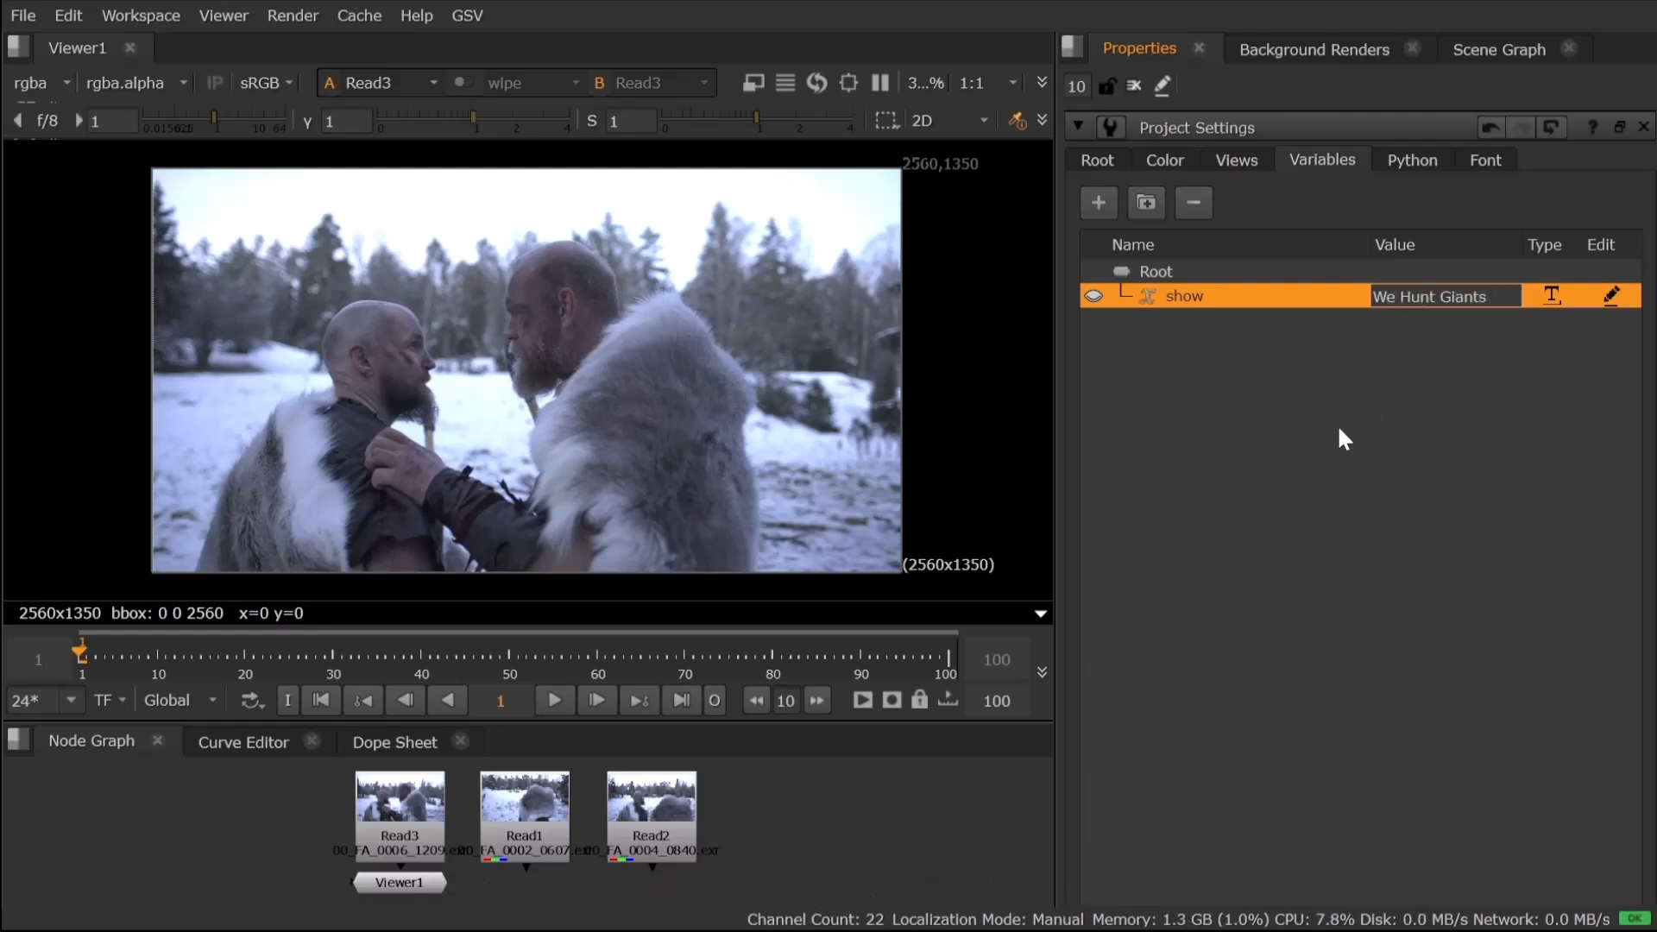
{"action": "key", "text": "Return"}
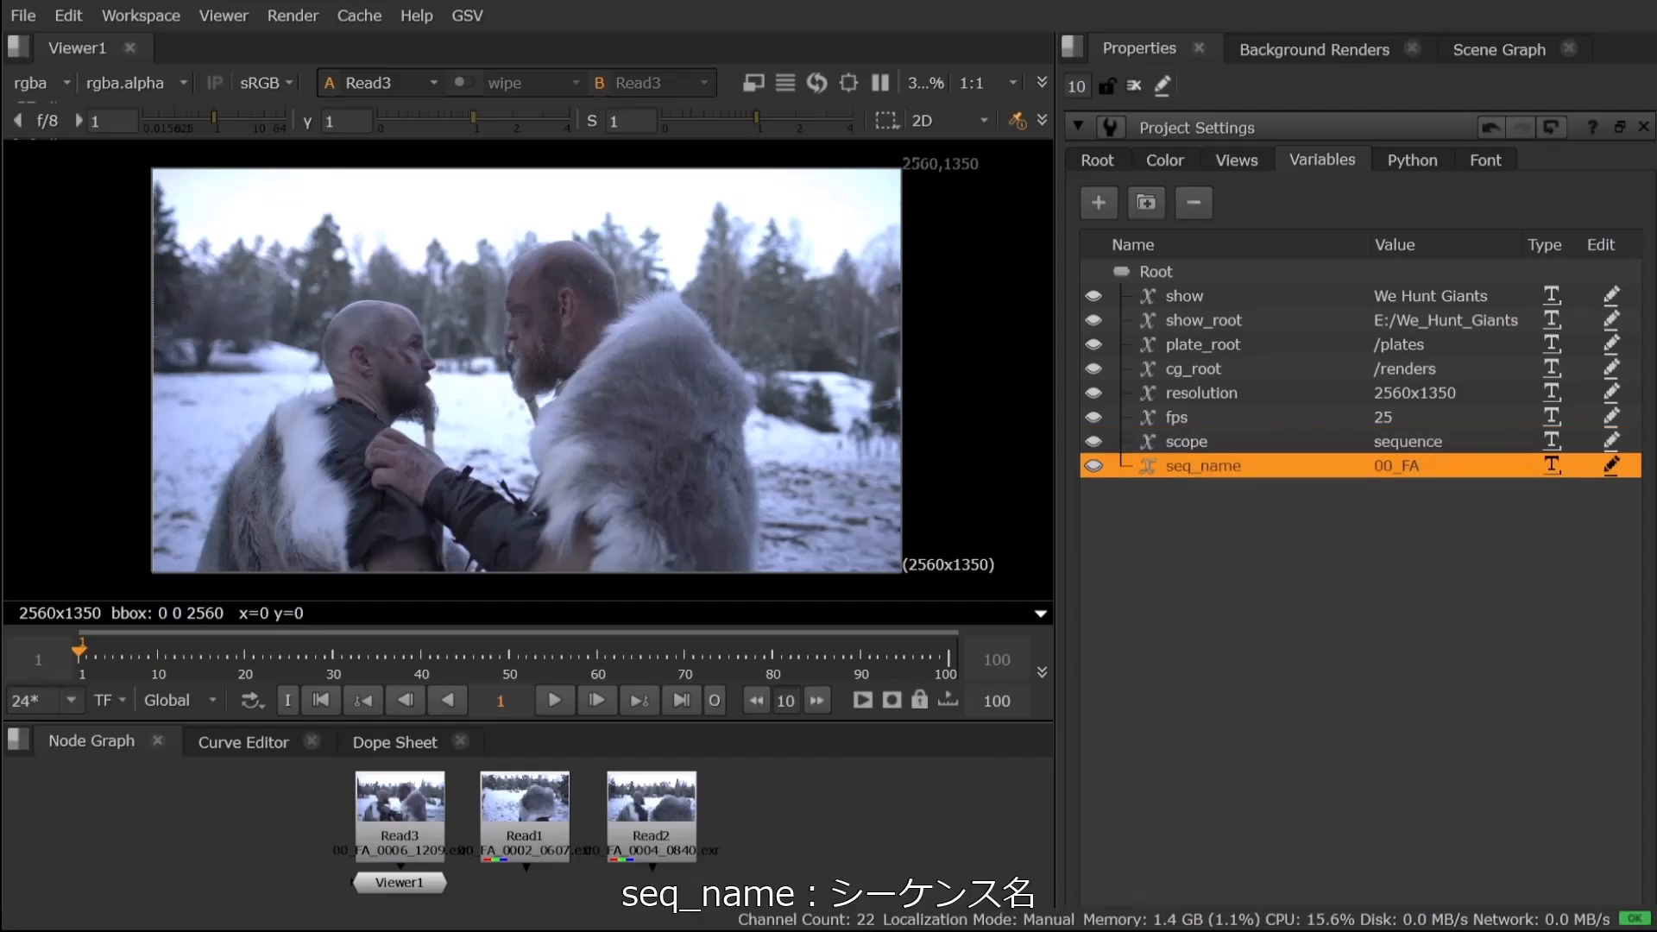
Add a project variable named shot and change its type to List.
{"action": "left_click", "coordinate": [1099, 205]}
{"action": "type", "text": "shot"}
{"action": "key", "text": "Return"}
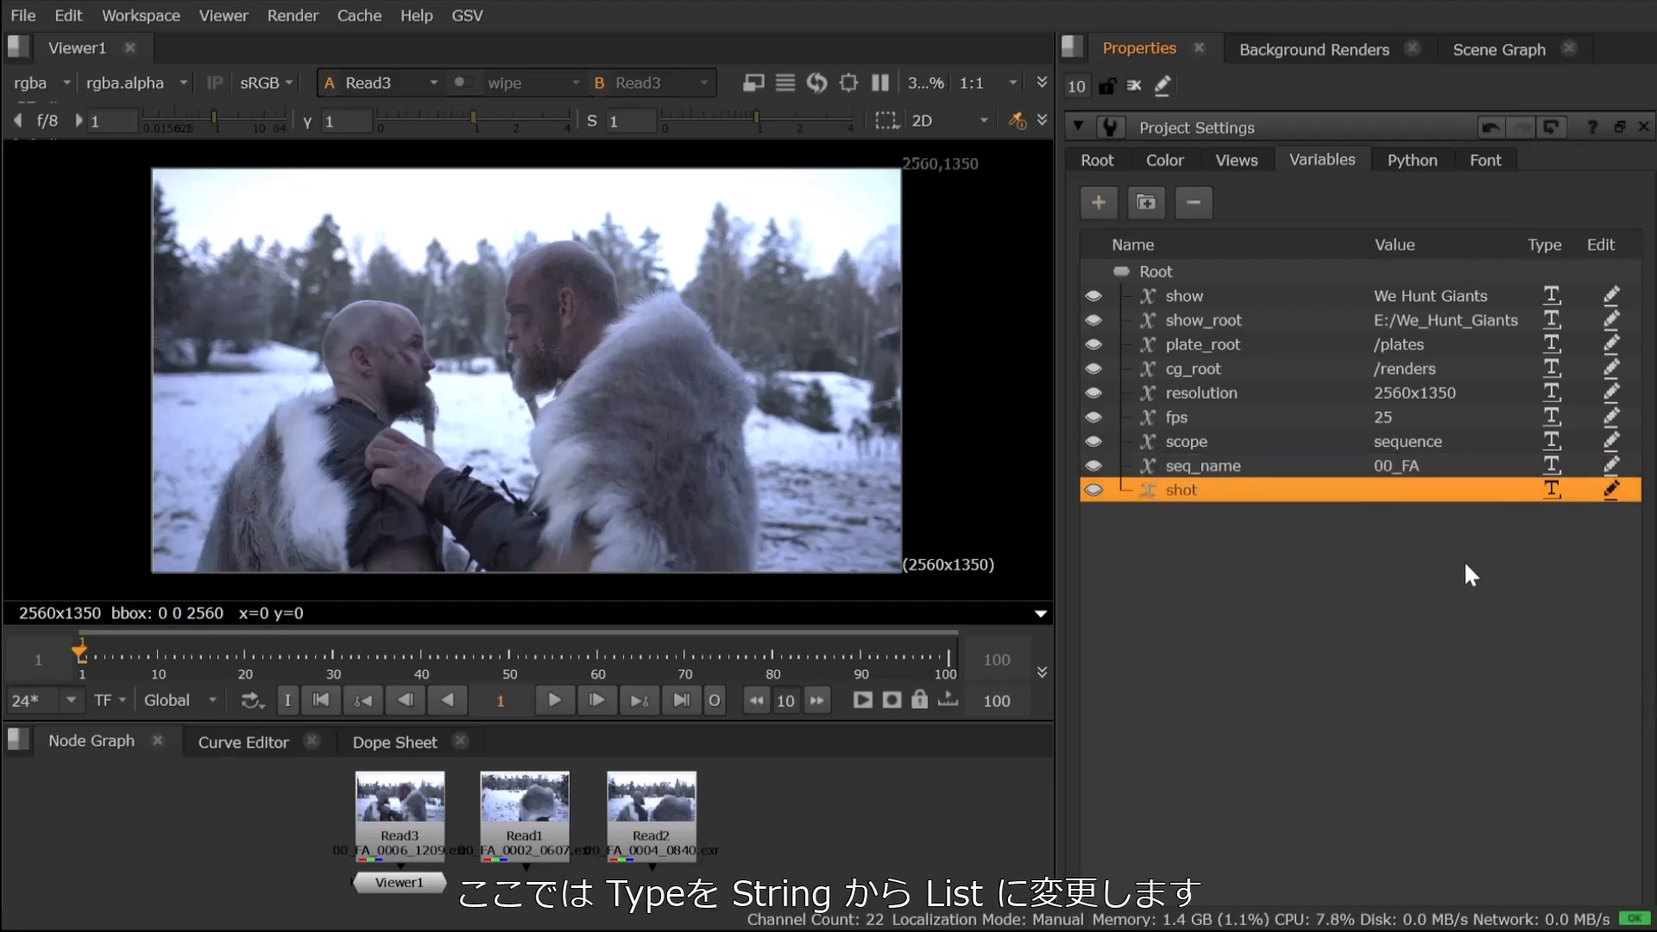
{"action": "left_click", "coordinate": [1551, 491]}
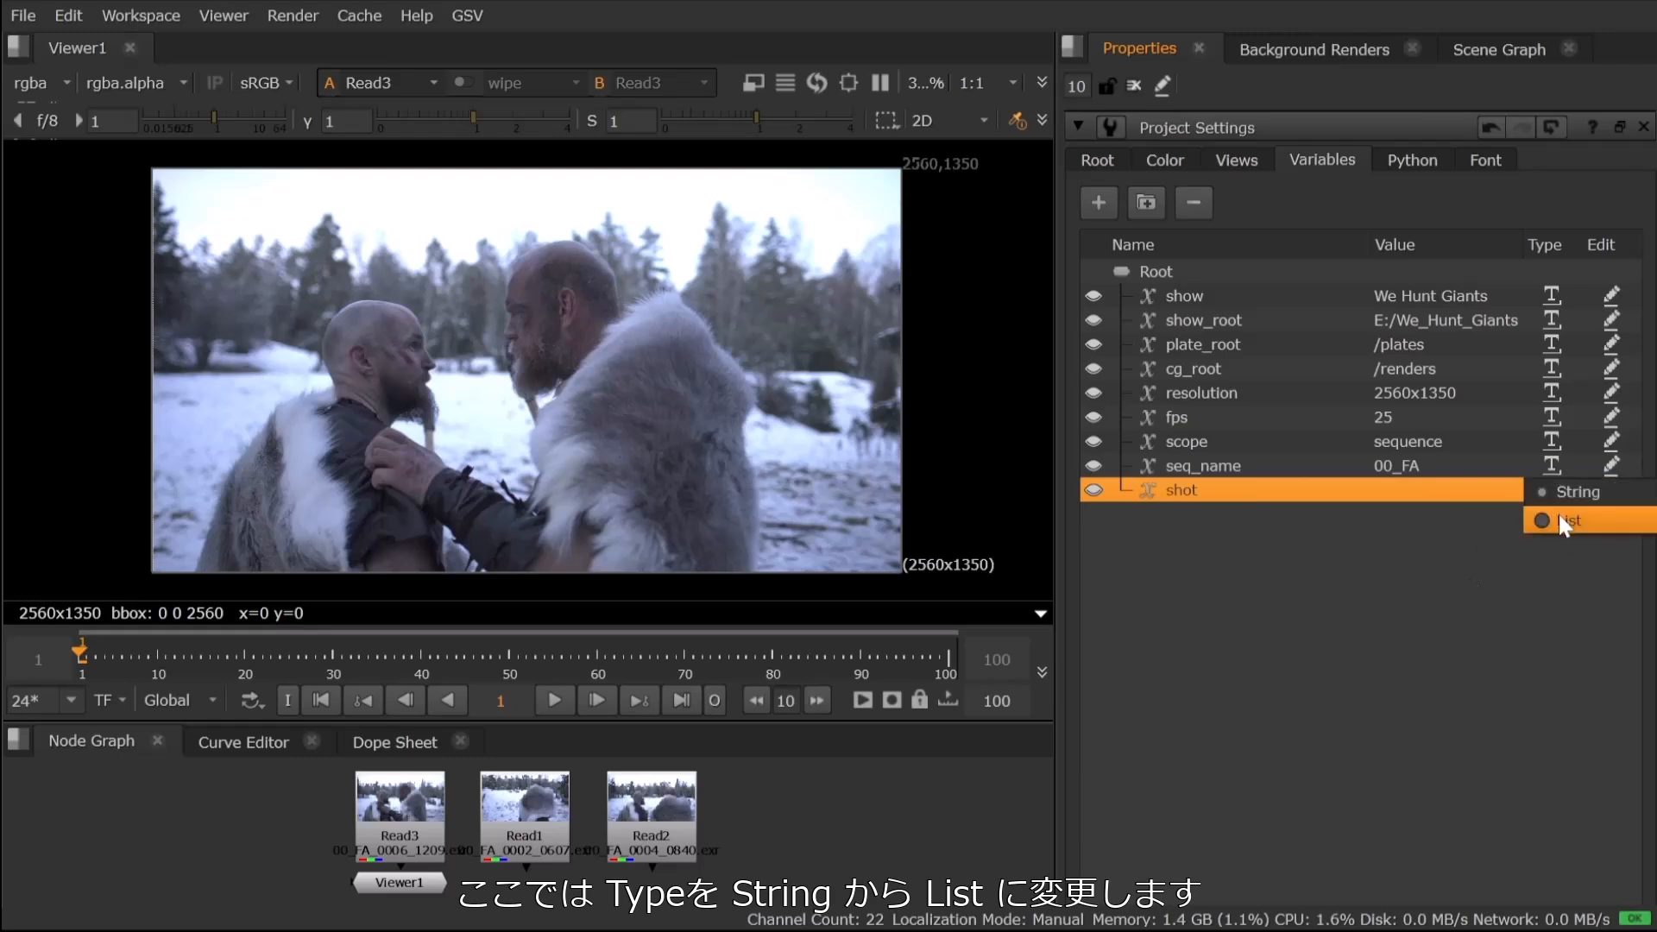
{"action": "left_click", "coordinate": [1559, 516]}
Define 02, 04 and 06 as the shot variable's list options and view its available choices.
{"action": "left_click", "coordinate": [1441, 605]}
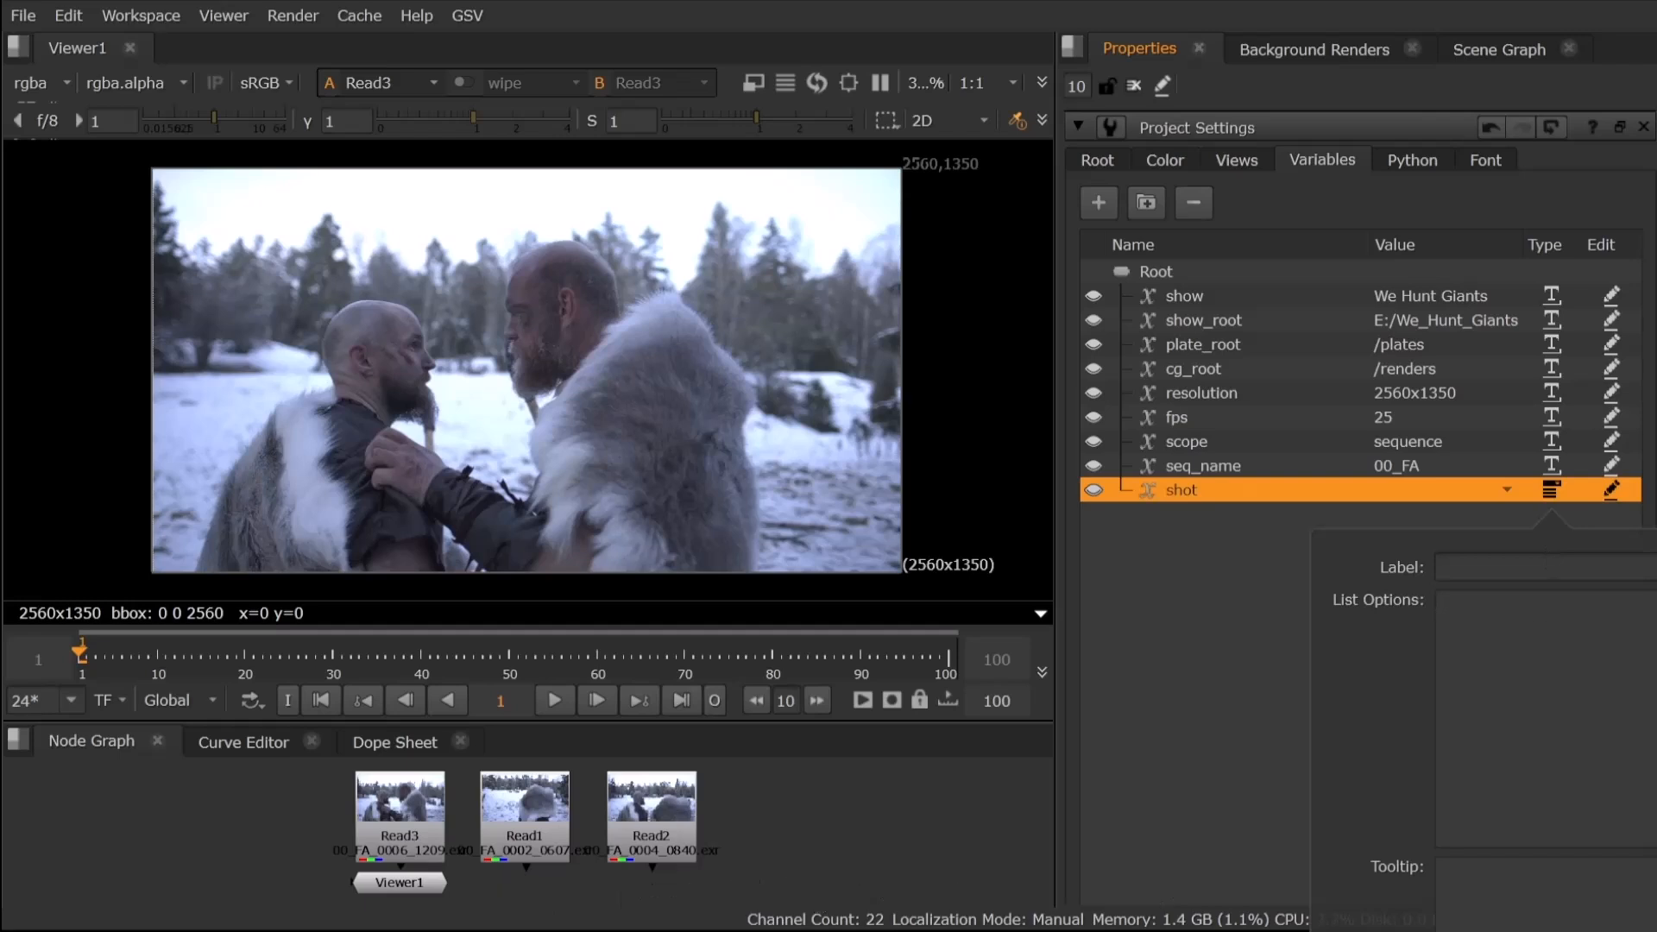
{"action": "type", "text": "02"}
{"action": "key", "text": "Return"}
{"action": "type", "text": "04"}
{"action": "key", "text": "Return"}
{"action": "type", "text": "06"}
{"action": "left_click", "coordinate": [1195, 636]}
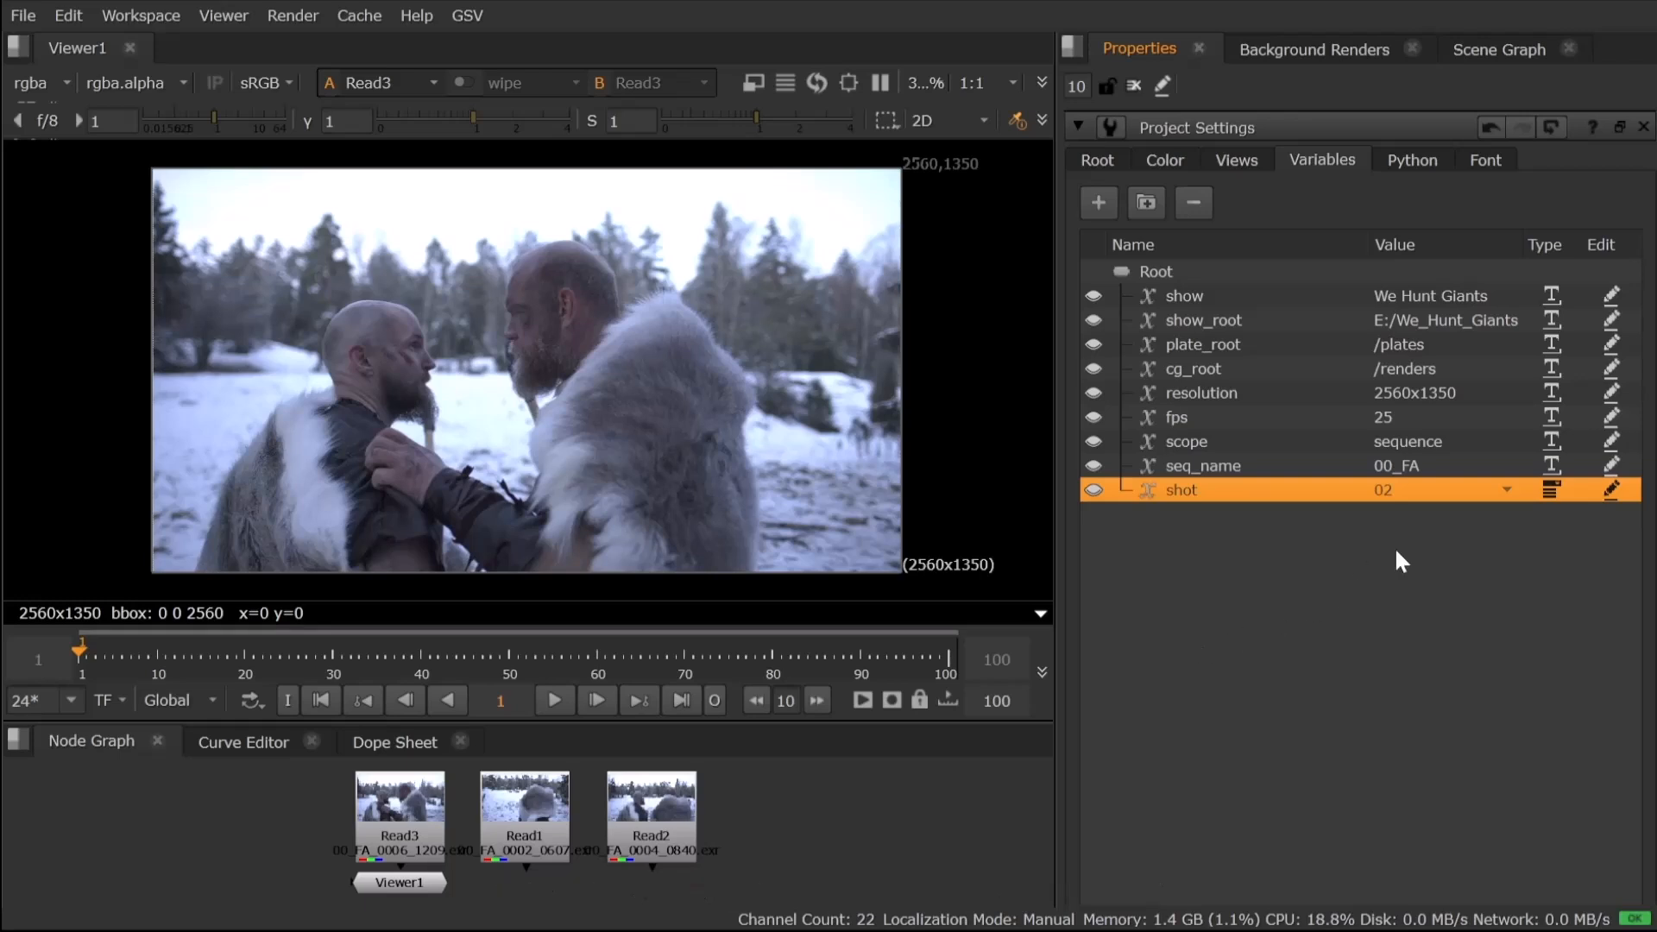
{"action": "left_click", "coordinate": [1506, 492]}
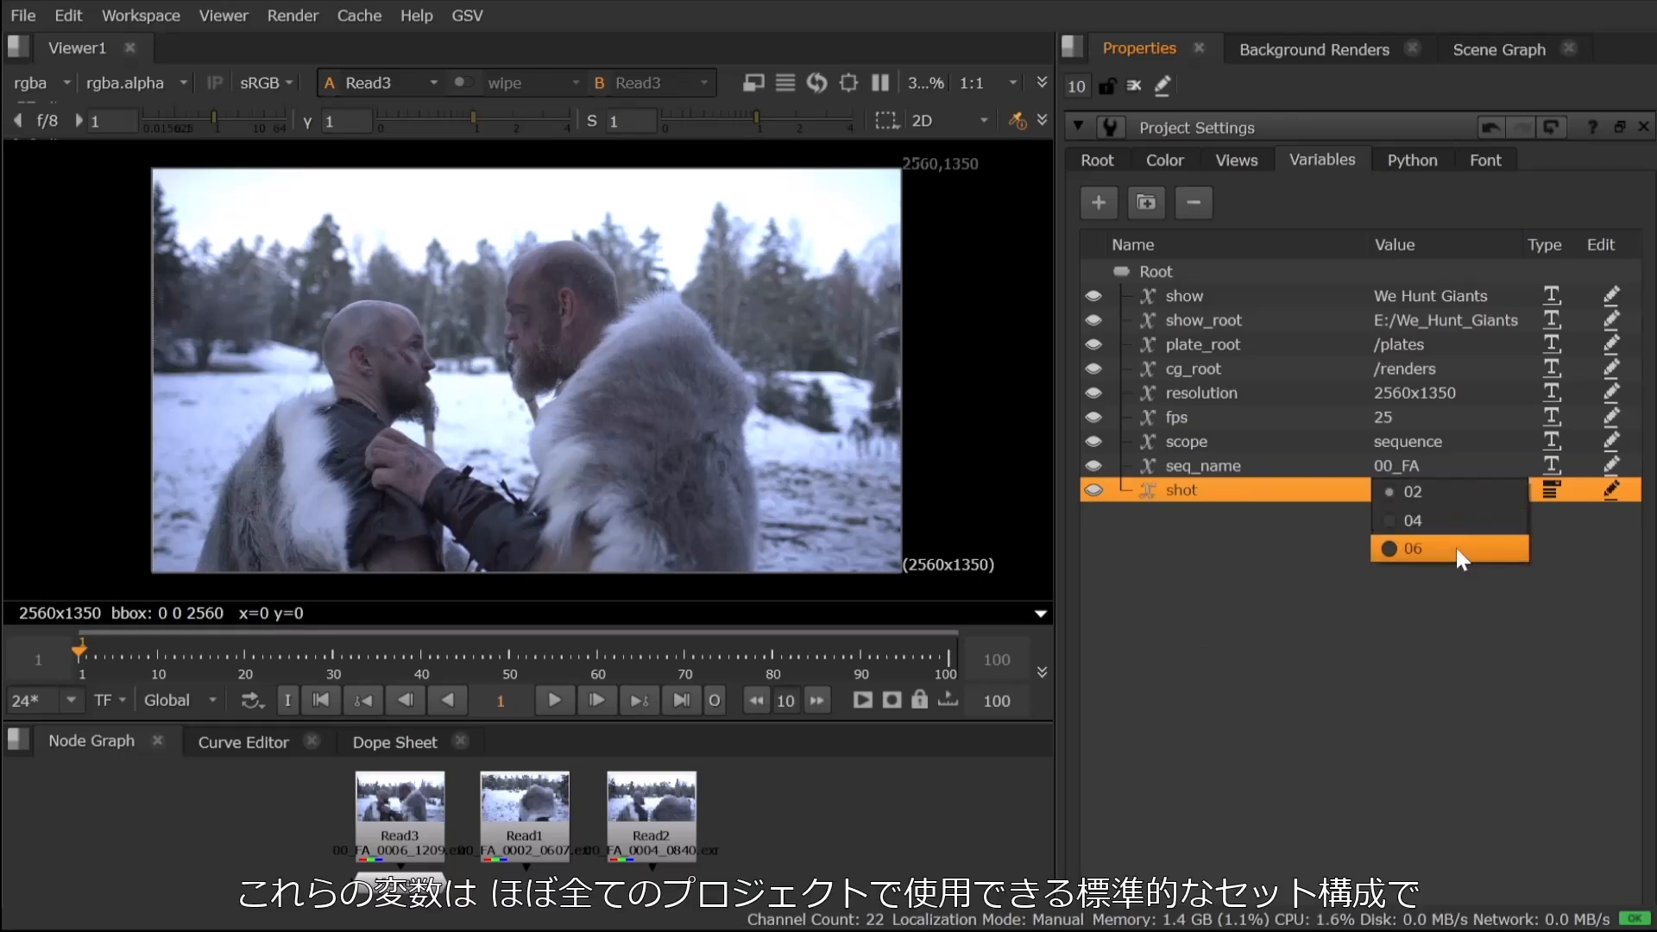
{"action": "left_click", "coordinate": [1189, 514]}
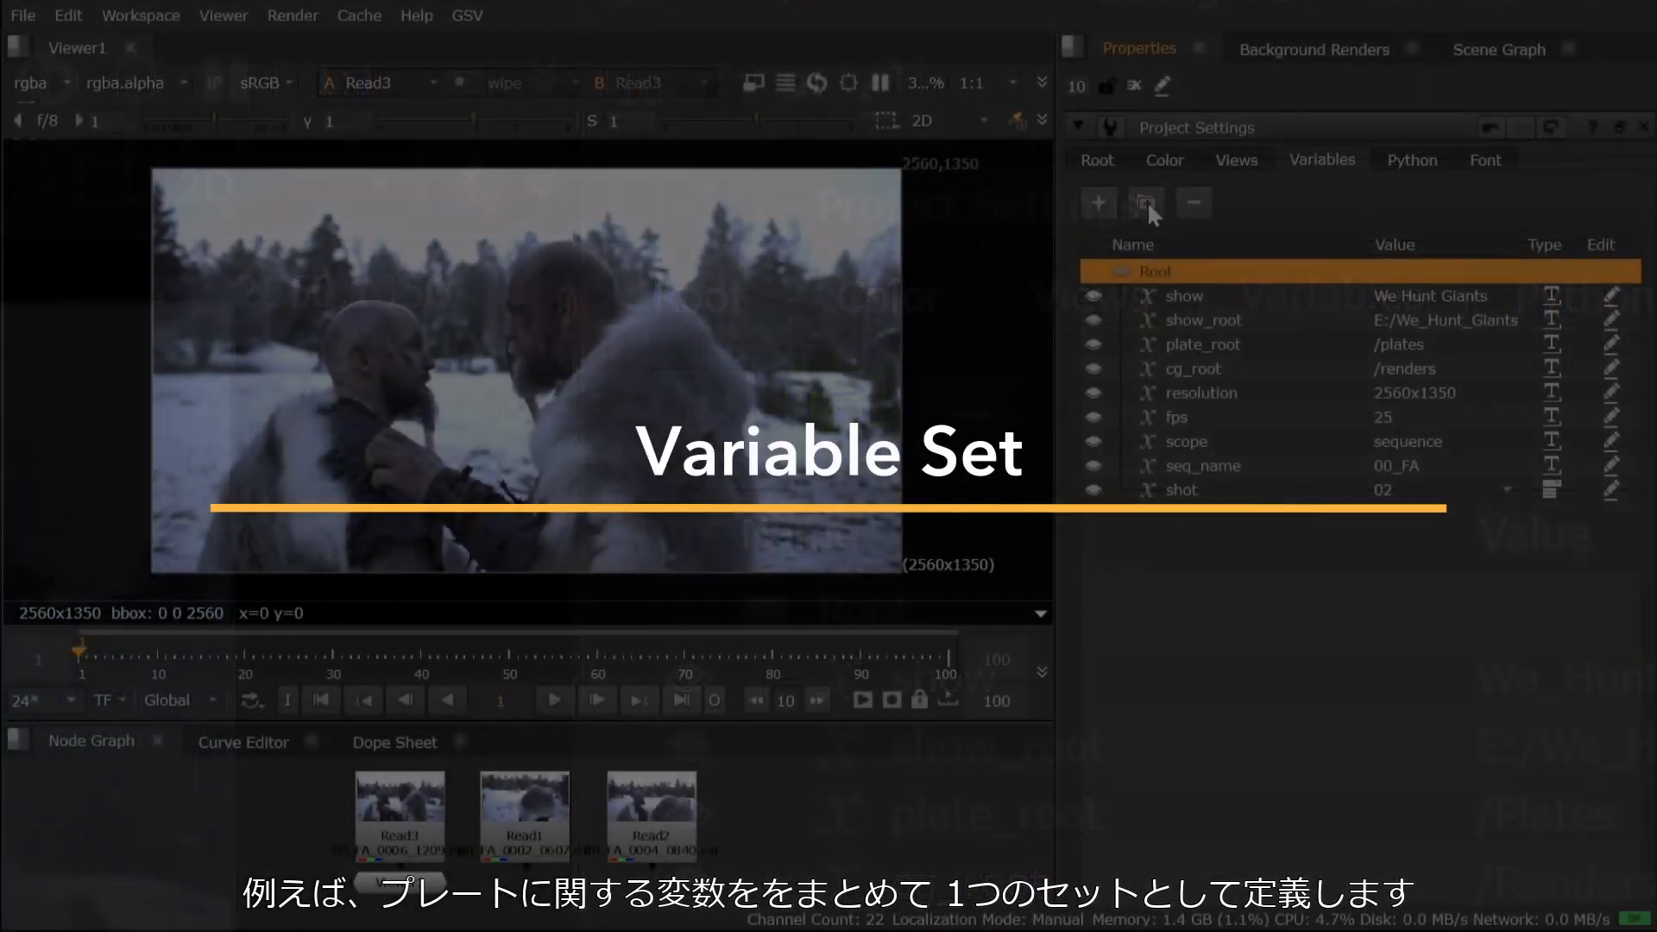
Create a variable set under Root and name it shot_02_plate.
{"action": "left_click", "coordinate": [1147, 203]}
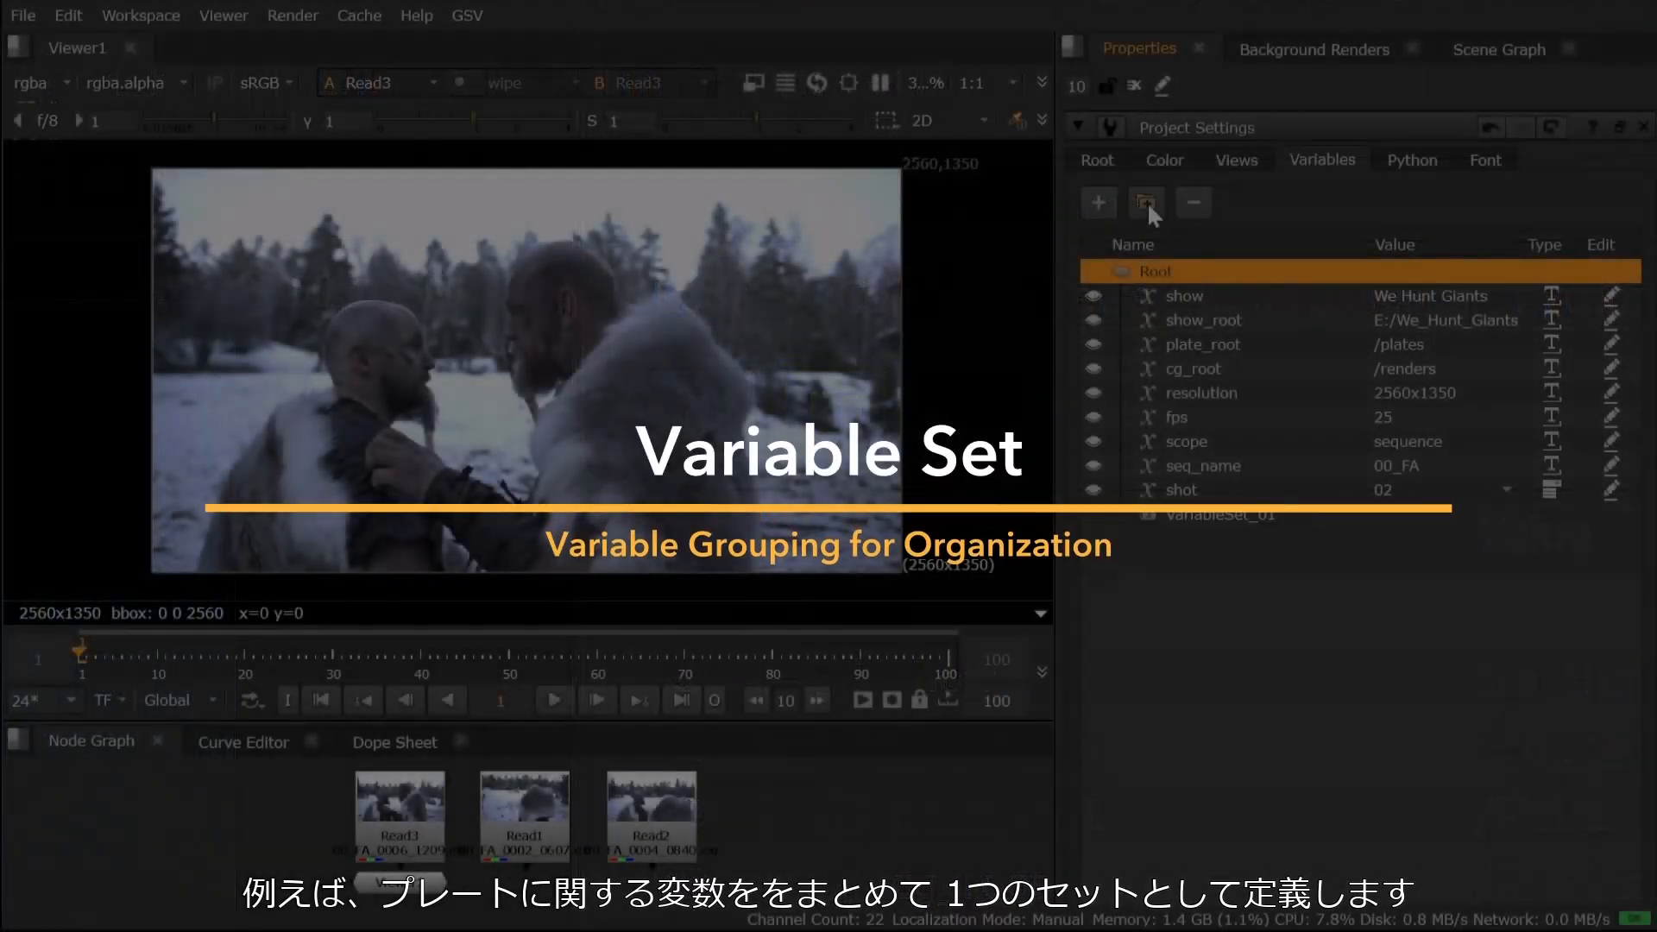
{"action": "double_click", "coordinate": [1217, 515]}
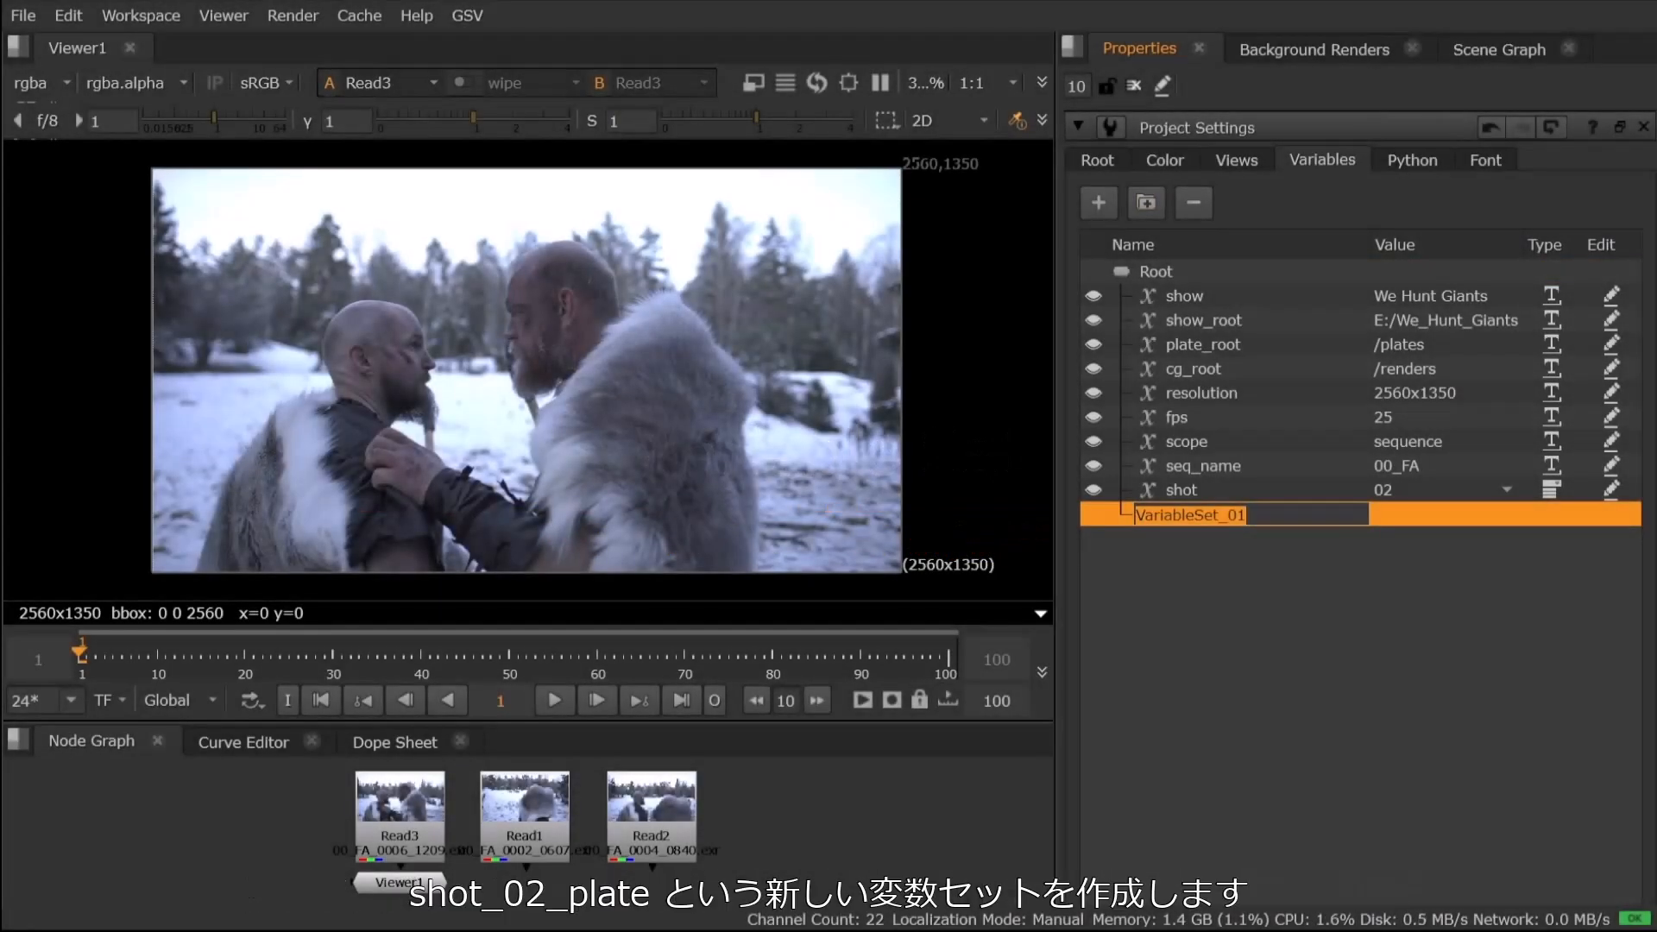
{"action": "type", "text": "shot_"}
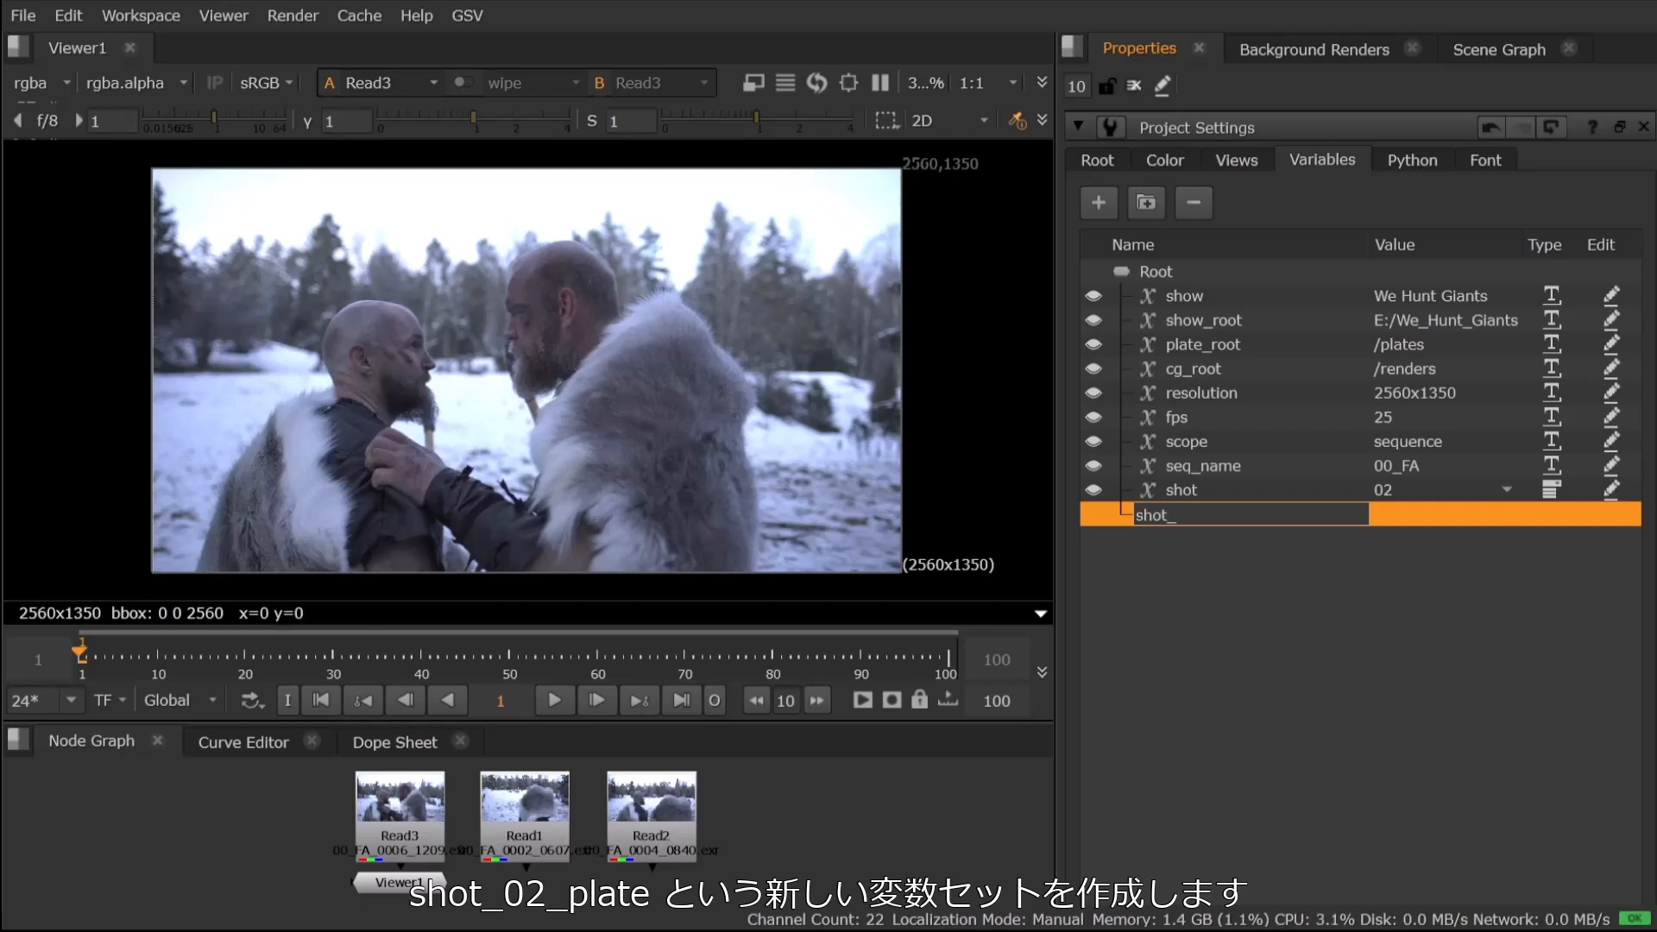
{"action": "type", "text": "02_plate"}
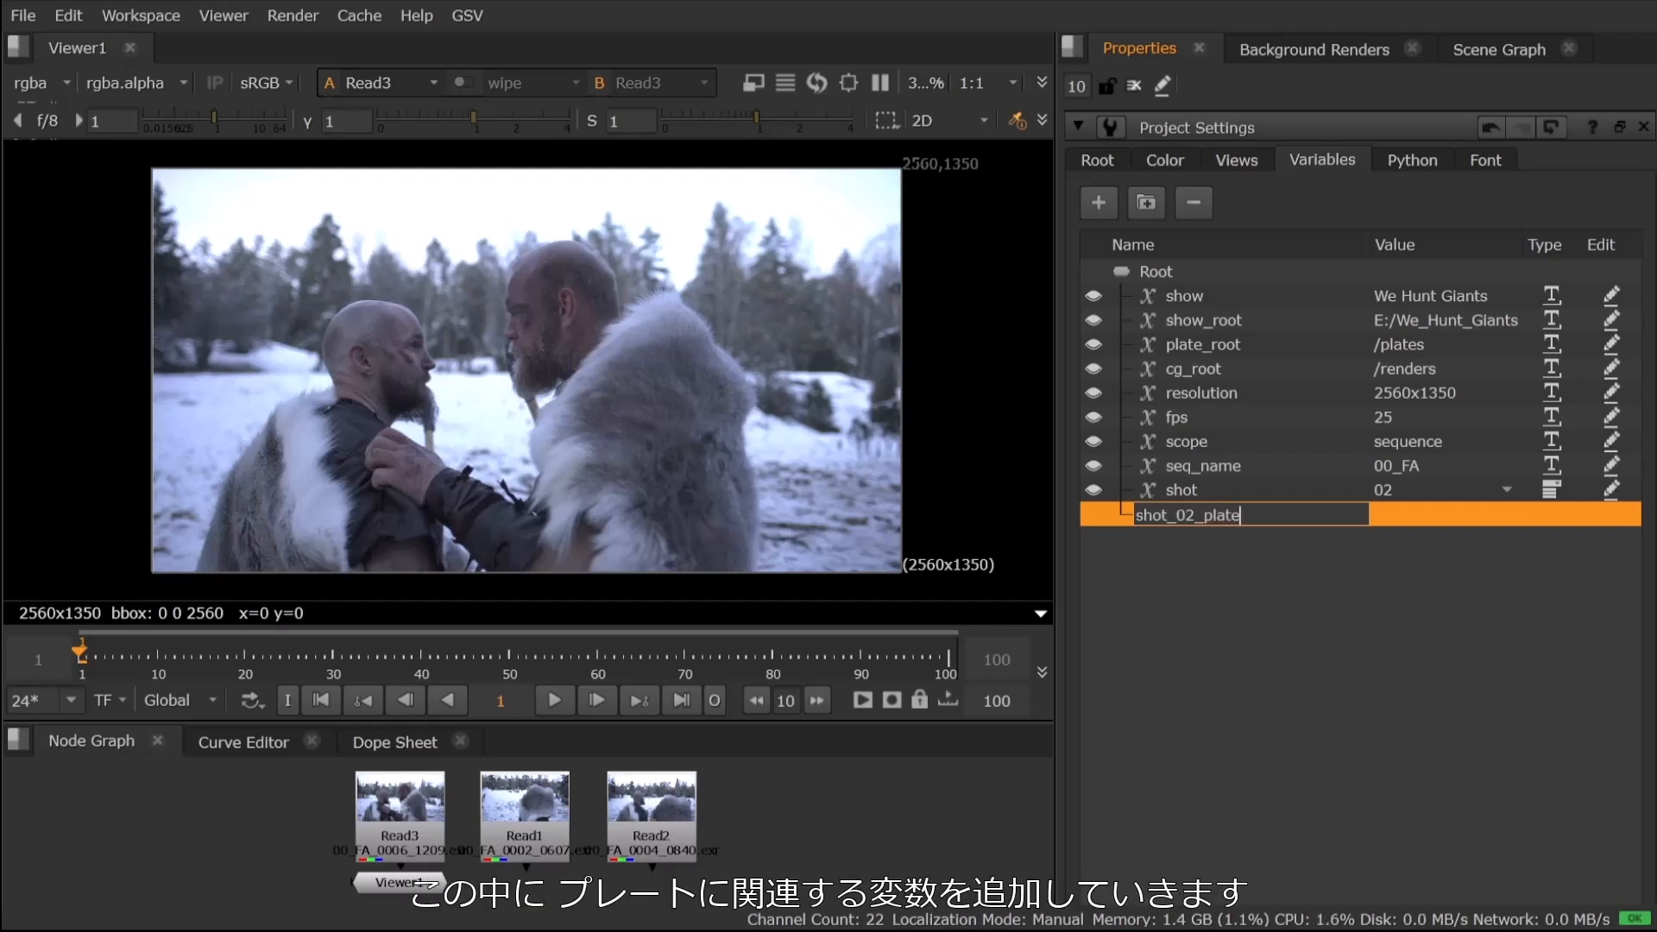
{"action": "key", "text": "Return"}
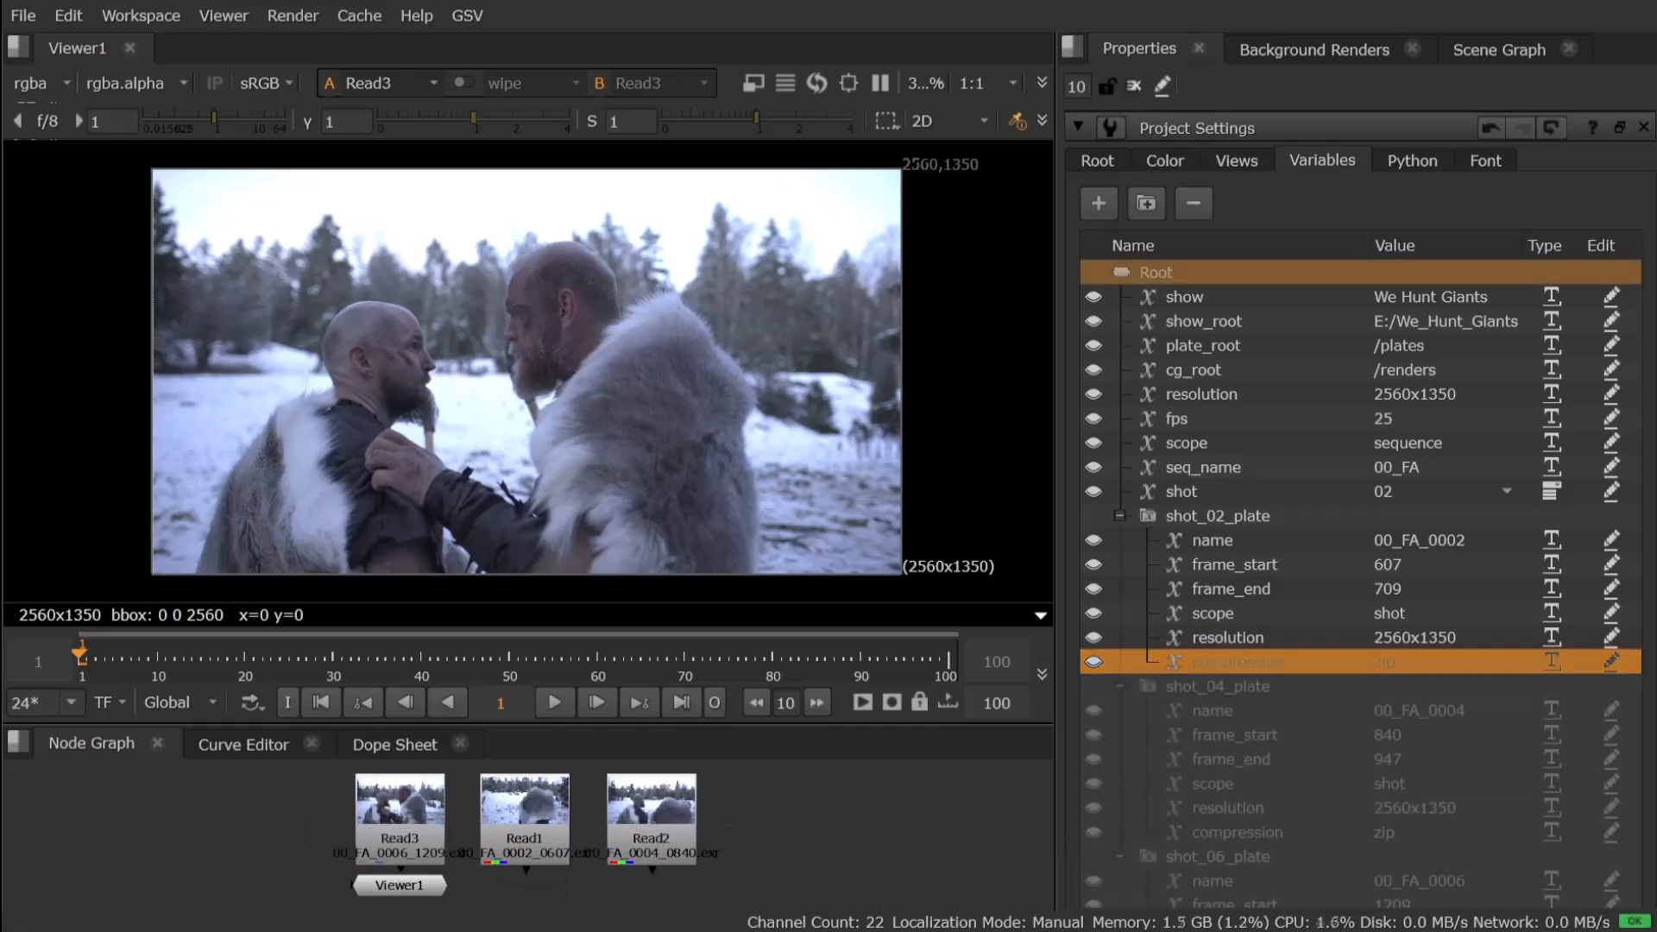
Collapse and re-expand the shot_02_plate, shot_04_plate and shot_06_plate sets to review the project's variable structure.
{"action": "scroll", "coordinate": [1360, 518], "scroll_direction": "down", "scroll_amount": 5}
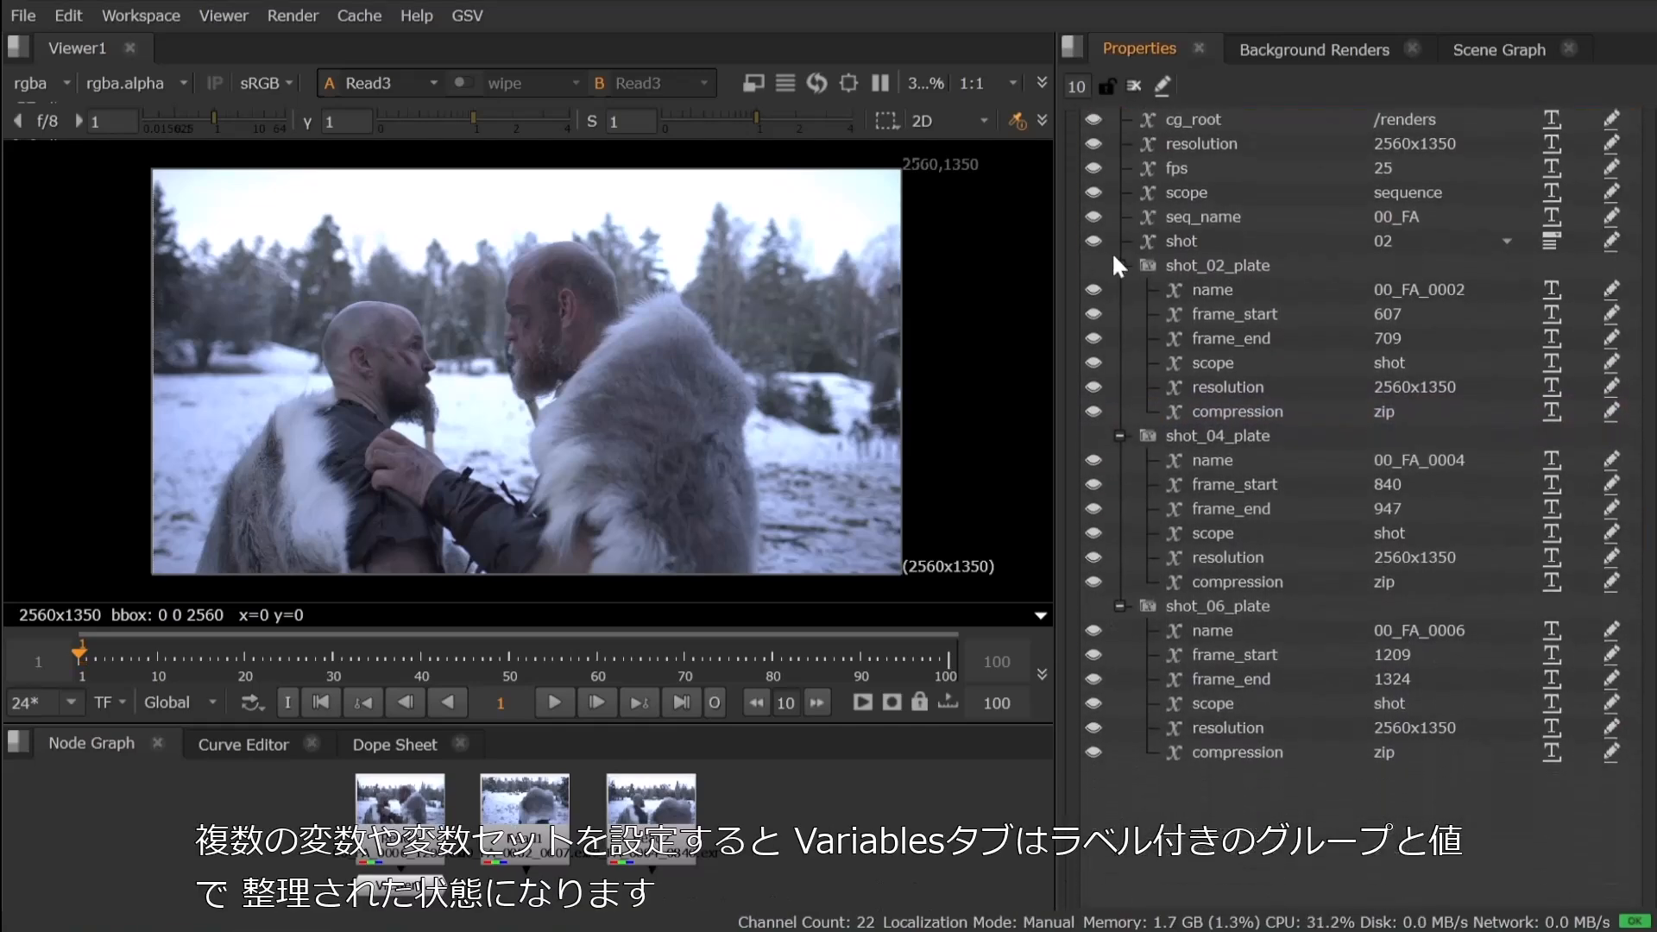
{"action": "left_click", "coordinate": [1119, 267]}
{"action": "left_click", "coordinate": [1119, 290]}
{"action": "left_click", "coordinate": [1119, 314]}
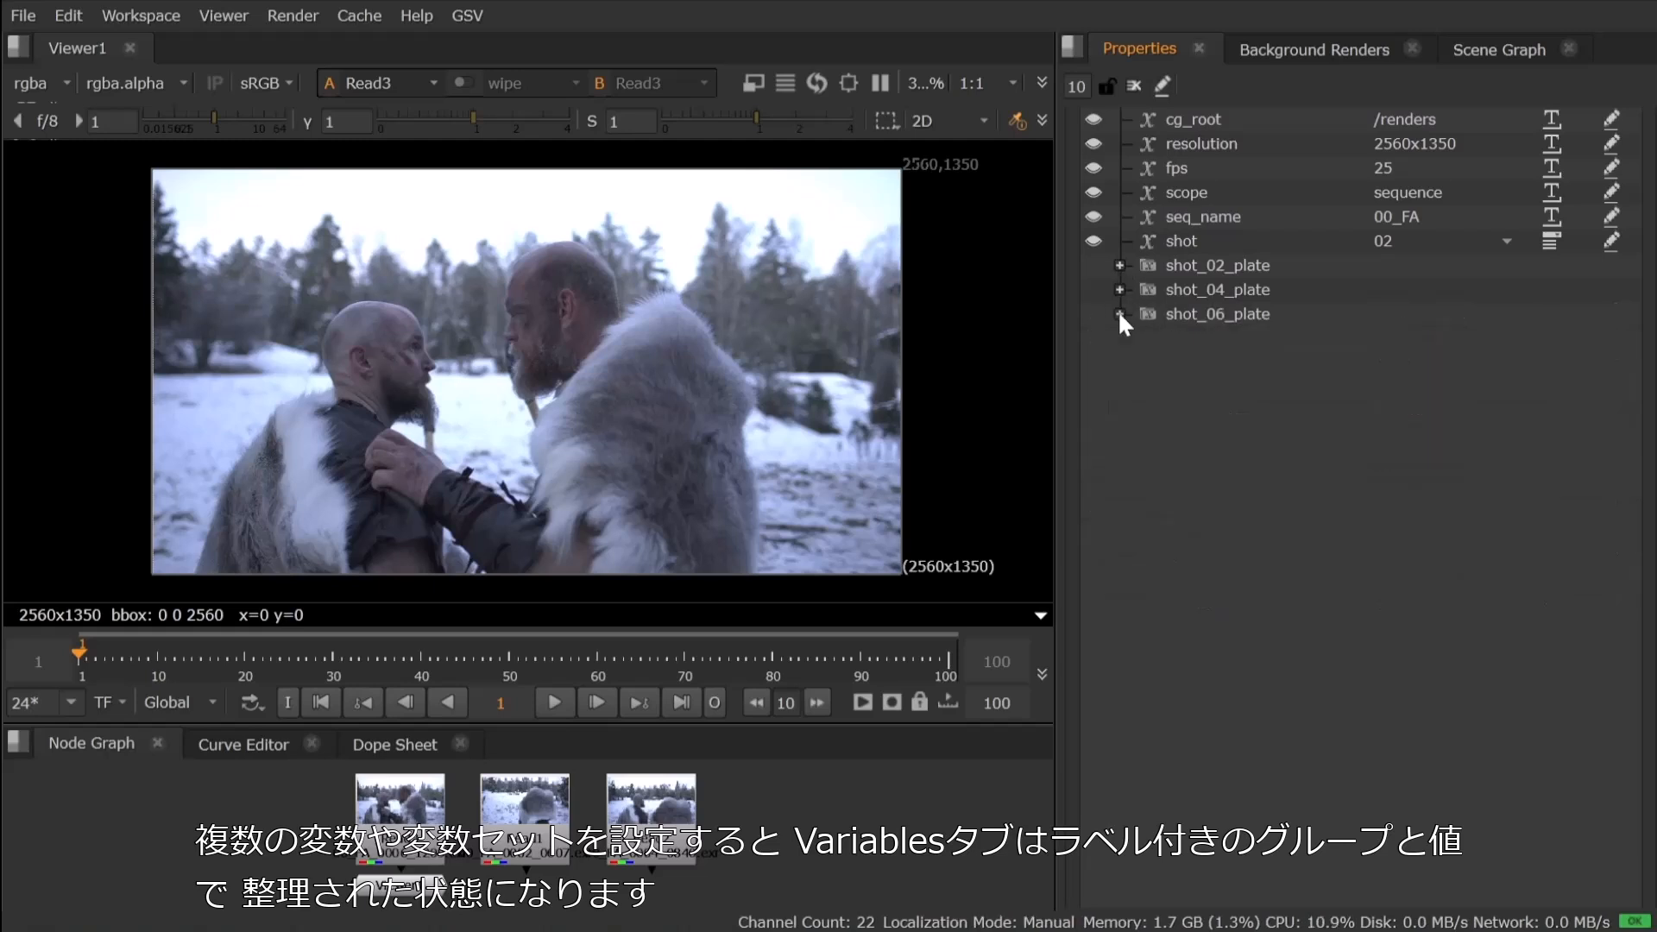
{"action": "scroll", "coordinate": [1650, 355], "scroll_direction": "up", "scroll_amount": 1}
{"action": "scroll", "coordinate": [1119, 567], "scroll_direction": "up", "scroll_amount": 4}
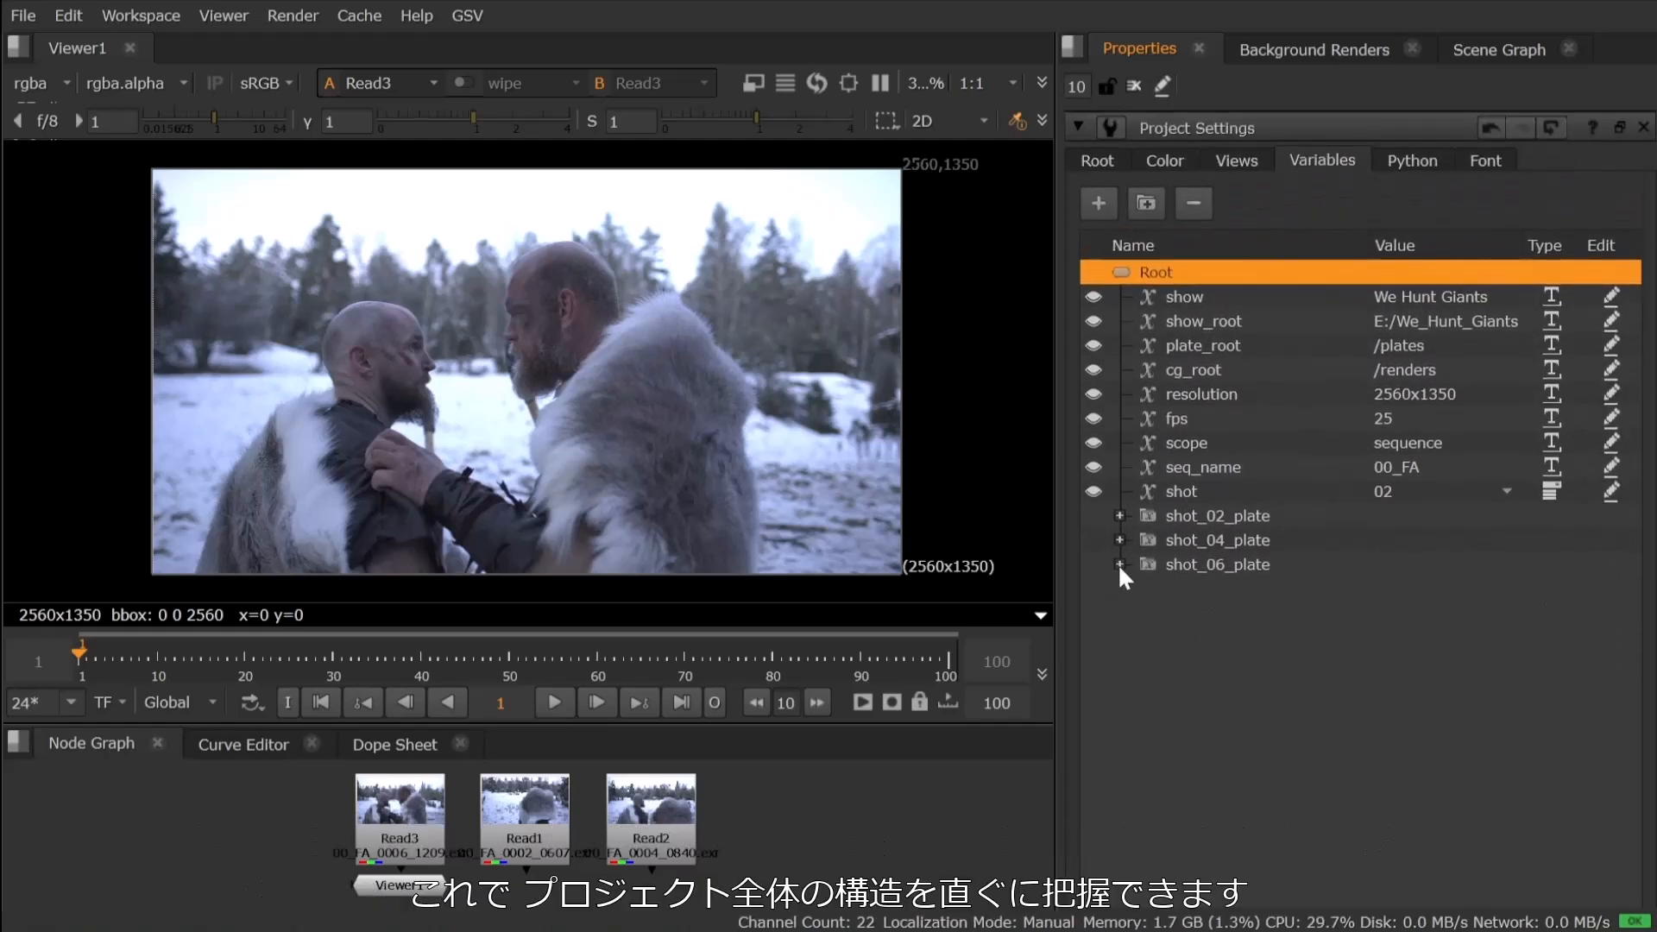
{"action": "left_click", "coordinate": [1119, 516]}
{"action": "left_click", "coordinate": [1119, 685]}
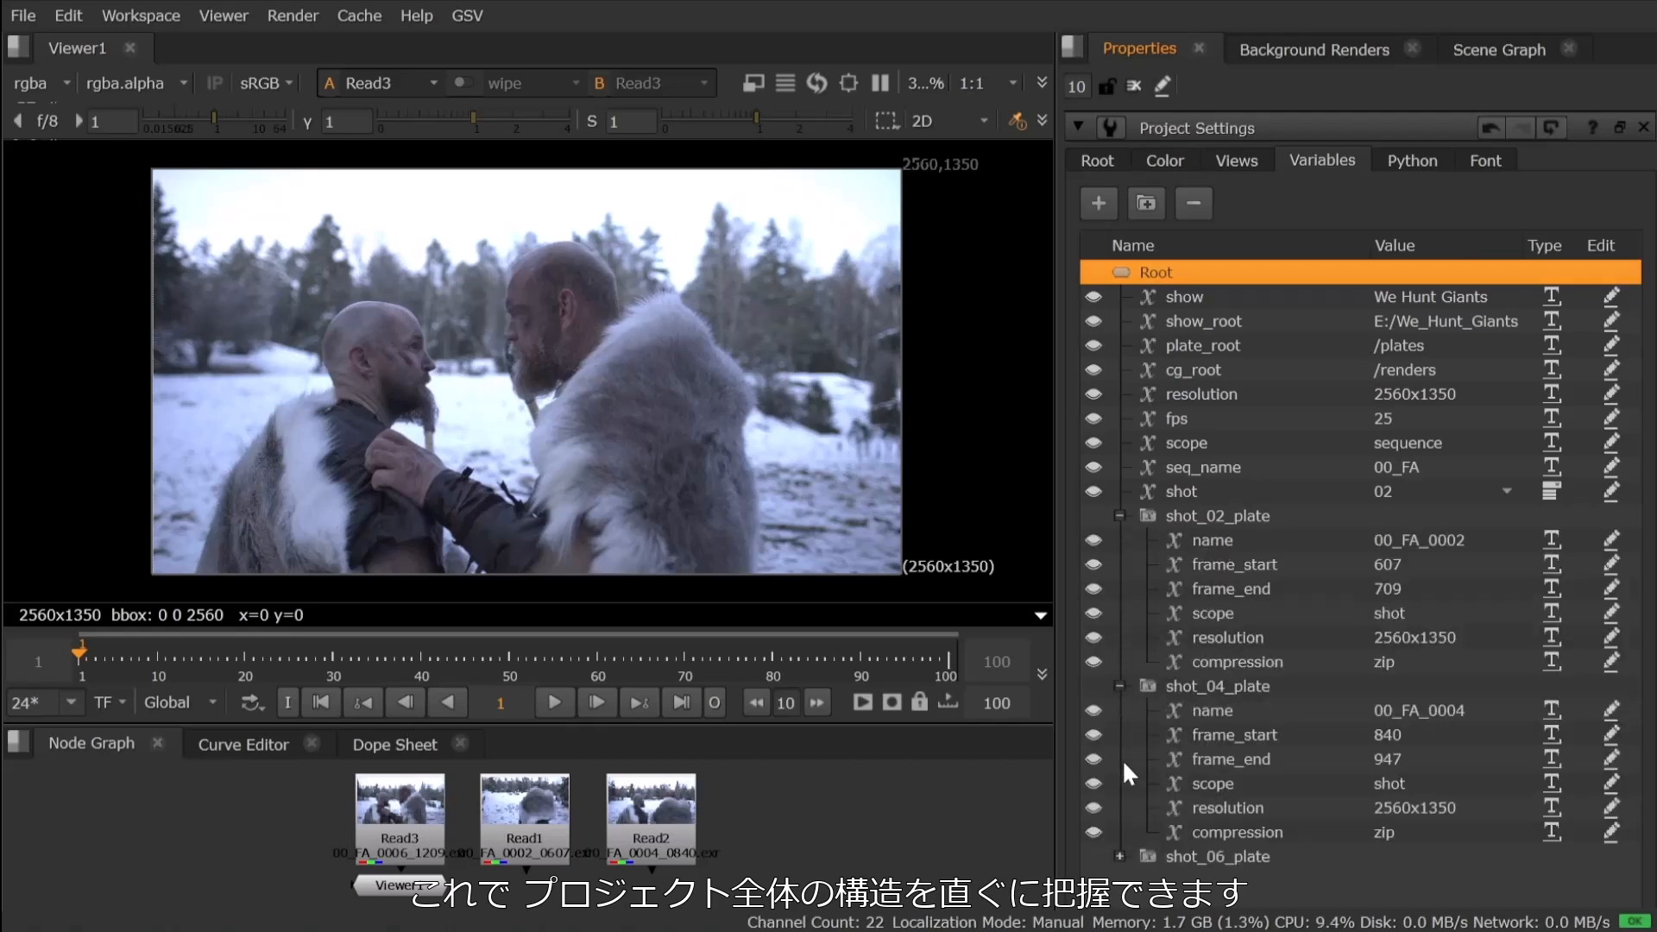
{"action": "left_click", "coordinate": [1120, 855]}
{"action": "scroll", "coordinate": [1406, 783], "scroll_direction": "down", "scroll_amount": 2}
{"action": "scroll", "coordinate": [1406, 783], "scroll_direction": "down", "scroll_amount": 2}
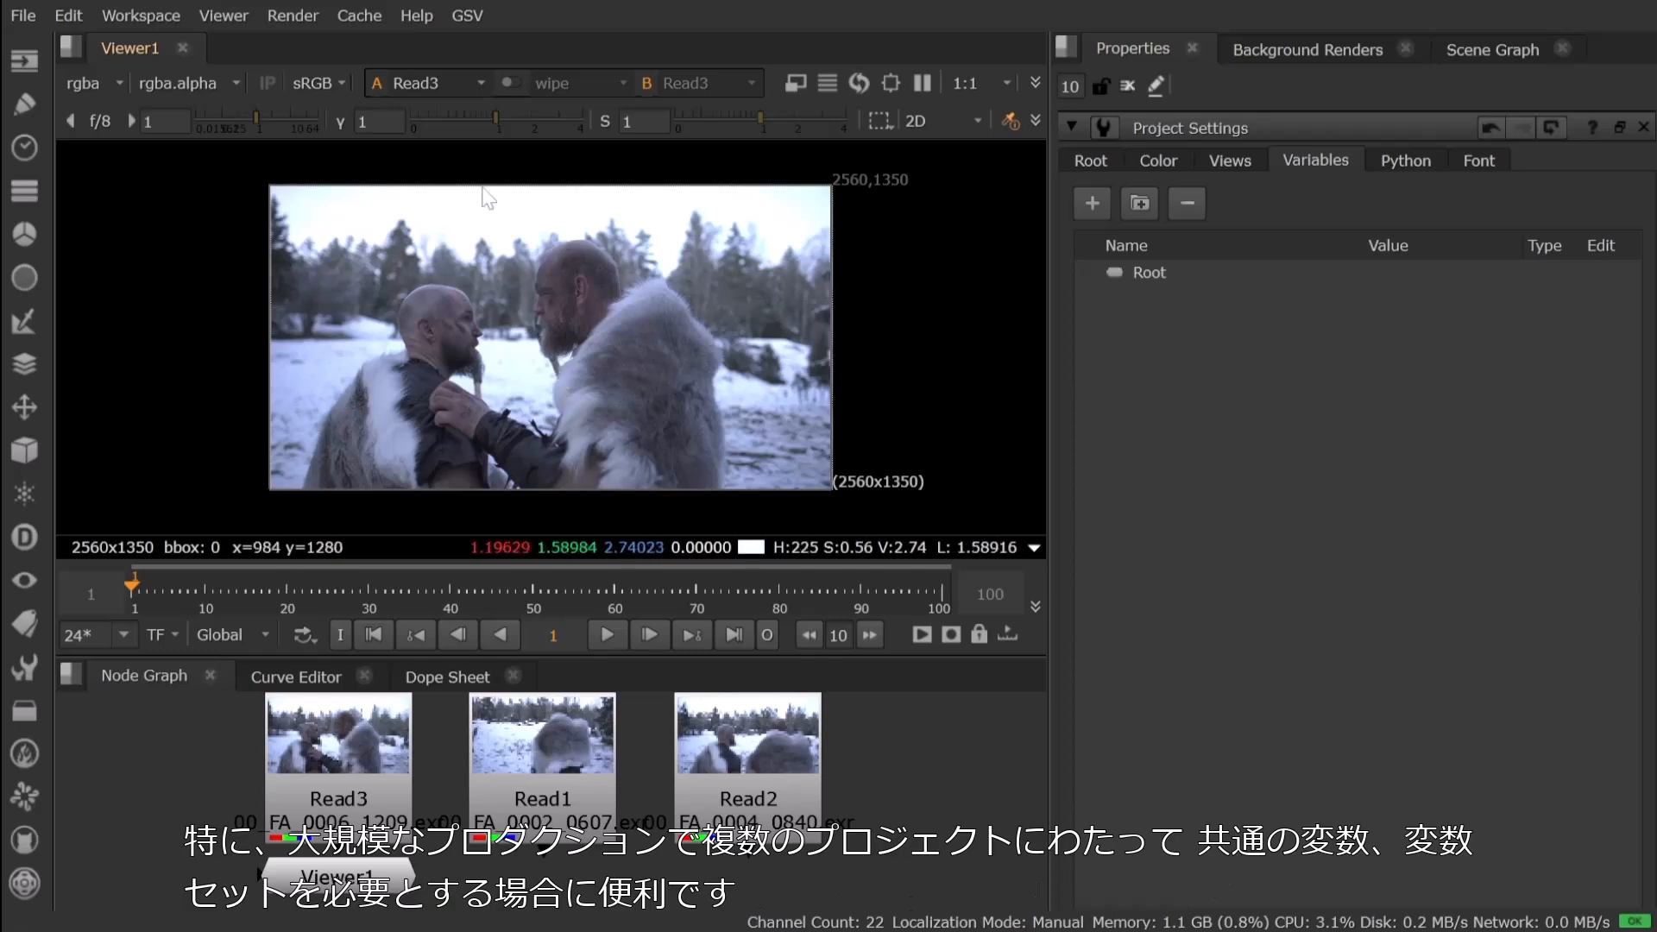
Apply the Standard GSV preset to the project, replacing the existing variables.
{"action": "left_click", "coordinate": [468, 15]}
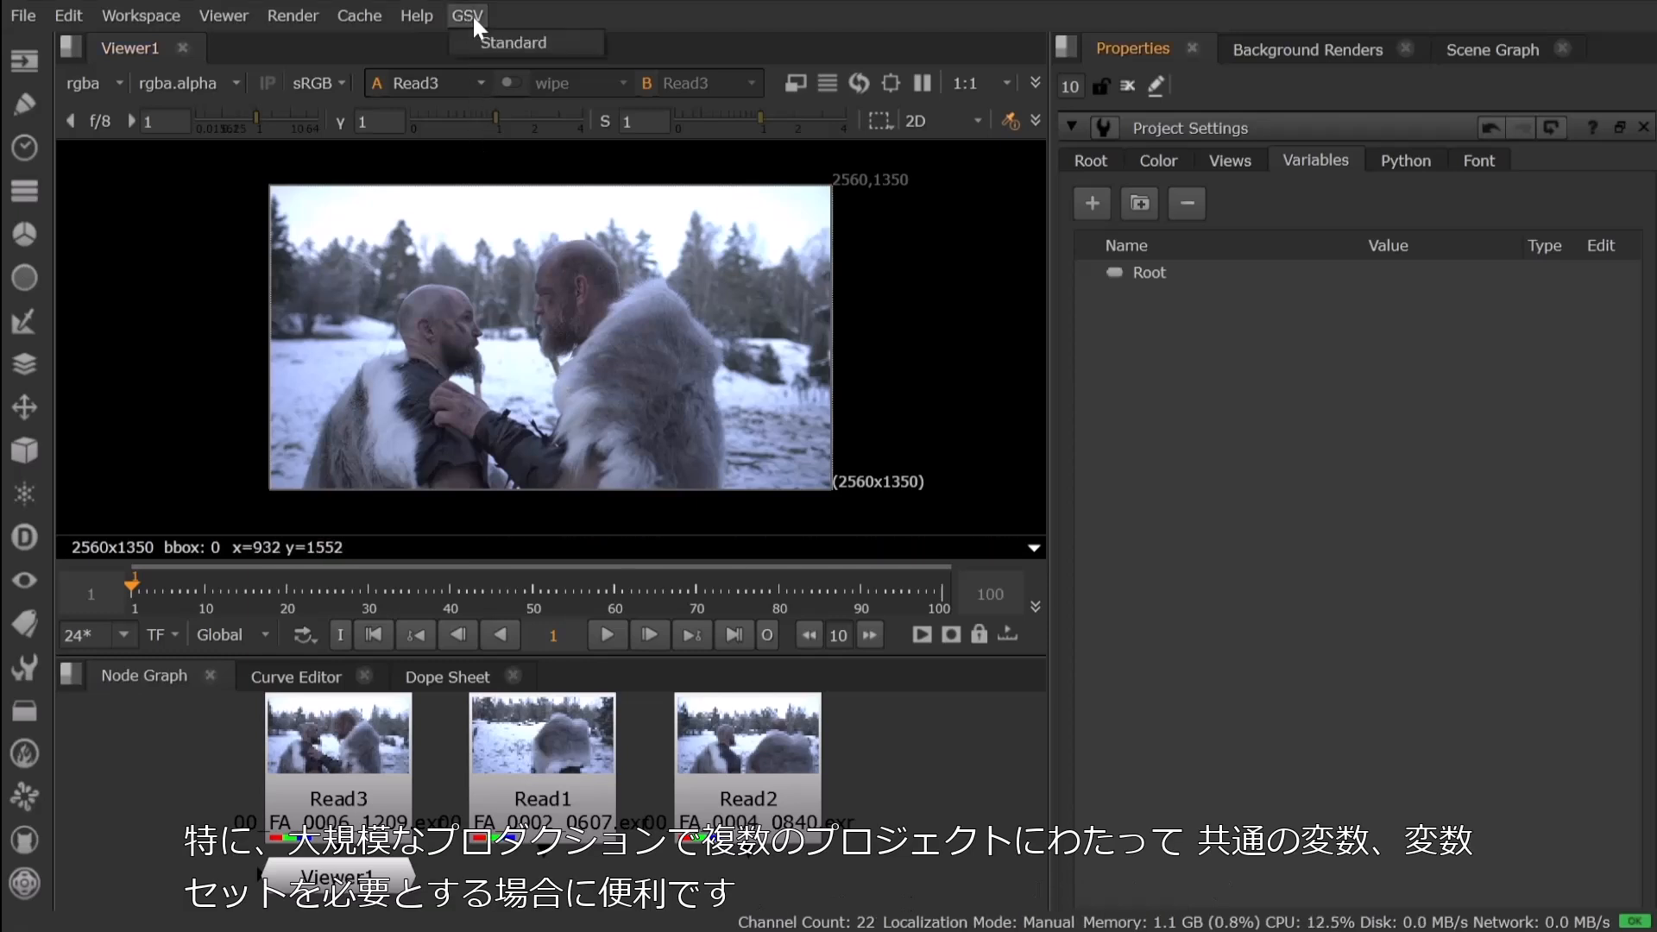
{"action": "left_click", "coordinate": [488, 35]}
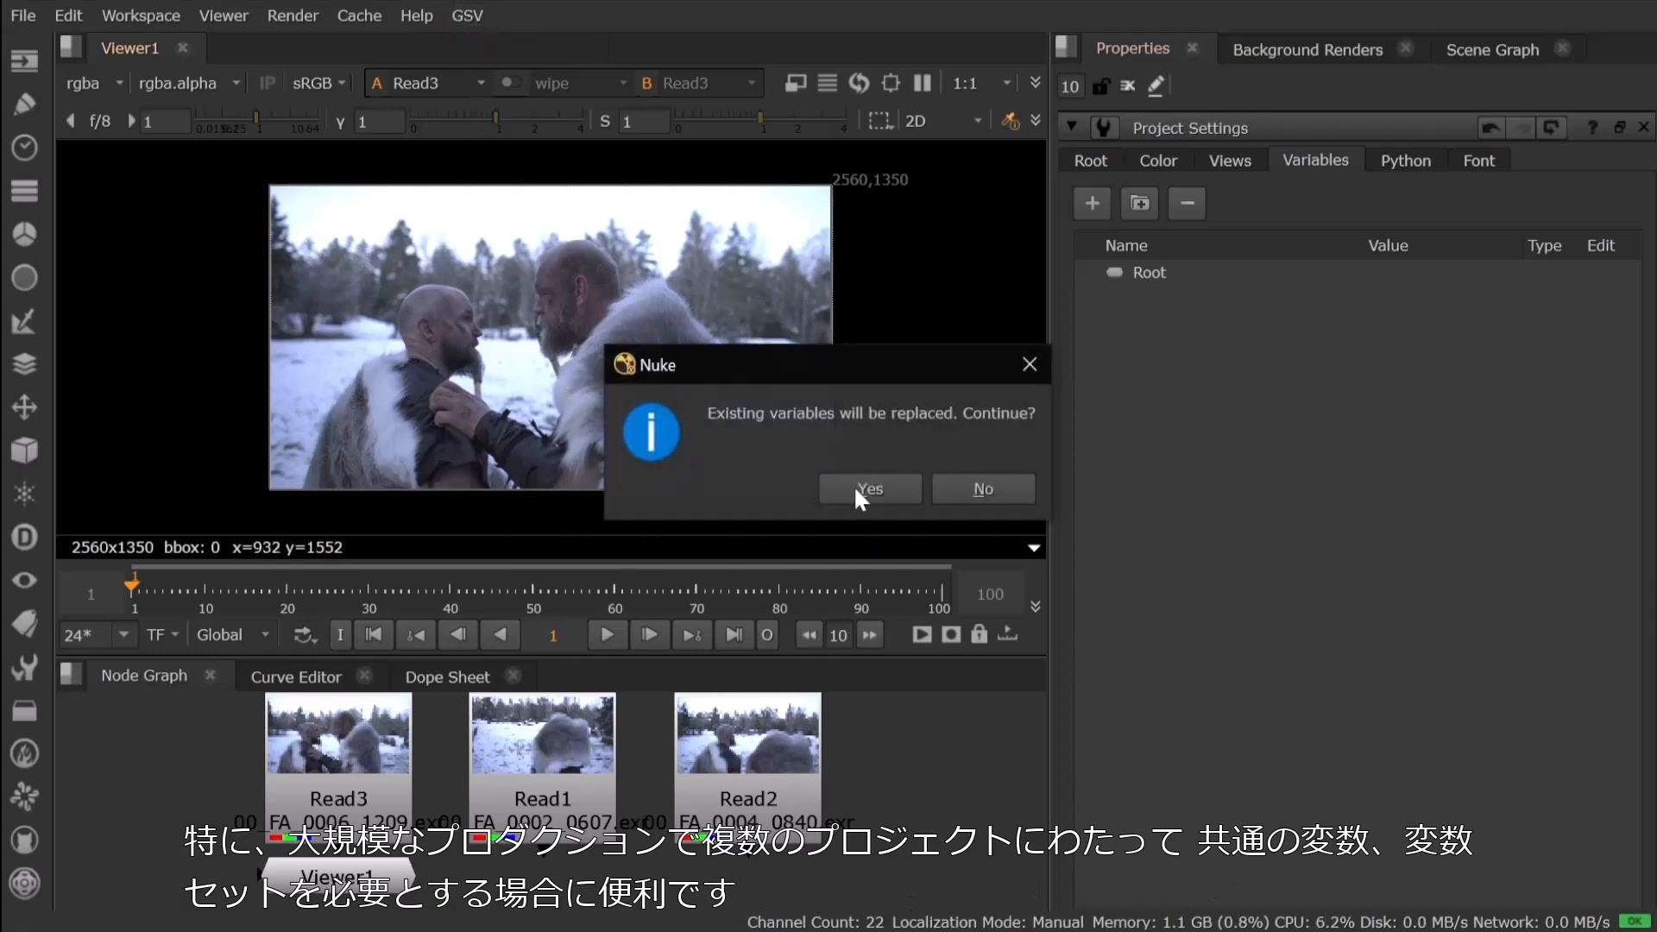
{"action": "left_click", "coordinate": [859, 497]}
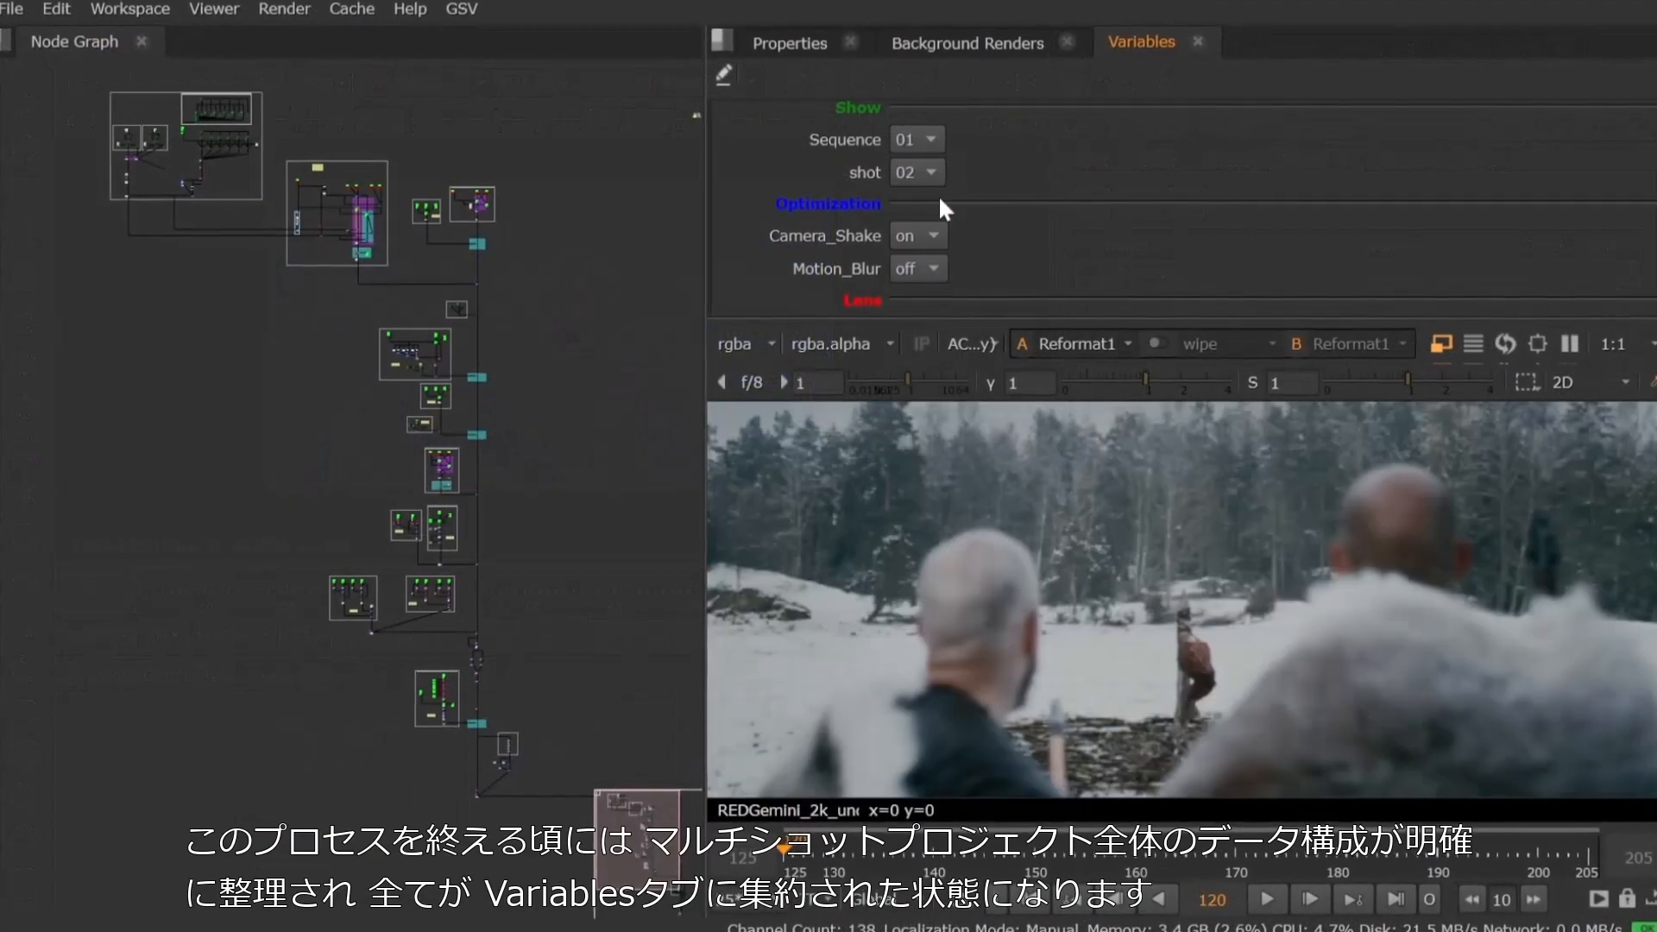
Switch the shot variable to 03, 04 and on through the following shots of sequence 01.
{"action": "left_click", "coordinate": [930, 173]}
{"action": "left_click", "coordinate": [921, 193]}
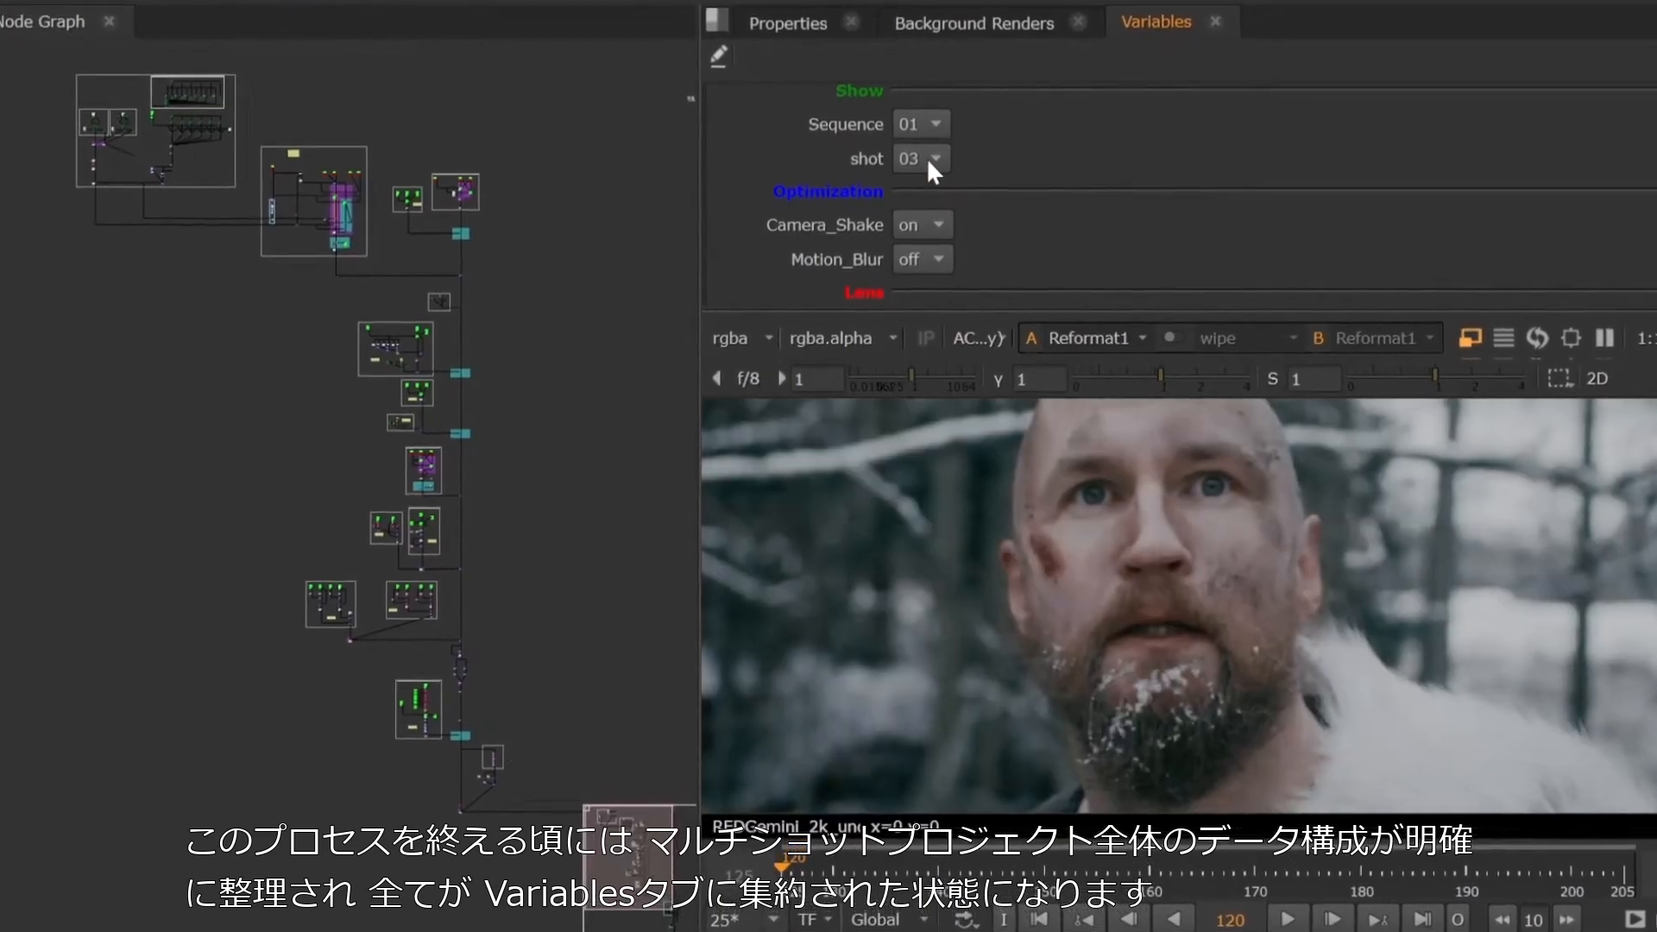
{"action": "left_click", "coordinate": [929, 164]}
{"action": "left_click", "coordinate": [928, 186]}
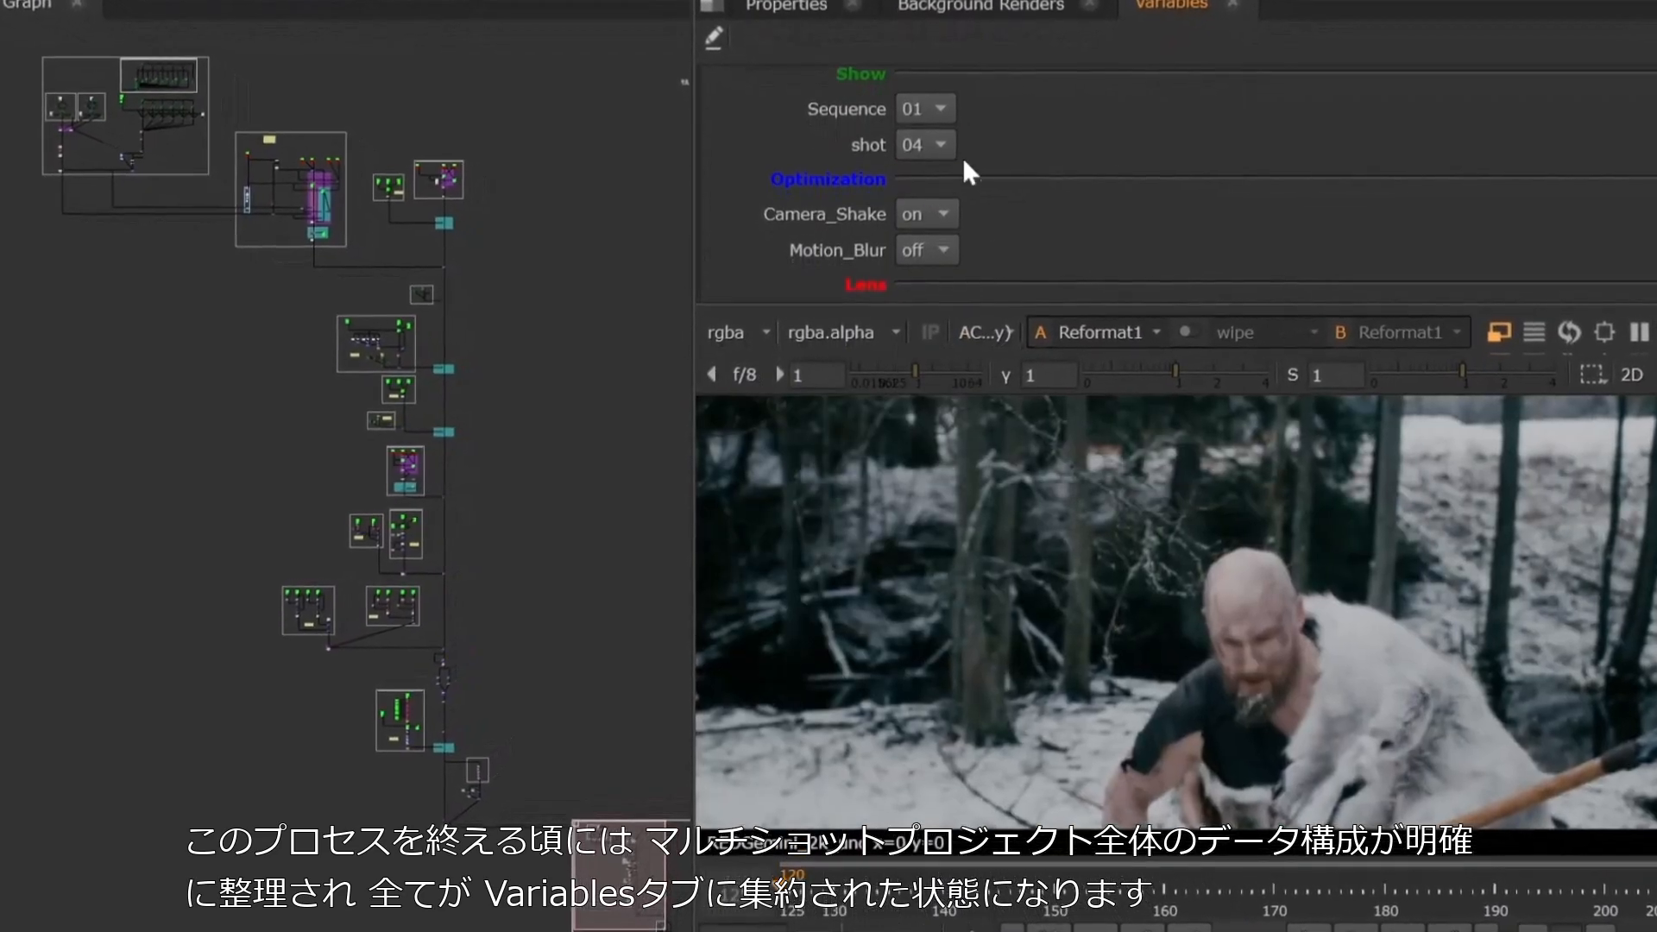
{"action": "left_click", "coordinate": [942, 164]}
{"action": "left_click", "coordinate": [949, 176]}
{"action": "left_click", "coordinate": [939, 143]}
{"action": "left_click", "coordinate": [946, 162]}
{"action": "left_click", "coordinate": [954, 126]}
{"action": "left_click", "coordinate": [960, 150]}
{"action": "left_click", "coordinate": [949, 114]}
{"action": "left_click", "coordinate": [965, 138]}
{"action": "left_click", "coordinate": [950, 96]}
{"action": "left_click", "coordinate": [968, 120]}
{"action": "left_click", "coordinate": [958, 87]}
{"action": "left_click", "coordinate": [975, 112]}
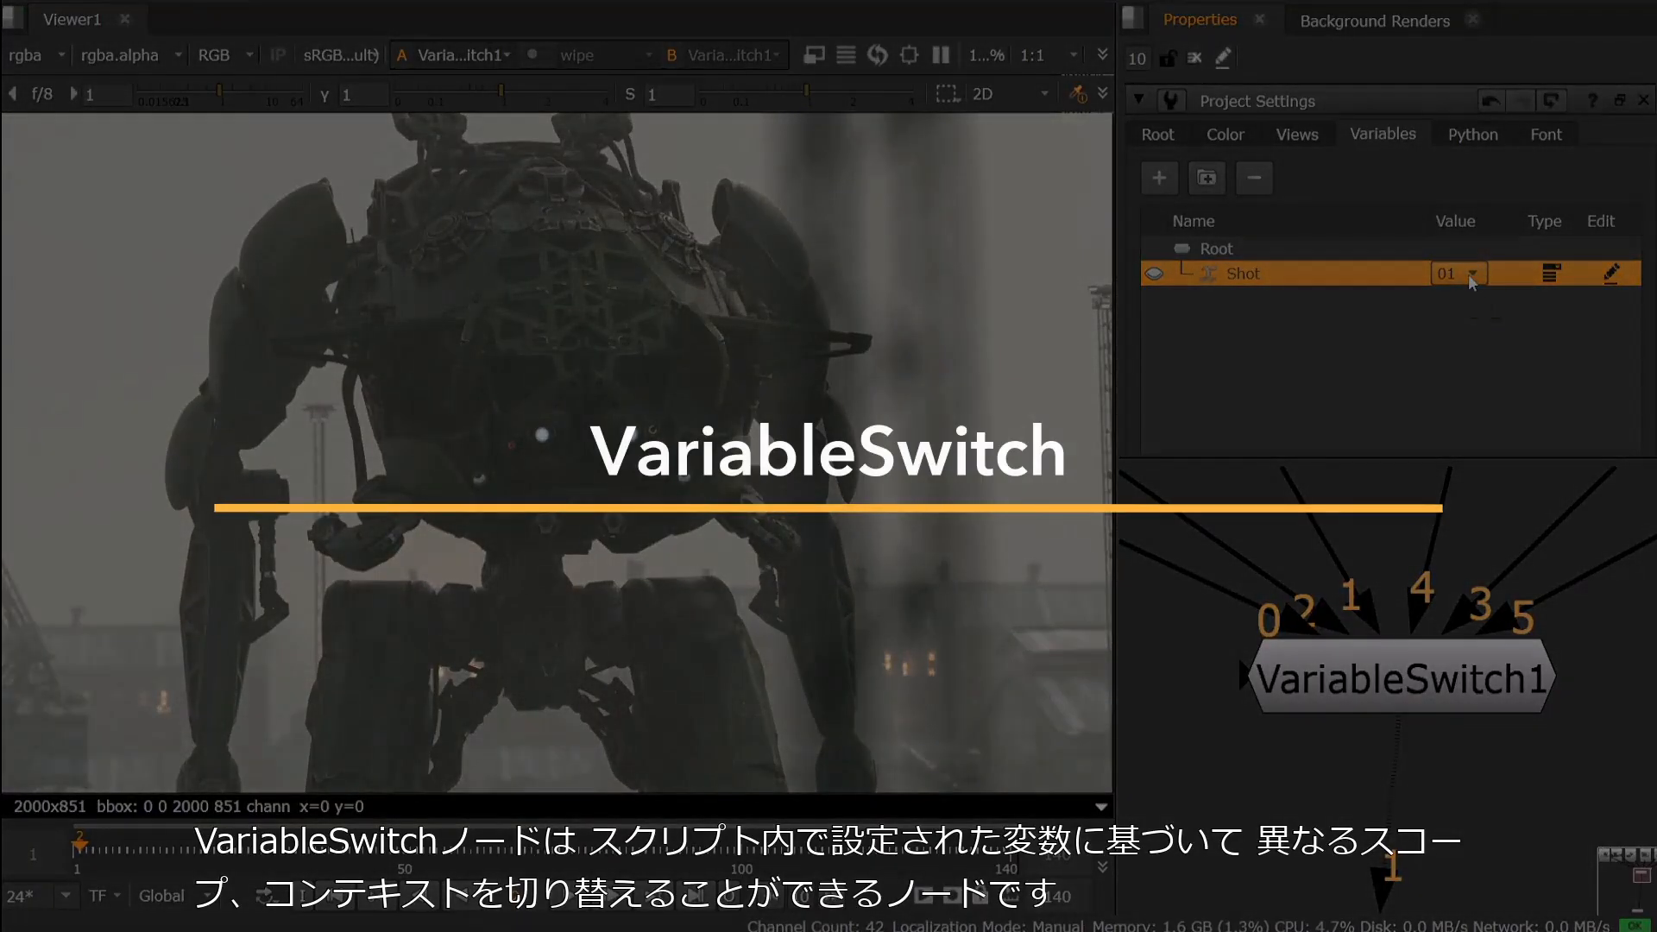
Switch the Shot variable driving VariableSwitch1 through 02, 03, 04, 05 and 06.
{"action": "left_click", "coordinate": [1468, 272]}
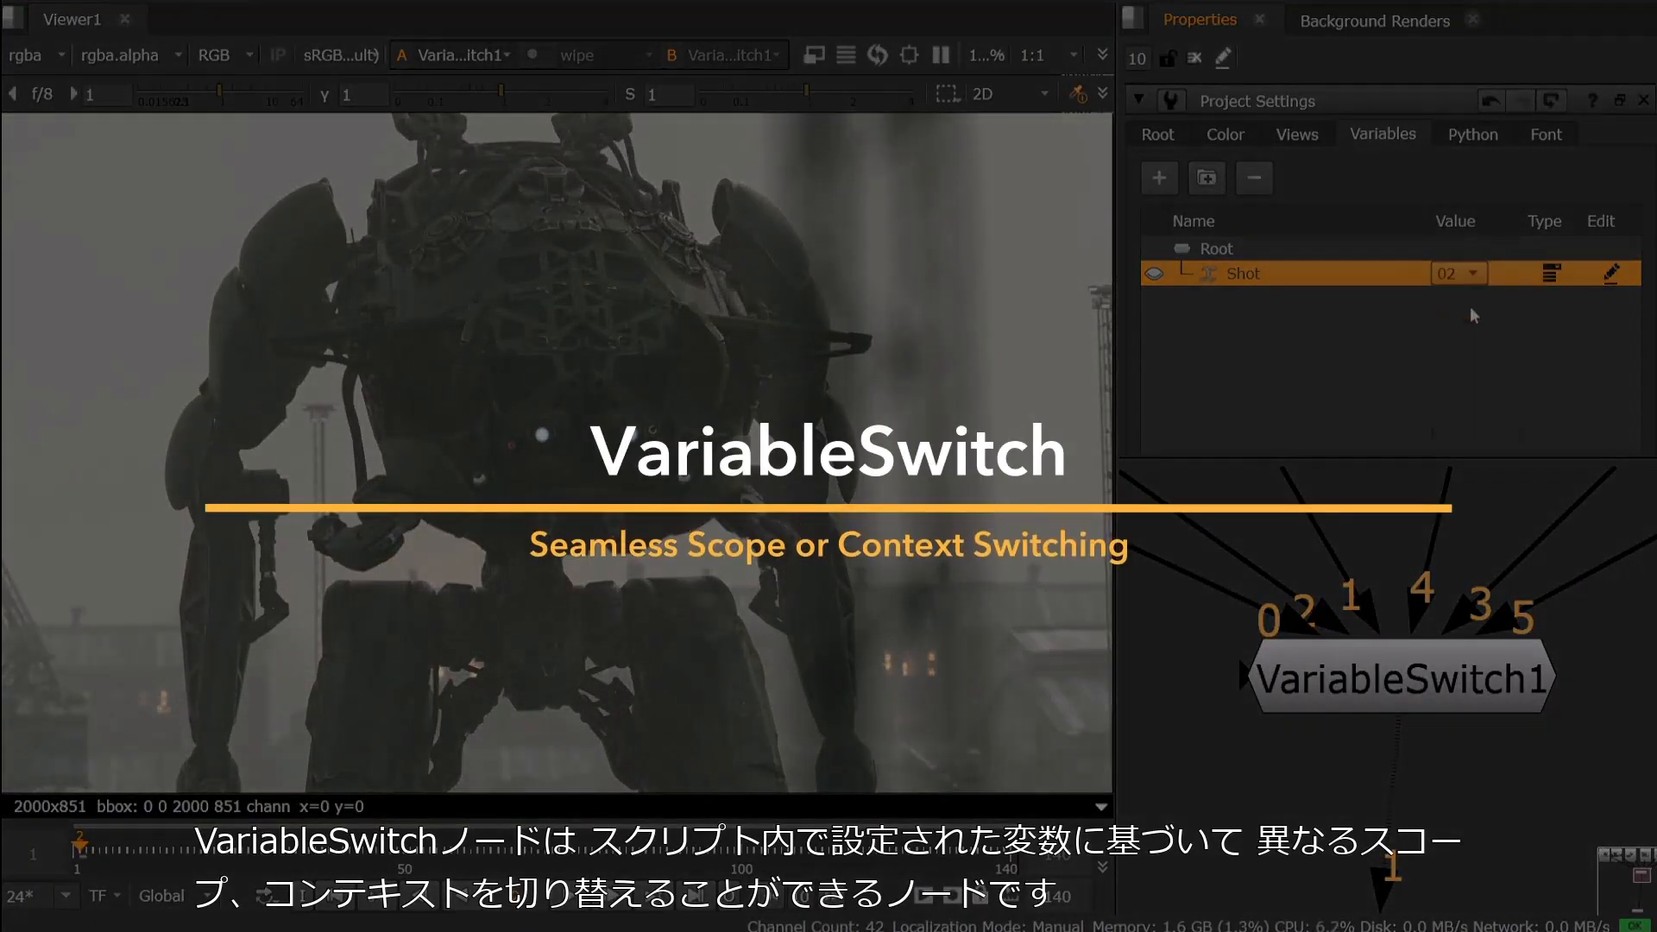
{"action": "left_click", "coordinate": [1468, 293]}
{"action": "left_click", "coordinate": [1467, 273]}
{"action": "left_click", "coordinate": [1467, 292]}
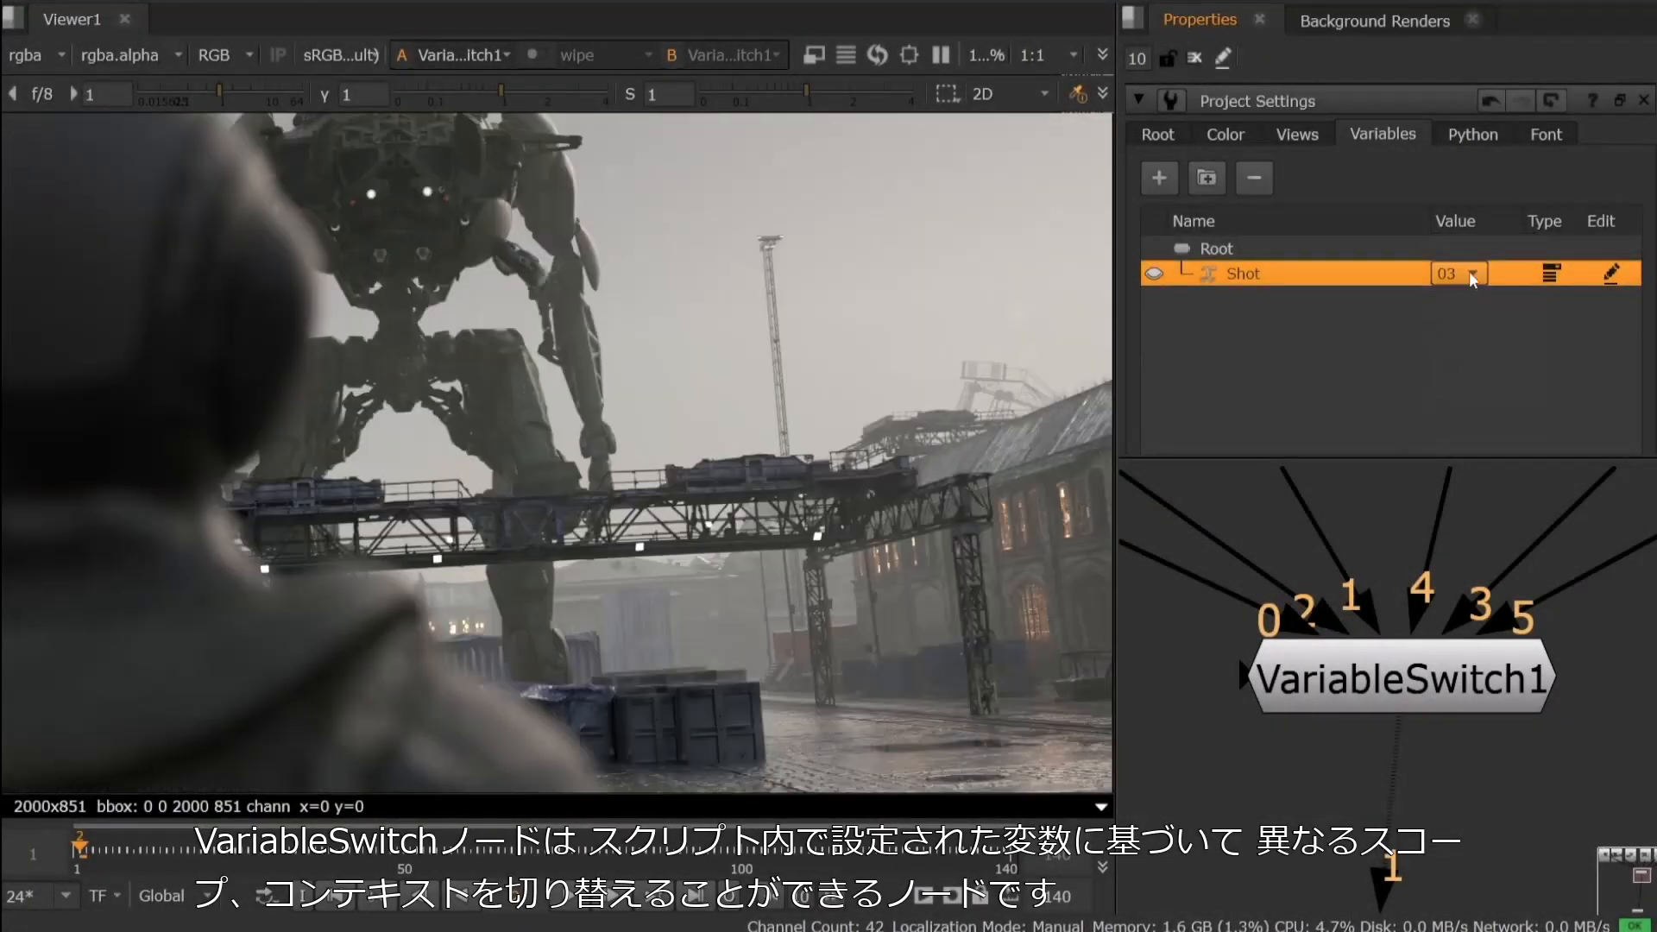
{"action": "left_click", "coordinate": [1468, 273]}
{"action": "left_click", "coordinate": [1467, 294]}
{"action": "left_click", "coordinate": [1467, 276]}
{"action": "left_click", "coordinate": [1468, 307]}
{"action": "left_click", "coordinate": [1463, 293]}
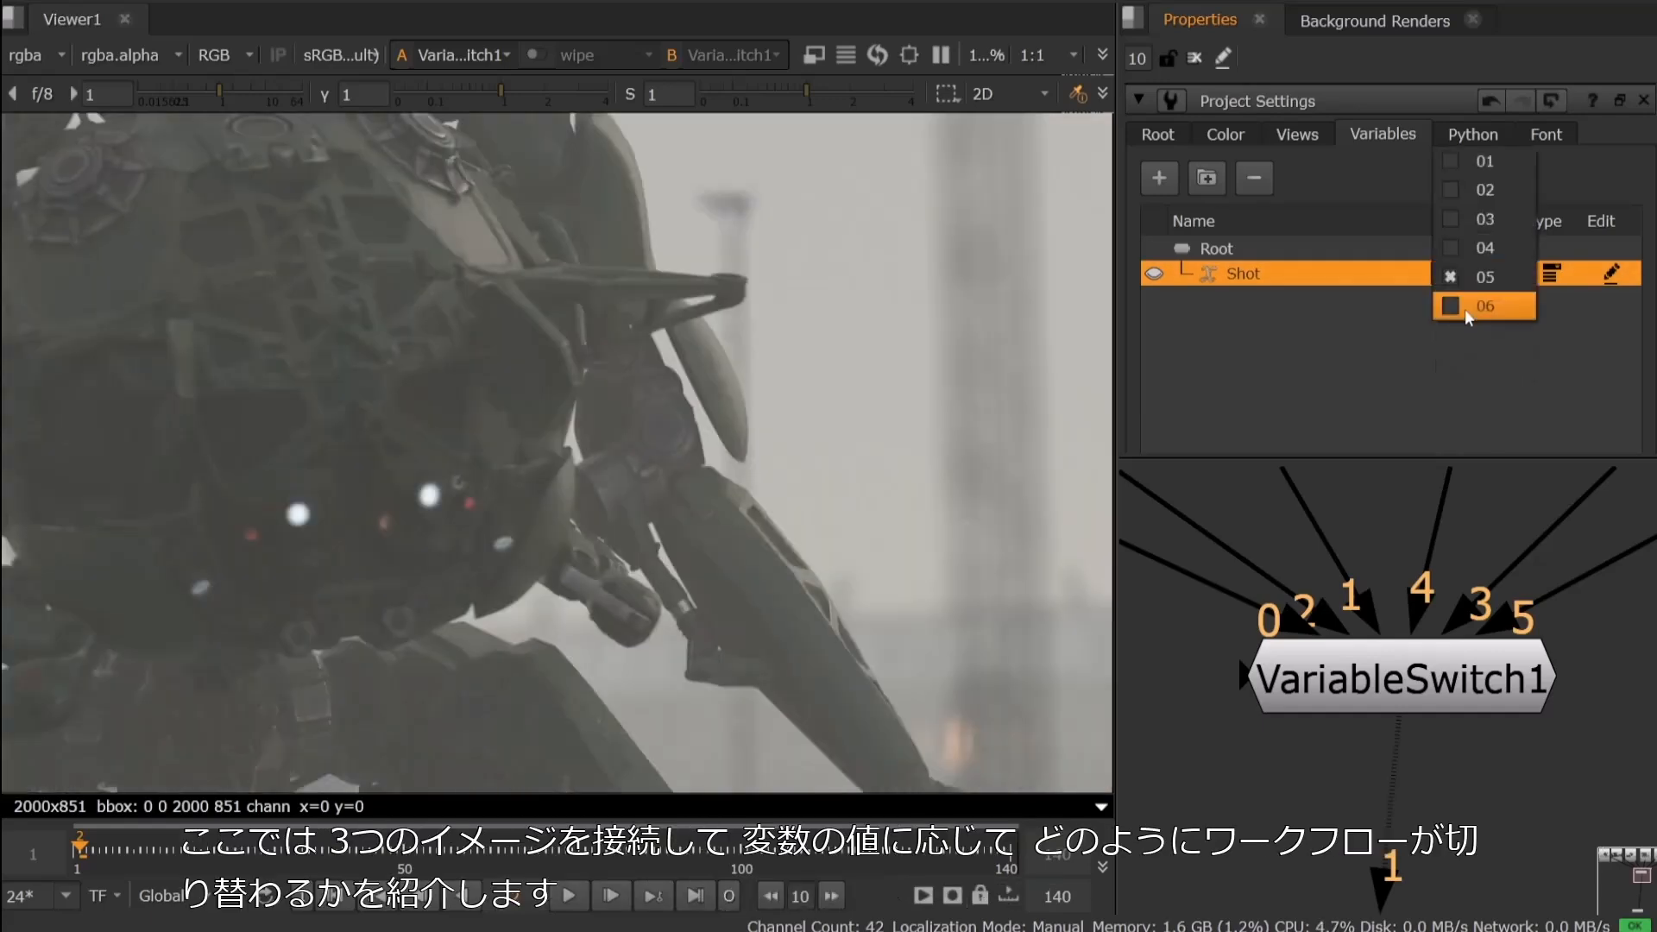
{"action": "left_click", "coordinate": [1463, 311]}
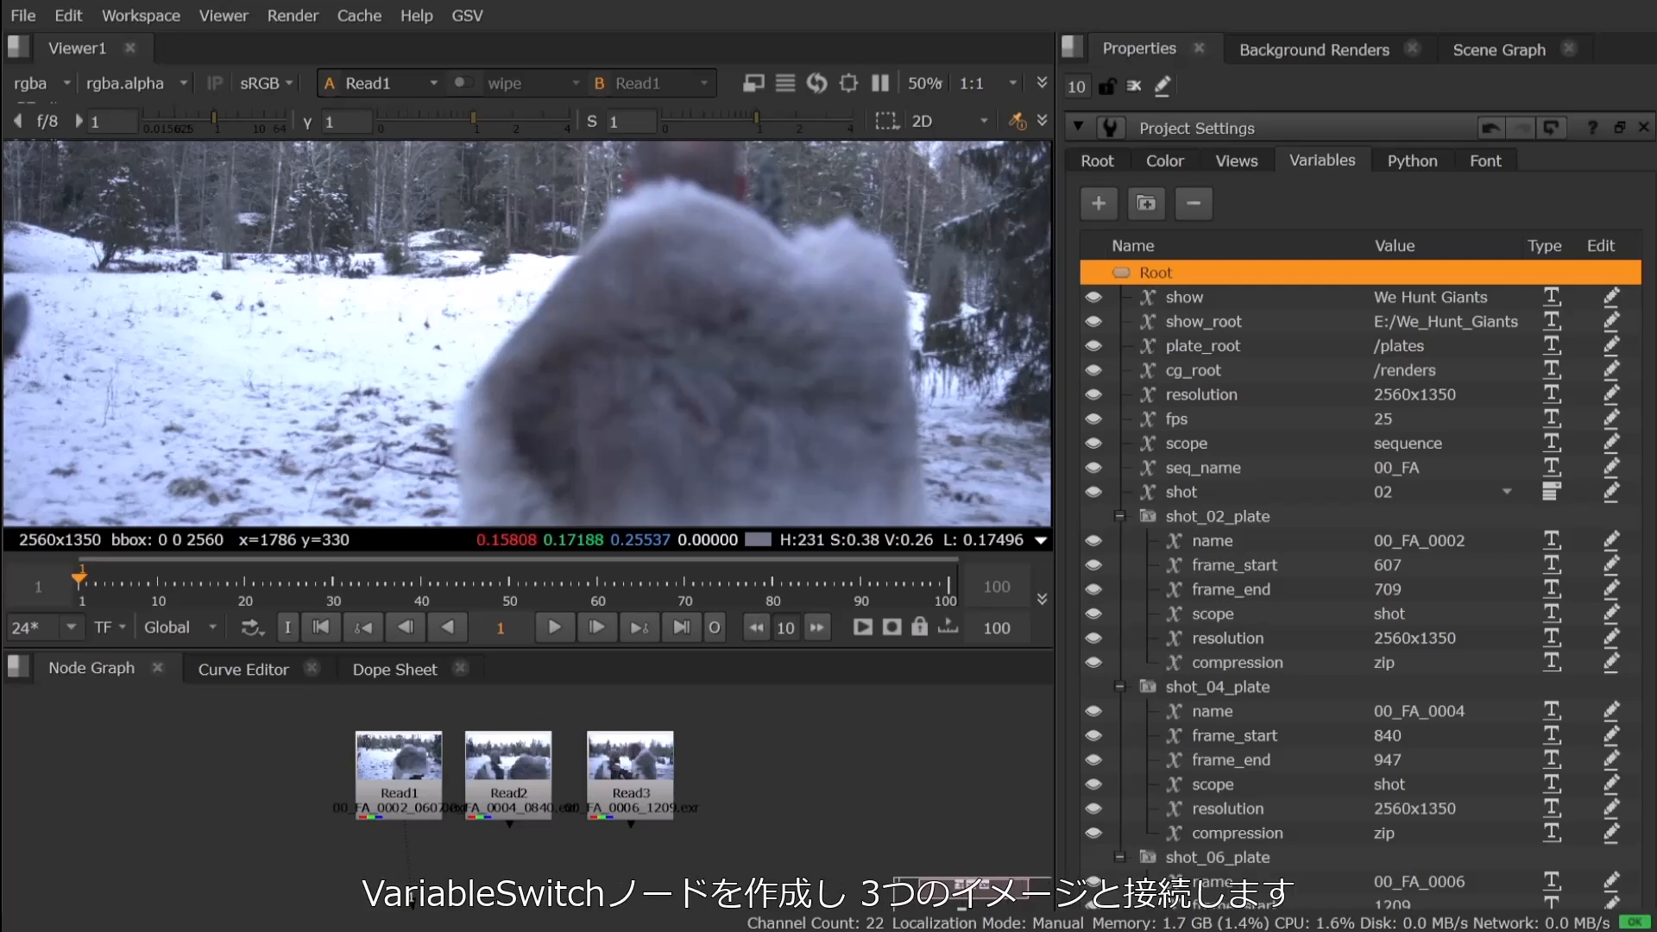
Create a VariableSwitch node connected to Read1, Read2 and Read3, and place it below Read2.
{"action": "left_click_drag", "start_coordinate": [151, 710], "coordinate": [787, 885]}
{"action": "key", "text": "Tab"}
{"action": "key", "text": "Return"}
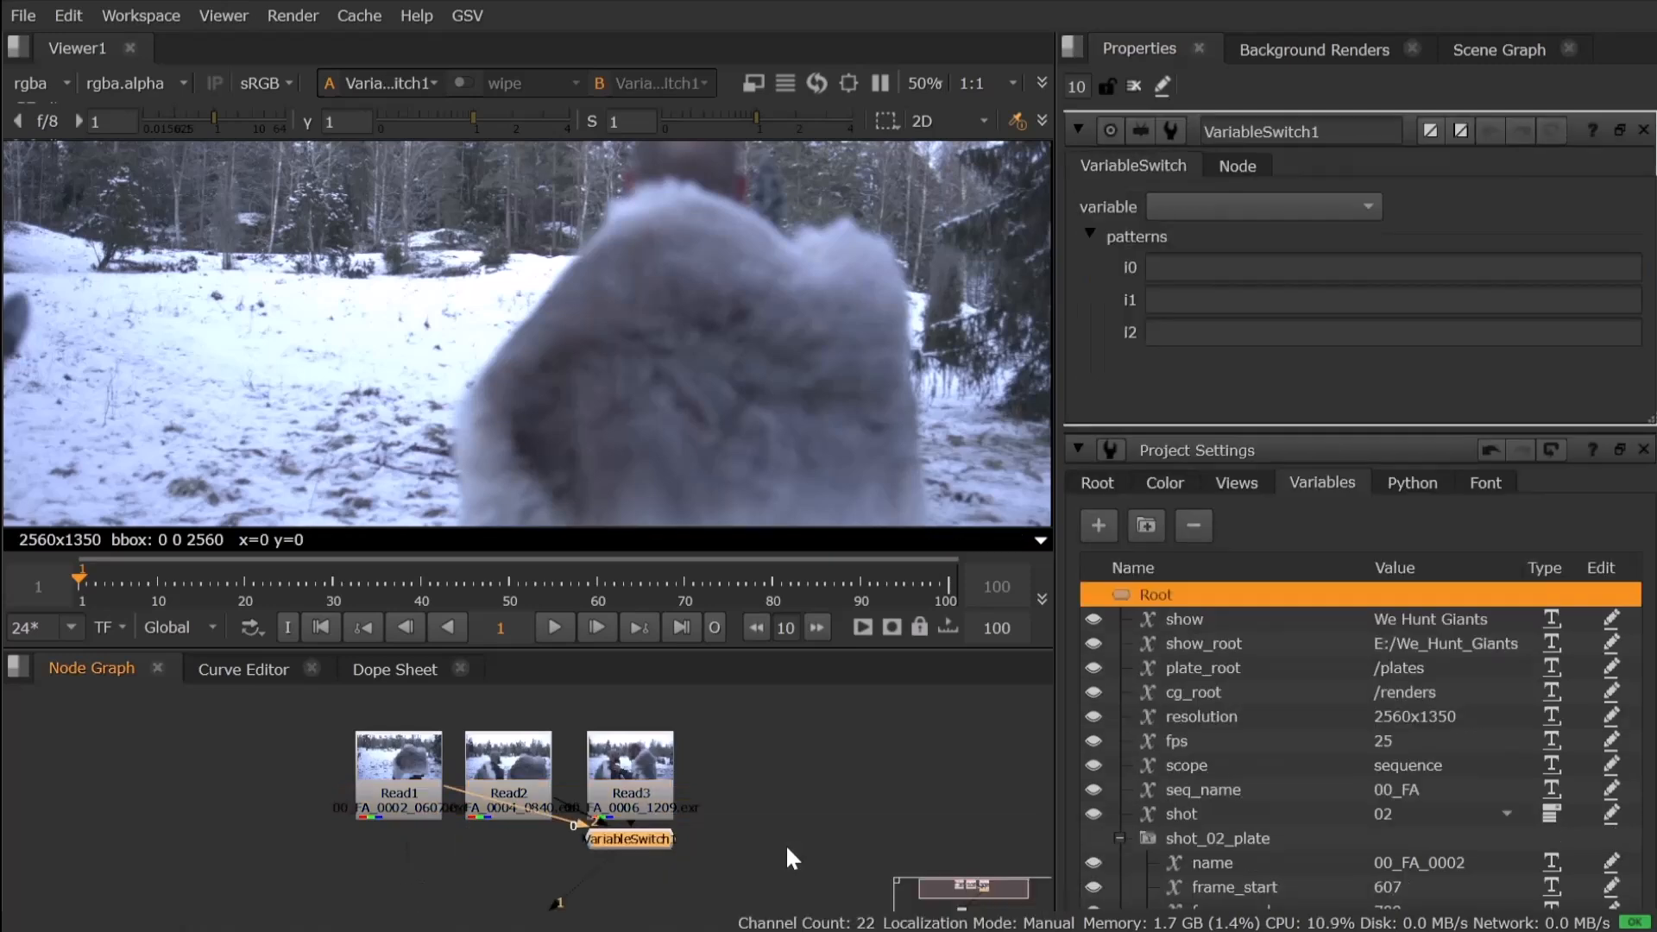
{"action": "left_click_drag", "start_coordinate": [613, 839], "coordinate": [511, 882]}
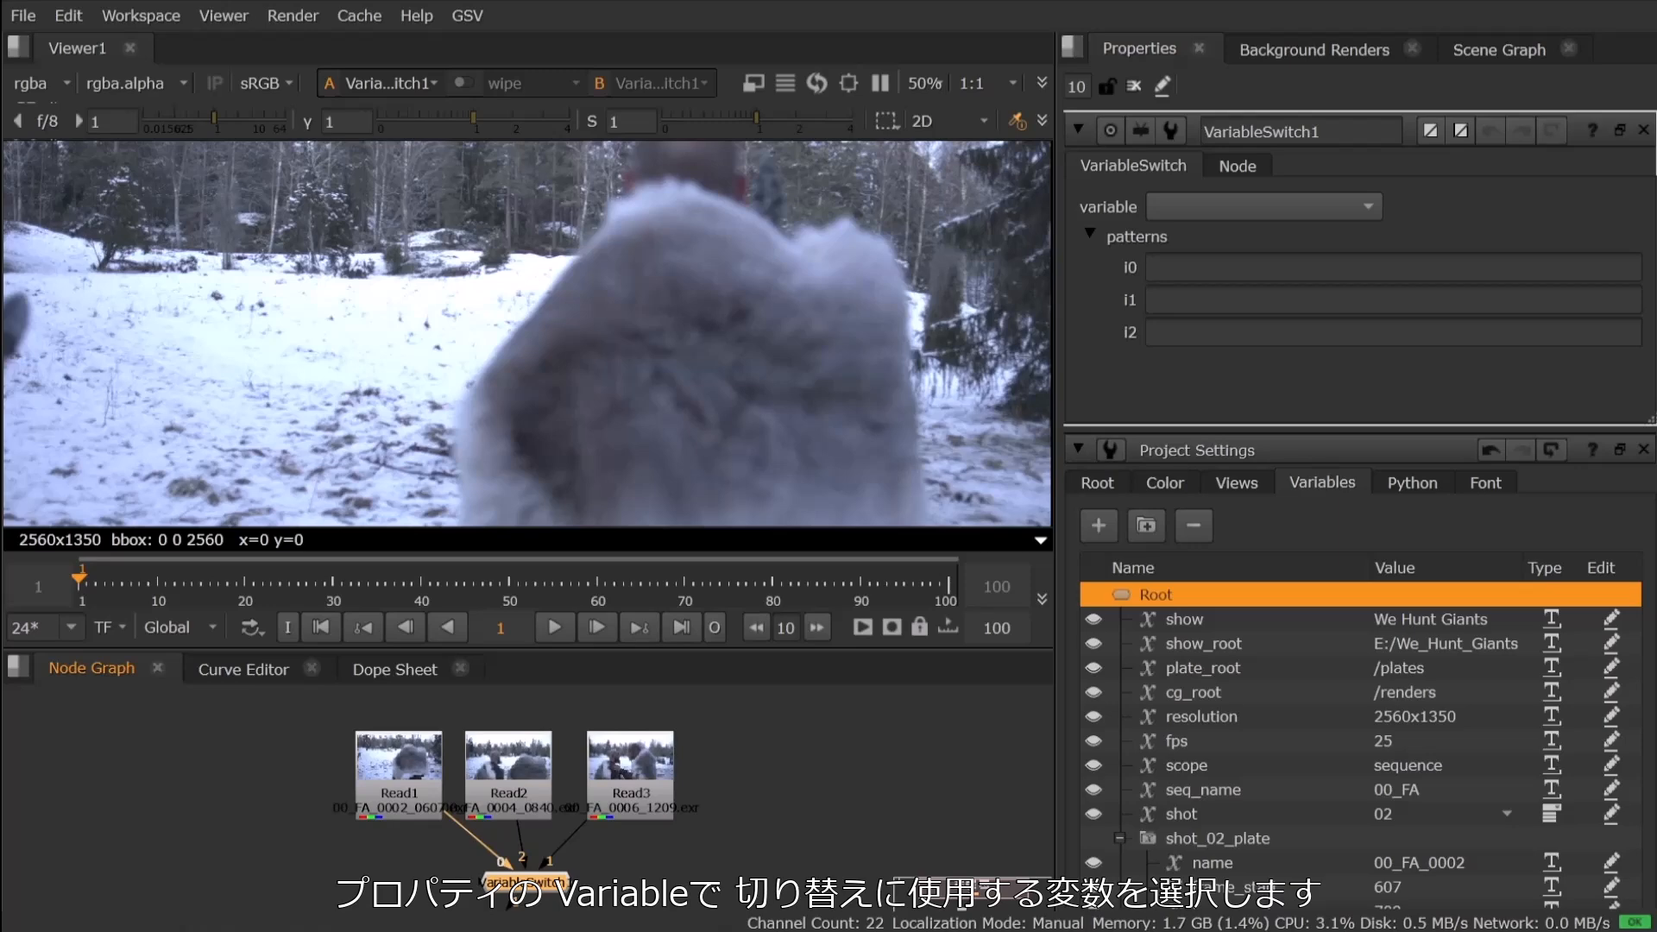
Drive VariableSwitch1 with the shot variable and set the patterns 02, 04 and 06 for inputs i0, i1 and i2.
{"action": "left_click", "coordinate": [1312, 204]}
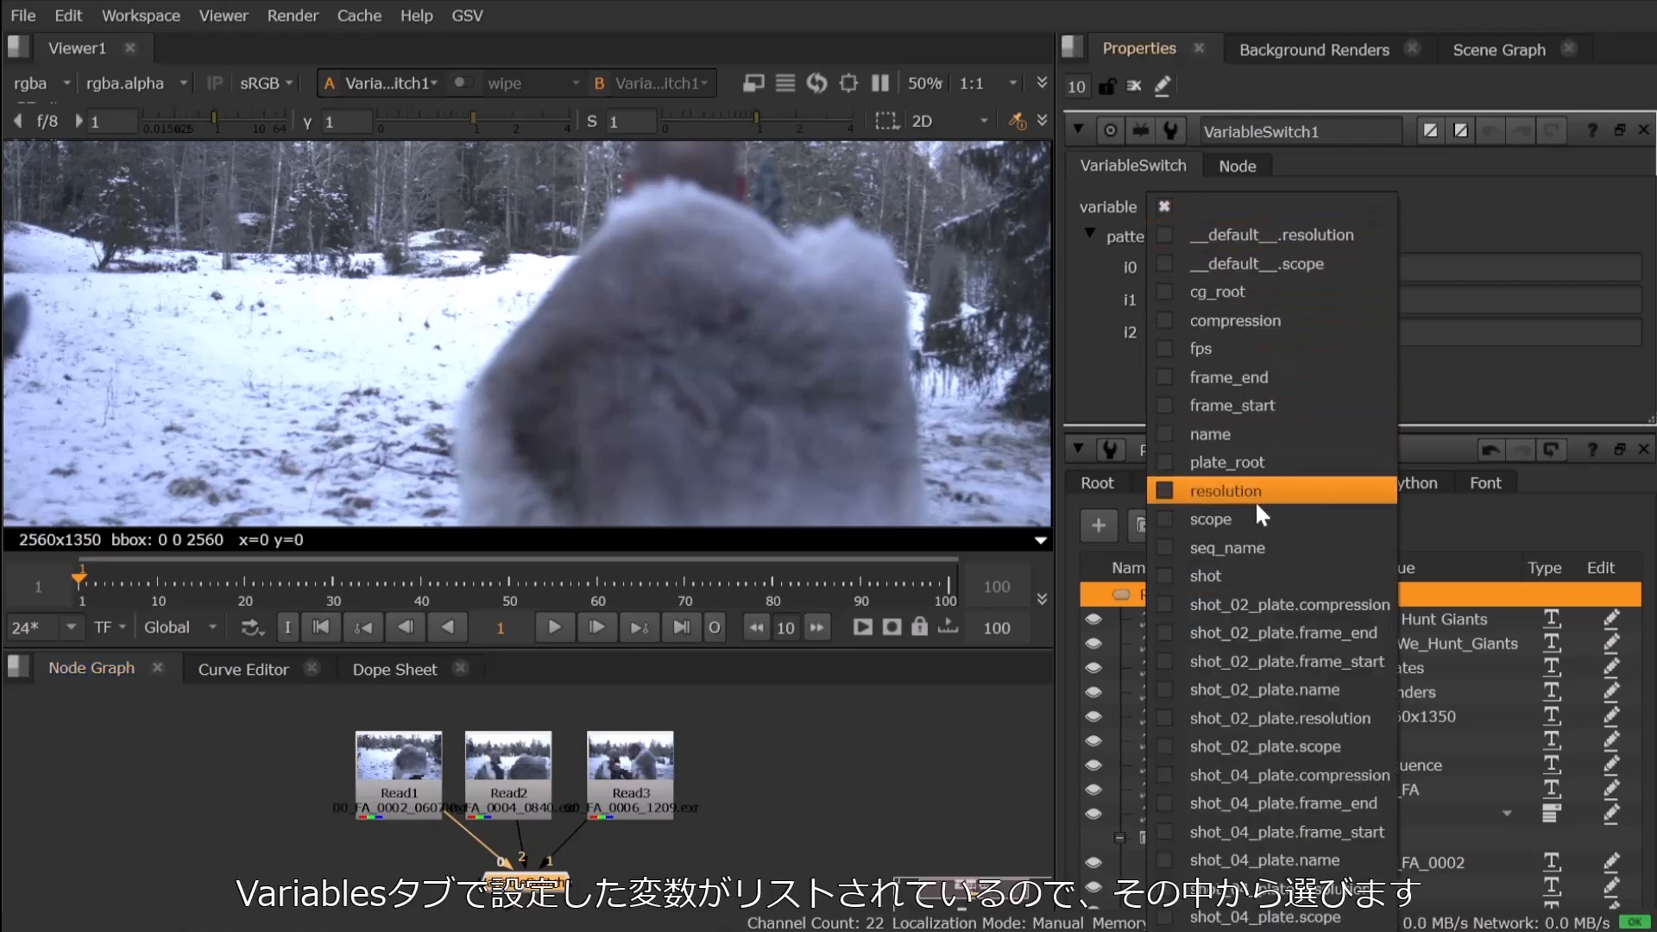
{"action": "left_click", "coordinate": [1253, 576]}
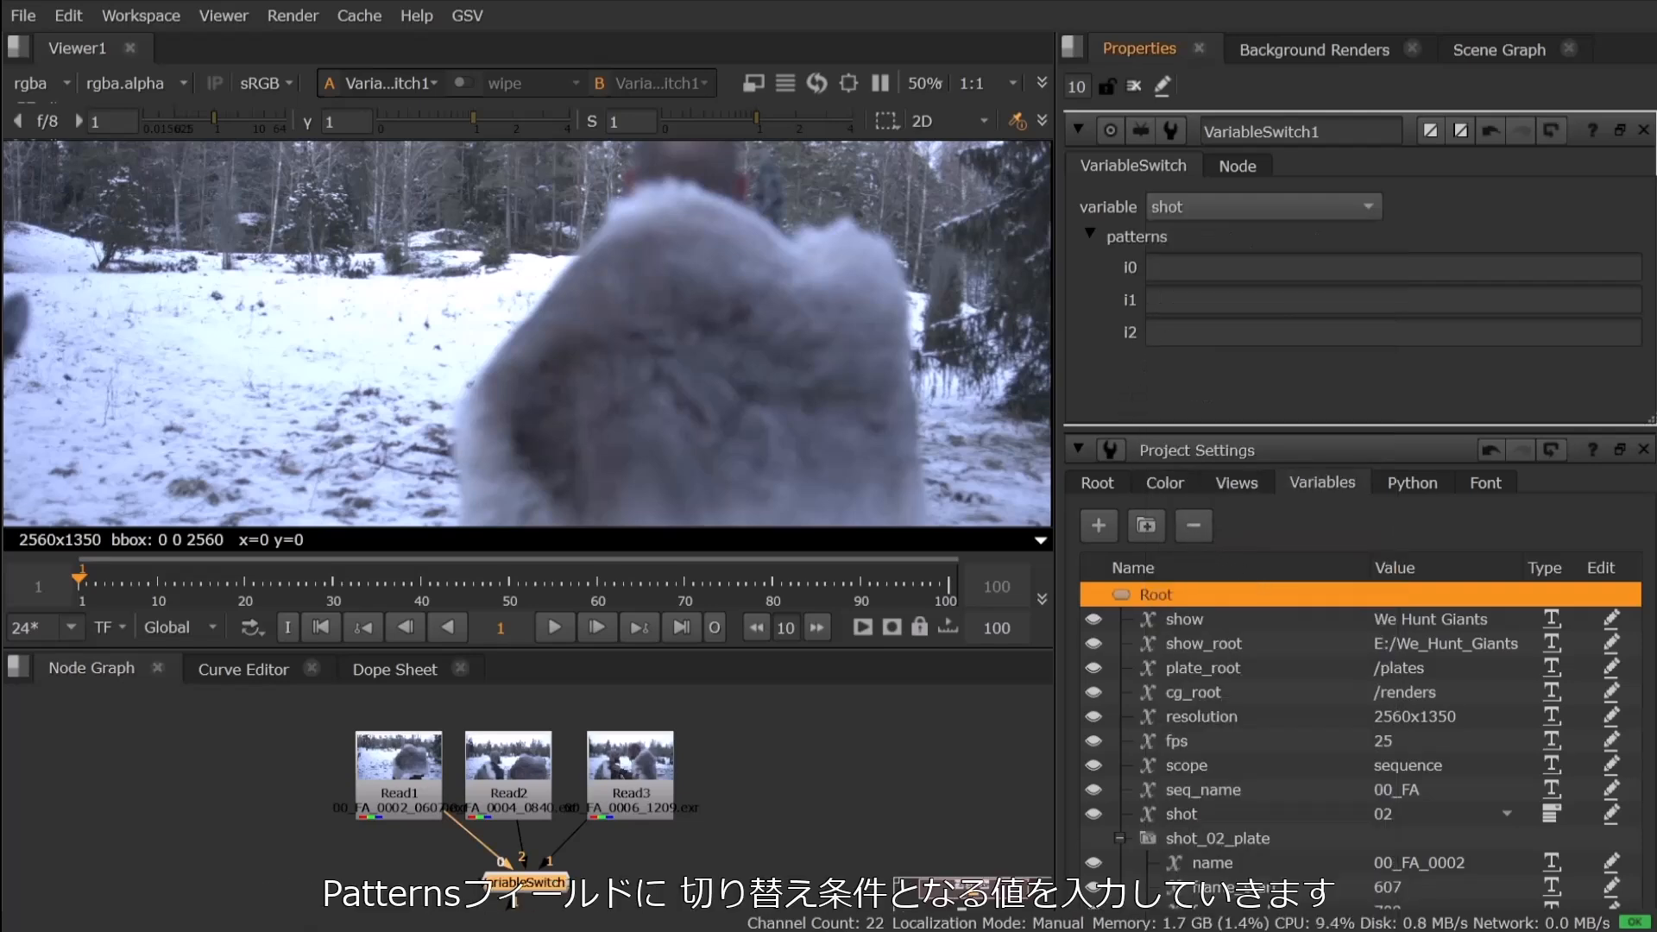
{"action": "left_click", "coordinate": [1226, 266]}
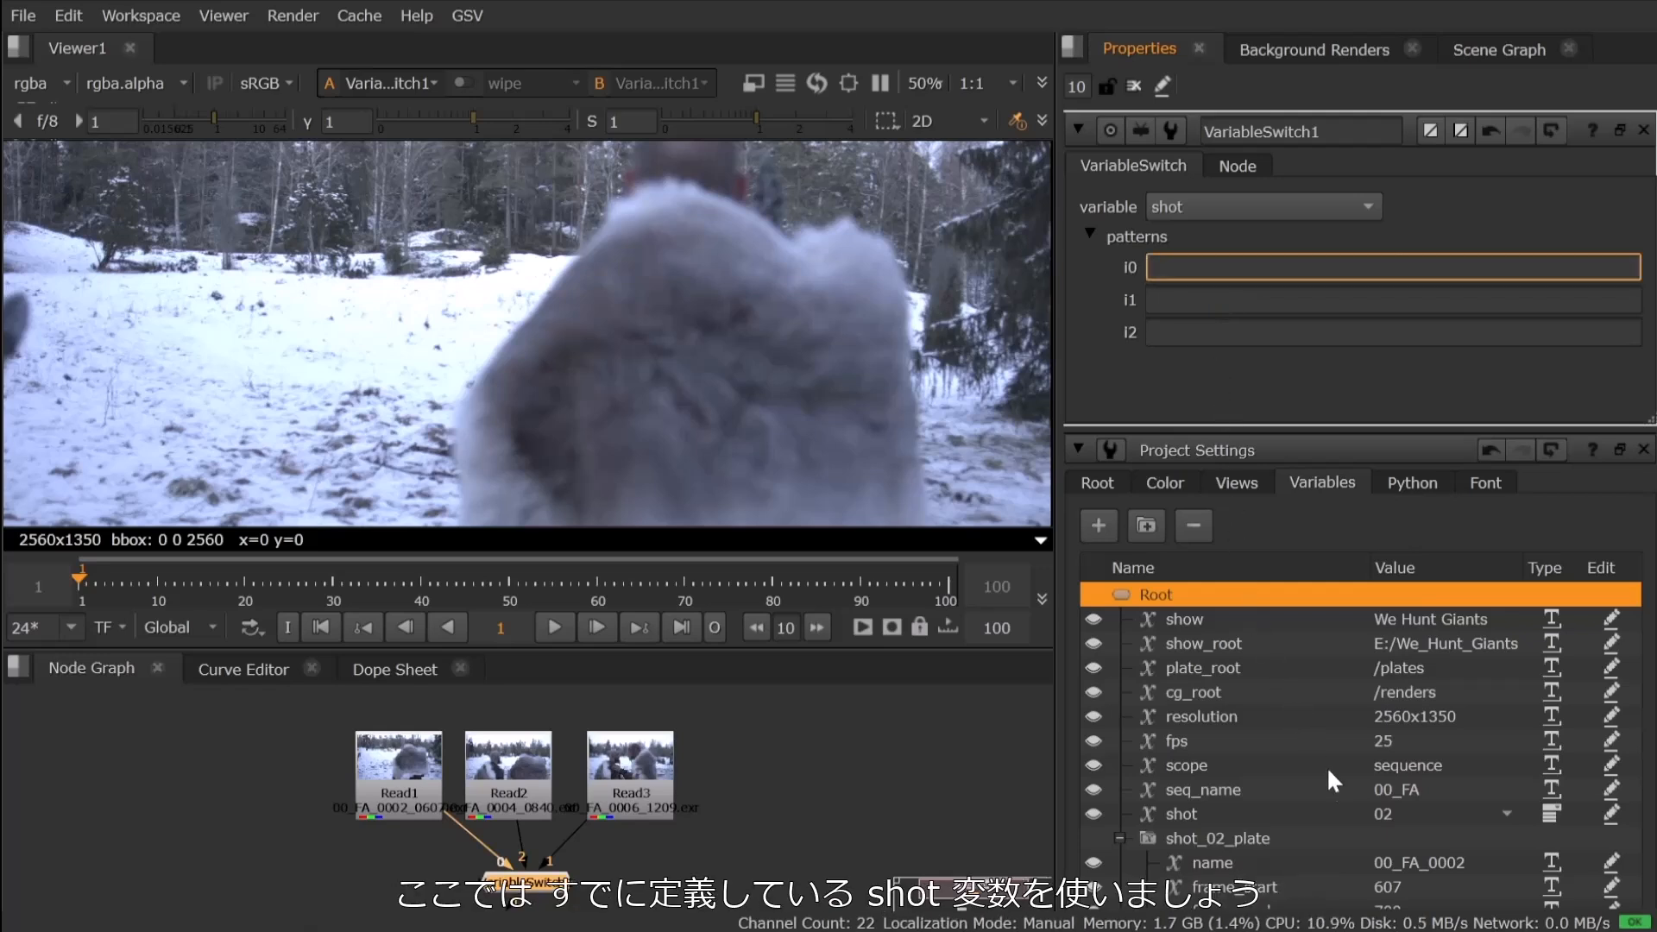
{"action": "left_click", "coordinate": [1492, 815]}
{"action": "left_click", "coordinate": [1492, 815]}
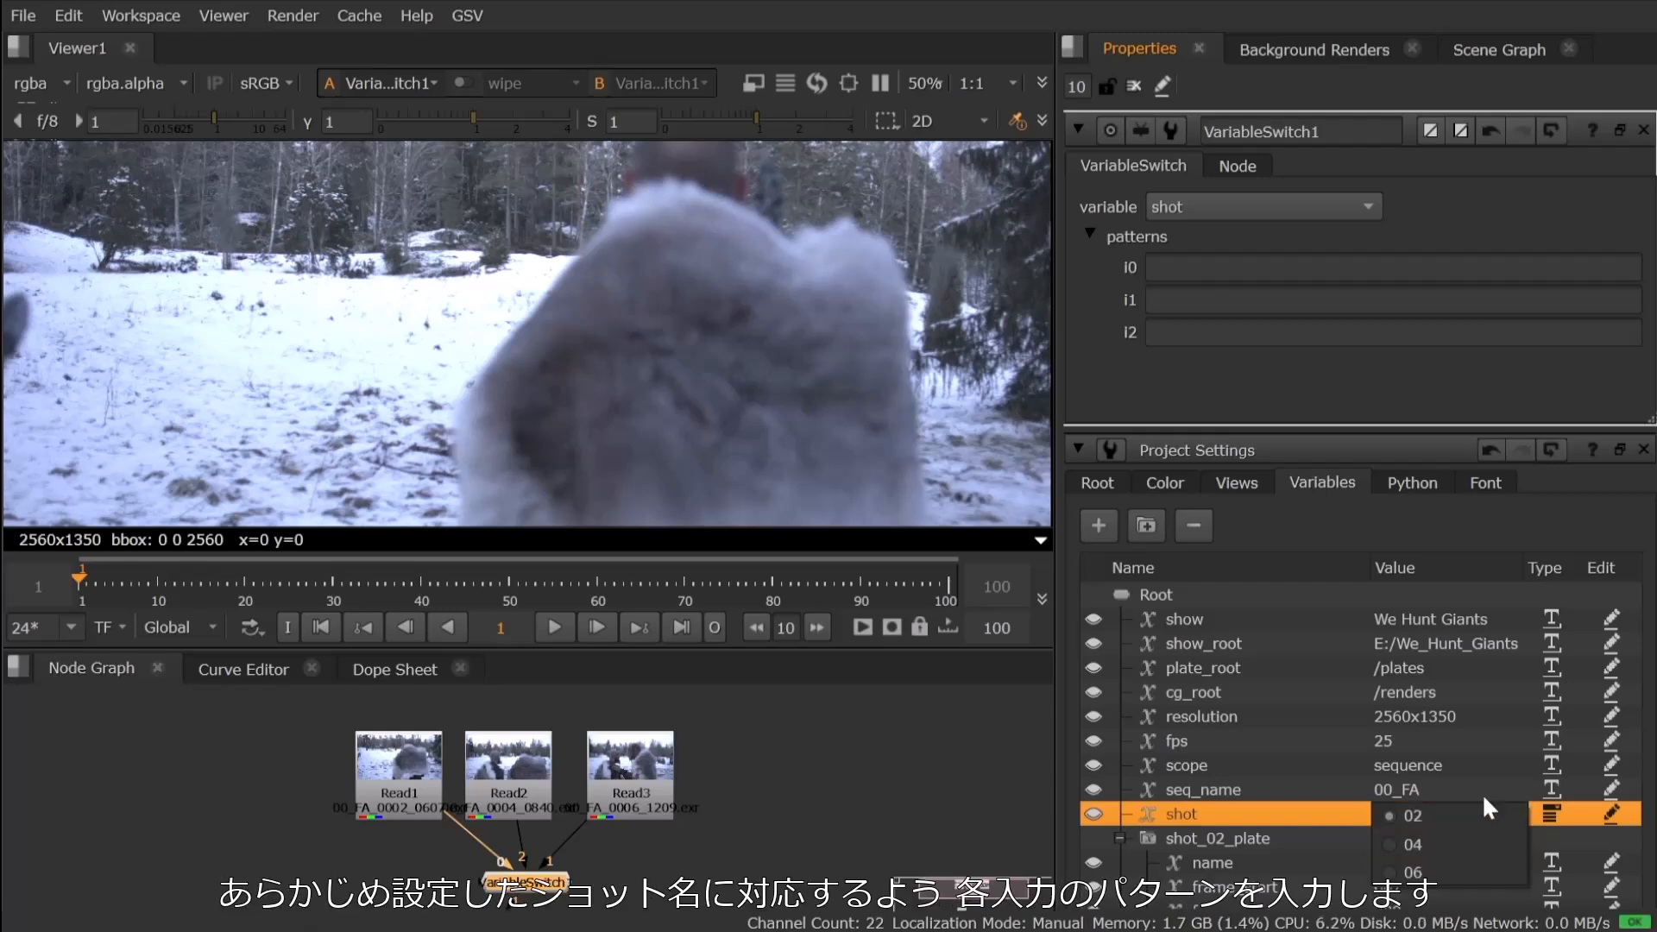
{"action": "left_click", "coordinate": [1217, 270]}
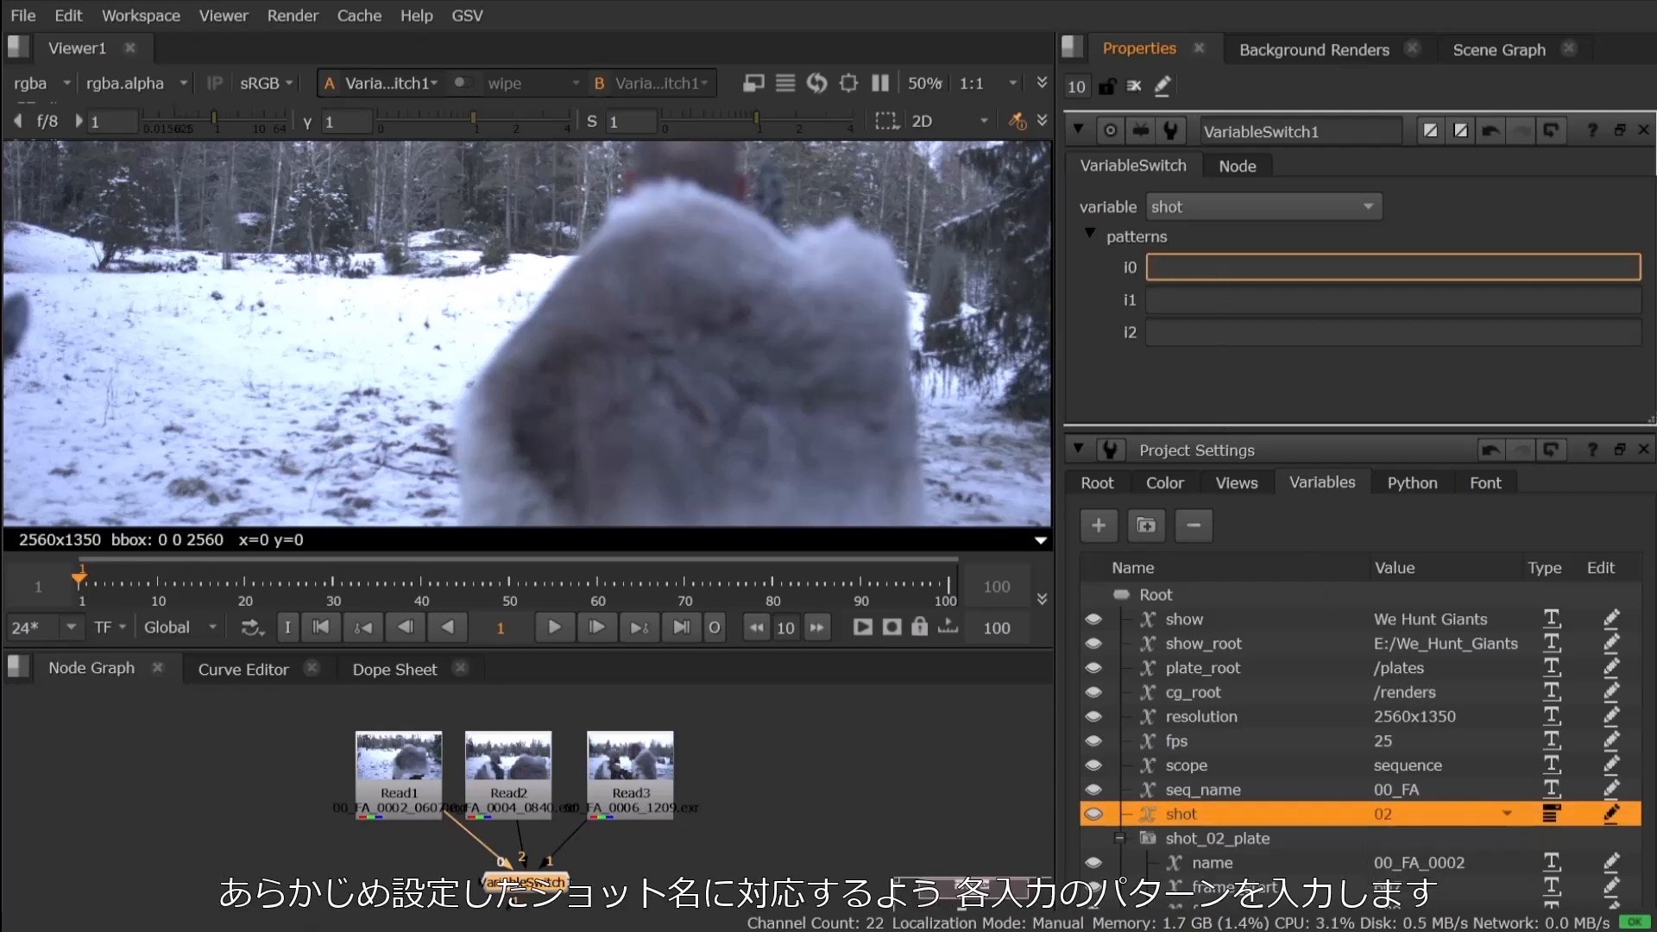
{"action": "type", "text": "02"}
{"action": "key", "text": "Tab"}
{"action": "type", "text": "06"}
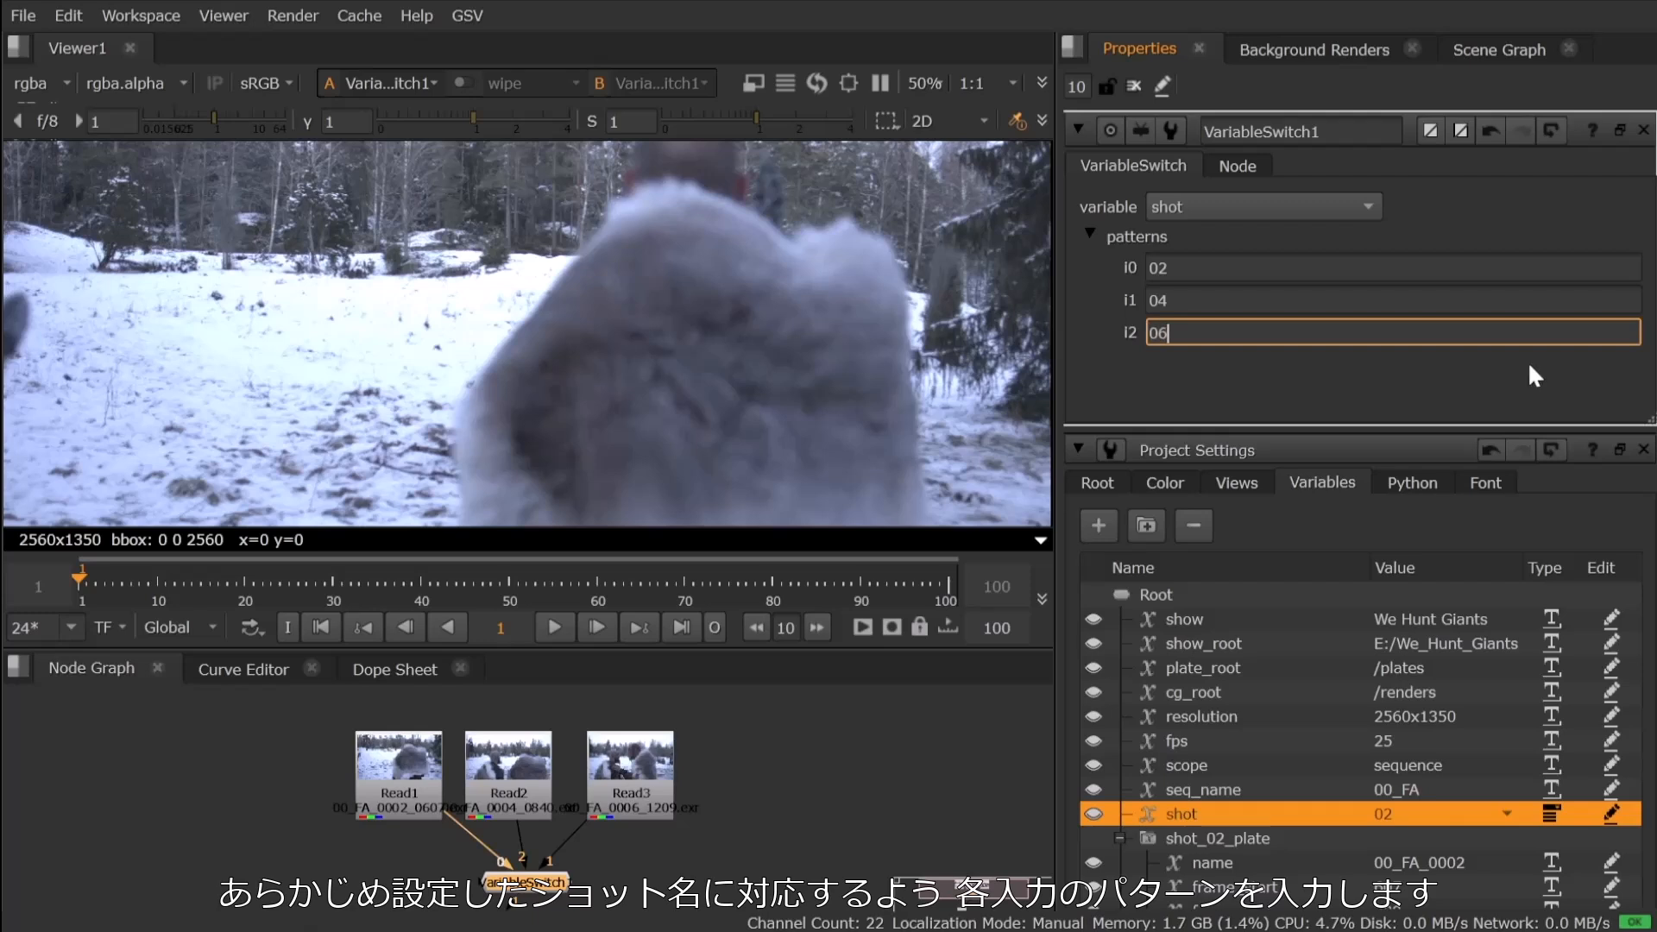
{"action": "key", "text": "Return"}
{"action": "left_click", "coordinate": [861, 780]}
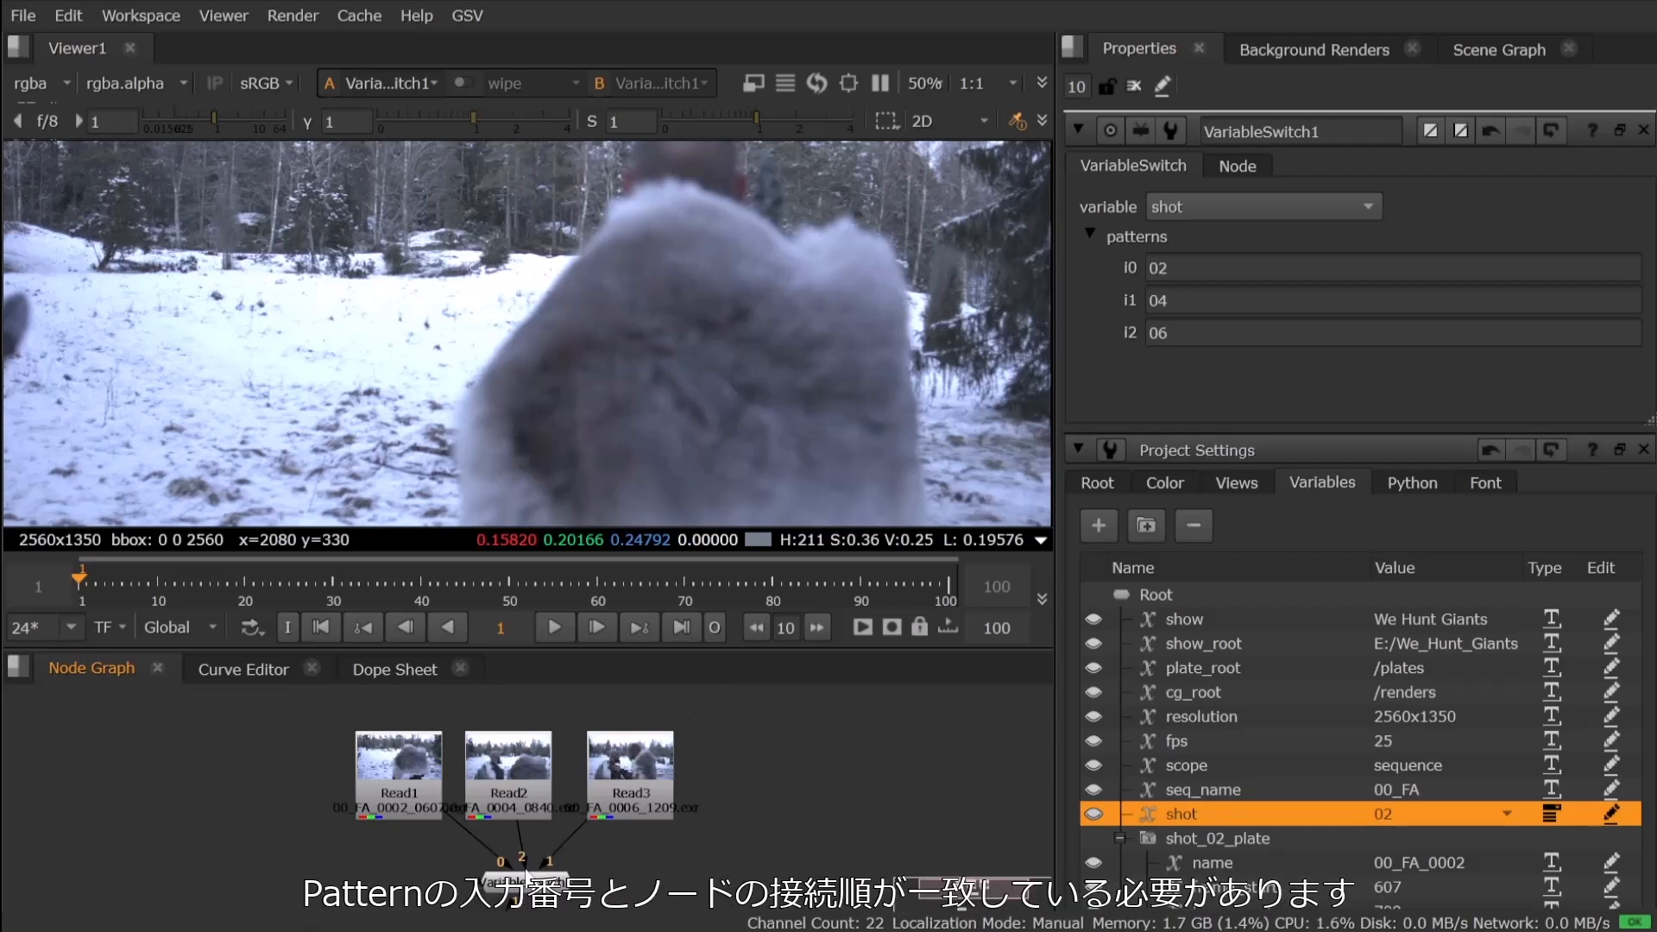
Reconnect VariableSwitch1 so Read2 feeds input 1 and Read3 feeds input 2.
{"action": "left_click_drag", "start_coordinate": [521, 841], "coordinate": [521, 780]}
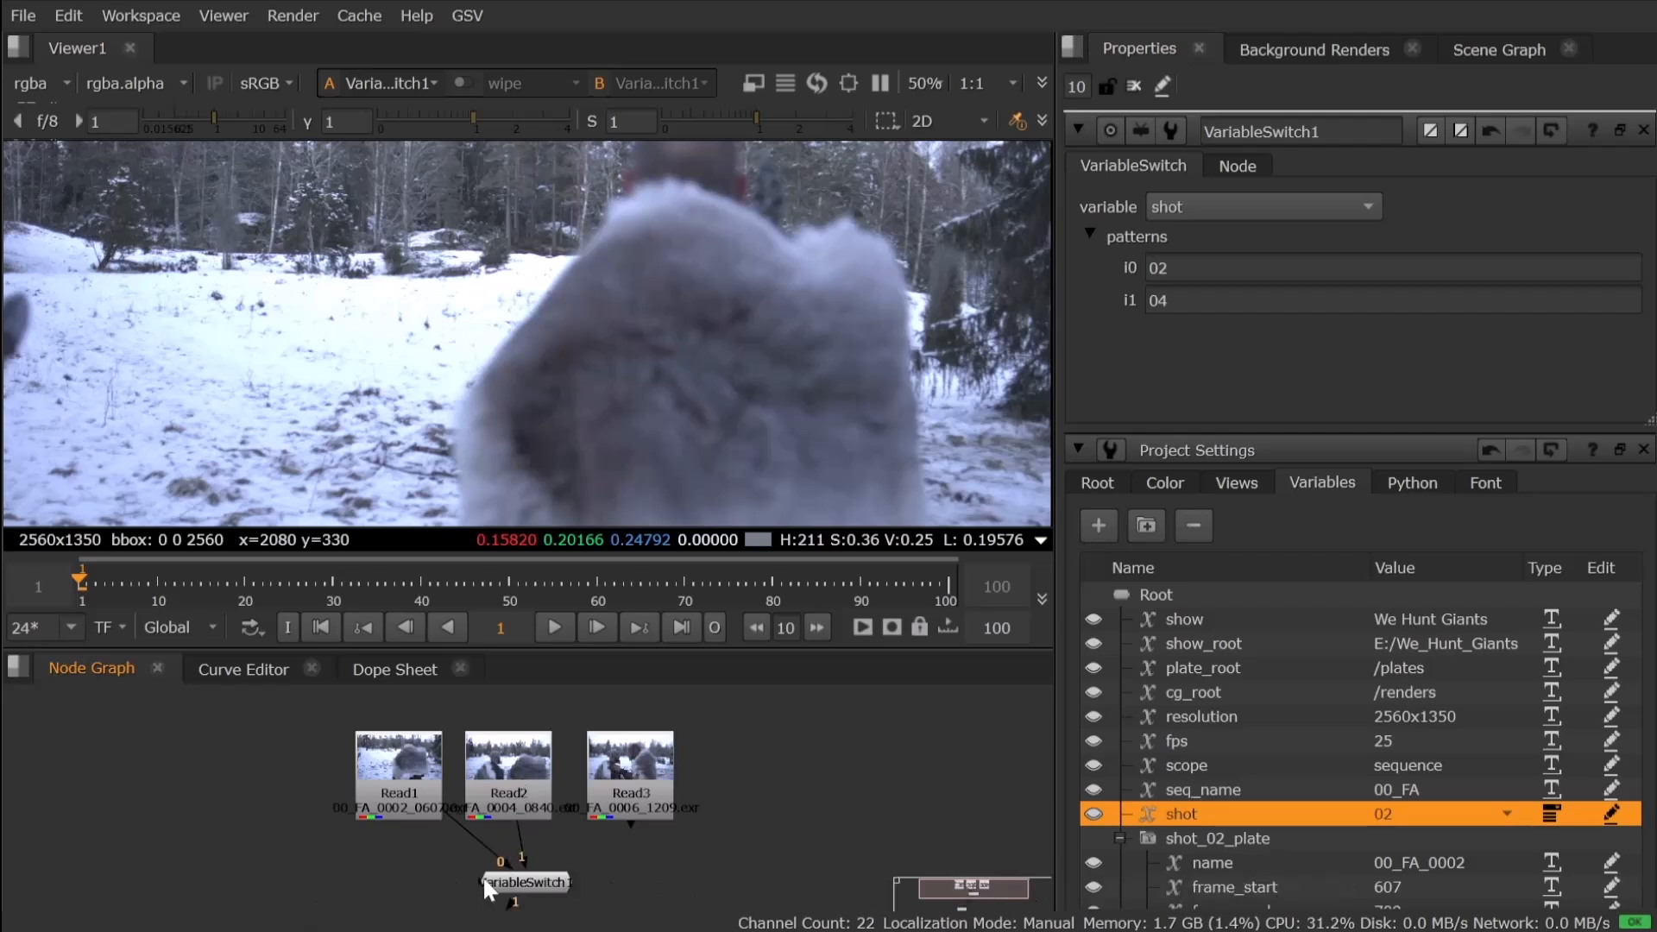
{"action": "left_click_drag", "start_coordinate": [565, 875], "coordinate": [629, 776]}
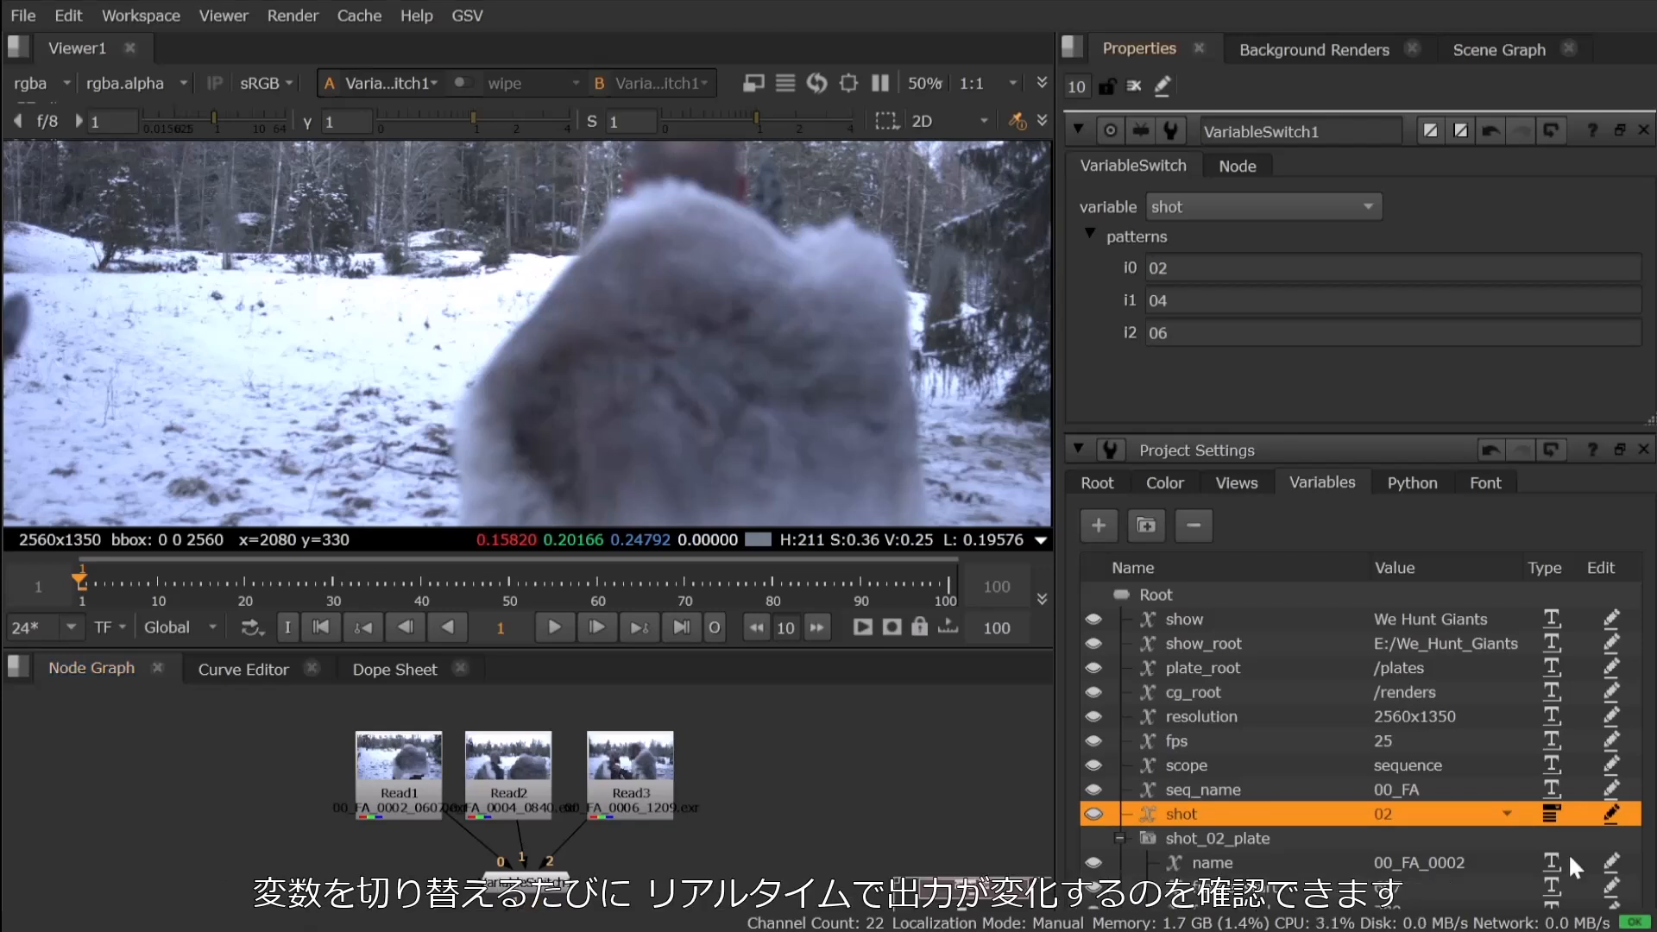
Switch the project's shot variable through 04, 06, 02 and 04 to preview each plate through VariableSwitch1.
{"action": "left_click", "coordinate": [1504, 813]}
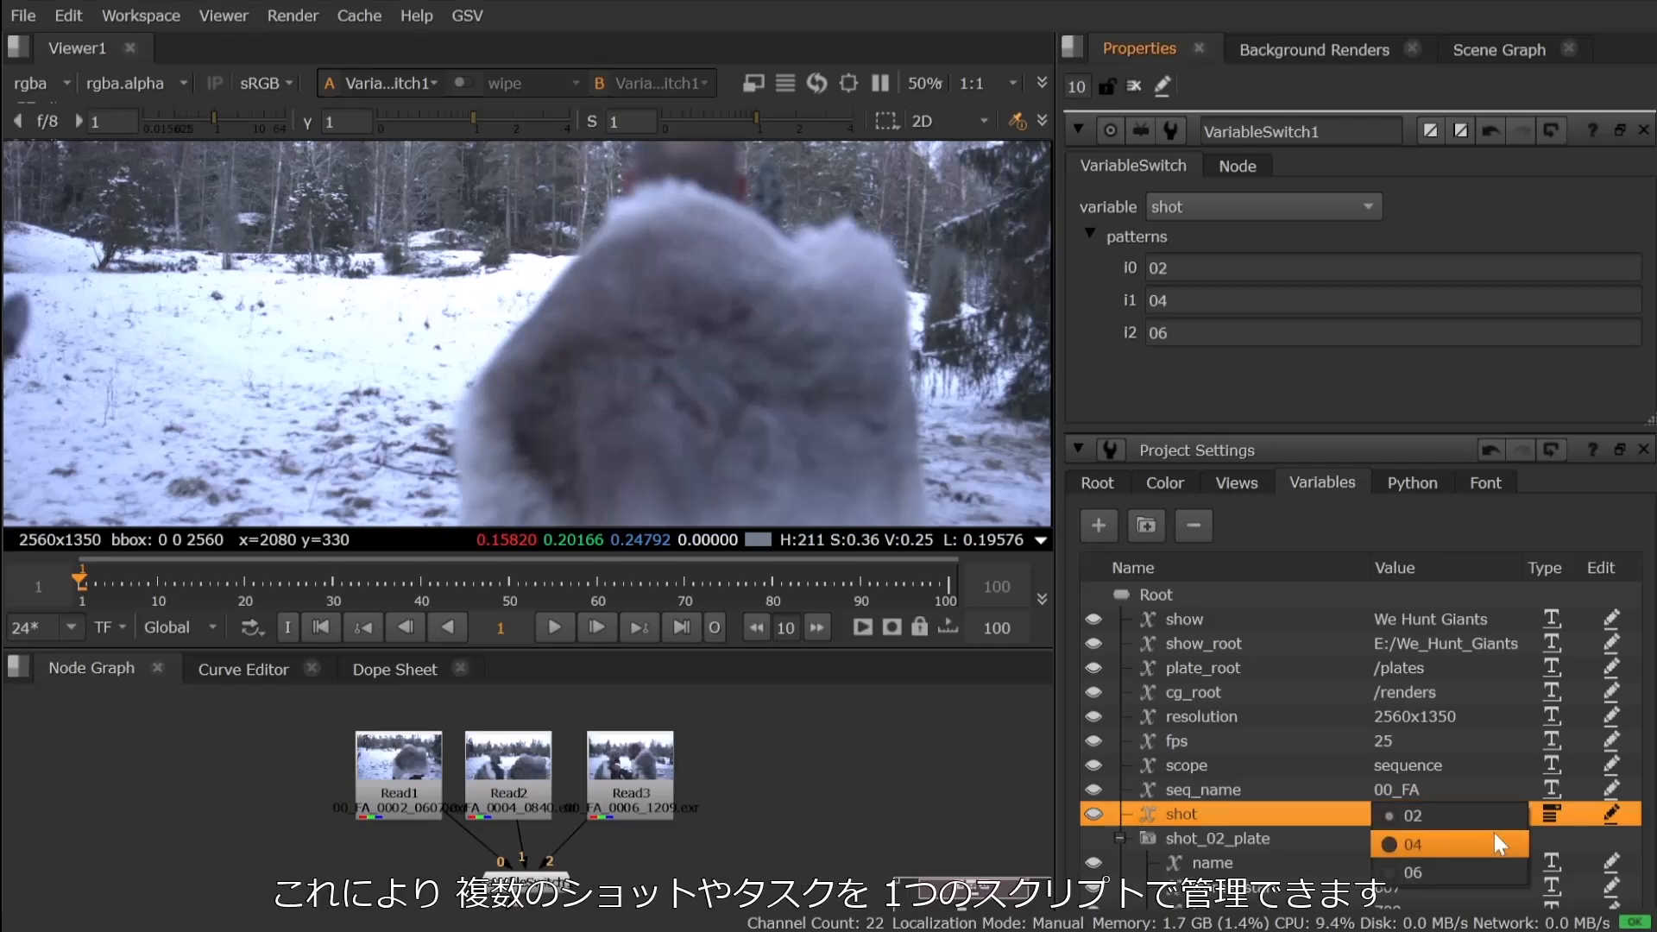
{"action": "left_click", "coordinate": [1493, 832]}
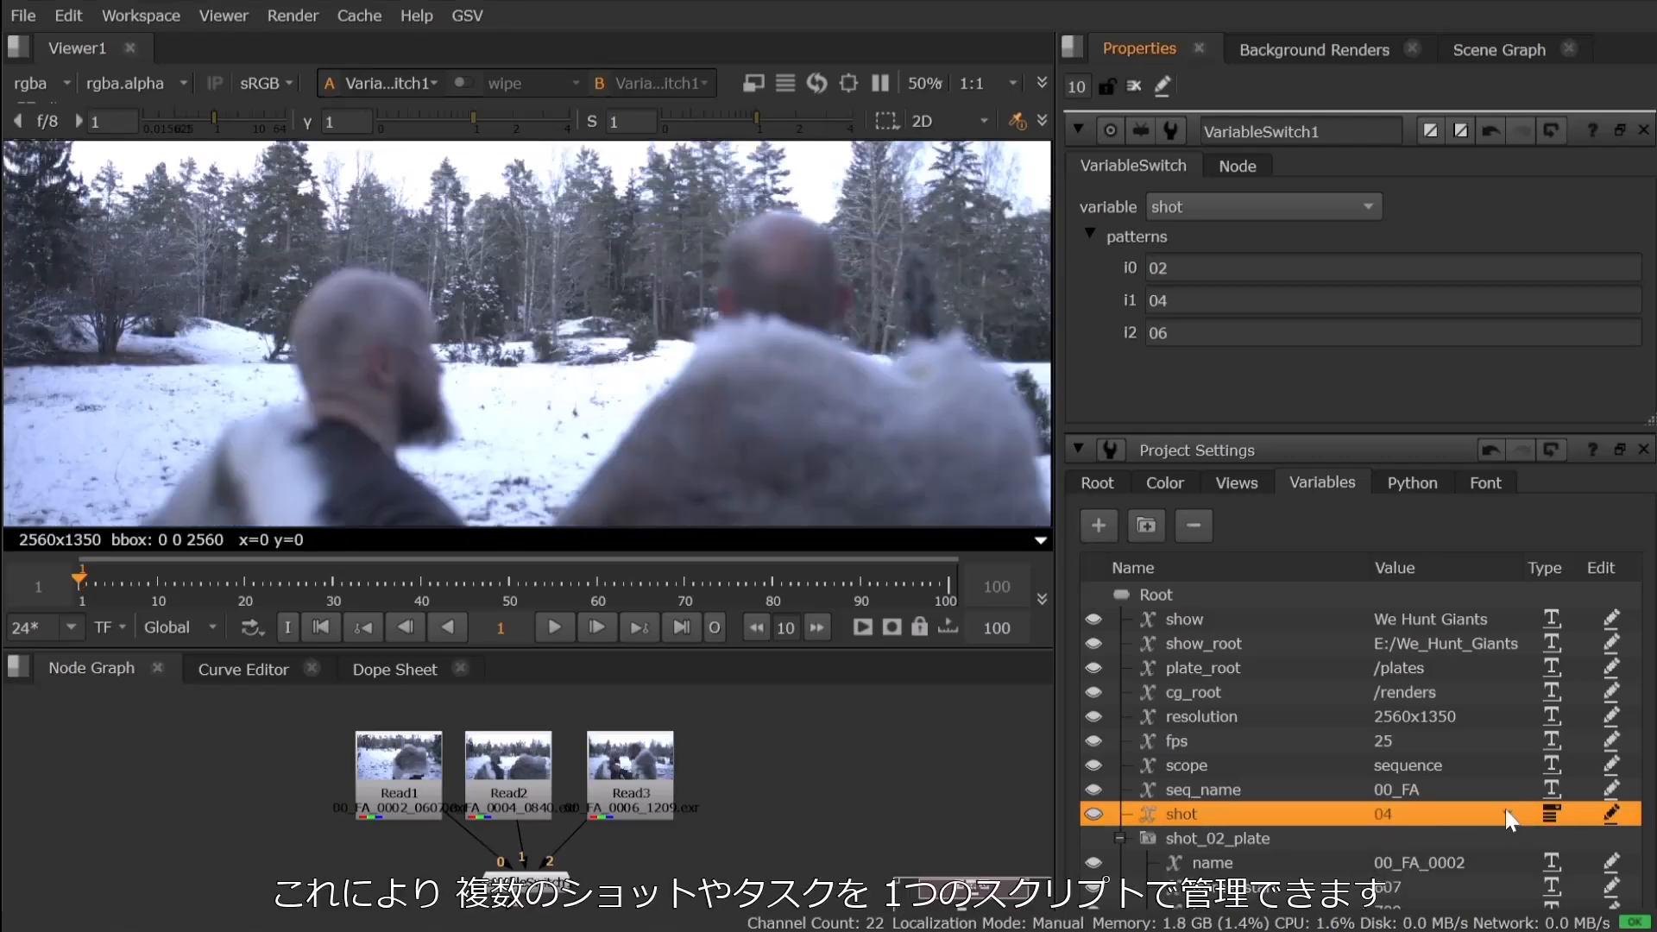
{"action": "left_click", "coordinate": [1506, 814]}
{"action": "left_click", "coordinate": [1480, 865]}
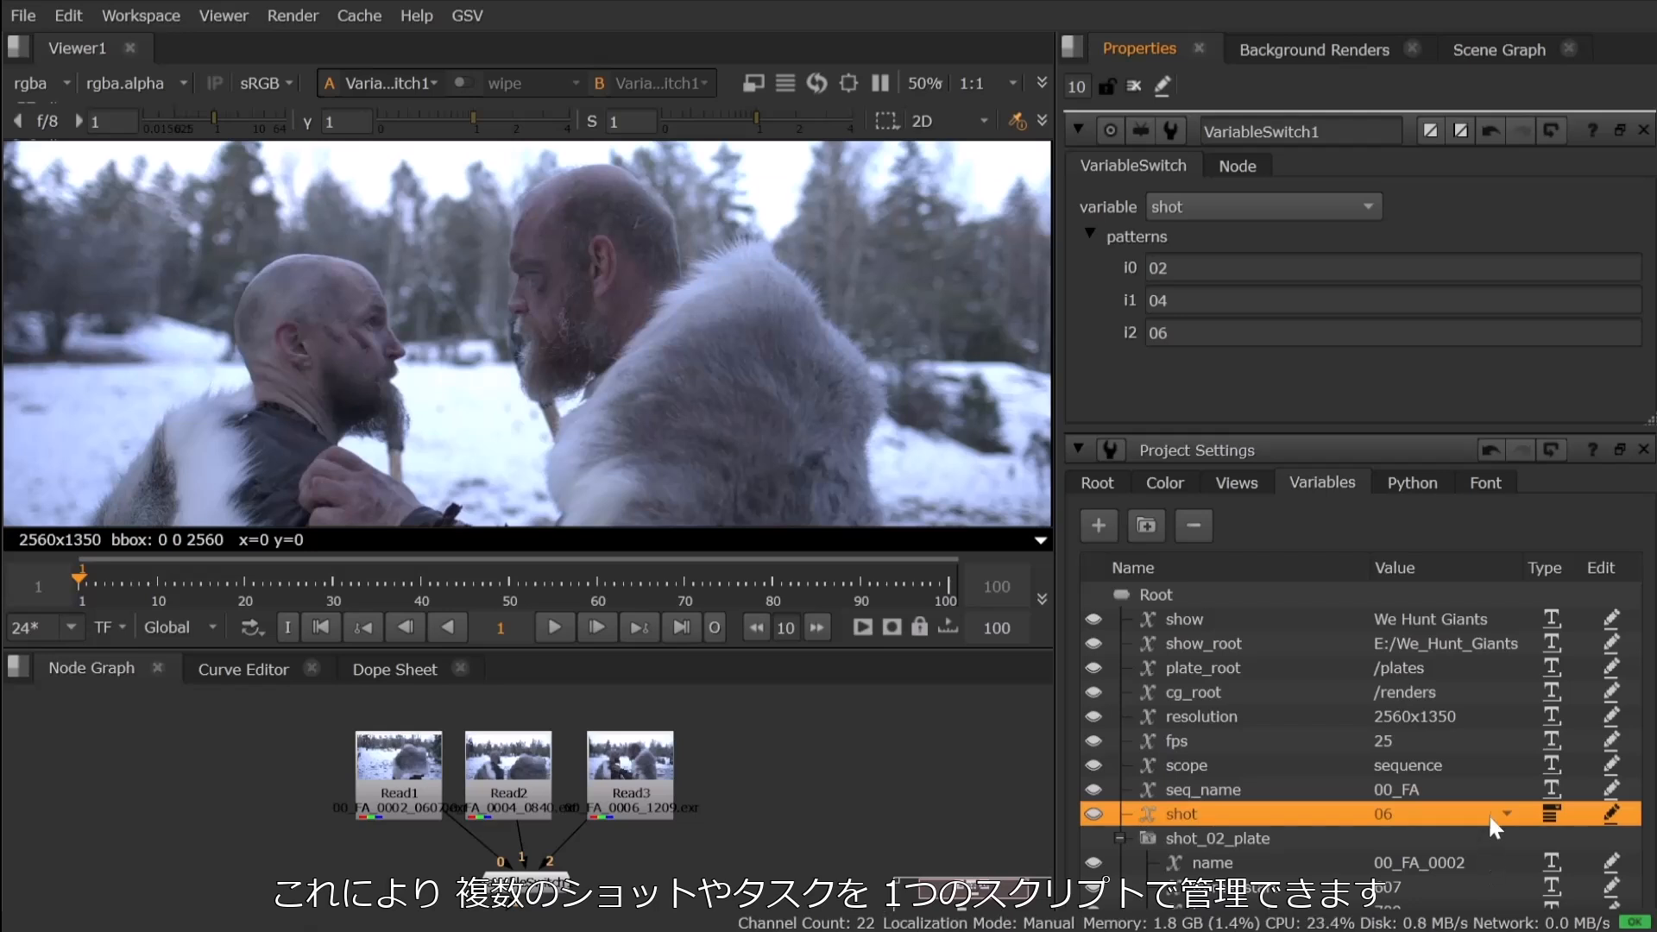
{"action": "left_click", "coordinate": [1496, 815]}
{"action": "left_click", "coordinate": [1487, 821]}
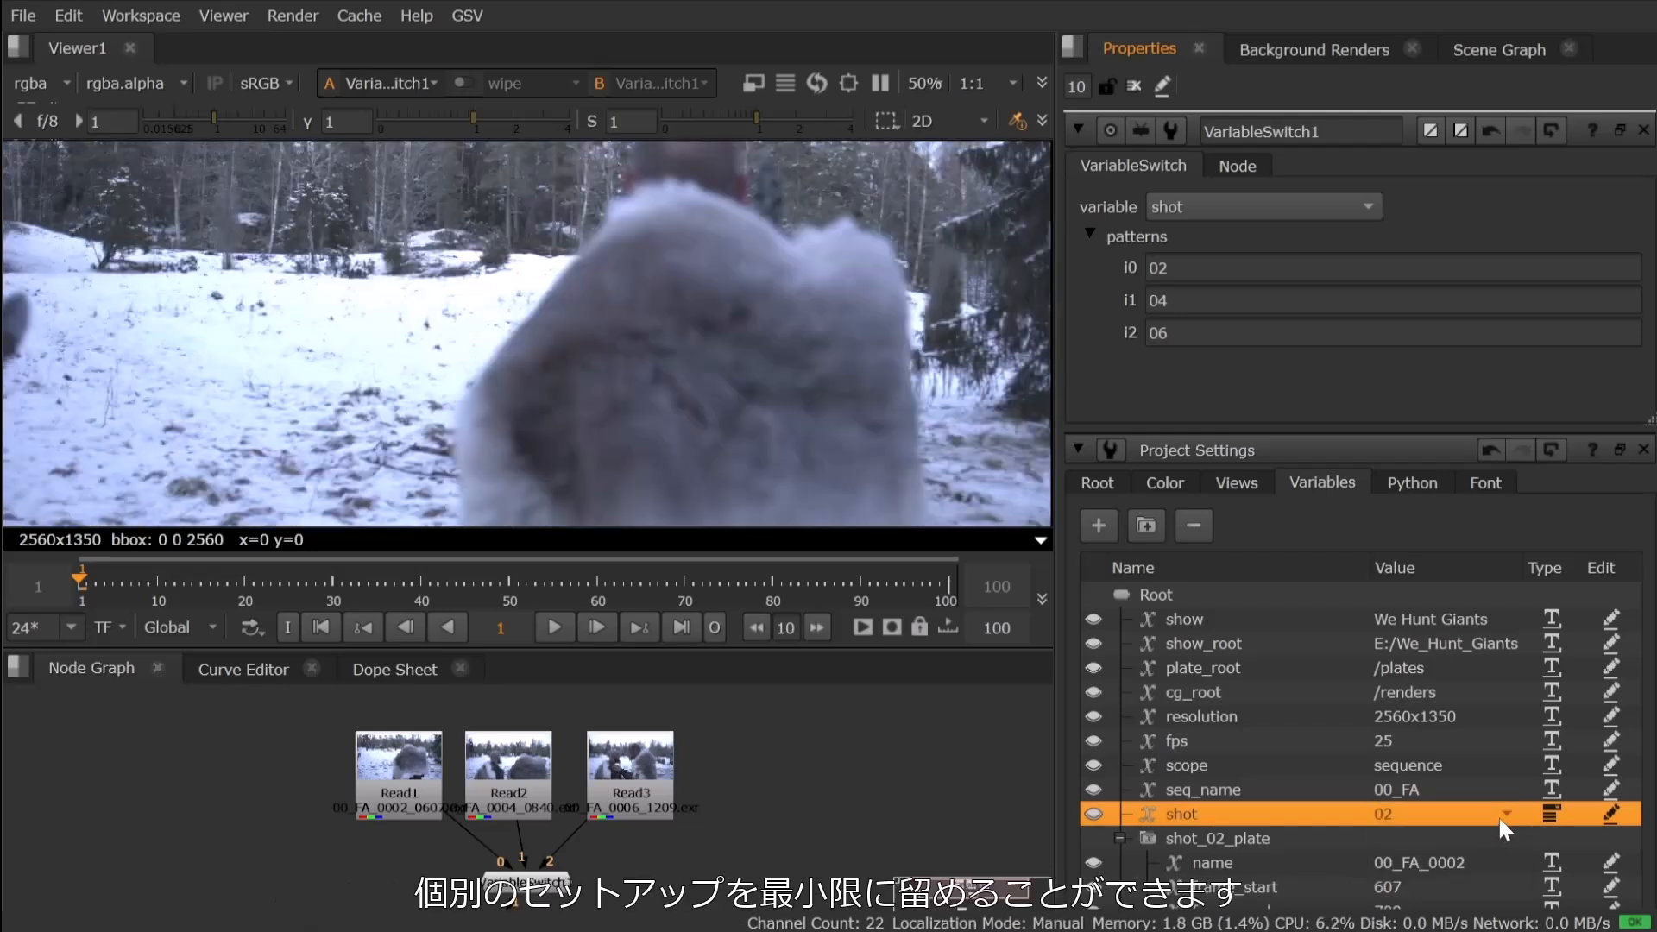
{"action": "left_click", "coordinate": [1507, 814]}
{"action": "left_click", "coordinate": [1485, 835]}
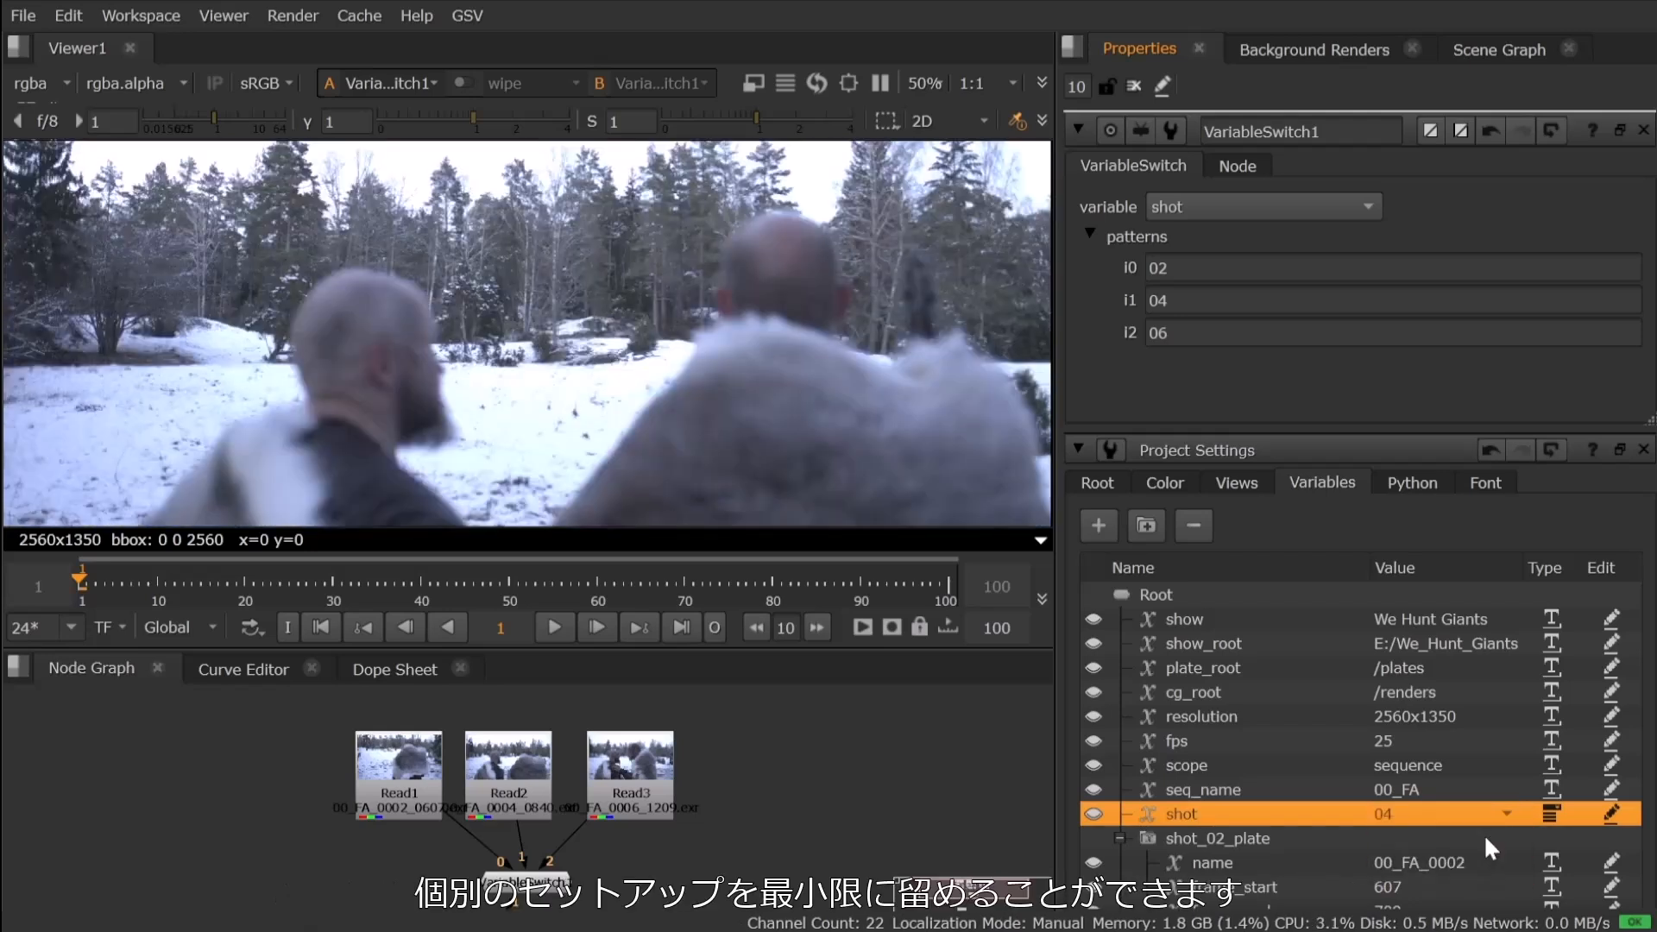
{"action": "left_click", "coordinate": [1500, 814]}
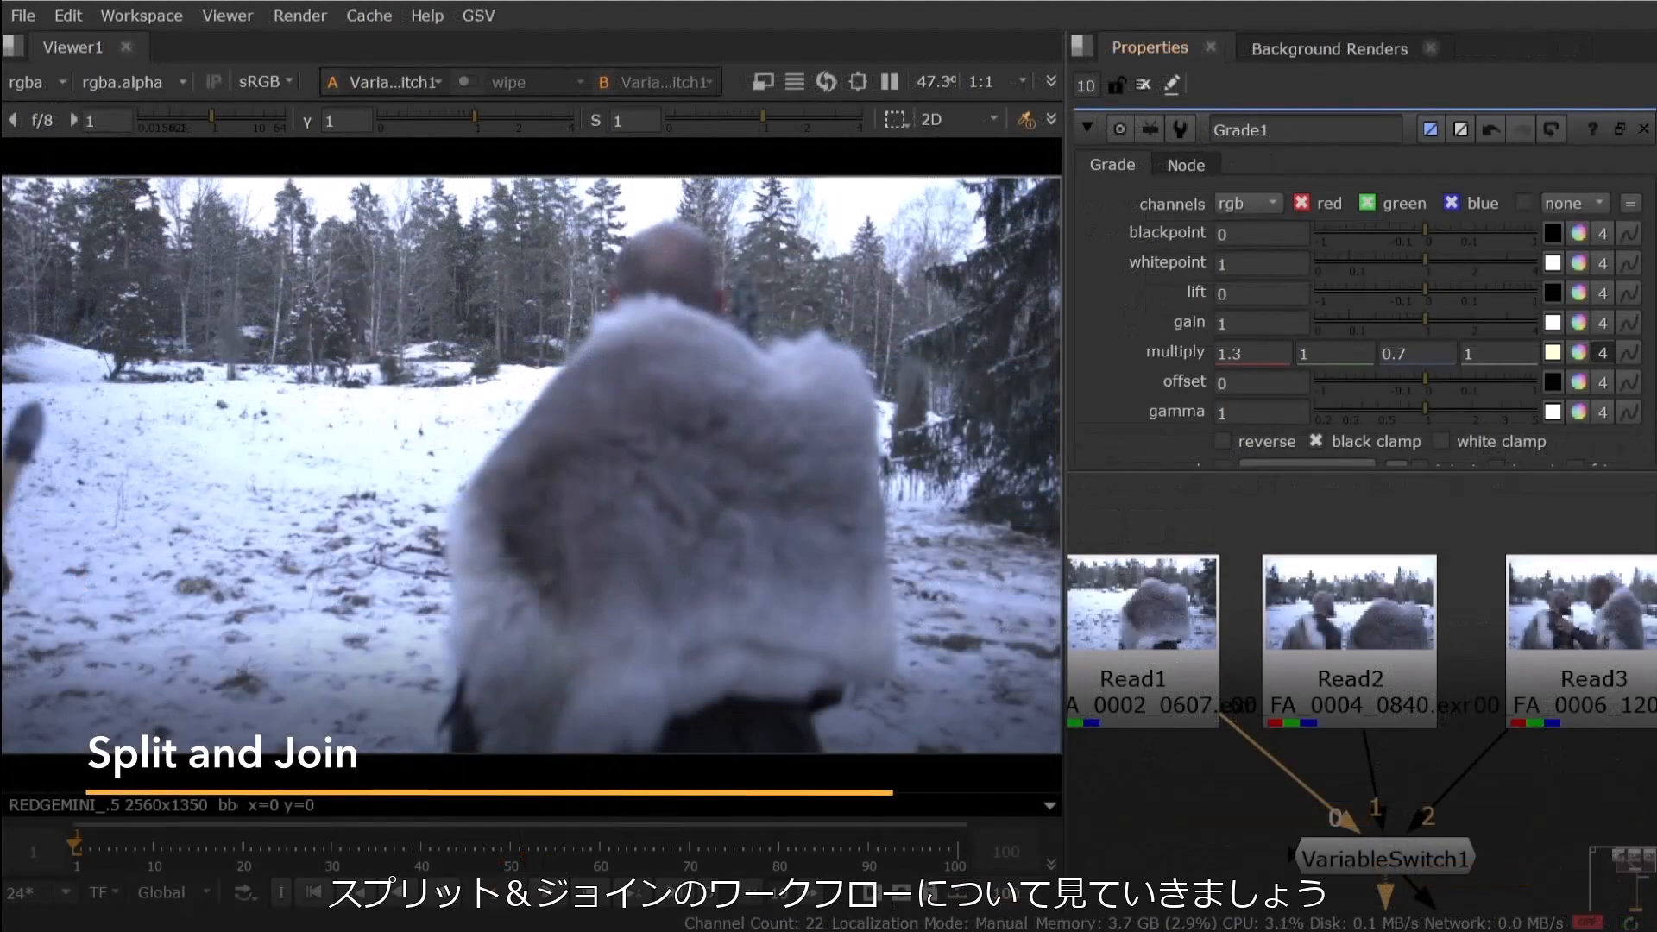
View Grade1's output and create a second VariableSwitch node below it.
{"action": "key", "text": "s"}
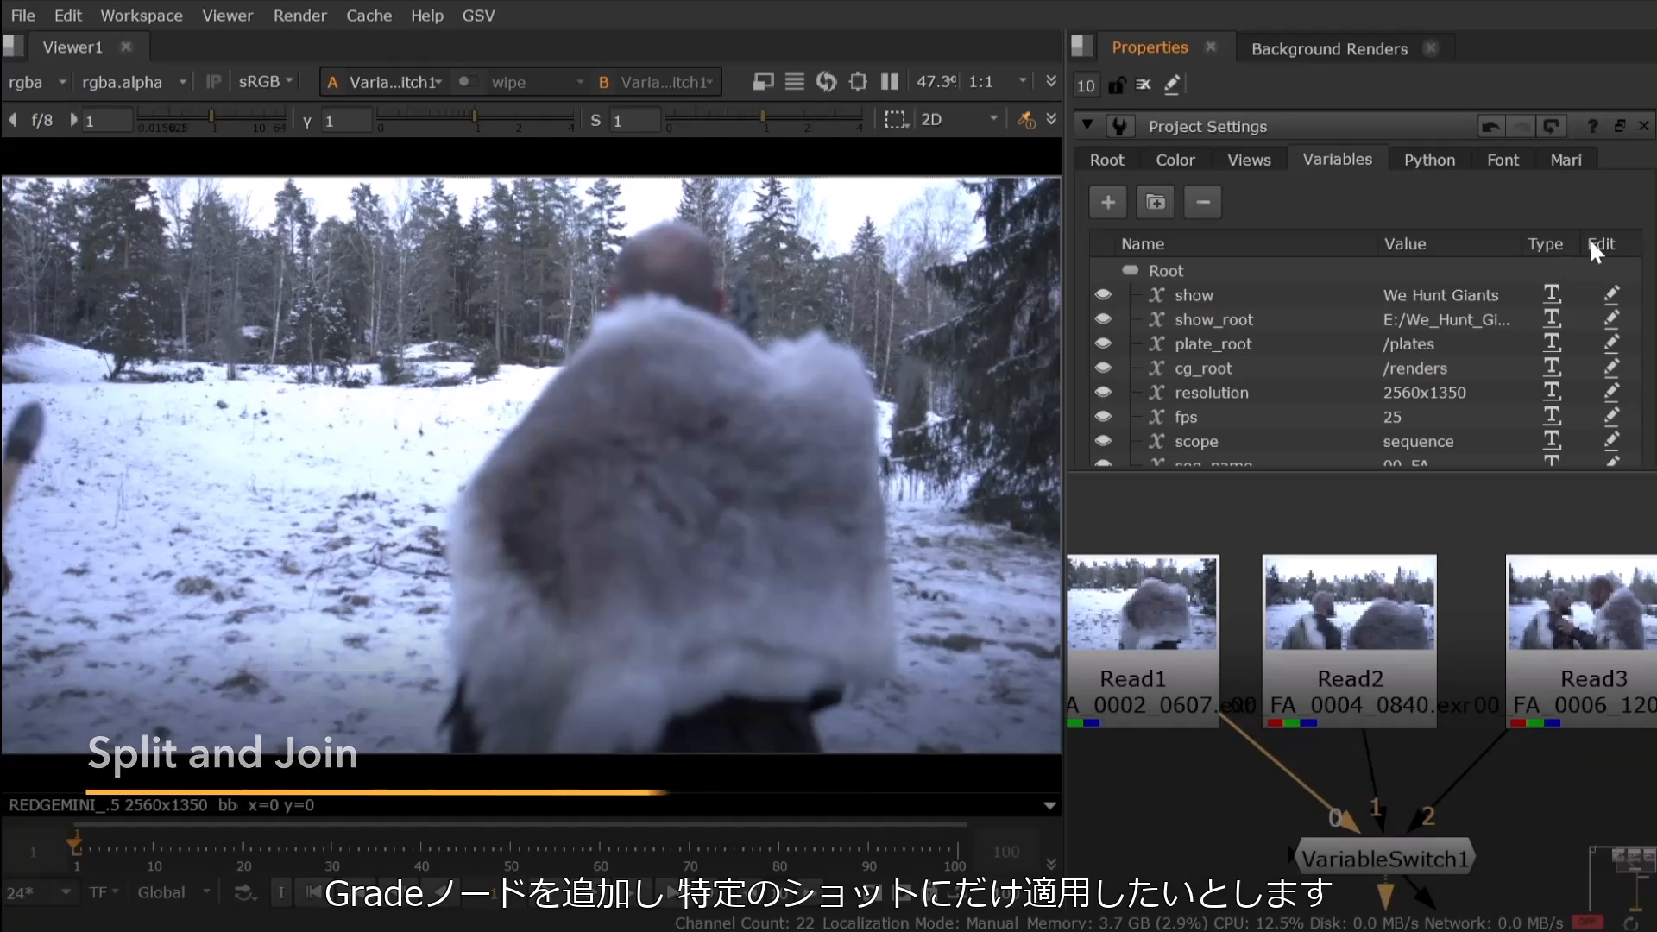
{"action": "left_click_drag", "start_coordinate": [1655, 173], "coordinate": [1655, 222]}
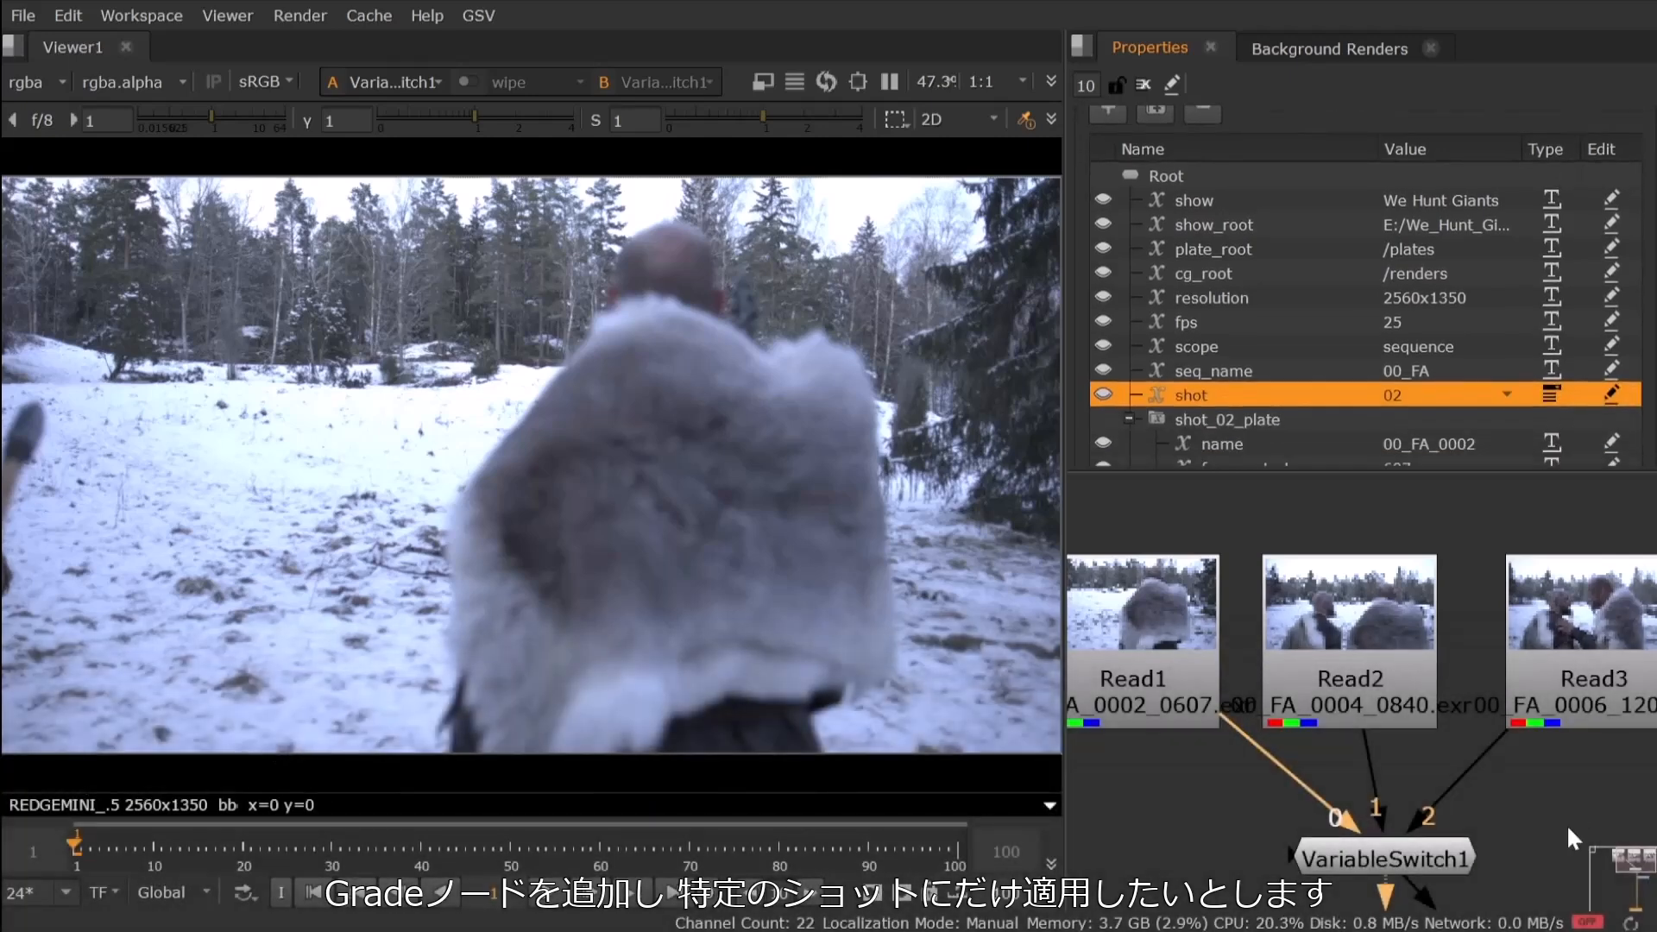
{"action": "middle_click_drag", "start_coordinate": [1557, 849], "coordinate": [1466, 667]}
{"action": "key", "text": "1"}
{"action": "key", "text": "Tab"}
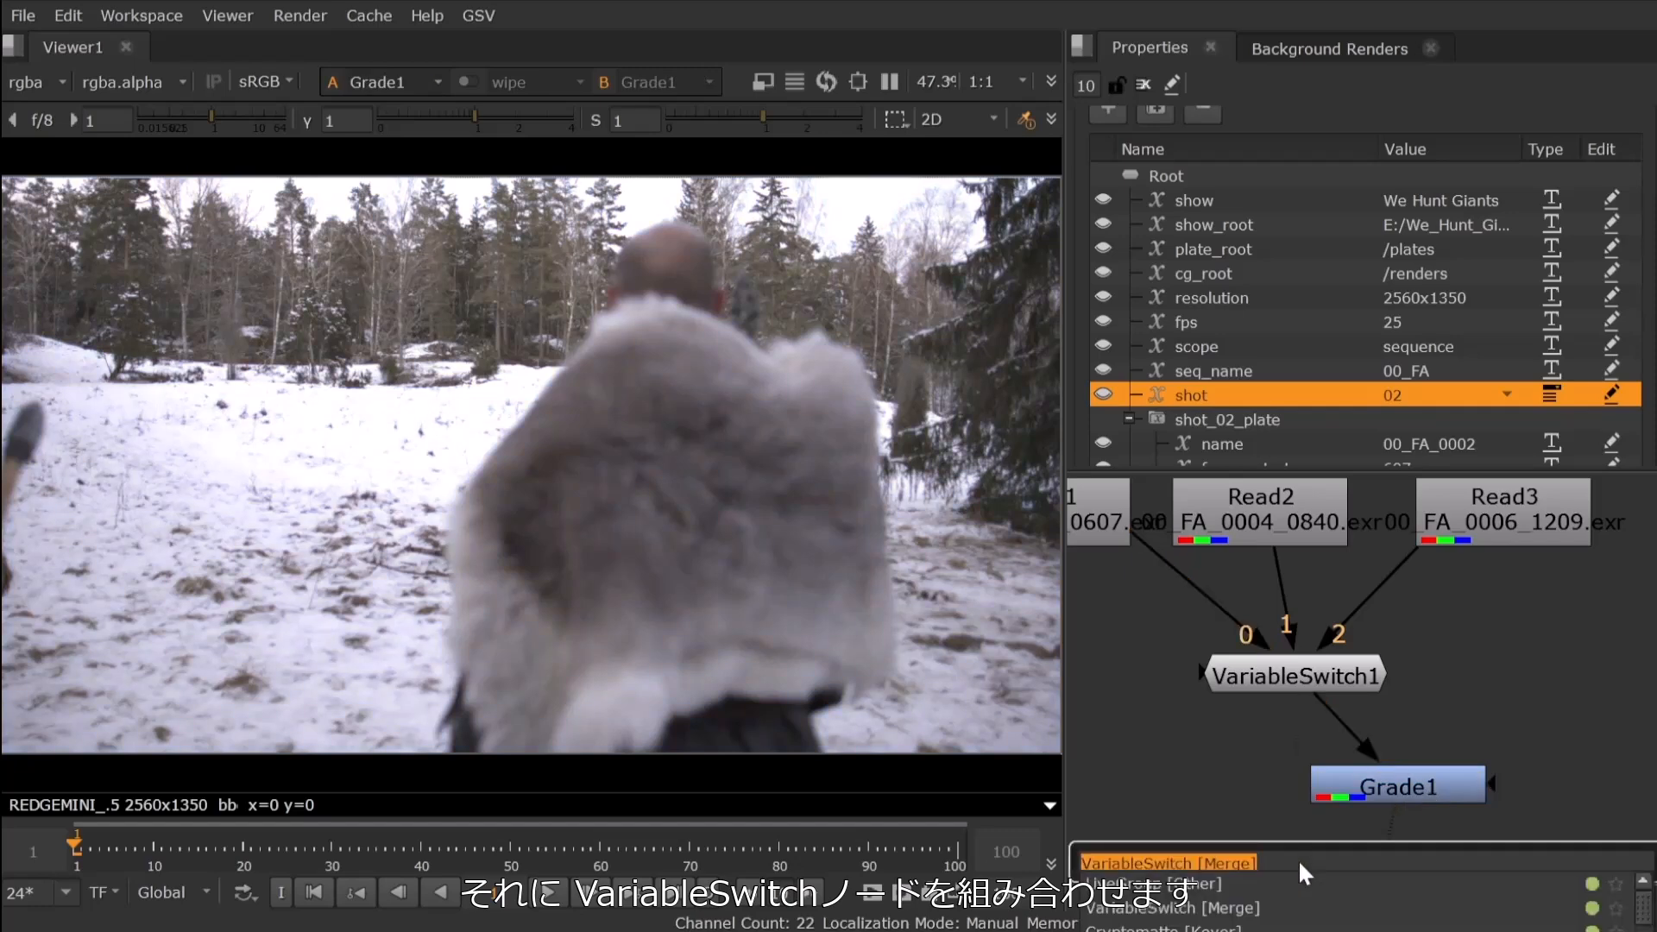
{"action": "key", "text": "Return"}
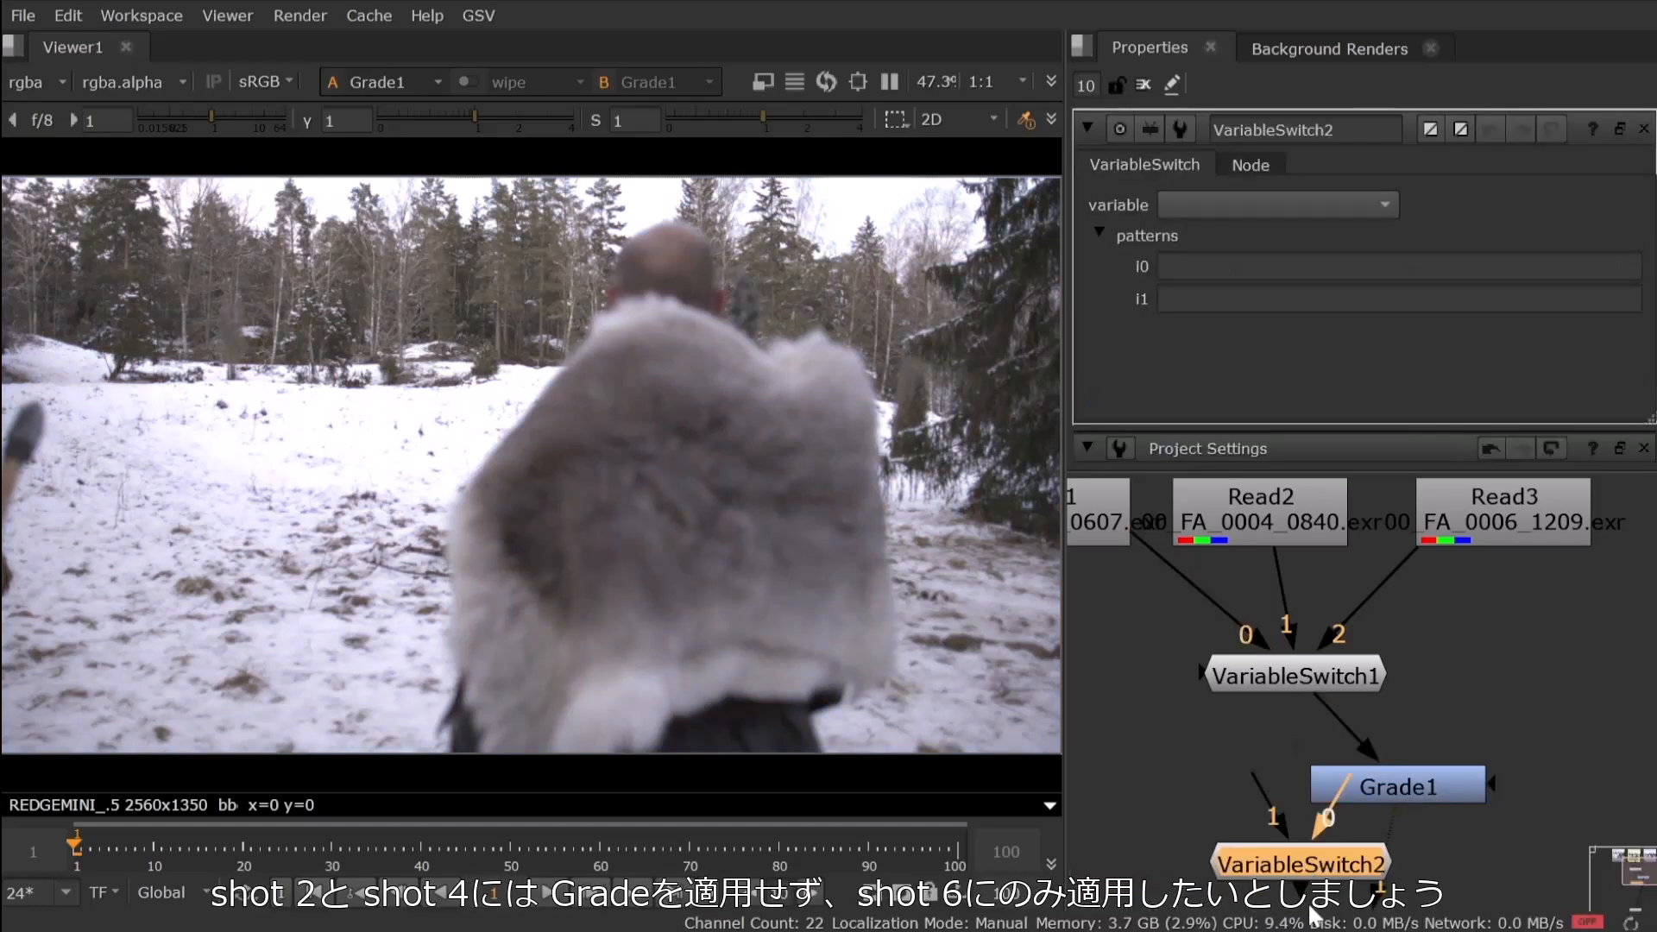
Arrange Grade1 and VariableSwitch2, connecting VariableSwitch1 directly to VariableSwitch2's input 0 and Grade1 to its input 1.
{"action": "left_click_drag", "start_coordinate": [1355, 867], "coordinate": [1383, 887]}
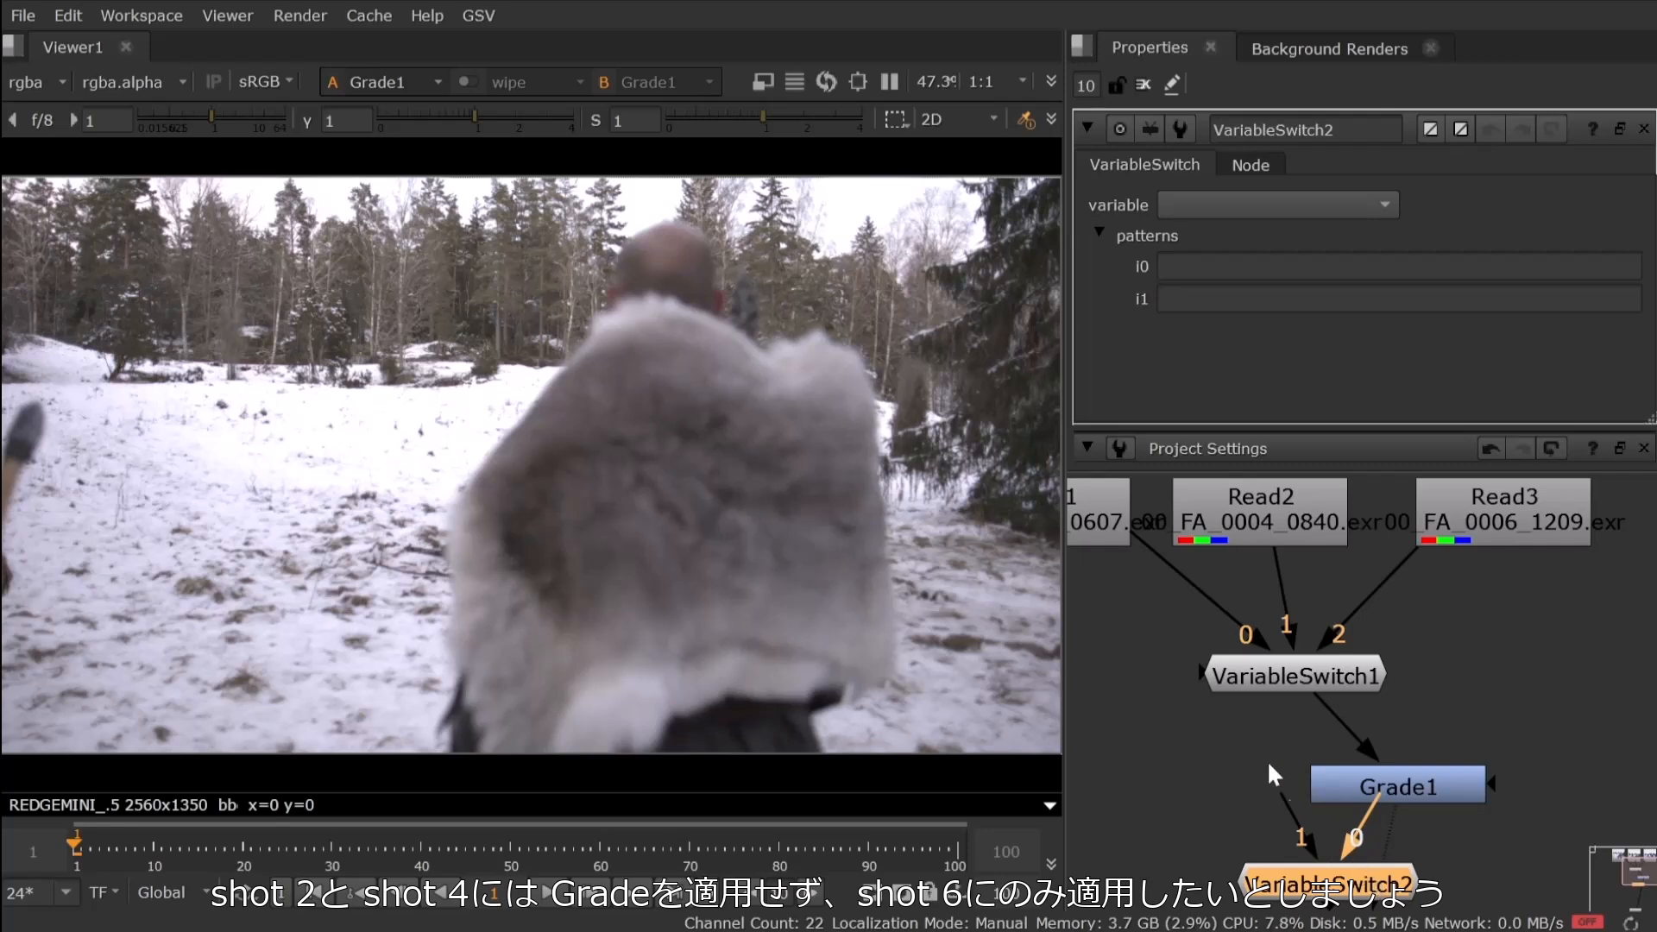
{"action": "left_click_drag", "start_coordinate": [1374, 783], "coordinate": [1418, 775]}
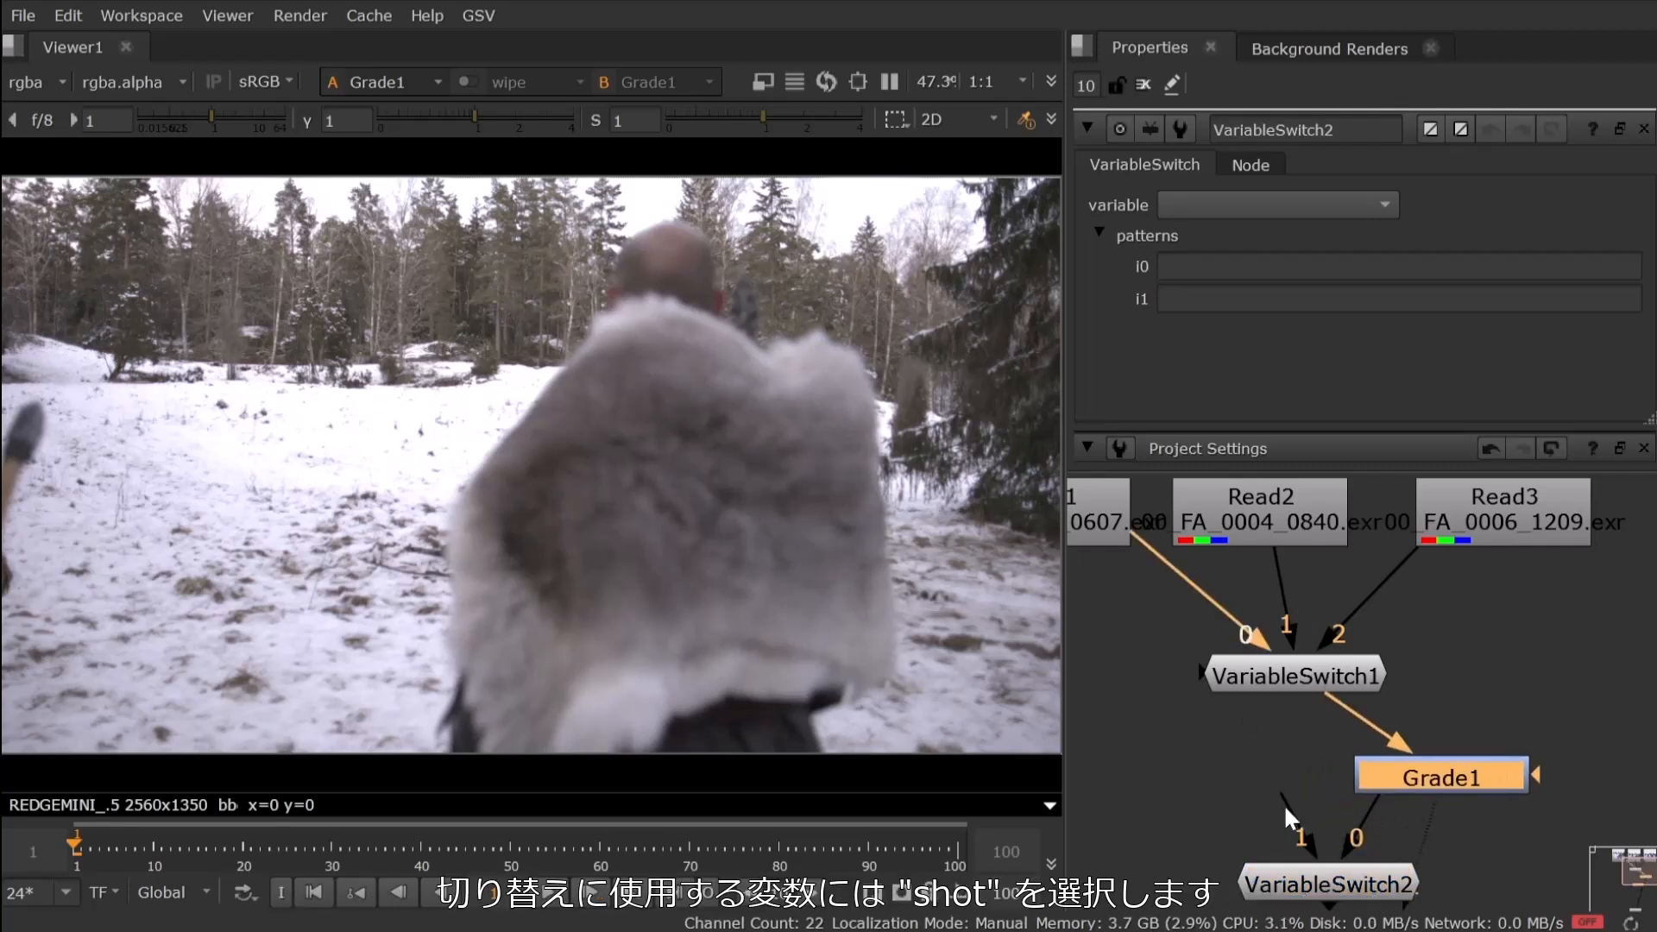
{"action": "left_click_drag", "start_coordinate": [1296, 811], "coordinate": [1457, 777]}
{"action": "left_click_drag", "start_coordinate": [1364, 803], "coordinate": [1259, 675]}
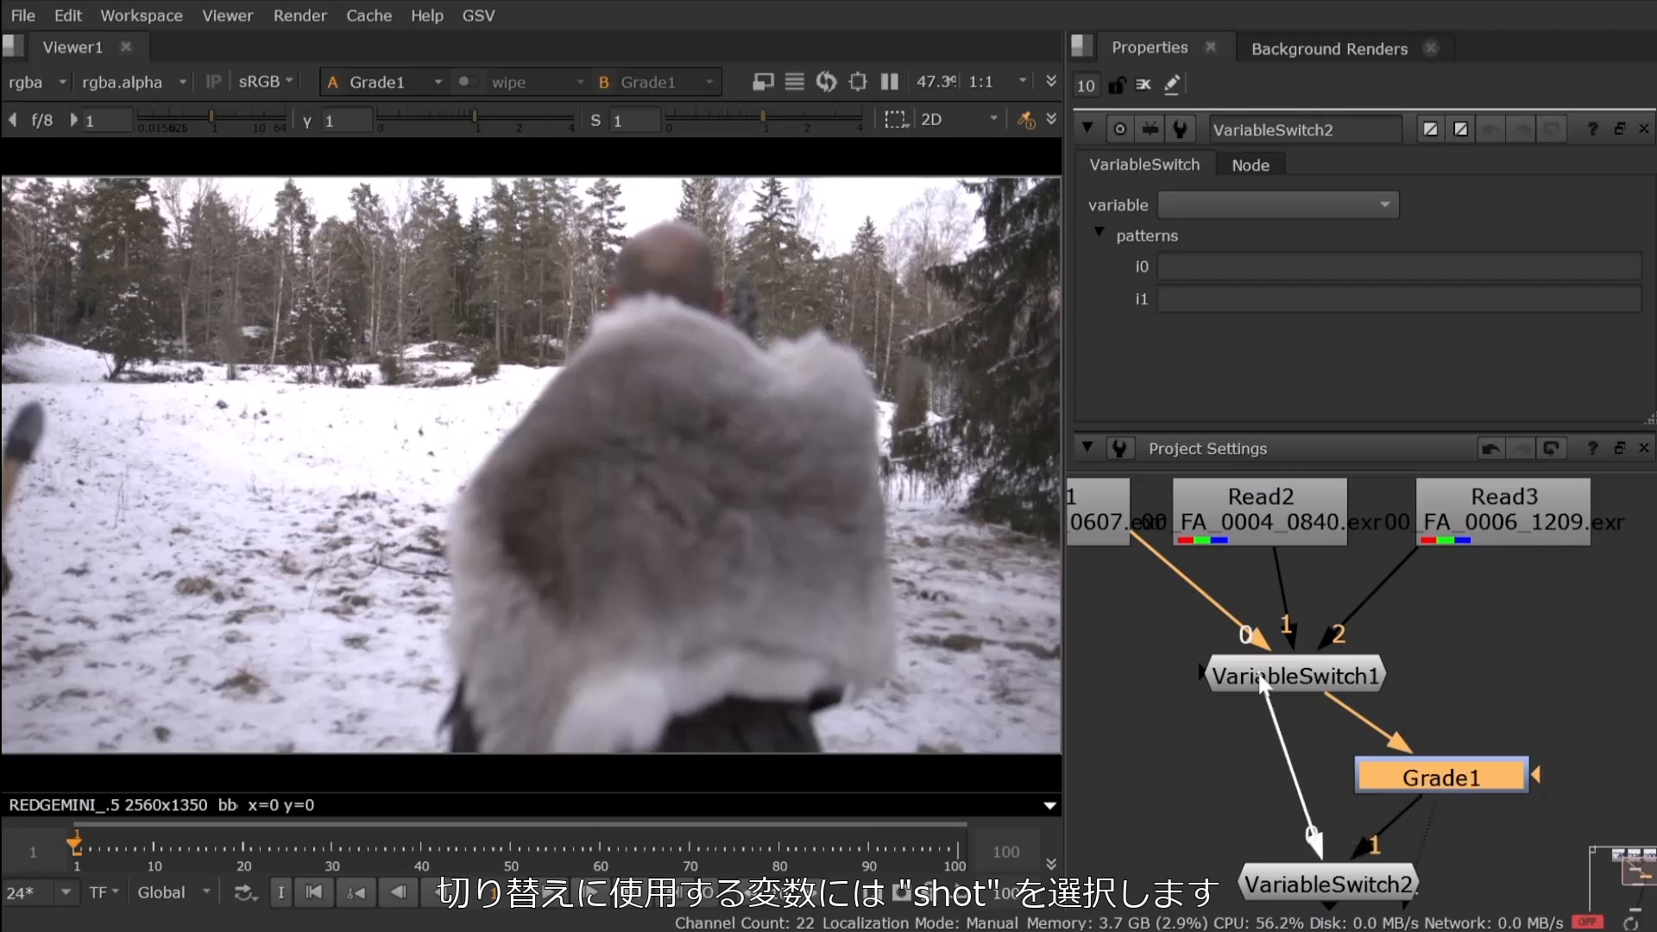
Drive VariableSwitch2 with the shot variable, using pattern "02 04" for i0 and 06 for i1.
{"action": "left_click", "coordinate": [1242, 207]}
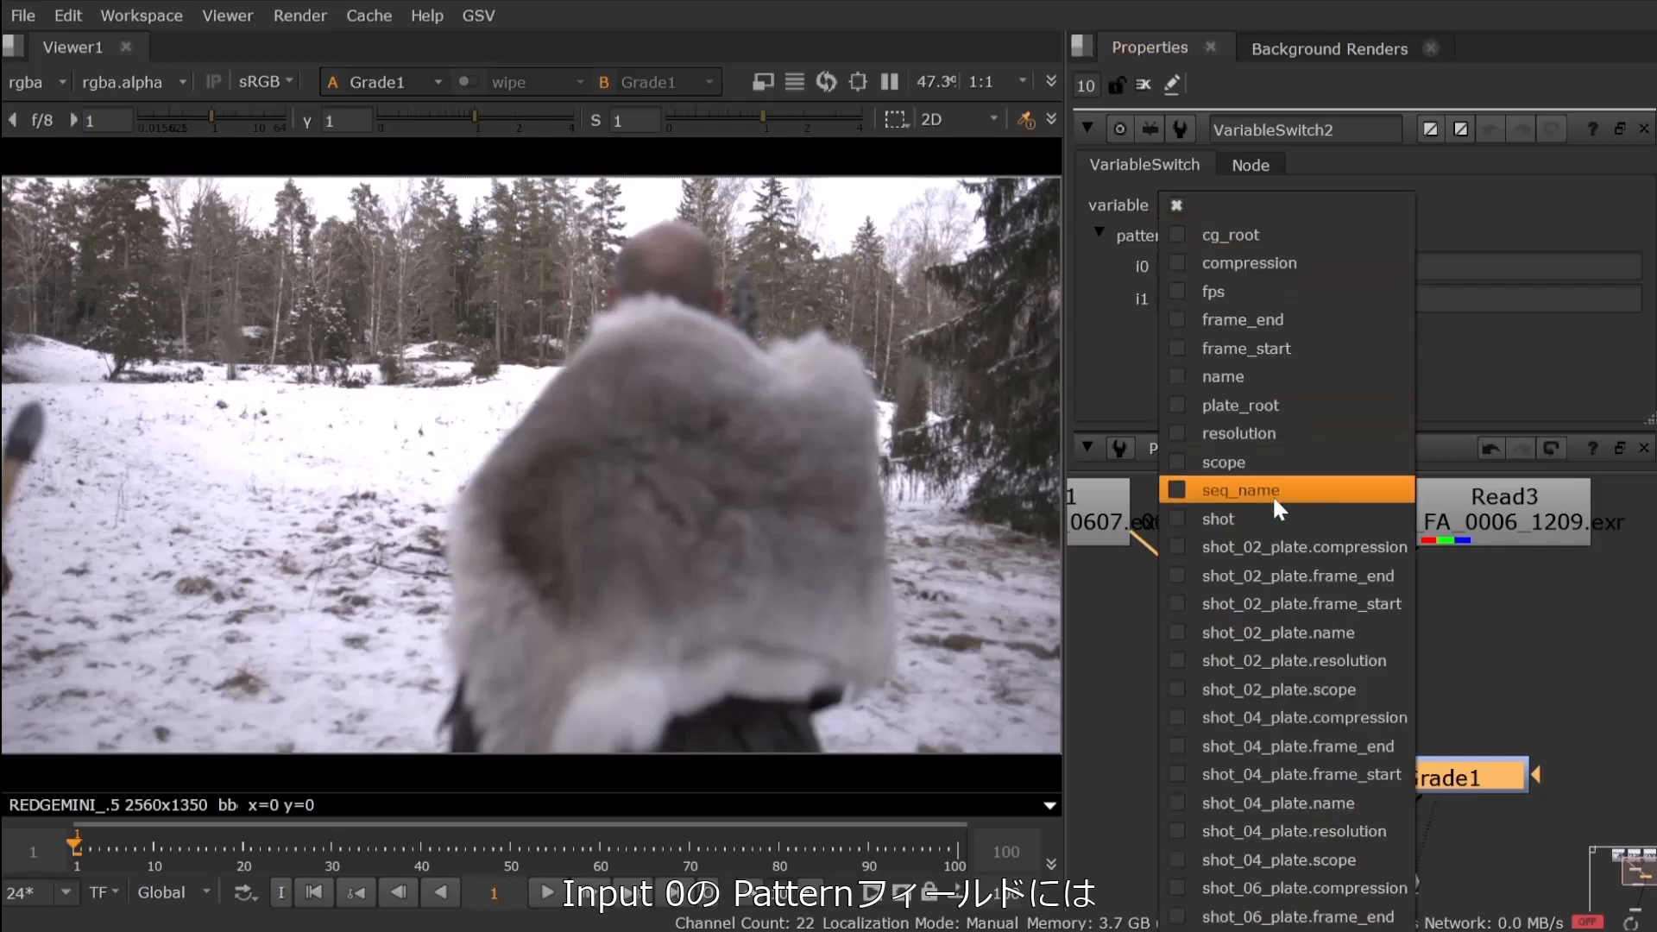
{"action": "left_click", "coordinate": [1276, 519]}
{"action": "left_click", "coordinate": [1260, 266]}
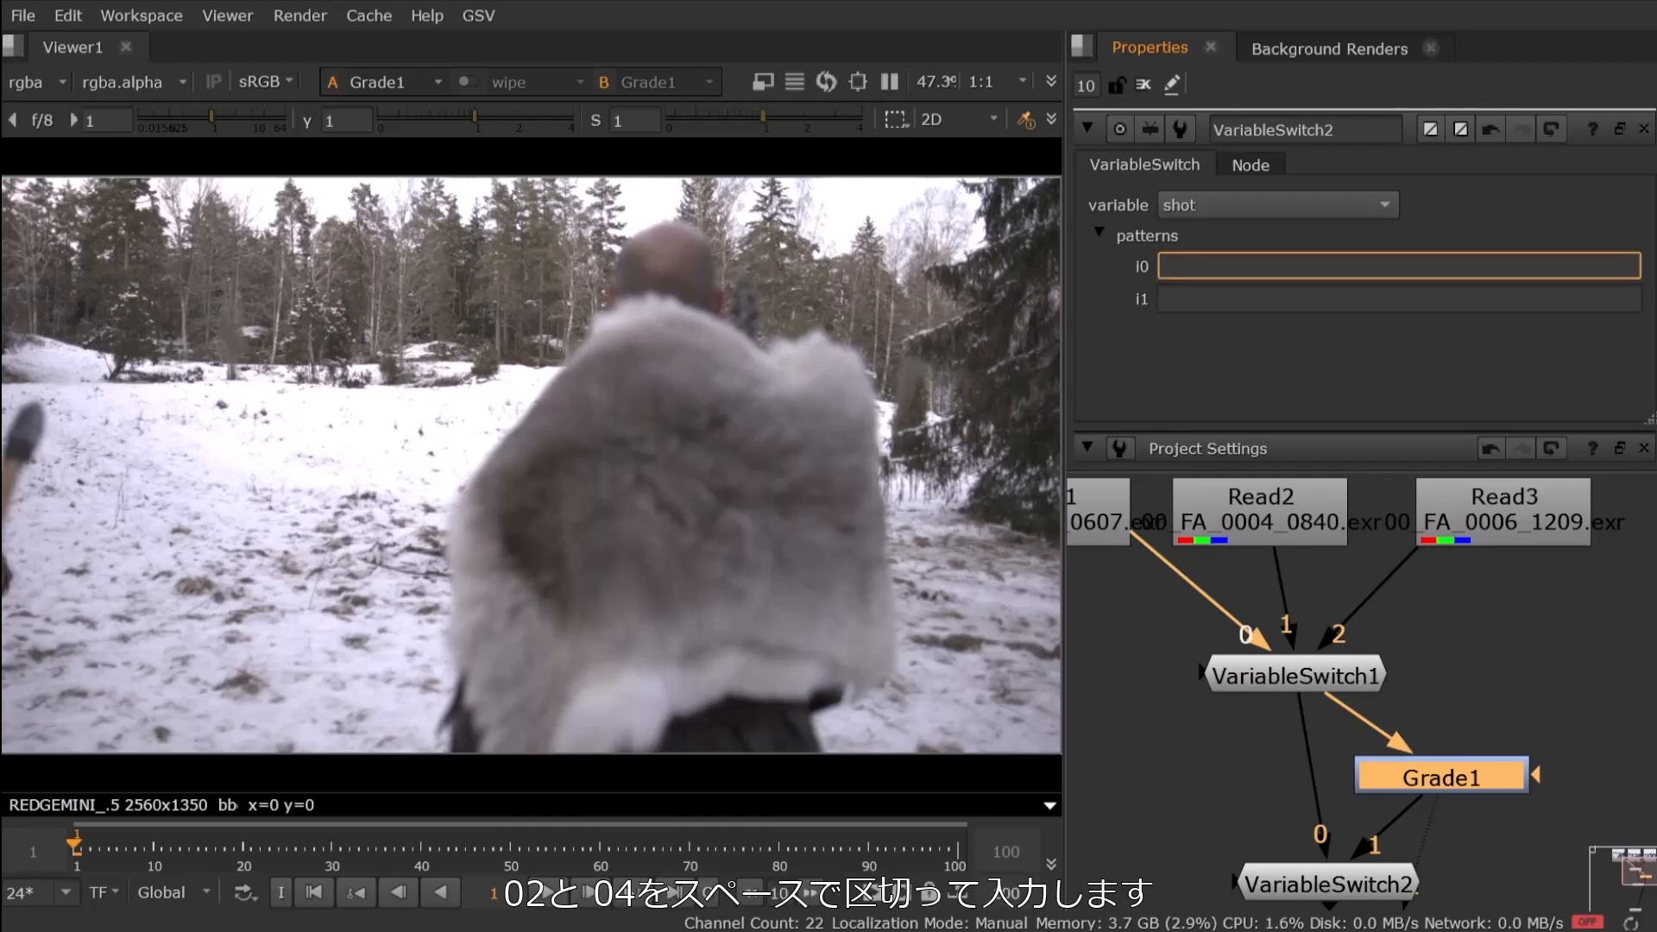
{"action": "type", "text": "02 04"}
{"action": "left_click", "coordinate": [1224, 299]}
{"action": "type", "text": "06"}
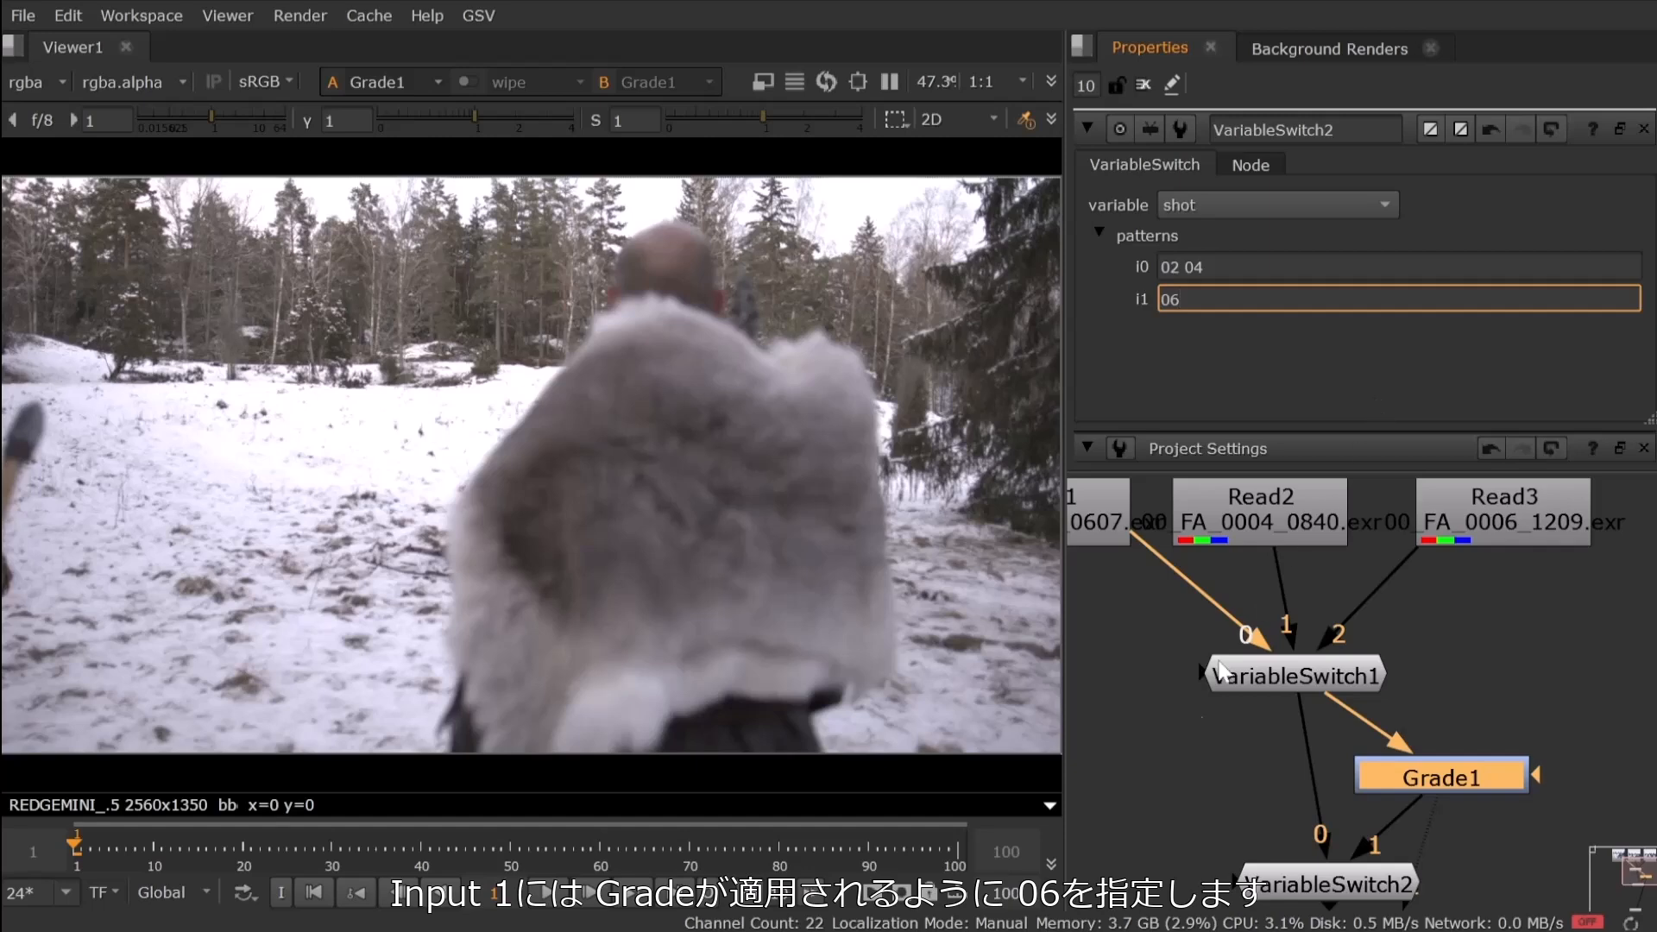
{"action": "left_click", "coordinate": [1164, 766]}
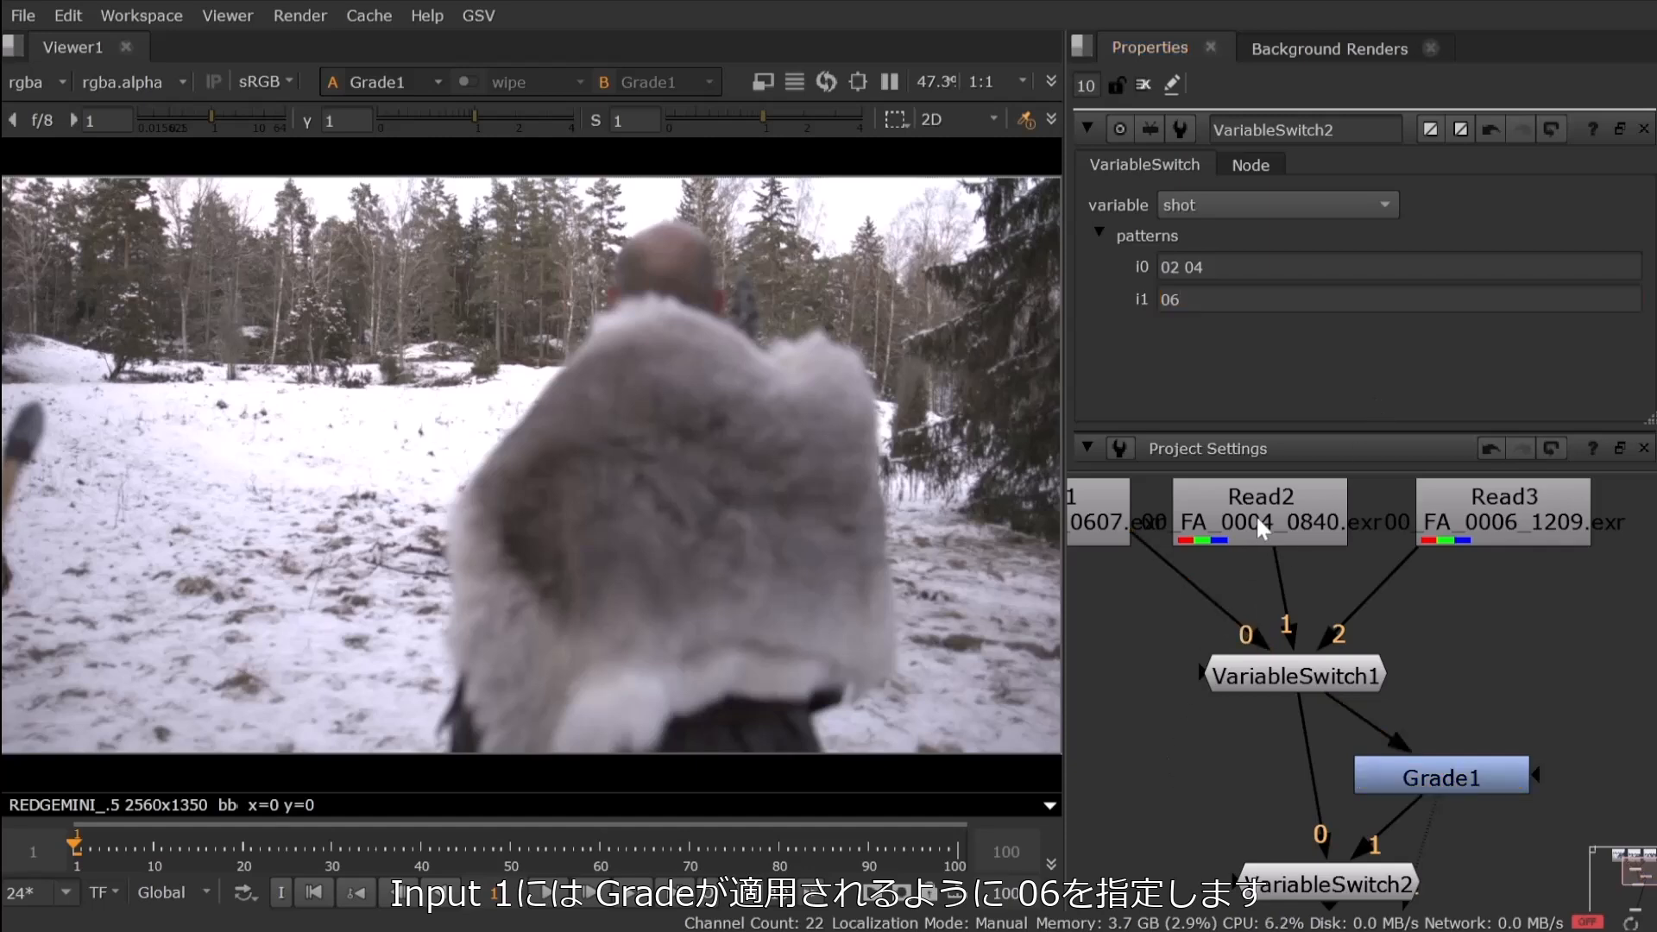
Show VariableSwitch2's output in the viewer with the project variables at hand.
{"action": "scroll", "coordinate": [1435, 210], "scroll_direction": "down", "scroll_amount": 4}
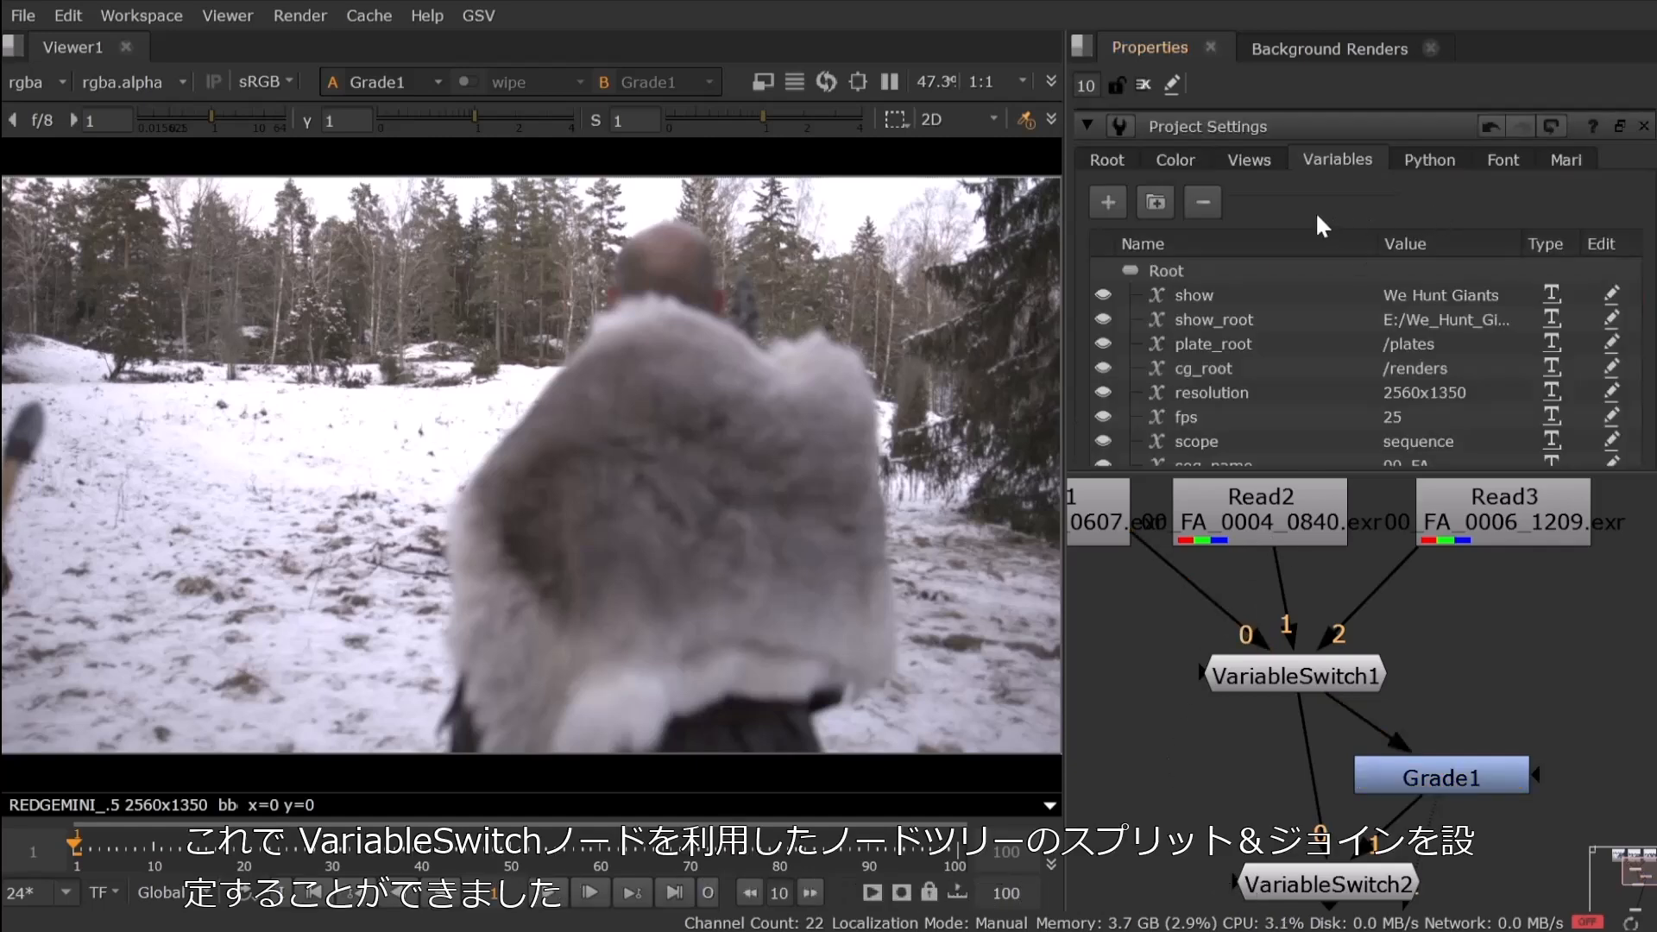
{"action": "scroll", "coordinate": [1353, 276], "scroll_direction": "down", "scroll_amount": 2}
{"action": "middle_click_drag", "start_coordinate": [1218, 826], "coordinate": [1202, 683]}
{"action": "left_click", "coordinate": [1271, 743]}
{"action": "key", "text": "1"}
Switch the shot variable through 04, 06, 02, 04 and 06 to compare the ungraded and graded branches.
{"action": "left_click", "coordinate": [1445, 321]}
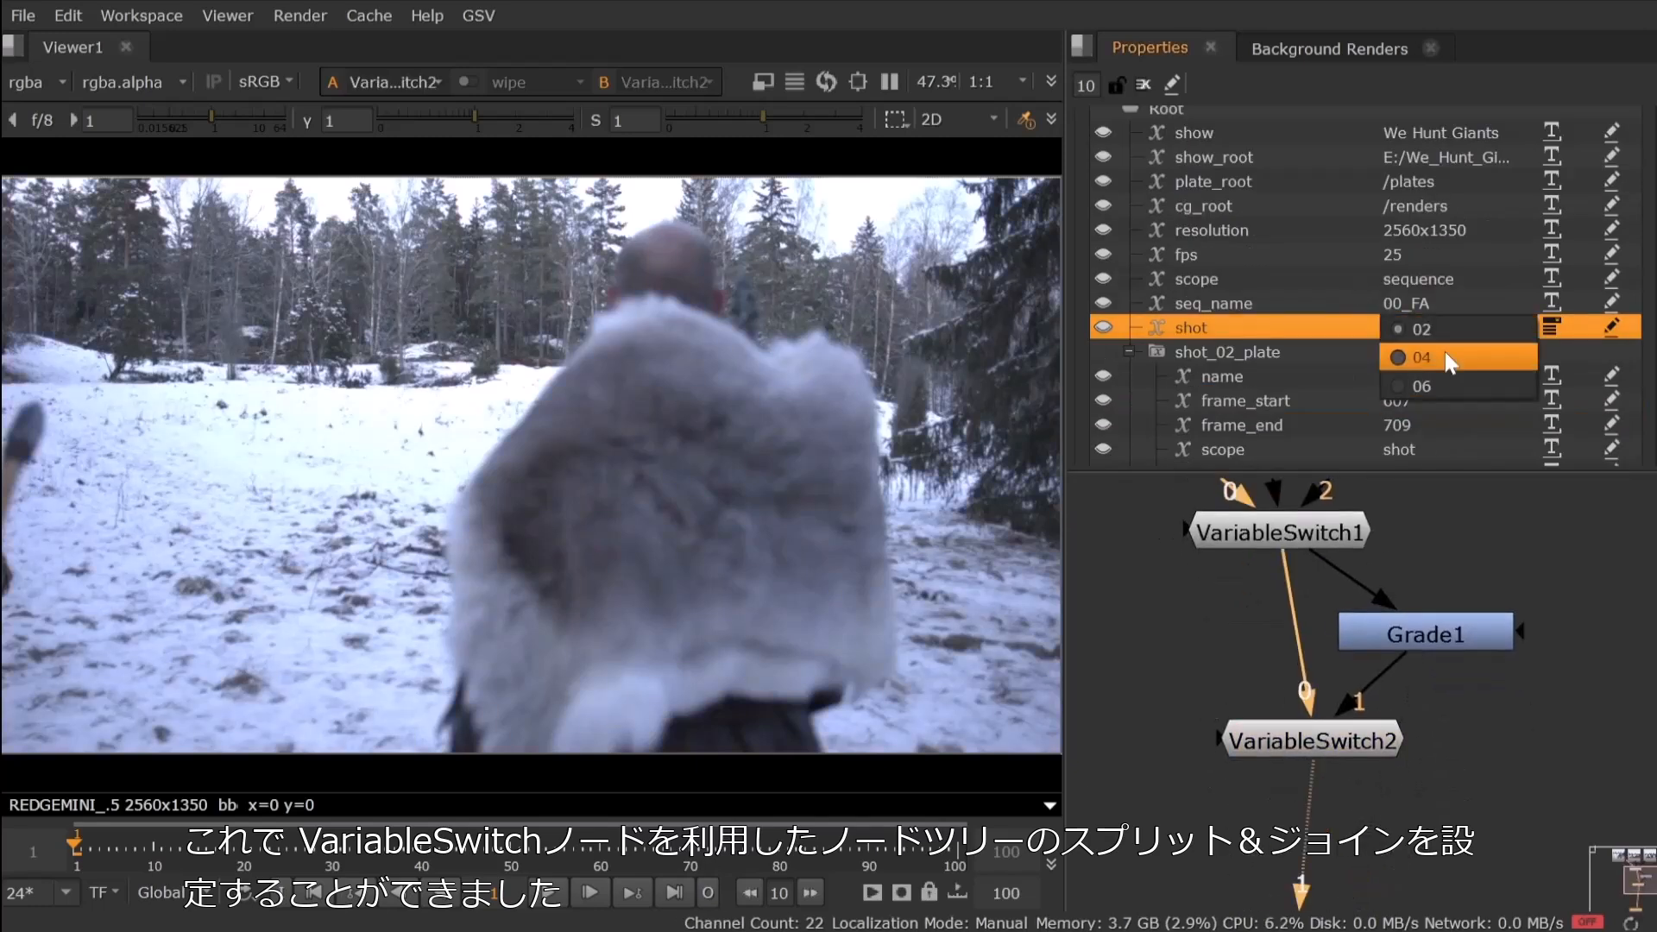
{"action": "left_click", "coordinate": [1447, 357]}
{"action": "left_click", "coordinate": [1447, 332]}
{"action": "left_click", "coordinate": [1441, 384]}
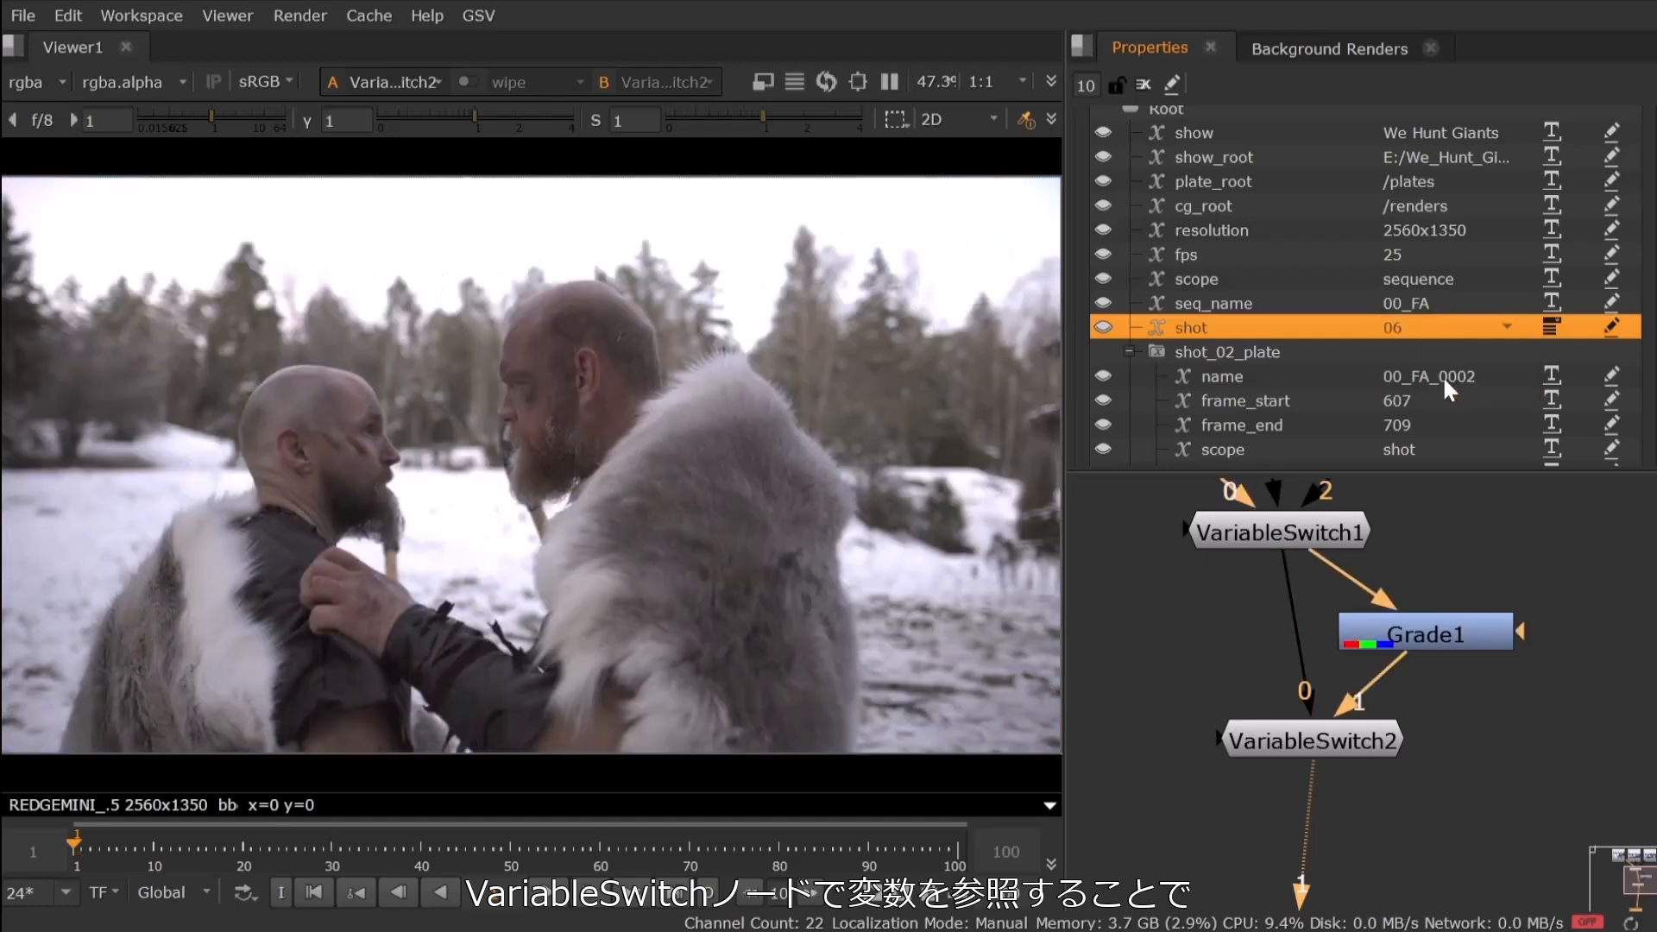
{"action": "left_click", "coordinate": [1447, 335]}
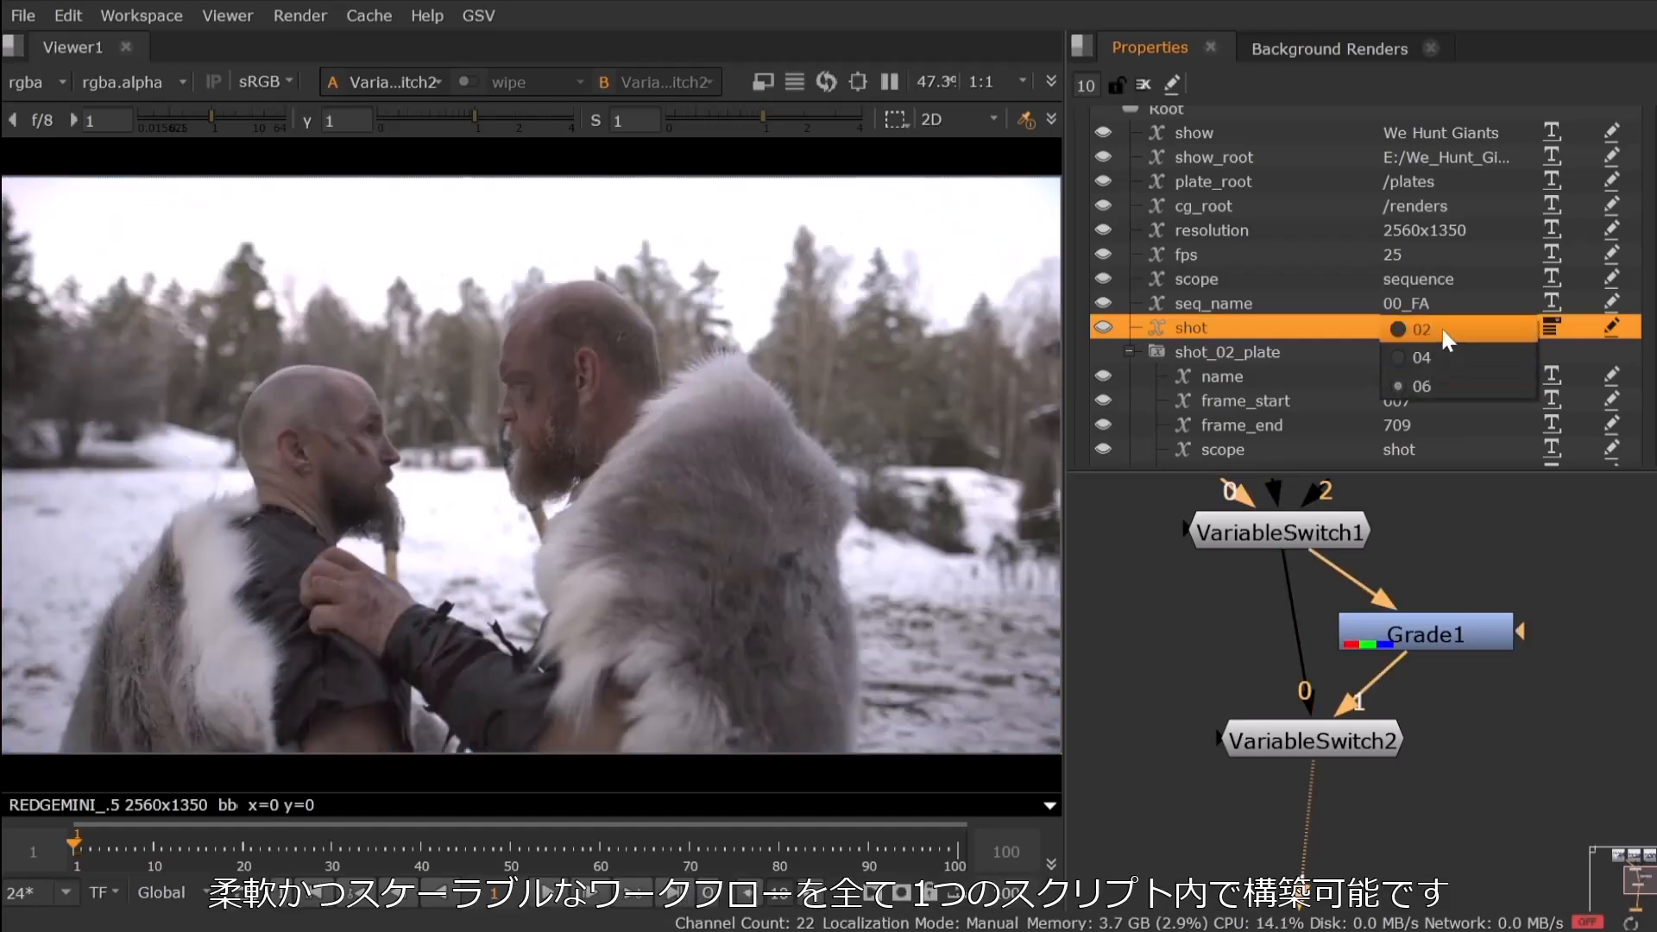
{"action": "left_click", "coordinate": [1447, 343]}
{"action": "left_click", "coordinate": [1447, 332]}
{"action": "left_click", "coordinate": [1443, 354]}
{"action": "left_click", "coordinate": [1441, 328]}
{"action": "left_click", "coordinate": [1447, 388]}
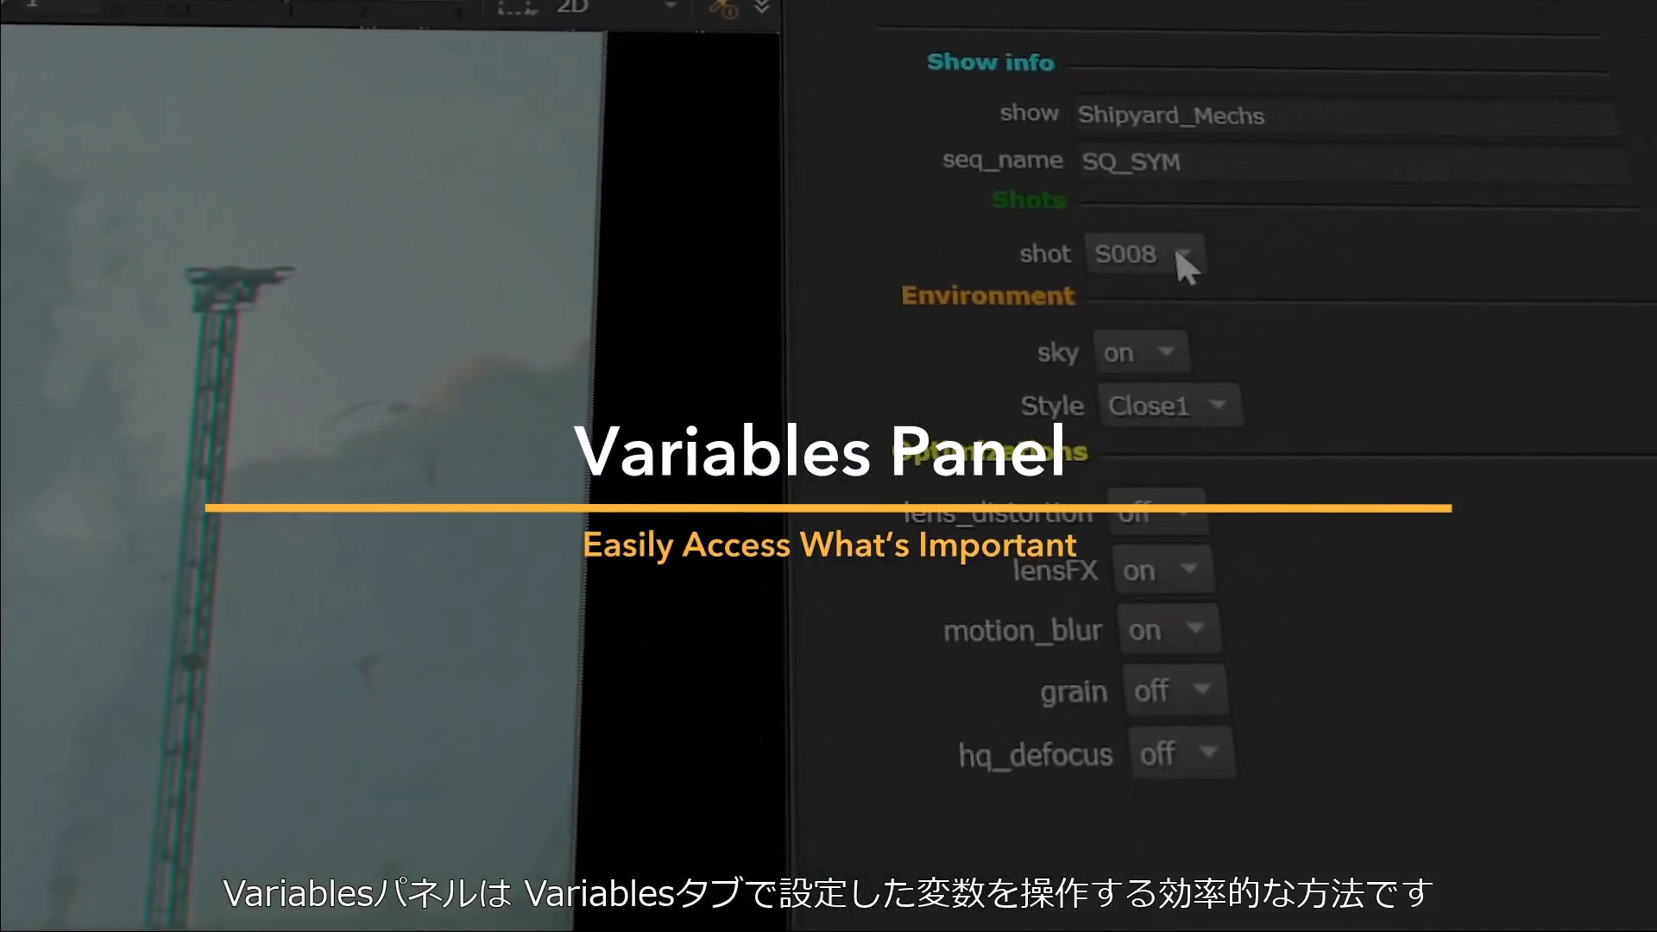
Set the Shipyard_Mechs project's shot to S009 and turn its sky off among the custom variables.
{"action": "left_click", "coordinate": [1386, 256]}
{"action": "left_click", "coordinate": [1186, 304]}
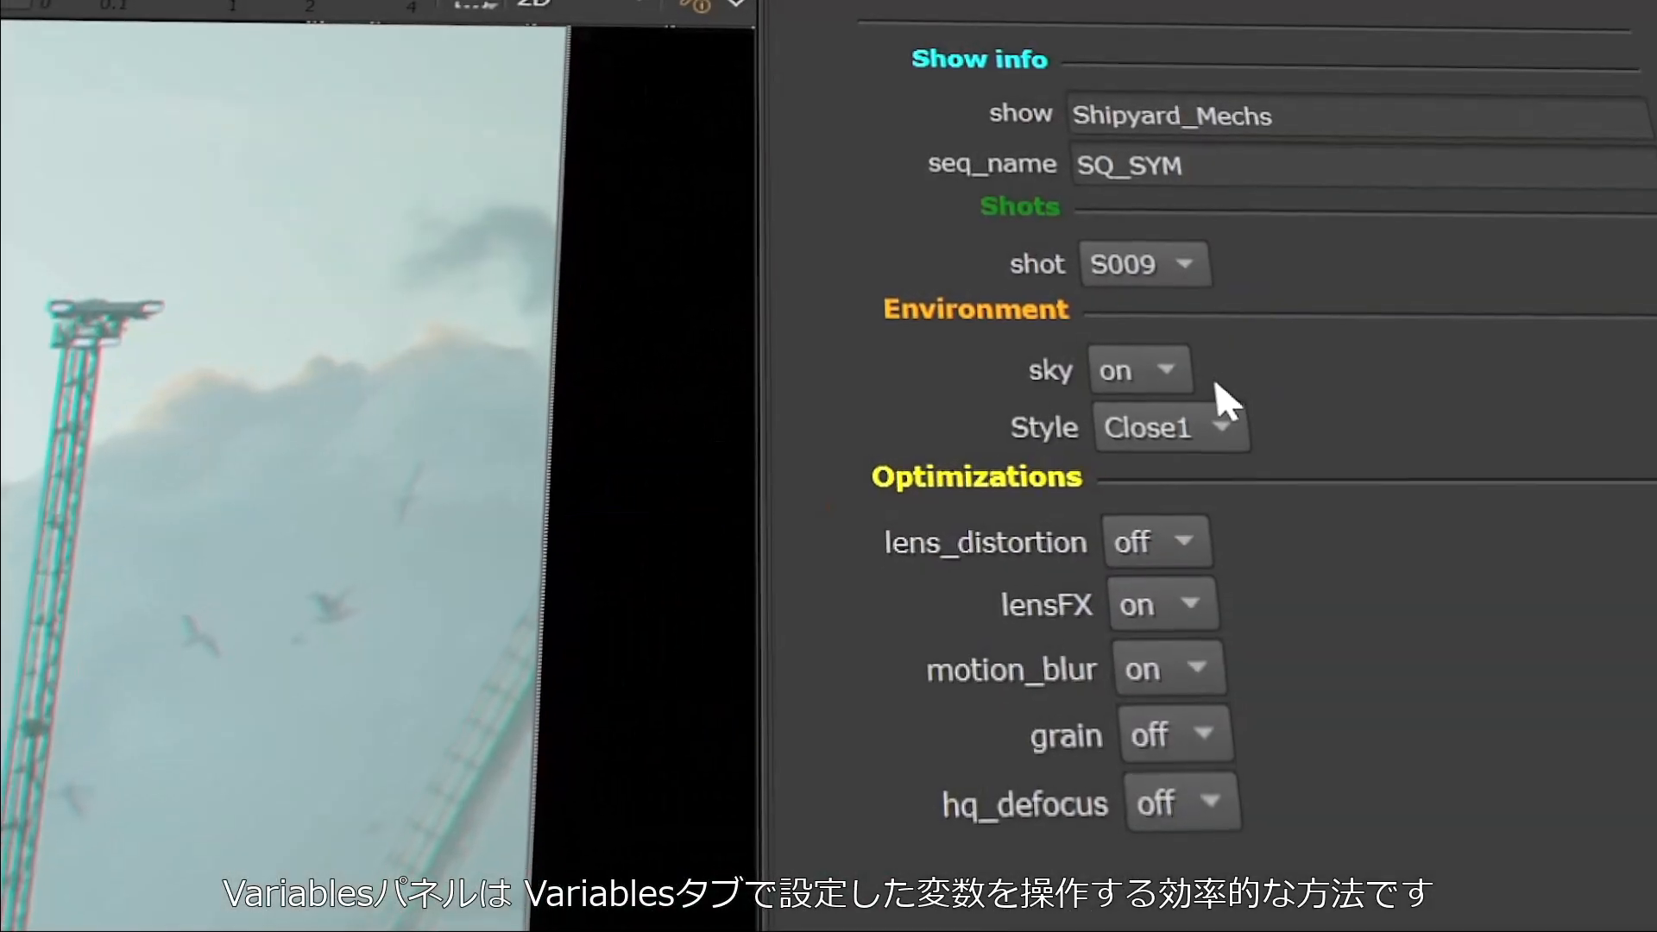
{"action": "left_click", "coordinate": [1130, 359]}
{"action": "left_click", "coordinate": [1189, 444]}
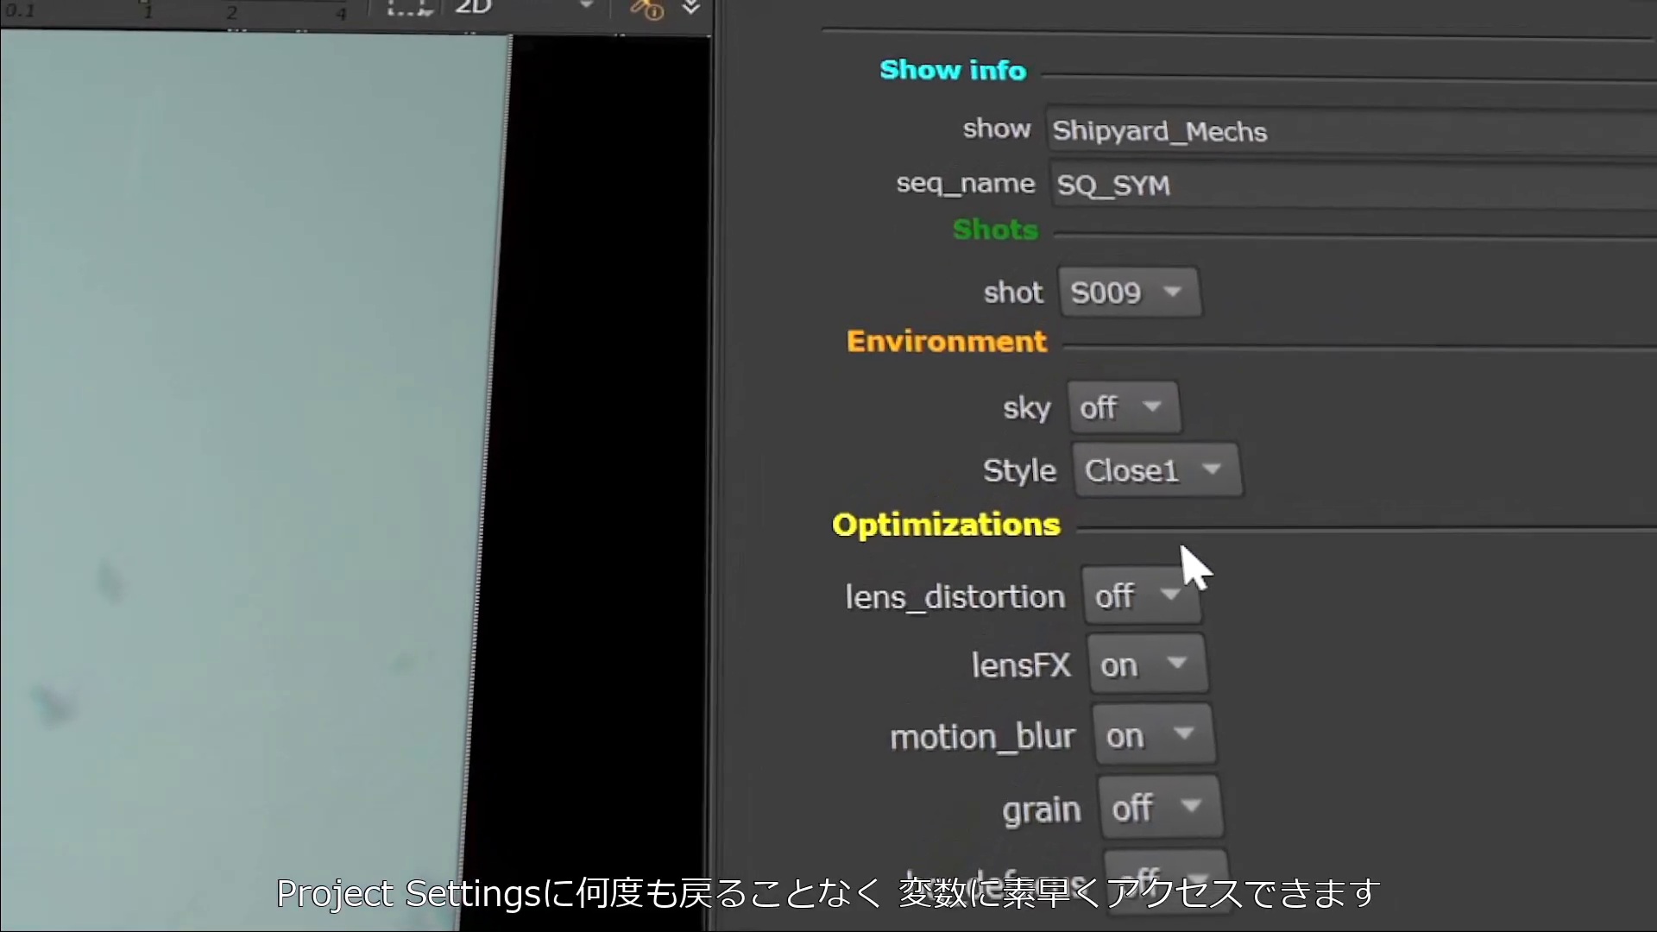
{"action": "left_click", "coordinate": [1178, 567]}
{"action": "left_click", "coordinate": [1122, 566]}
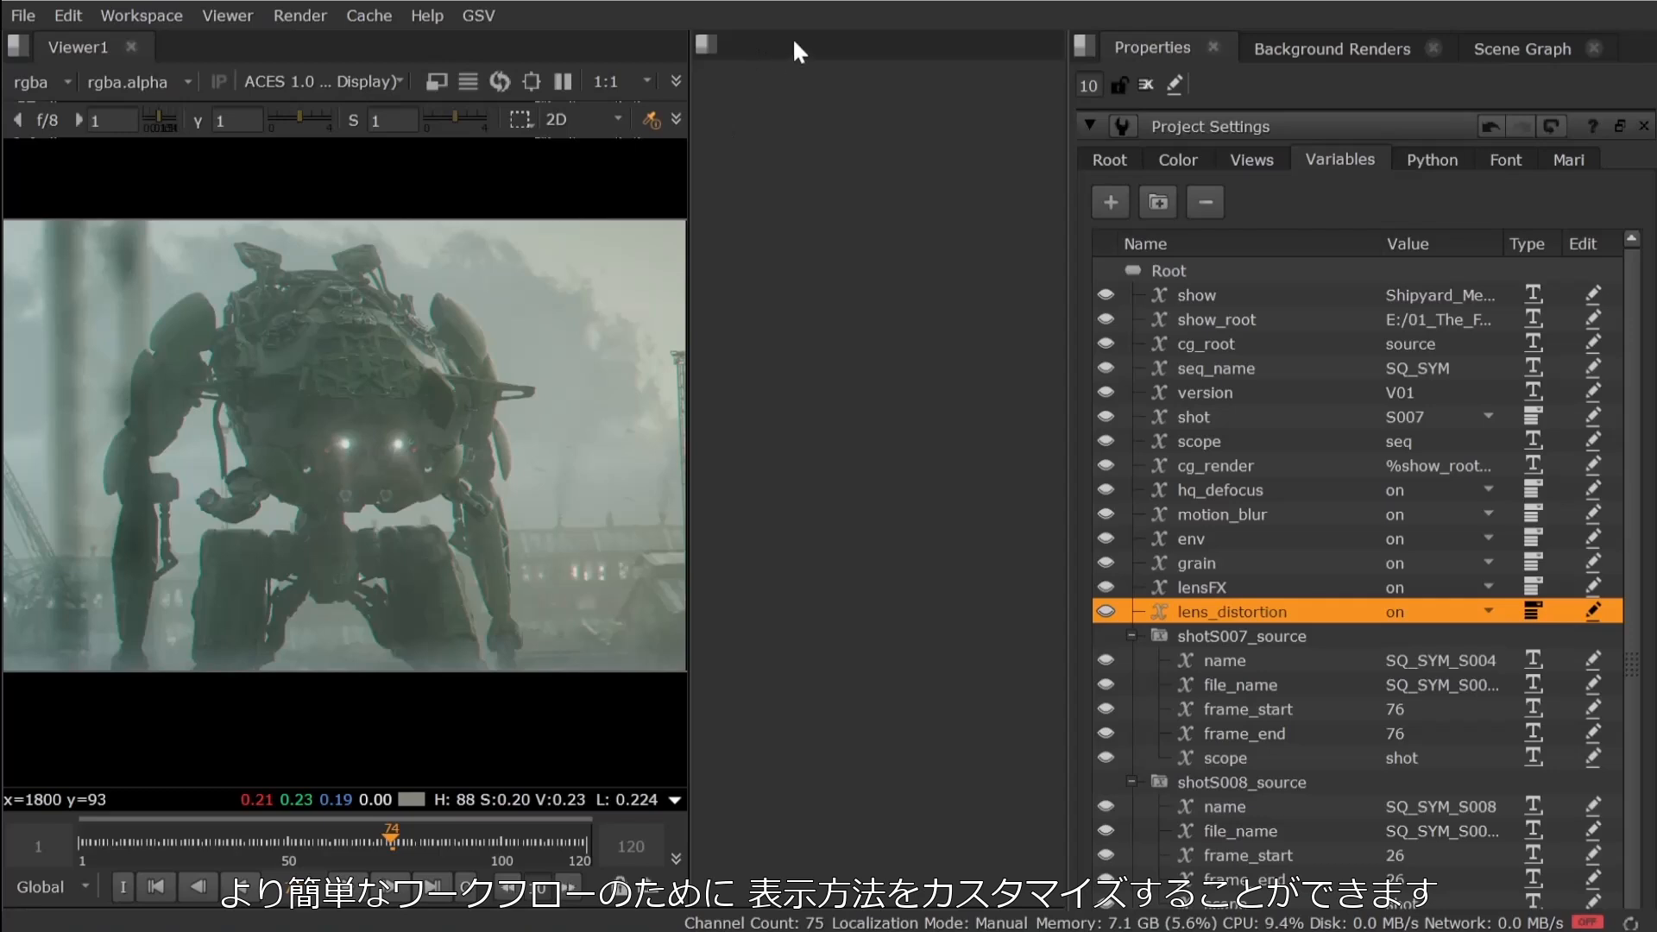
Add a Variables panel to the empty pane and expose the show, seq_name and shot variables in it.
{"action": "right_click", "coordinate": [794, 43]}
{"action": "mouse_move", "coordinate": [861, 289]}
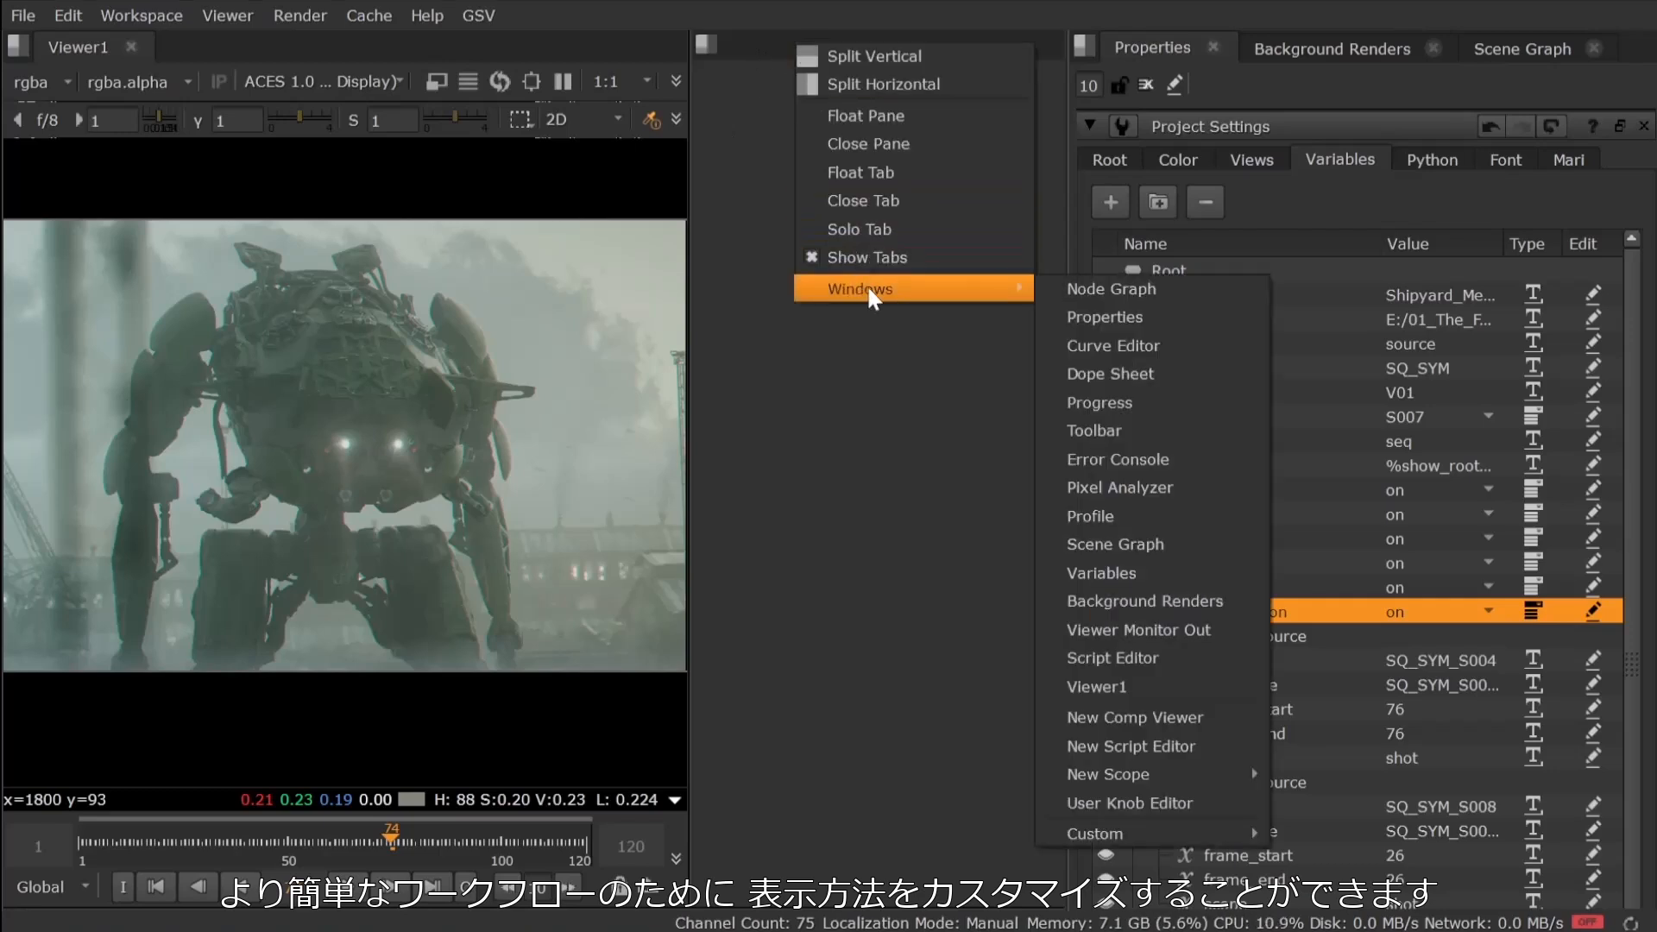
{"action": "left_click", "coordinate": [1125, 571]}
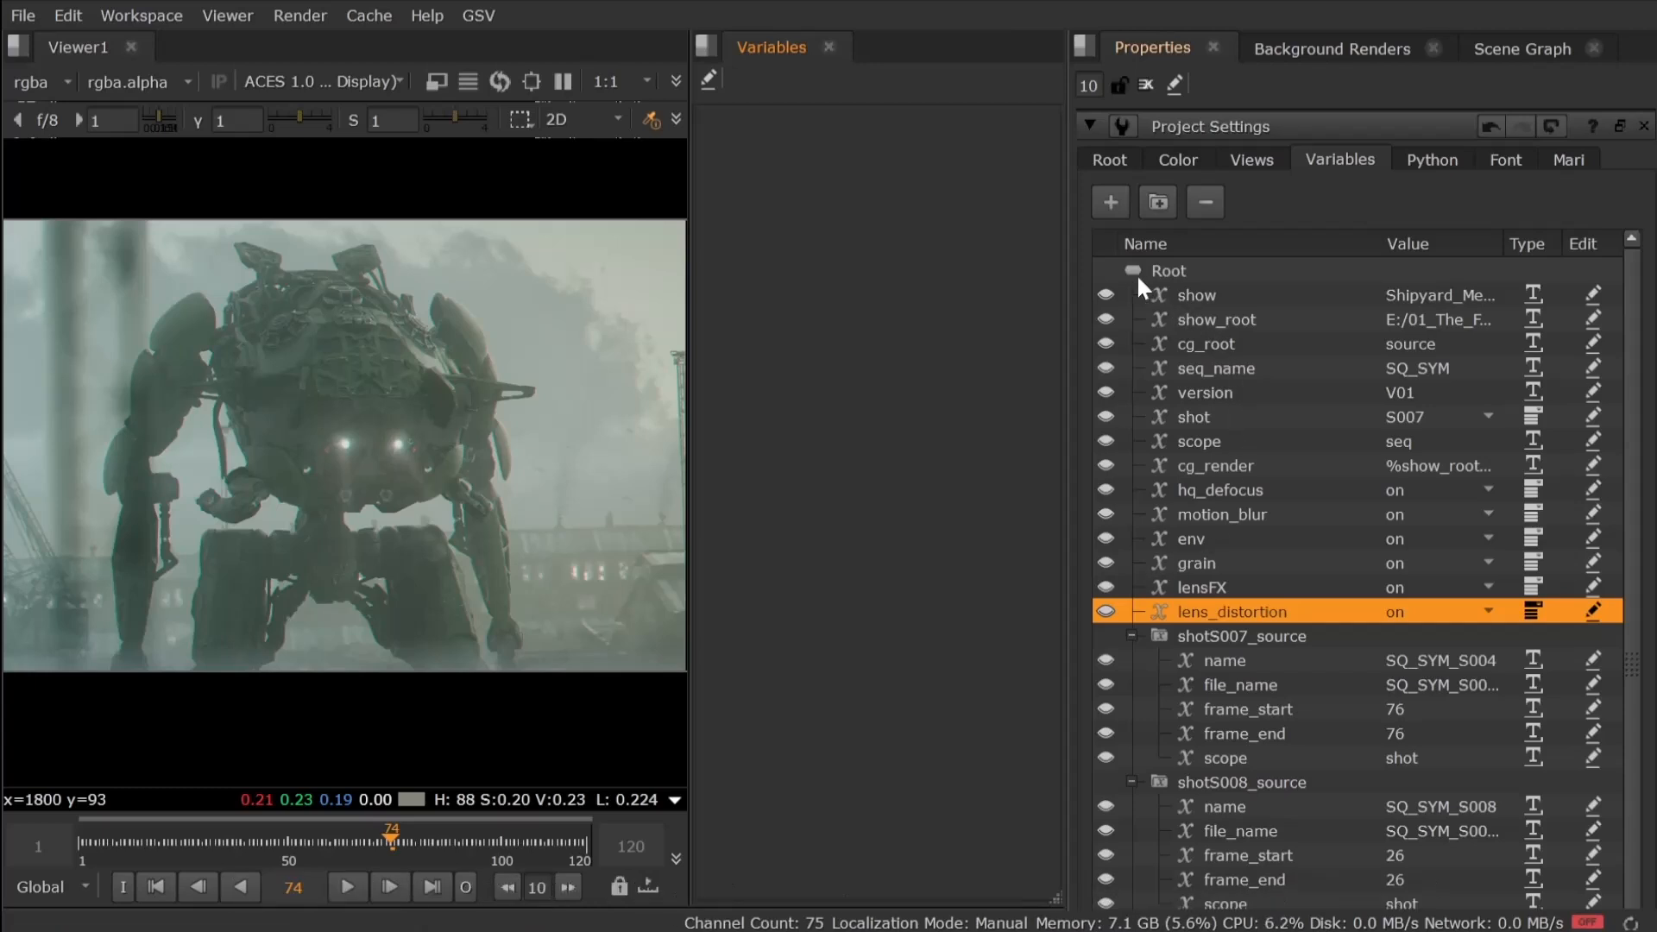
{"action": "left_click", "coordinate": [1103, 295]}
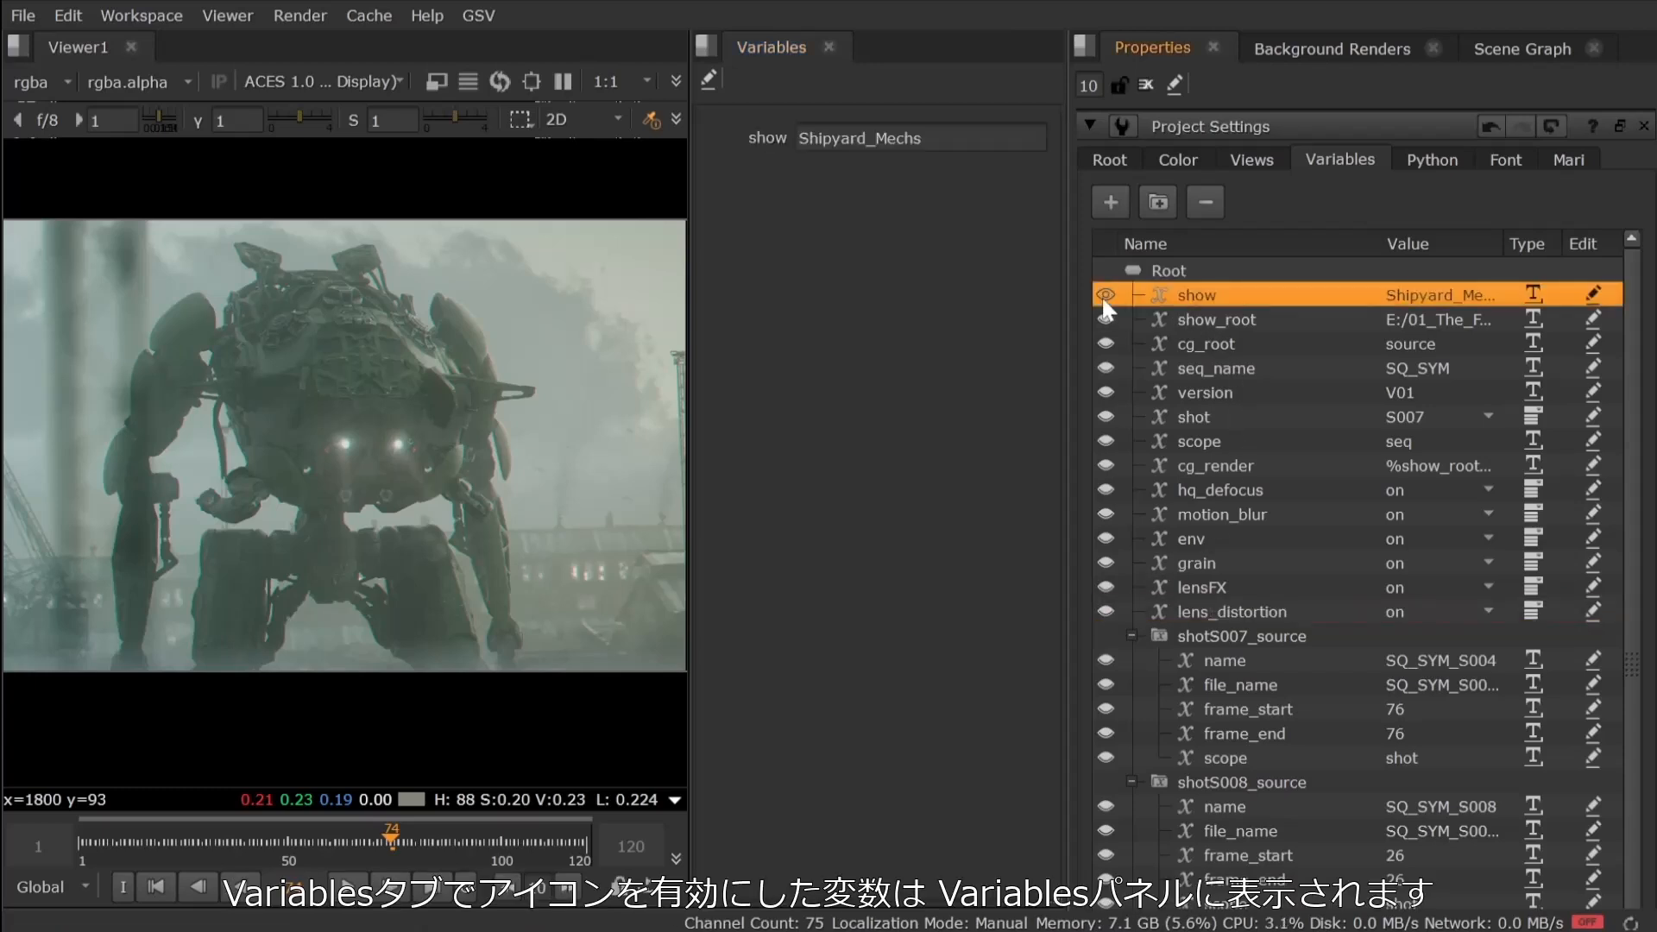
{"action": "left_click", "coordinate": [1107, 367]}
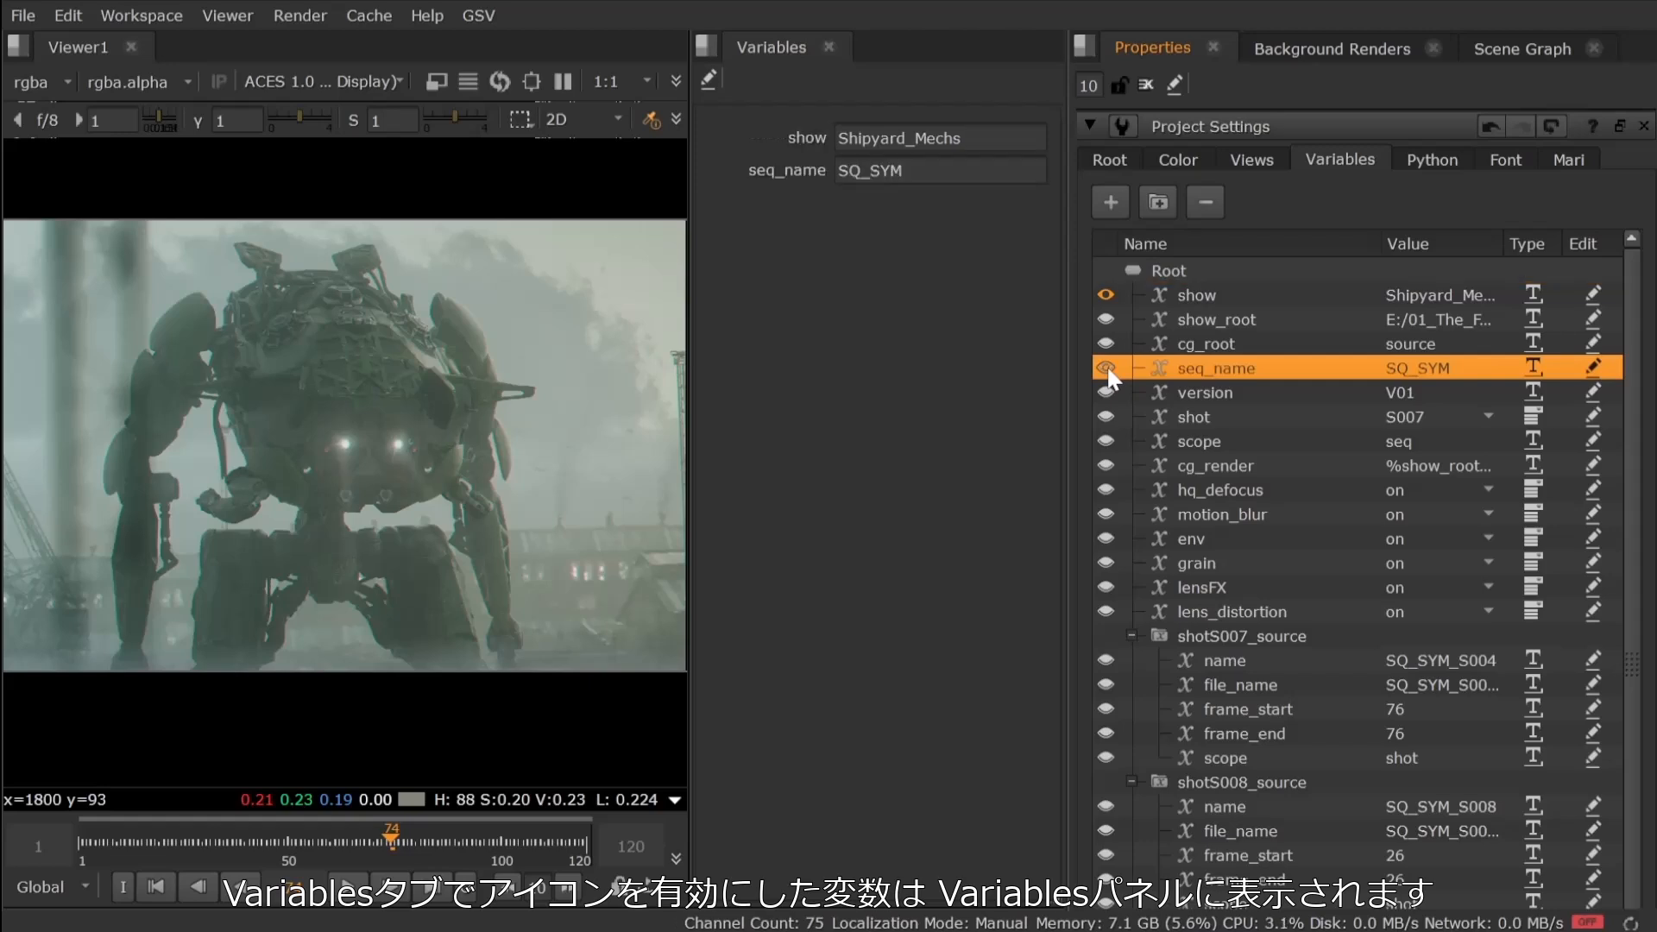
{"action": "left_click", "coordinate": [1107, 418]}
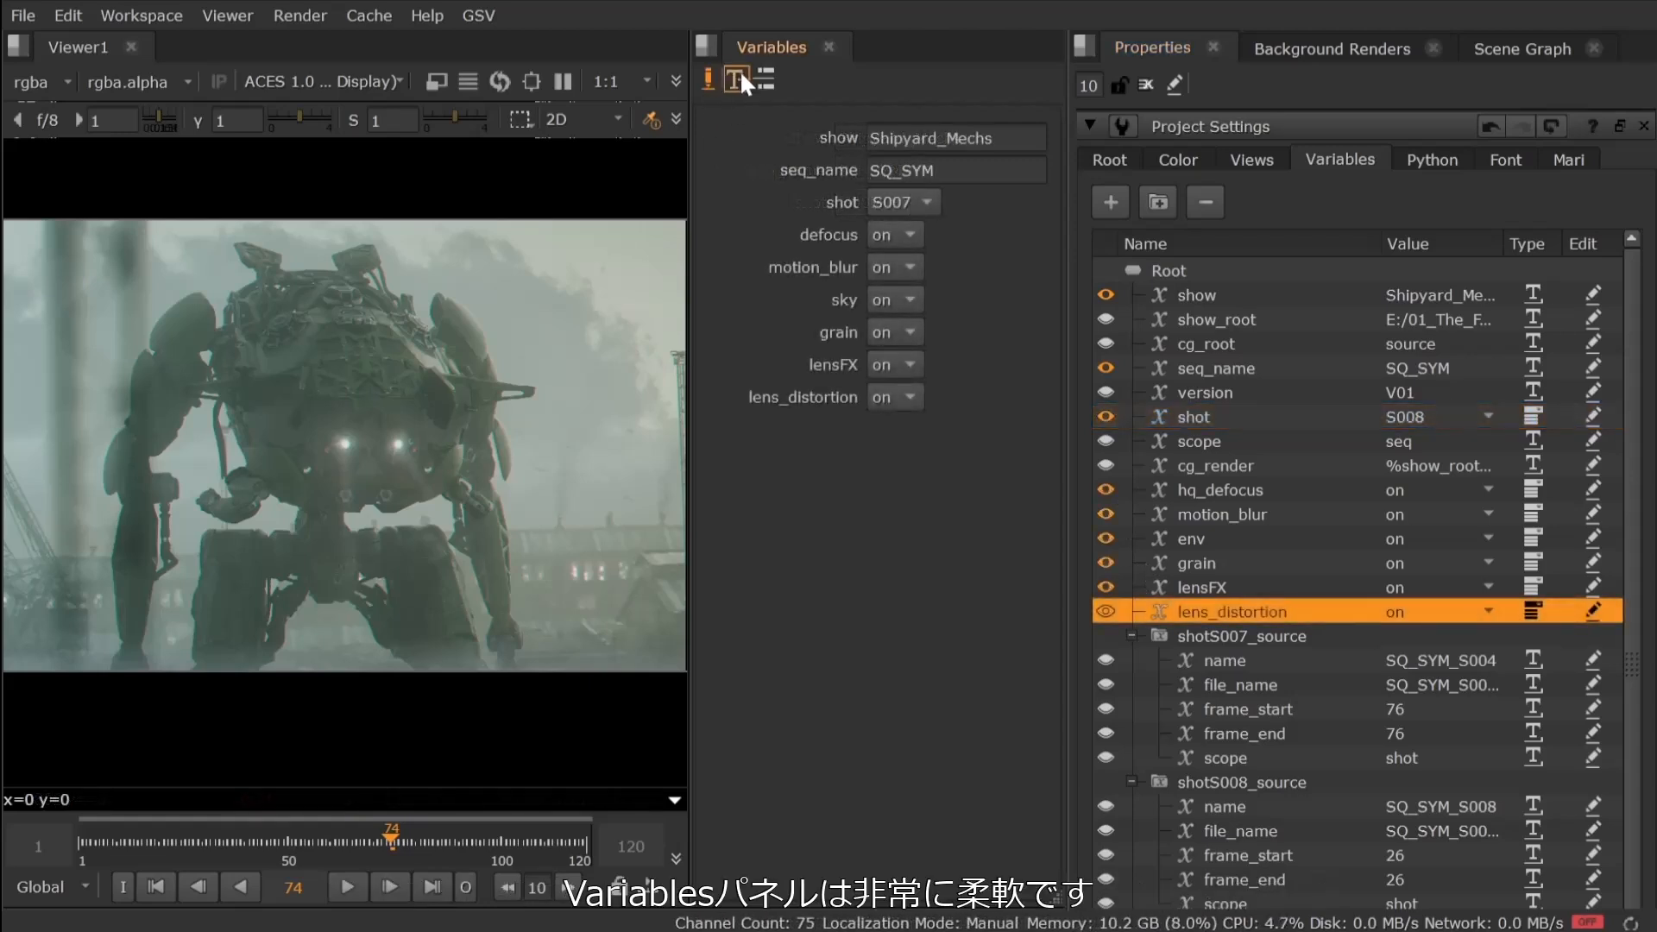
Organize the Variables panel with text headings and divider lines, and label the text_1 heading Optimizations in yellow.
{"action": "left_click_drag", "start_coordinate": [739, 70], "coordinate": [872, 134]}
{"action": "left_click_drag", "start_coordinate": [763, 77], "coordinate": [789, 285]}
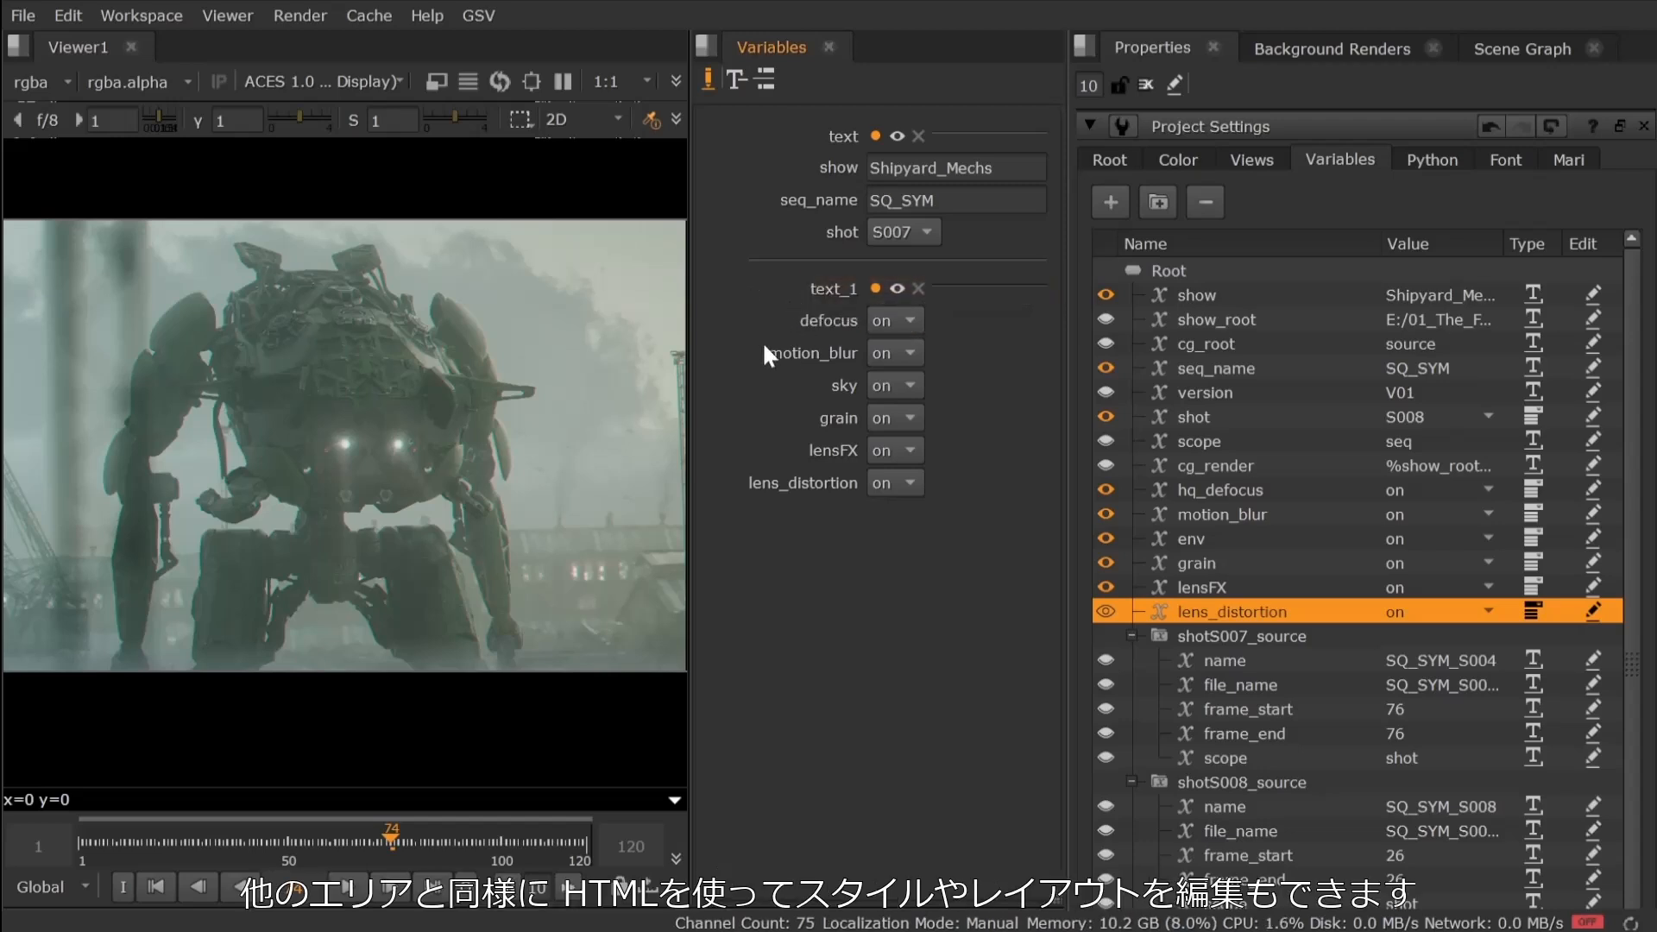
{"action": "left_click_drag", "start_coordinate": [733, 82], "coordinate": [939, 414]}
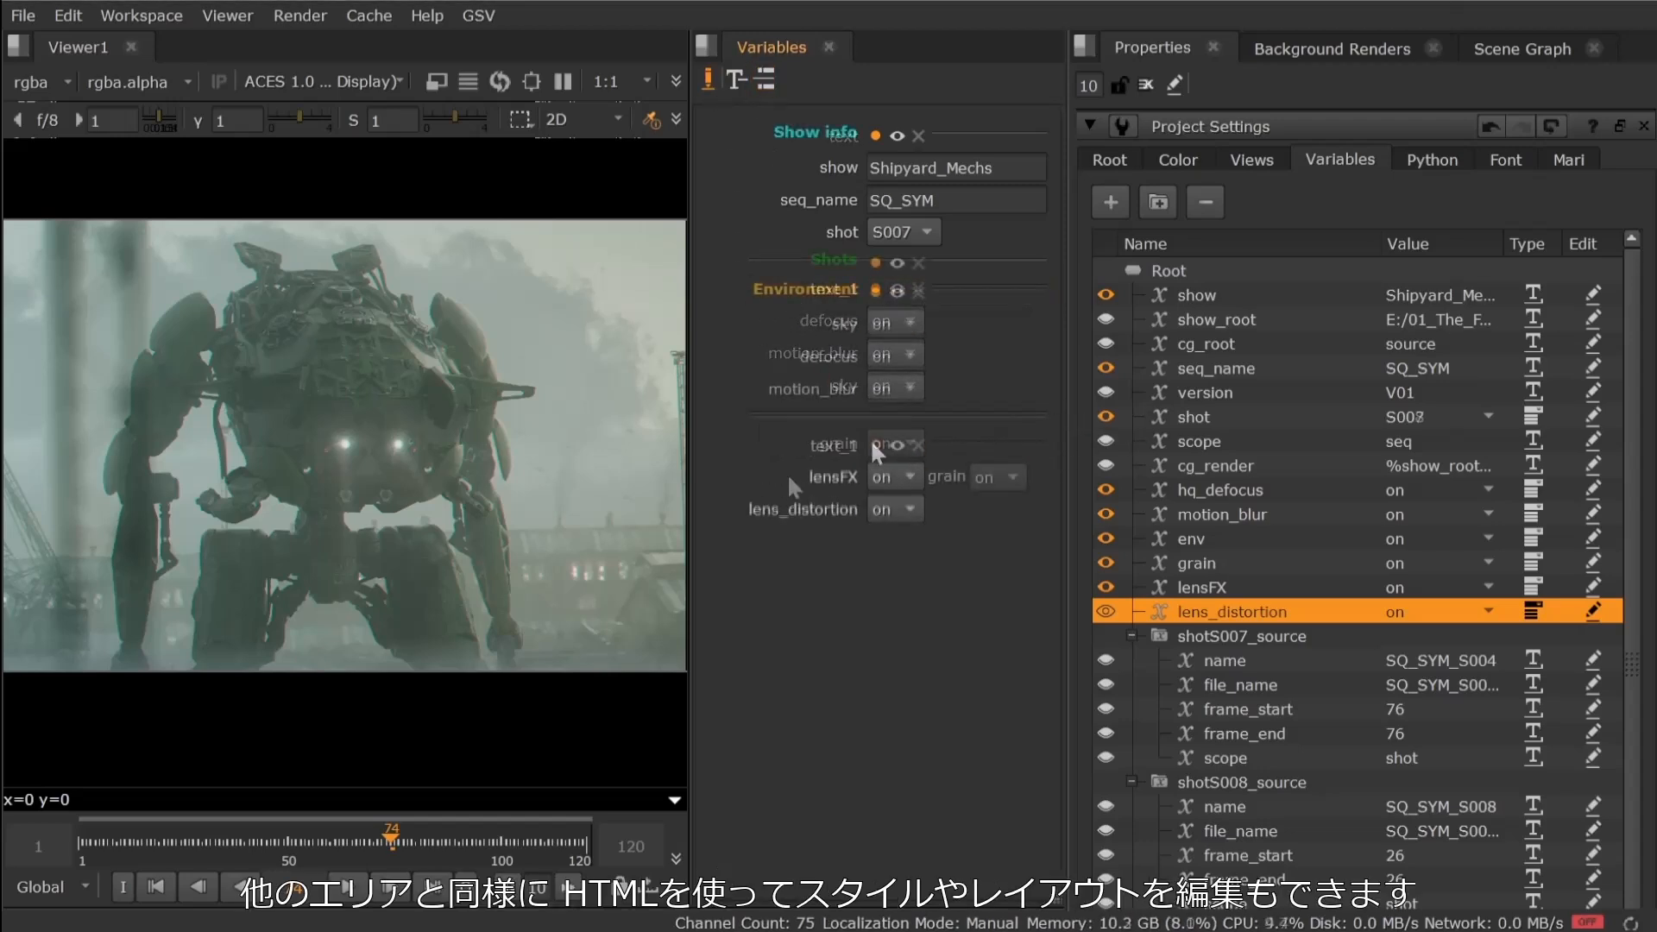
{"action": "double_click", "coordinate": [872, 439]}
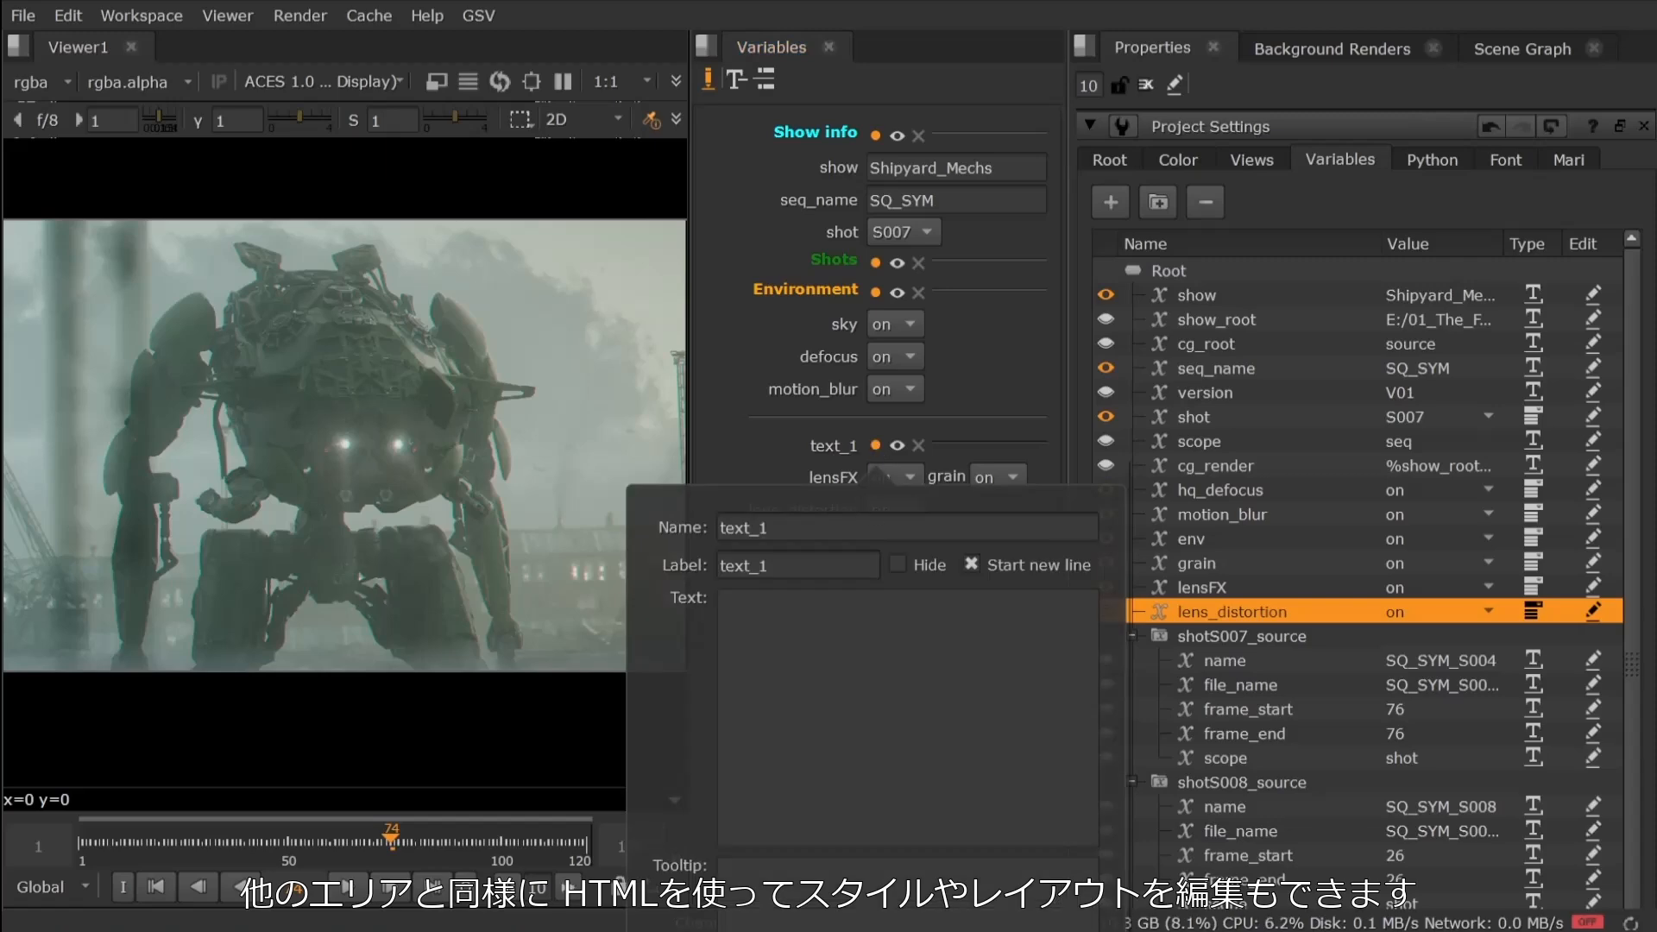
{"action": "key", "text": "ctrl+v"}
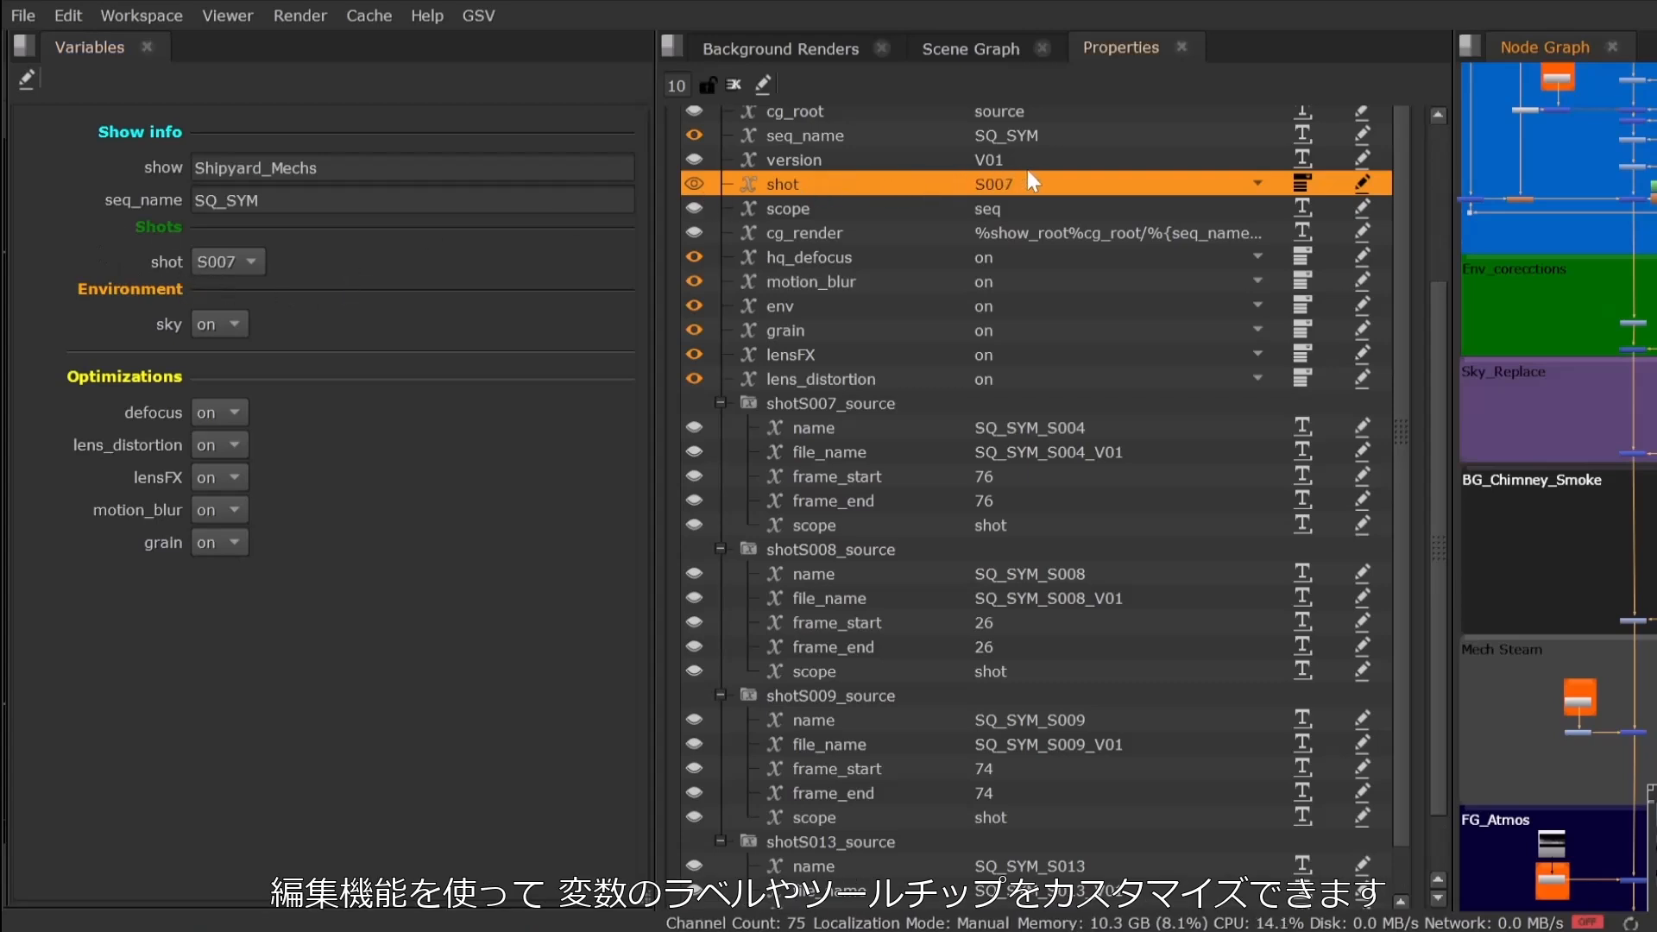
Give the shot variable the label "Seq_Shots" and the tooltip "Switches Shot".
{"action": "left_click", "coordinate": [1361, 183]}
{"action": "type", "text": "Seq"}
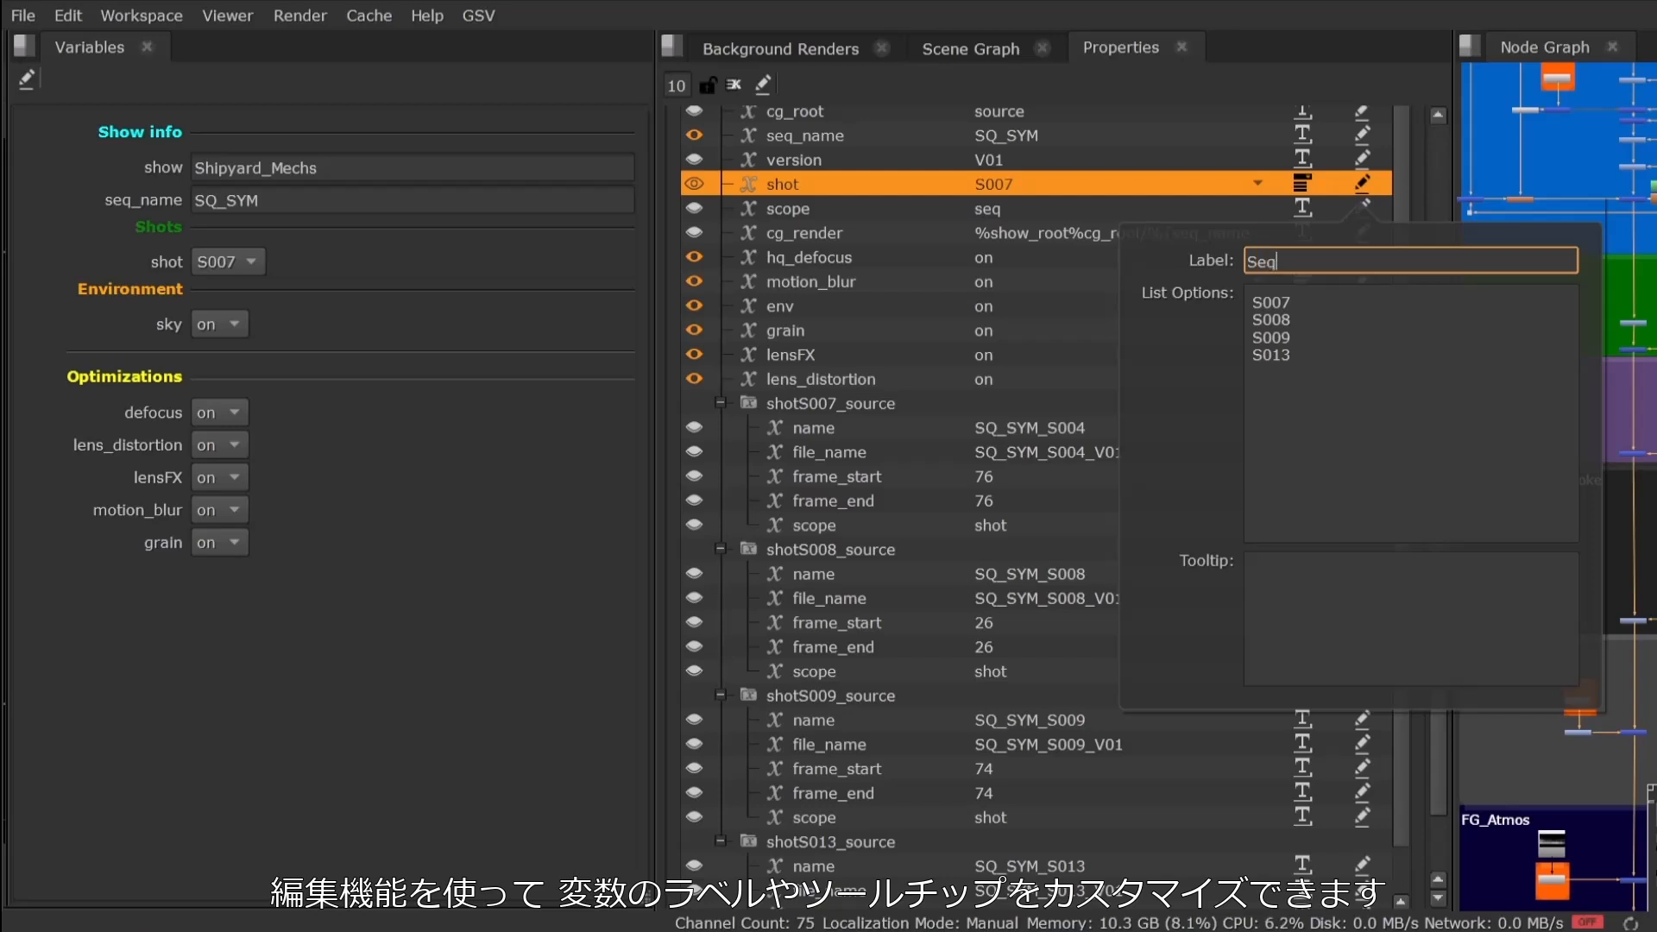
{"action": "type", "text": "_Shots"}
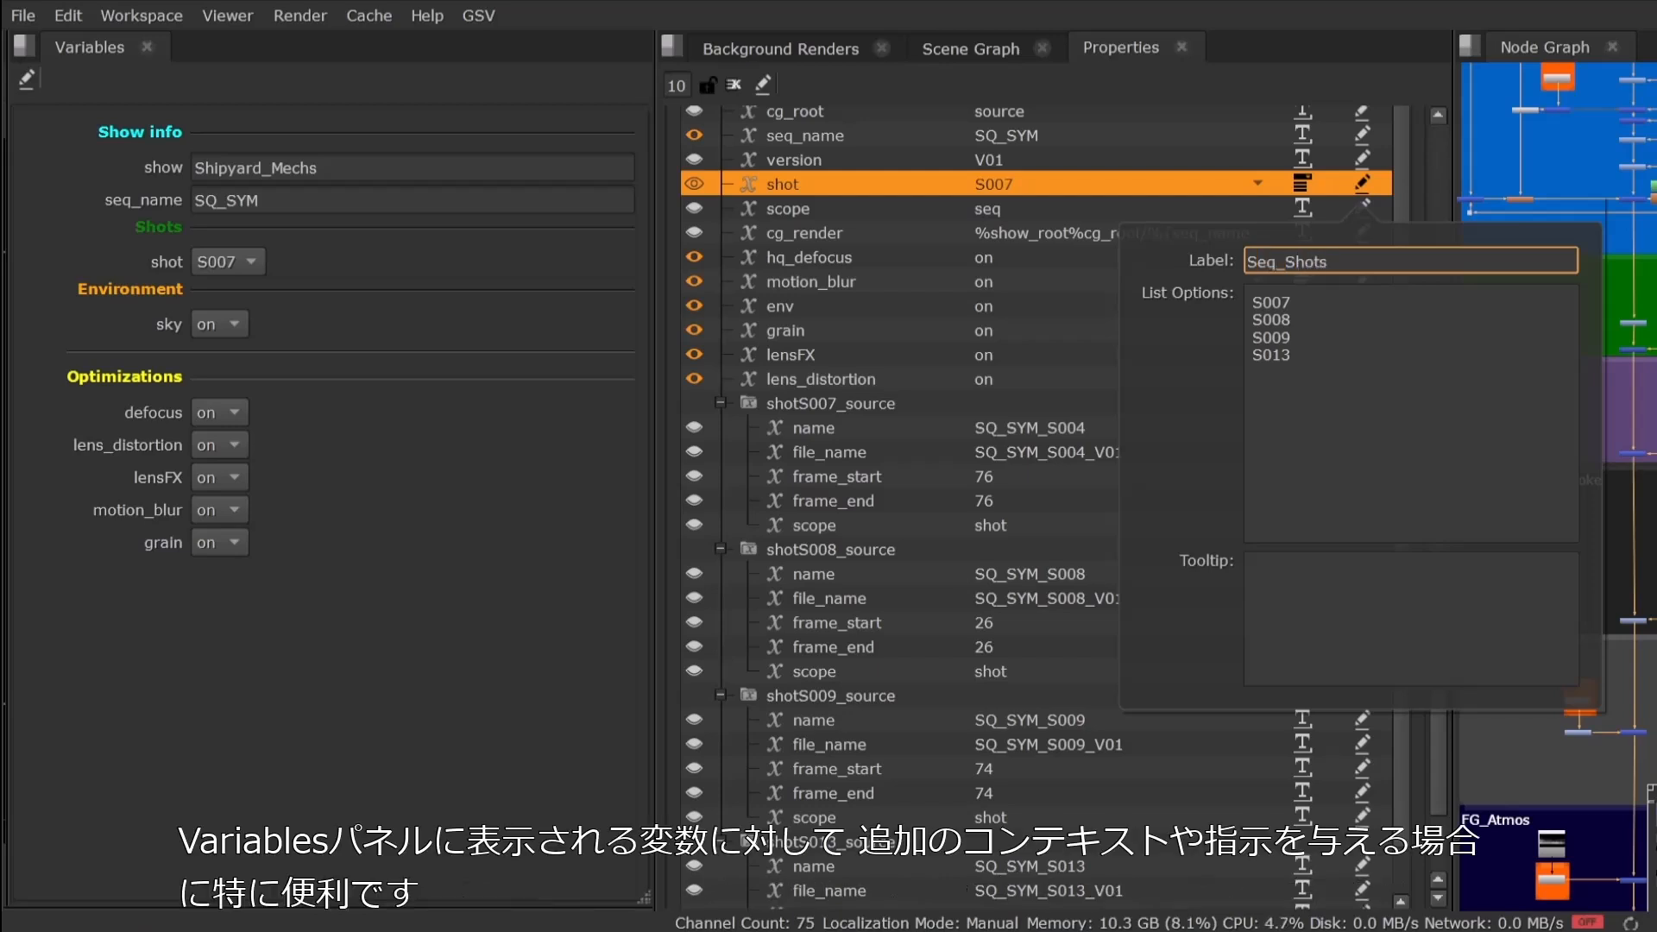
{"action": "left_click", "coordinate": [1254, 569]}
{"action": "type", "text": "Switches Shot"}
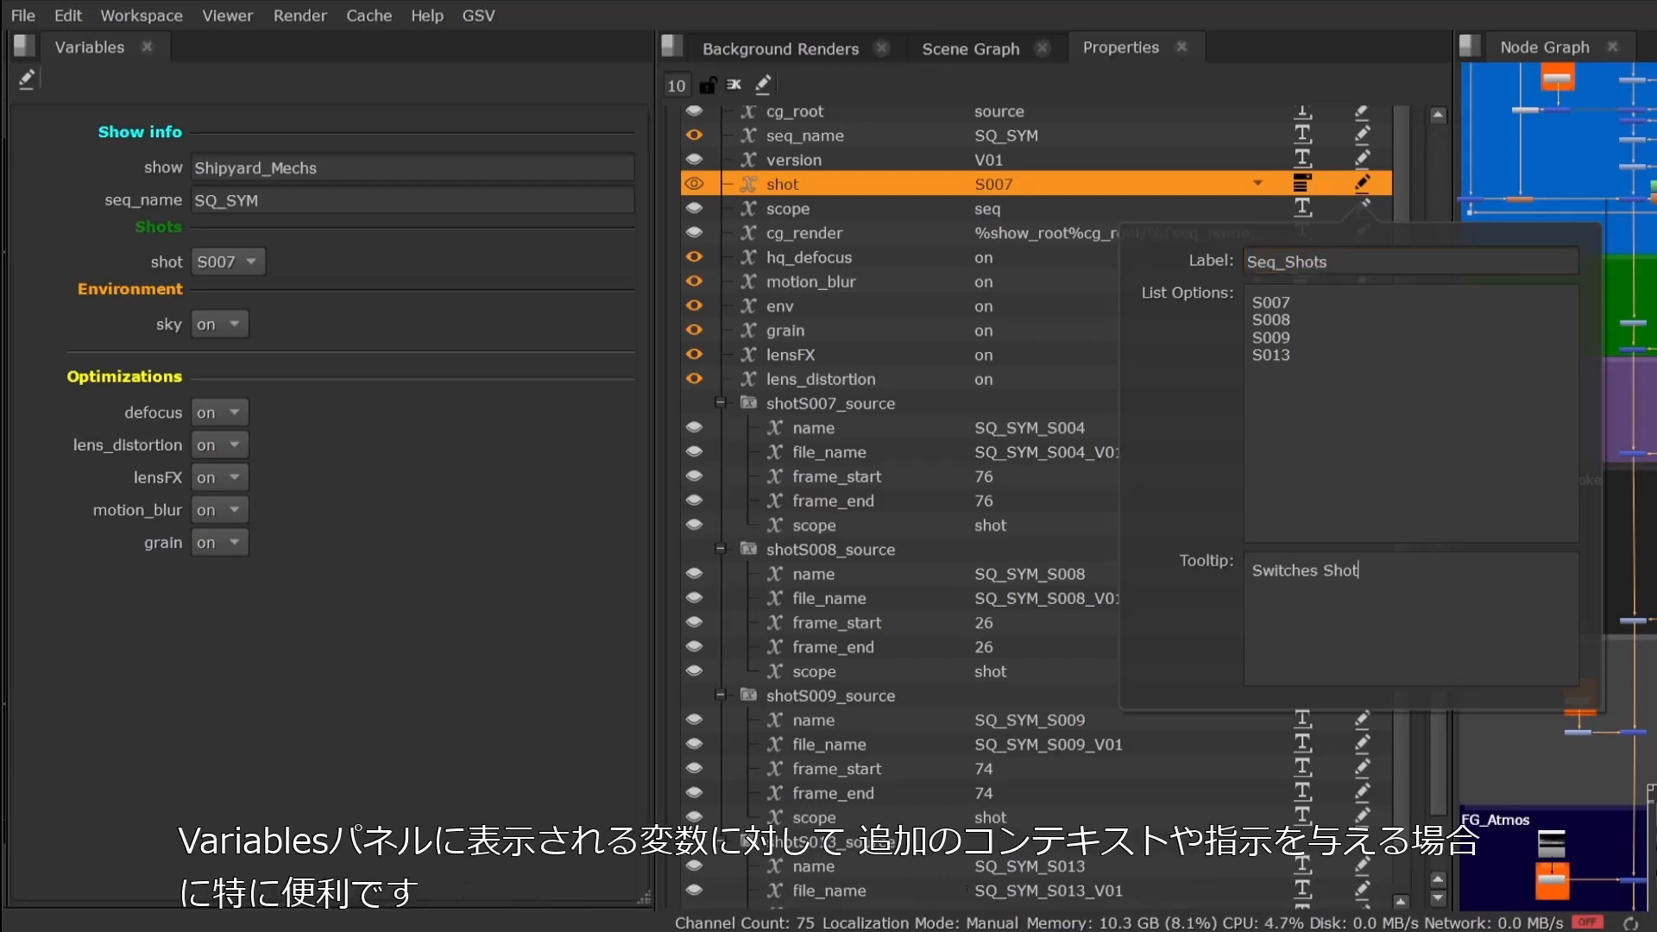
{"action": "left_click", "coordinate": [637, 468]}
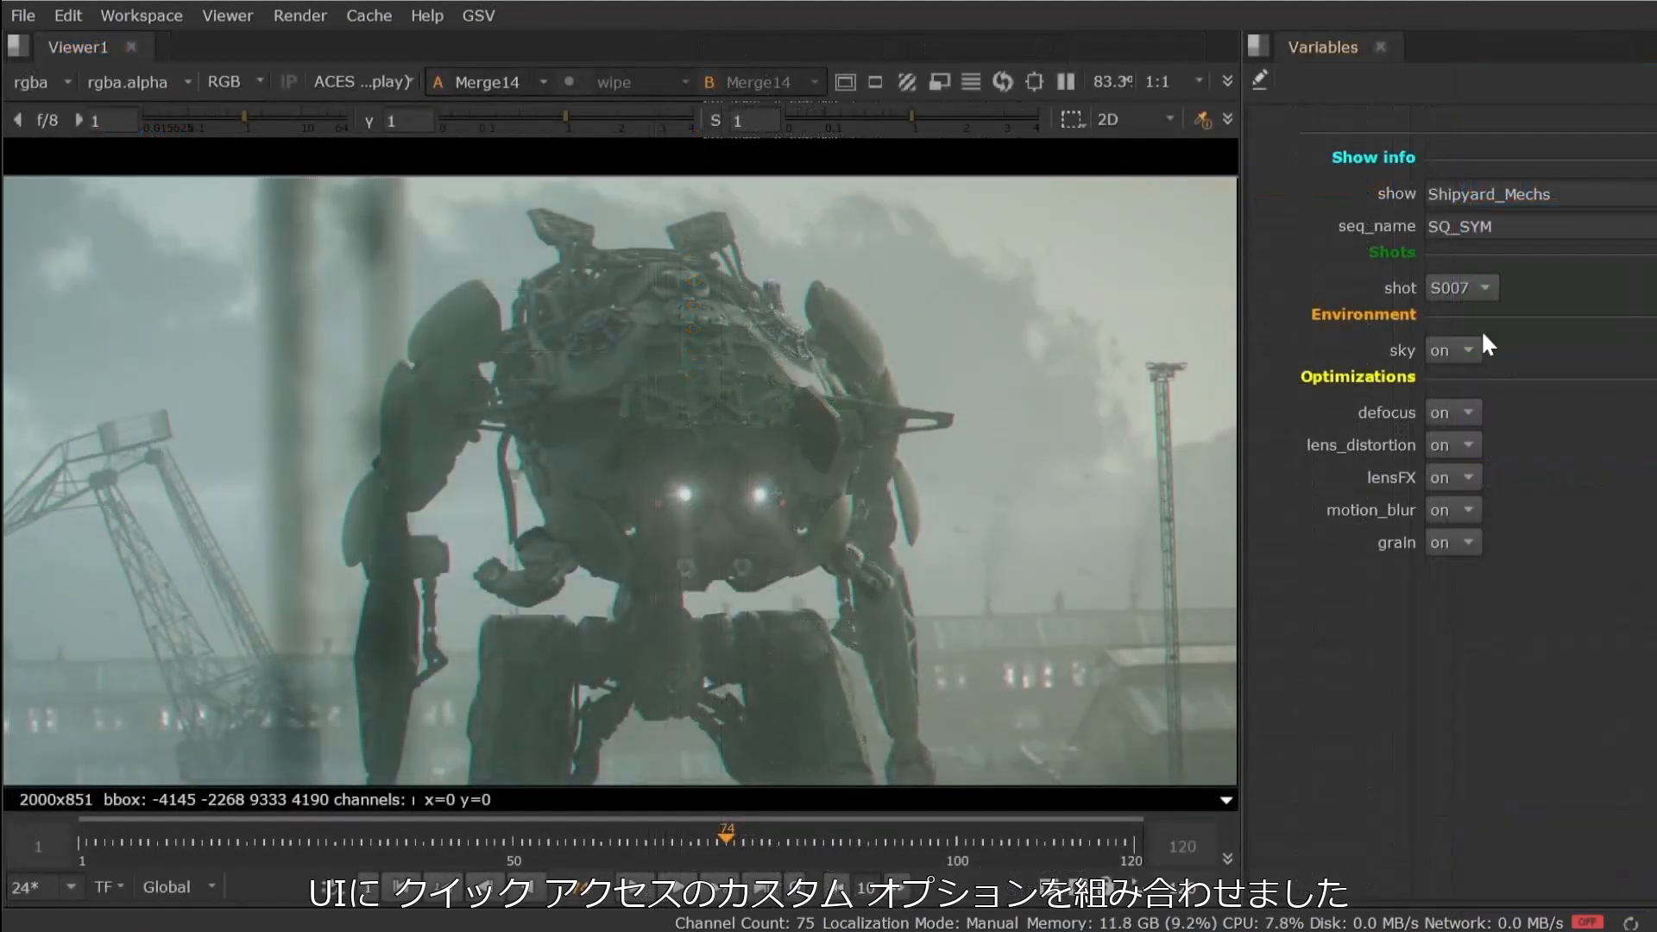
Change the shot to S008 and turn the sky off among the quick-access variables.
{"action": "left_click", "coordinate": [1471, 290]}
{"action": "left_click", "coordinate": [1477, 319]}
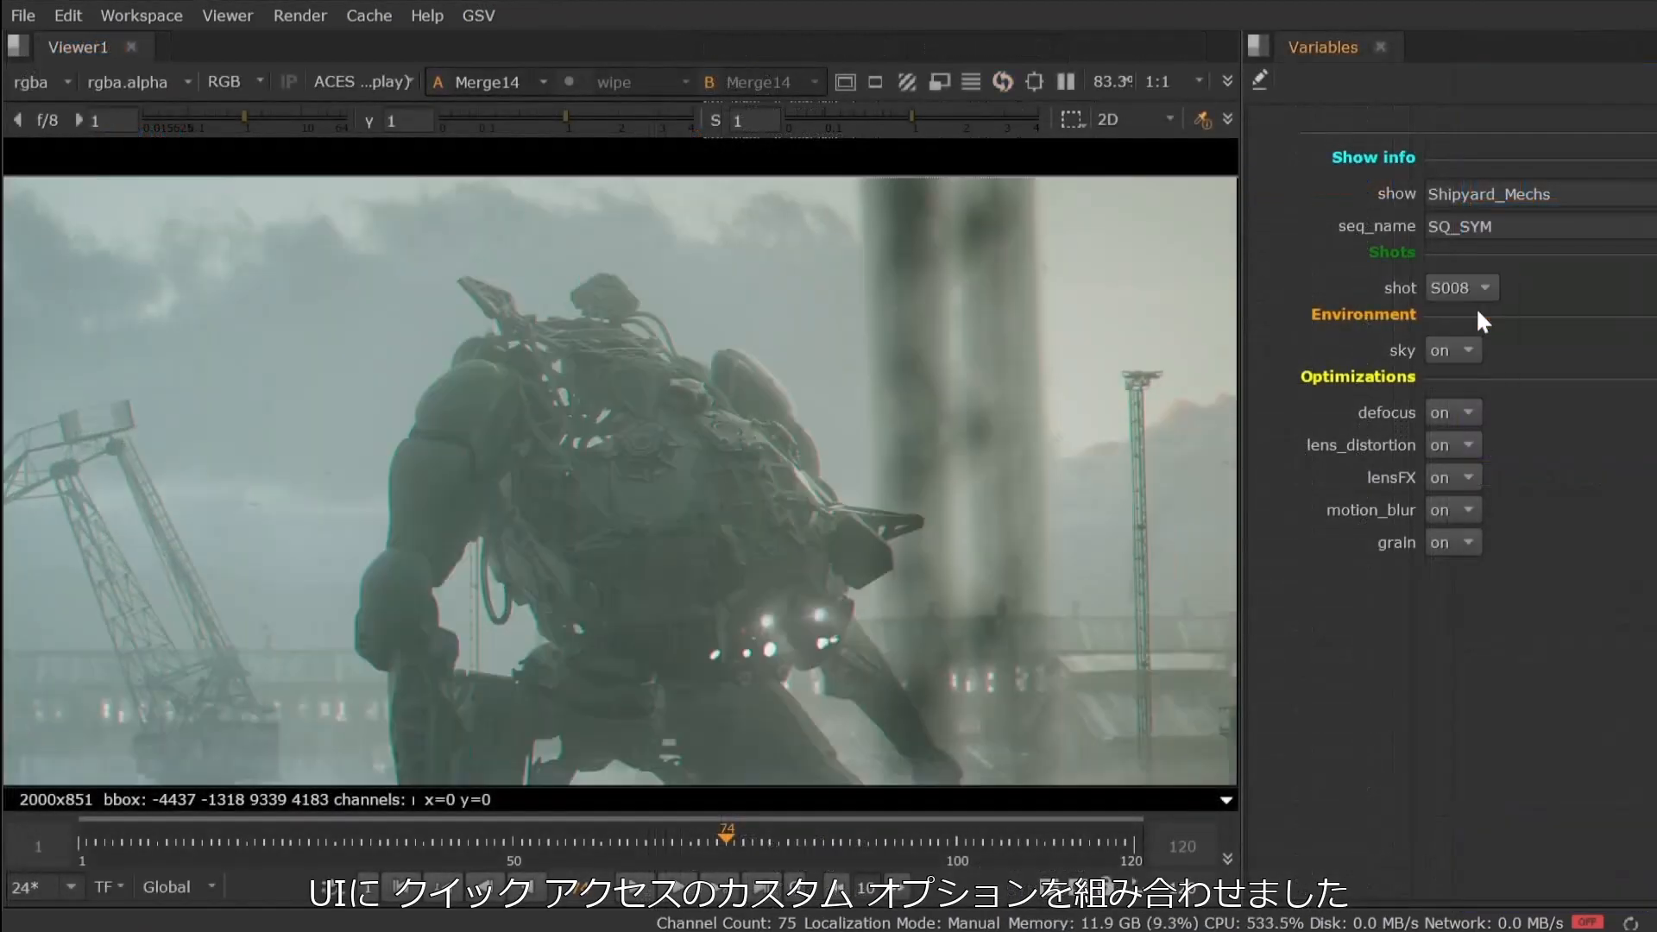
{"action": "left_click", "coordinate": [1456, 349]}
{"action": "left_click", "coordinate": [1462, 375]}
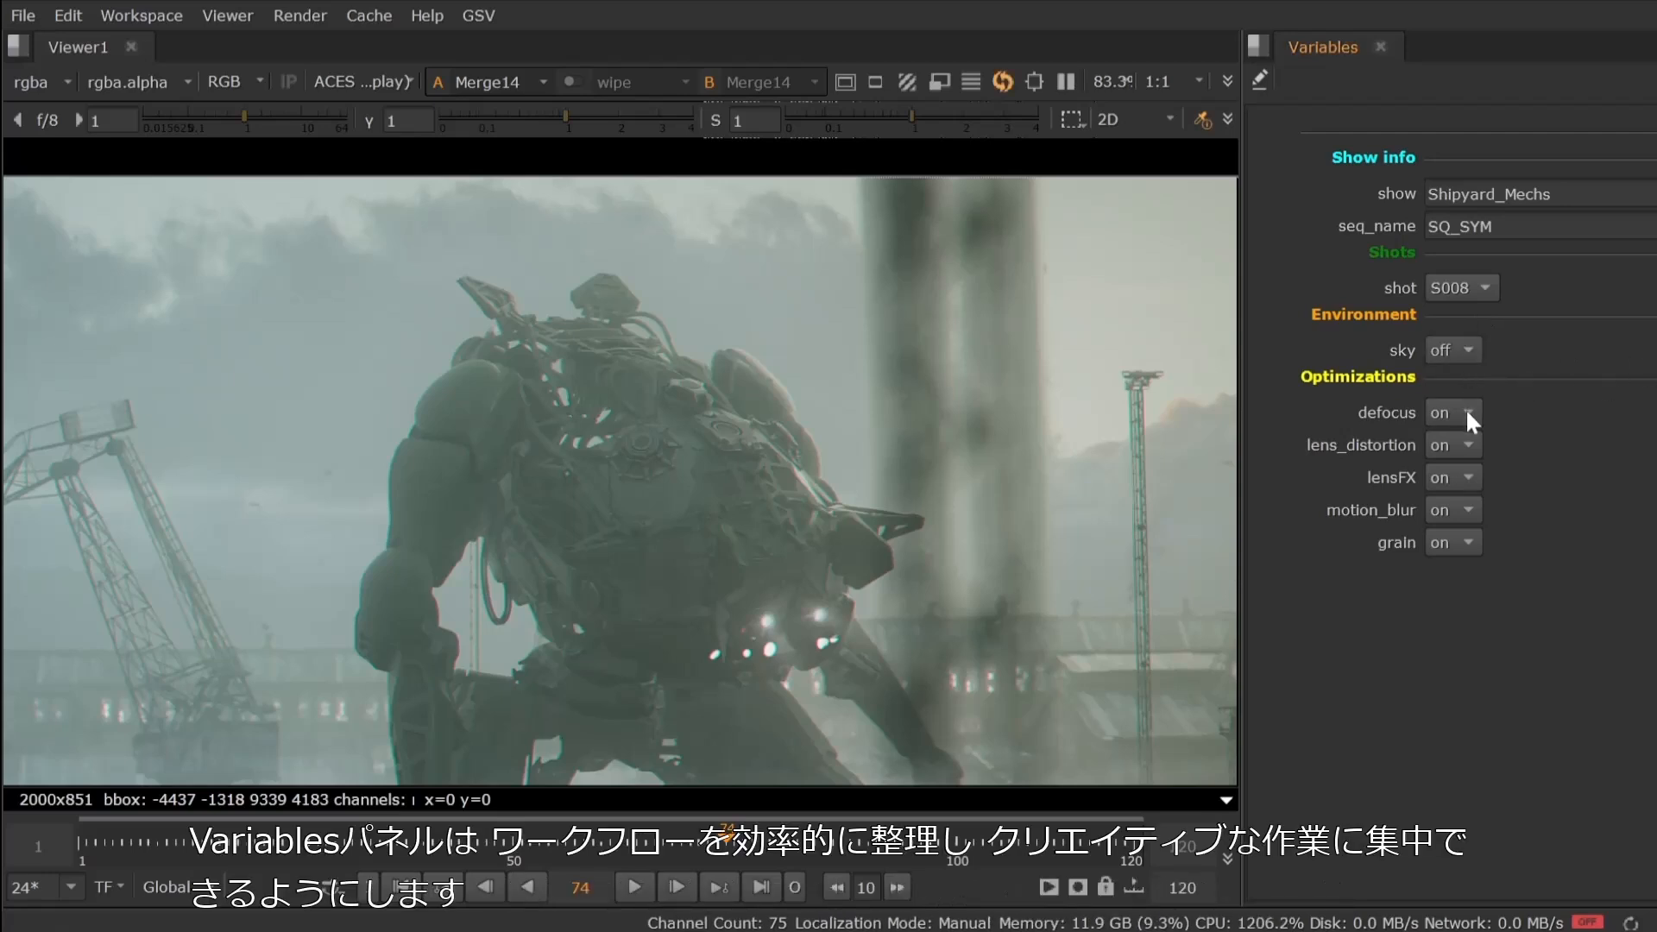
Turn off the lens_distortion, lensFX and grain optimizations.
{"action": "left_click", "coordinate": [1463, 444]}
{"action": "left_click", "coordinate": [1462, 466]}
{"action": "left_click", "coordinate": [1460, 477]}
{"action": "left_click", "coordinate": [1462, 499]}
{"action": "left_click", "coordinate": [1467, 542]}
{"action": "left_click", "coordinate": [1469, 565]}
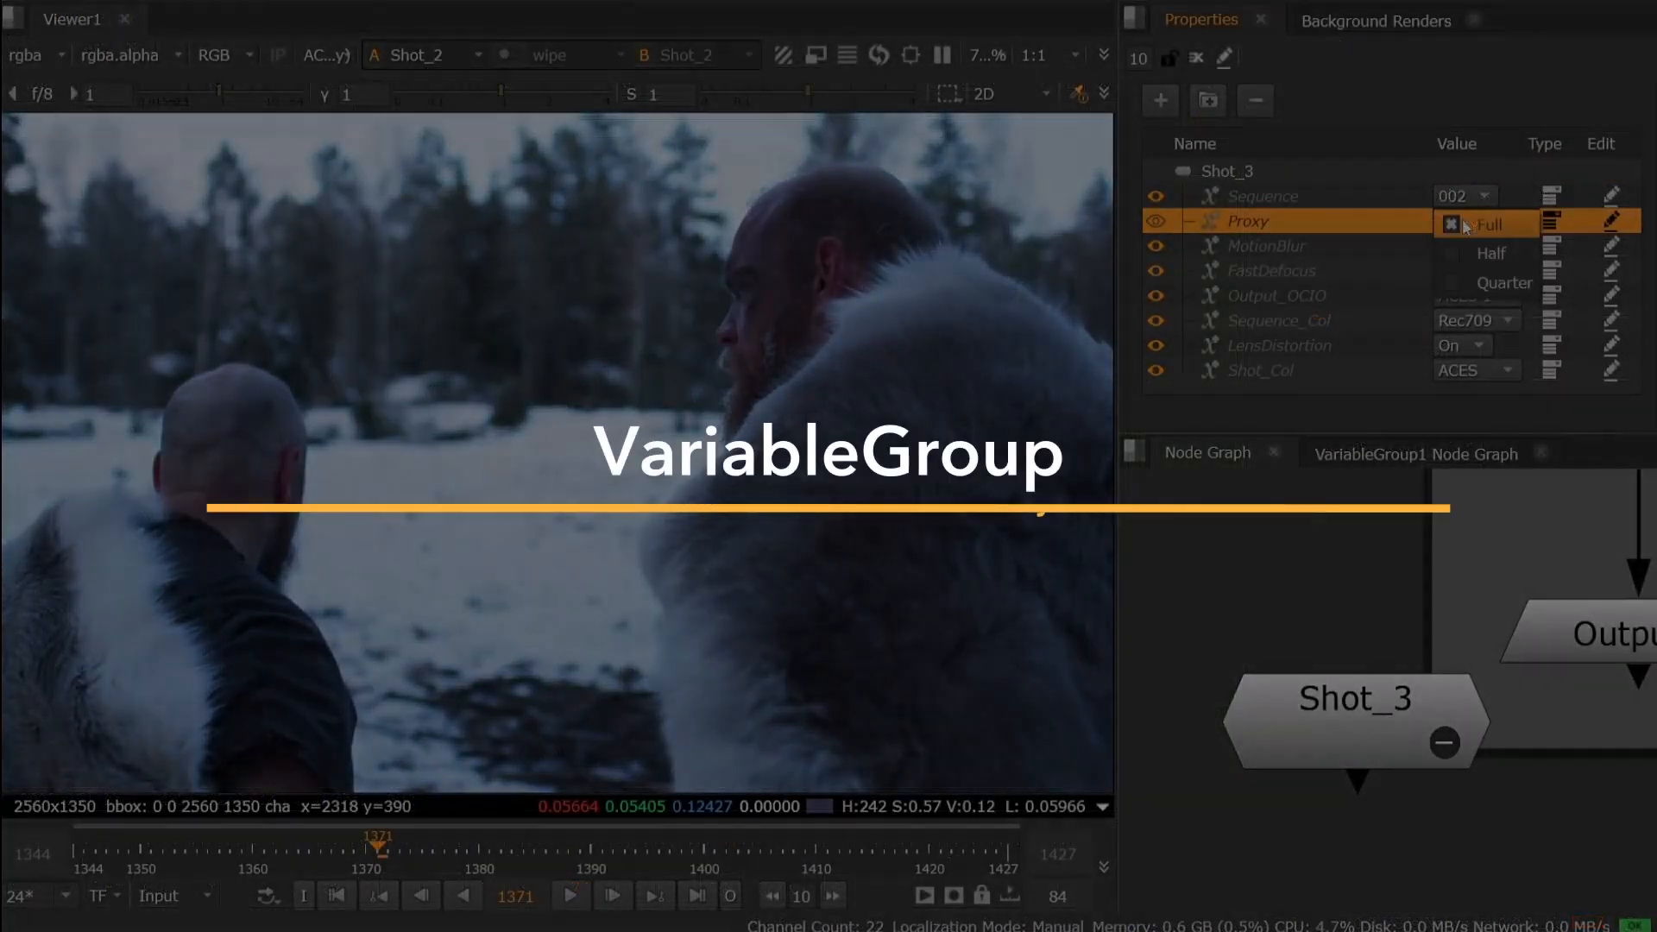
Override Proxy with Half in the Shot_3 group and add a new group variable named FPS.
{"action": "left_click", "coordinate": [1466, 253]}
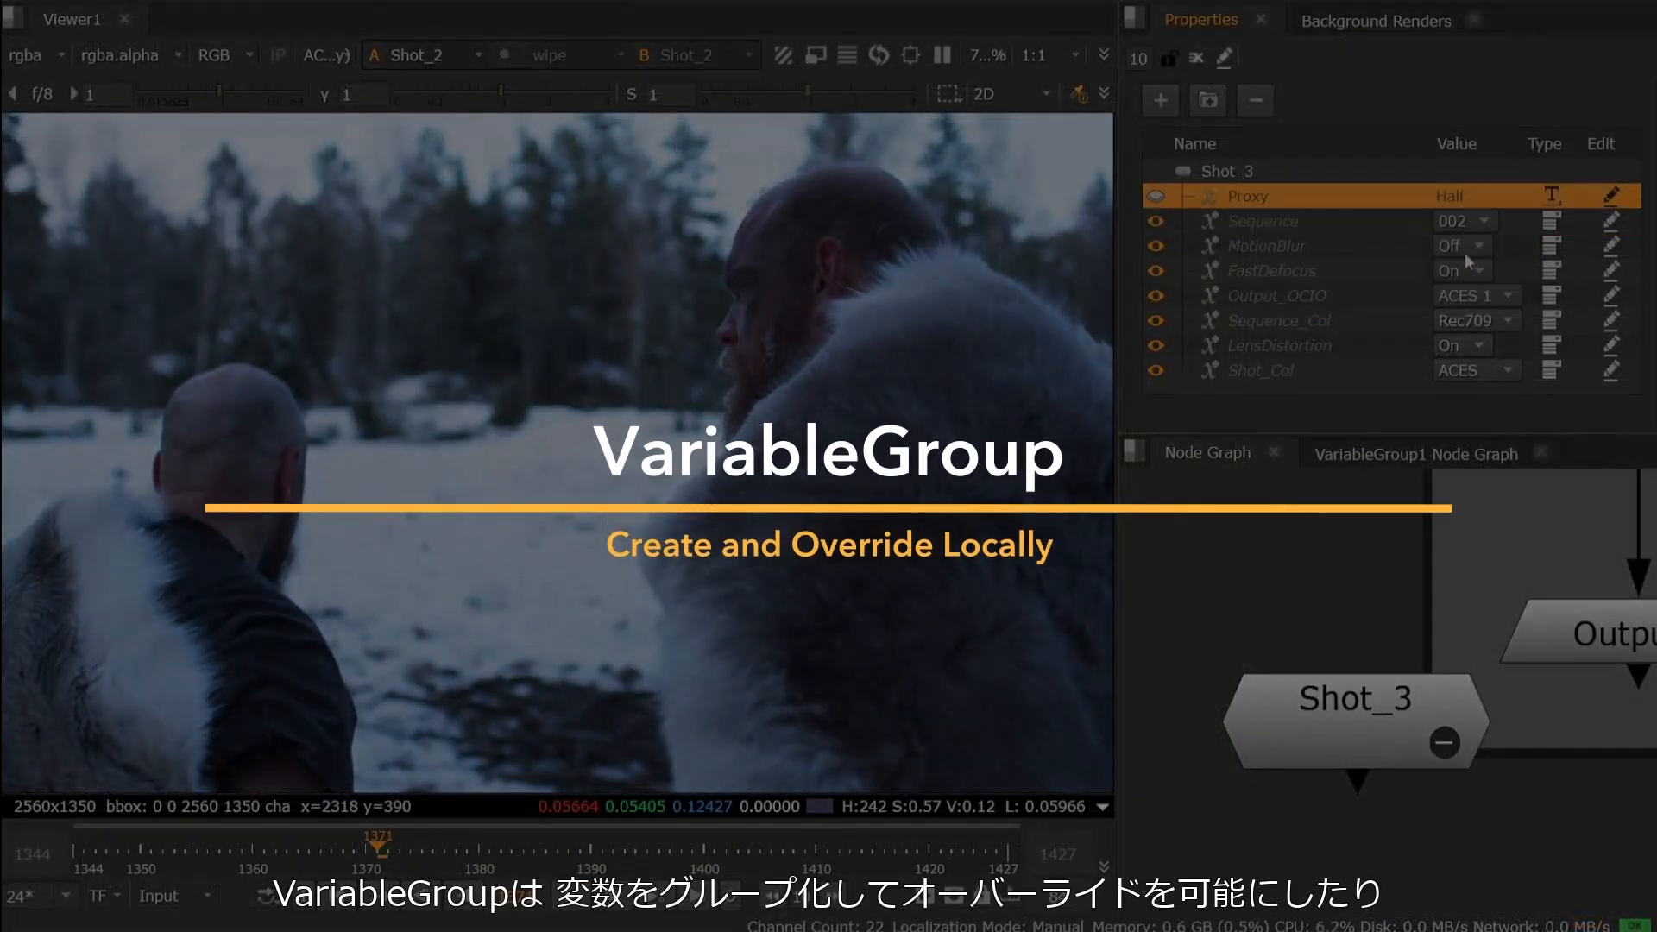
{"action": "left_click", "coordinate": [1226, 178]}
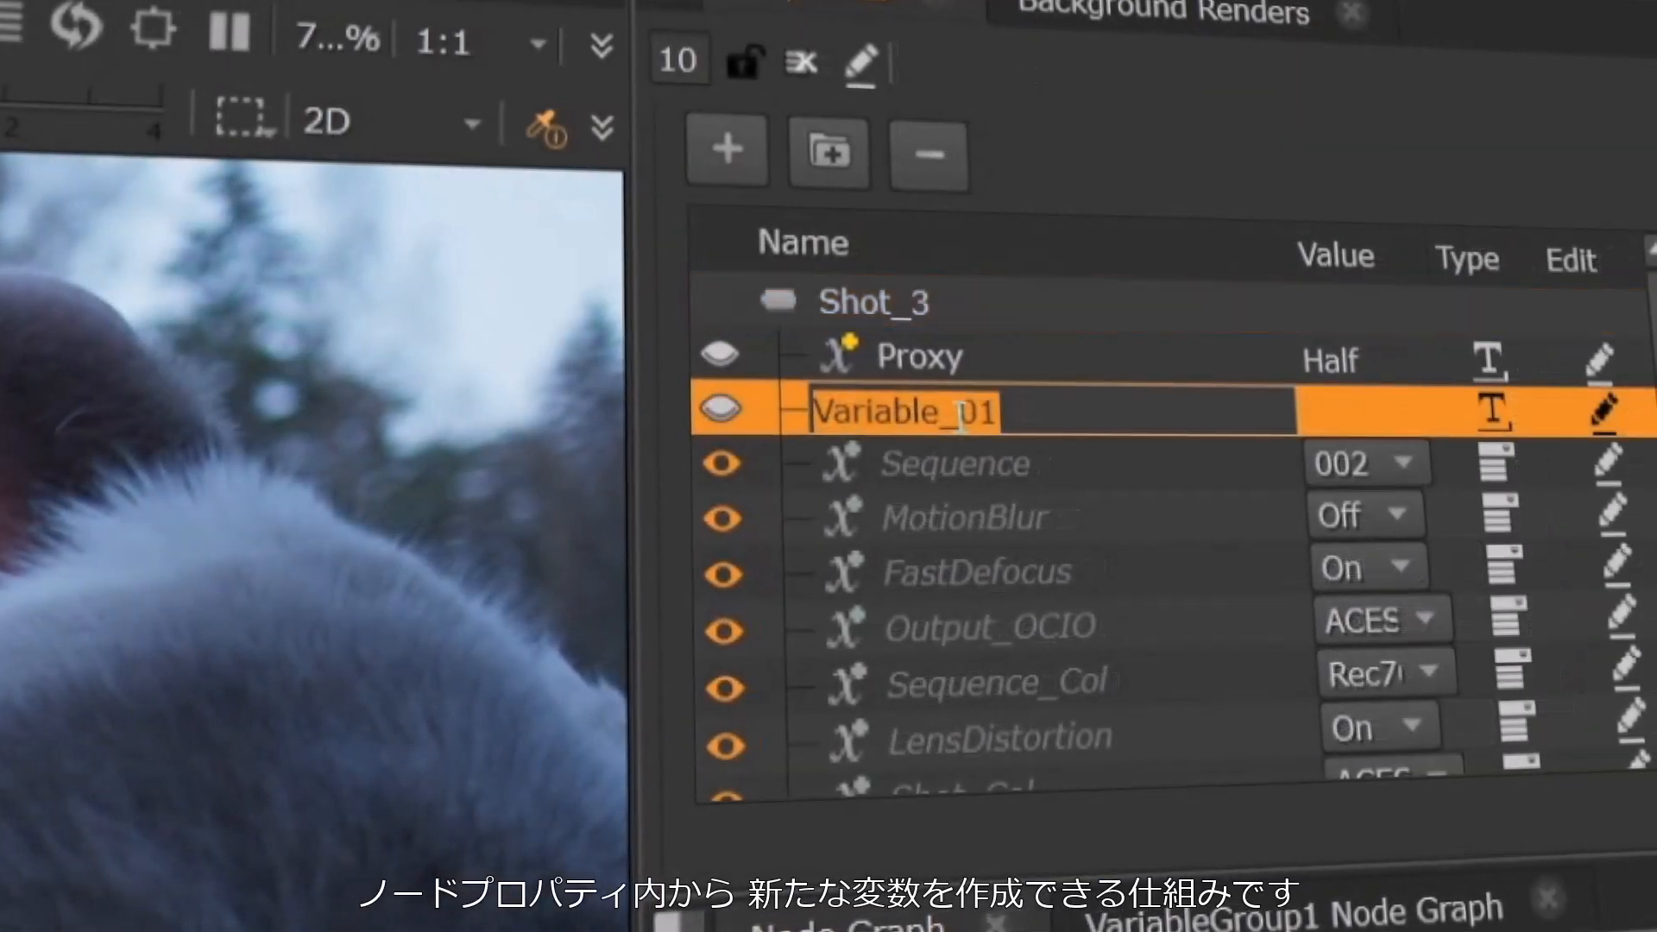
{"action": "key", "text": "BackSpace"}
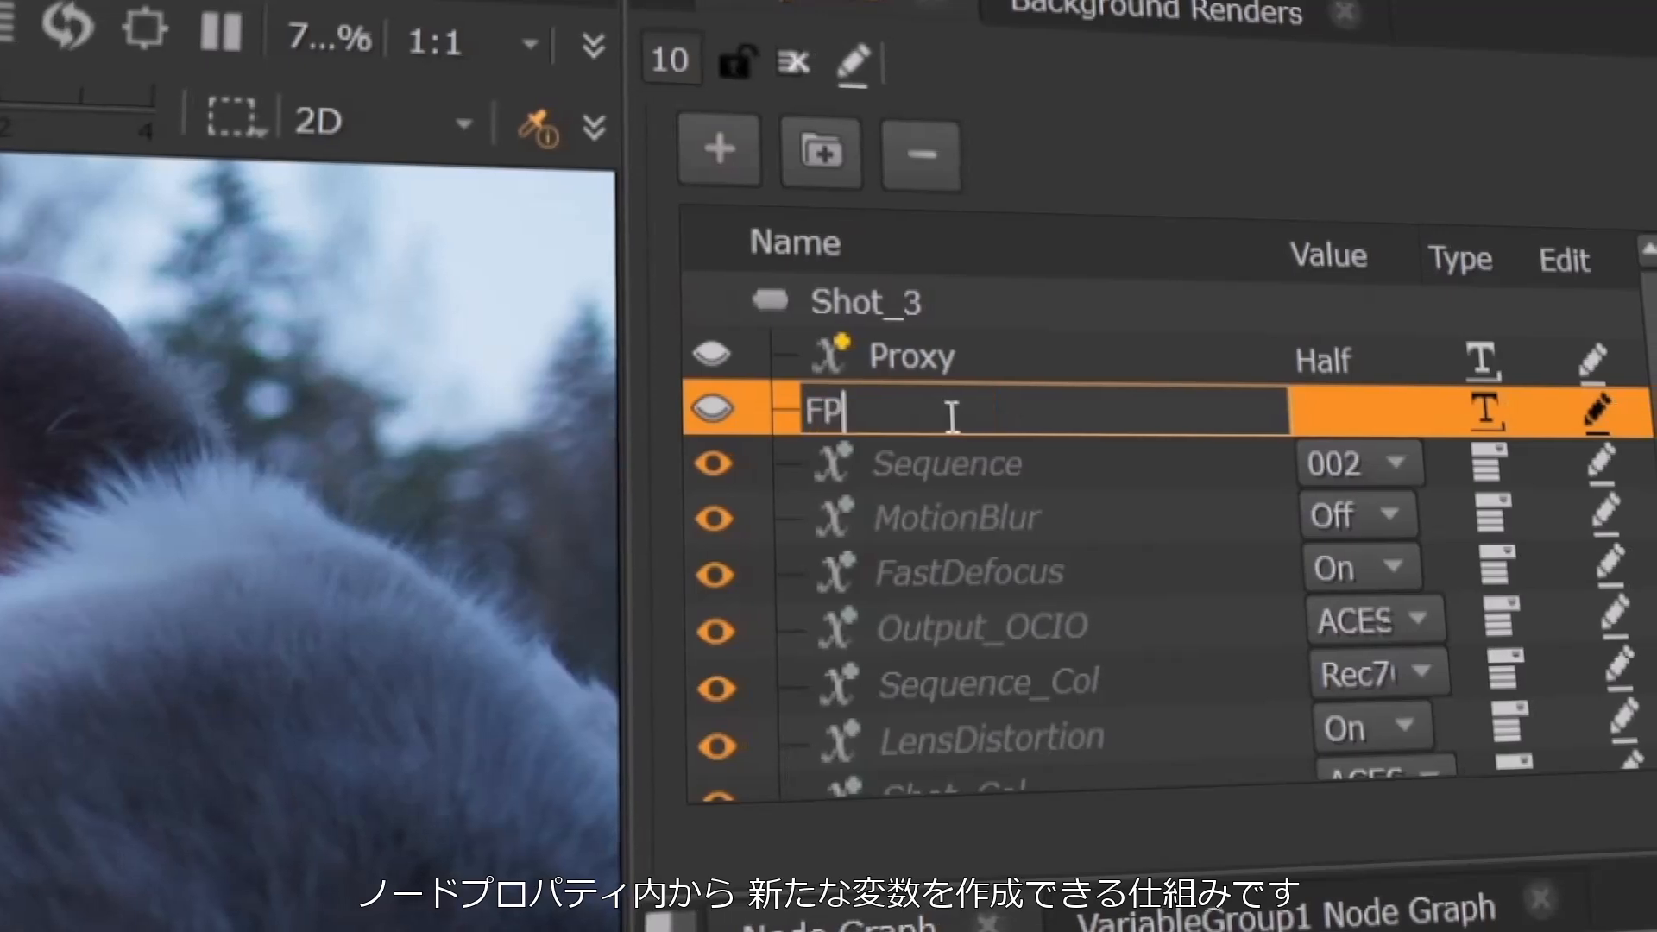
{"action": "type", "text": "FPS"}
{"action": "key", "text": "Return"}
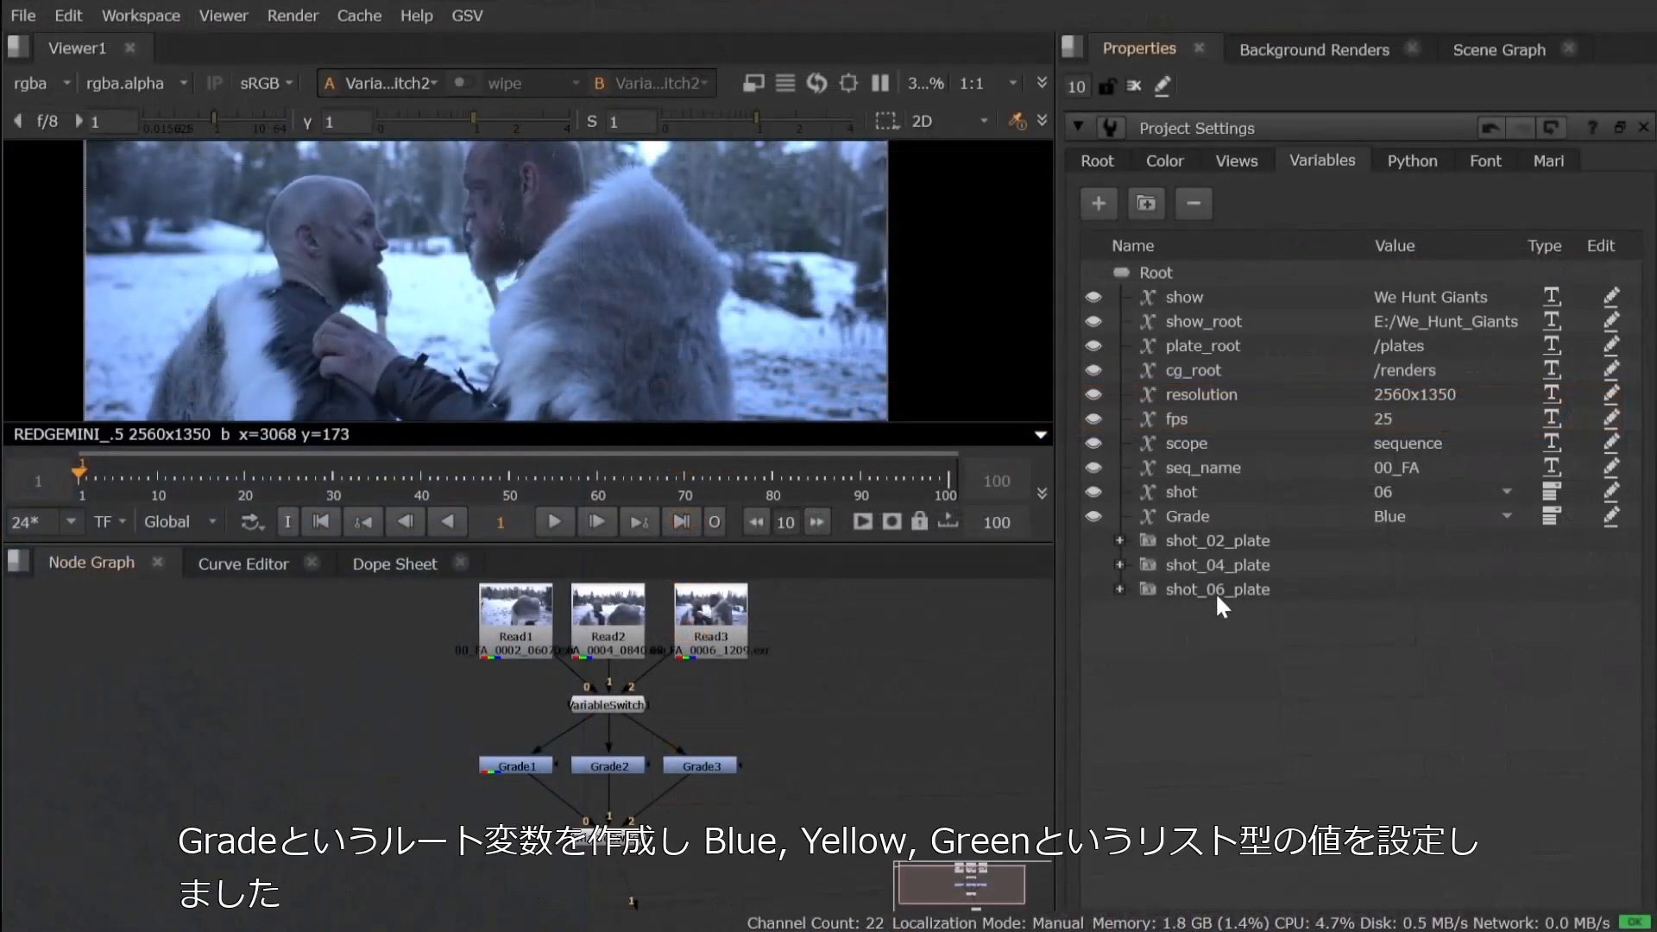
Switch the root Grade variable through Yellow, Green and back to Blue, and show VariableSwitch2's Grade patterns.
{"action": "left_click", "coordinate": [1400, 515]}
{"action": "left_click", "coordinate": [1399, 515]}
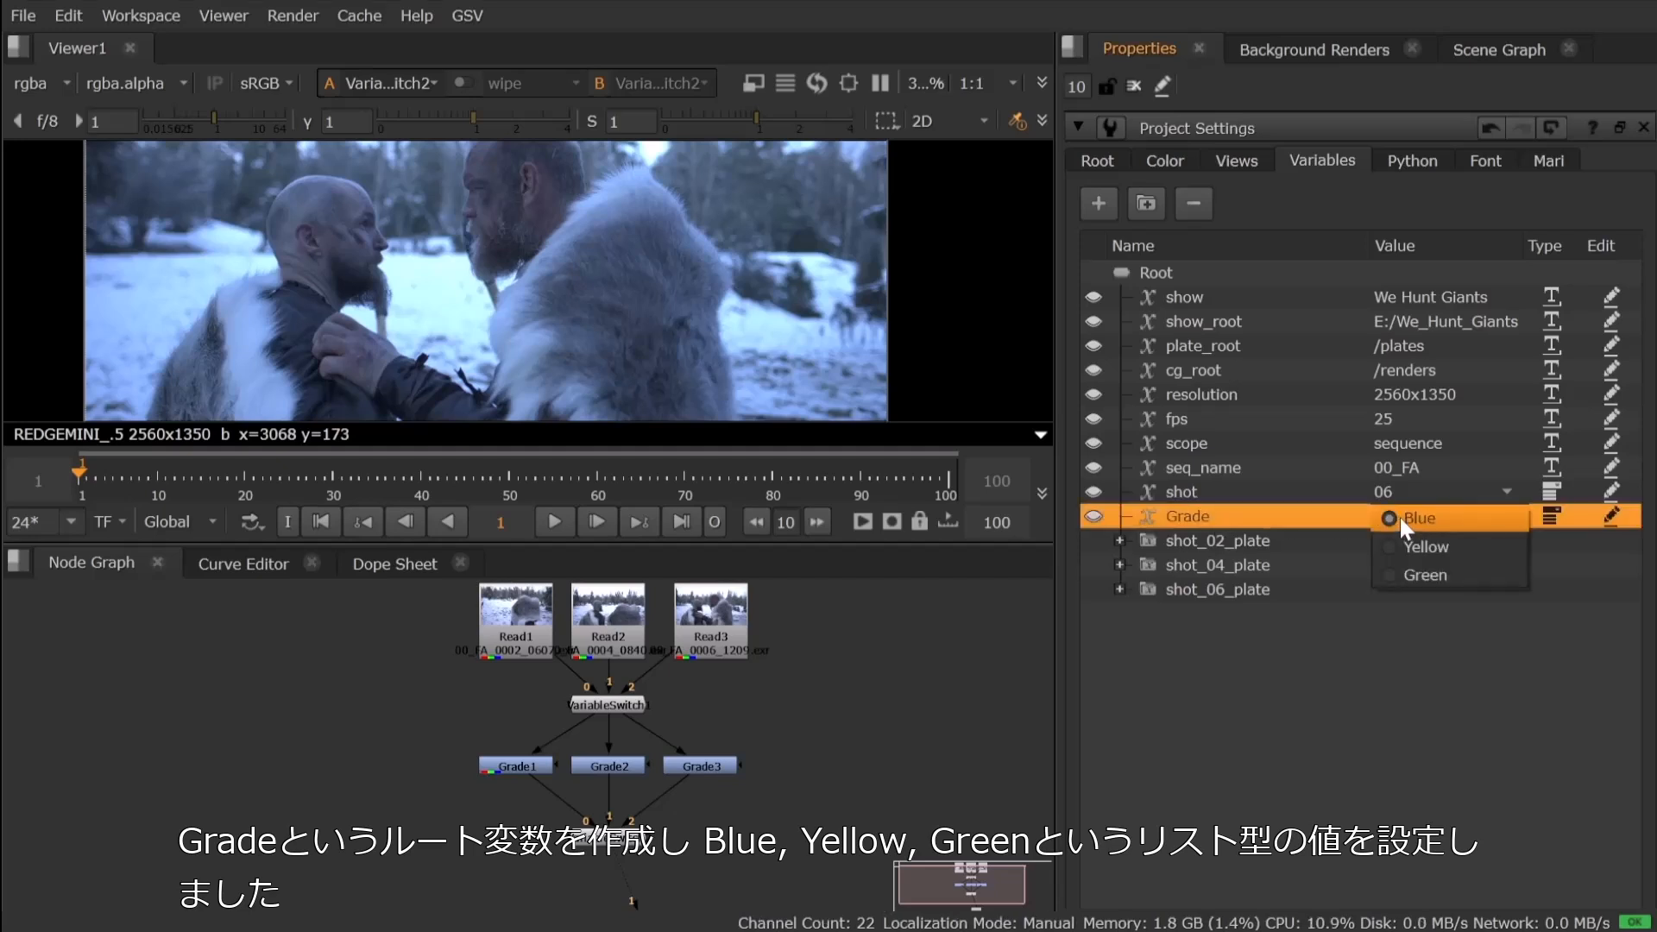
{"action": "left_click", "coordinate": [1420, 542]}
{"action": "left_click", "coordinate": [1421, 517]}
{"action": "left_click", "coordinate": [1421, 573]}
{"action": "left_click", "coordinate": [1421, 518]}
{"action": "left_click", "coordinate": [1420, 517]}
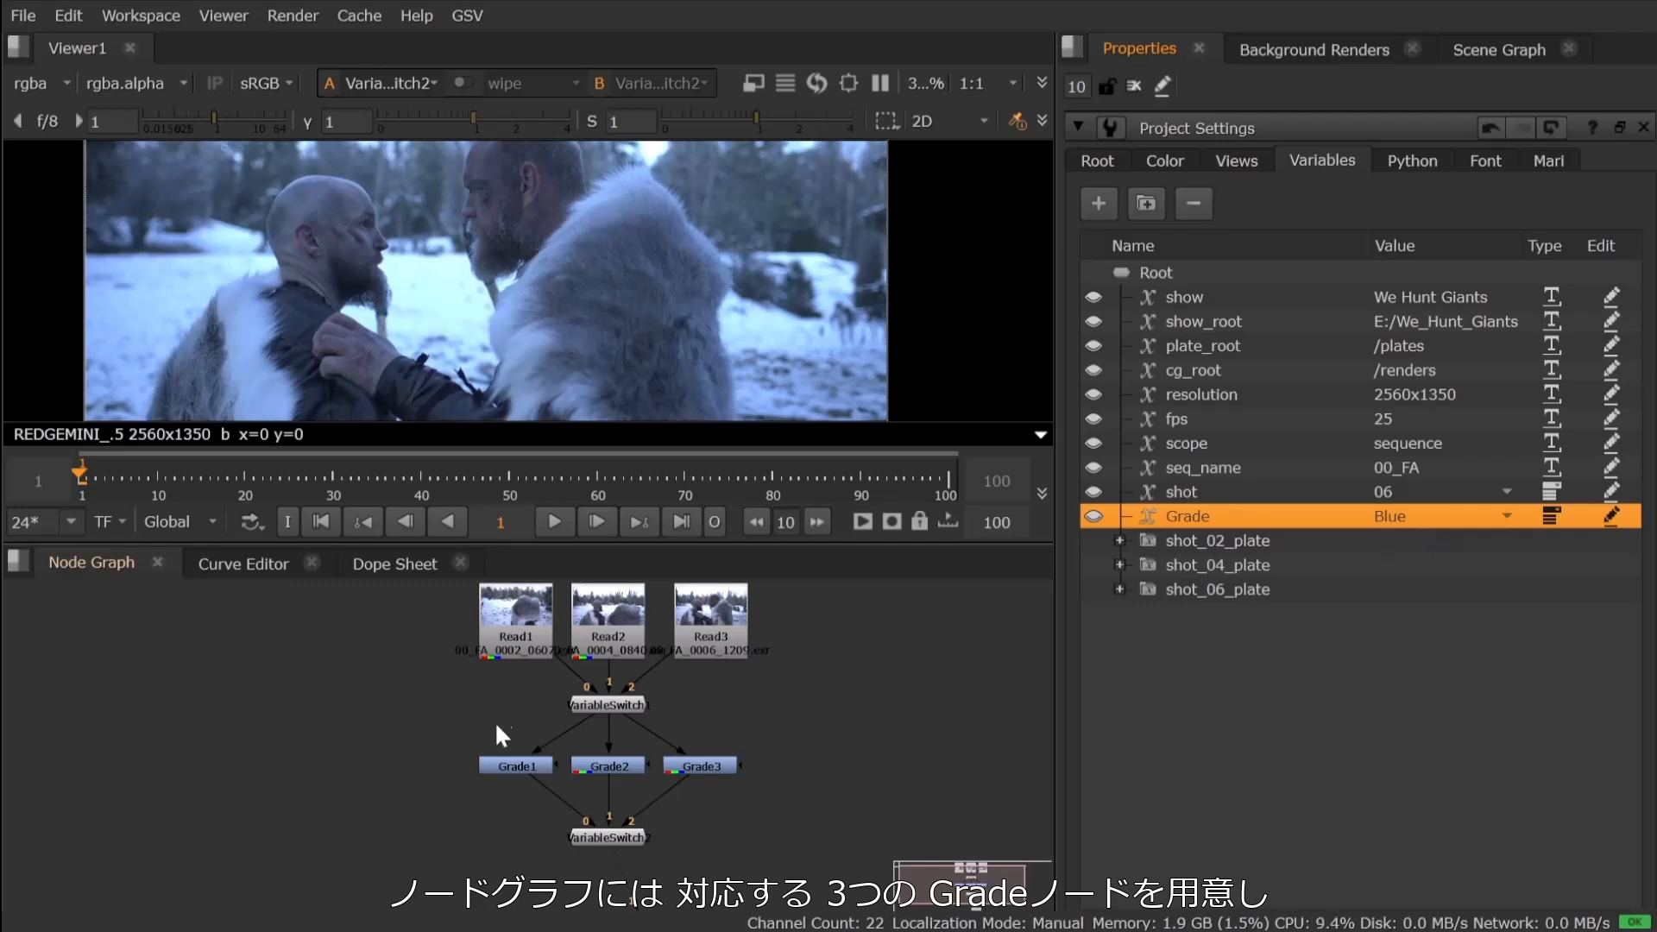
{"action": "double_click", "coordinate": [612, 837]}
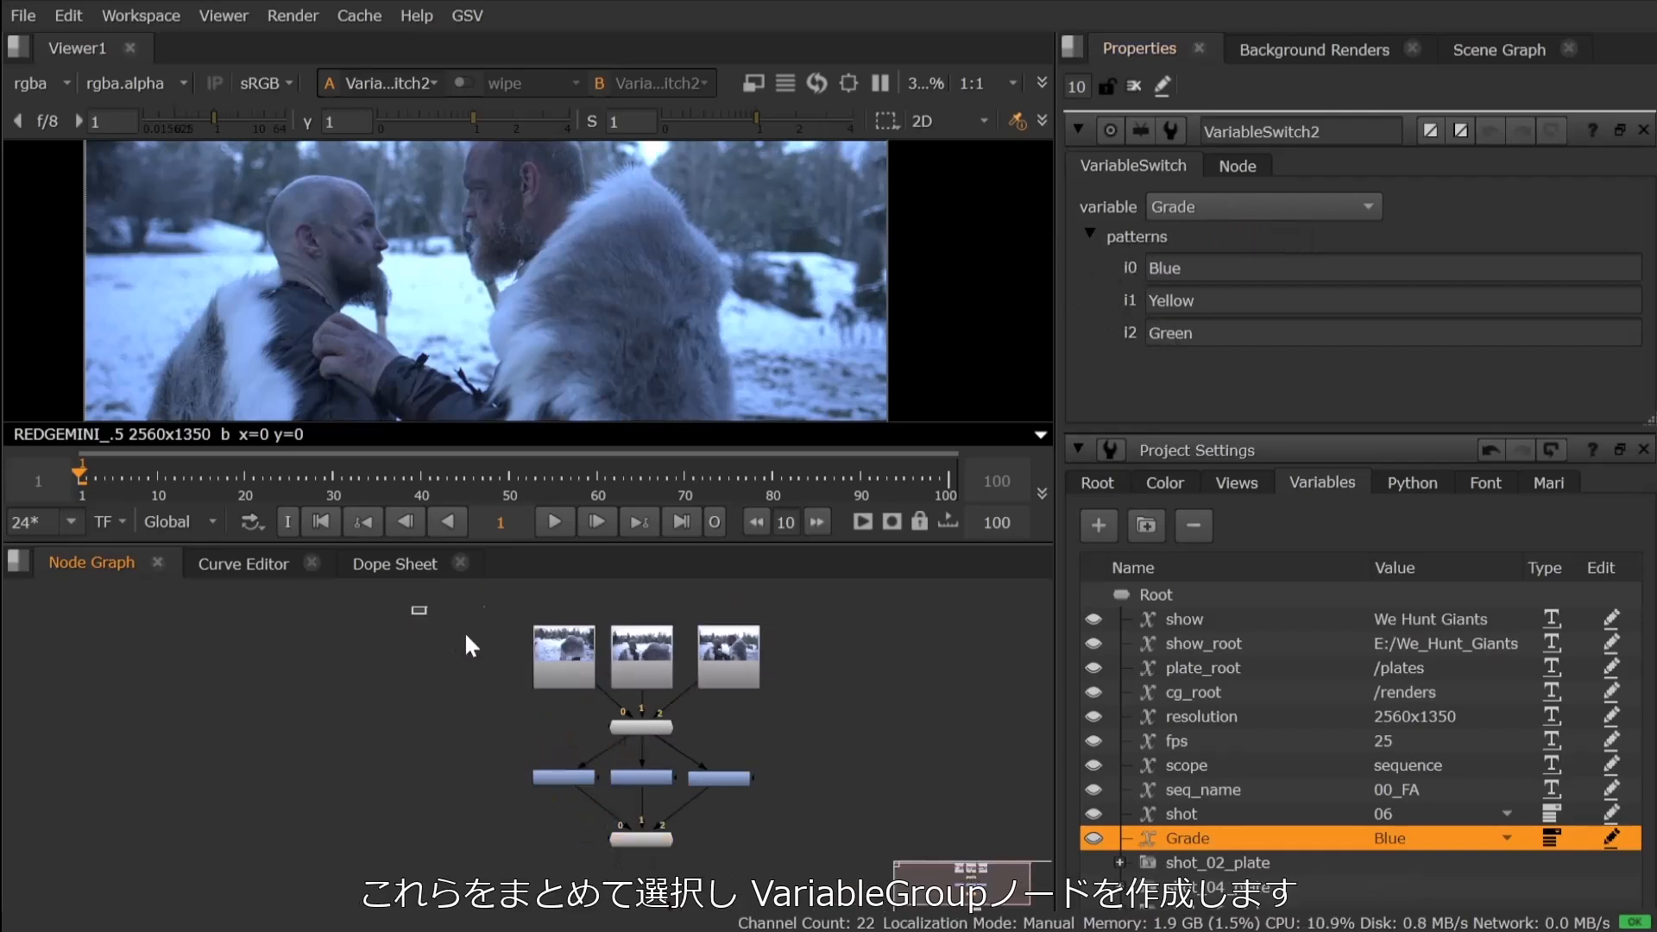
Collect the three Read nodes, both VariableSwitch nodes and the three Grade nodes into a VariableGroup.
{"action": "left_click_drag", "start_coordinate": [409, 603], "coordinate": [848, 889]}
{"action": "key", "text": "Tab"}
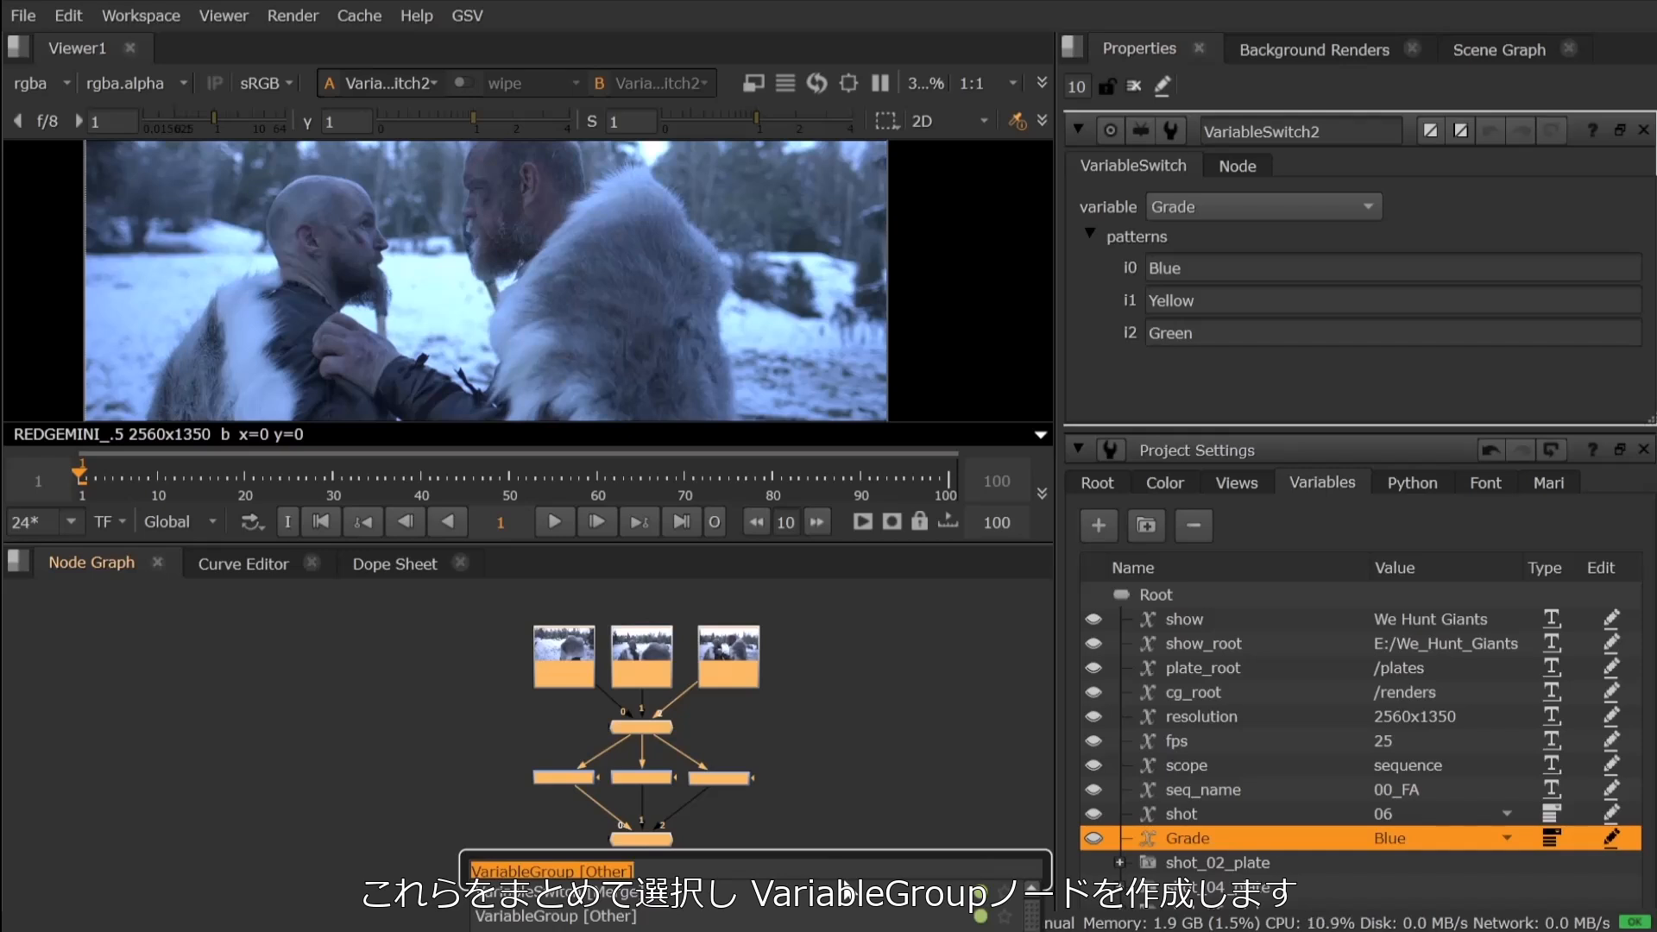
{"action": "key", "text": "Return"}
{"action": "scroll", "coordinate": [660, 728], "scroll_direction": "up", "scroll_amount": 5}
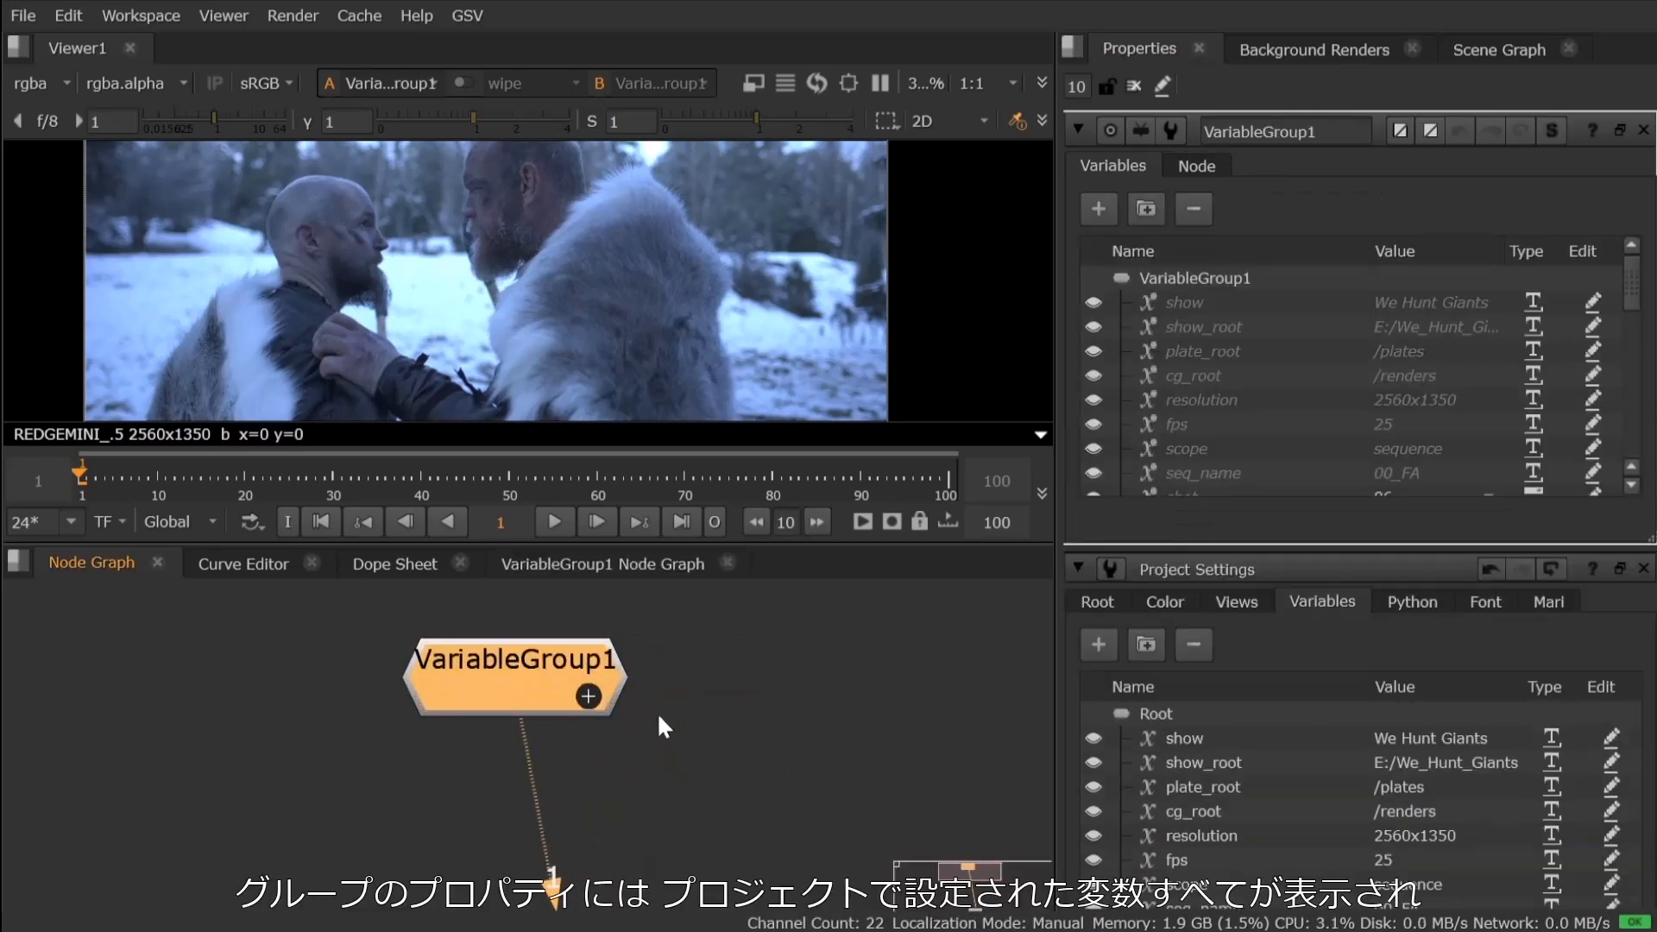
Examine the variables listed in VariableGroup1 and the group's own entry among the project variables.
{"action": "mouse_move", "coordinate": [1626, 263]}
{"action": "left_mouse_down"}
{"action": "mouse_move", "coordinate": [1622, 388]}
{"action": "mouse_move", "coordinate": [1615, 240]}
{"action": "left_mouse_up"}
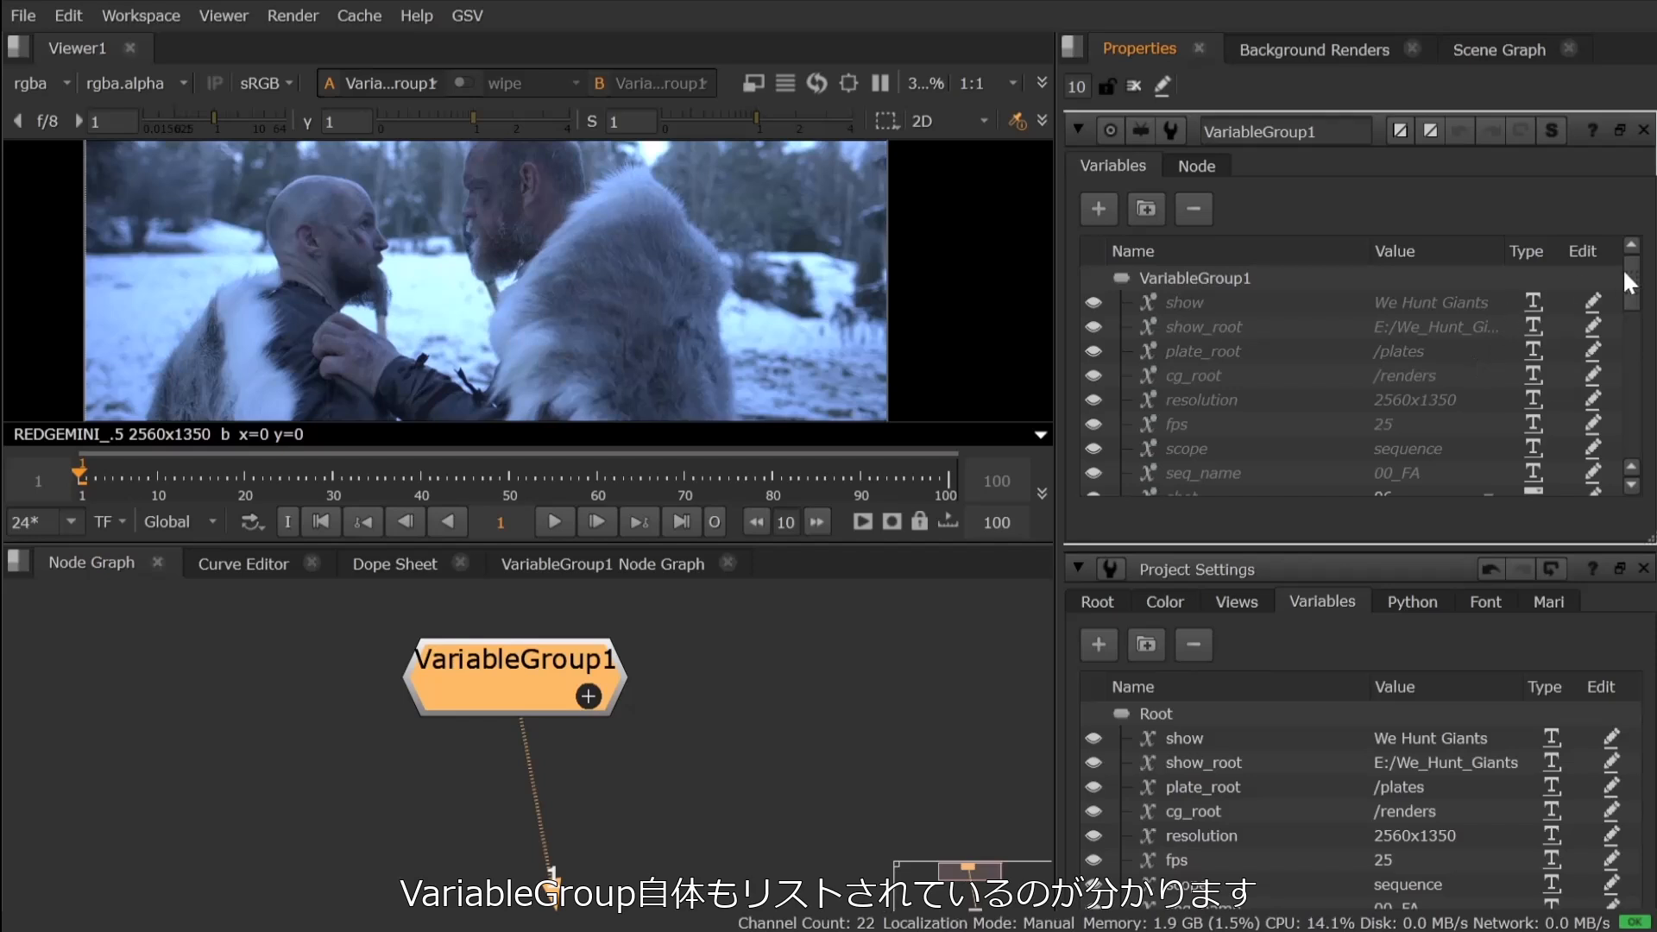
{"action": "left_click", "coordinate": [1186, 277]}
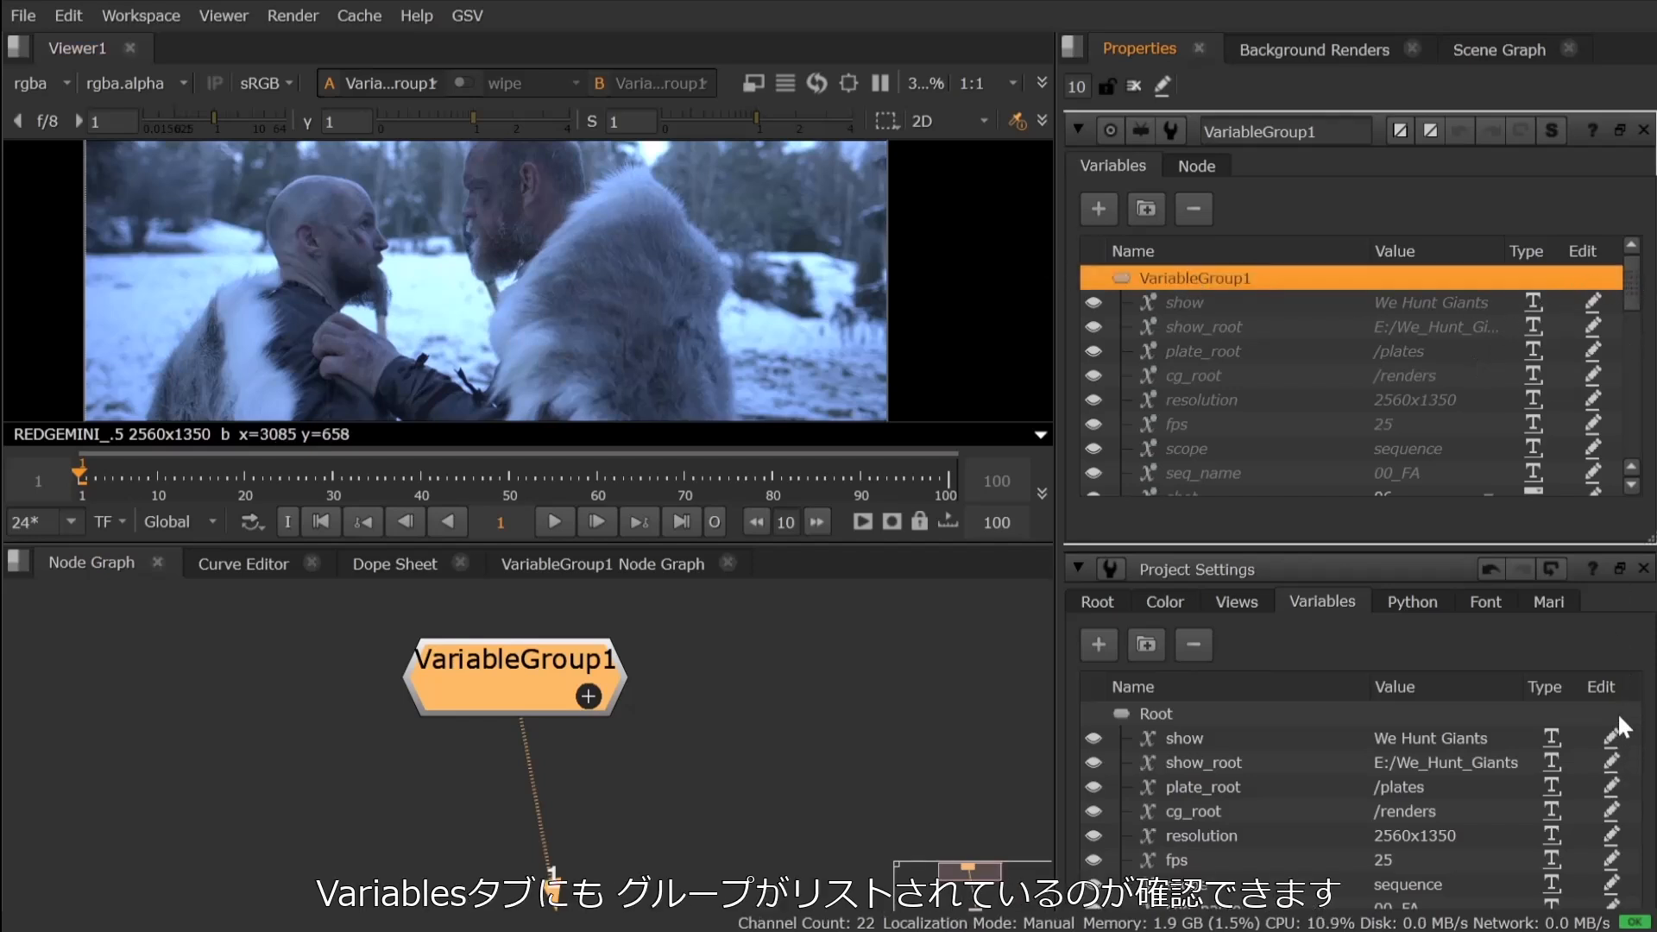
{"action": "scroll", "coordinate": [1612, 728], "scroll_direction": "down", "scroll_amount": 2}
{"action": "scroll", "coordinate": [1612, 728], "scroll_direction": "down", "scroll_amount": 1}
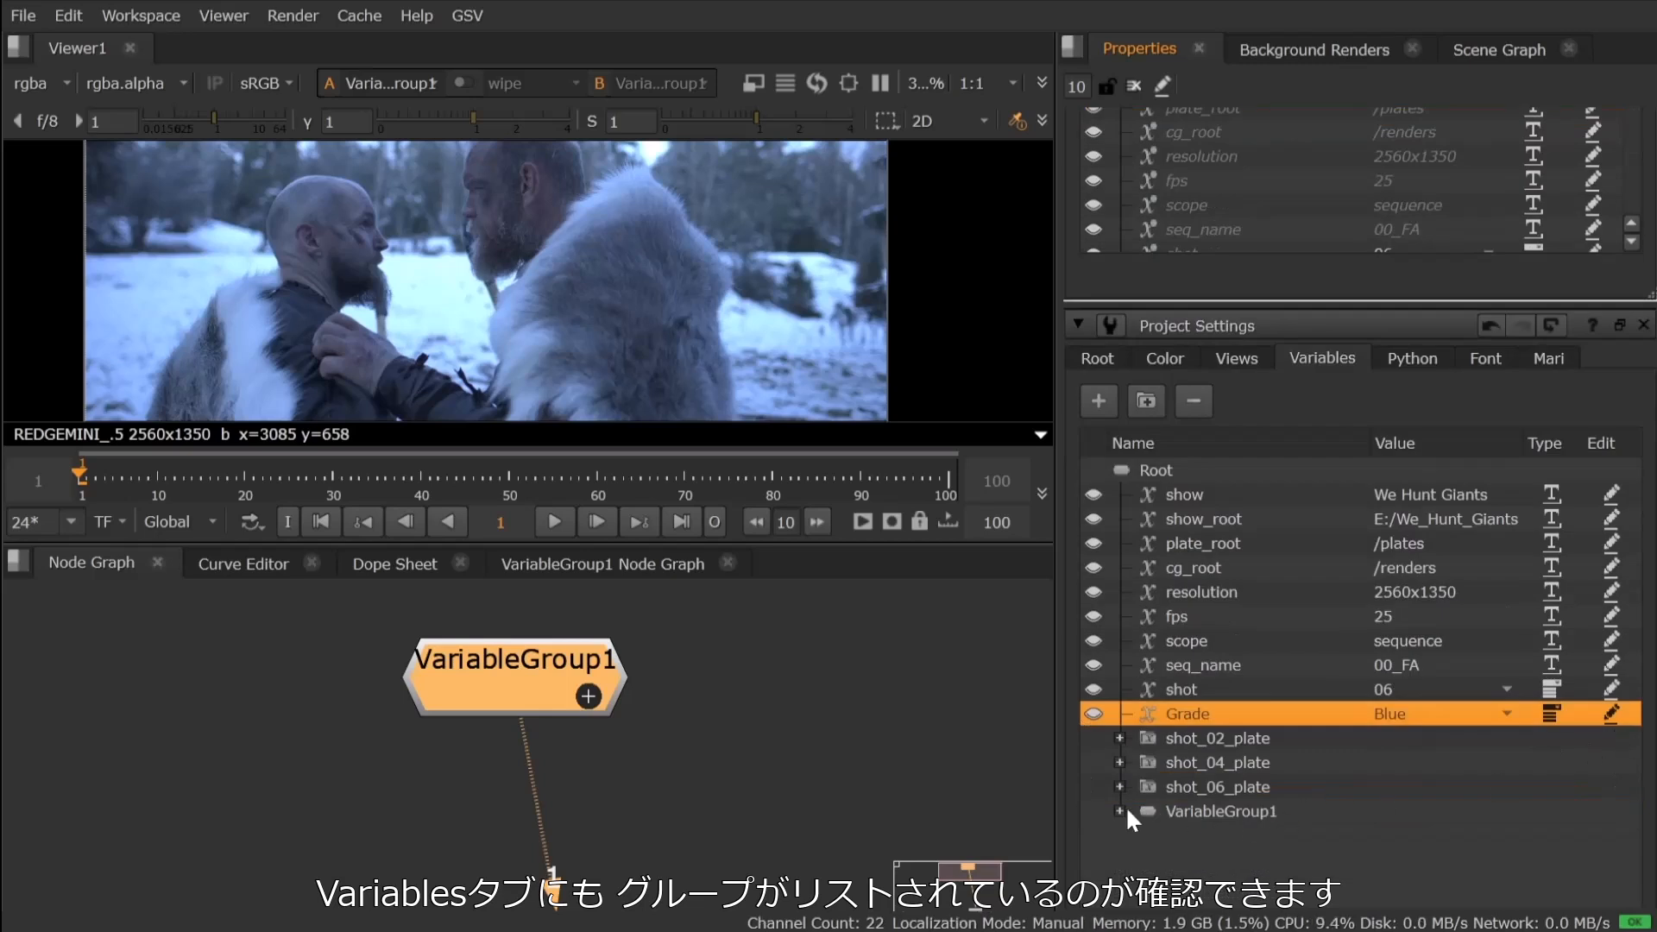
{"action": "scroll", "coordinate": [1365, 246], "scroll_direction": "up", "scroll_amount": 3}
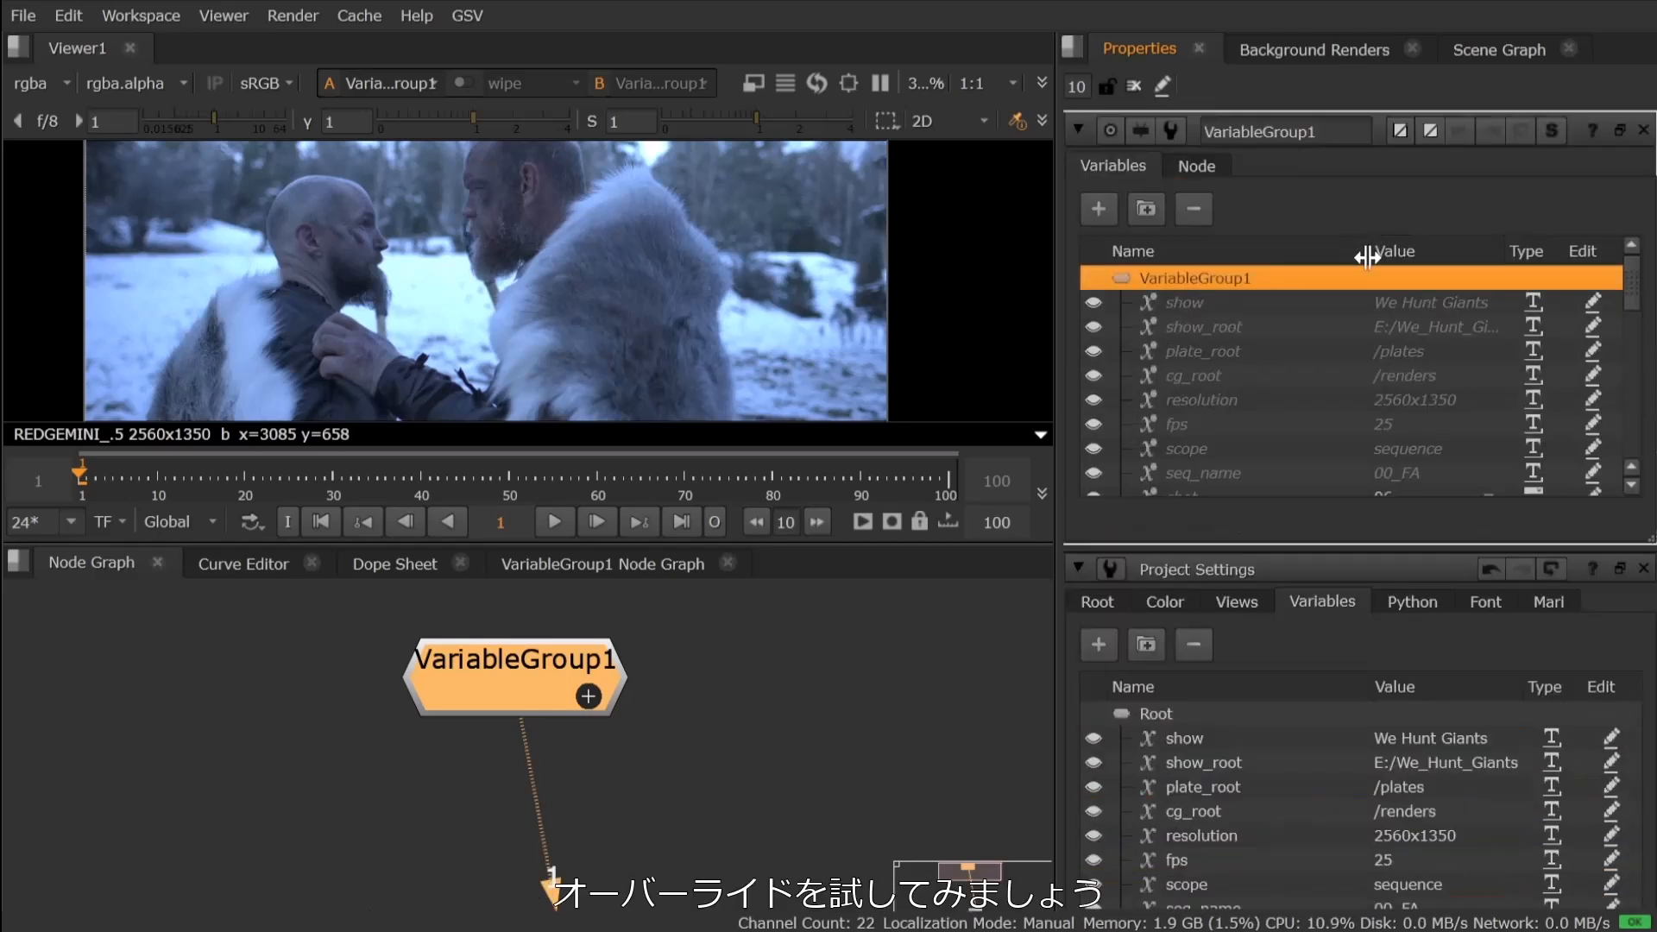
Override the Grade variable with Yellow inside VariableGroup1.
{"action": "left_click_drag", "start_coordinate": [1630, 283], "coordinate": [1631, 321]}
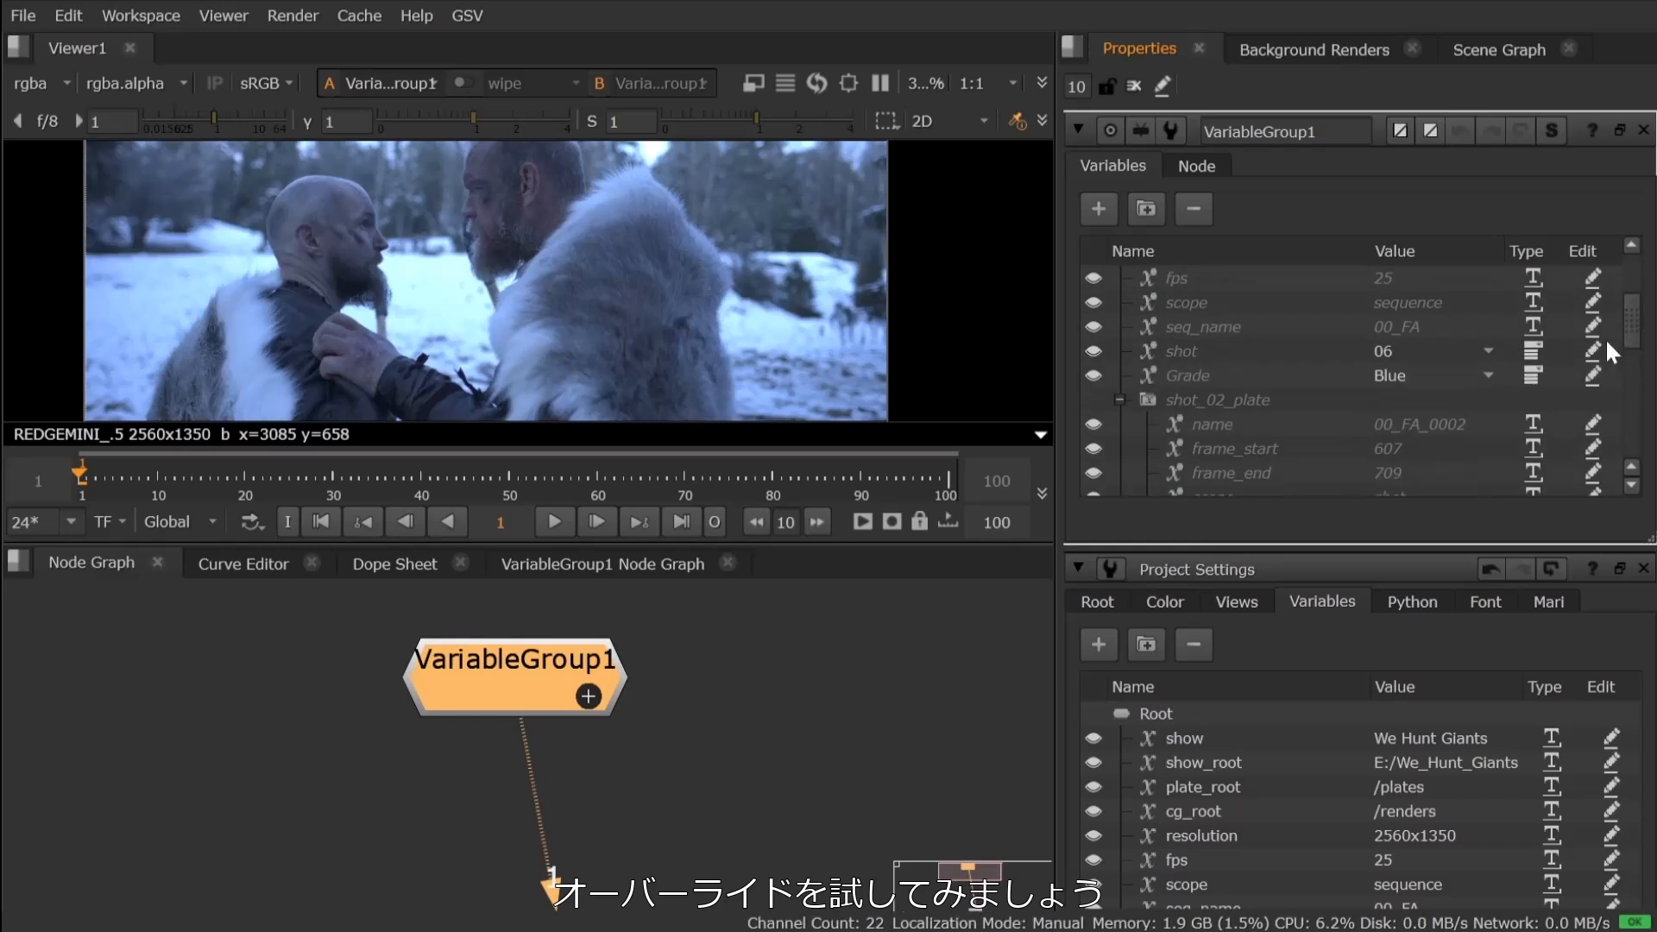
{"action": "left_click", "coordinate": [1484, 373]}
{"action": "left_click", "coordinate": [1484, 372]}
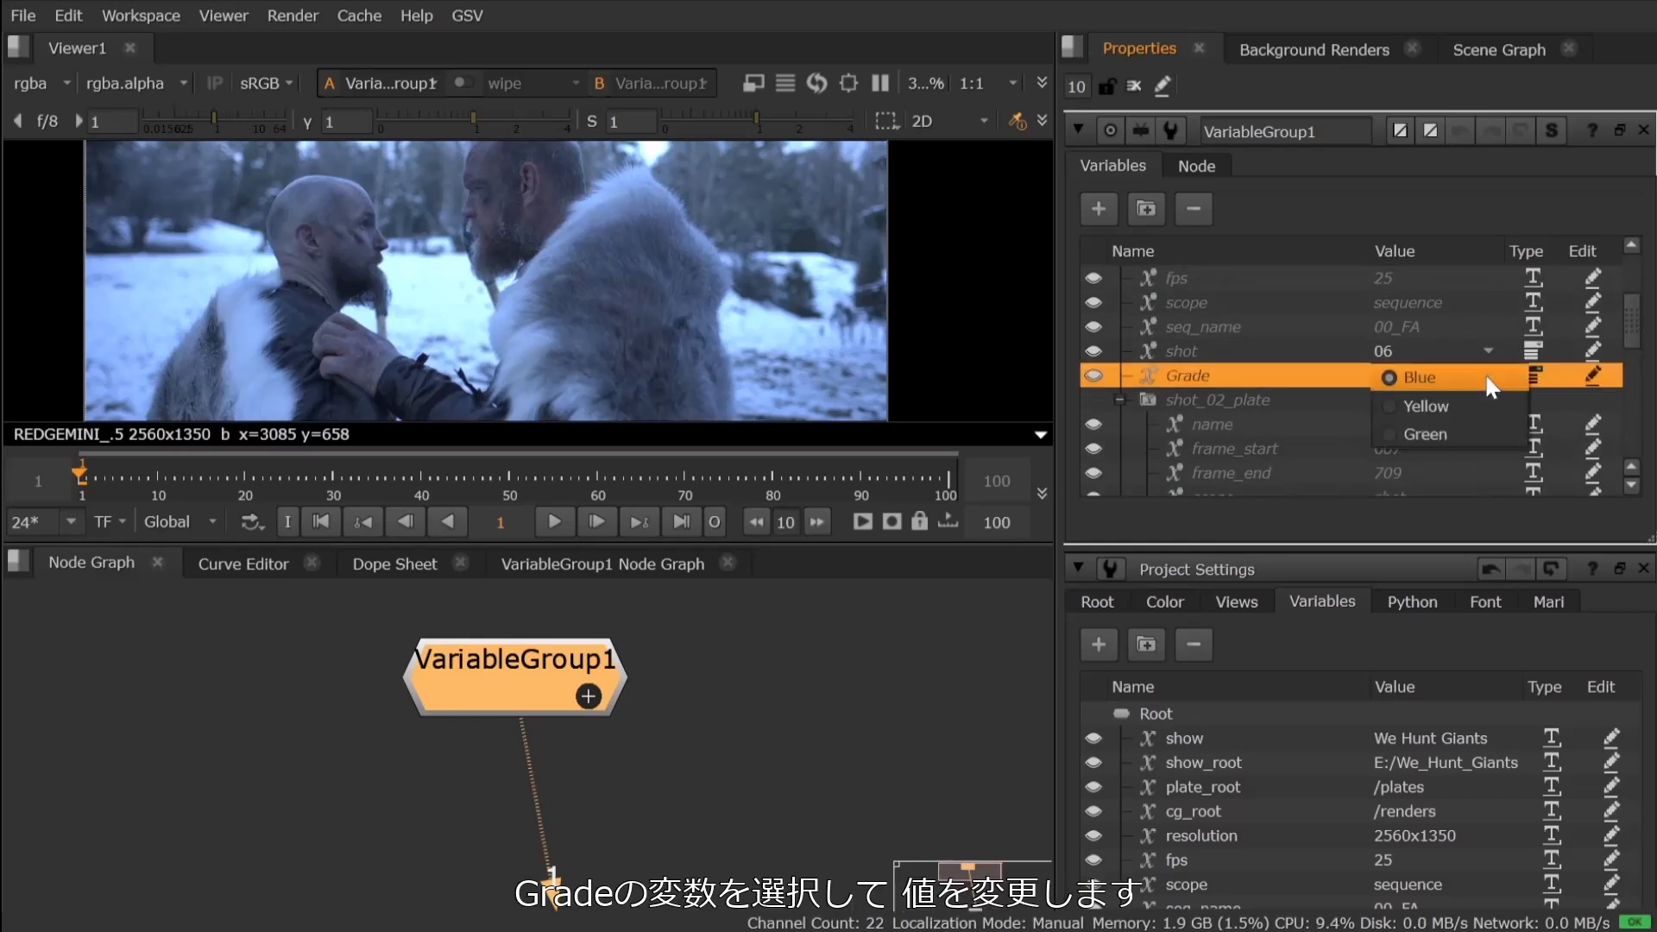
{"action": "left_click", "coordinate": [1477, 406]}
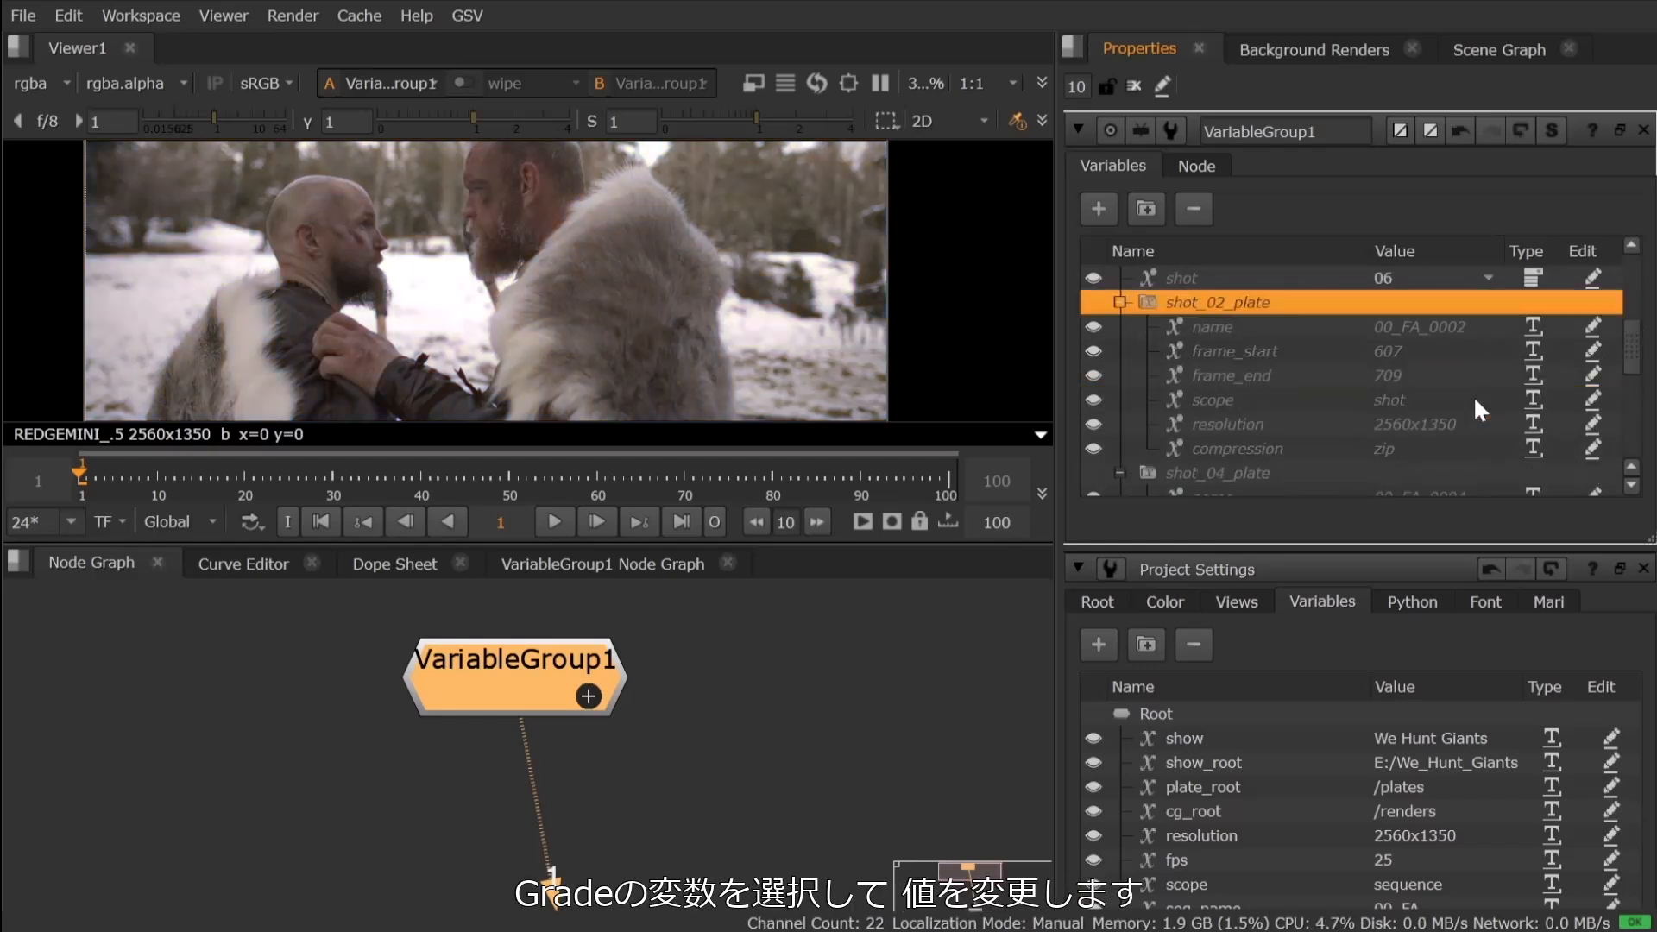
Compare VariableGroup1's Grade value with the root Grade, expanding the group among the project variables.
{"action": "left_click_drag", "start_coordinate": [1630, 348], "coordinate": [1631, 283]}
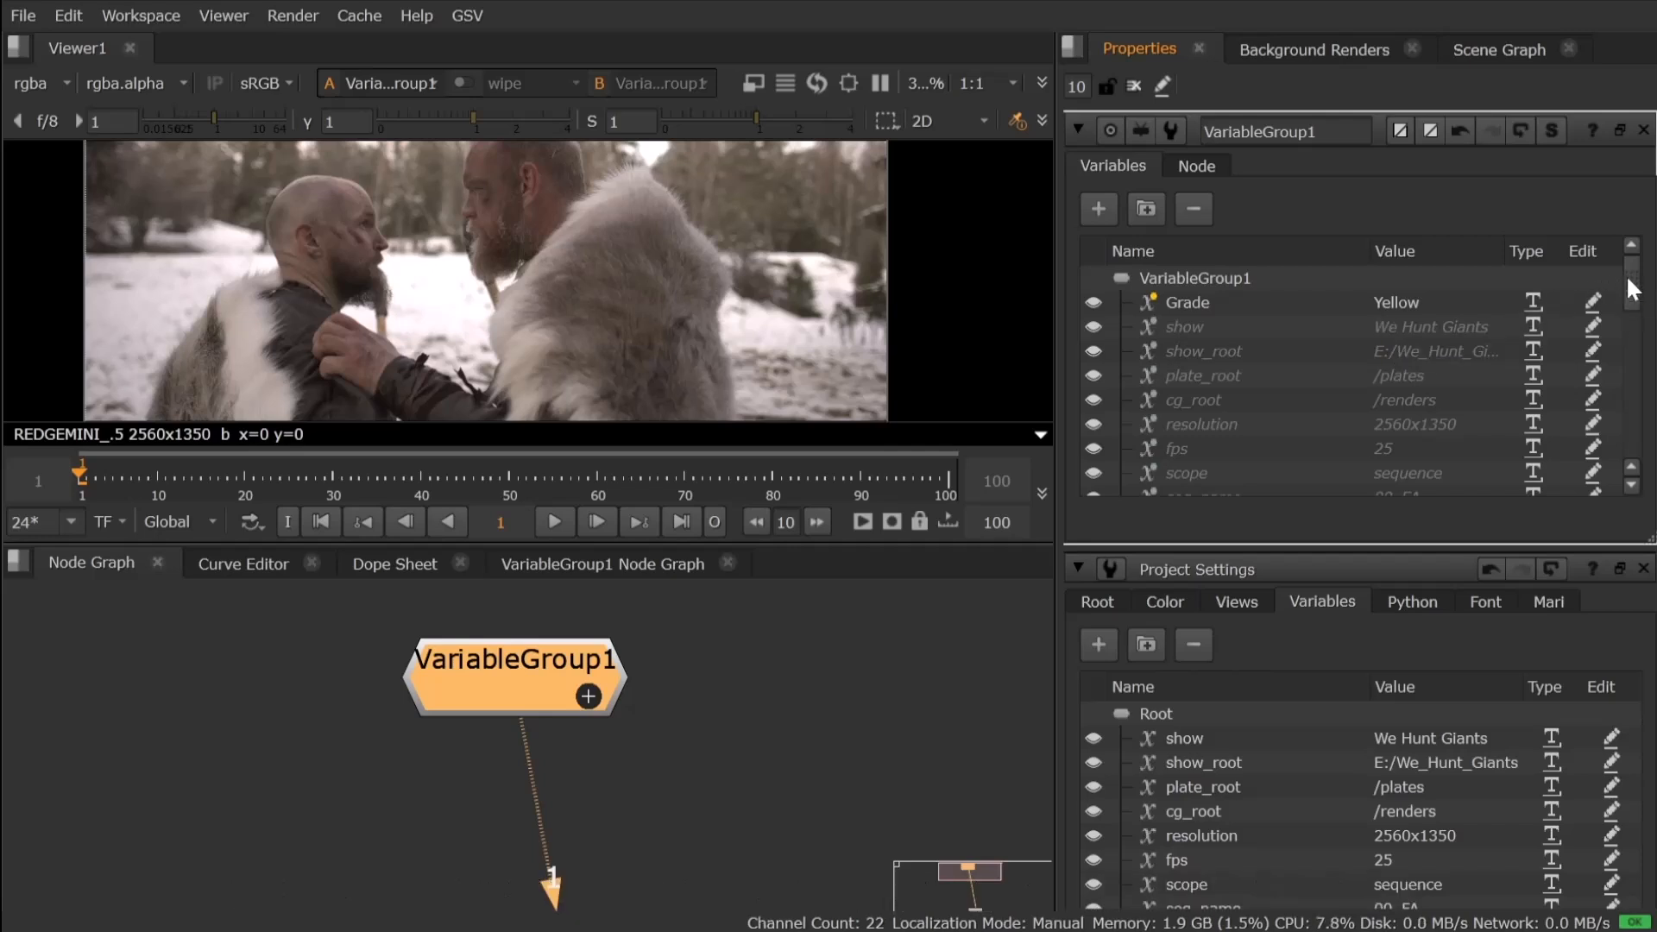
{"action": "scroll", "coordinate": [1572, 781], "scroll_direction": "down", "scroll_amount": 3}
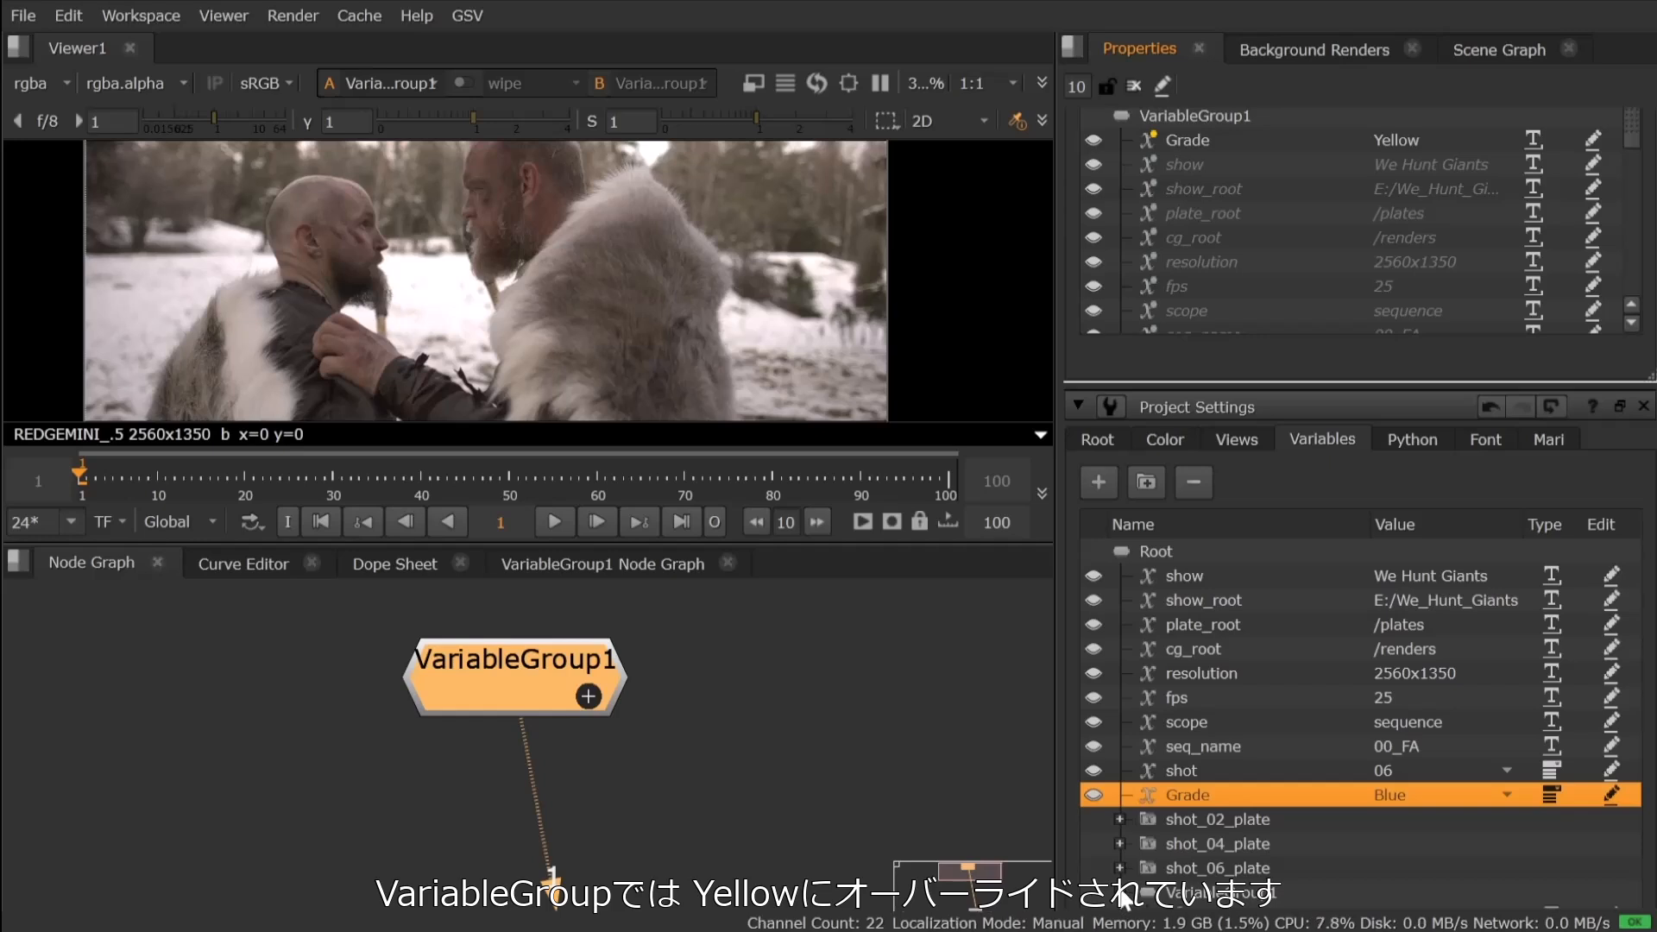
{"action": "scroll", "coordinate": [1187, 806], "scroll_direction": "down", "scroll_amount": 2}
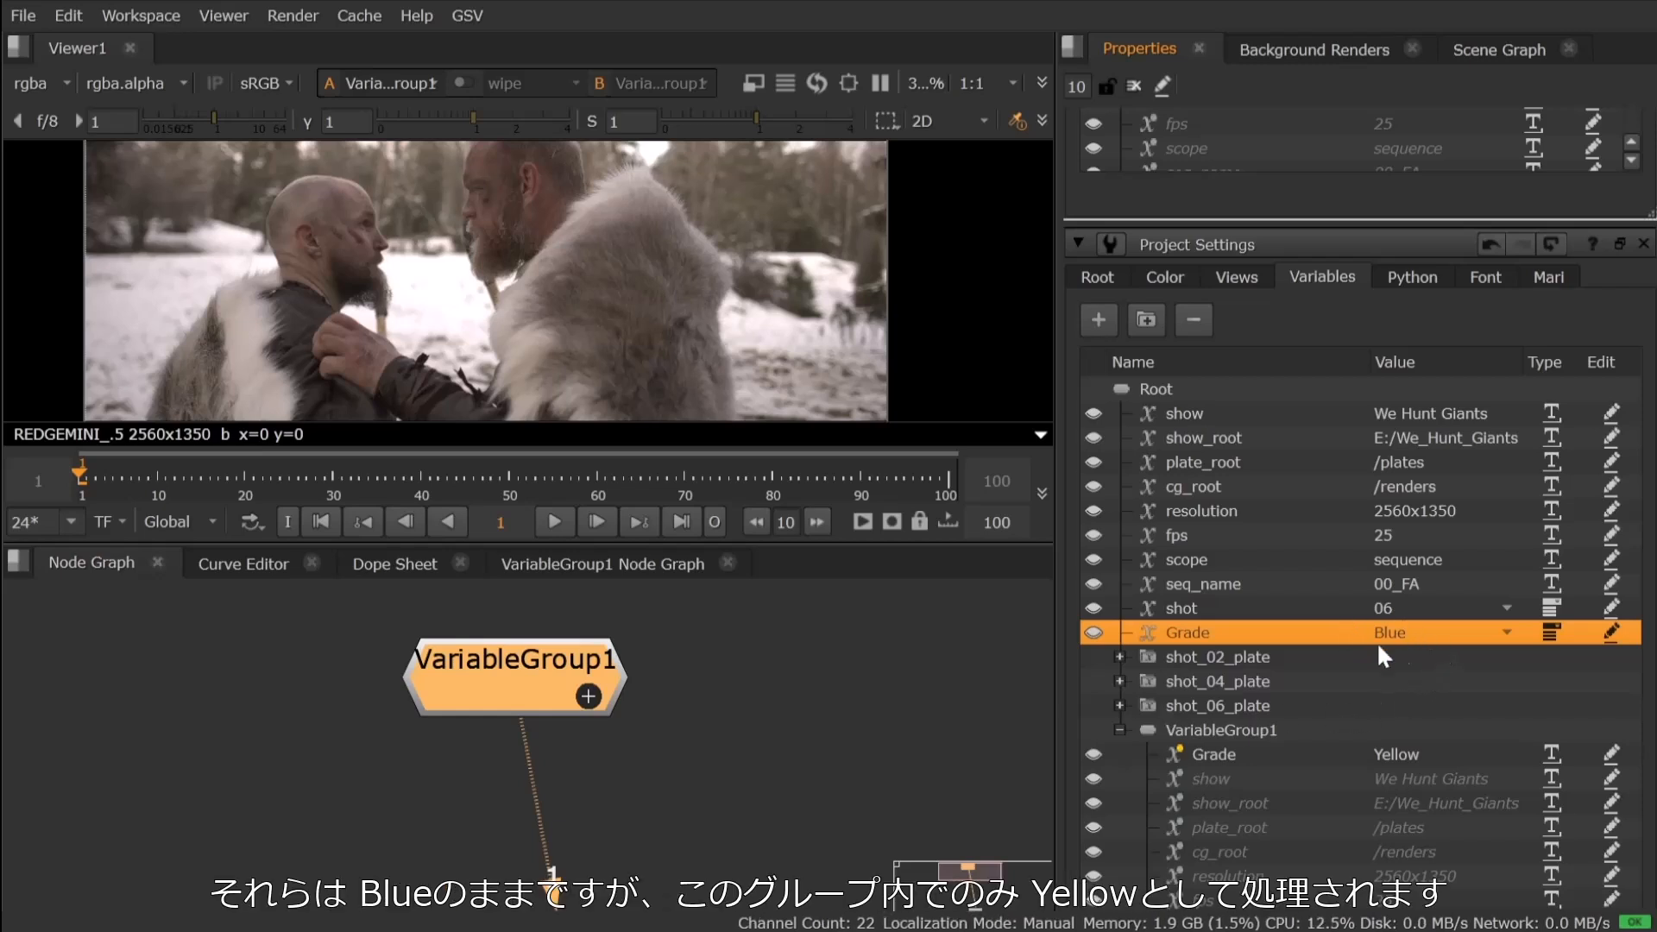
Add a colourspace list variable set to Aces to VariableGroup1 and check it under the group among the project variables.
{"action": "left_click", "coordinate": [1388, 751]}
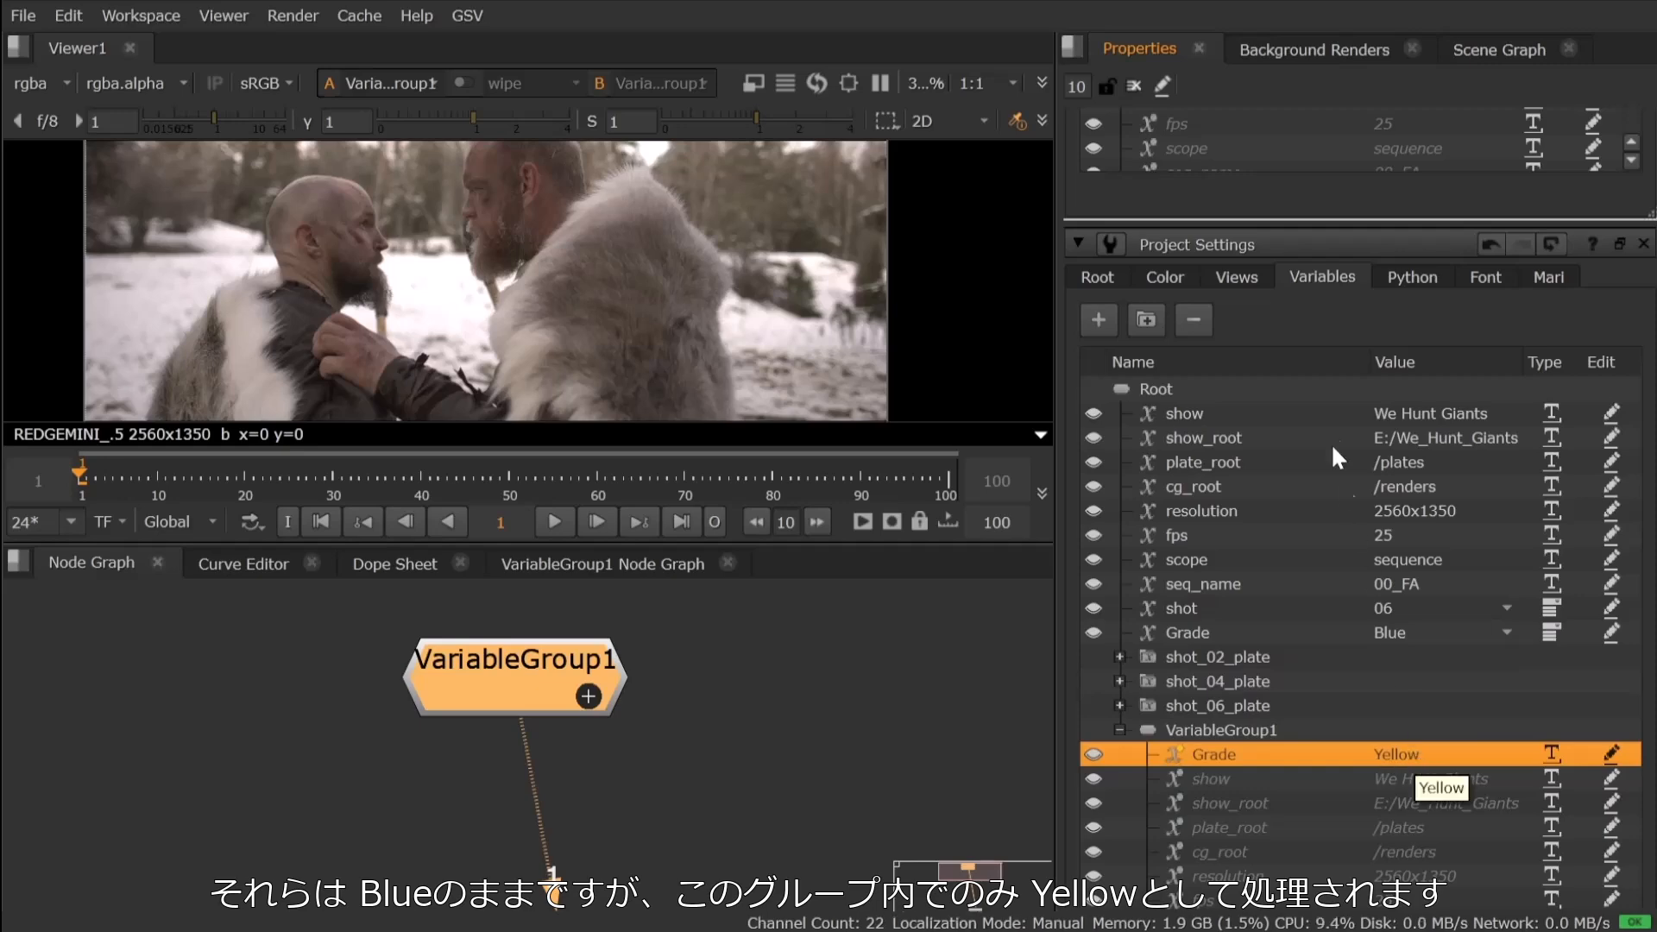
{"action": "scroll", "coordinate": [1329, 148], "scroll_direction": "up", "scroll_amount": 3}
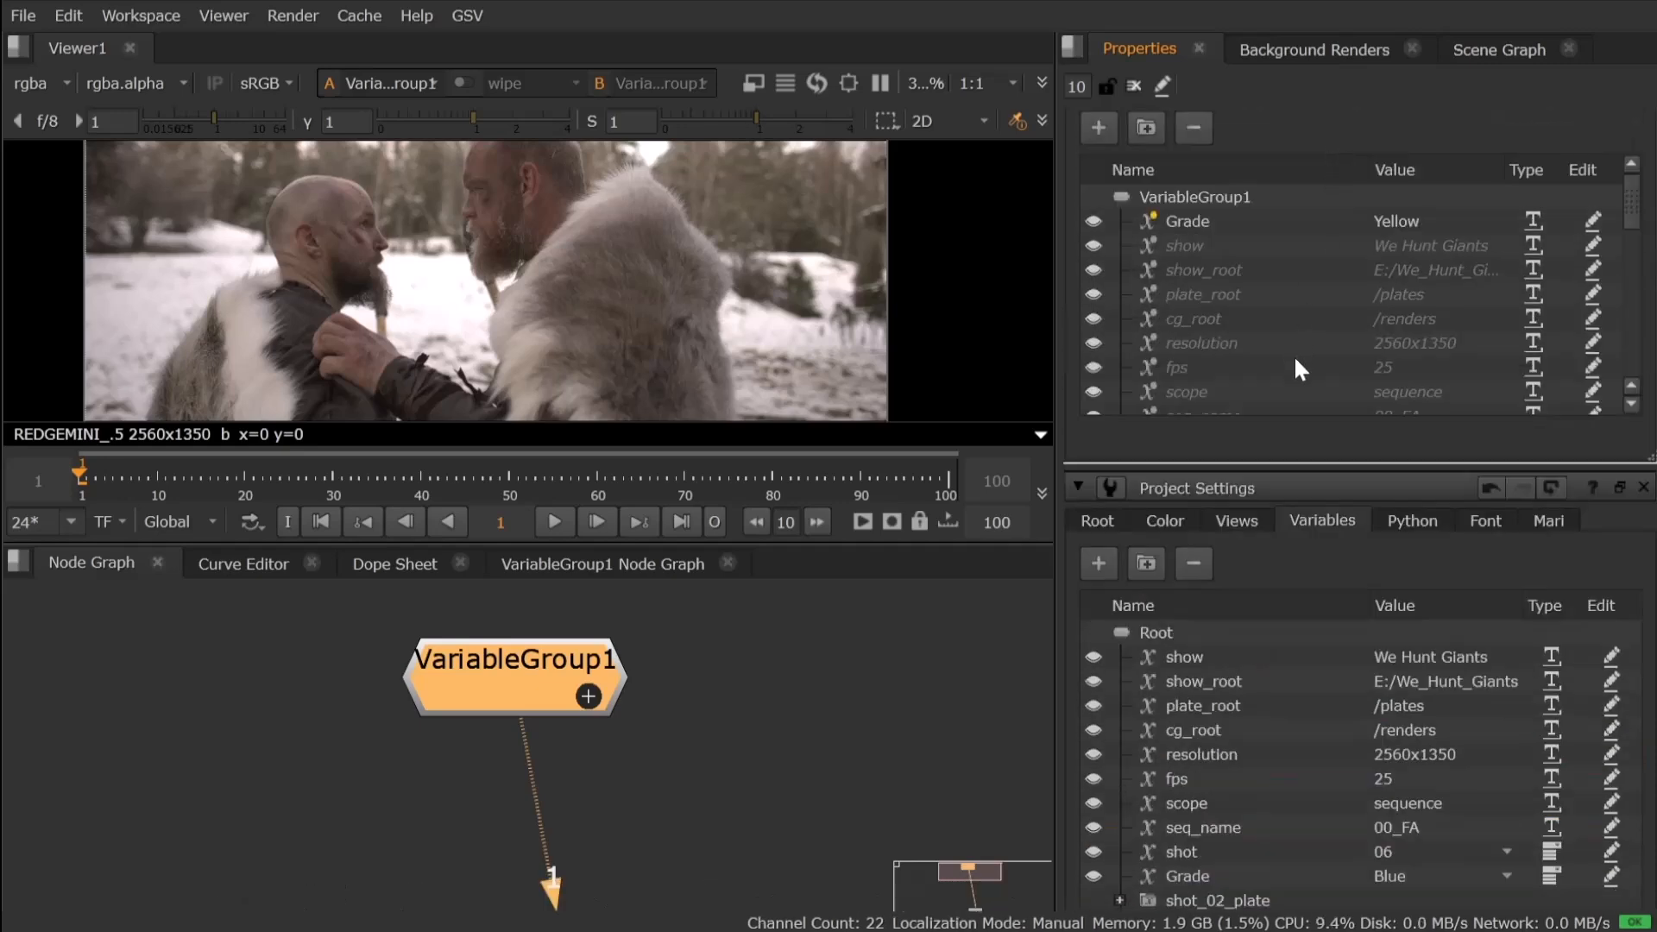
{"action": "left_click", "coordinate": [514, 664]}
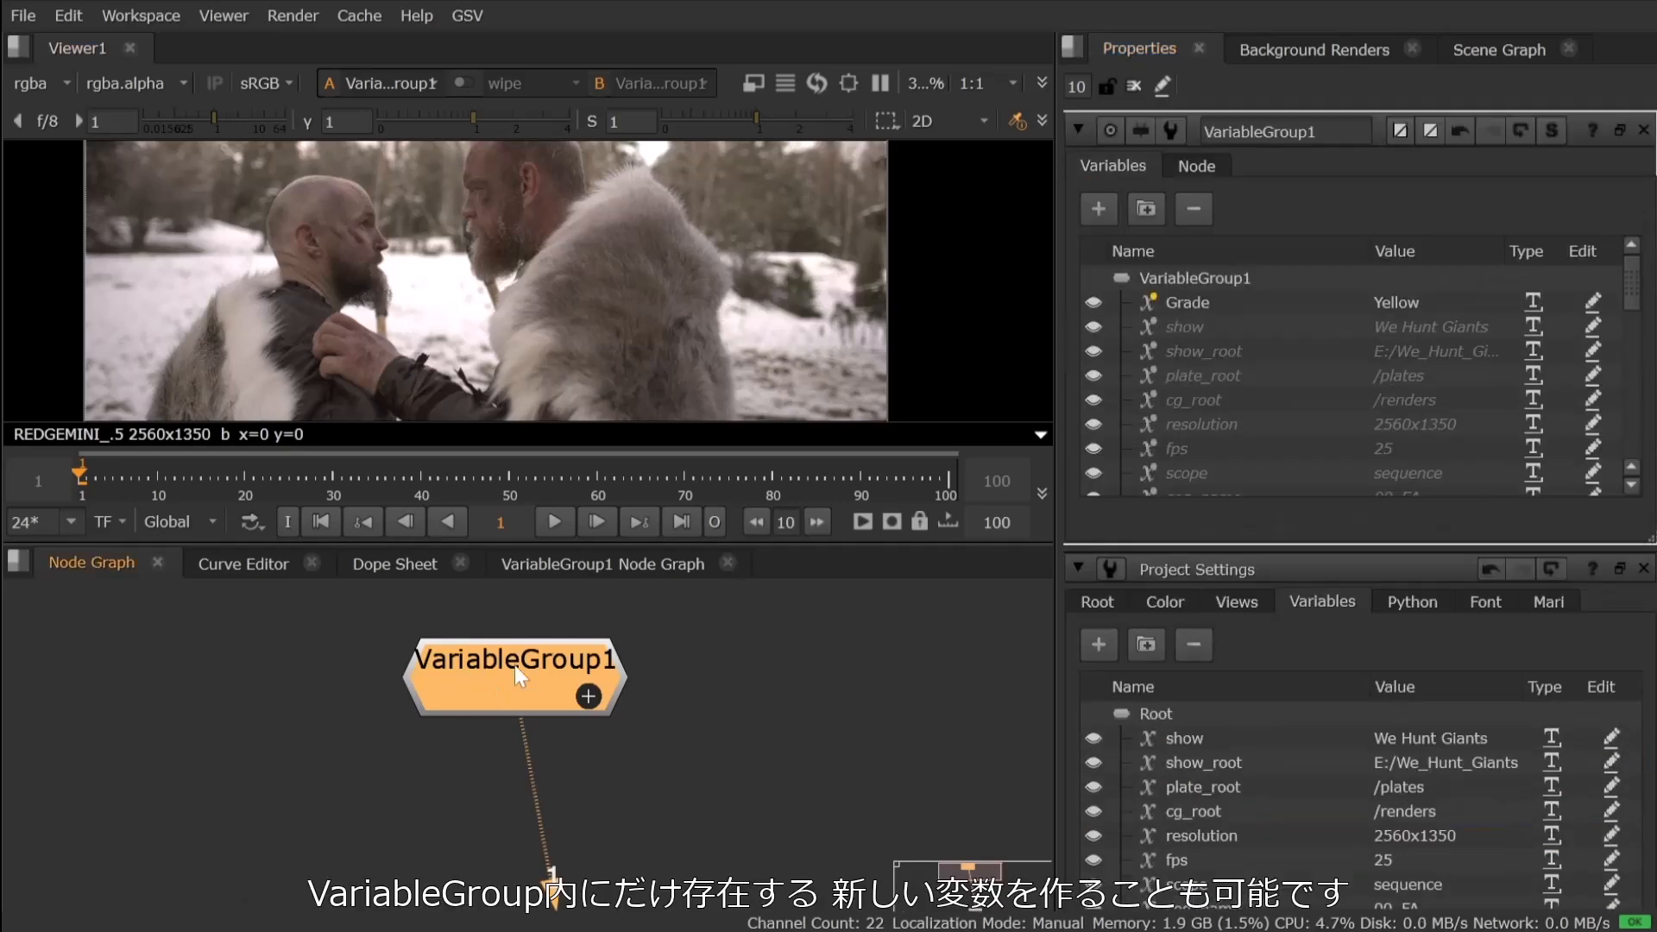
{"action": "left_click", "coordinate": [1212, 277]}
{"action": "left_click", "coordinate": [1102, 209]}
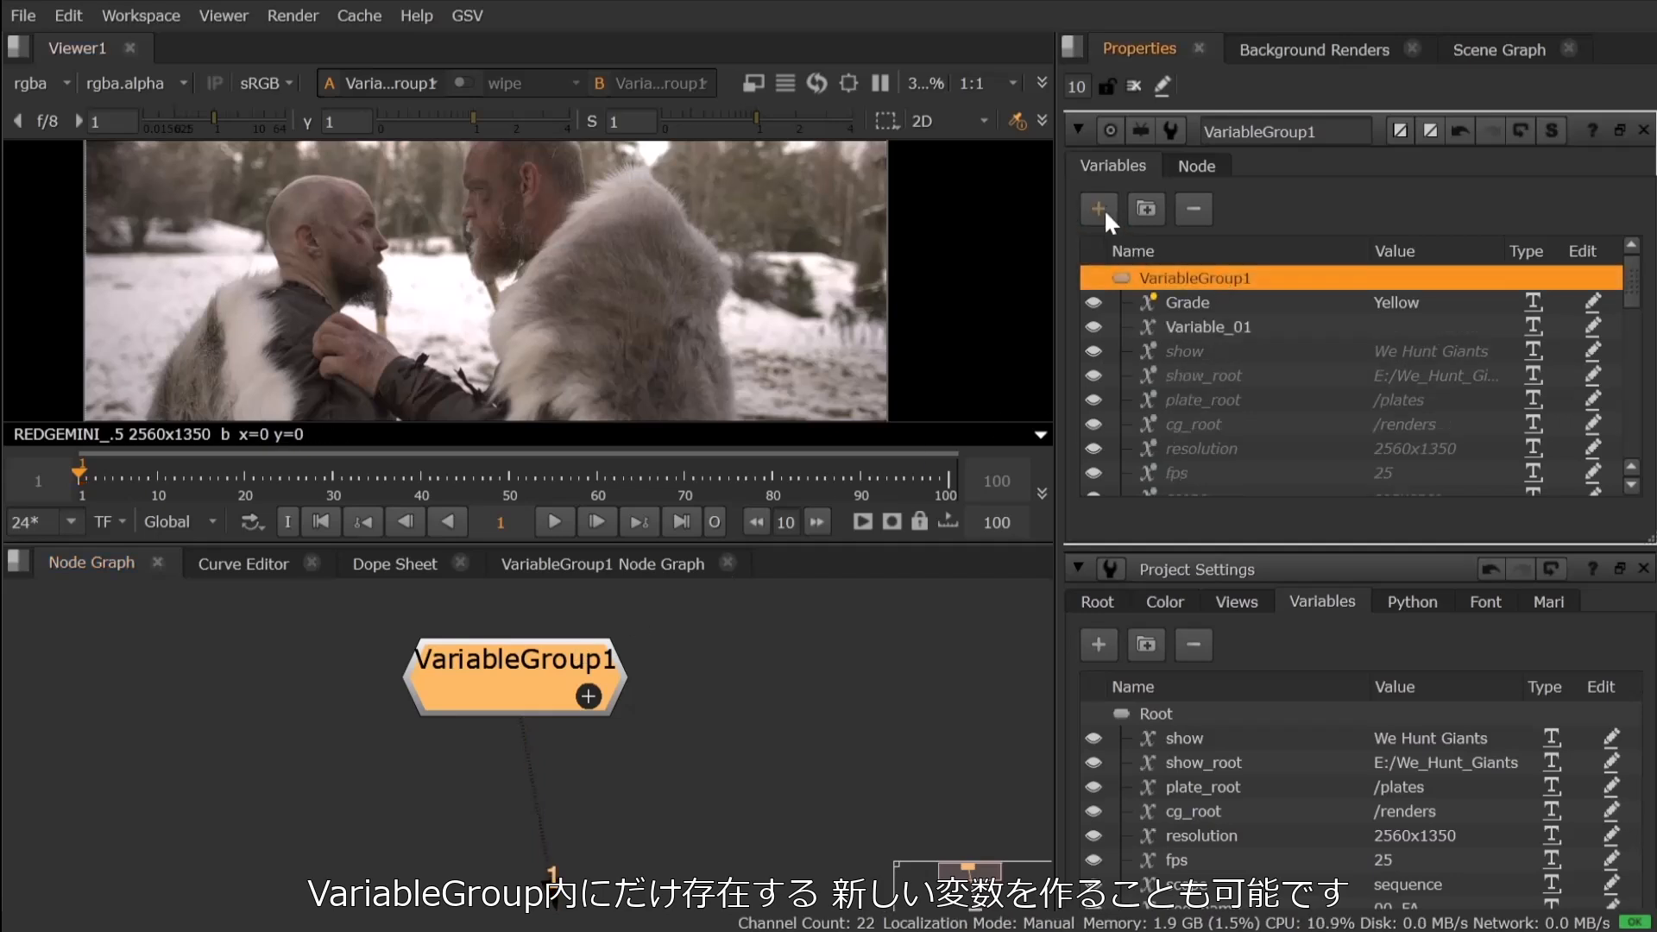
{"action": "double_click", "coordinate": [1222, 323]}
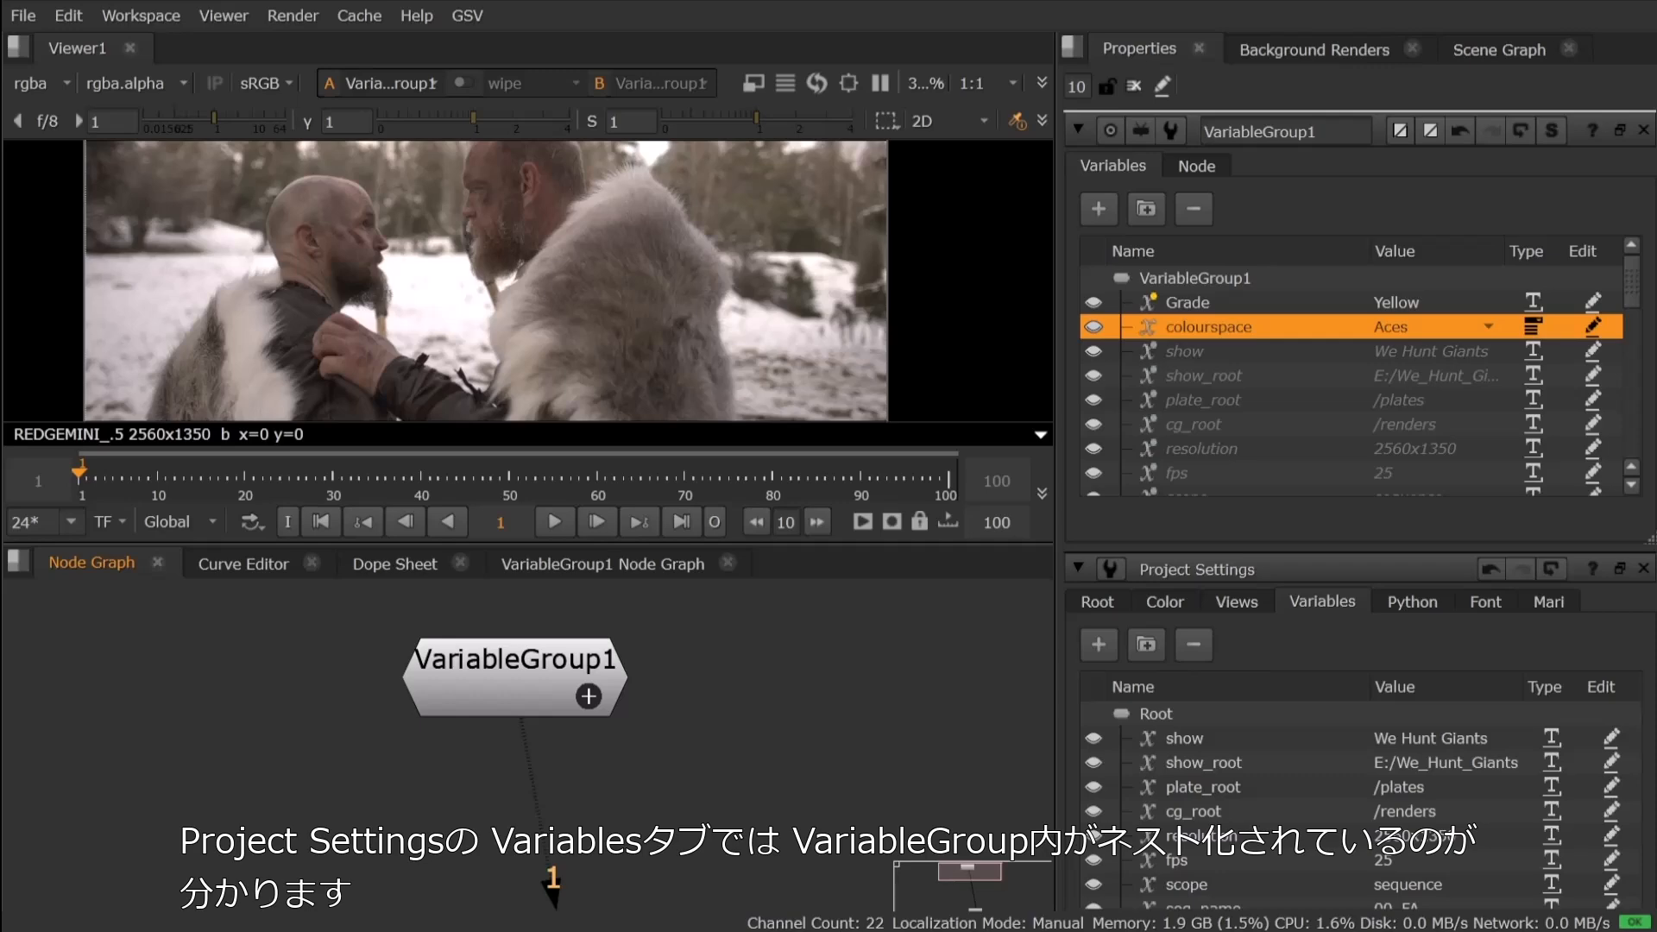
{"action": "scroll", "coordinate": [1549, 754], "scroll_direction": "down", "scroll_amount": 10}
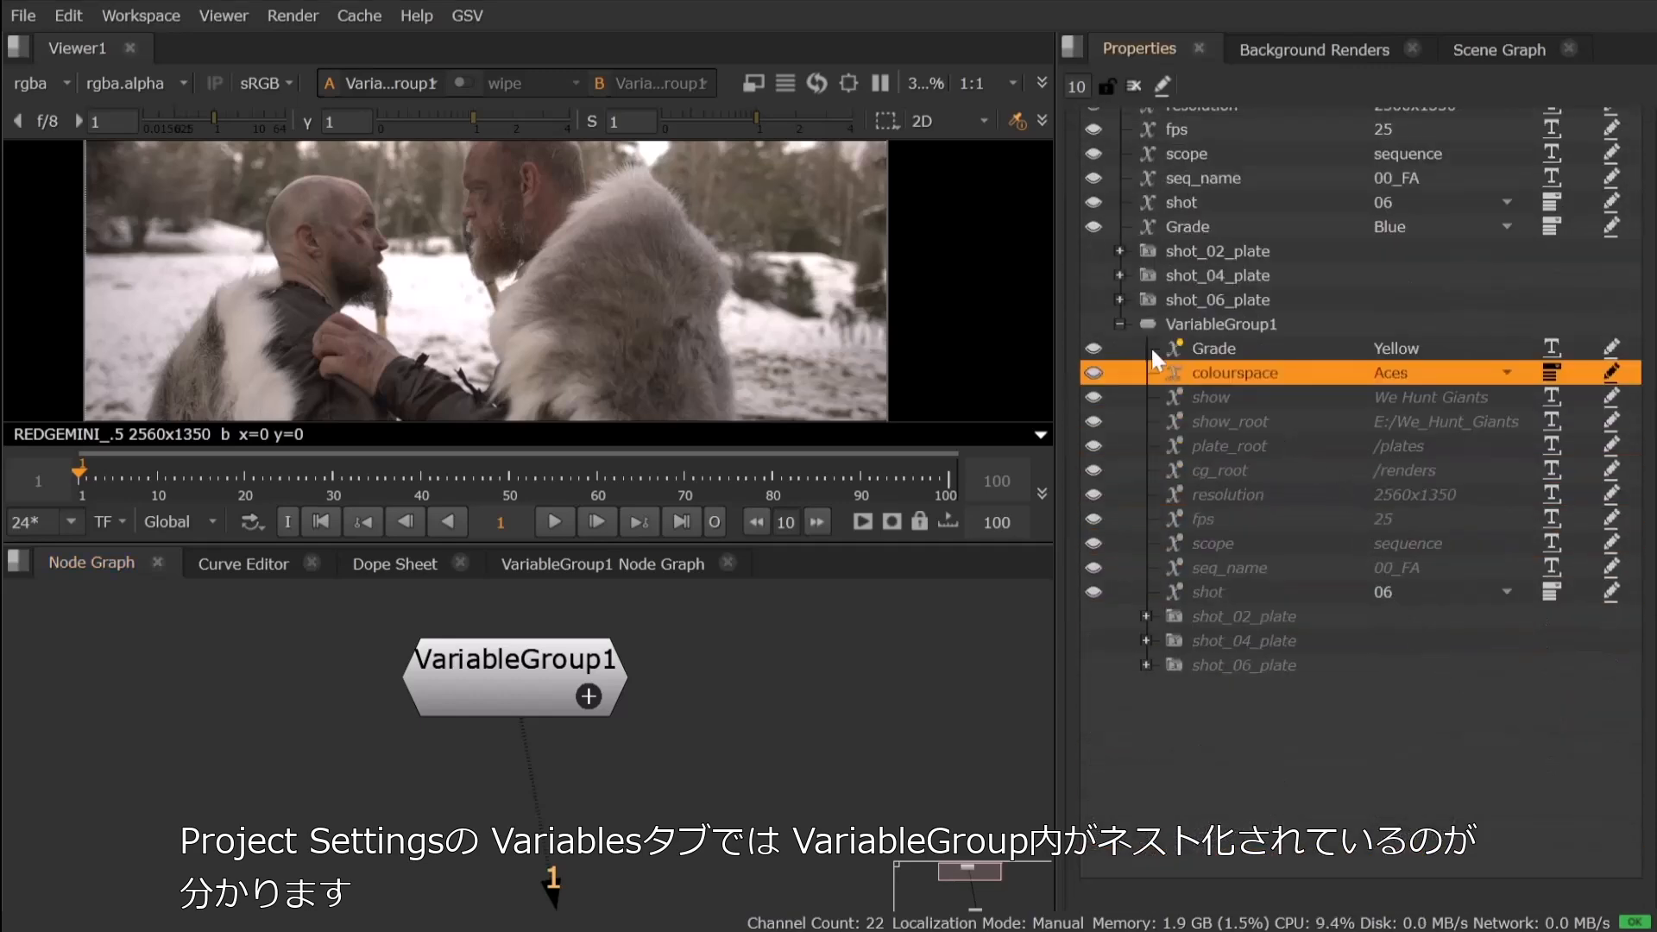
{"action": "left_click", "coordinate": [1150, 322]}
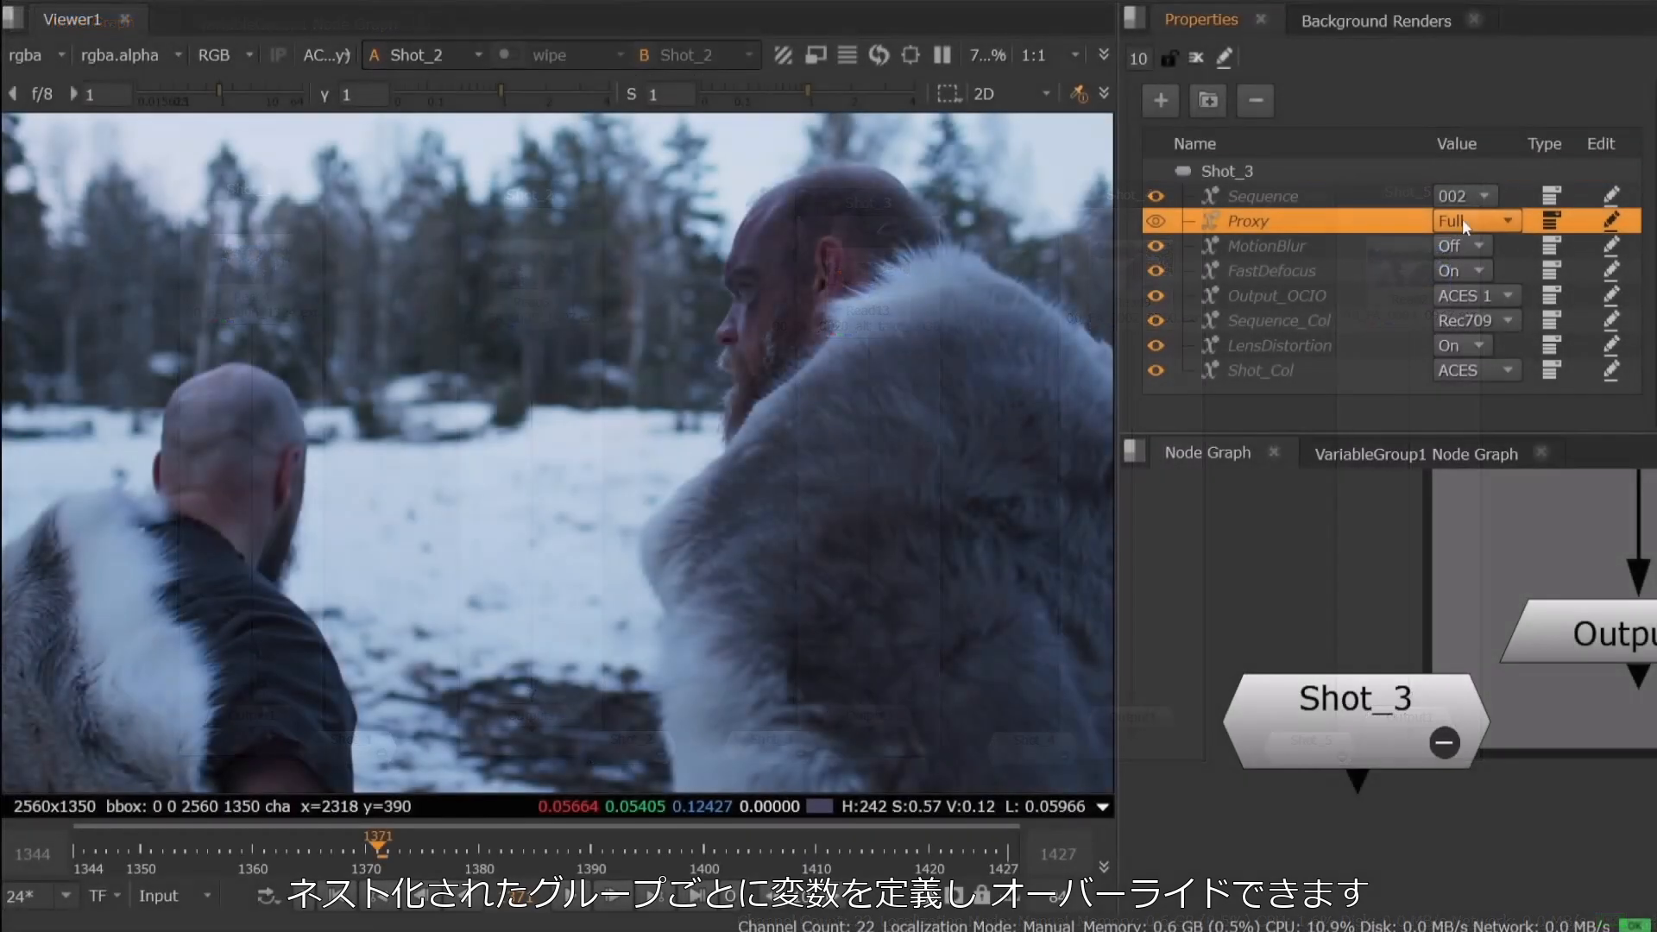
Override the Proxy variable with Half in the Shot_3 group and add a new variable named FPS there.
{"action": "left_click", "coordinate": [1462, 219]}
{"action": "left_click", "coordinate": [1464, 254]}
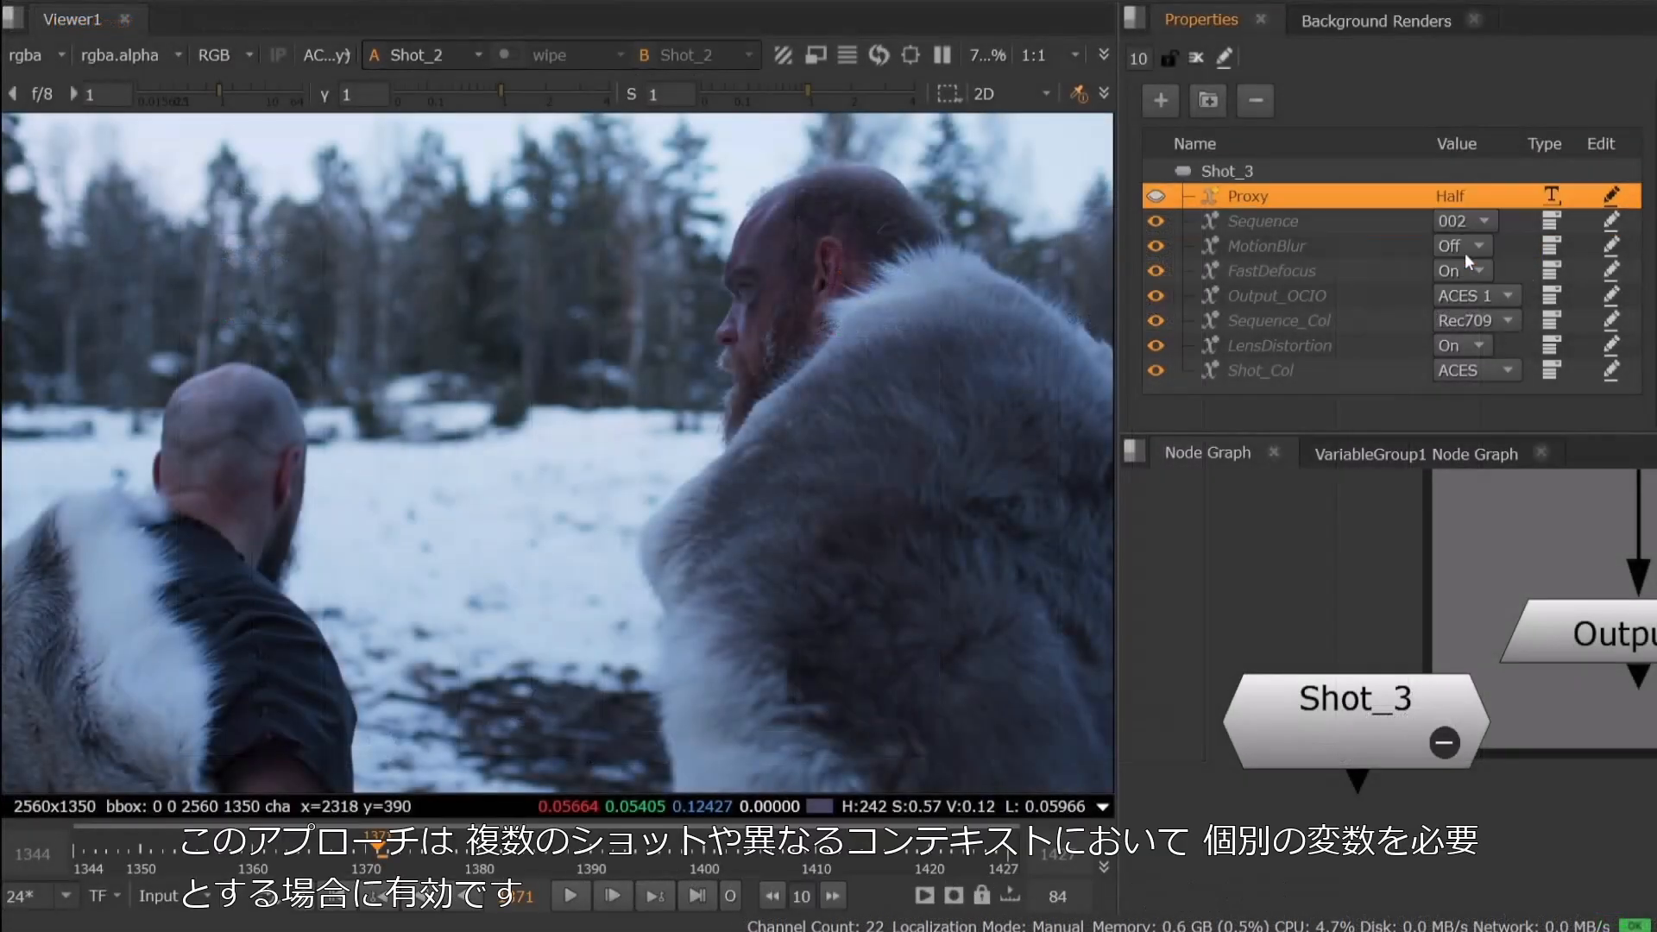
{"action": "left_click", "coordinate": [1225, 172]}
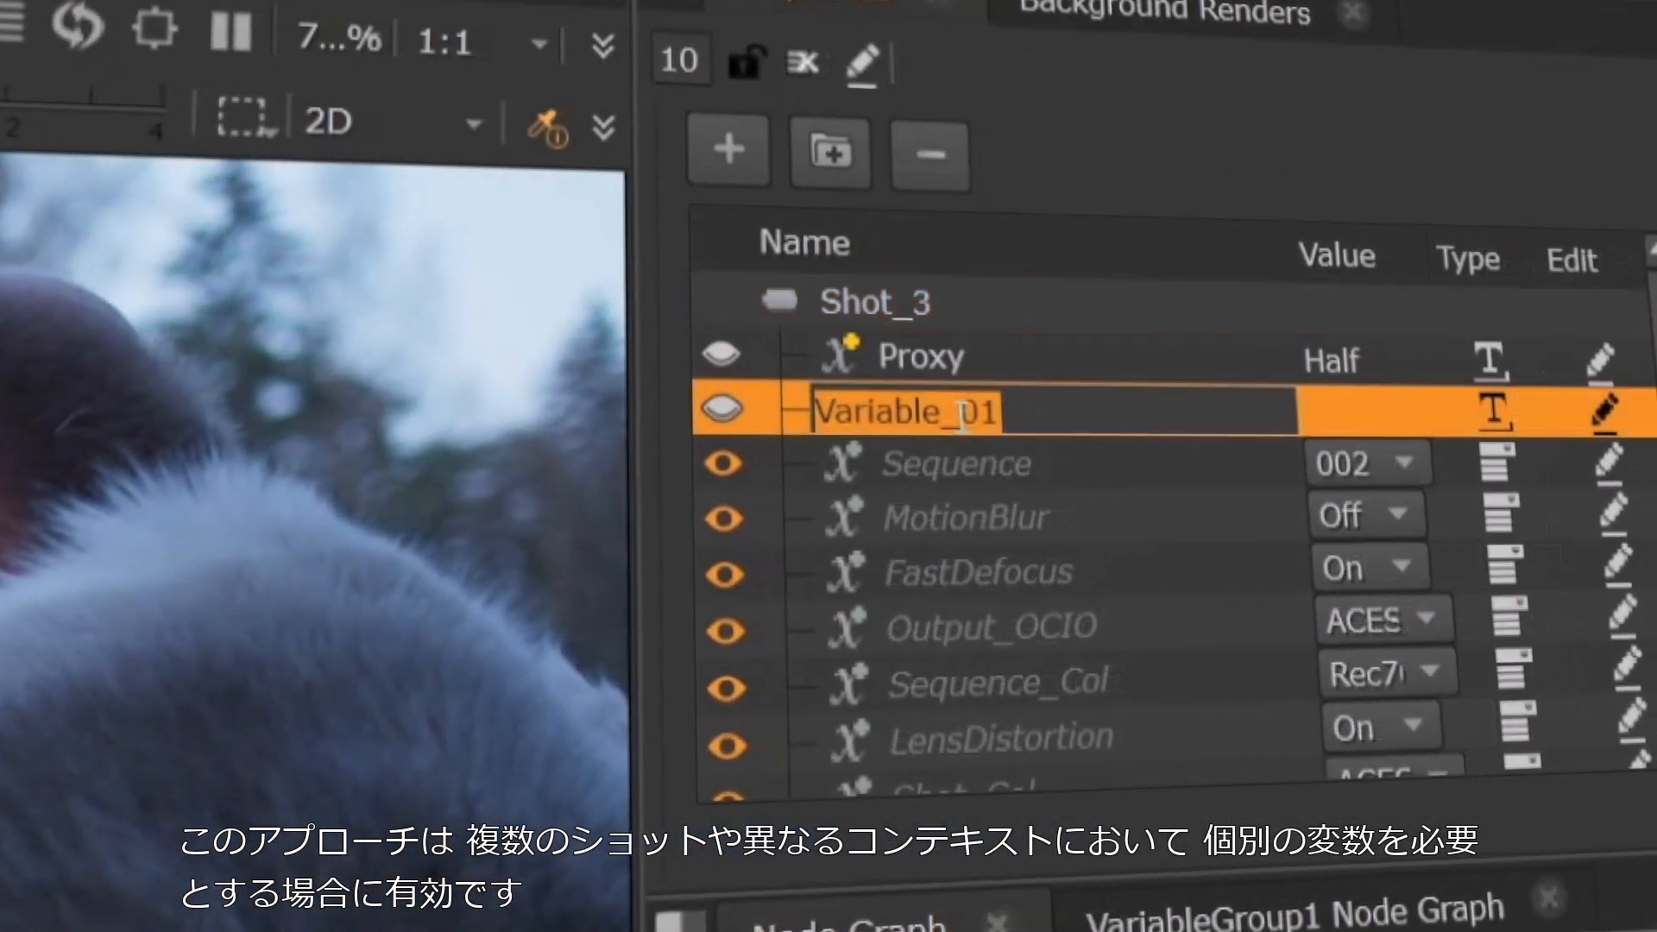
{"action": "type", "text": "FPS"}
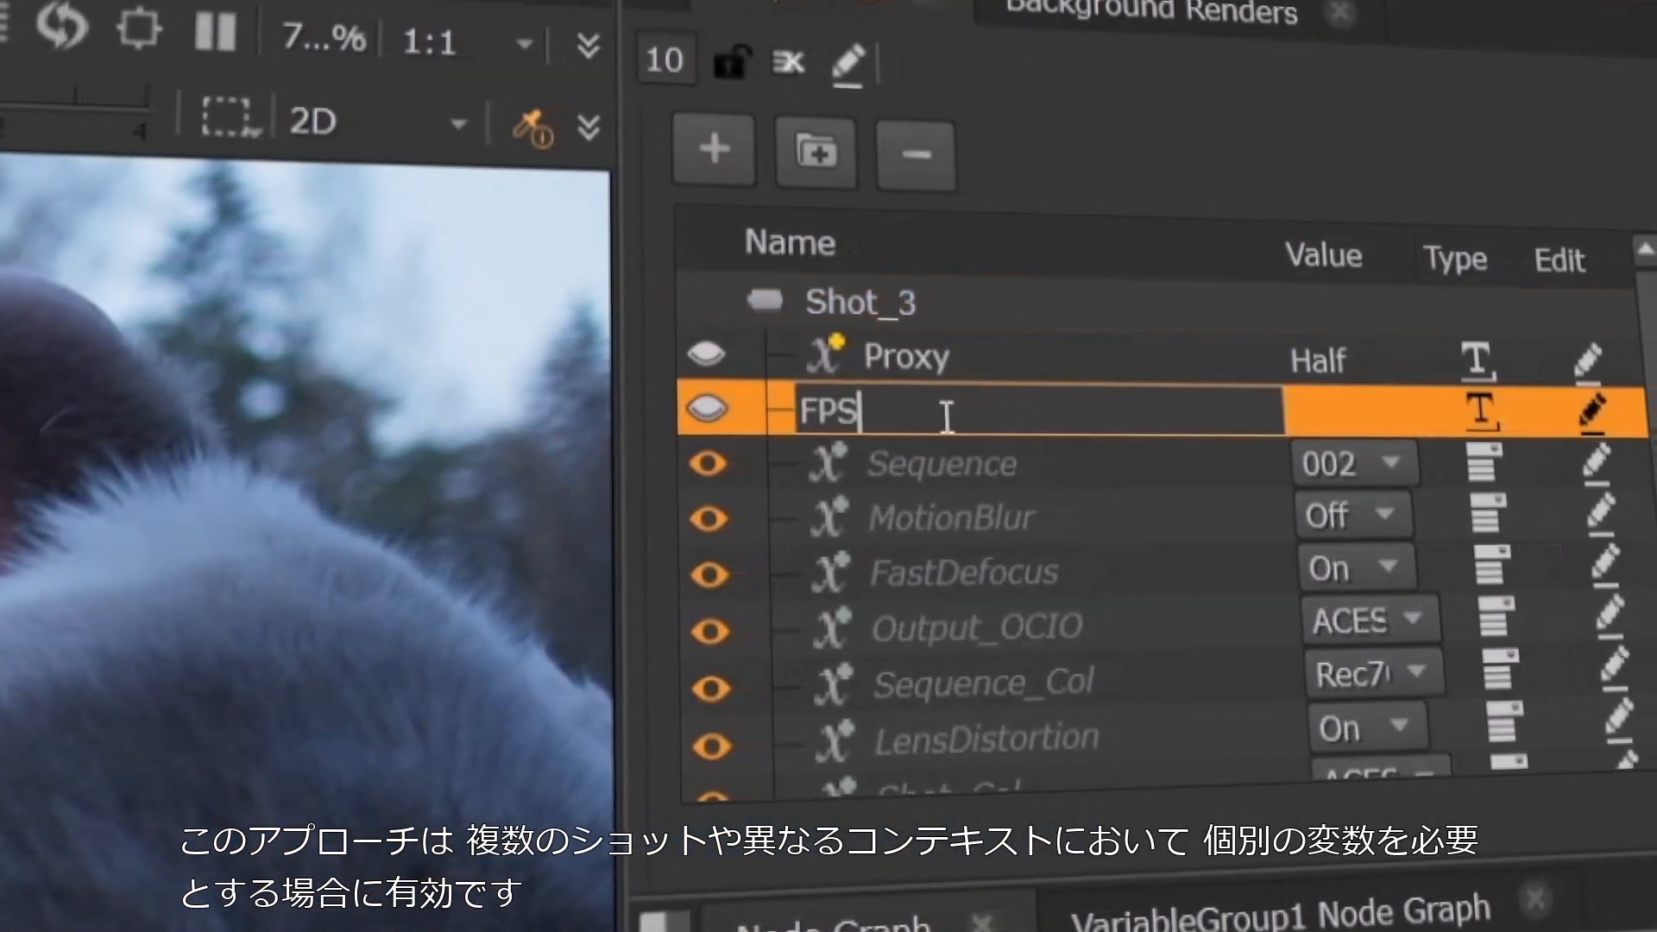
{"action": "key", "text": "Return"}
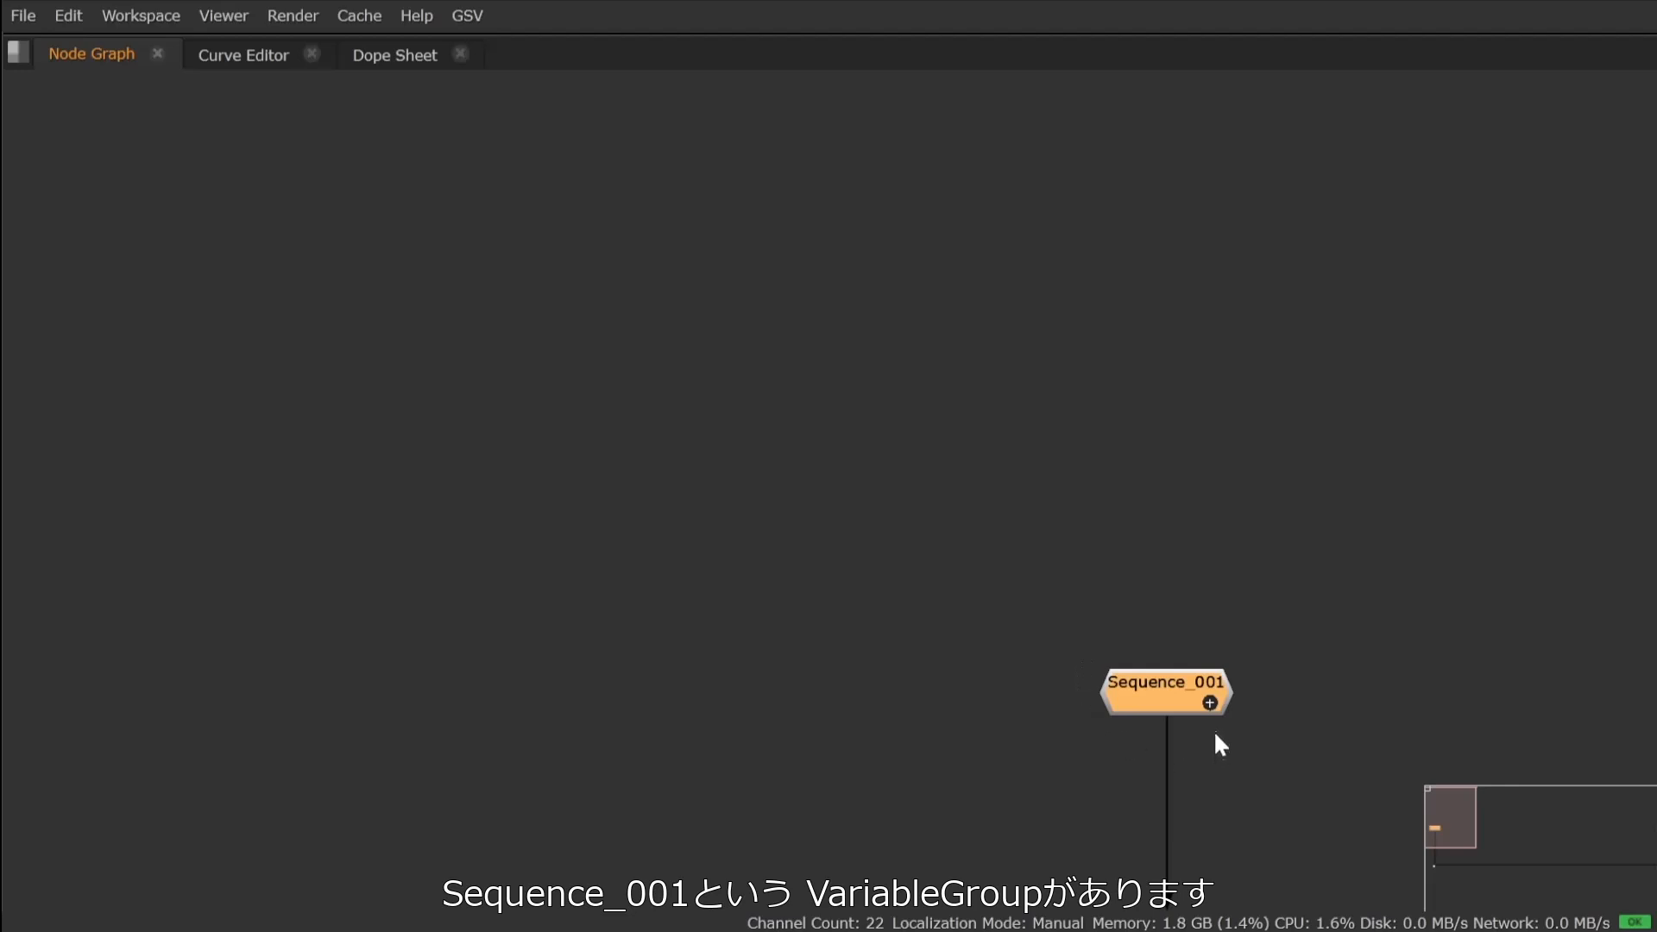
Review the variables of the Sequence_001 group, and expand it along with its nested groups Shot_001 to Shot_005.
{"action": "double_click", "coordinate": [1161, 692]}
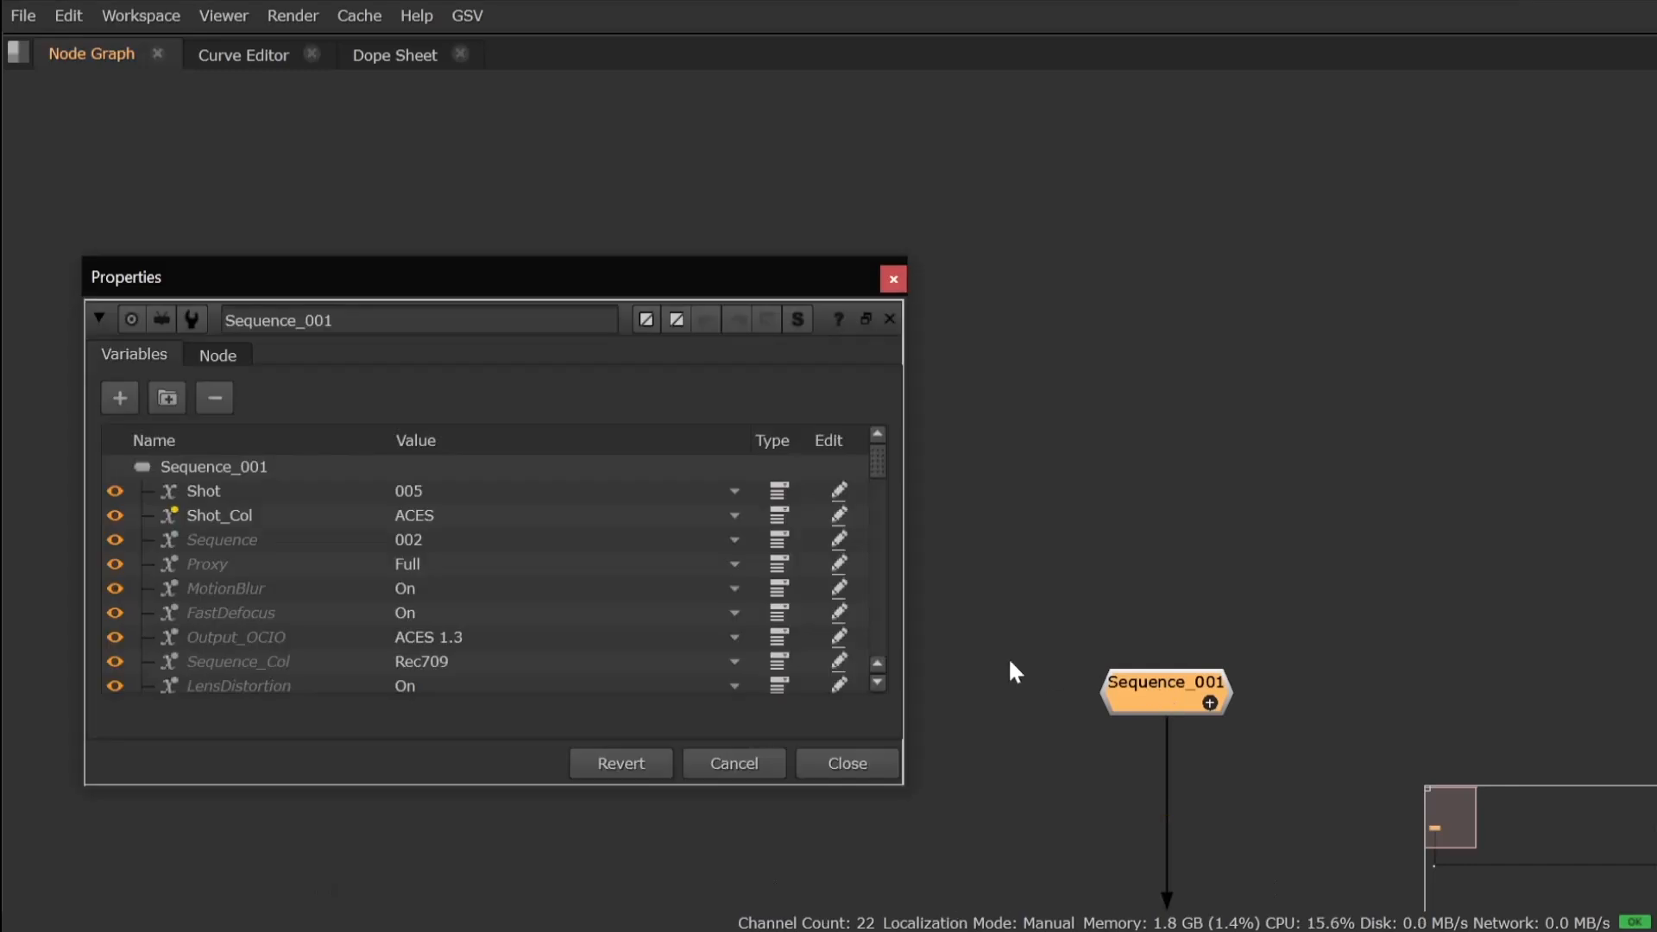
{"action": "left_click", "coordinate": [899, 285]}
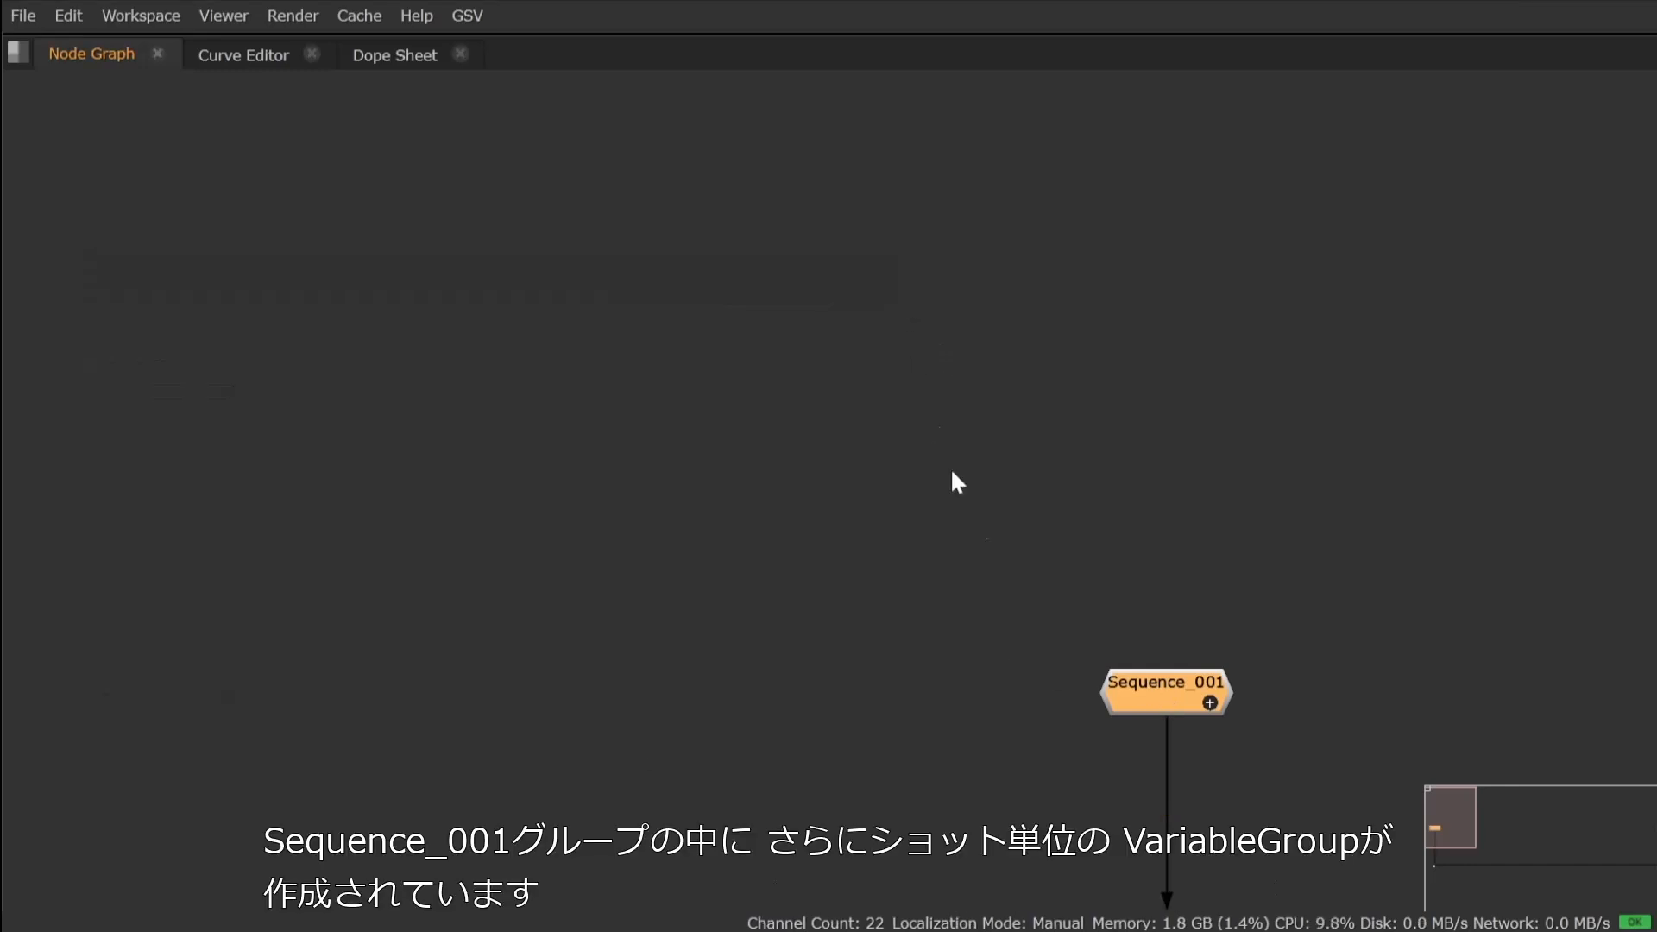
{"action": "left_click", "coordinate": [1209, 703]}
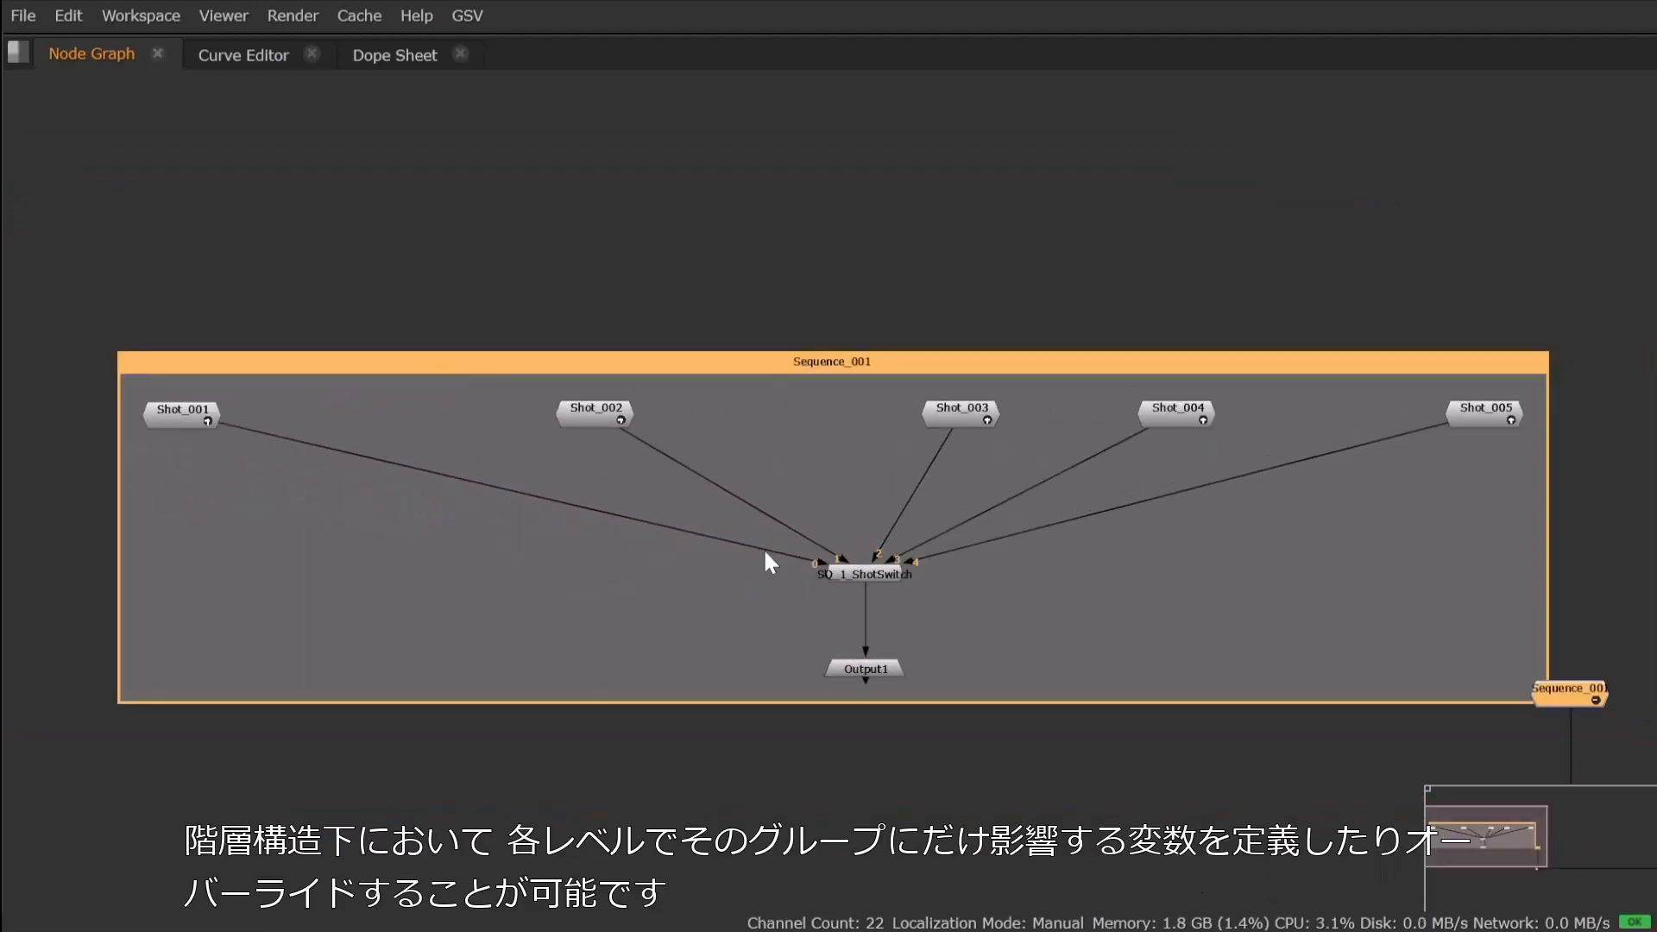
{"action": "left_click", "coordinate": [208, 421]}
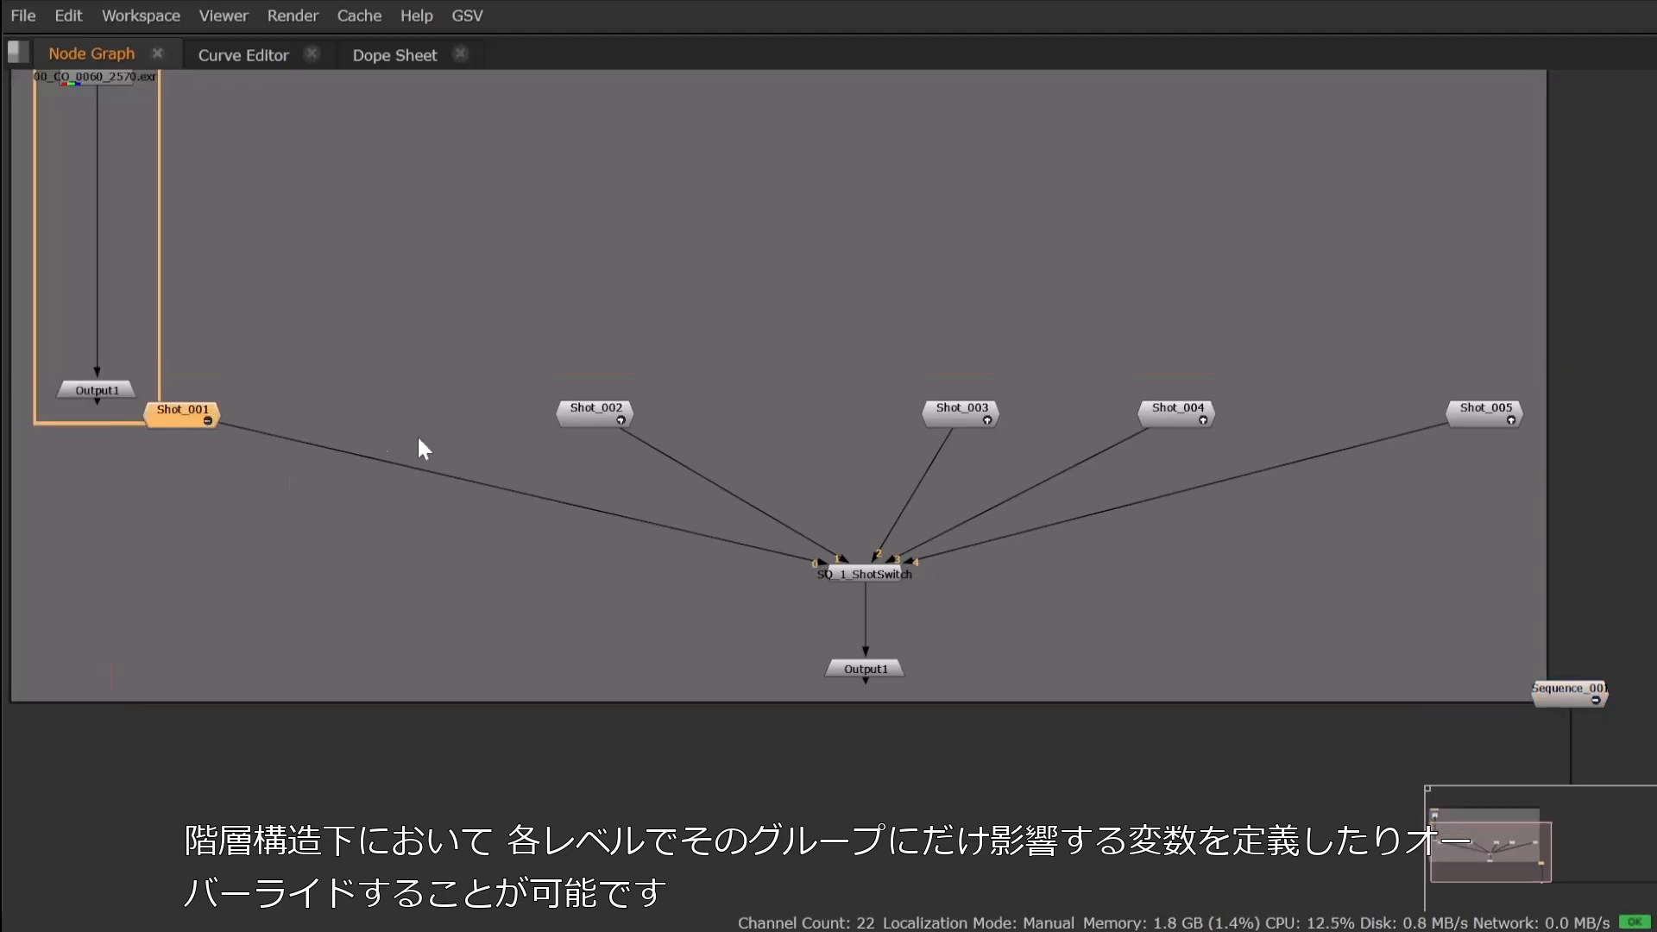
{"action": "left_click", "coordinate": [621, 420]}
{"action": "left_click", "coordinate": [986, 419]}
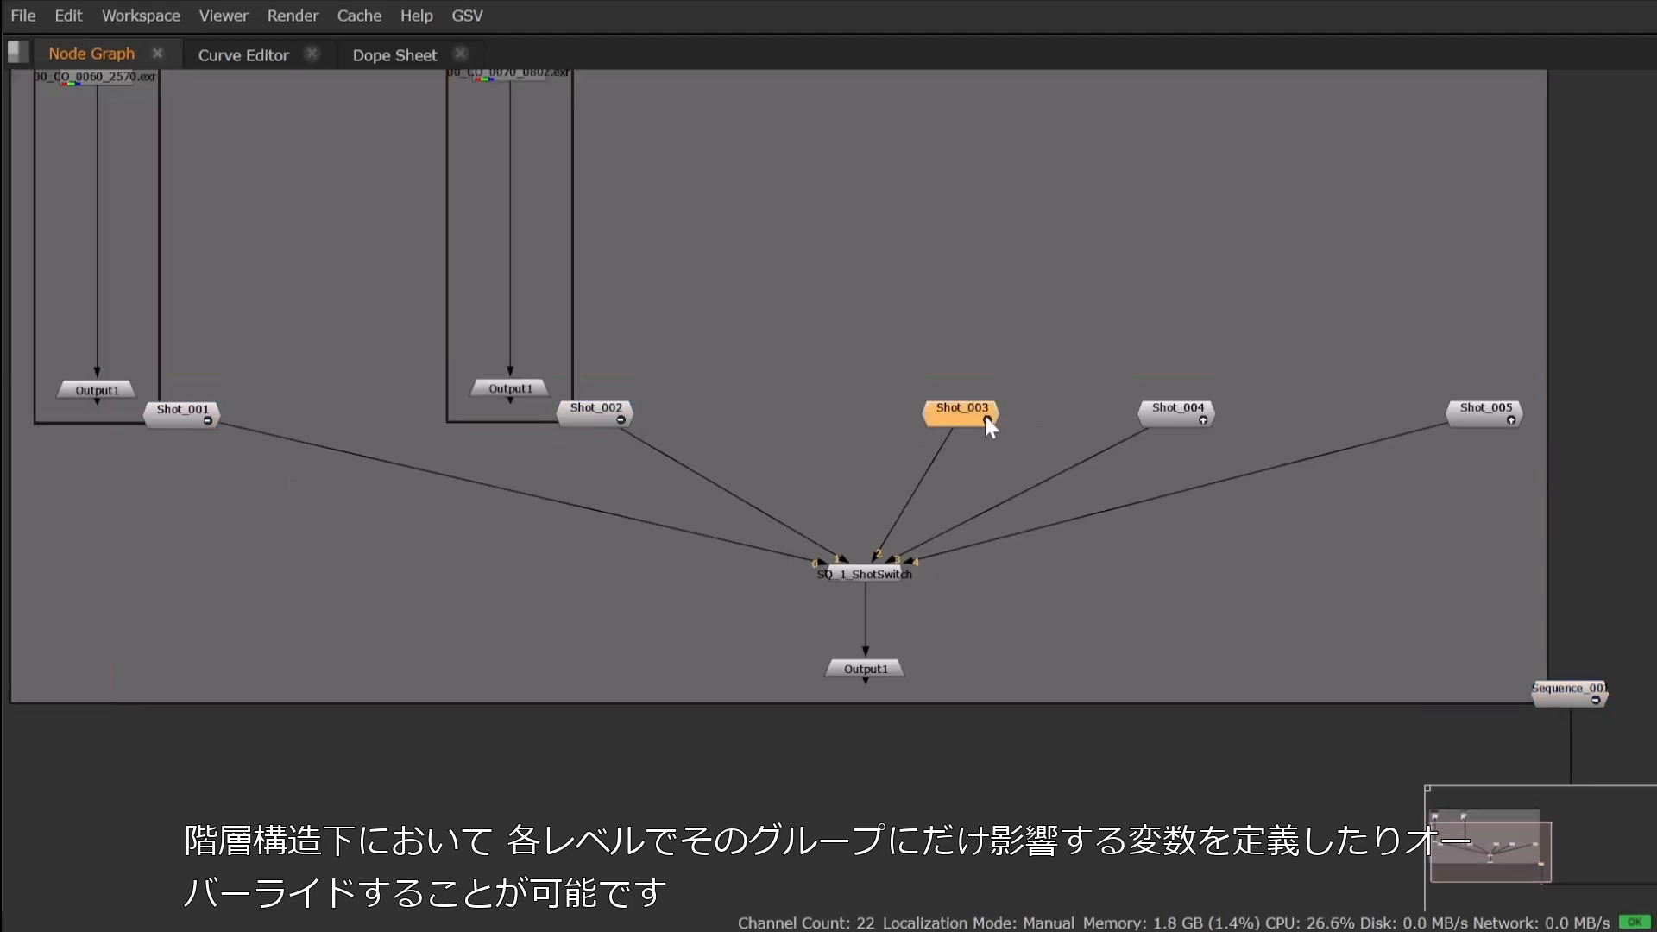
{"action": "left_click", "coordinate": [987, 419]}
{"action": "left_click", "coordinate": [1203, 421]}
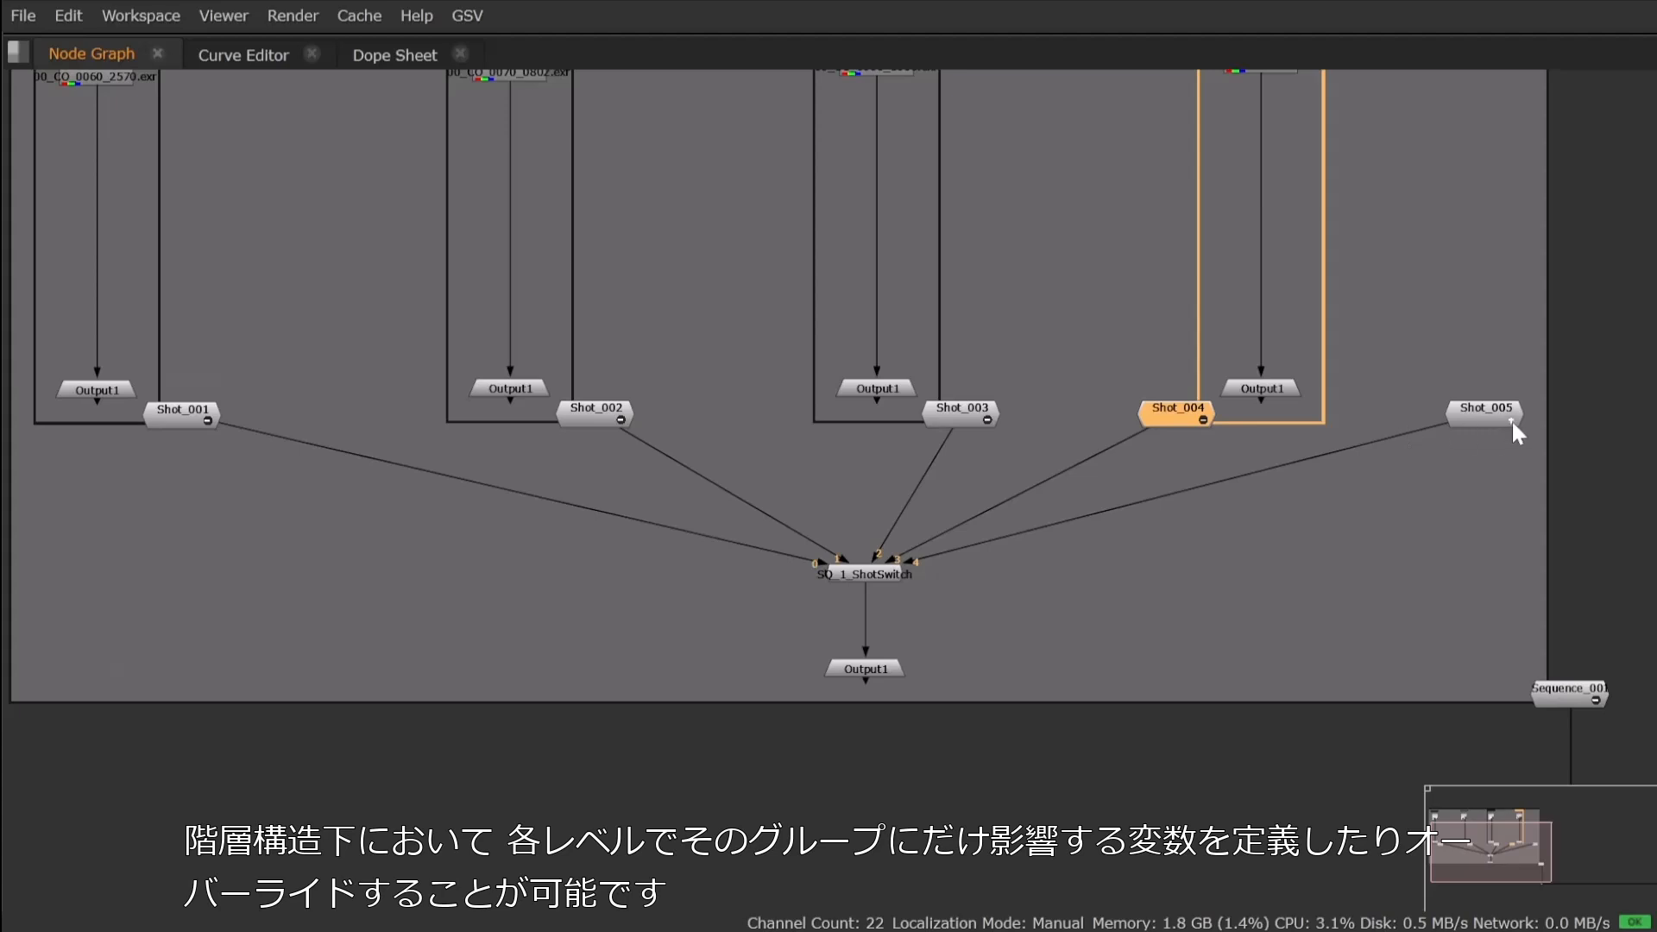
{"action": "left_click", "coordinate": [1510, 422]}
Override the Shot_Col variable with Log-C in the Shot_005 group.
{"action": "left_click", "coordinate": [1287, 490]}
{"action": "scroll", "coordinate": [1269, 496], "scroll_direction": "down", "scroll_amount": 5}
{"action": "double_click", "coordinate": [1332, 446]}
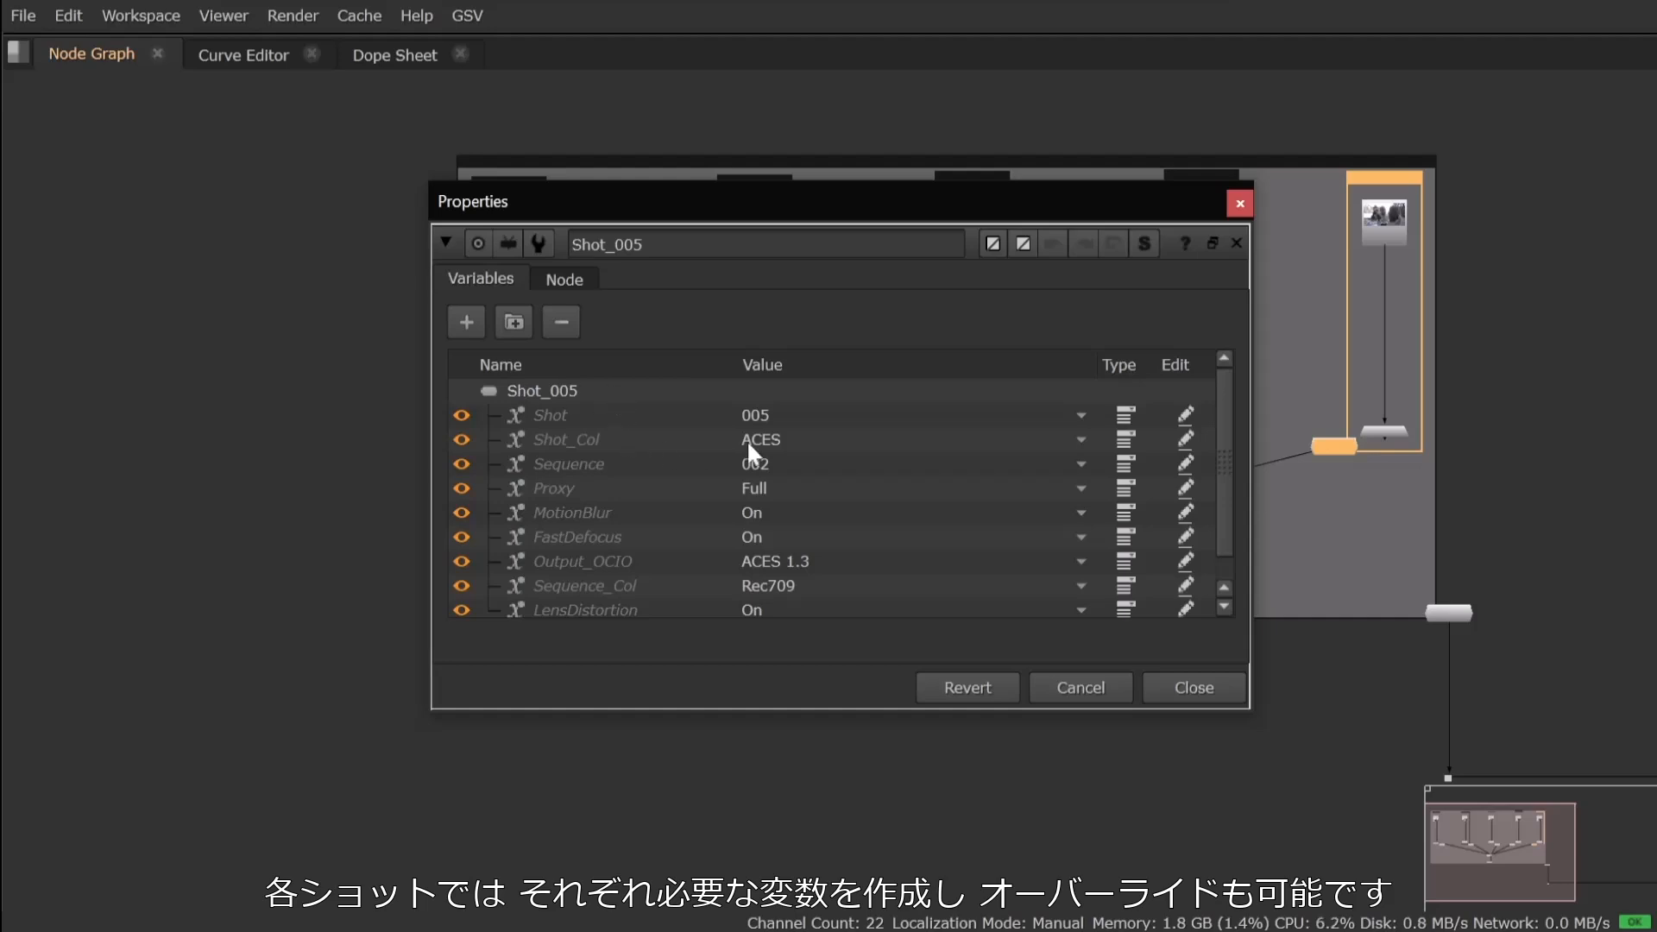
{"action": "left_click", "coordinate": [771, 439]}
{"action": "left_click", "coordinate": [774, 466]}
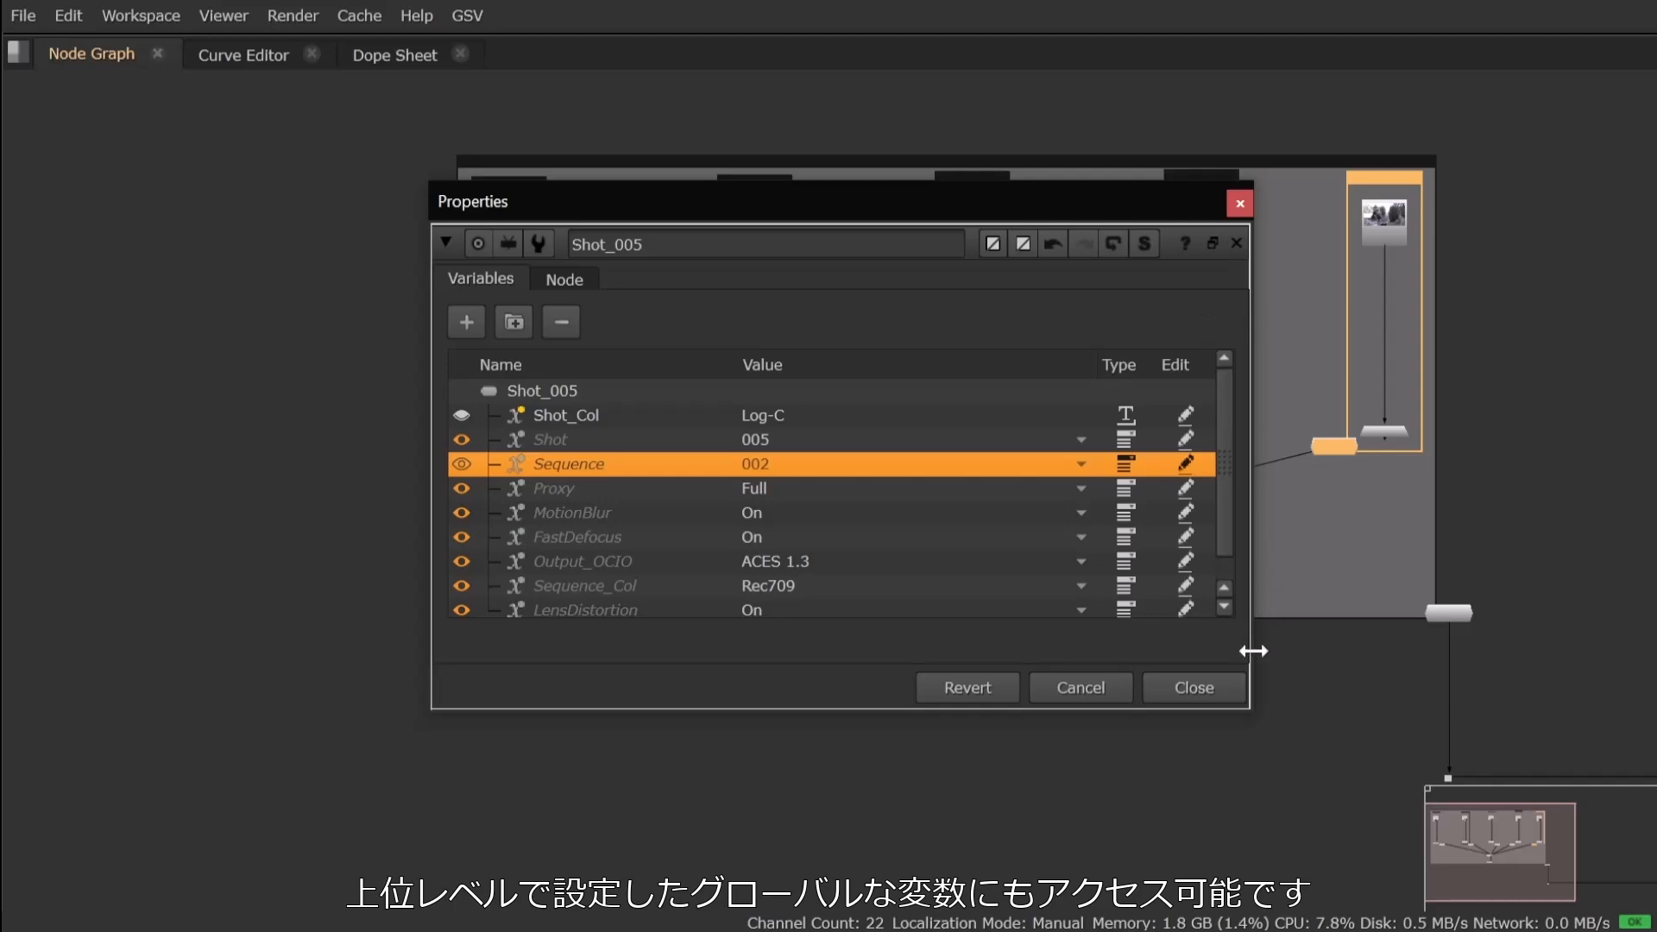
{"action": "left_click", "coordinate": [1225, 687]}
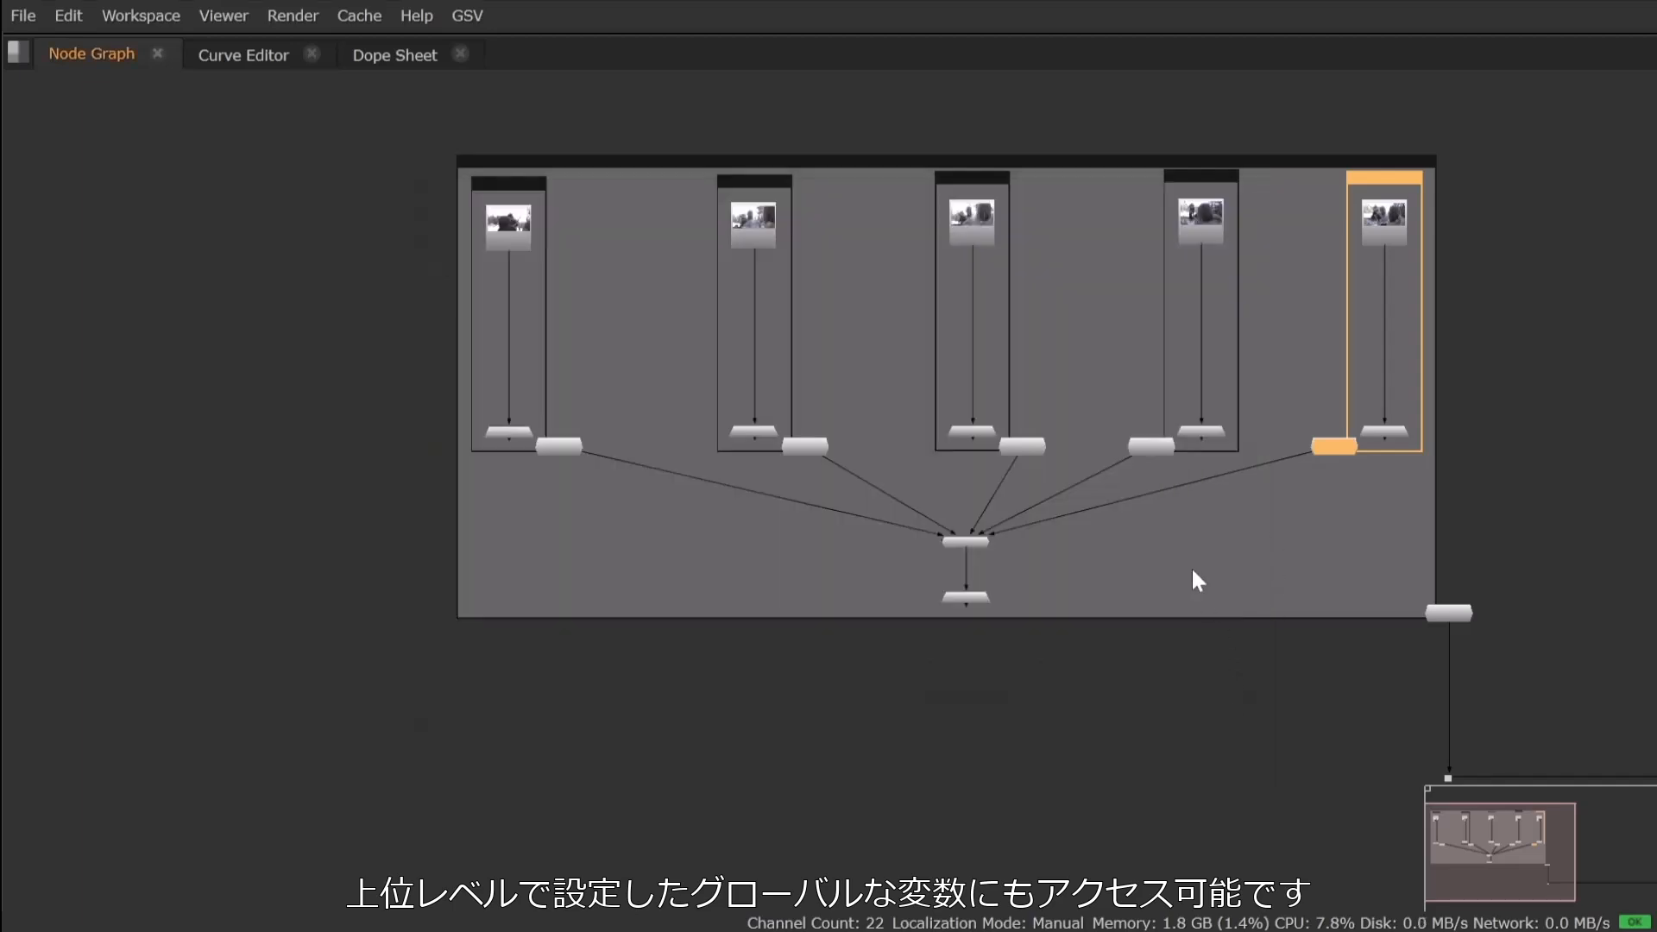
Review the variables of the Shot_002 group and collapse the Sequence_001 group.
{"action": "double_click", "coordinate": [813, 447]}
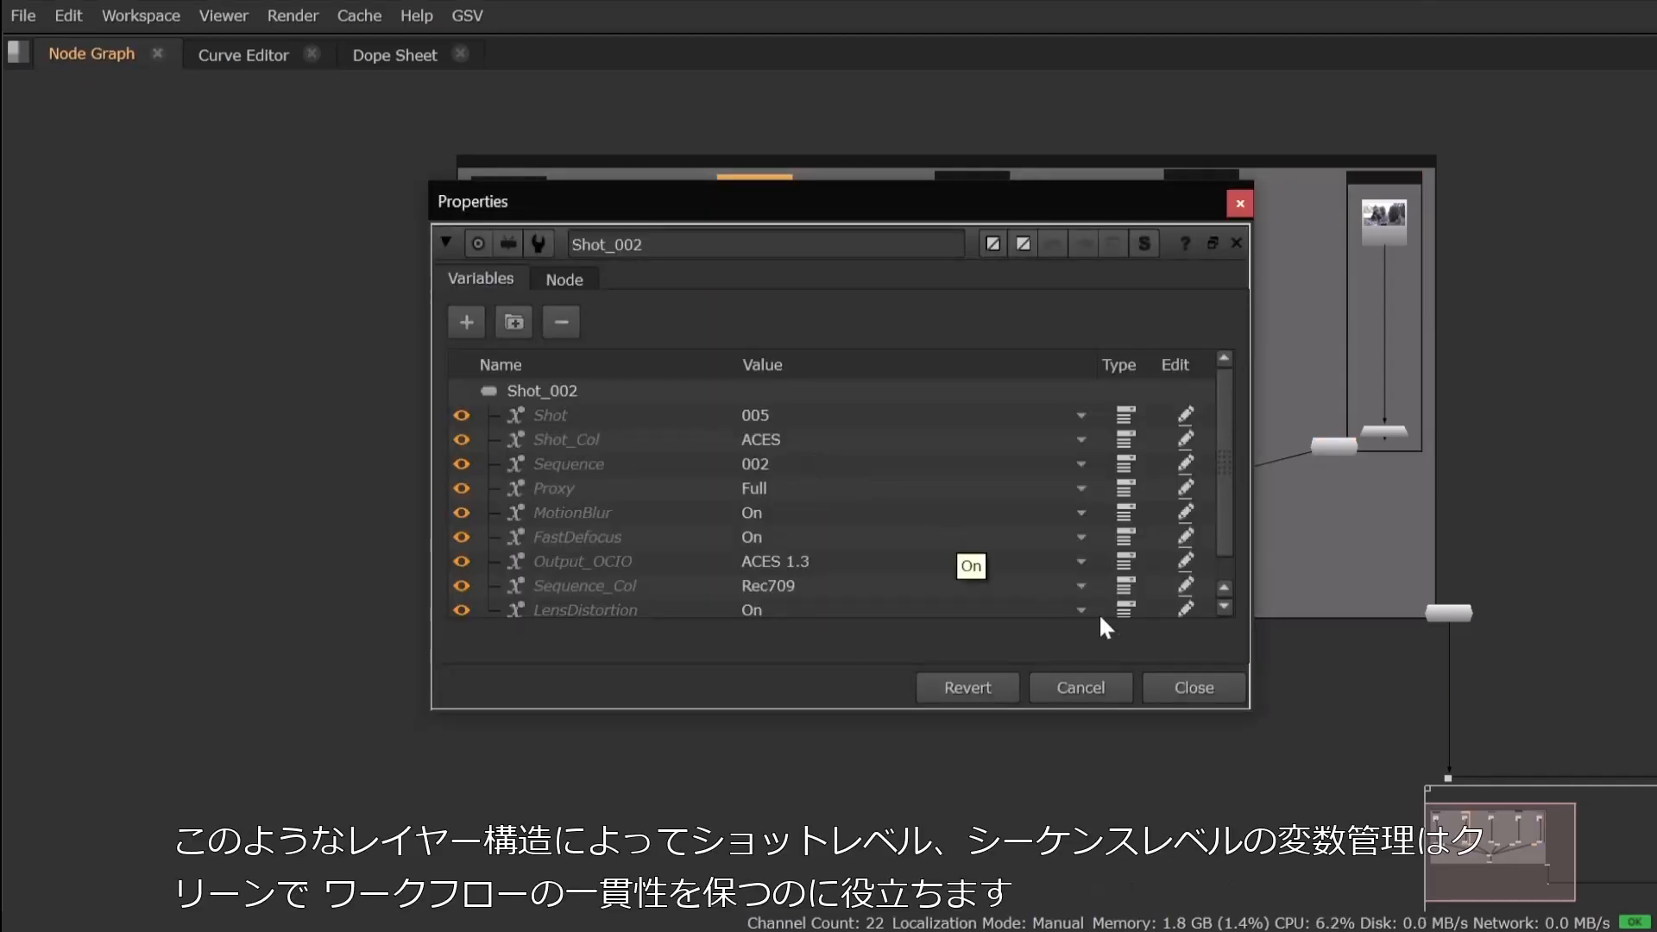
{"action": "left_click", "coordinate": [1225, 687]}
{"action": "left_click", "coordinate": [1464, 507]}
{"action": "scroll", "coordinate": [1553, 612], "scroll_direction": "up", "scroll_amount": 3}
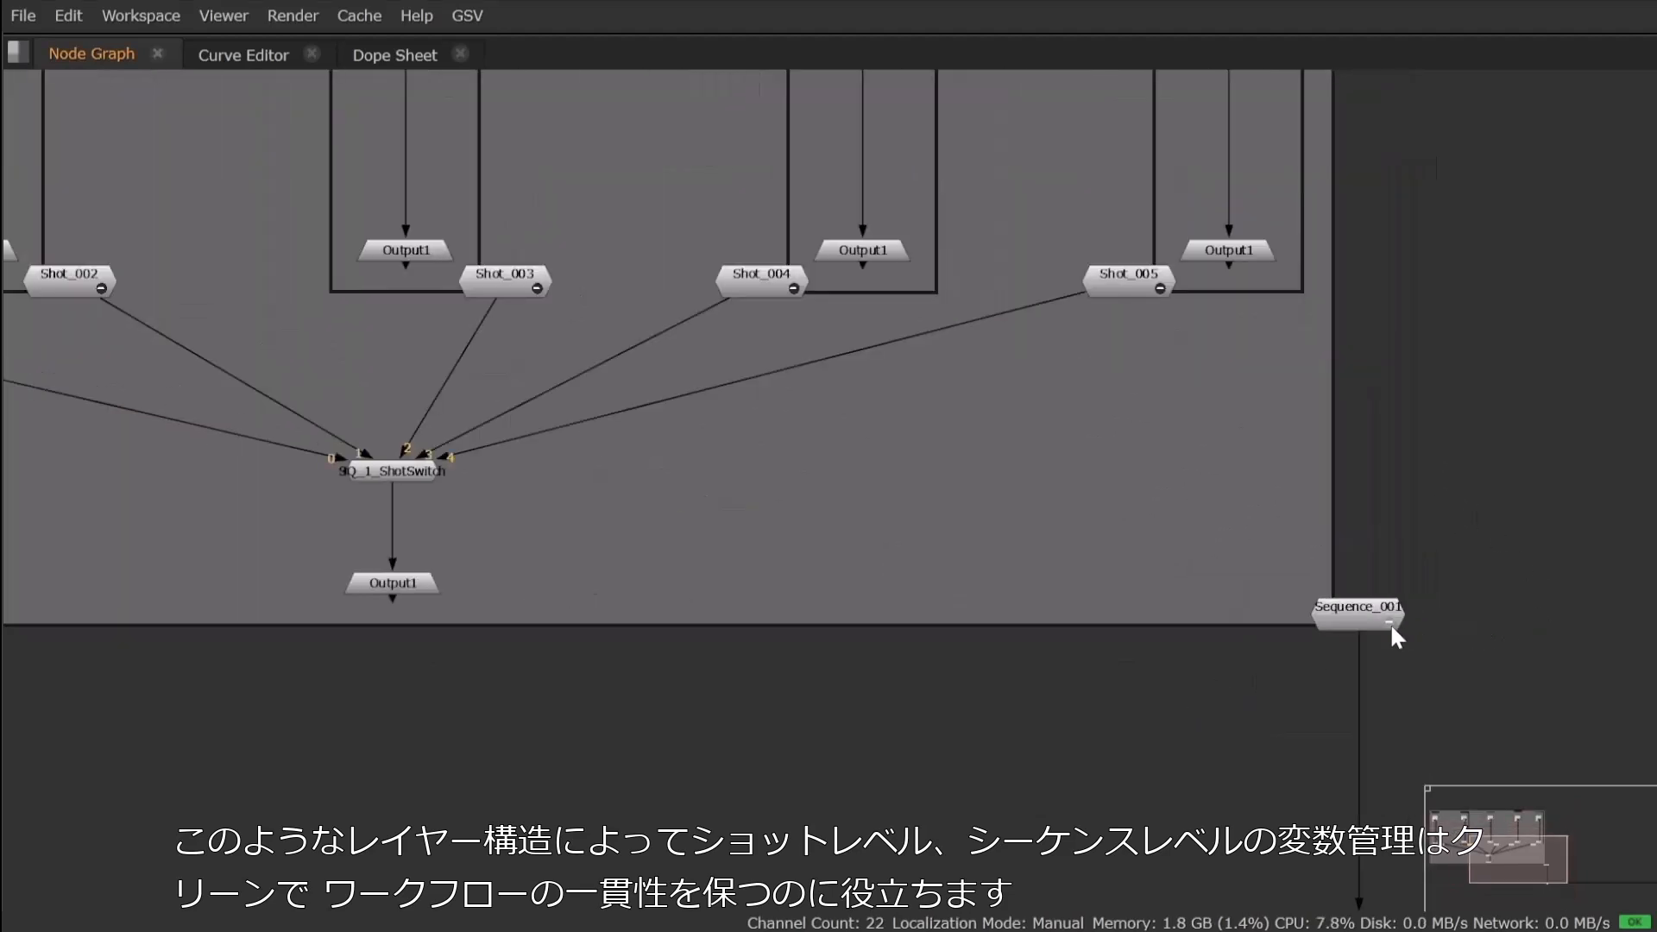
{"action": "left_click", "coordinate": [1389, 622]}
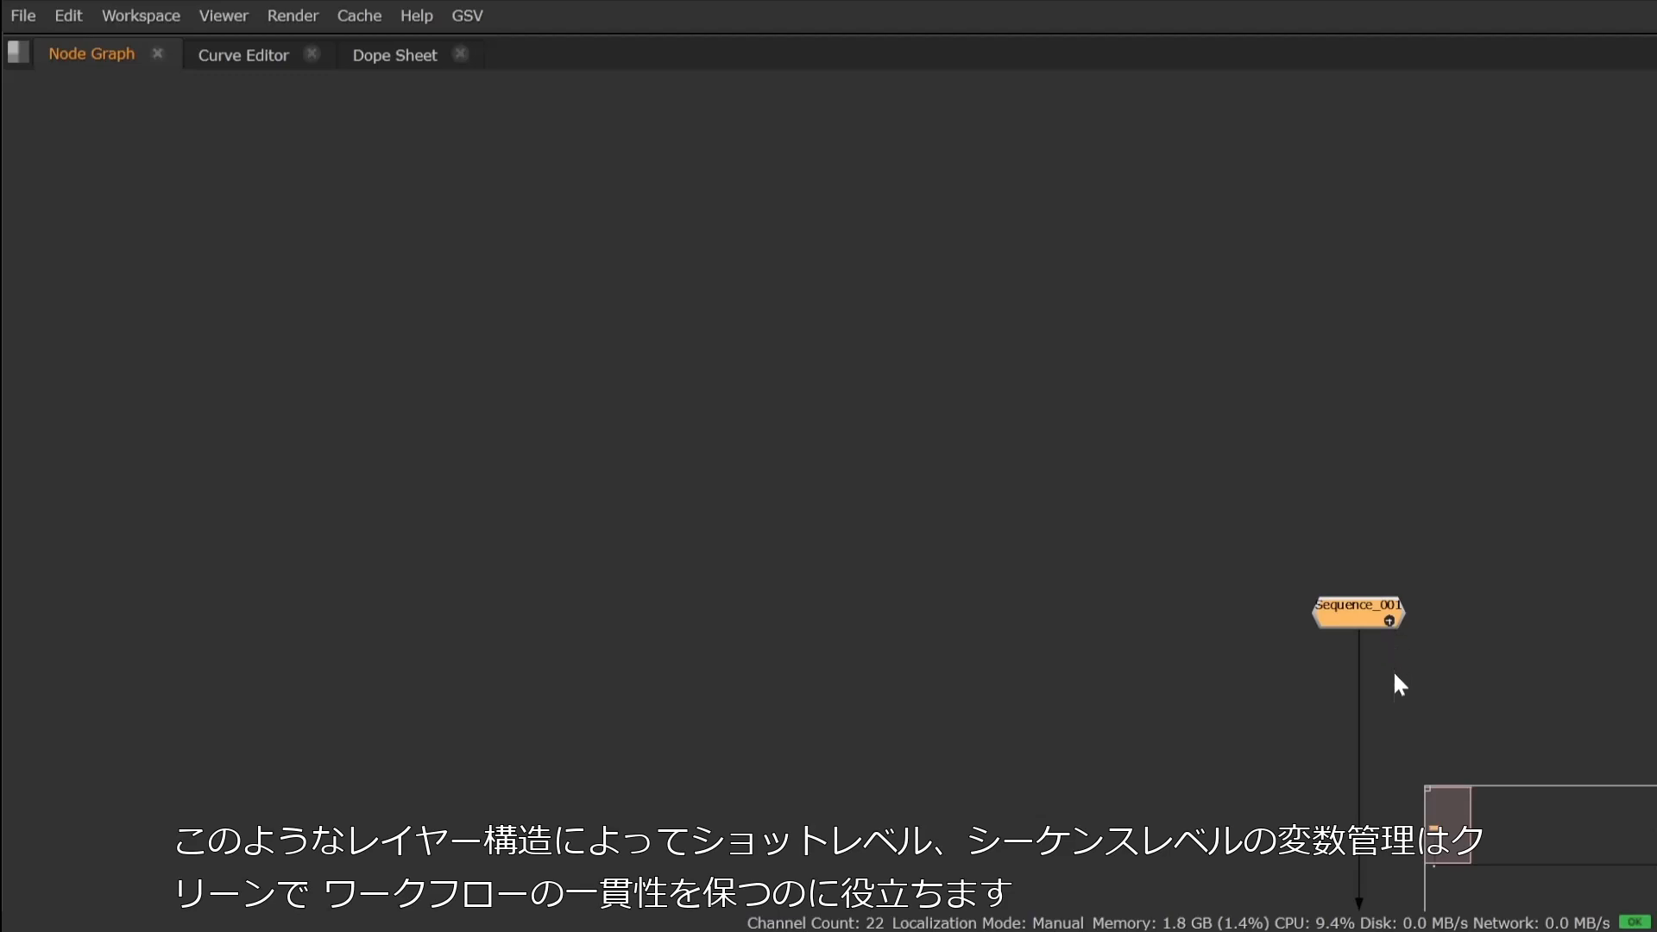
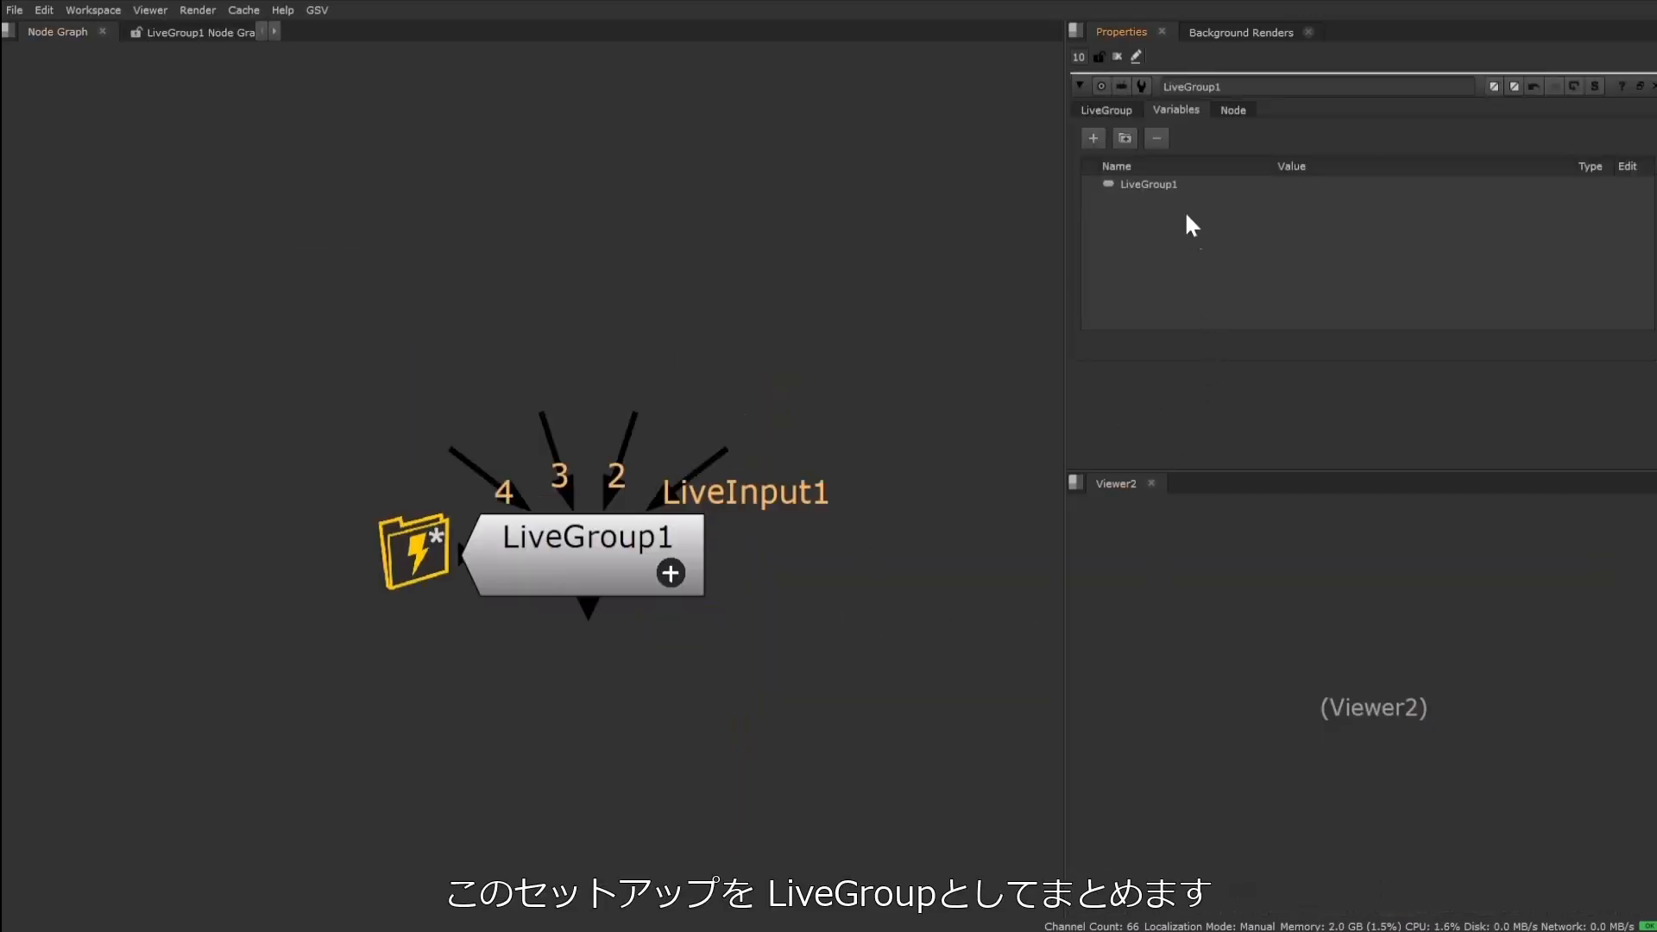
Add a variable to LiveGroup1 and publish the group to the file HD_0050_matte_V01.nk.
{"action": "left_click", "coordinate": [1093, 136]}
{"action": "double_click", "coordinate": [1161, 200]}
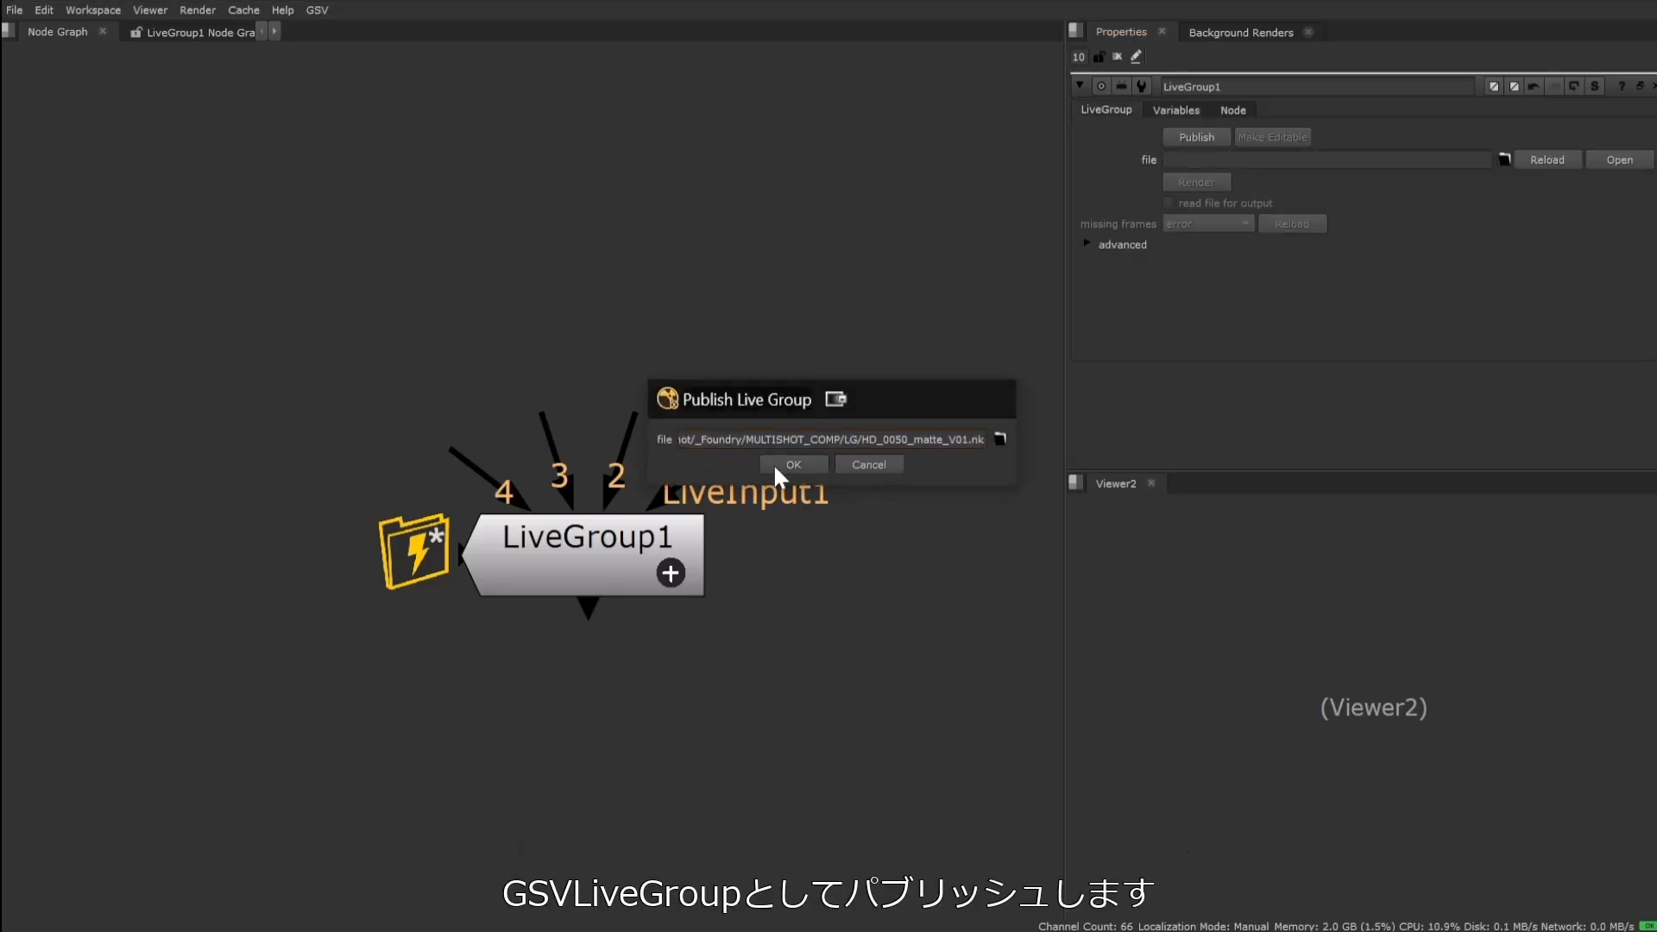
{"action": "left_click", "coordinate": [774, 461]}
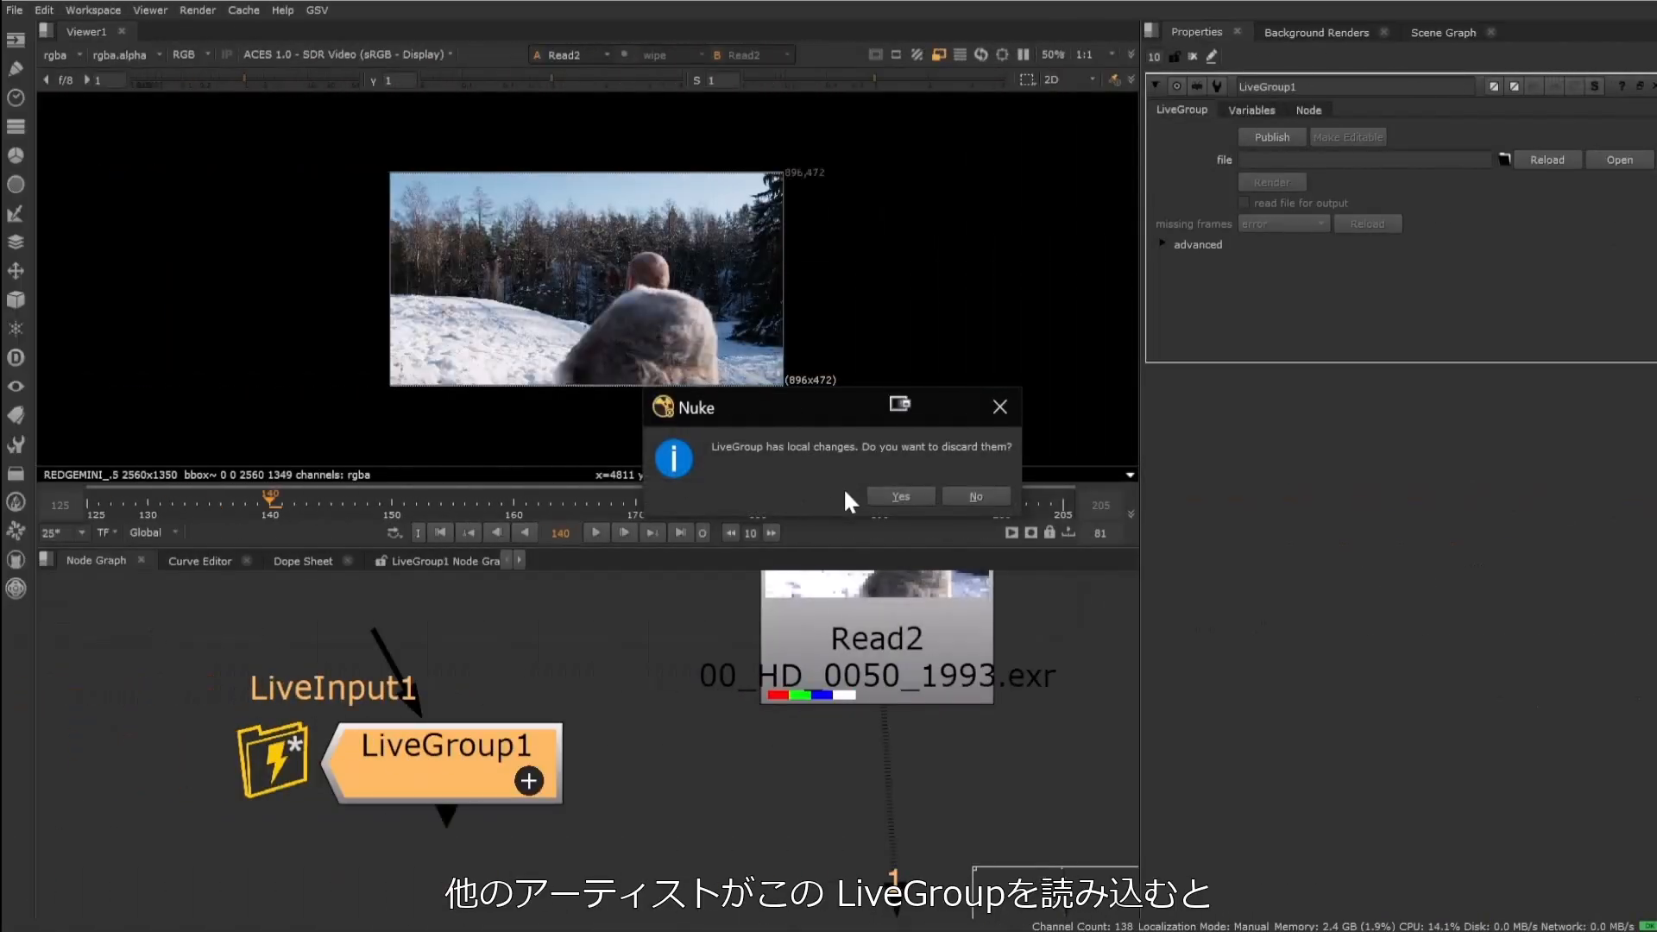
Load the published HD_0050_matte_V01.nk into LiveGroup1, discarding its local changes, and display the group's variables.
{"action": "left_click", "coordinate": [888, 492]}
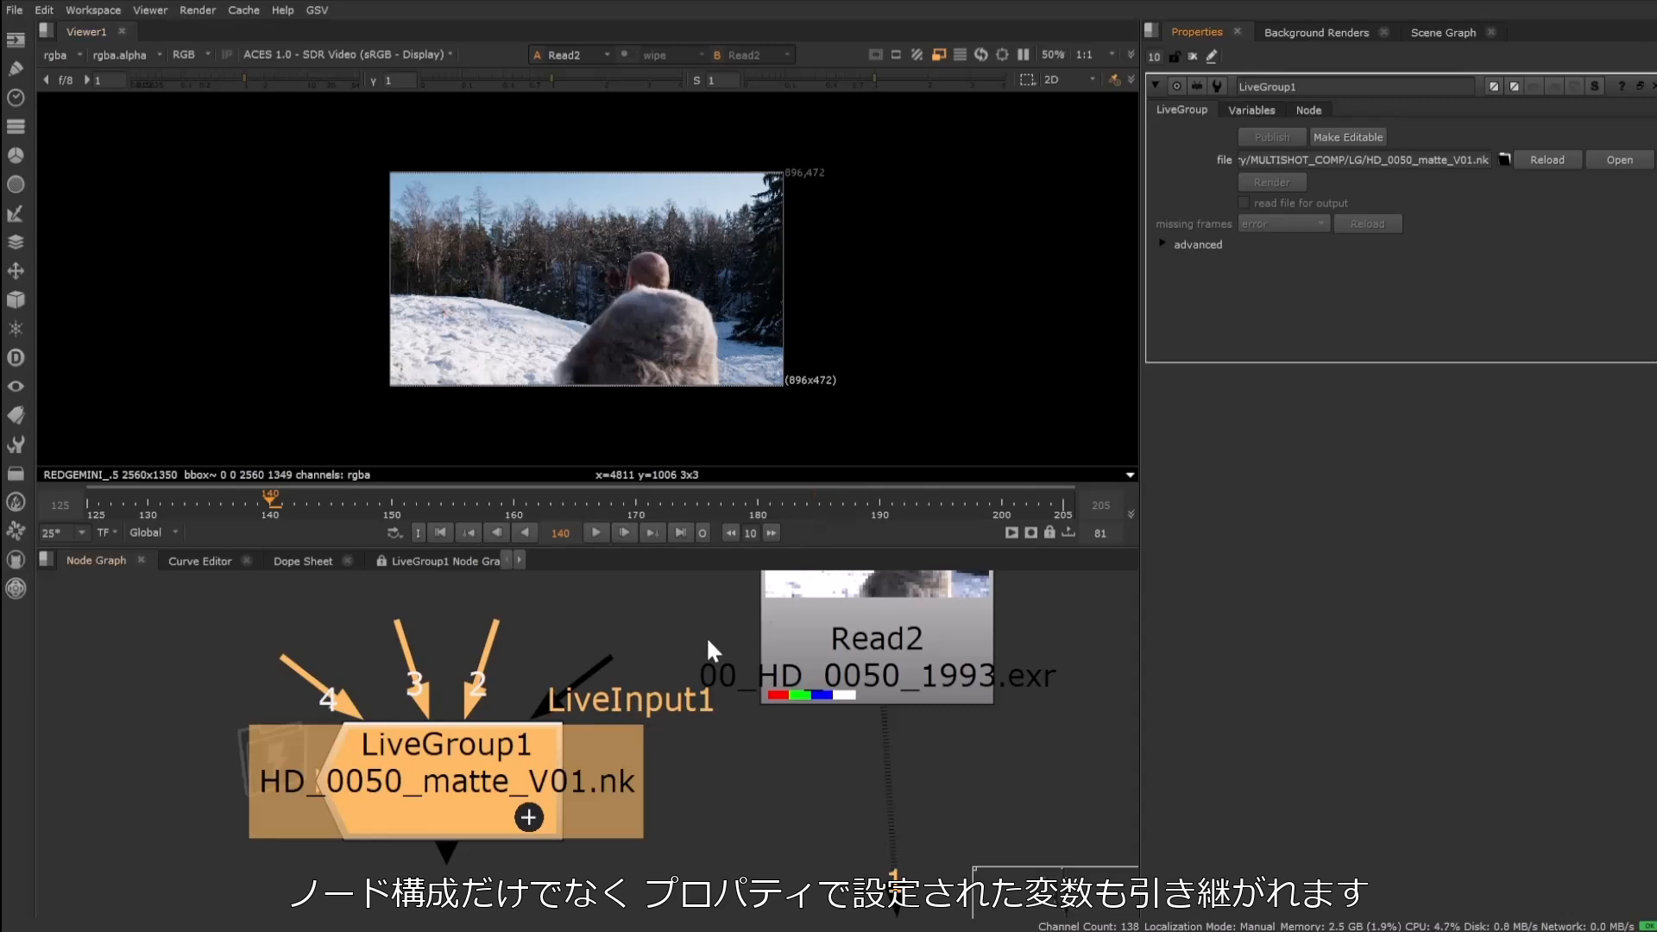
{"action": "scroll", "coordinate": [496, 787], "scroll_direction": "down", "scroll_amount": 6}
{"action": "scroll", "coordinate": [226, 646], "scroll_direction": "down", "scroll_amount": 6}
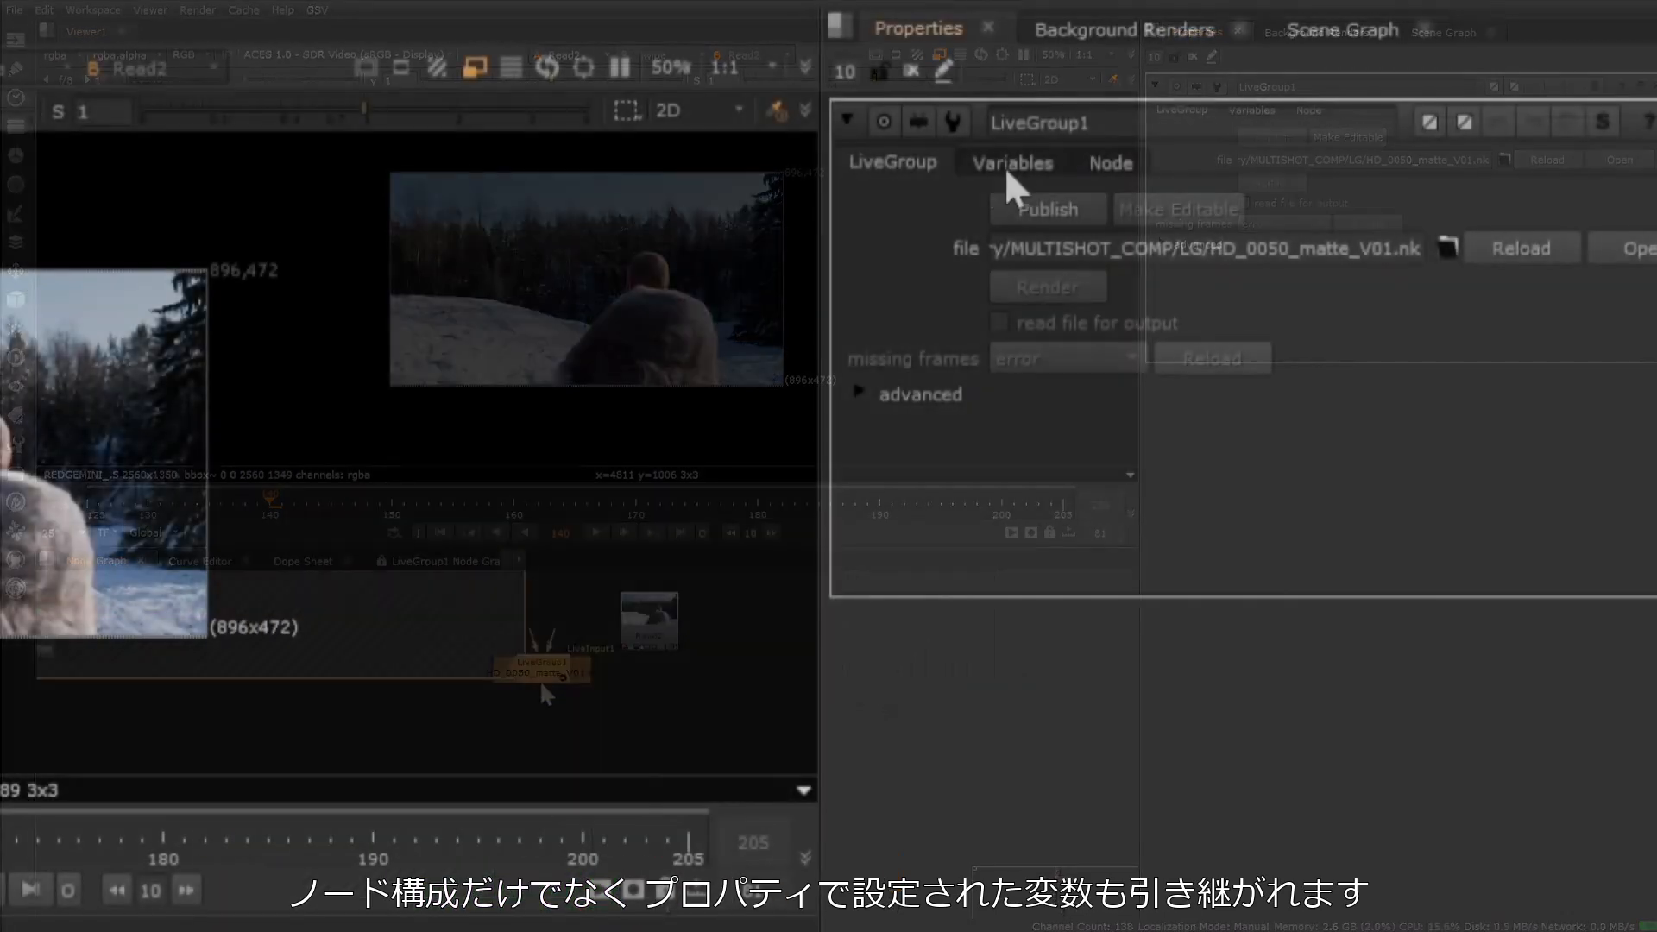
{"action": "left_click", "coordinate": [1251, 110]}
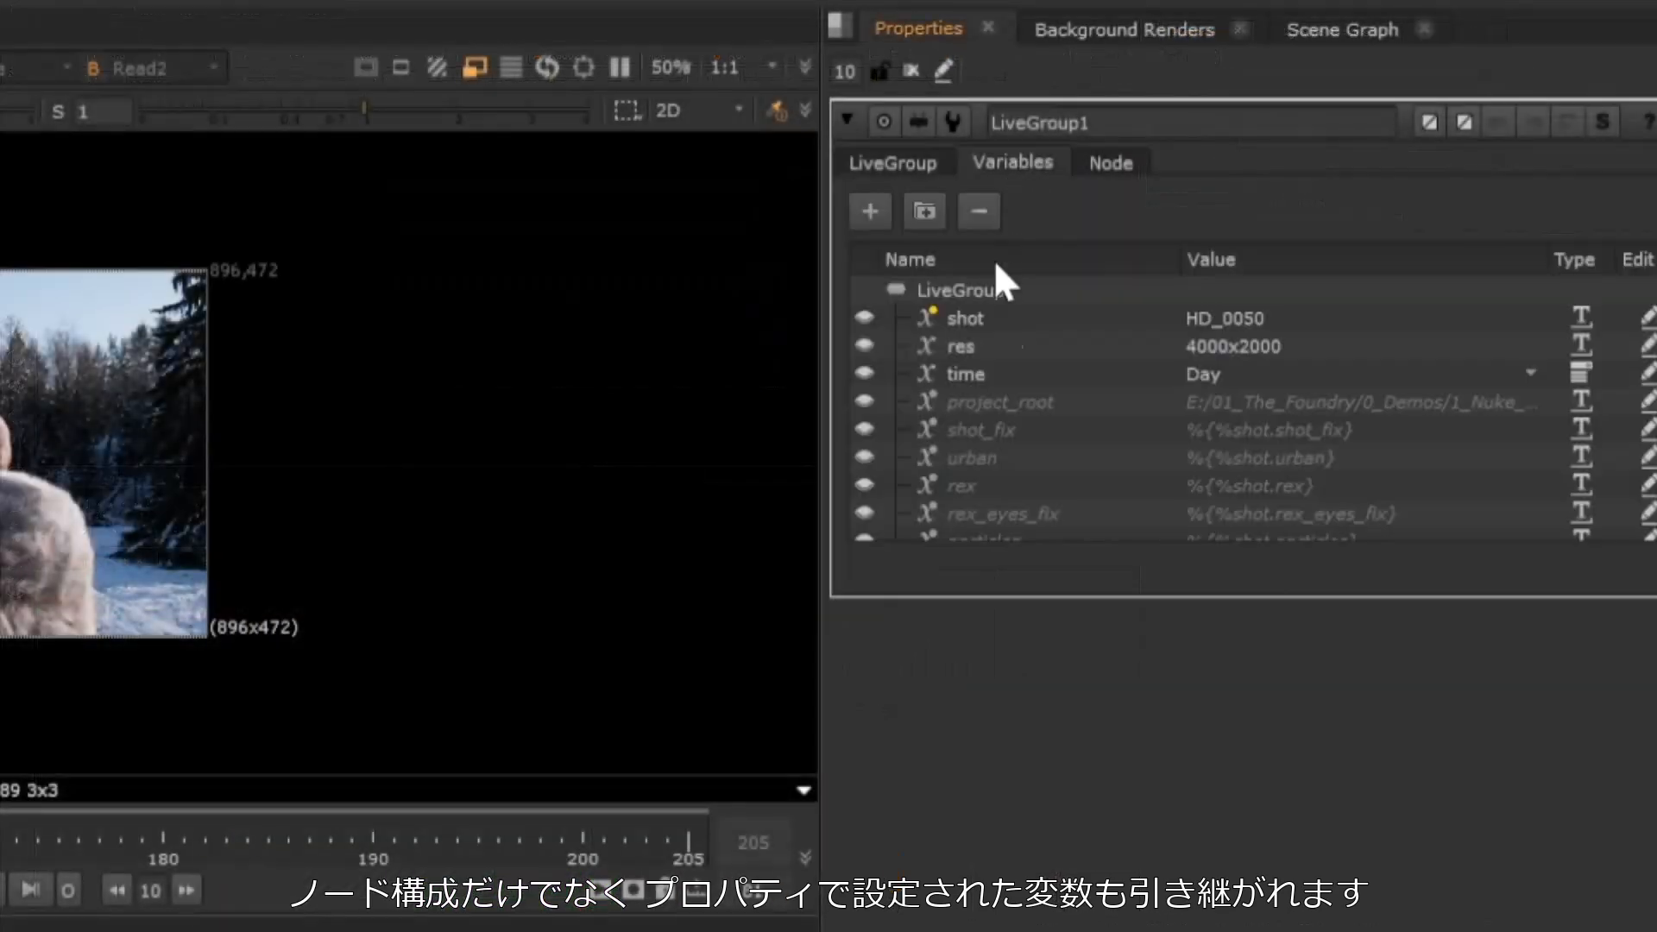
Set the time variable of LiveGroup1 to Night and add a new variable to the group.
{"action": "left_click", "coordinate": [1526, 371]}
{"action": "left_click", "coordinate": [1277, 407]}
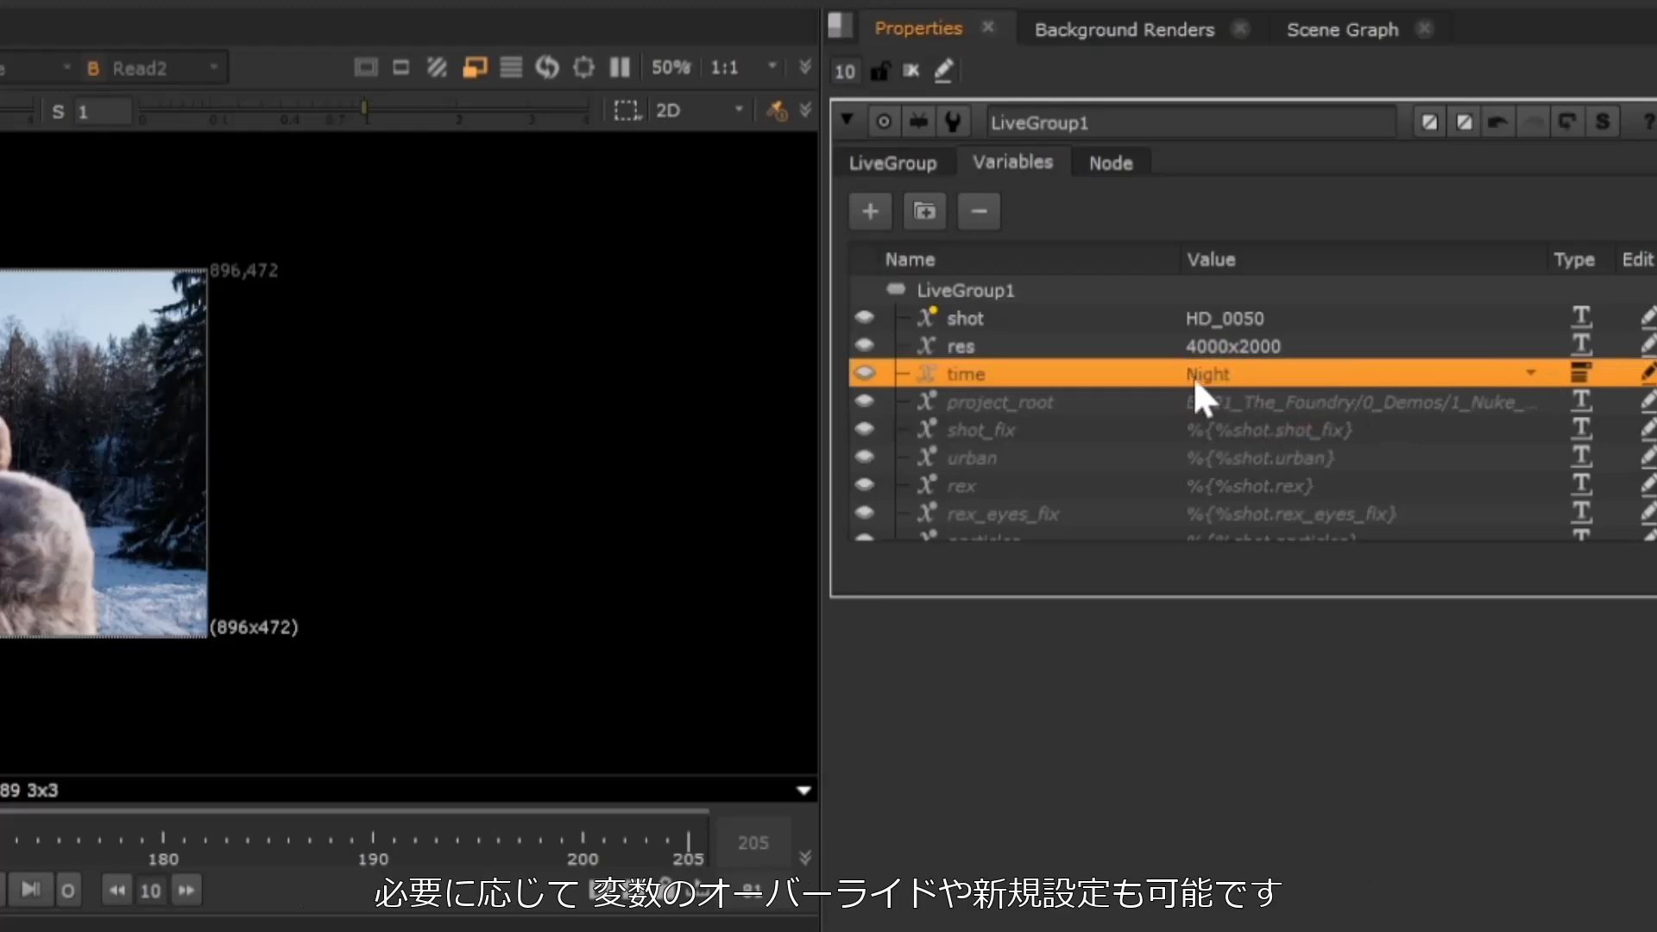
{"action": "left_click", "coordinate": [1235, 345]}
{"action": "left_click", "coordinate": [992, 290]}
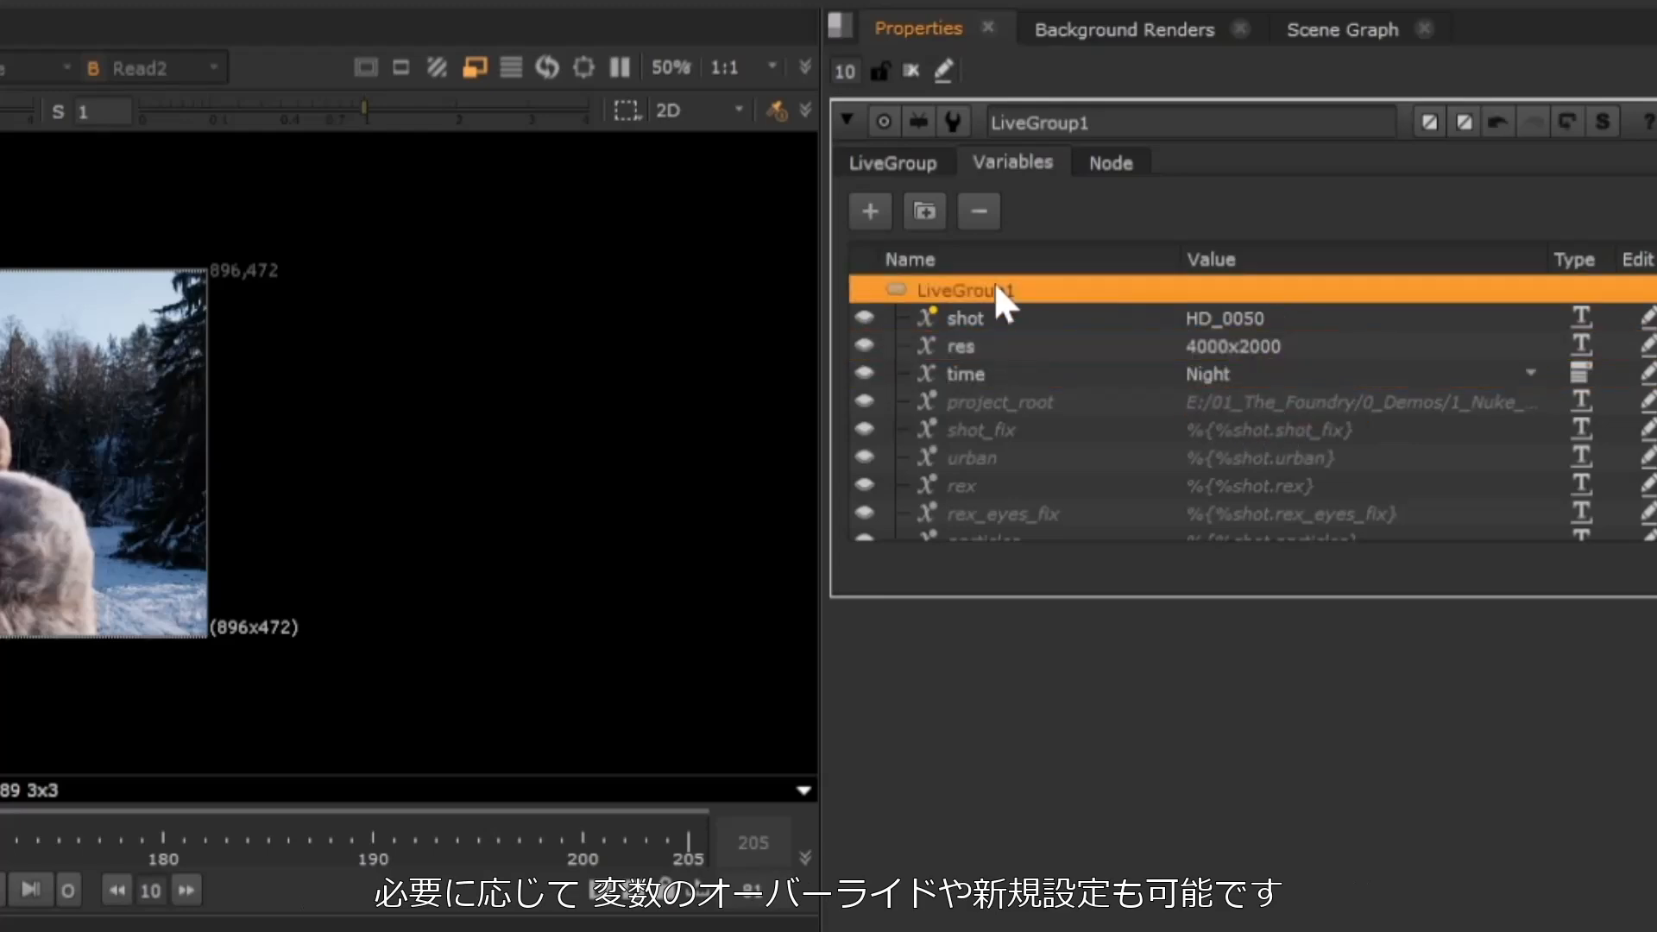
{"action": "left_click", "coordinate": [872, 212]}
{"action": "left_click", "coordinate": [998, 401]}
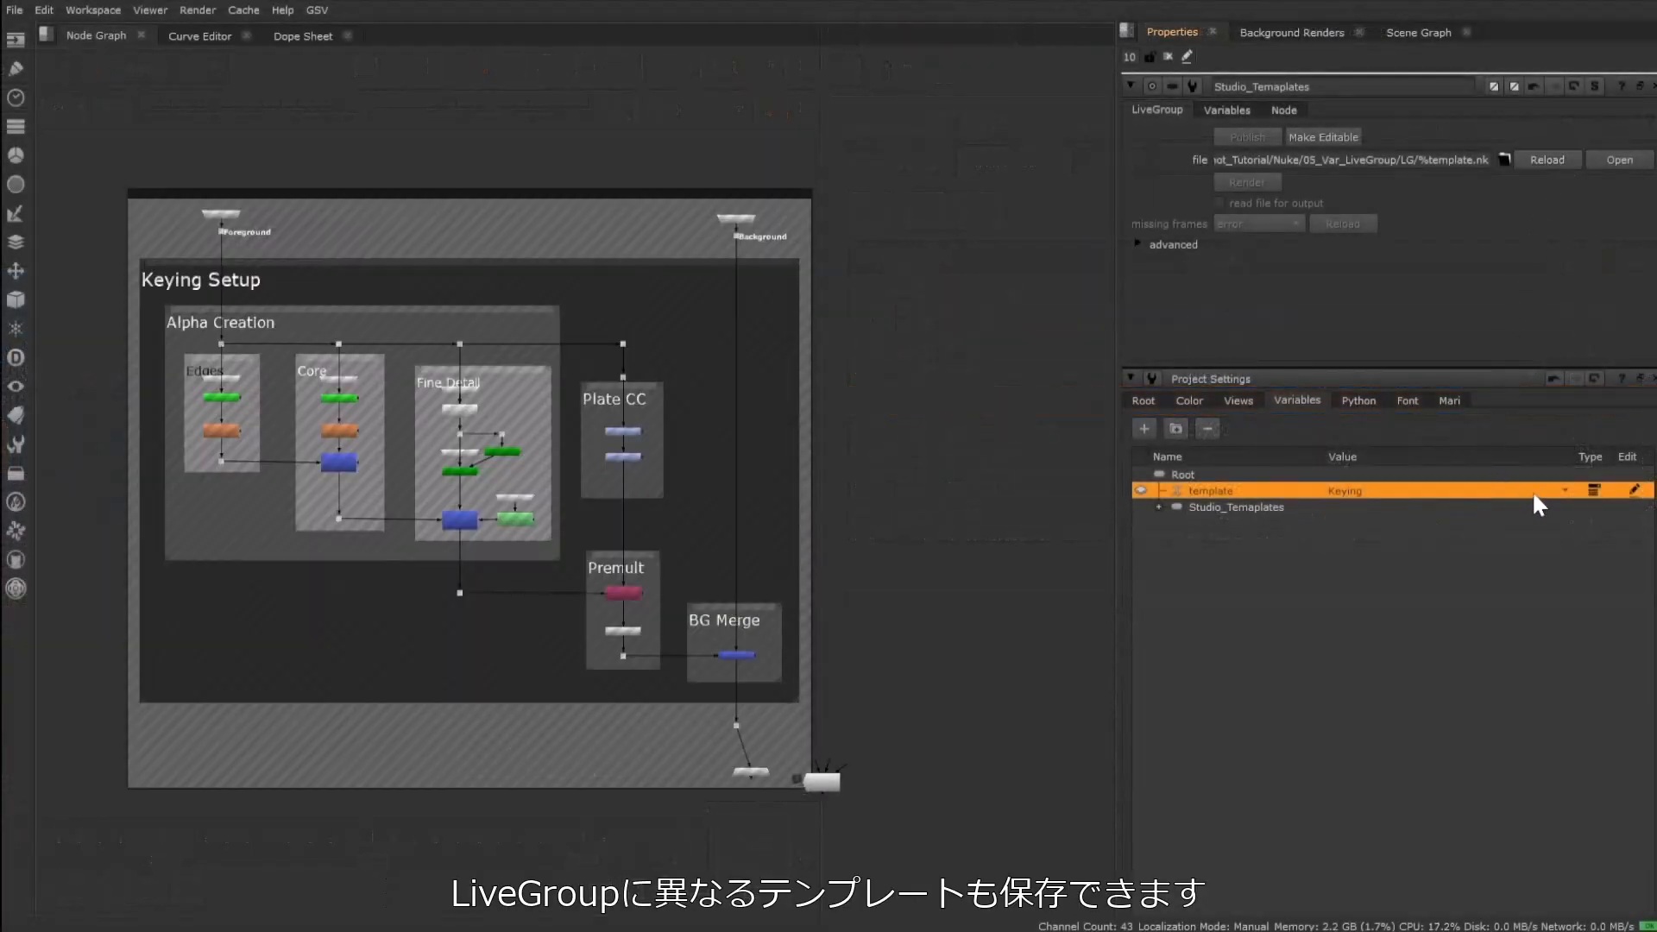
Set the root template variable to Relighting and reload the Studio_Temaplates LiveGroup.
{"action": "left_click", "coordinate": [1531, 490]}
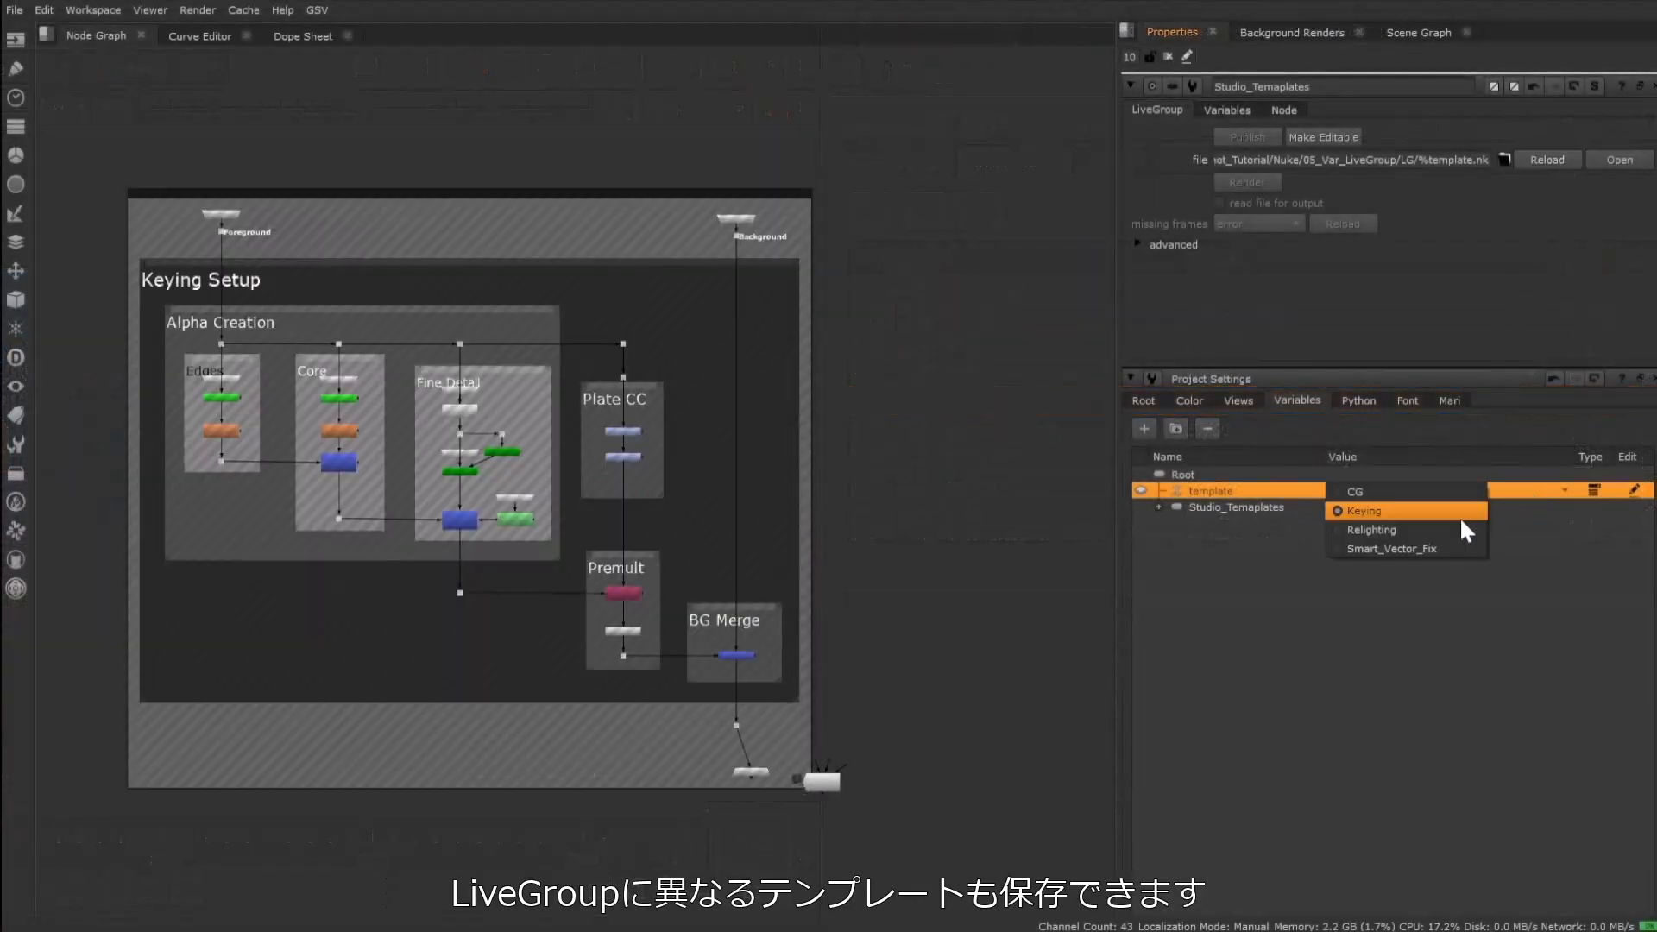
{"action": "left_click", "coordinate": [1437, 535]}
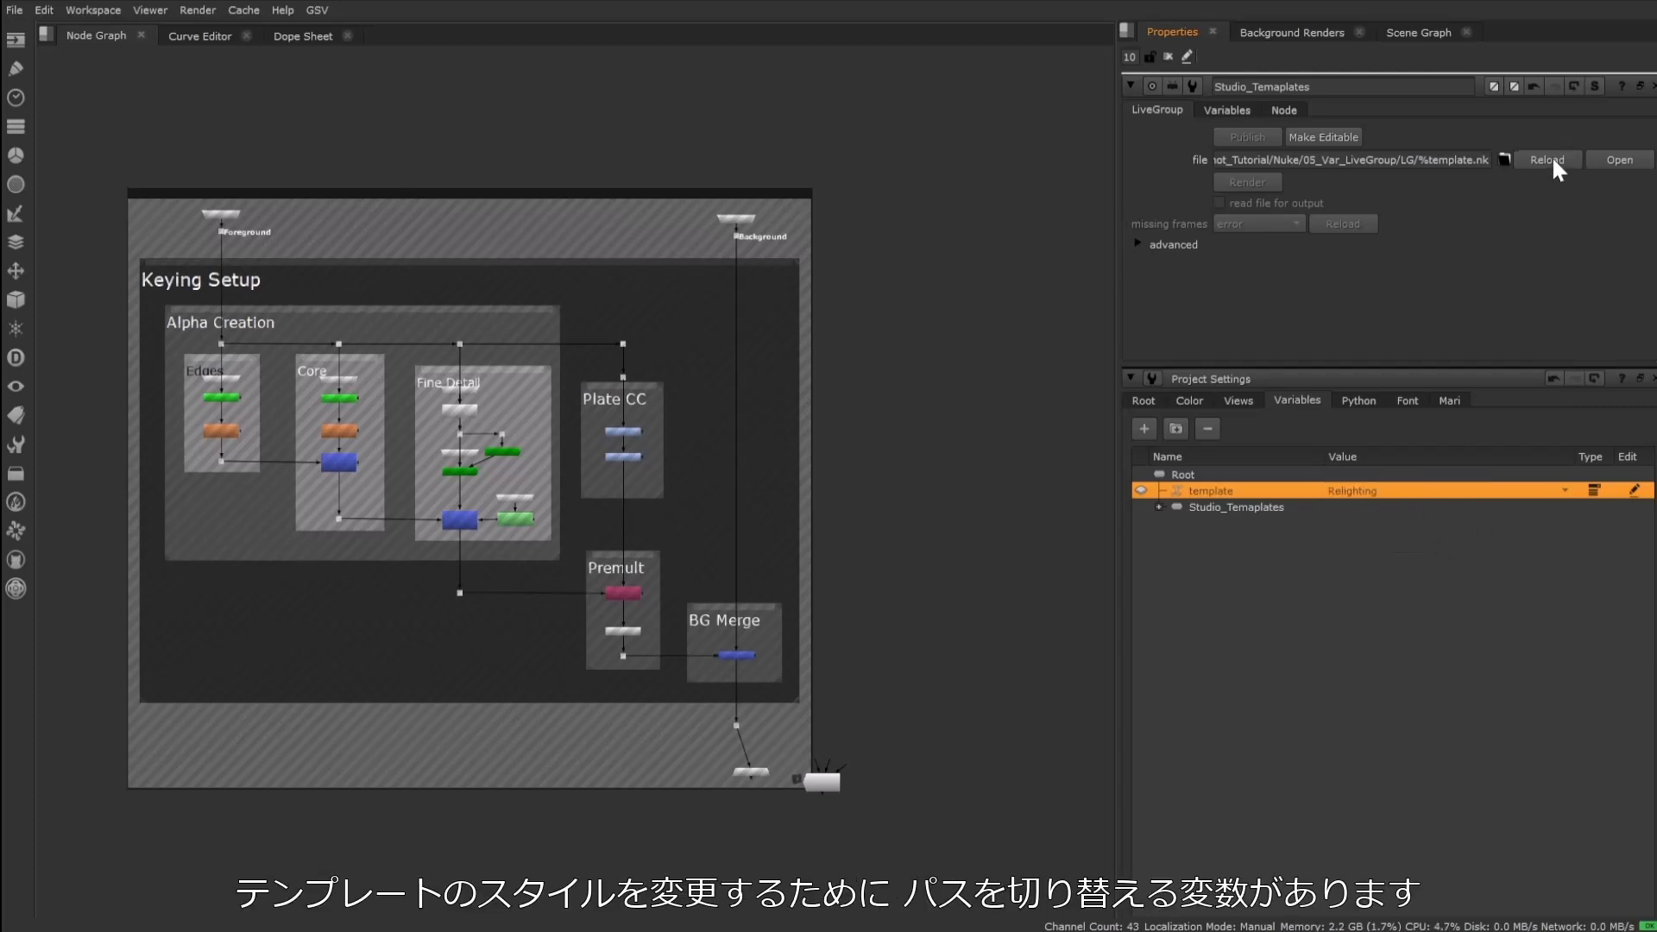
{"action": "left_click", "coordinate": [1548, 161]}
Switch the root template variable to Smart_Vector_Fix and to CG, reloading the Studio_Temaplates LiveGroup after each change.
{"action": "left_click", "coordinate": [1470, 485]}
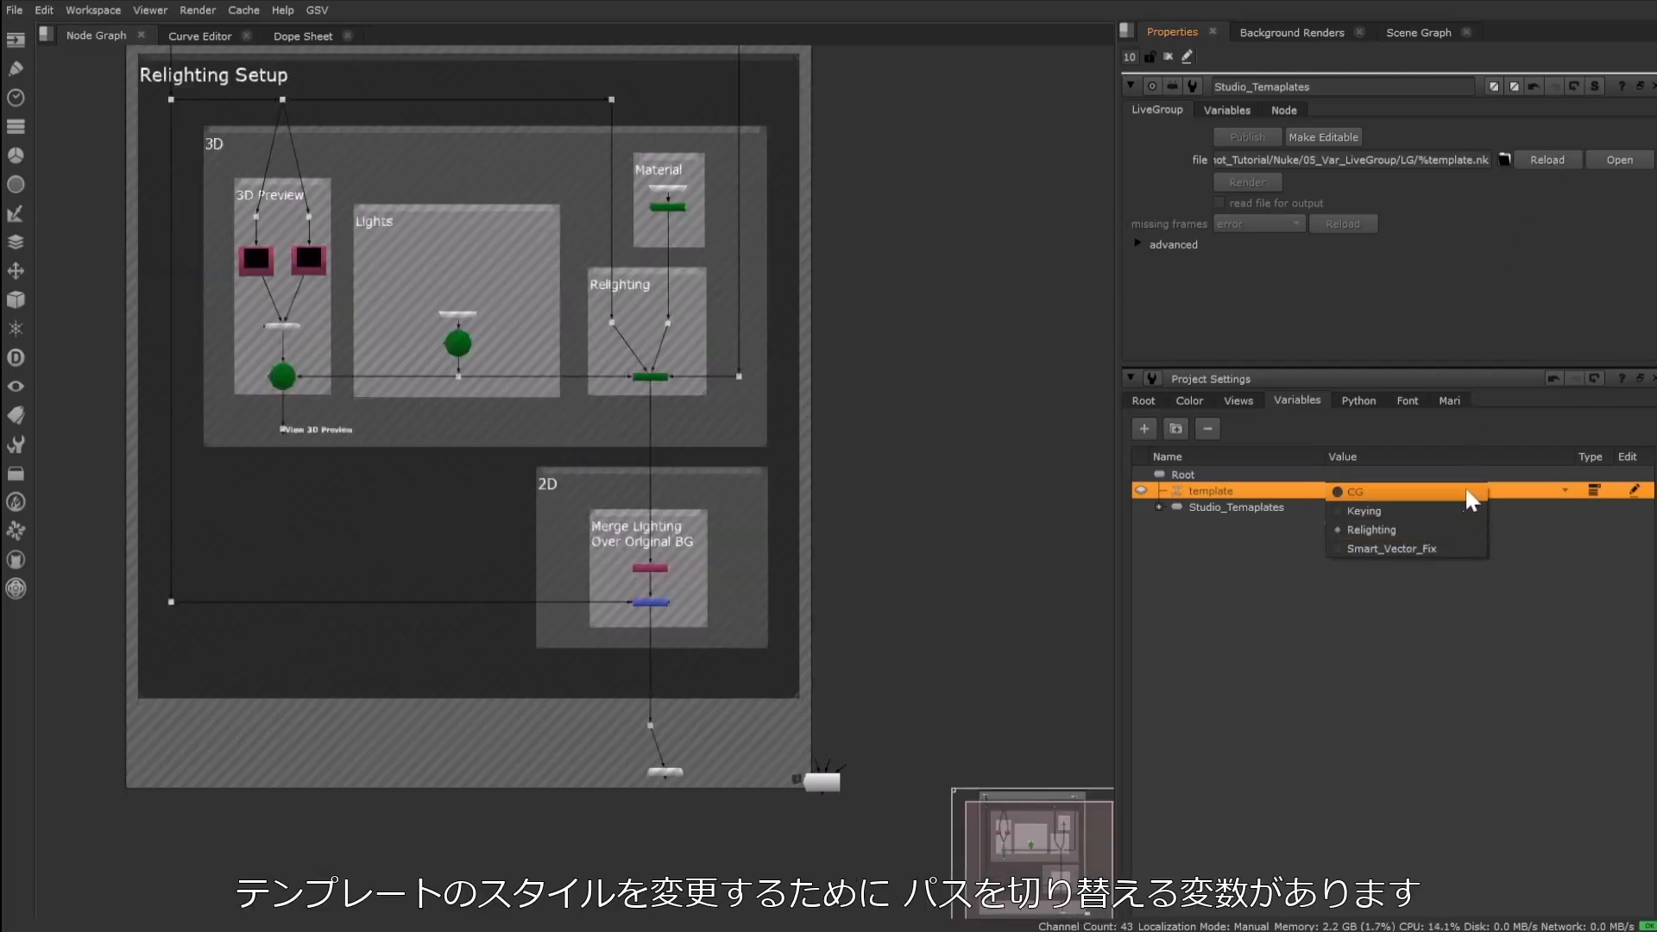
{"action": "left_click", "coordinate": [1407, 549]}
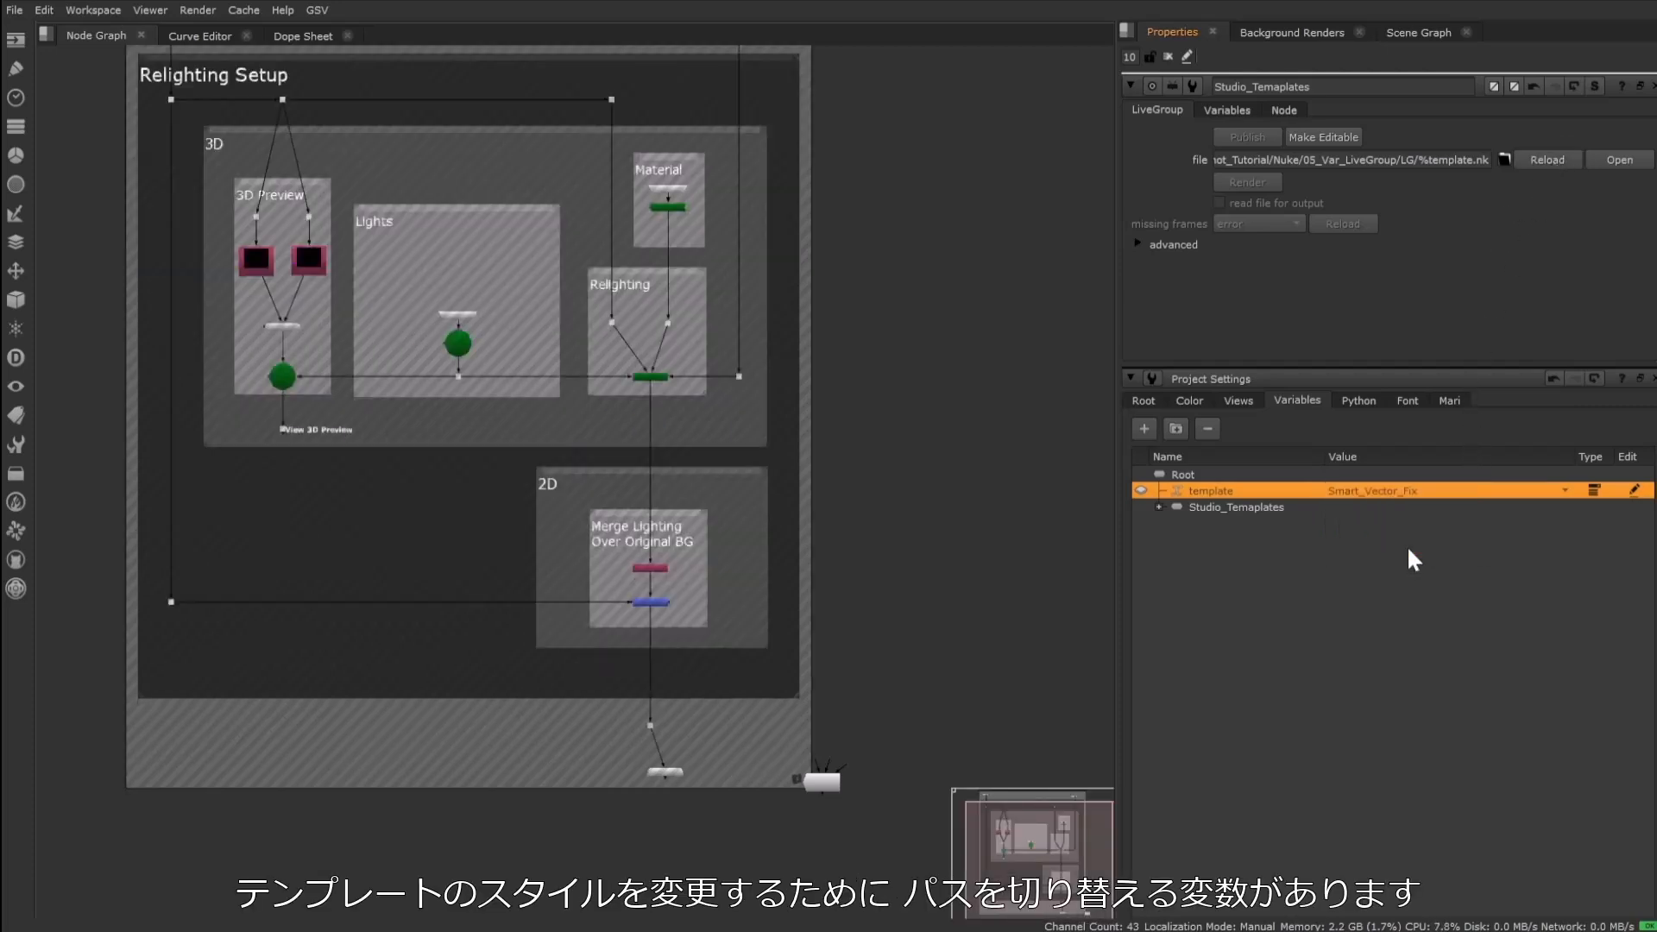
{"action": "left_click", "coordinate": [1548, 161]}
{"action": "left_click", "coordinate": [1395, 491]}
{"action": "left_click", "coordinate": [1390, 491]}
{"action": "left_click", "coordinate": [1546, 160]}
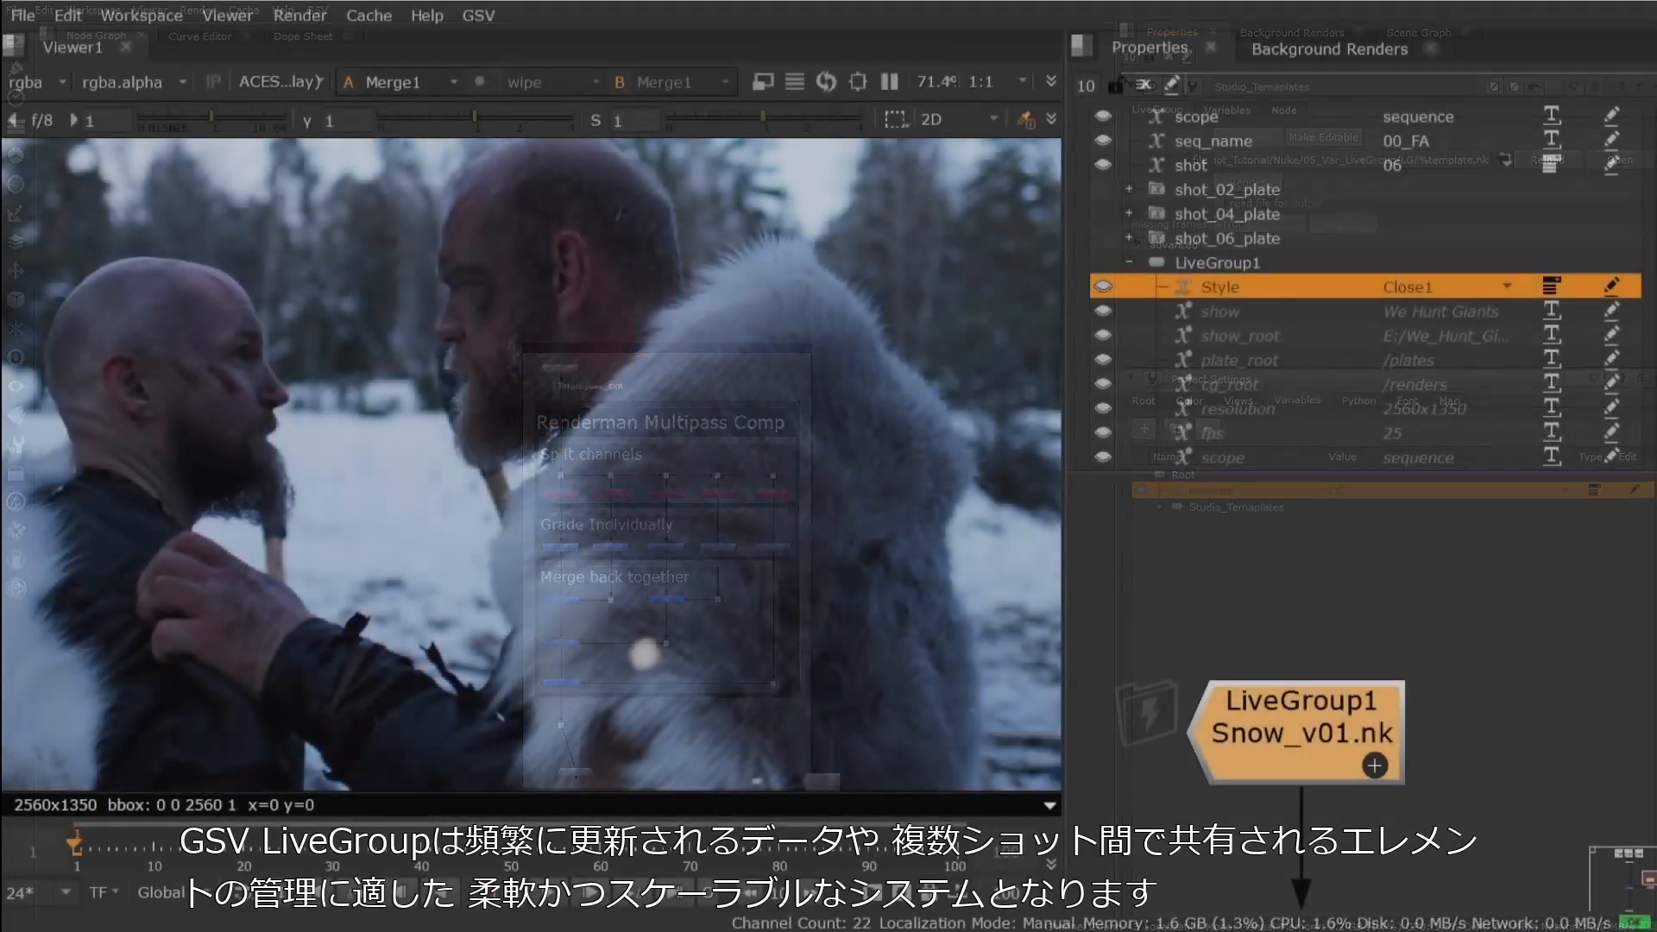
Cycle the Style variable of LiveGroup1 through Close2, Close3, Wide1, Wide2, Med2 and one more snow style.
{"action": "left_click", "coordinate": [1497, 296]}
{"action": "left_click", "coordinate": [1475, 318]}
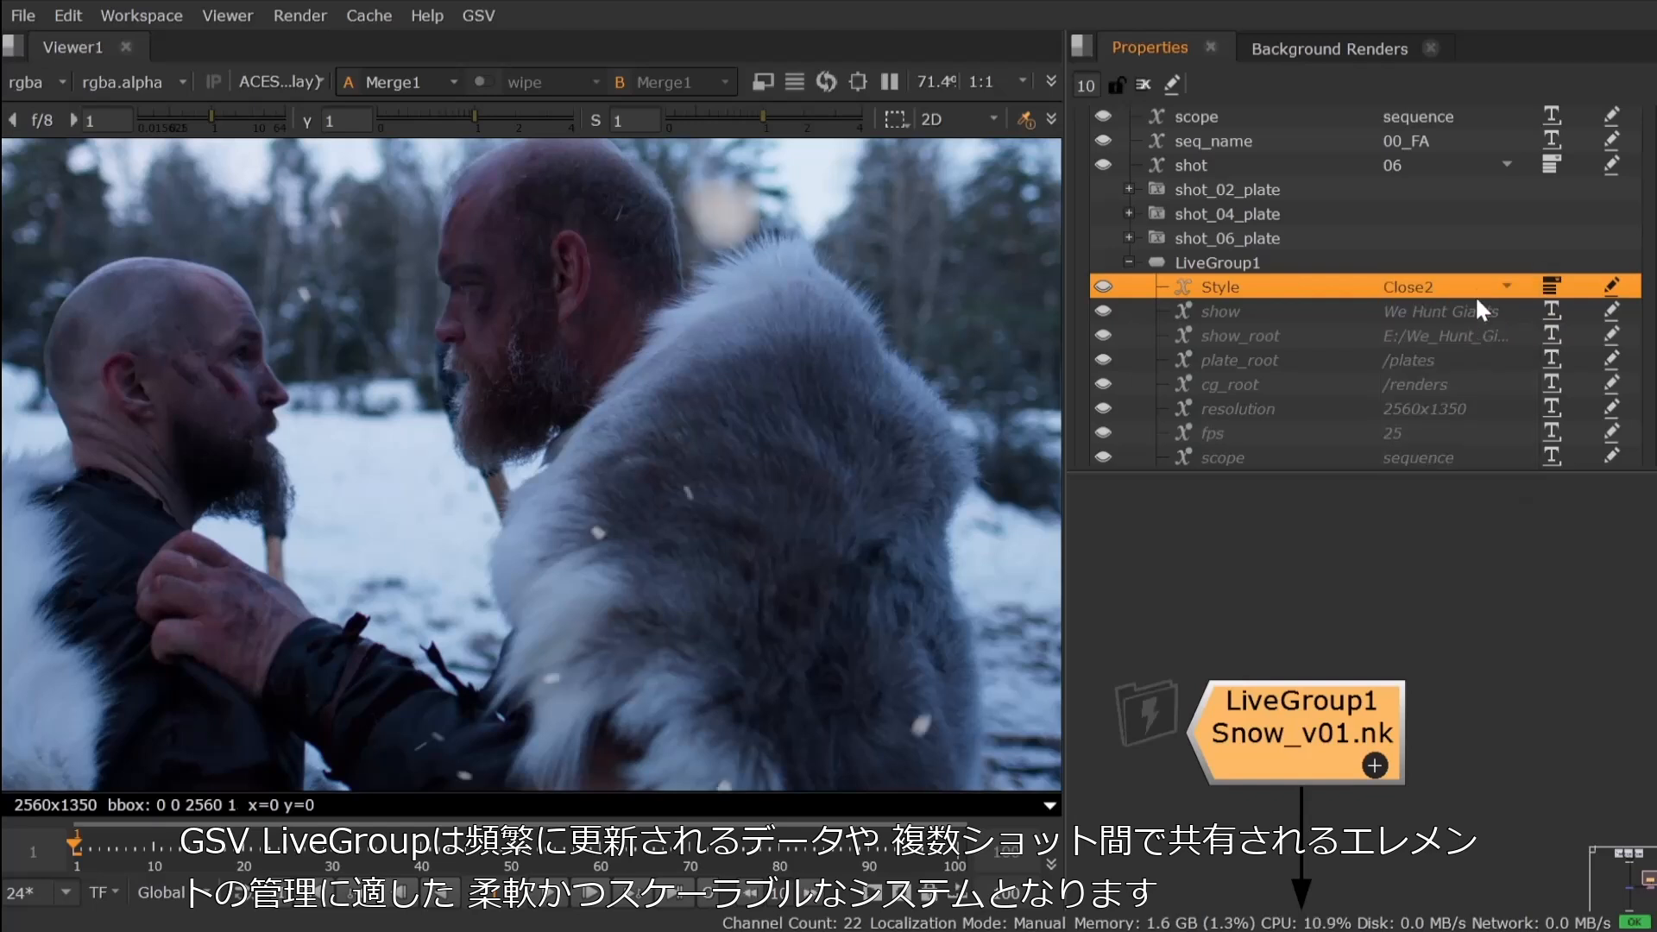
{"action": "left_click", "coordinate": [1473, 281]}
{"action": "left_click", "coordinate": [1467, 346]}
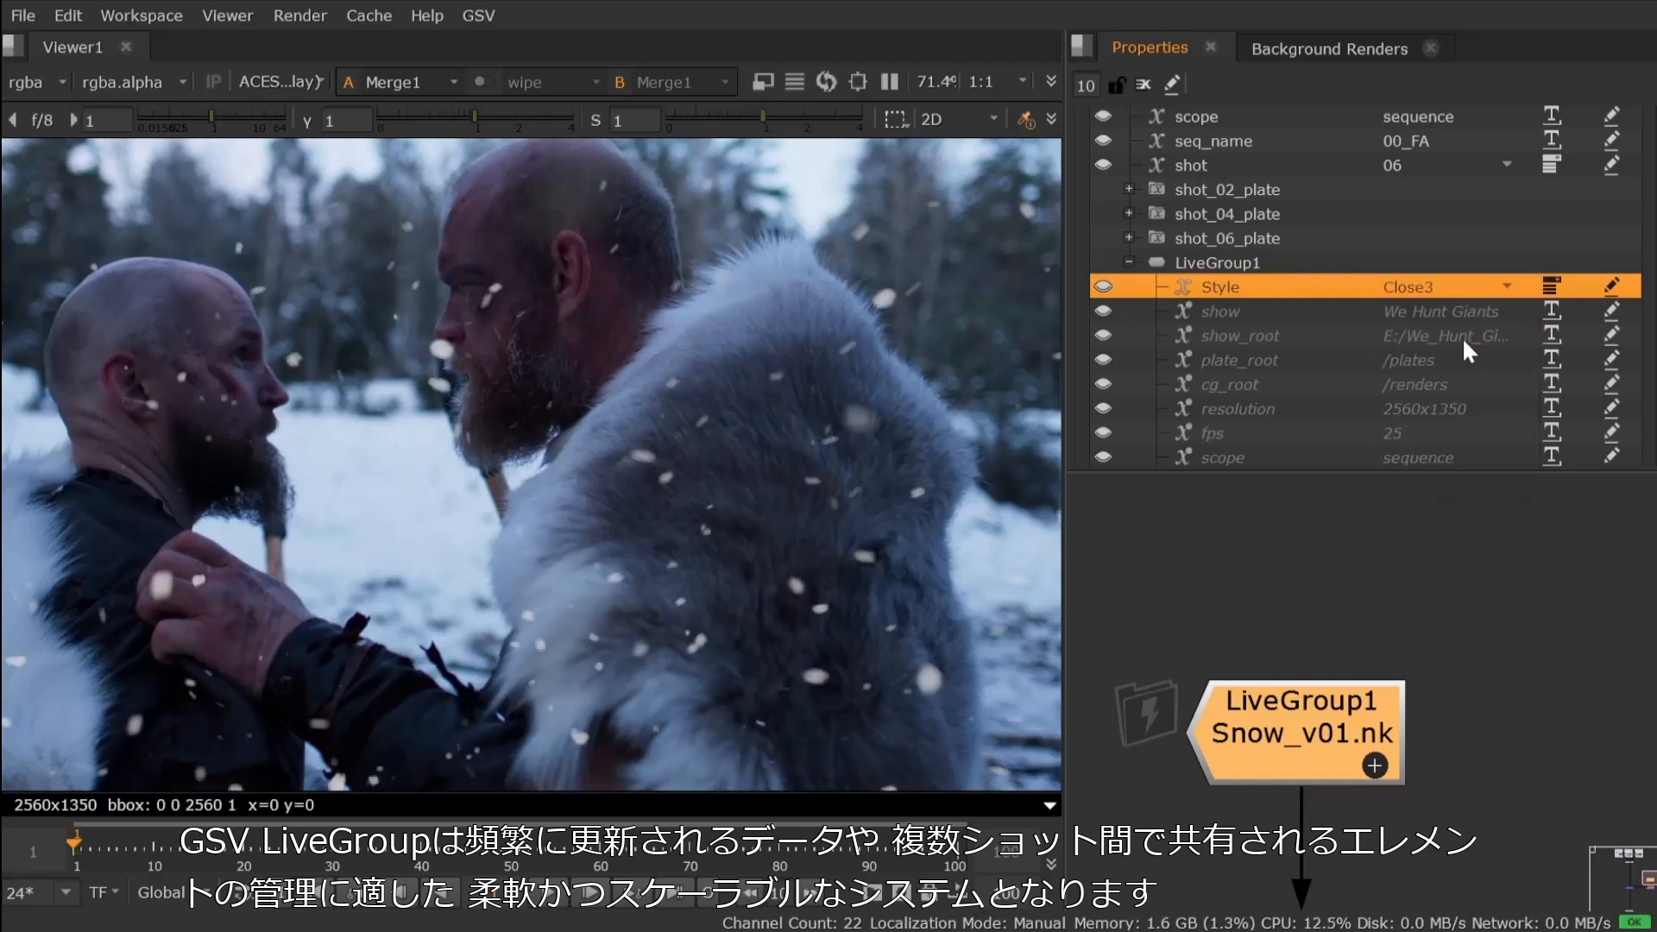
{"action": "left_click", "coordinate": [1462, 289]}
{"action": "left_click", "coordinate": [1450, 429]}
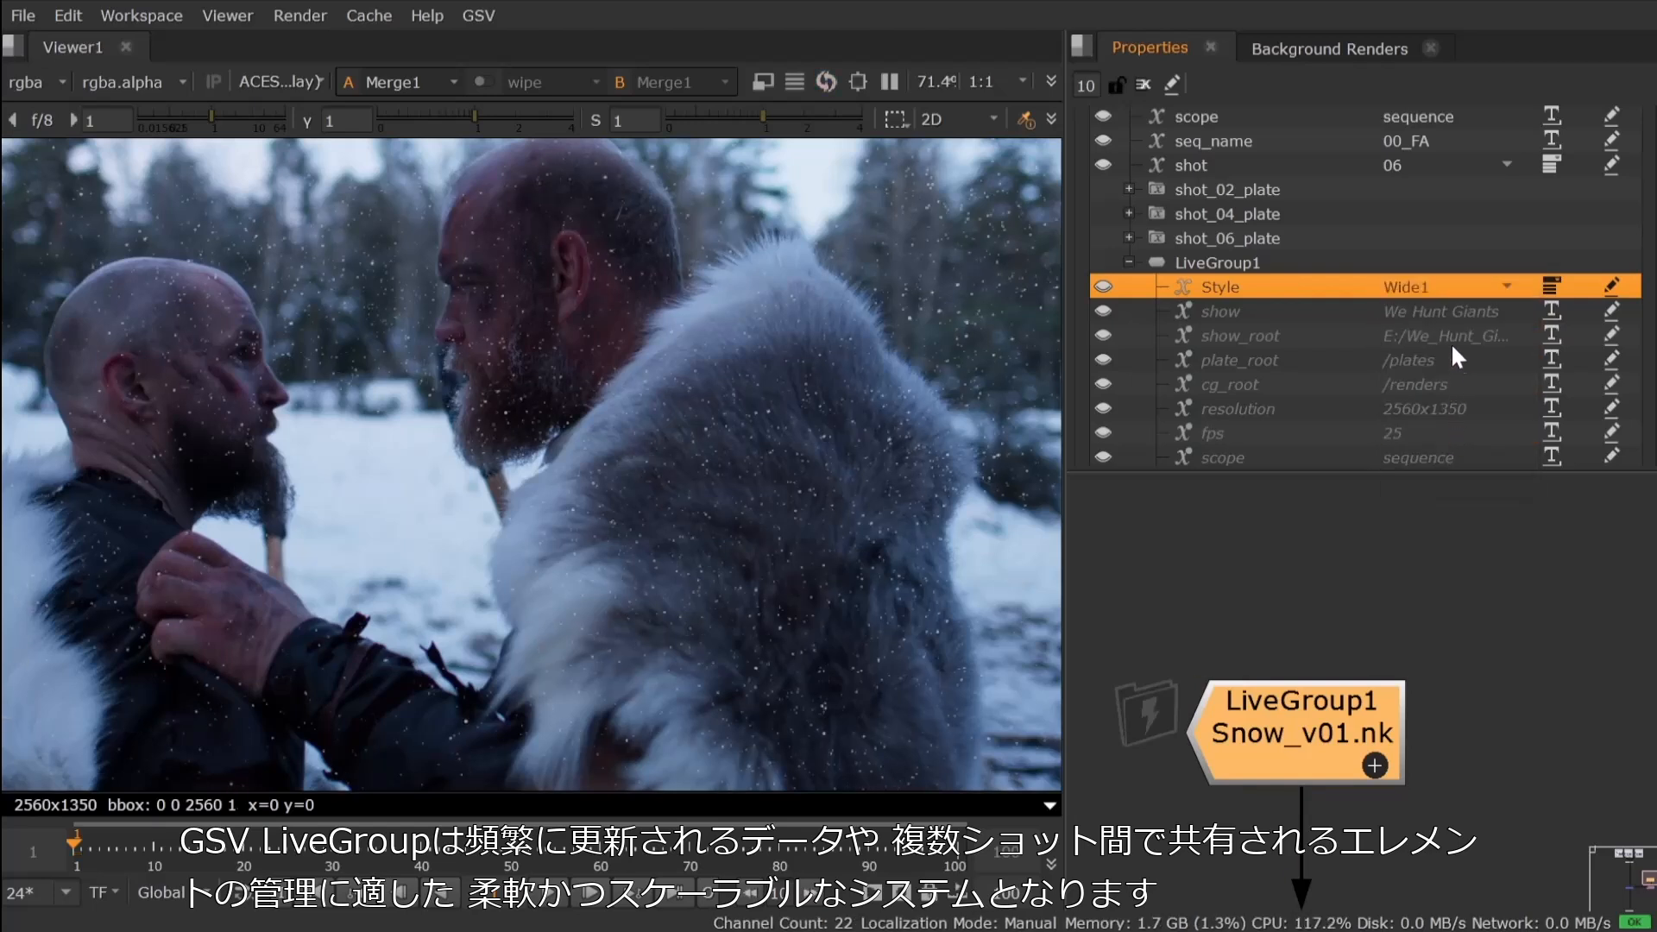
{"action": "left_click", "coordinate": [1458, 287]}
{"action": "left_click", "coordinate": [1455, 459]}
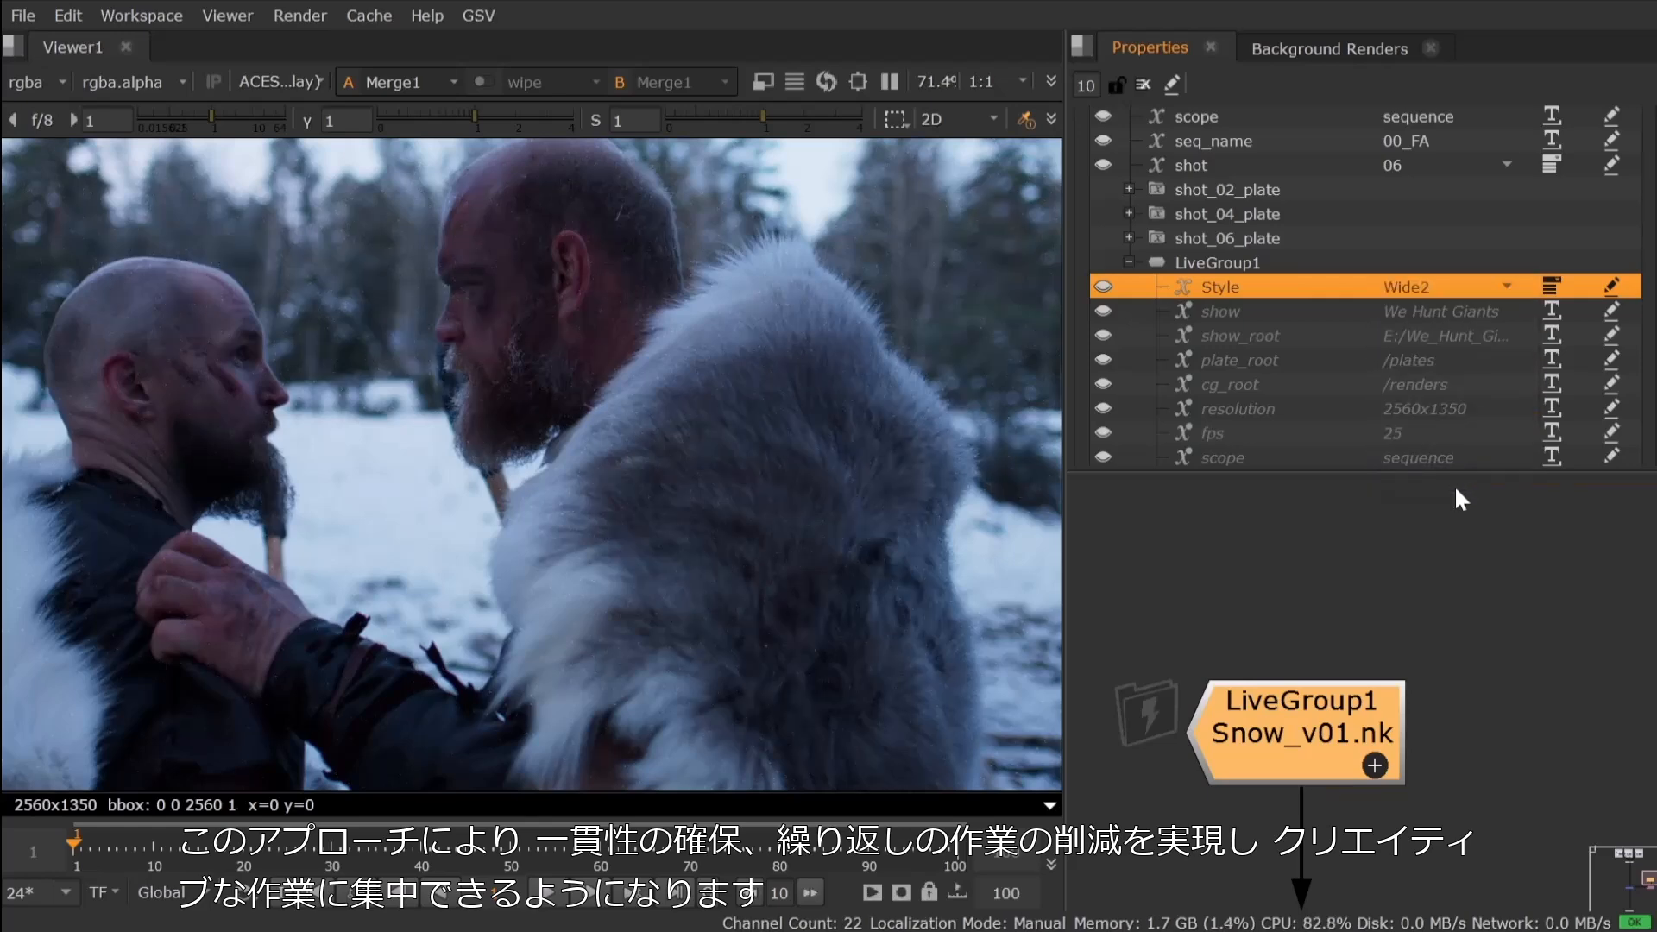
{"action": "left_click", "coordinate": [1442, 289]}
{"action": "left_click", "coordinate": [1429, 385]}
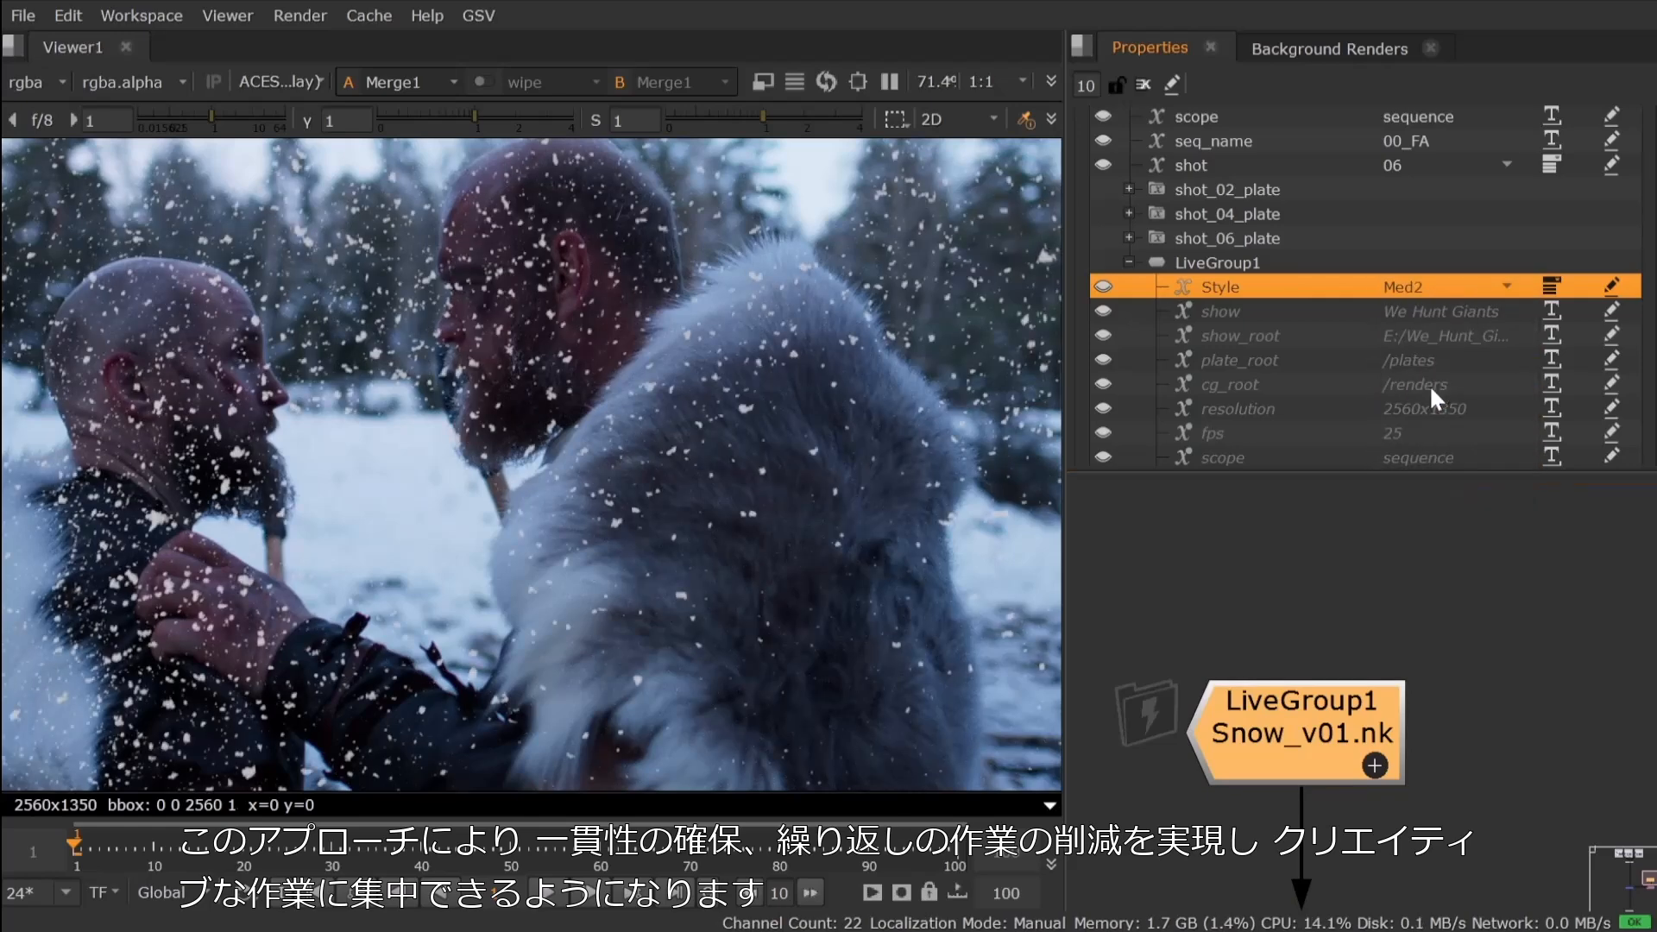
{"action": "left_click", "coordinate": [1442, 290]}
{"action": "left_click", "coordinate": [1439, 481]}
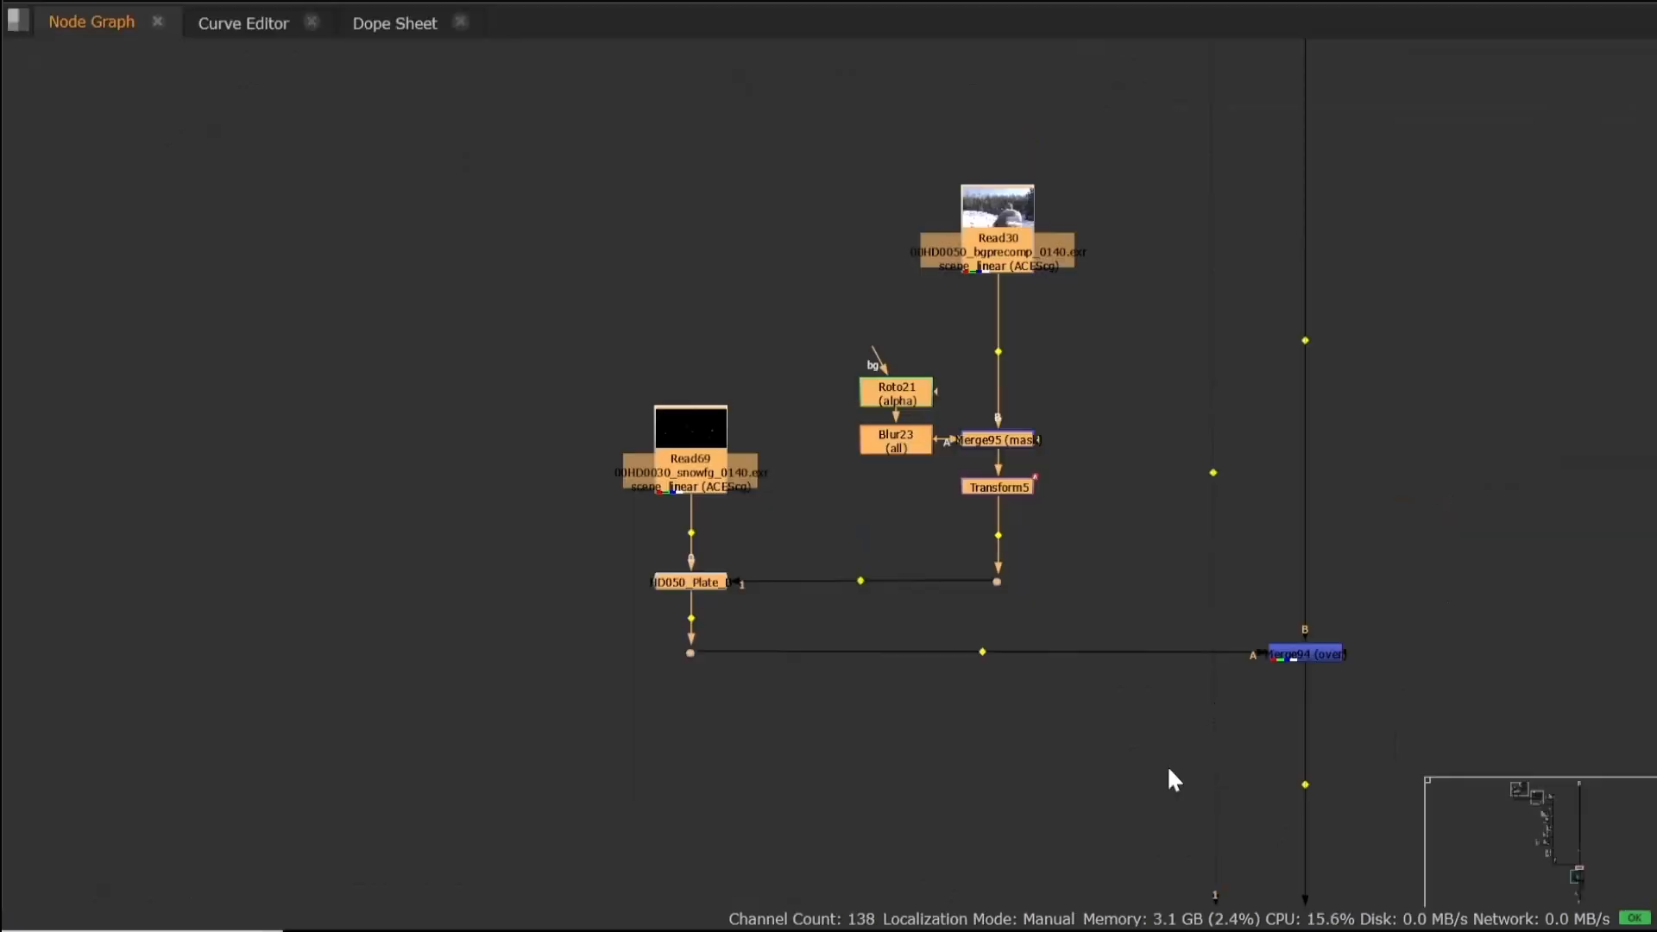
Collapse the selected snow and background nodes into a group level with Merge94, and expand its group view in the node graph.
{"action": "key", "text": "ctrl+g"}
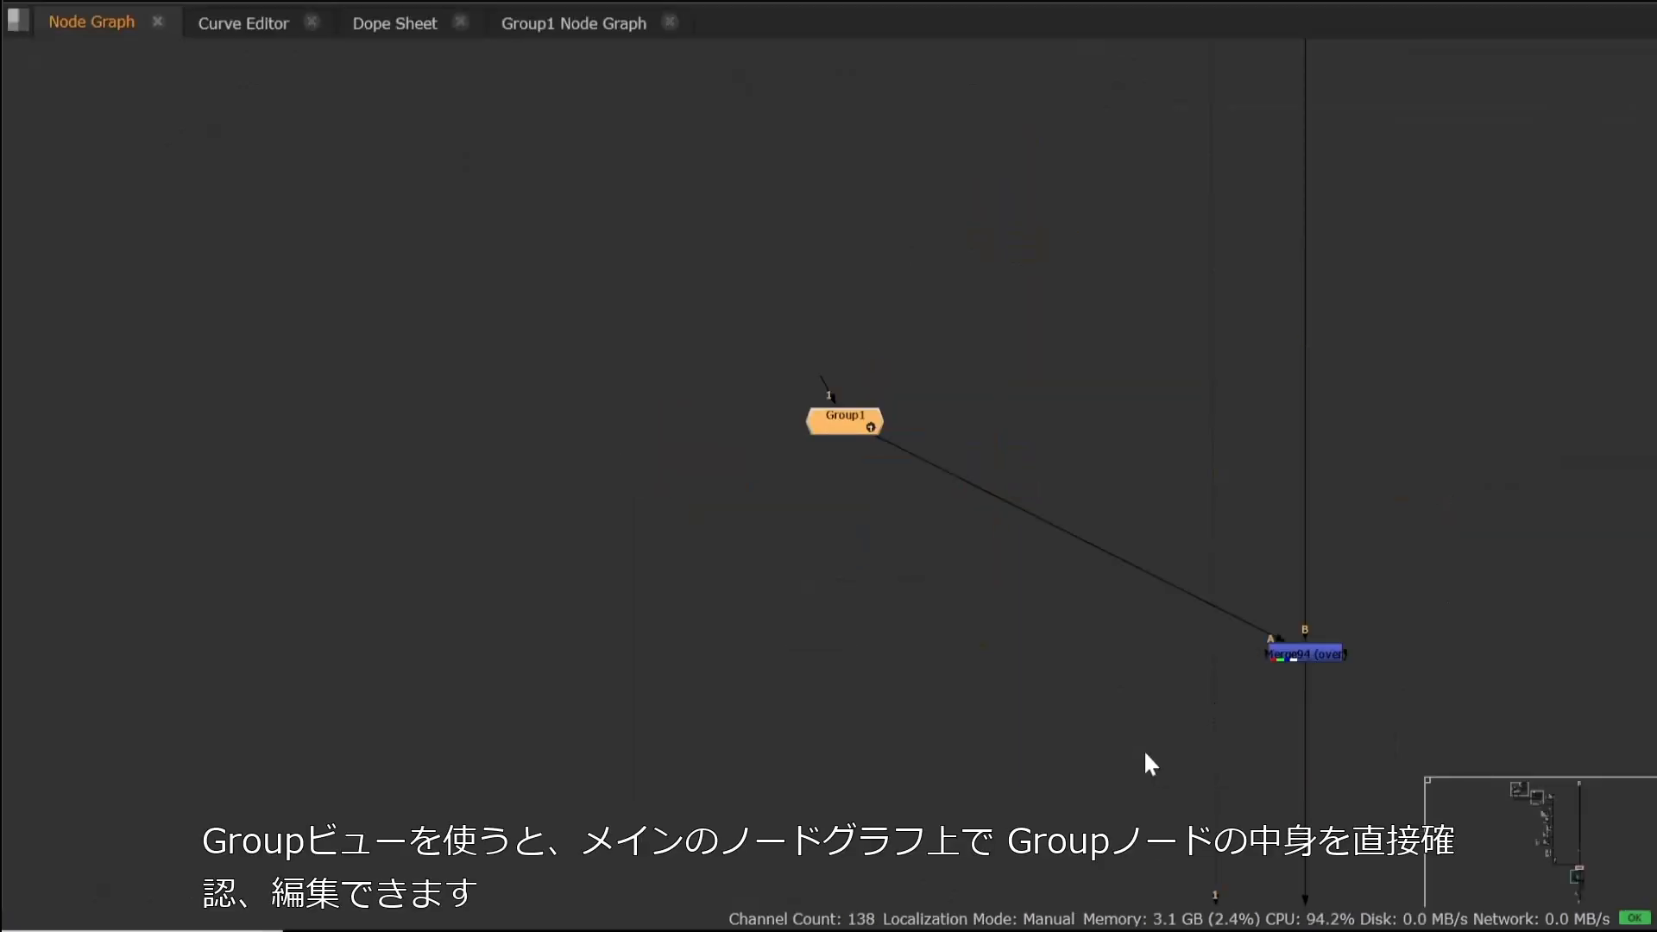
{"action": "left_click_drag", "start_coordinate": [855, 424], "coordinate": [894, 645]}
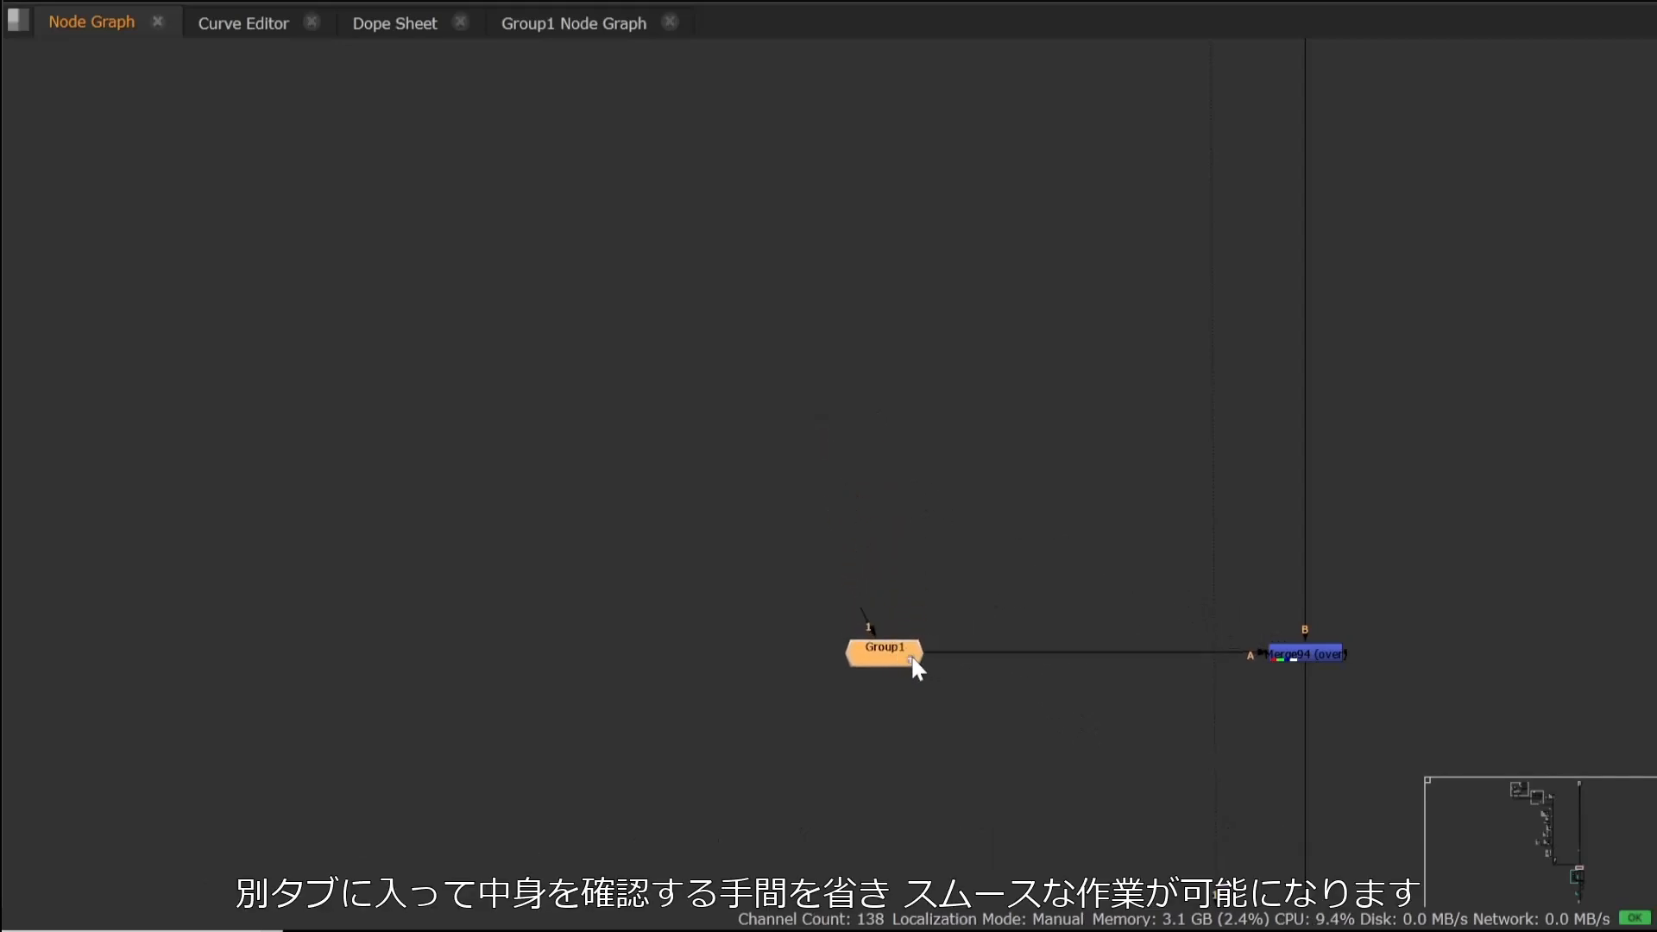
{"action": "left_click", "coordinate": [910, 658]}
{"action": "scroll", "coordinate": [726, 417], "scroll_direction": "down", "scroll_amount": 2}
{"action": "scroll", "coordinate": [727, 423], "scroll_direction": "down", "scroll_amount": 1}
{"action": "scroll", "coordinate": [728, 424], "scroll_direction": "up", "scroll_amount": 2}
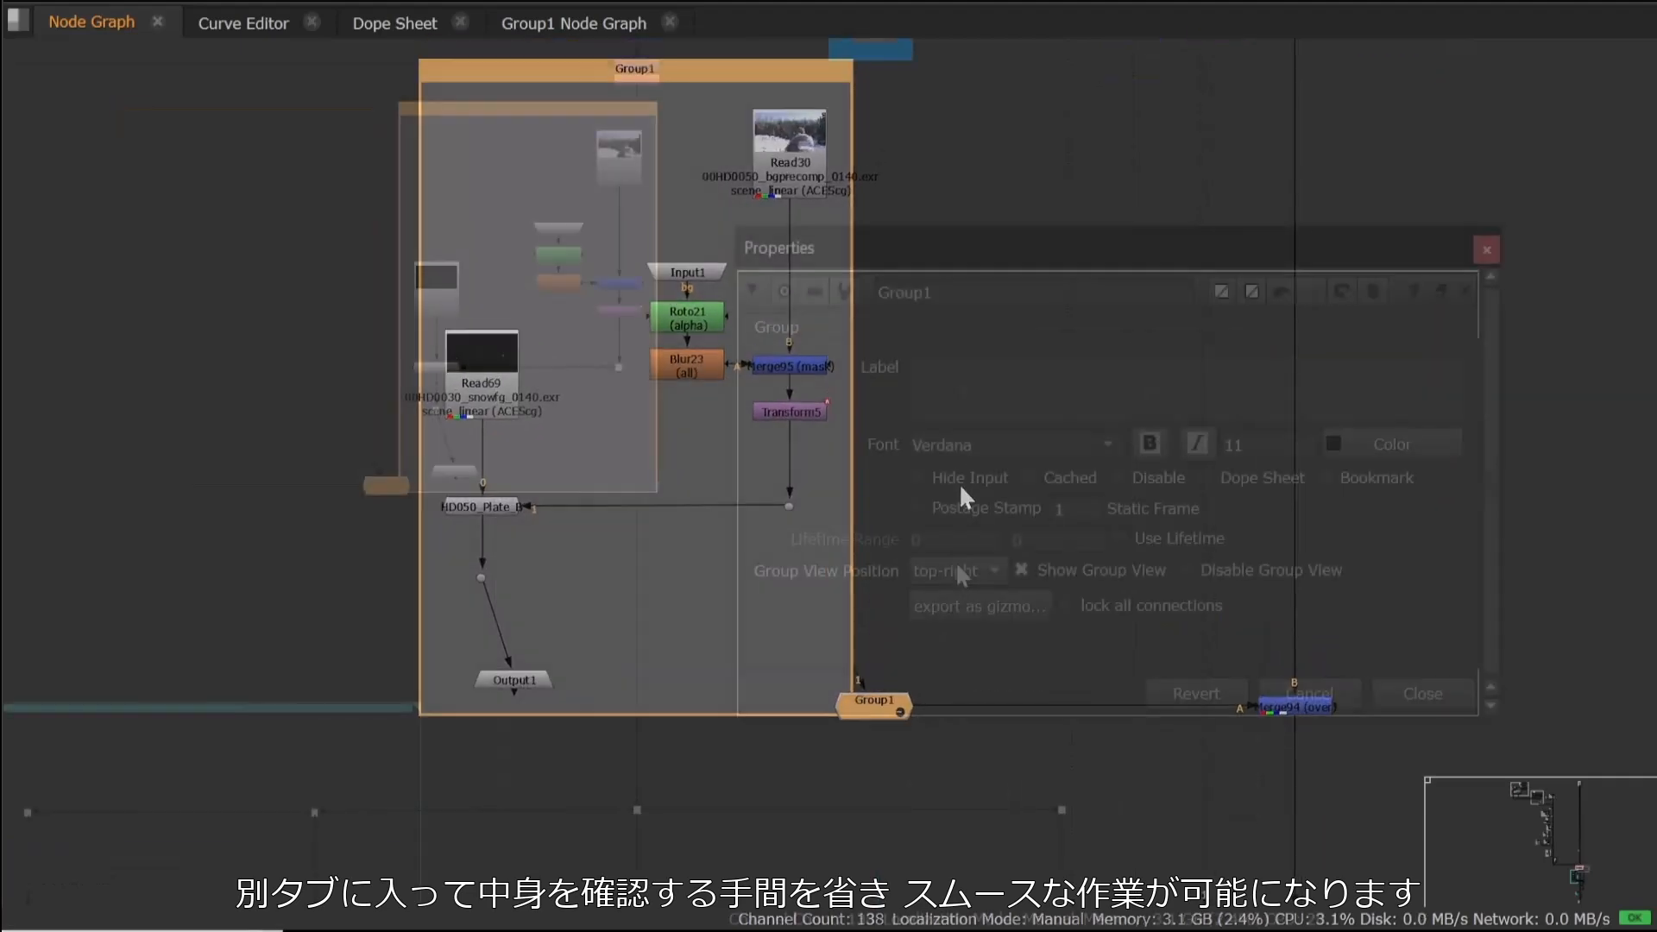
Switch the group view position of Group1 between top-left and top-right, ending on top-left.
{"action": "left_click", "coordinate": [955, 572]}
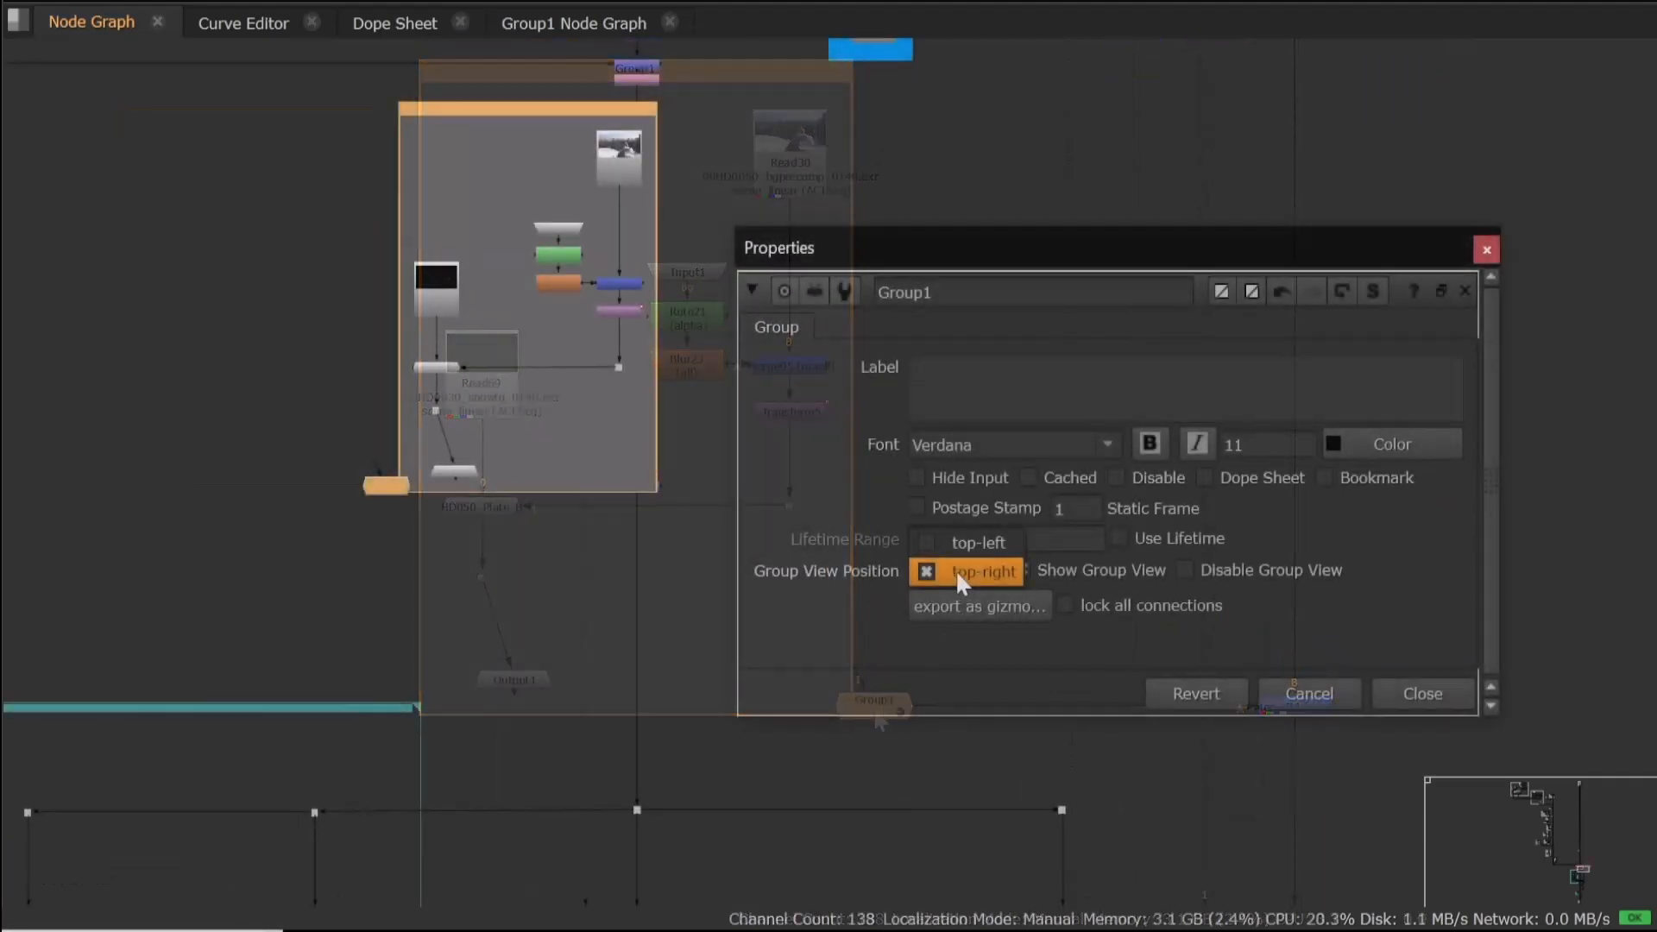
{"action": "left_click", "coordinate": [958, 547]}
{"action": "left_click", "coordinate": [961, 573]}
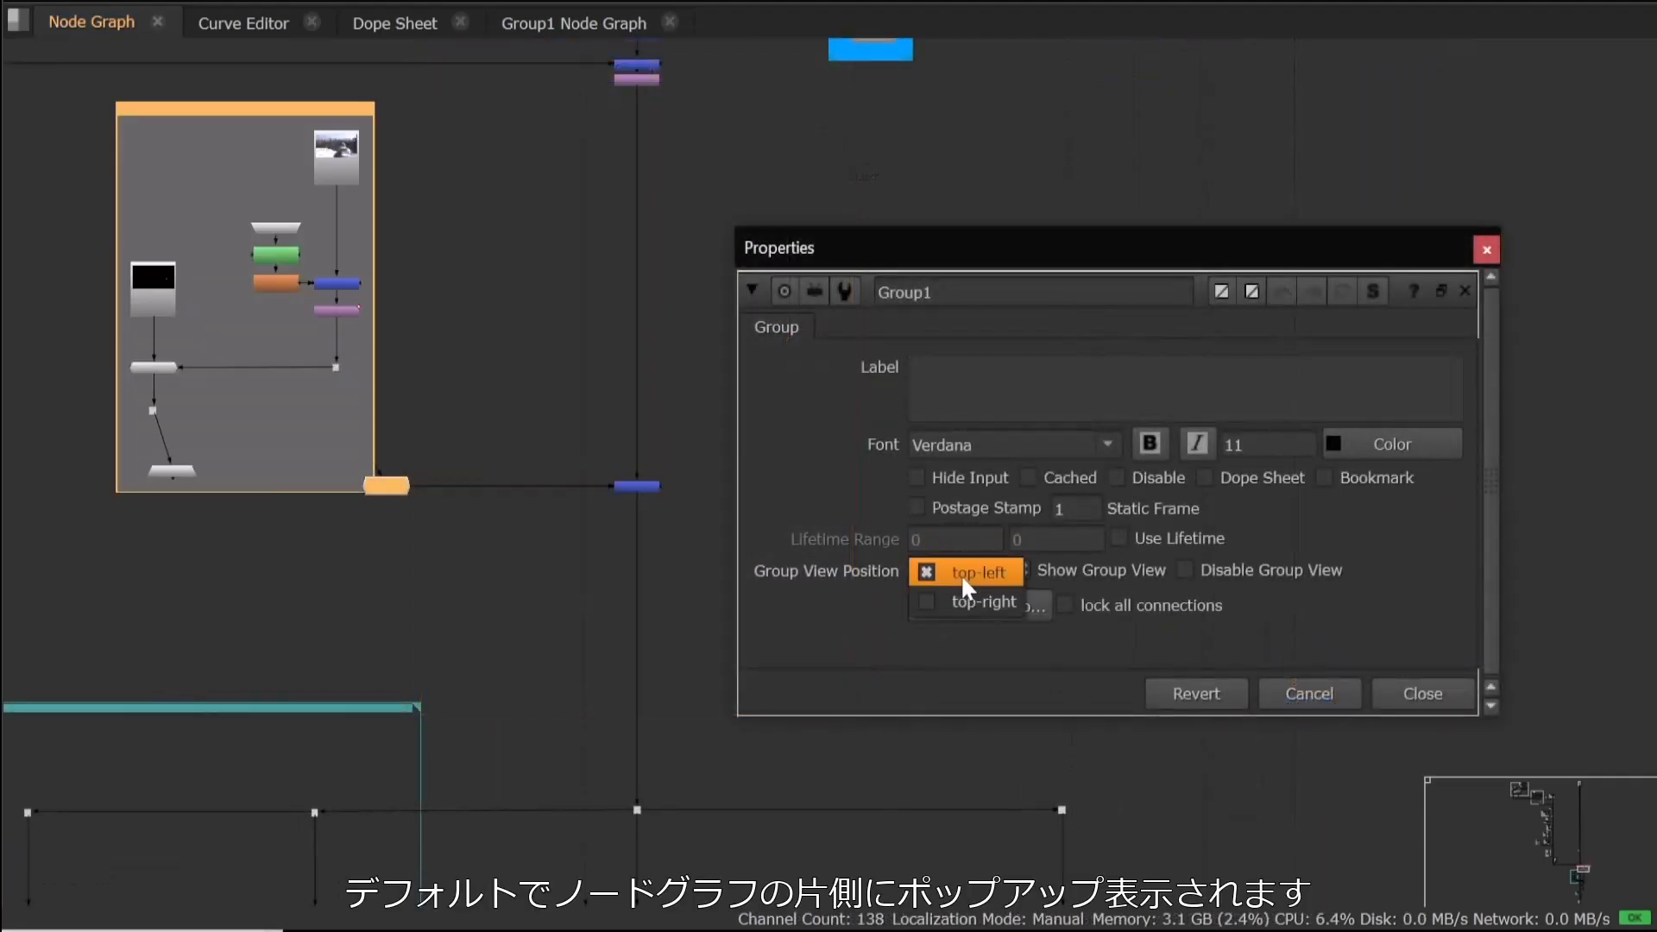
{"action": "left_click", "coordinate": [964, 597]}
{"action": "left_click", "coordinate": [965, 566]}
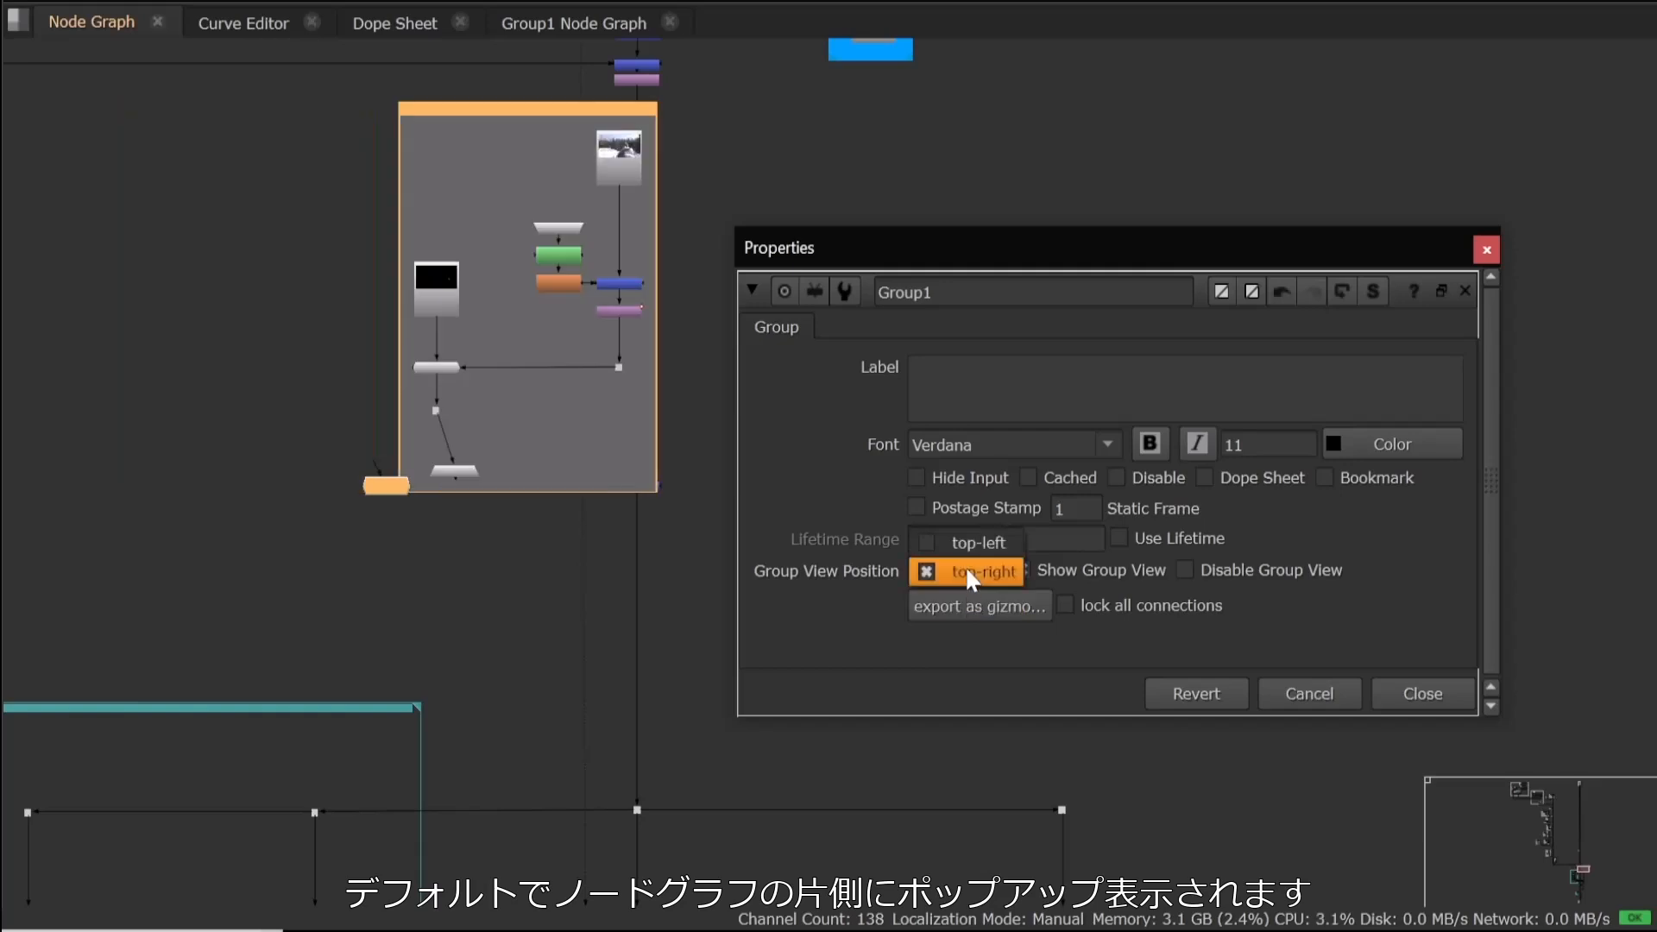
{"action": "left_click", "coordinate": [966, 550]}
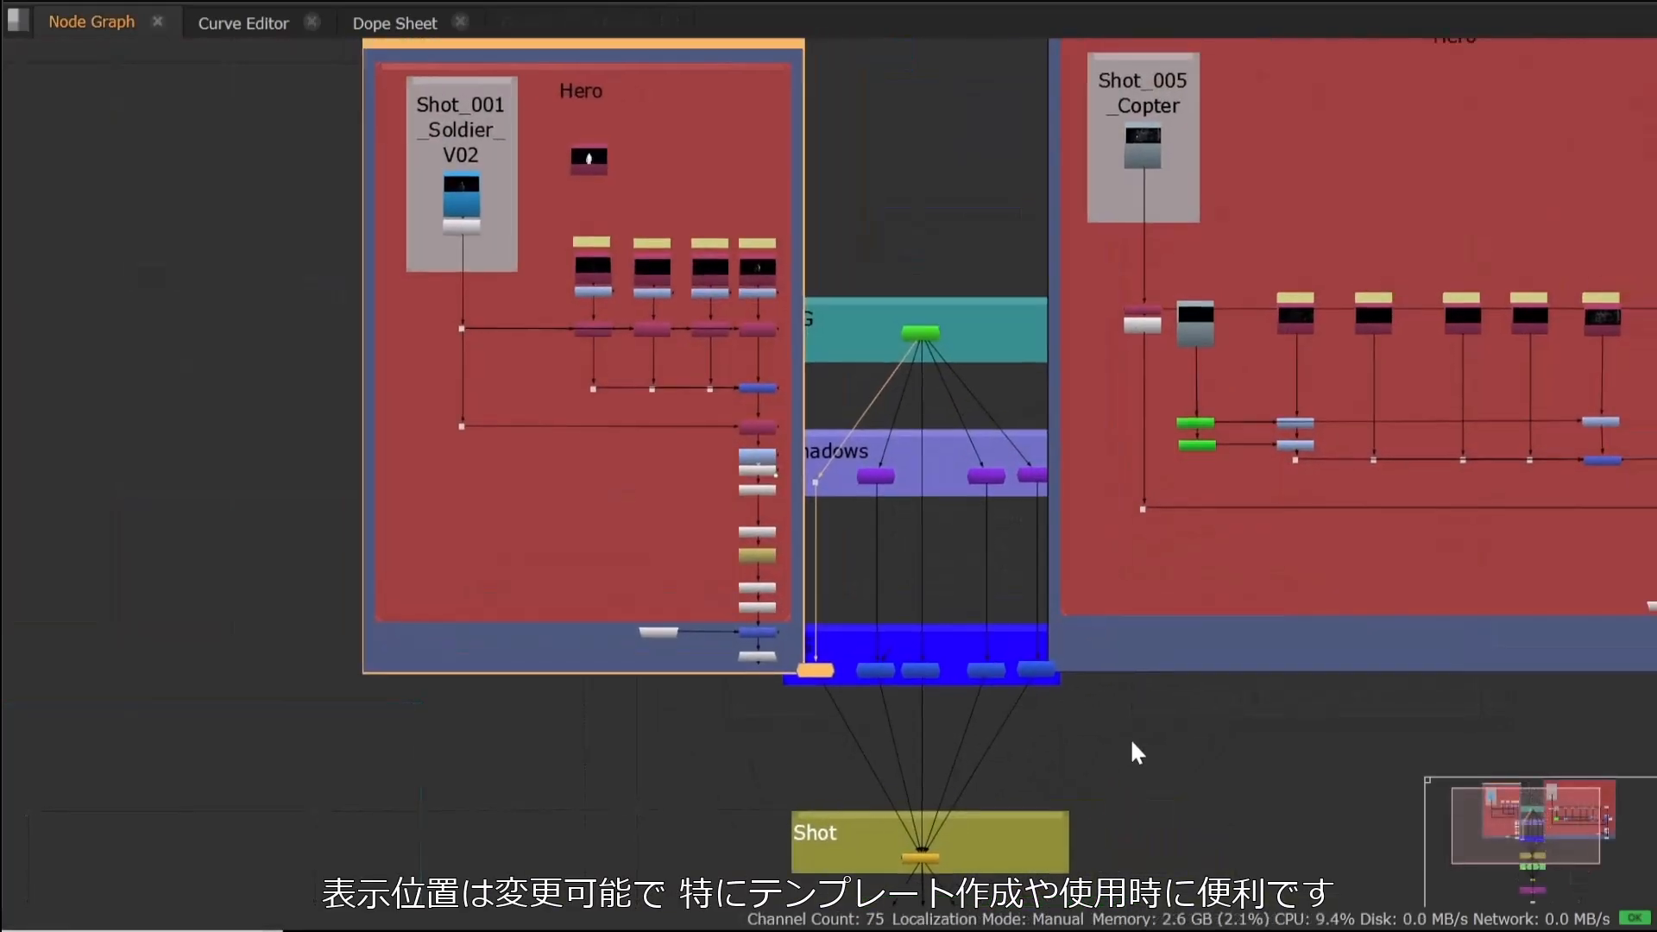
Extract Clamp1 from the AO branch inside the expanded group, cut and paste it, and reinsert it between Shuffle7 and Merge3.
{"action": "middle_click_drag", "start_coordinate": [1130, 737], "coordinate": [954, 771]}
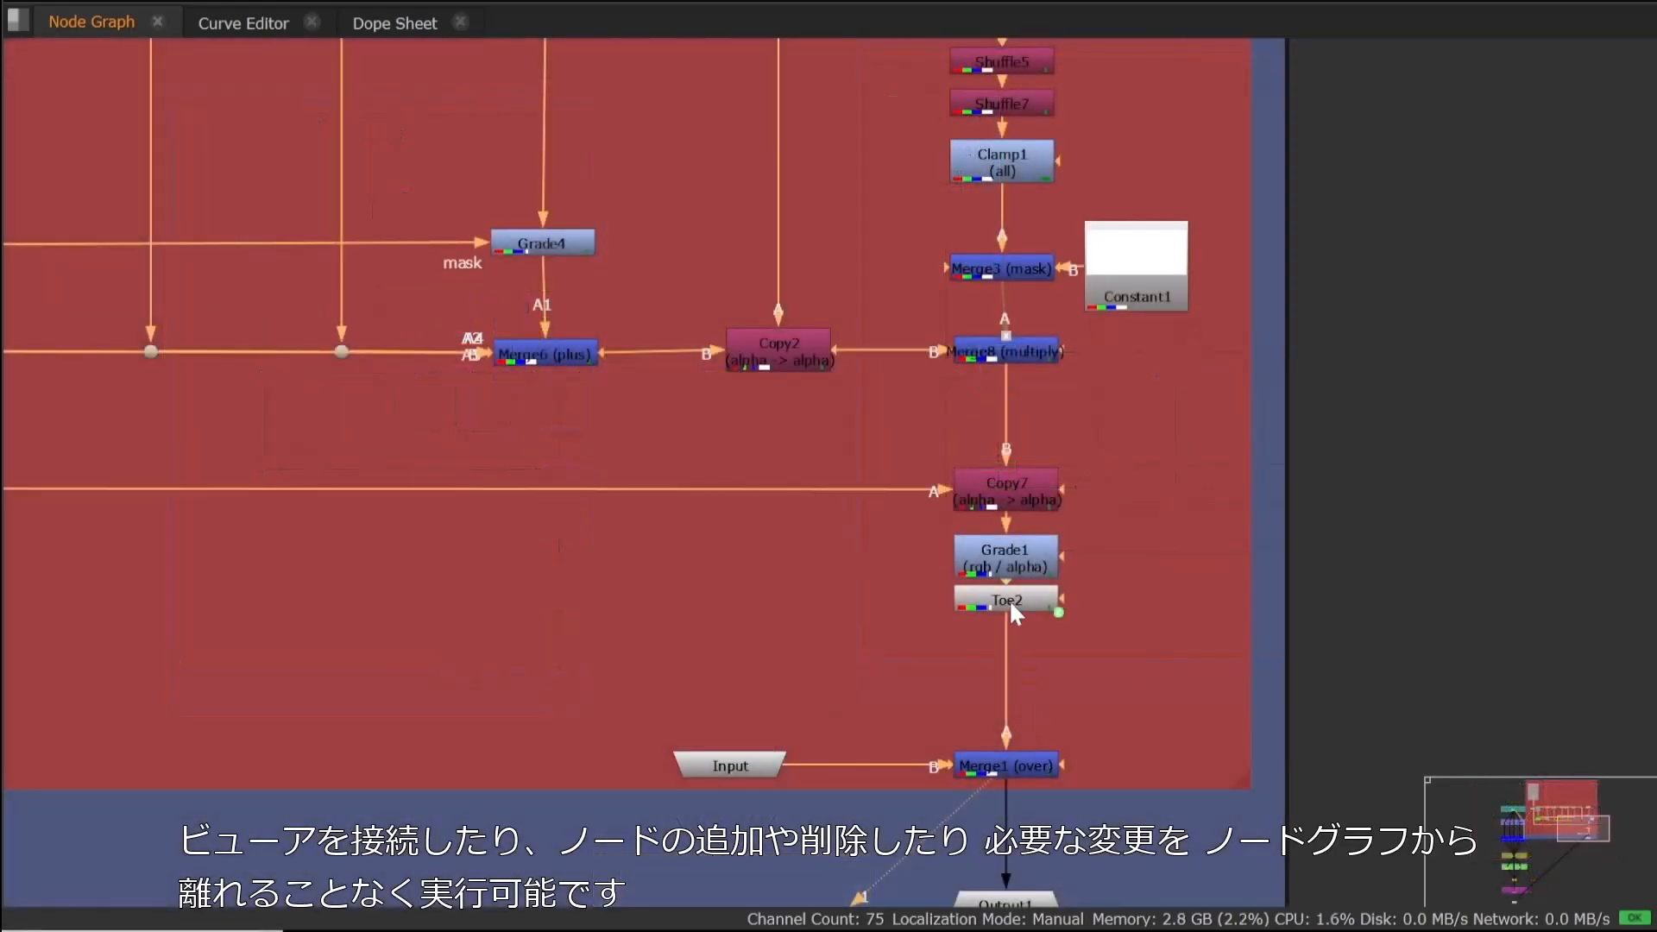
{"action": "left_click", "coordinate": [1008, 598]}
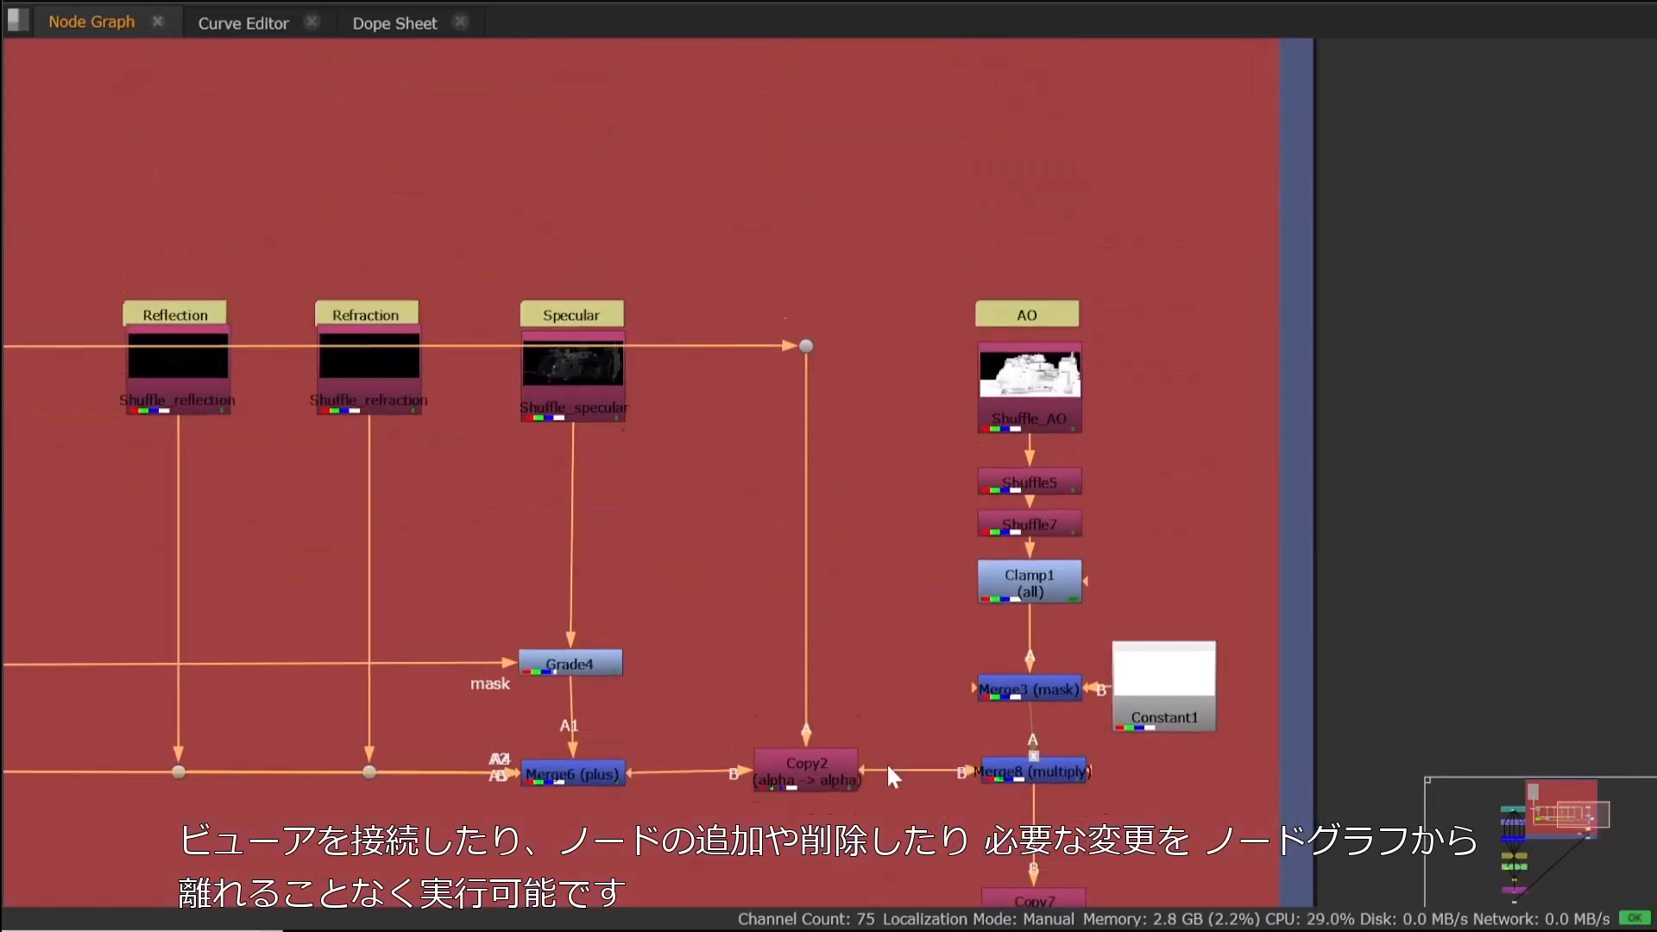
{"action": "left_click", "coordinate": [1030, 599]}
{"action": "left_click_drag", "start_coordinate": [1032, 602], "coordinate": [958, 613], "text": "ctrl+shift"}
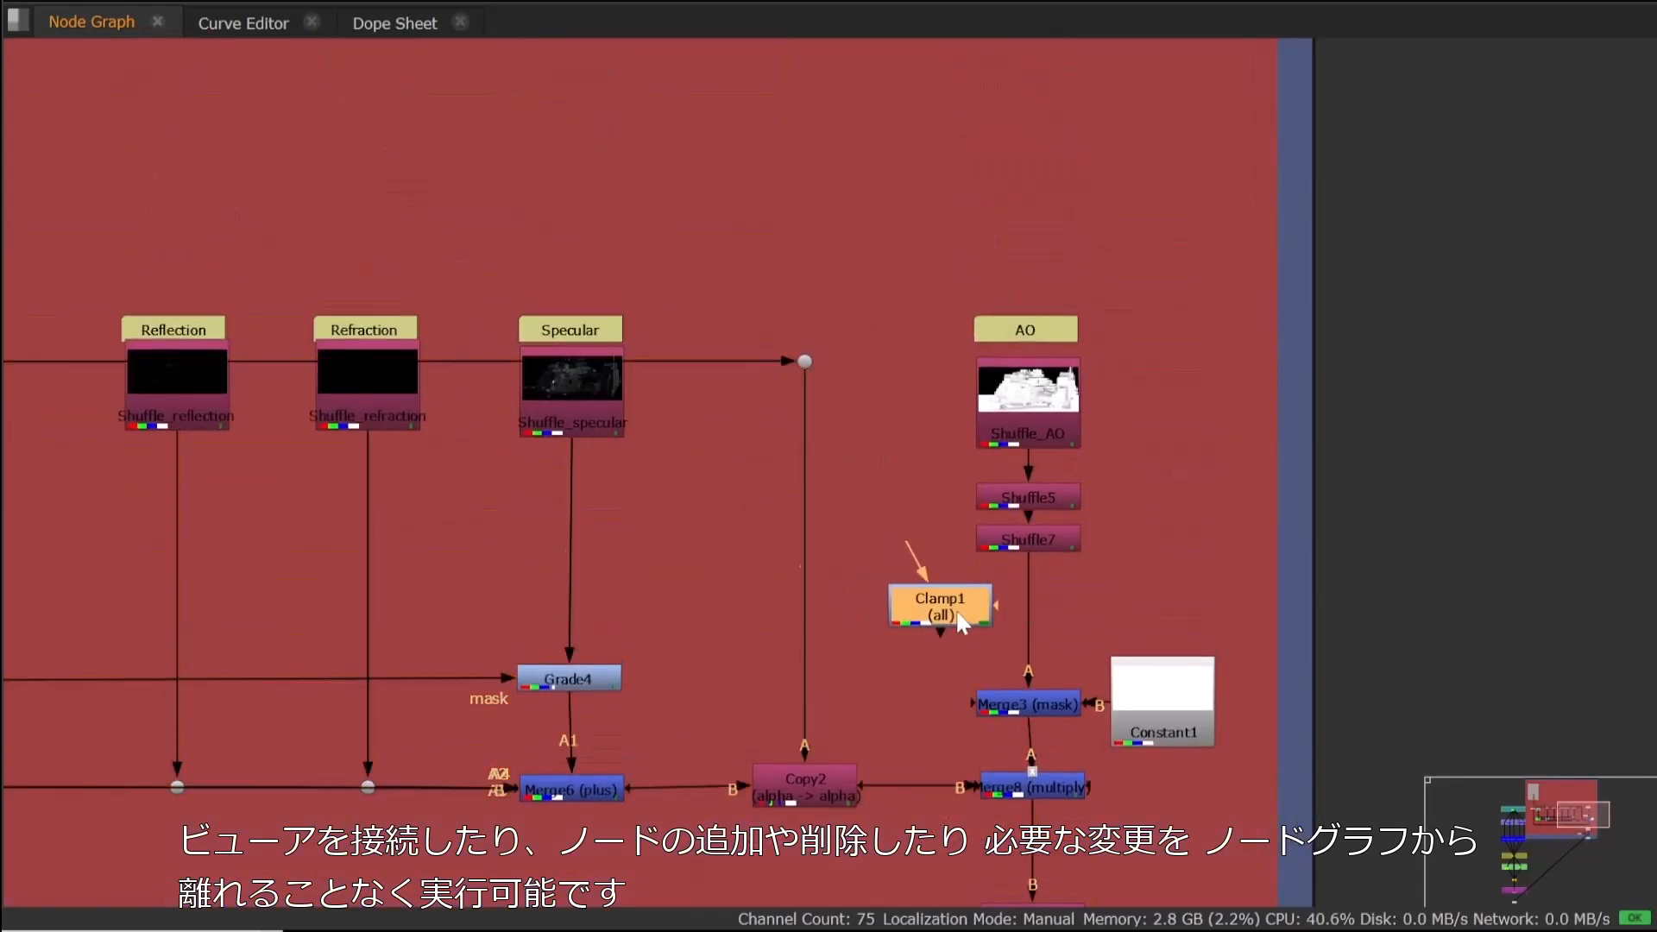
{"action": "key", "text": "ctrl+x"}
{"action": "key", "text": "ctrl+v"}
{"action": "key", "text": "ctrl+x"}
{"action": "key", "text": "ctrl+v"}
{"action": "left_click_drag", "start_coordinate": [946, 603], "coordinate": [1046, 627]}
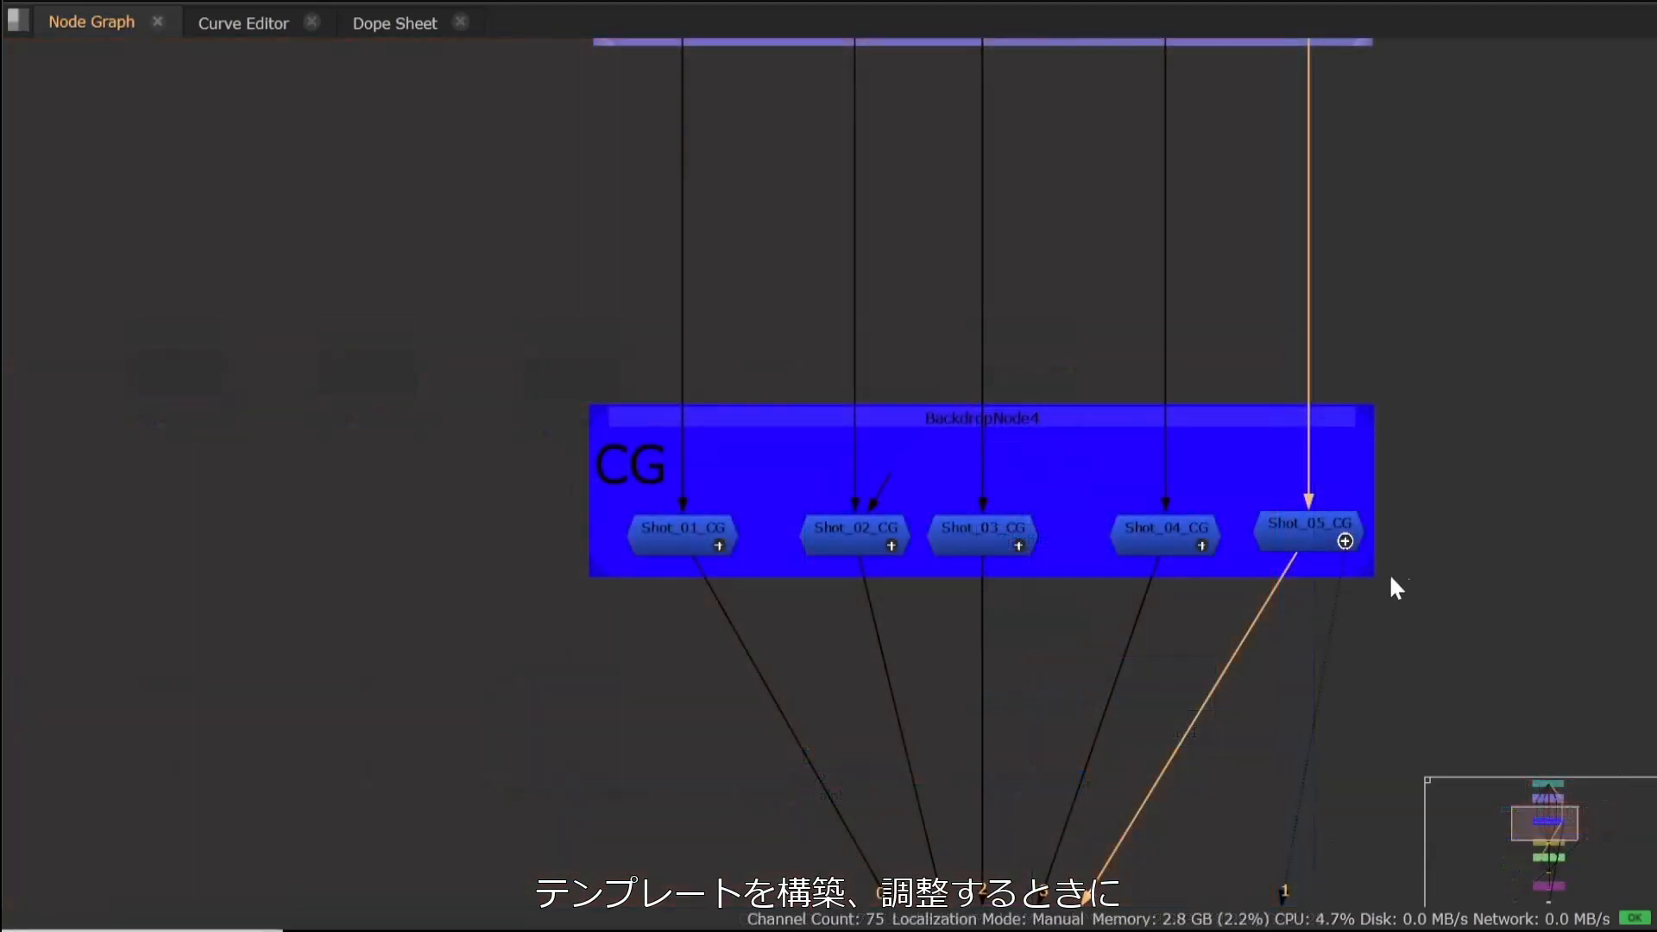
Expand the group views of Shot_05_CG, Shot_01_CG and Shot_01_Atmos directly in the main node graph.
{"action": "left_click", "coordinate": [1345, 546]}
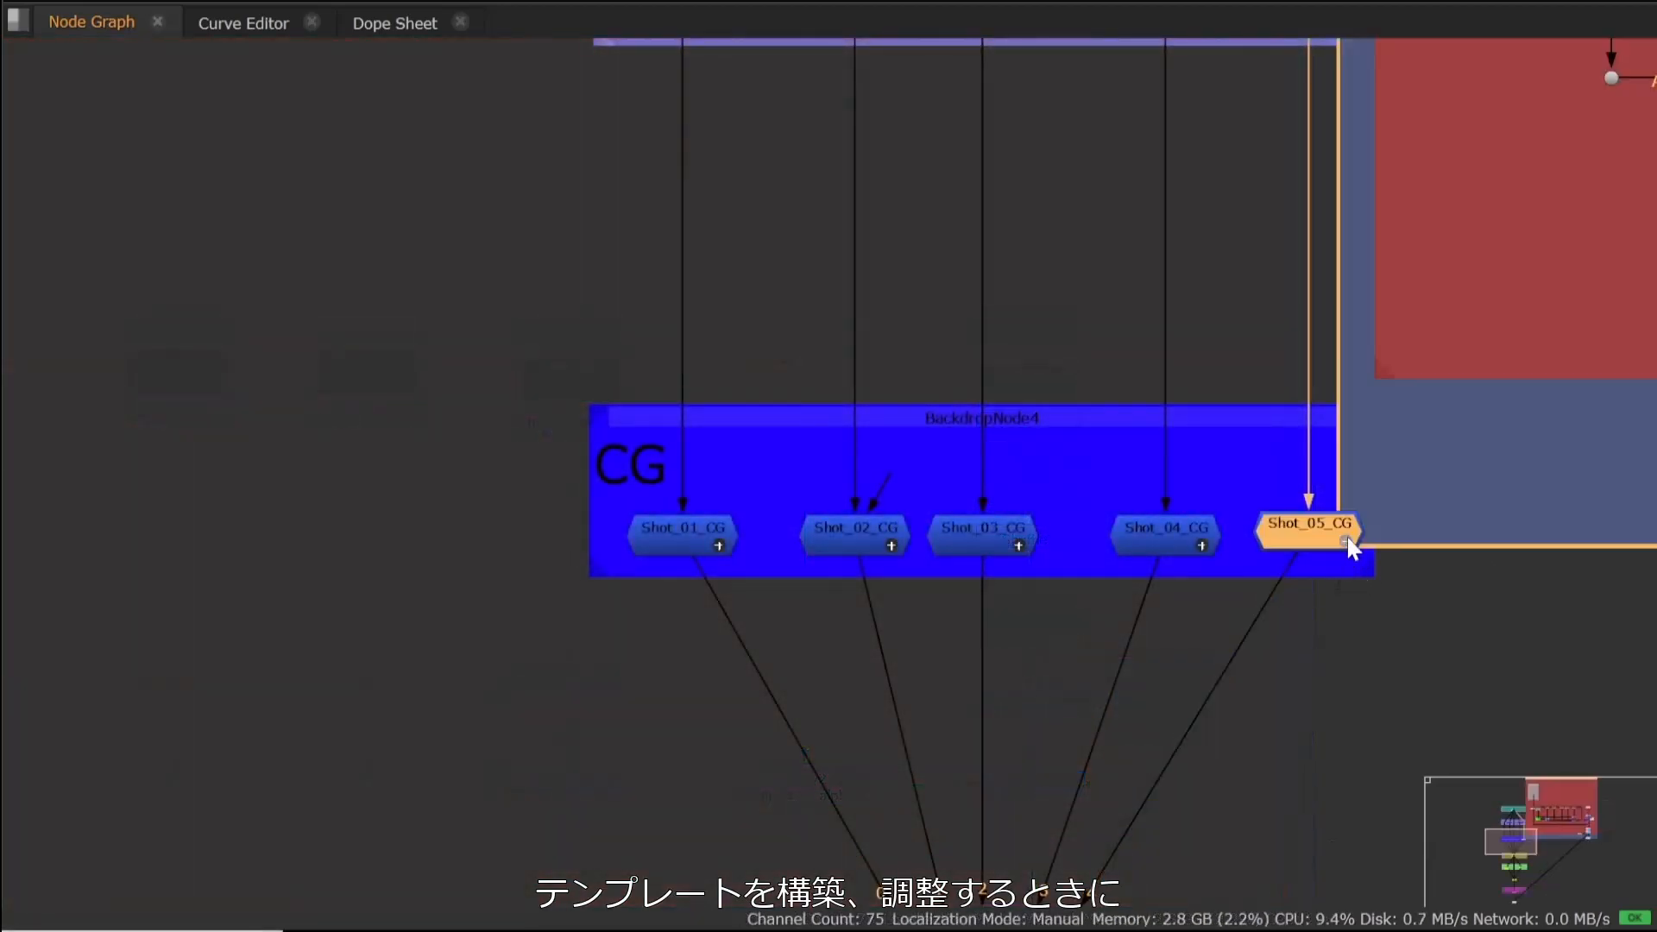
{"action": "left_click", "coordinate": [720, 545]}
{"action": "middle_click_drag", "start_coordinate": [825, 788], "coordinate": [863, 60]}
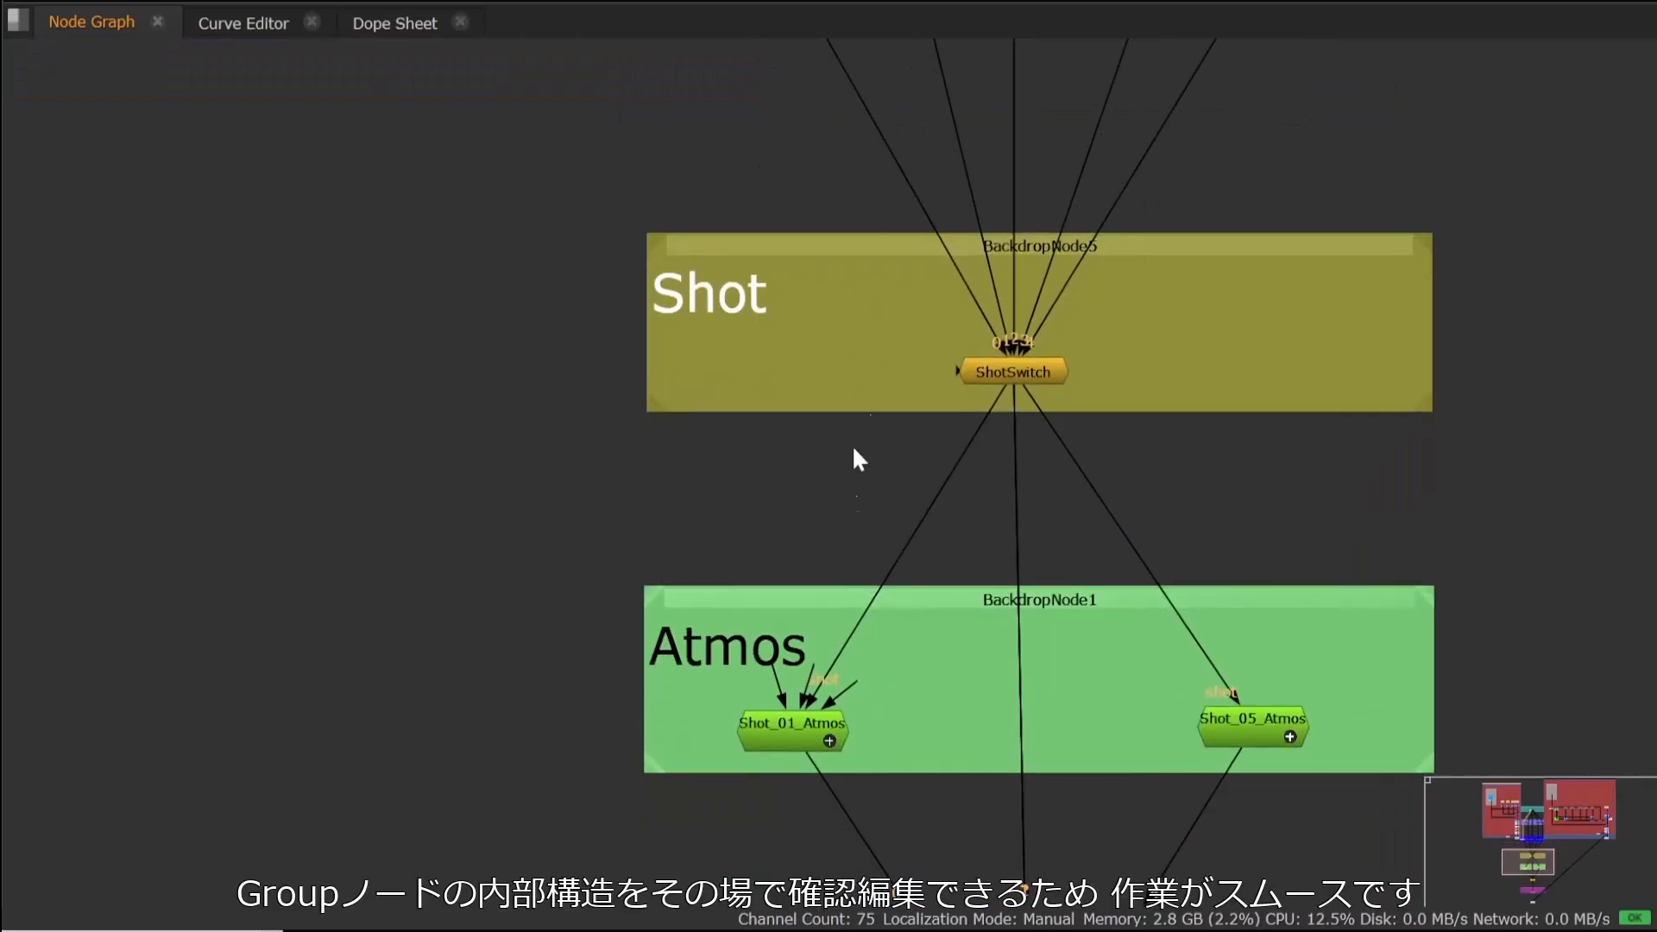
{"action": "left_click", "coordinate": [829, 740]}
{"action": "scroll", "coordinate": [975, 566], "scroll_direction": "down", "scroll_amount": 6}
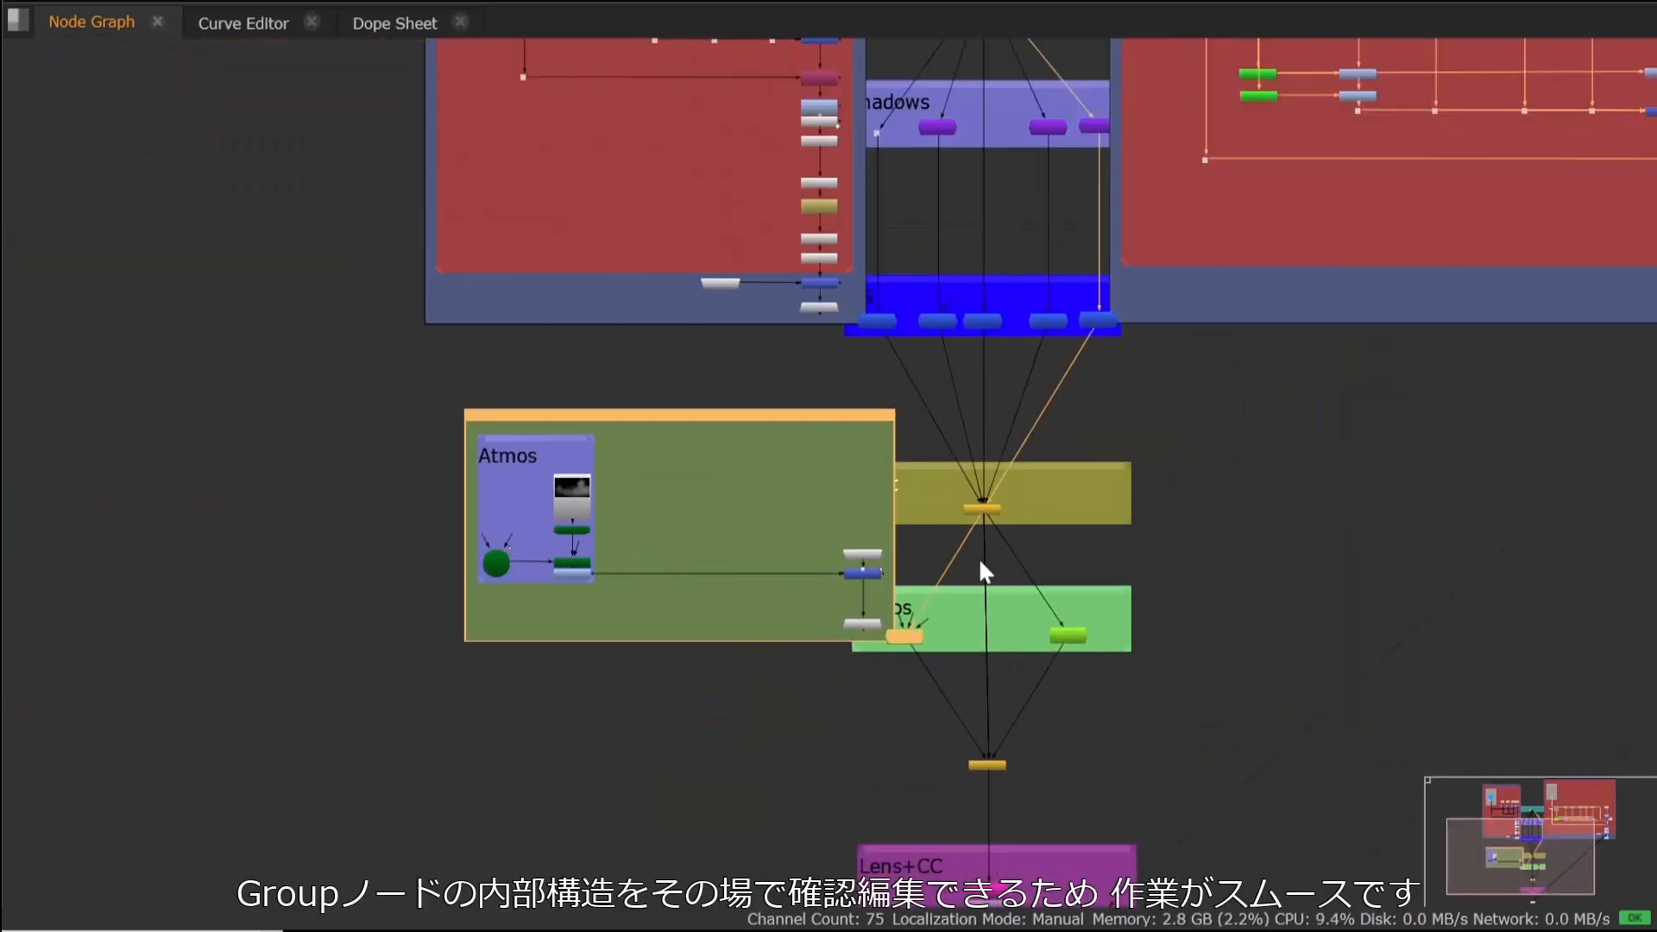
{"action": "scroll", "coordinate": [1084, 548], "scroll_direction": "down", "scroll_amount": 2}
{"action": "middle_click_drag", "start_coordinate": [1192, 505], "coordinate": [1131, 628]}
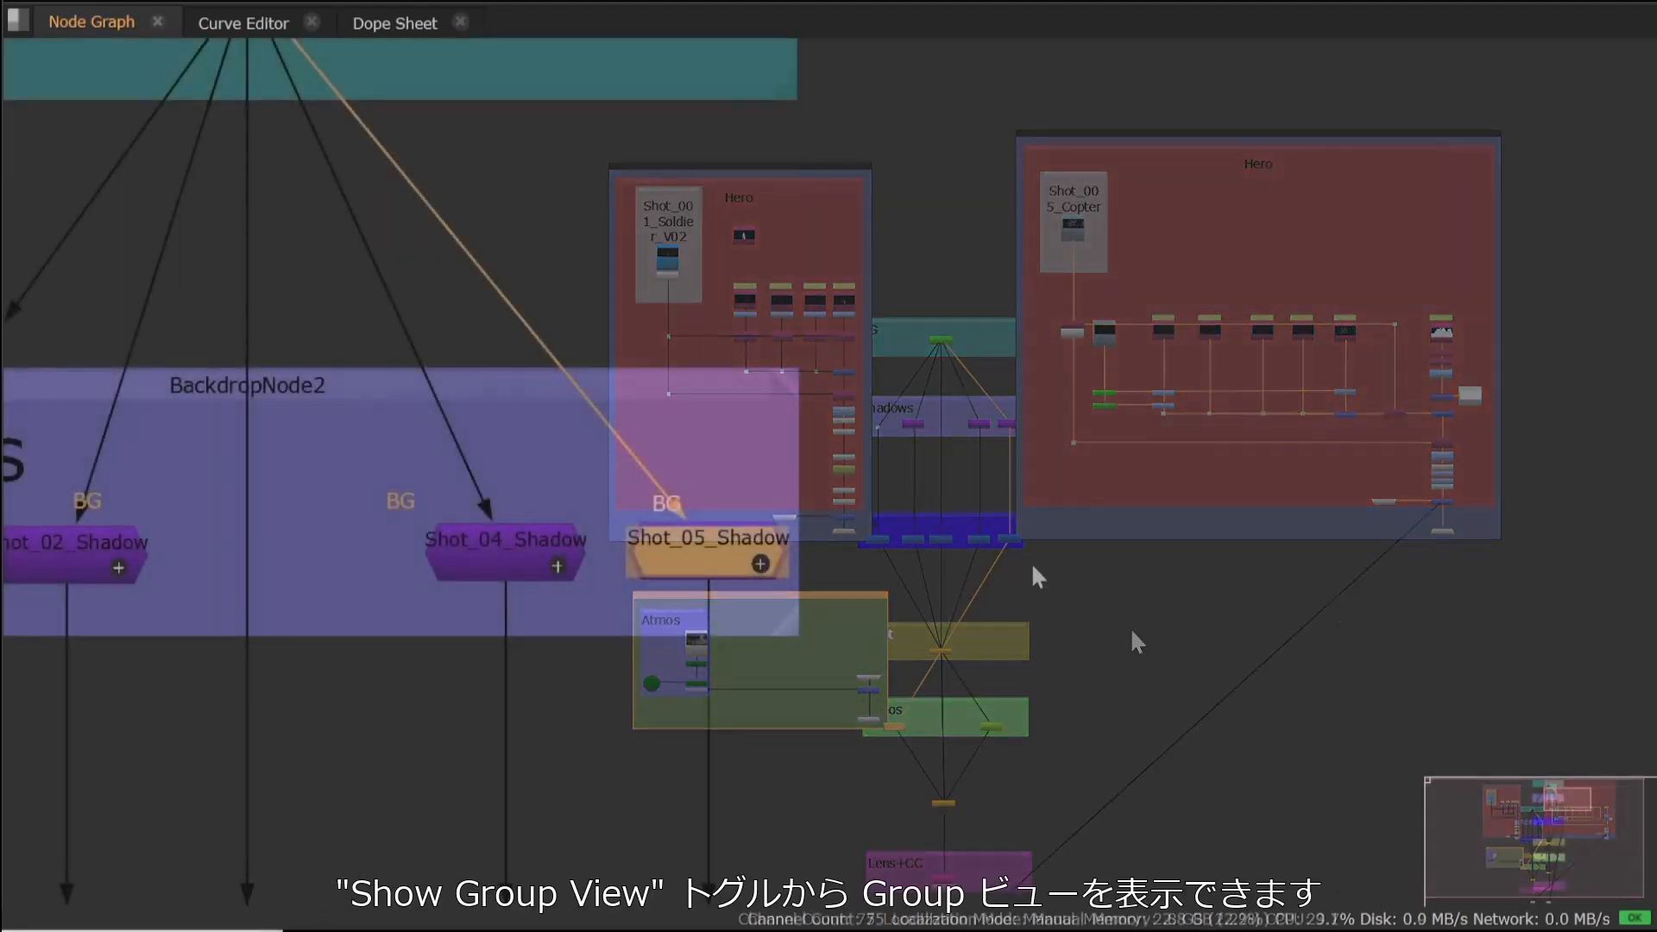
Disable the group view of the Shot_05_Shadow group and close its properties.
{"action": "left_click", "coordinate": [730, 557]}
{"action": "scroll", "coordinate": [730, 556], "scroll_direction": "down", "scroll_amount": 4}
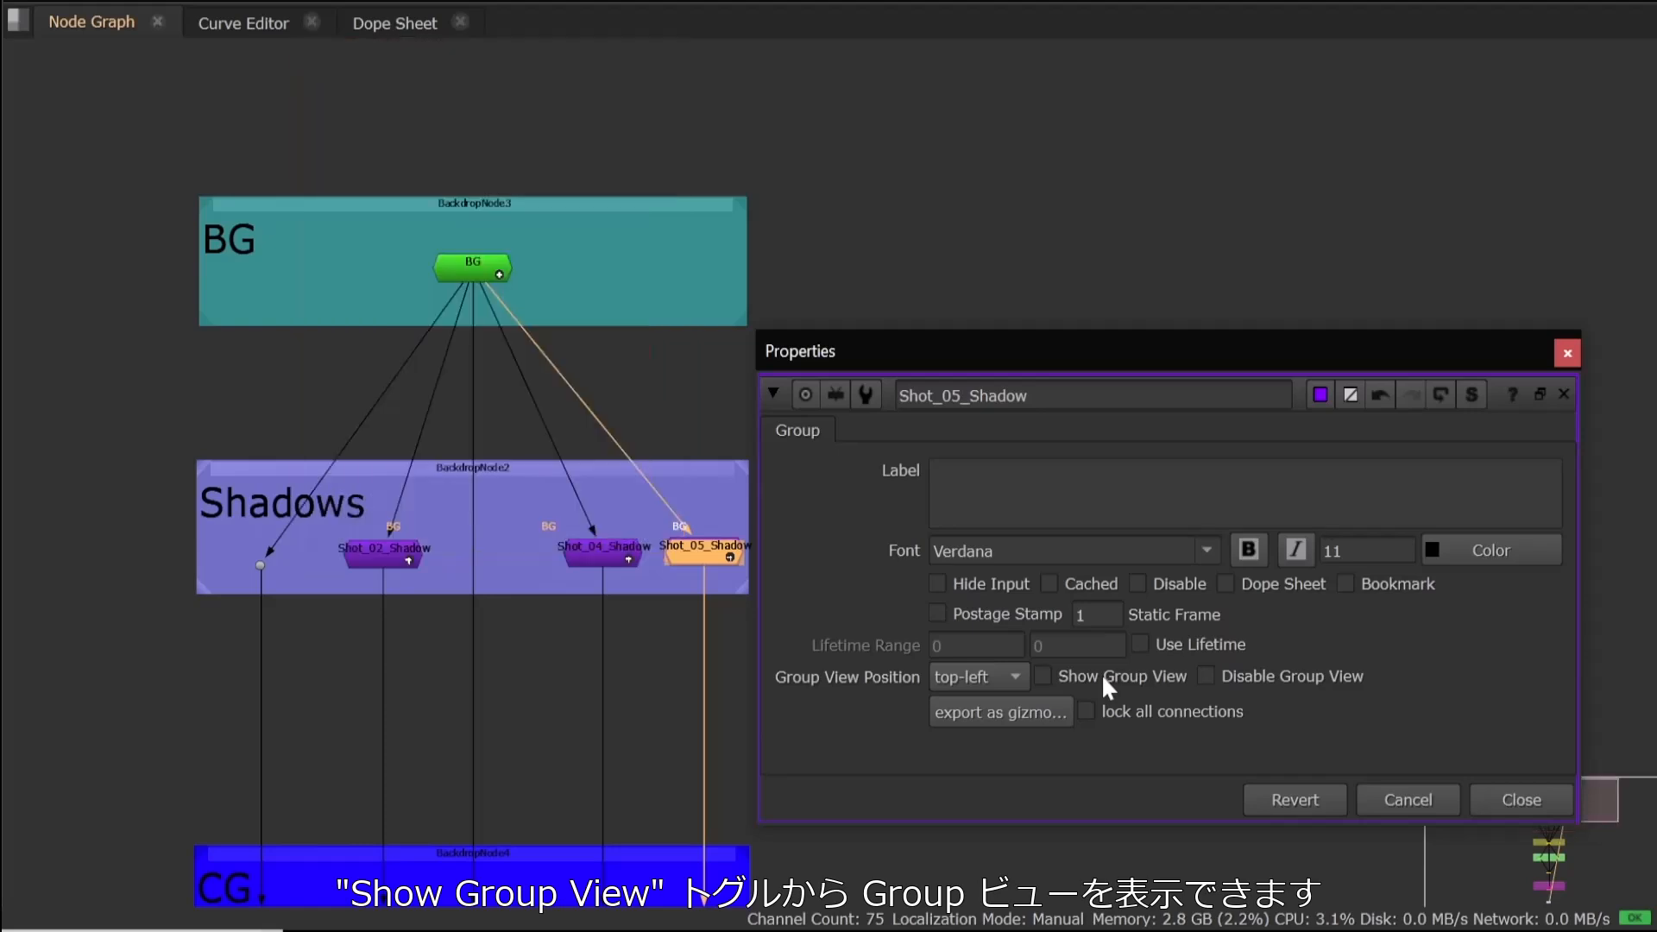
{"action": "scroll", "coordinate": [727, 544], "scroll_direction": "up", "scroll_amount": 5}
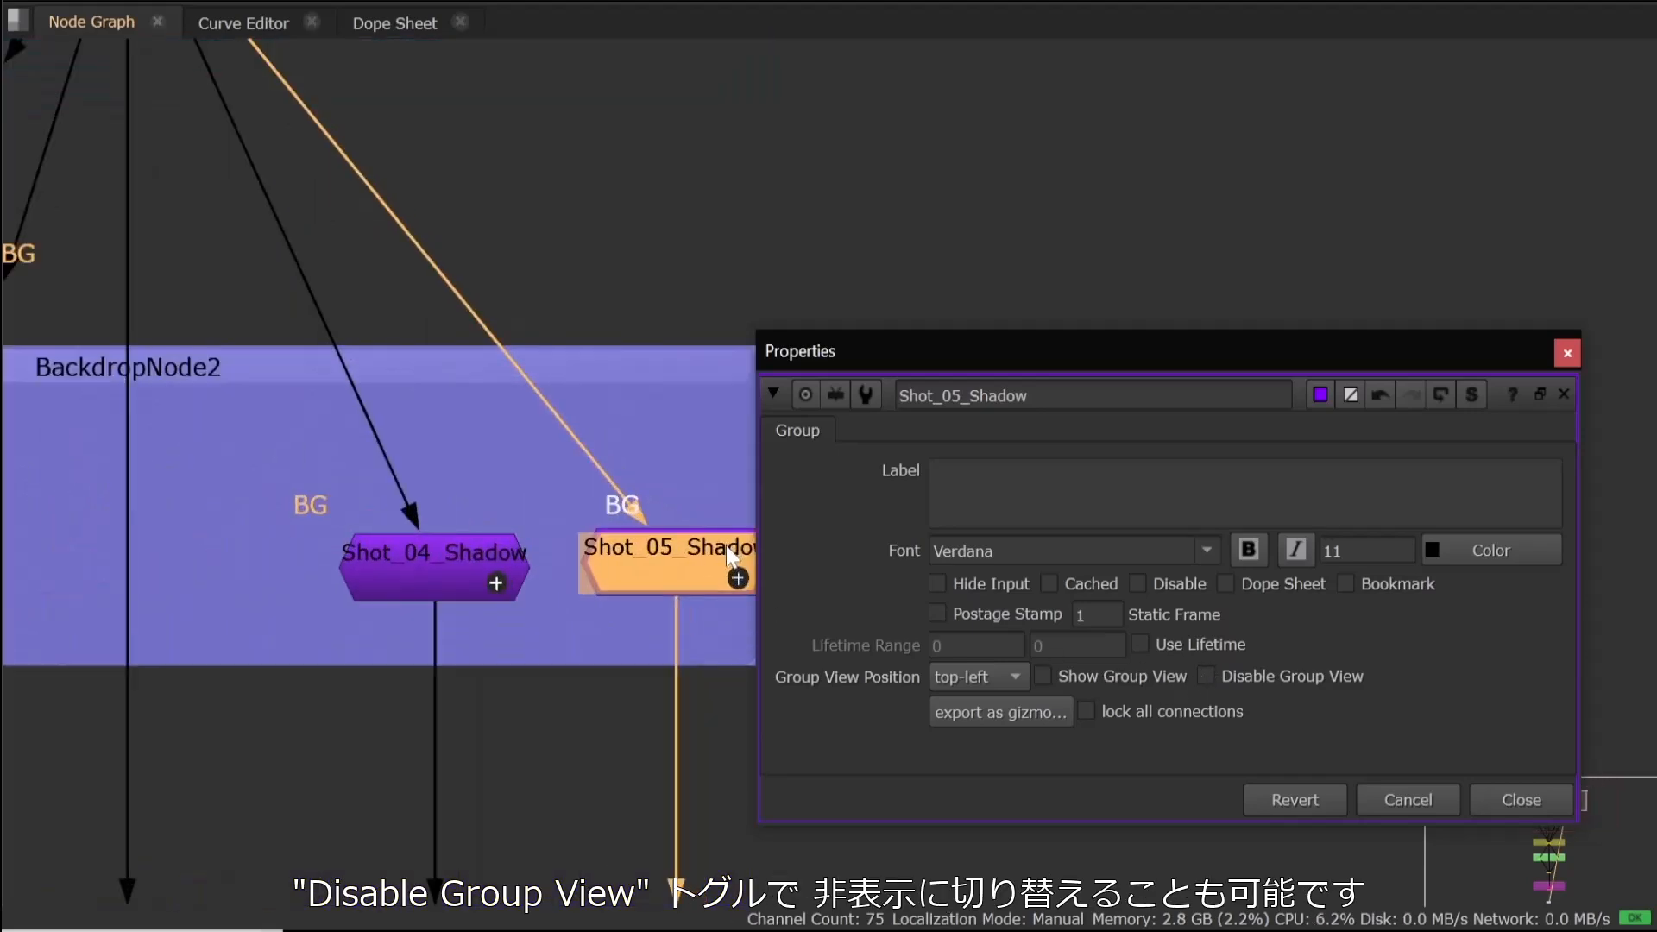
{"action": "middle_click_drag", "start_coordinate": [686, 702], "coordinate": [540, 686]}
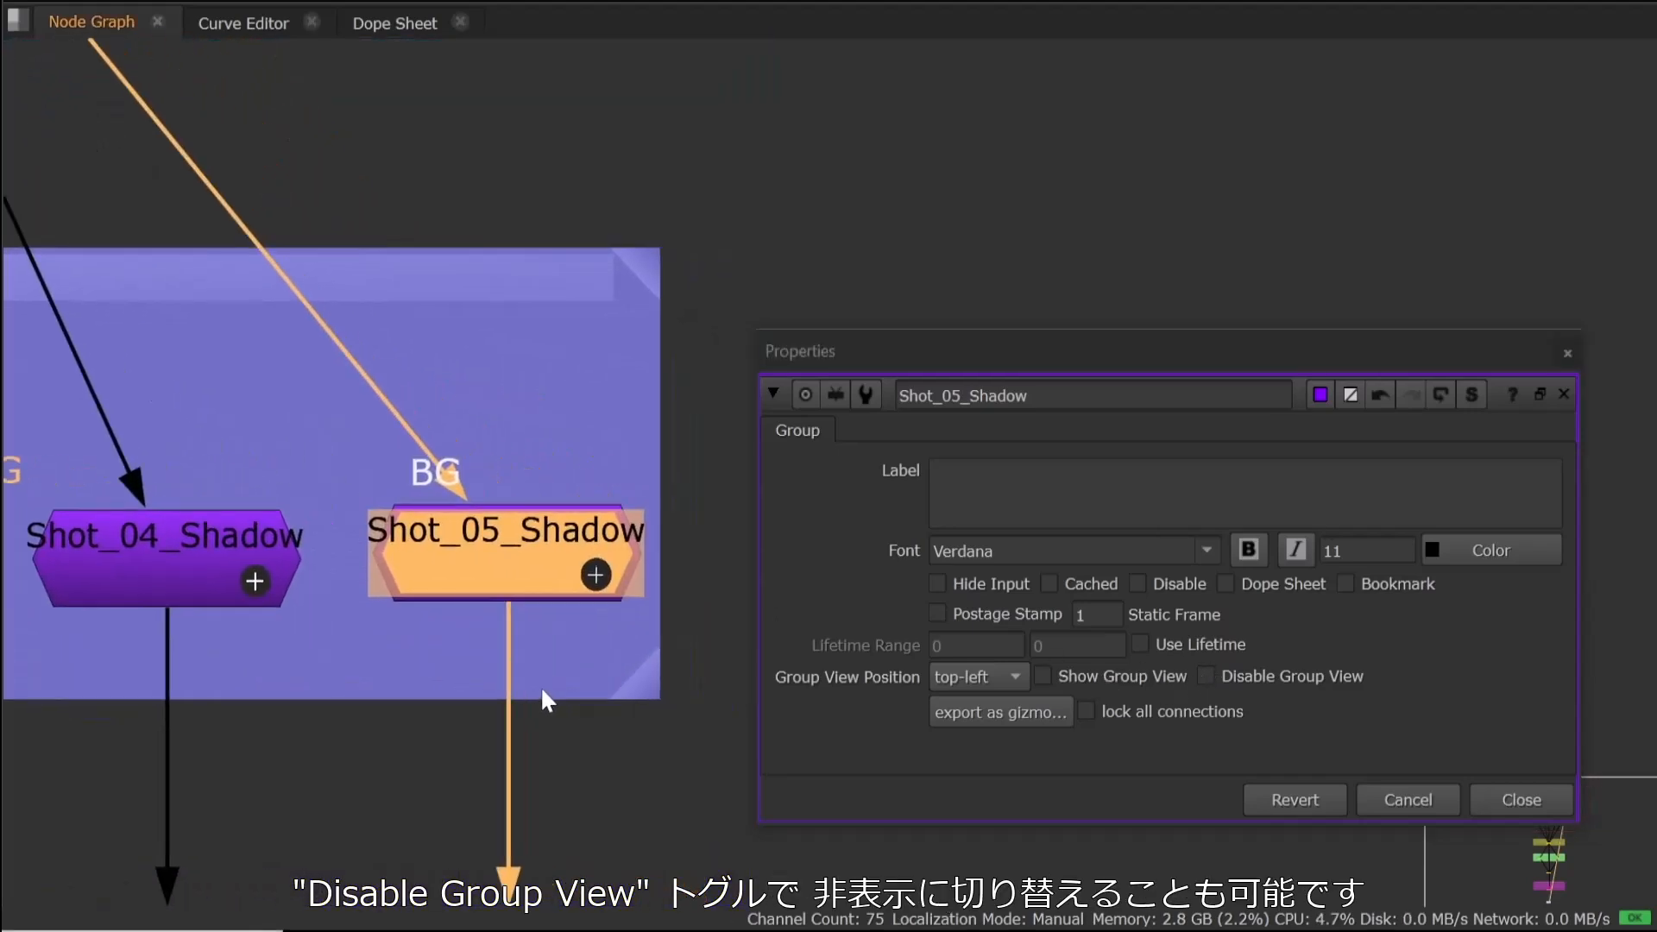
{"action": "left_click", "coordinate": [1243, 676]}
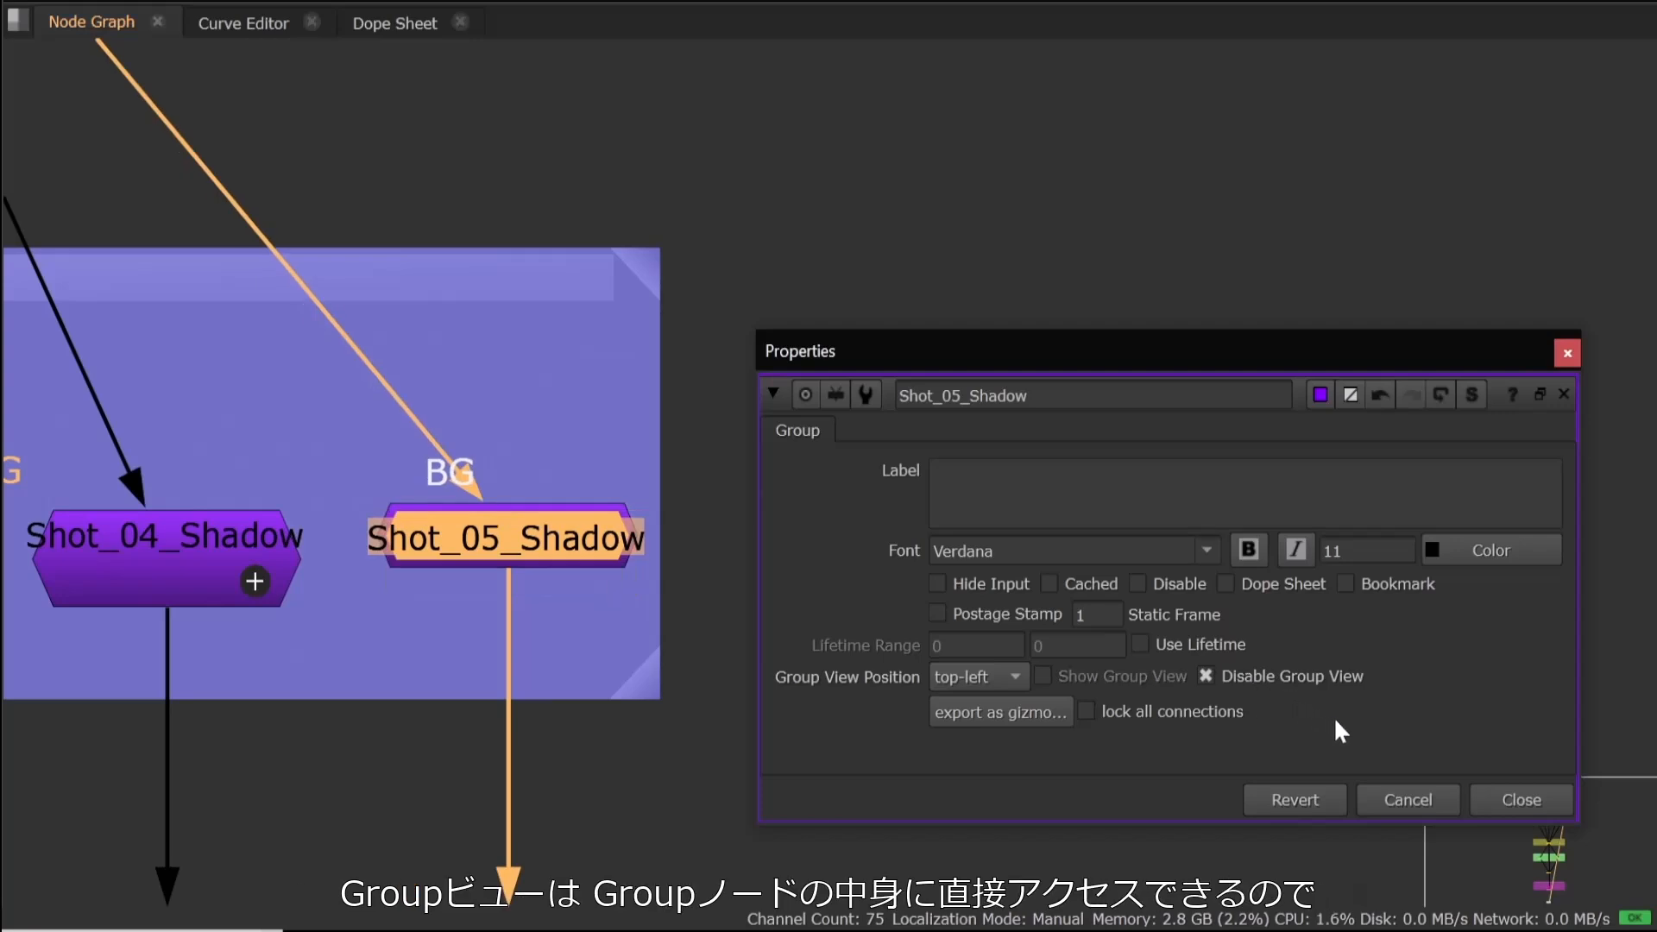
{"action": "left_click", "coordinate": [1512, 794]}
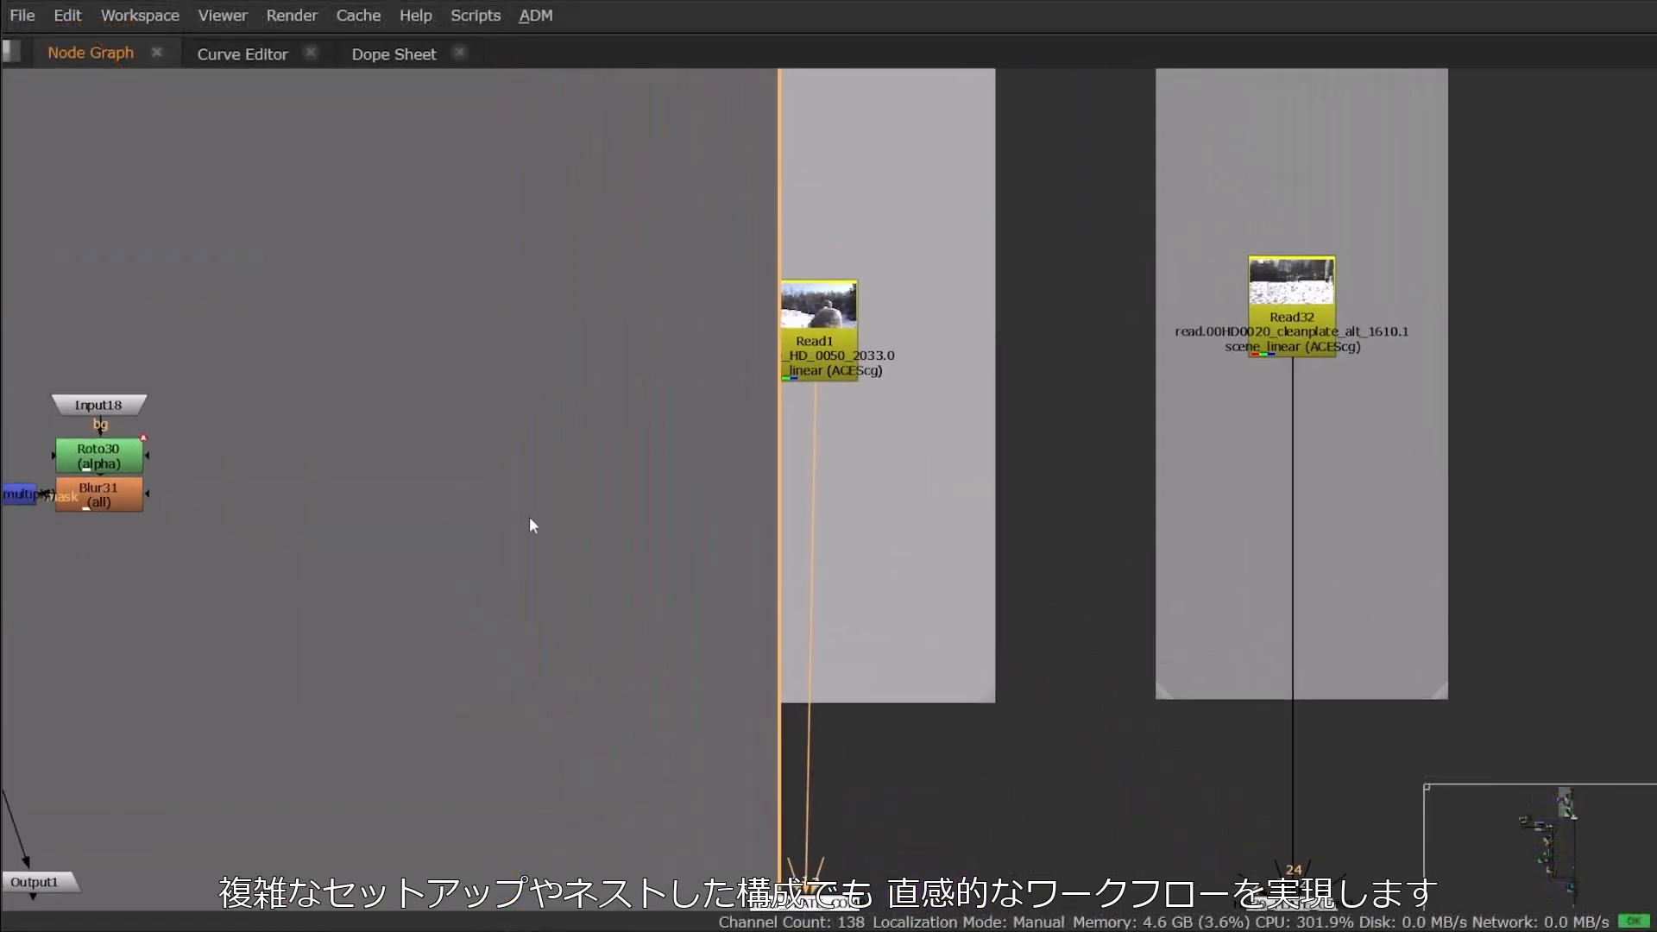
{"action": "middle_click_drag", "start_coordinate": [529, 517], "coordinate": [1150, 858]}
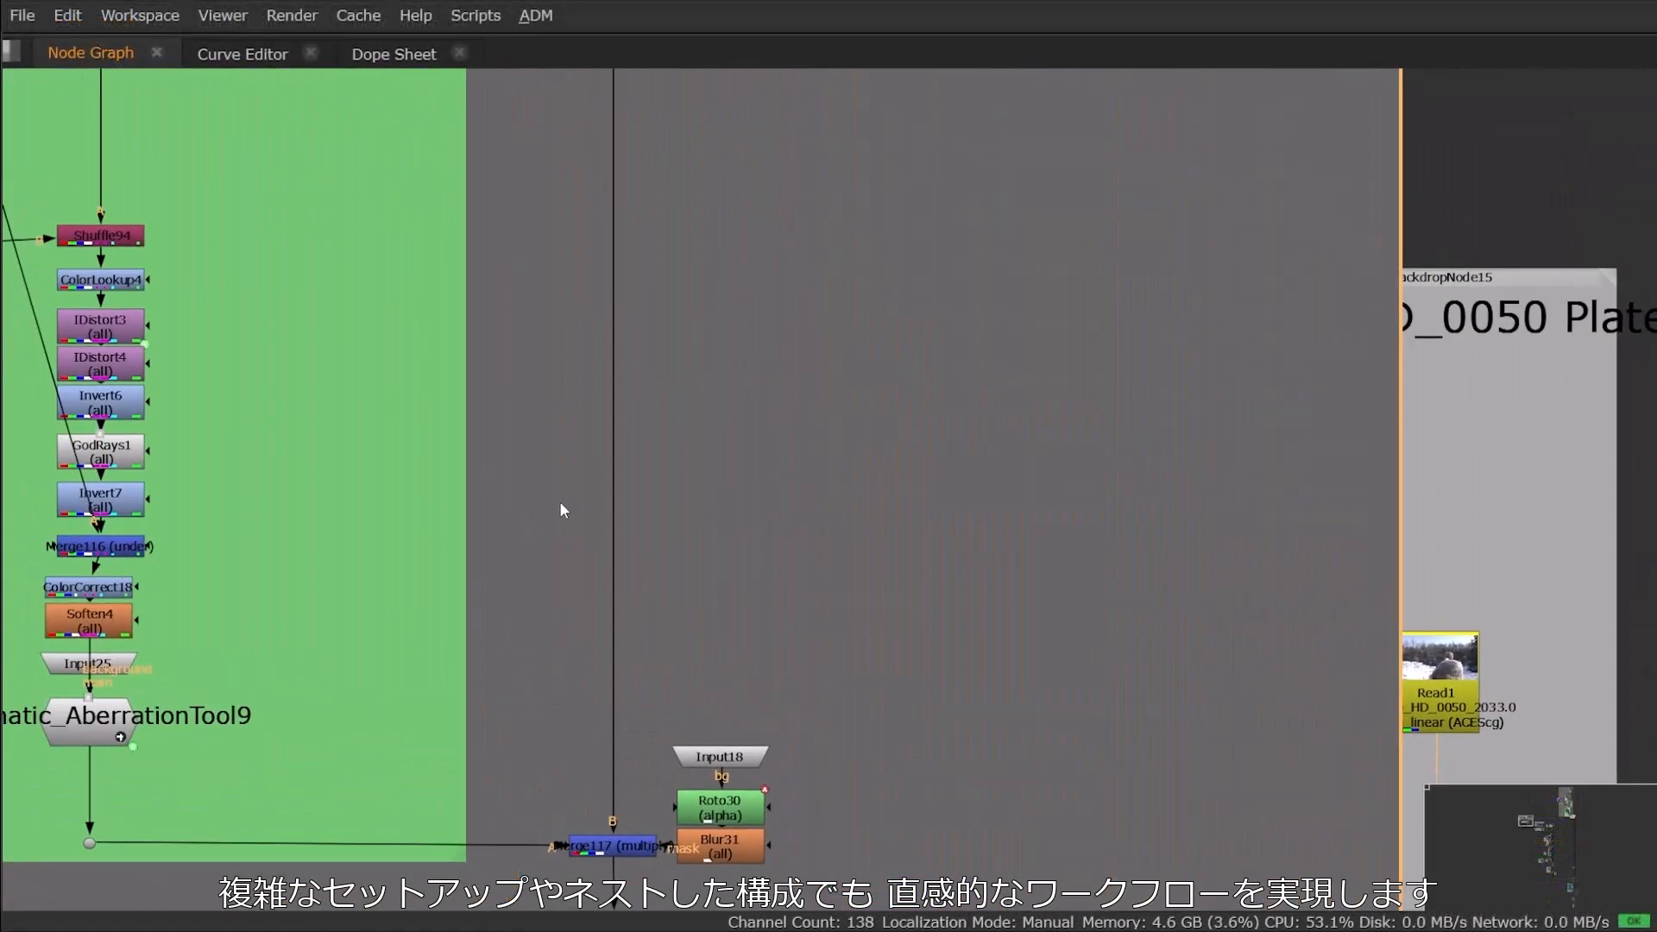
{"action": "scroll", "coordinate": [535, 488], "scroll_direction": "down", "scroll_amount": 5}
{"action": "middle_click_drag", "start_coordinate": [526, 484], "coordinate": [647, 579]}
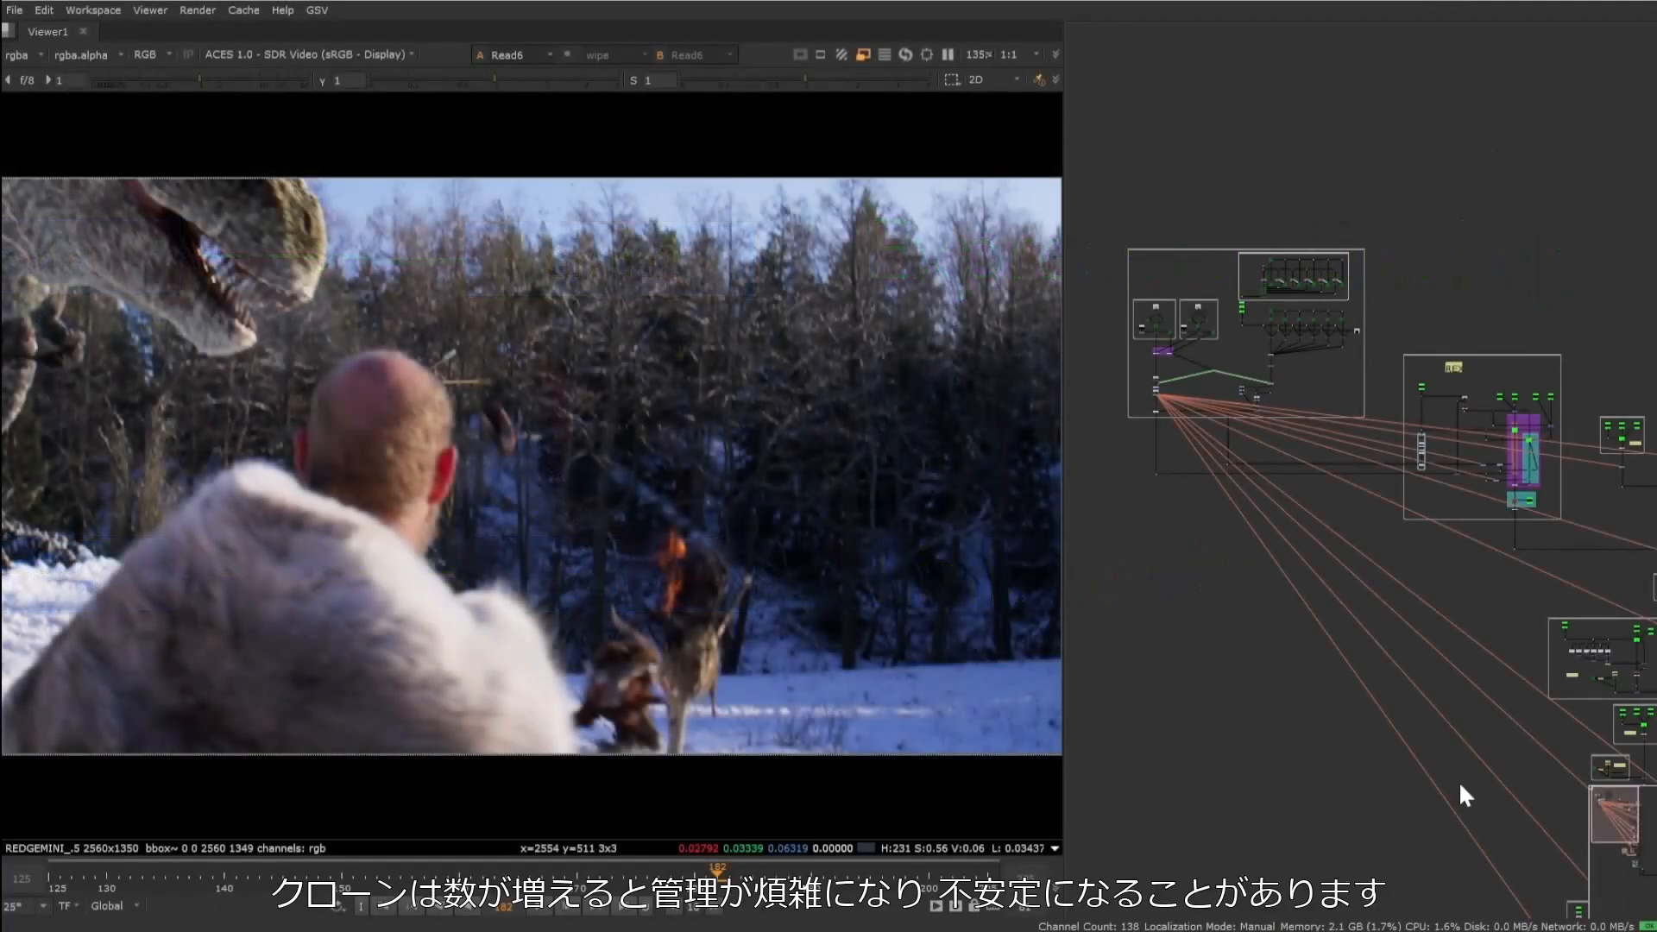
{"action": "middle_click_drag", "start_coordinate": [1484, 878], "coordinate": [1245, 521]}
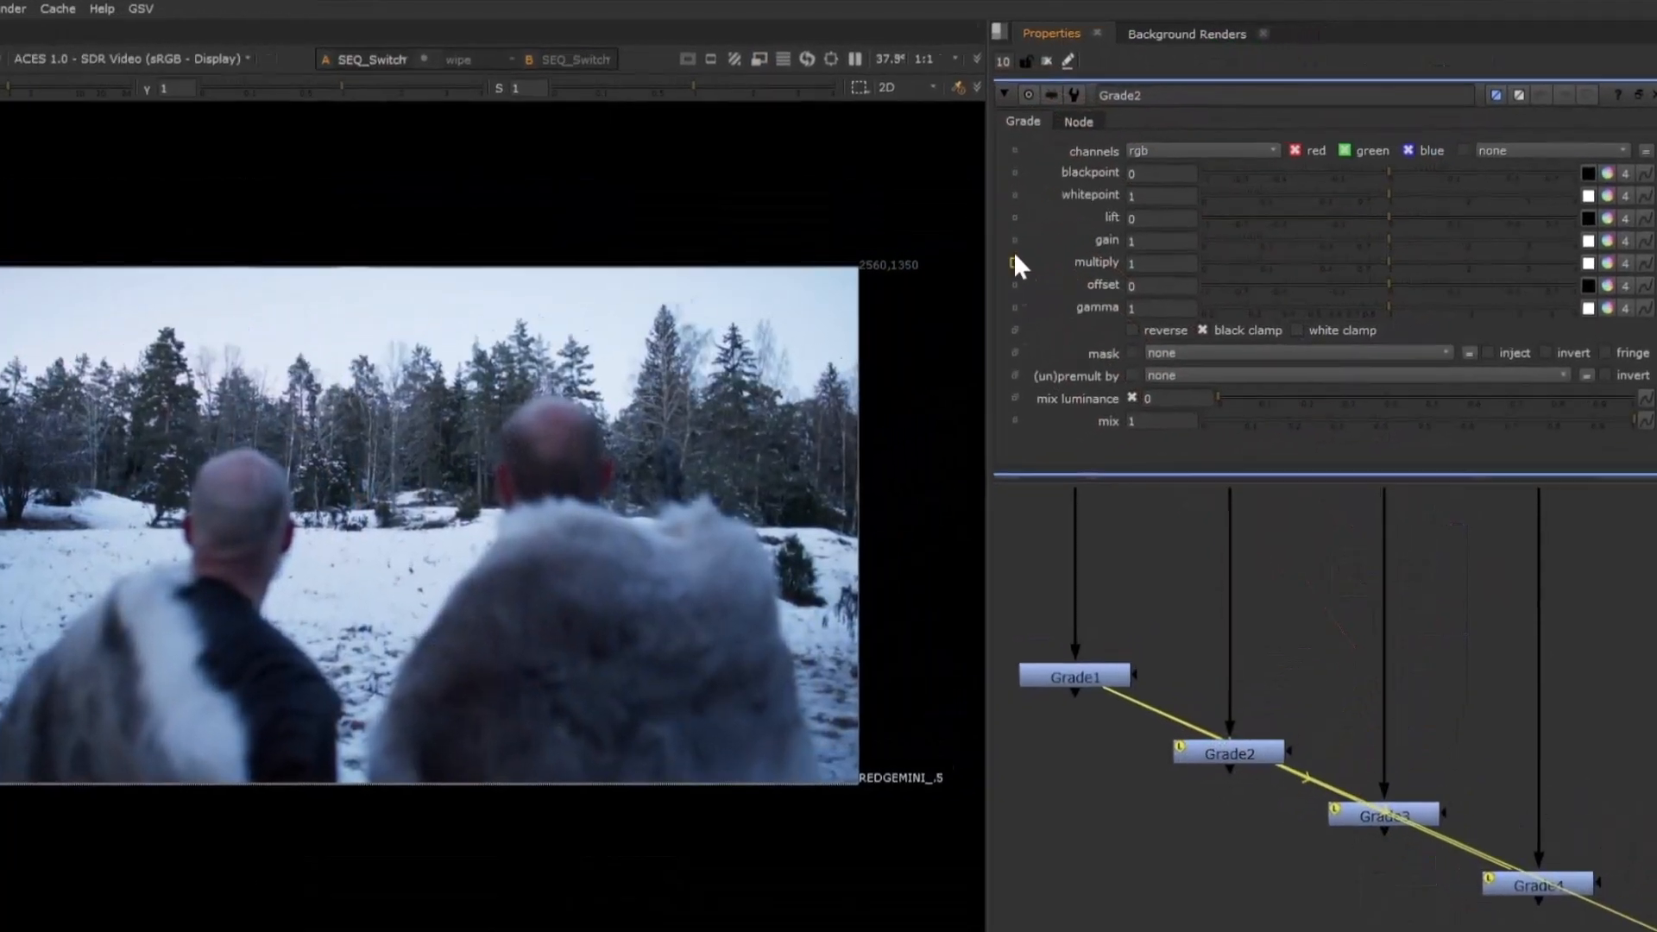
Override the whitepoint, multiply and invert_mask knobs on the linked Grade2 node.
{"action": "left_click", "coordinate": [1089, 234]}
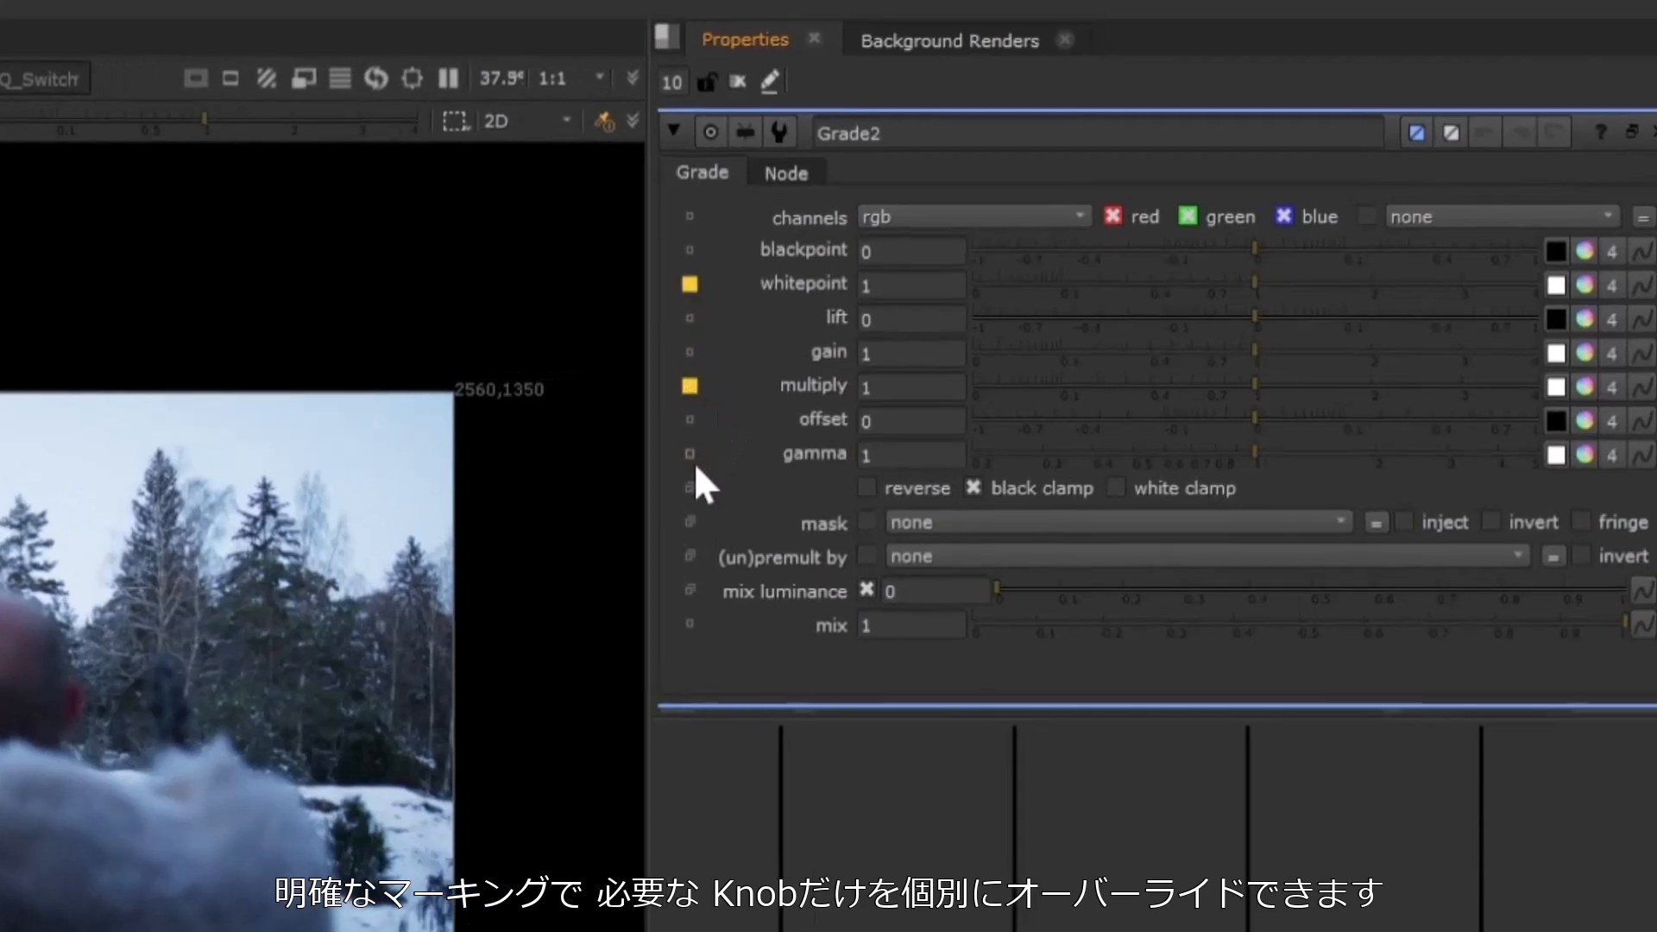
{"action": "mouse_move", "coordinate": [685, 523]}
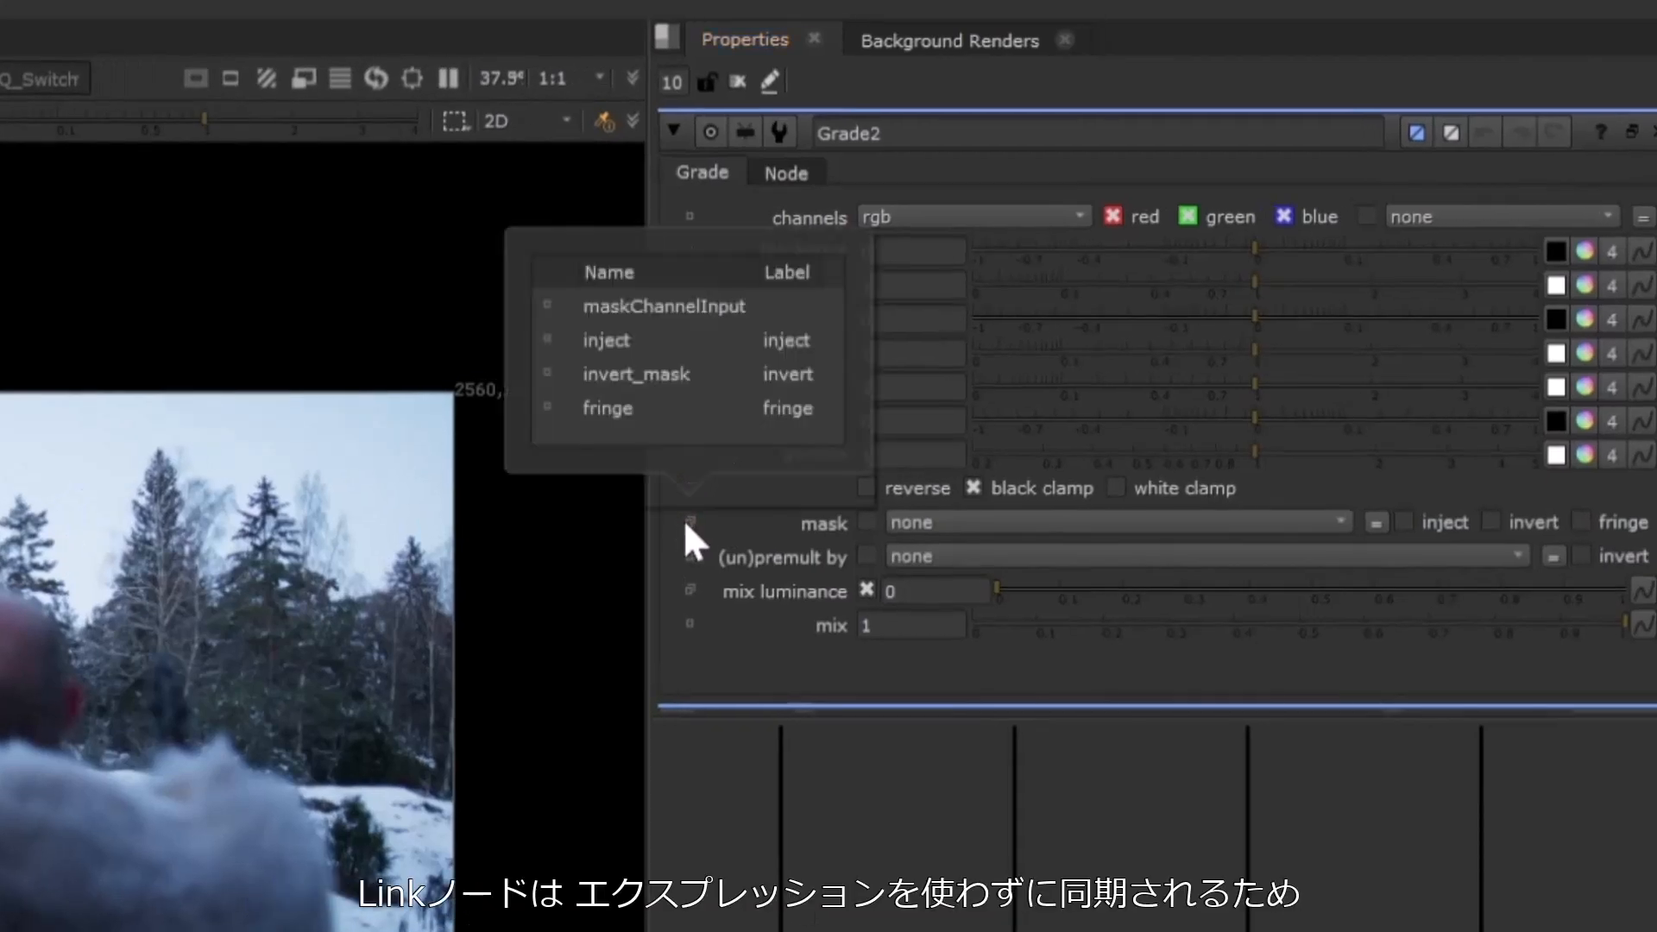
{"action": "left_click", "coordinate": [548, 372]}
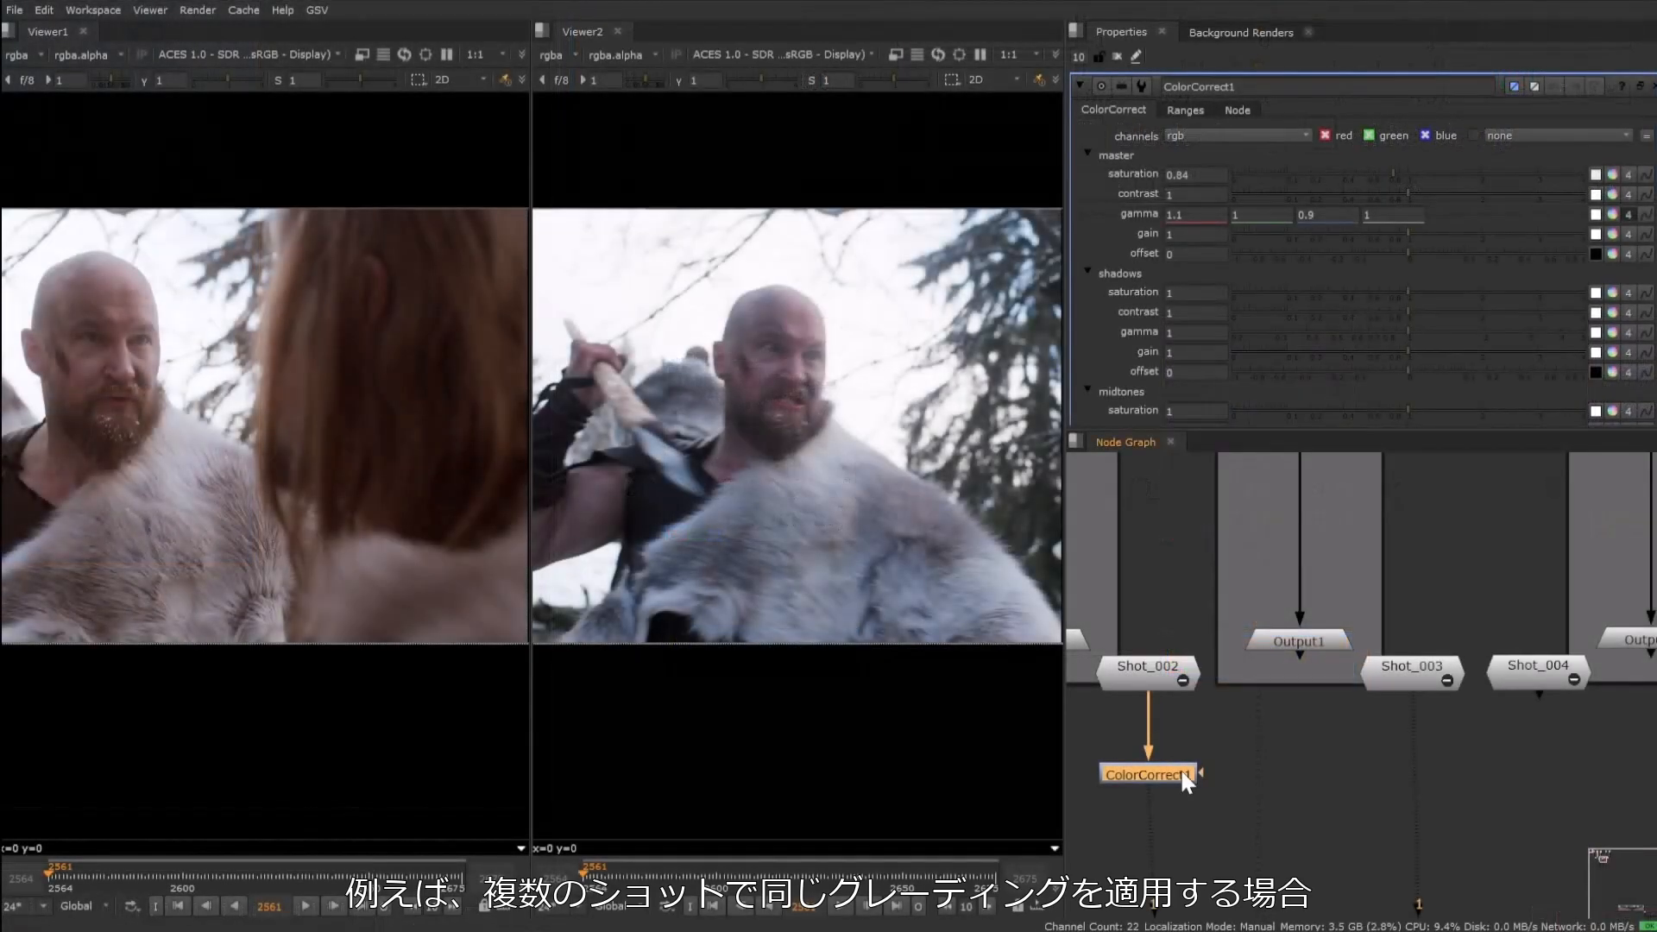
Create a link node of ColorCorrect1 and place it below Shot_003.
{"action": "key", "text": "alt+k"}
{"action": "left_click_drag", "start_coordinate": [1278, 822], "coordinate": [1410, 773]}
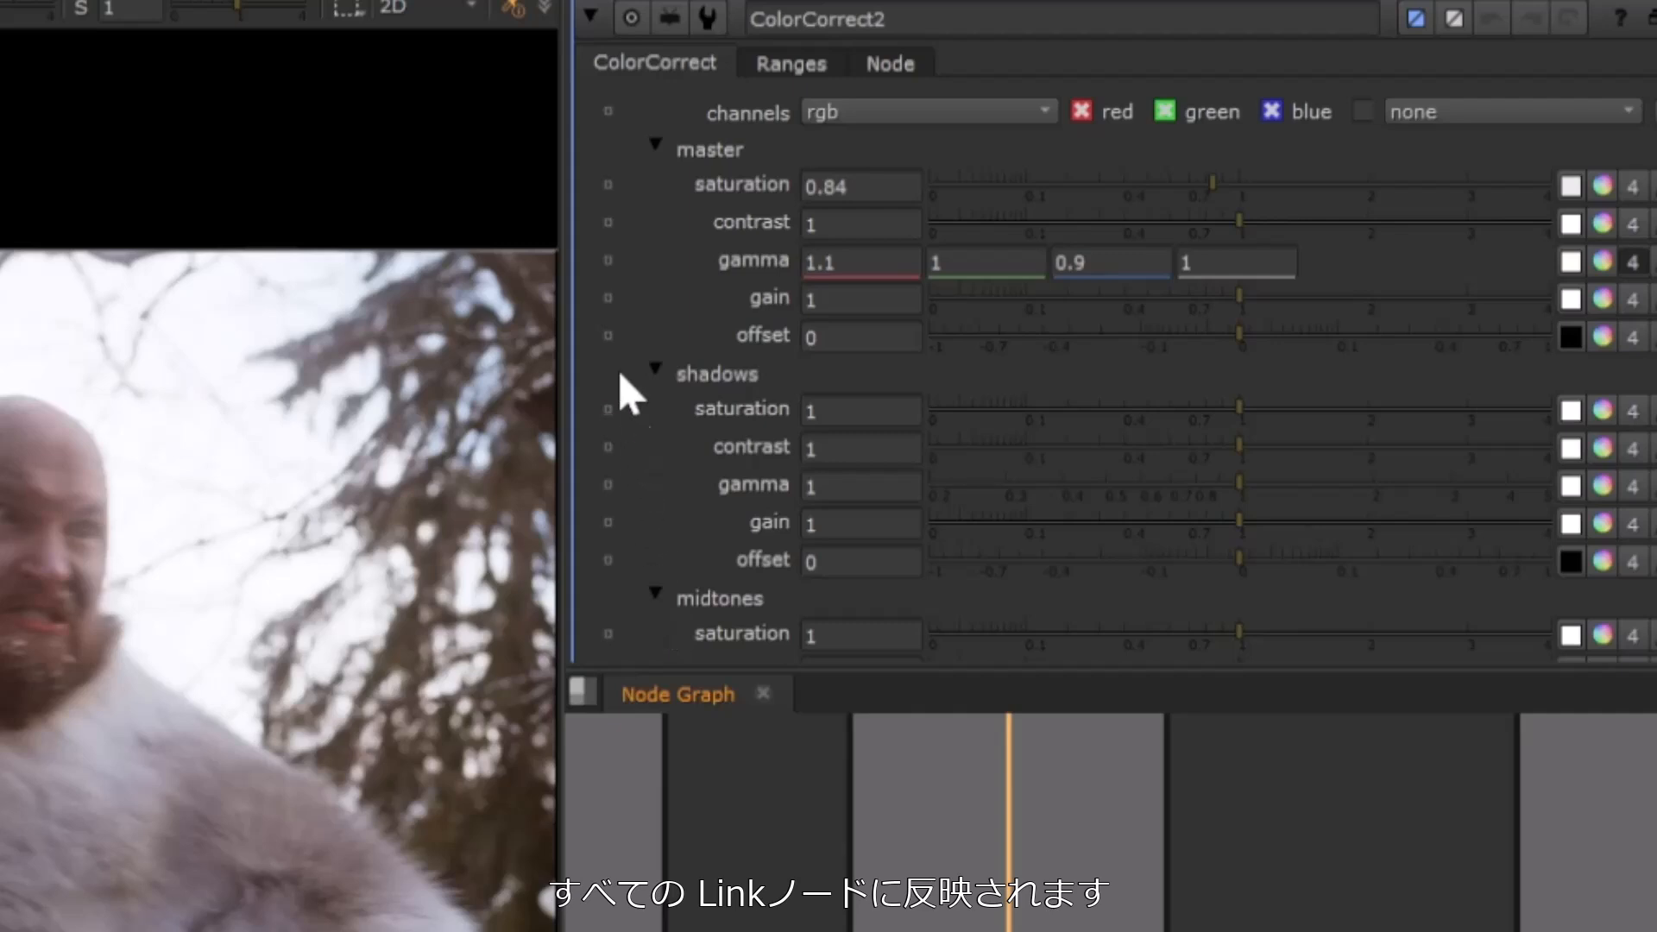
Override the linked ColorCorrect2's master saturation with 0.78 and its master gamma with 1.15 red, 1 green and 0.85 blue.
{"action": "left_click", "coordinate": [608, 186]}
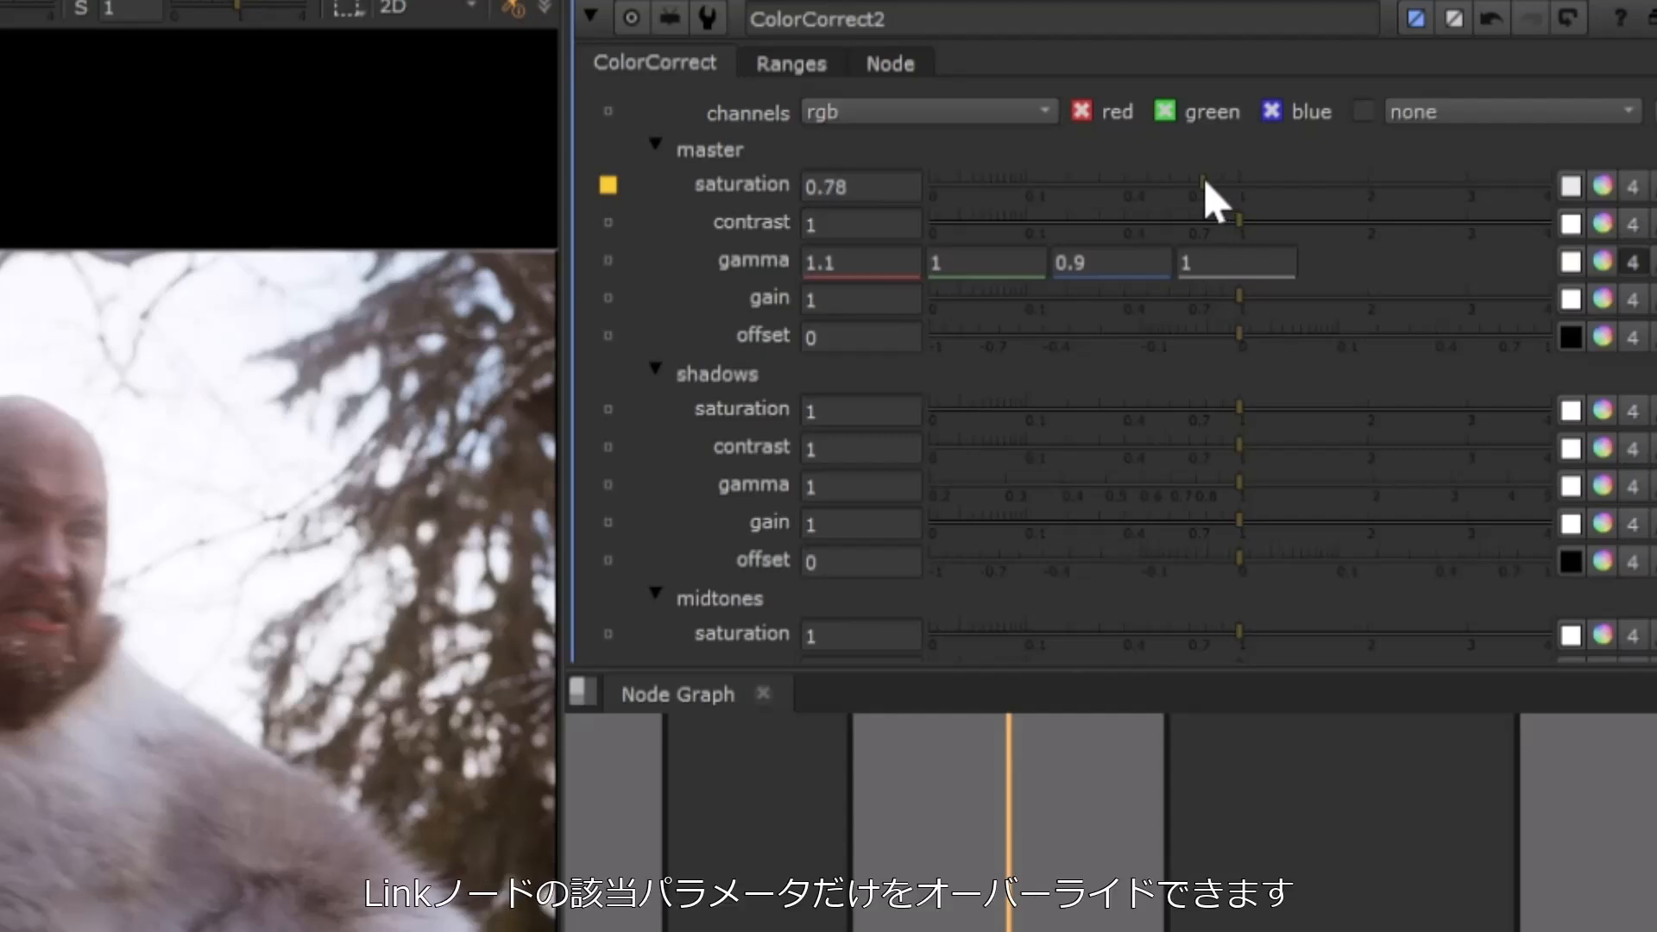
{"action": "left_click", "coordinate": [609, 260]}
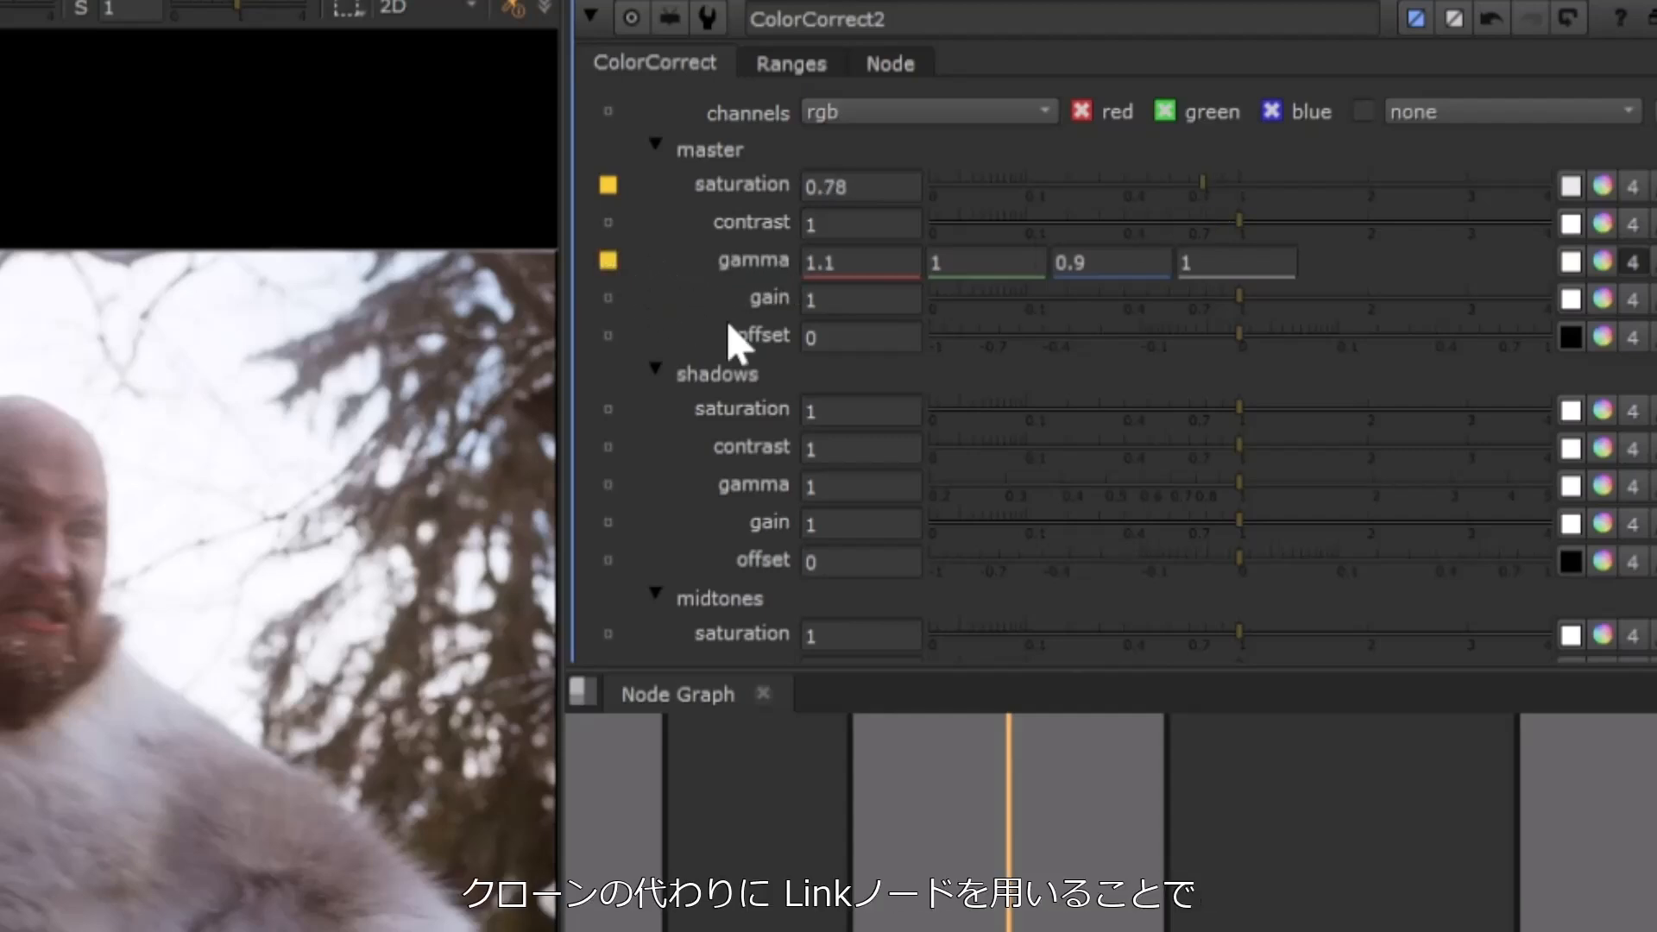
{"action": "left_click", "coordinate": [1602, 261]}
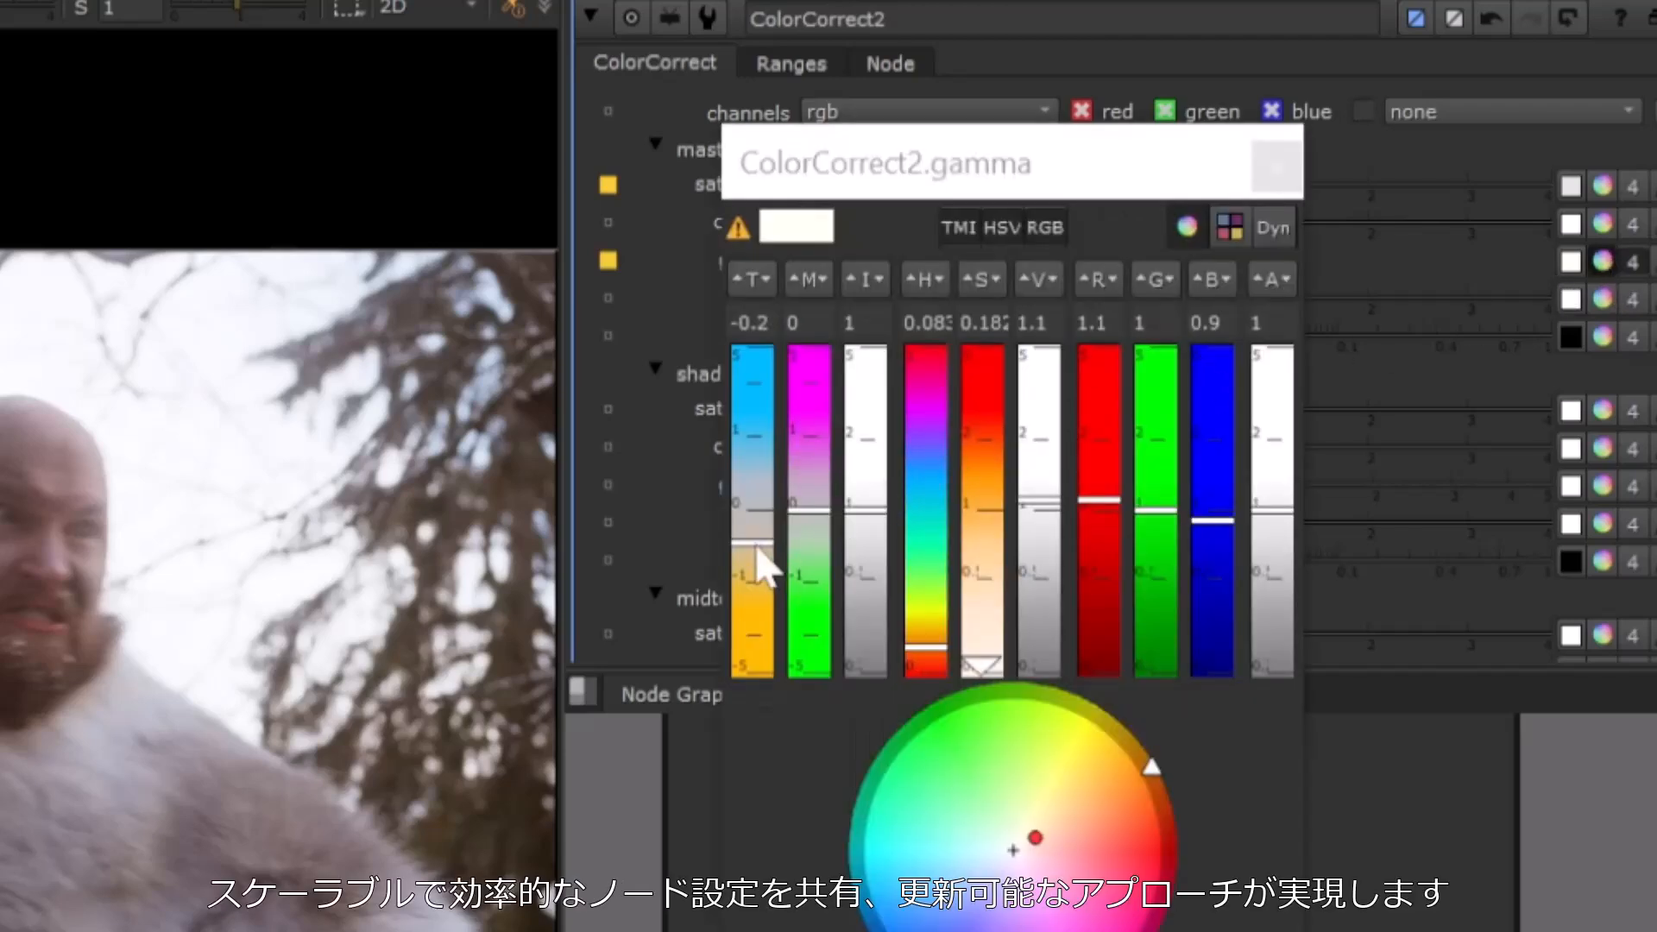
{"action": "left_click_drag", "start_coordinate": [757, 547], "coordinate": [757, 555]}
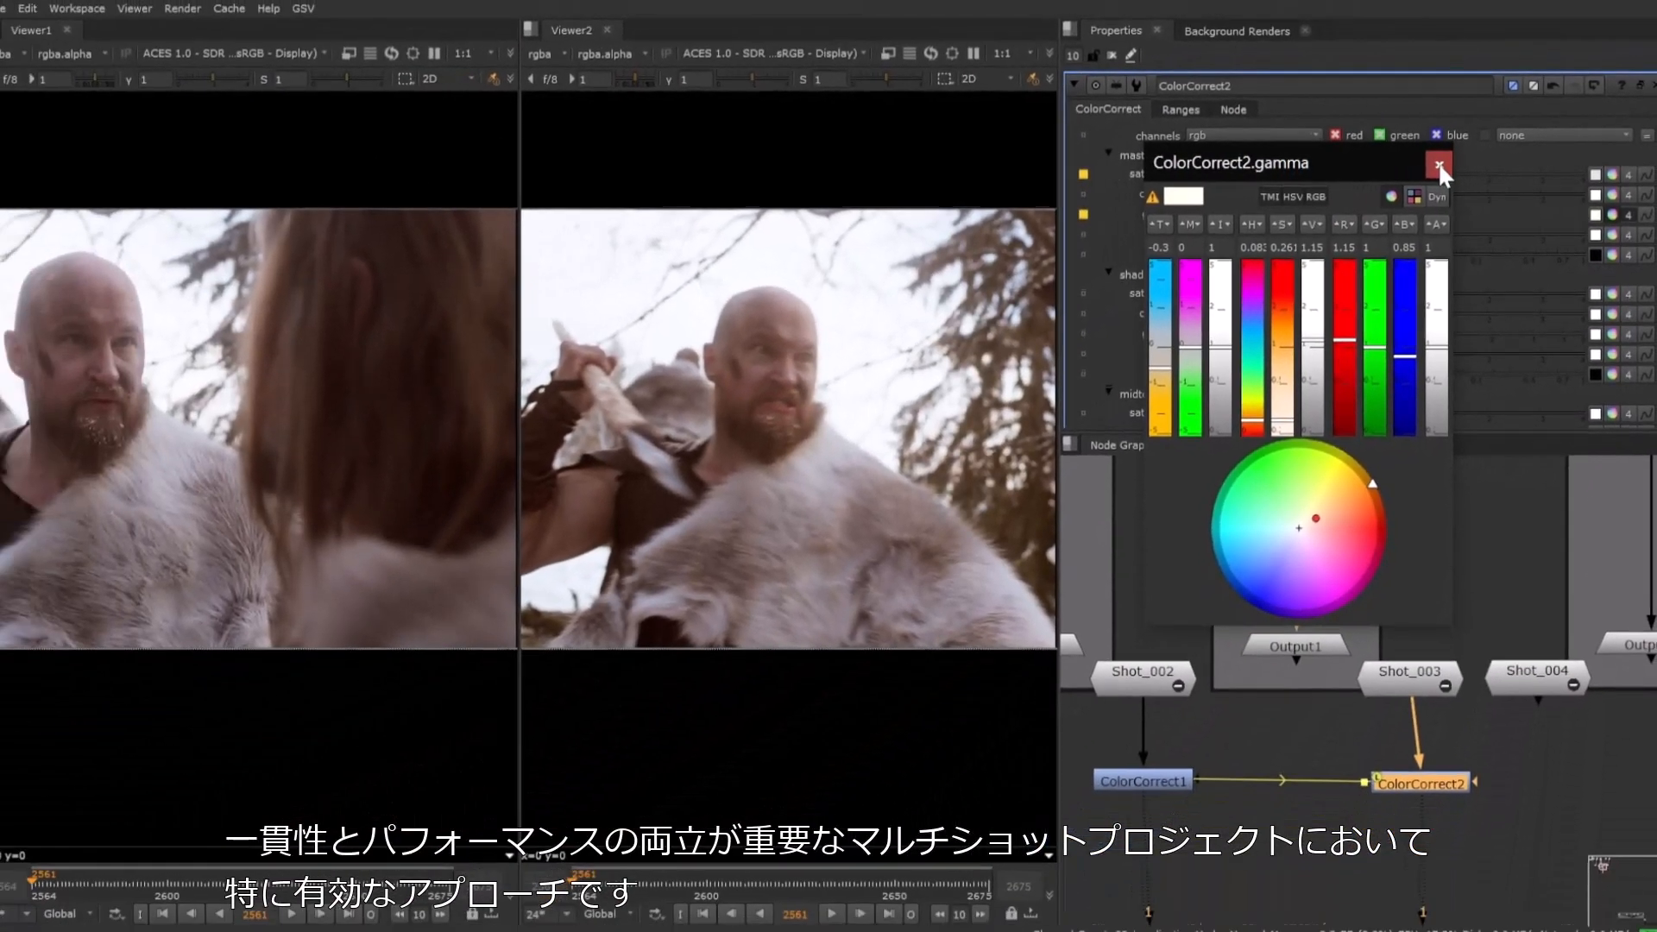
{"action": "left_click", "coordinate": [1352, 166]}
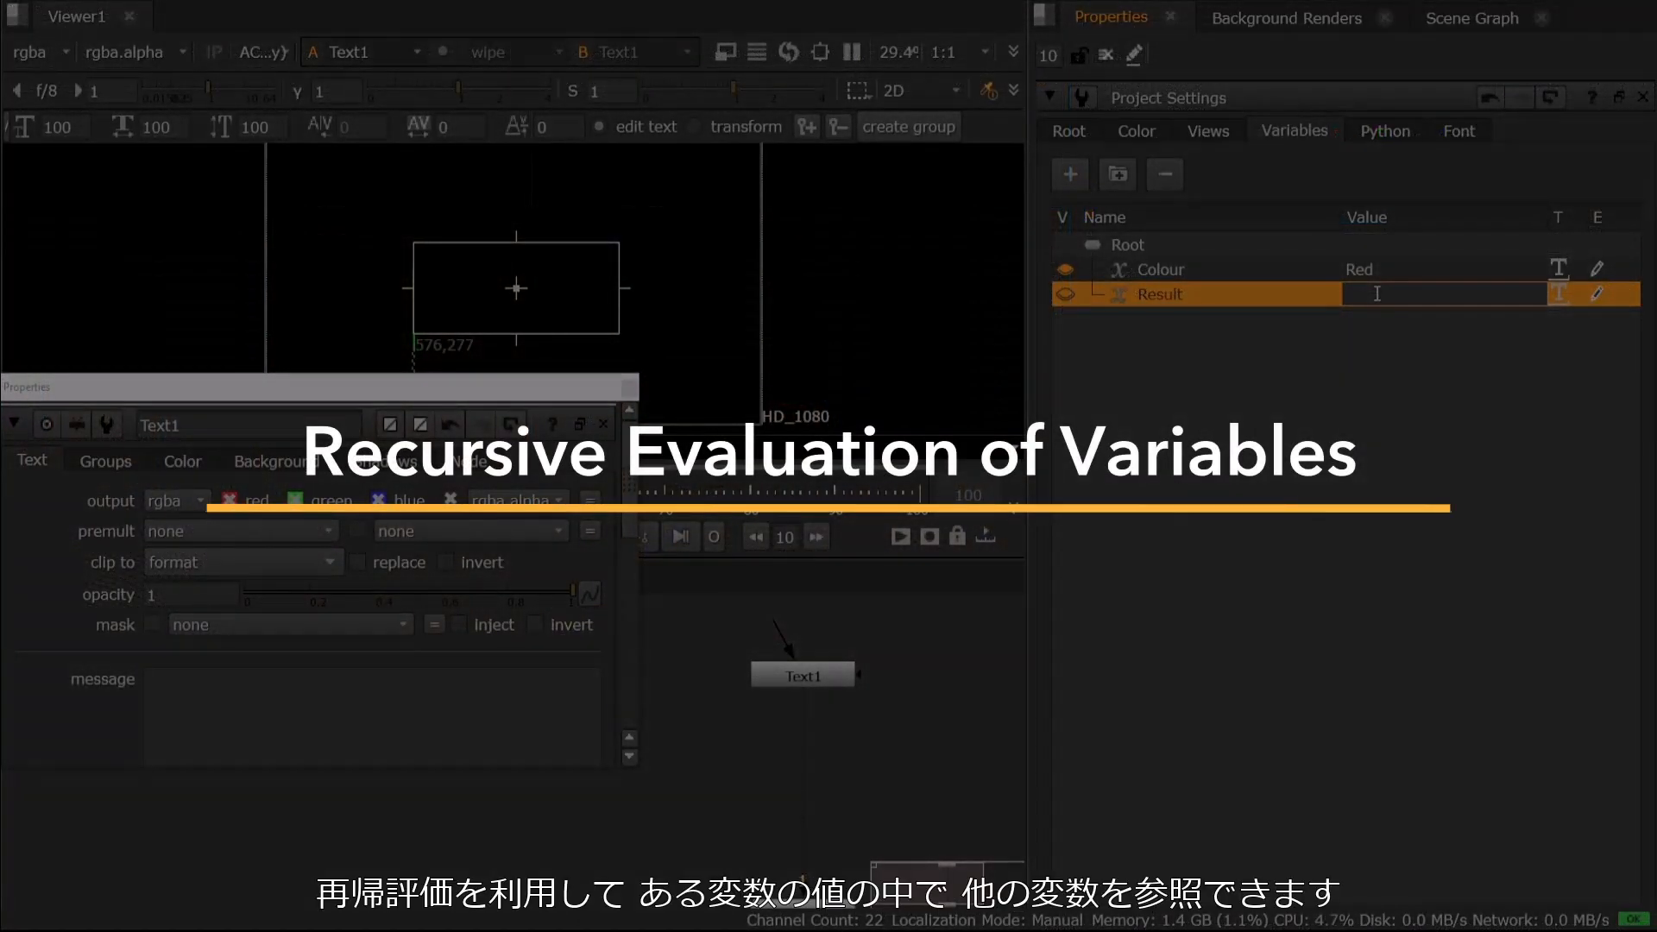
Set the value of the Result variable to %Colour.
{"action": "type", "text": "%Colour"}
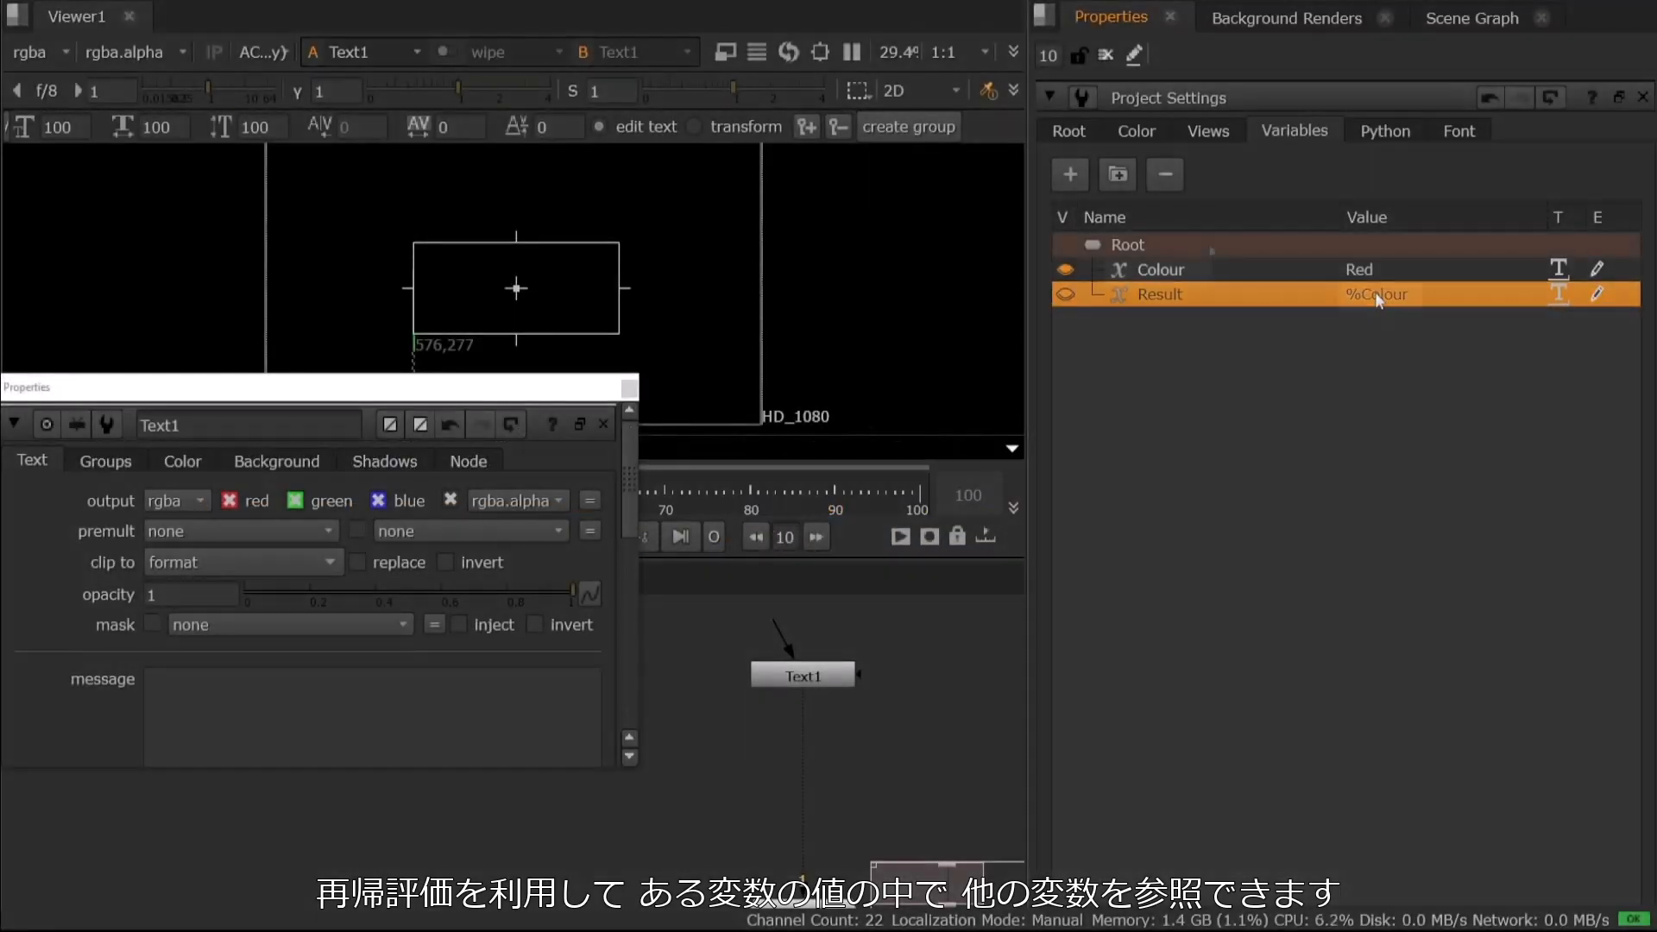
{"action": "left_click", "coordinate": [1210, 247]}
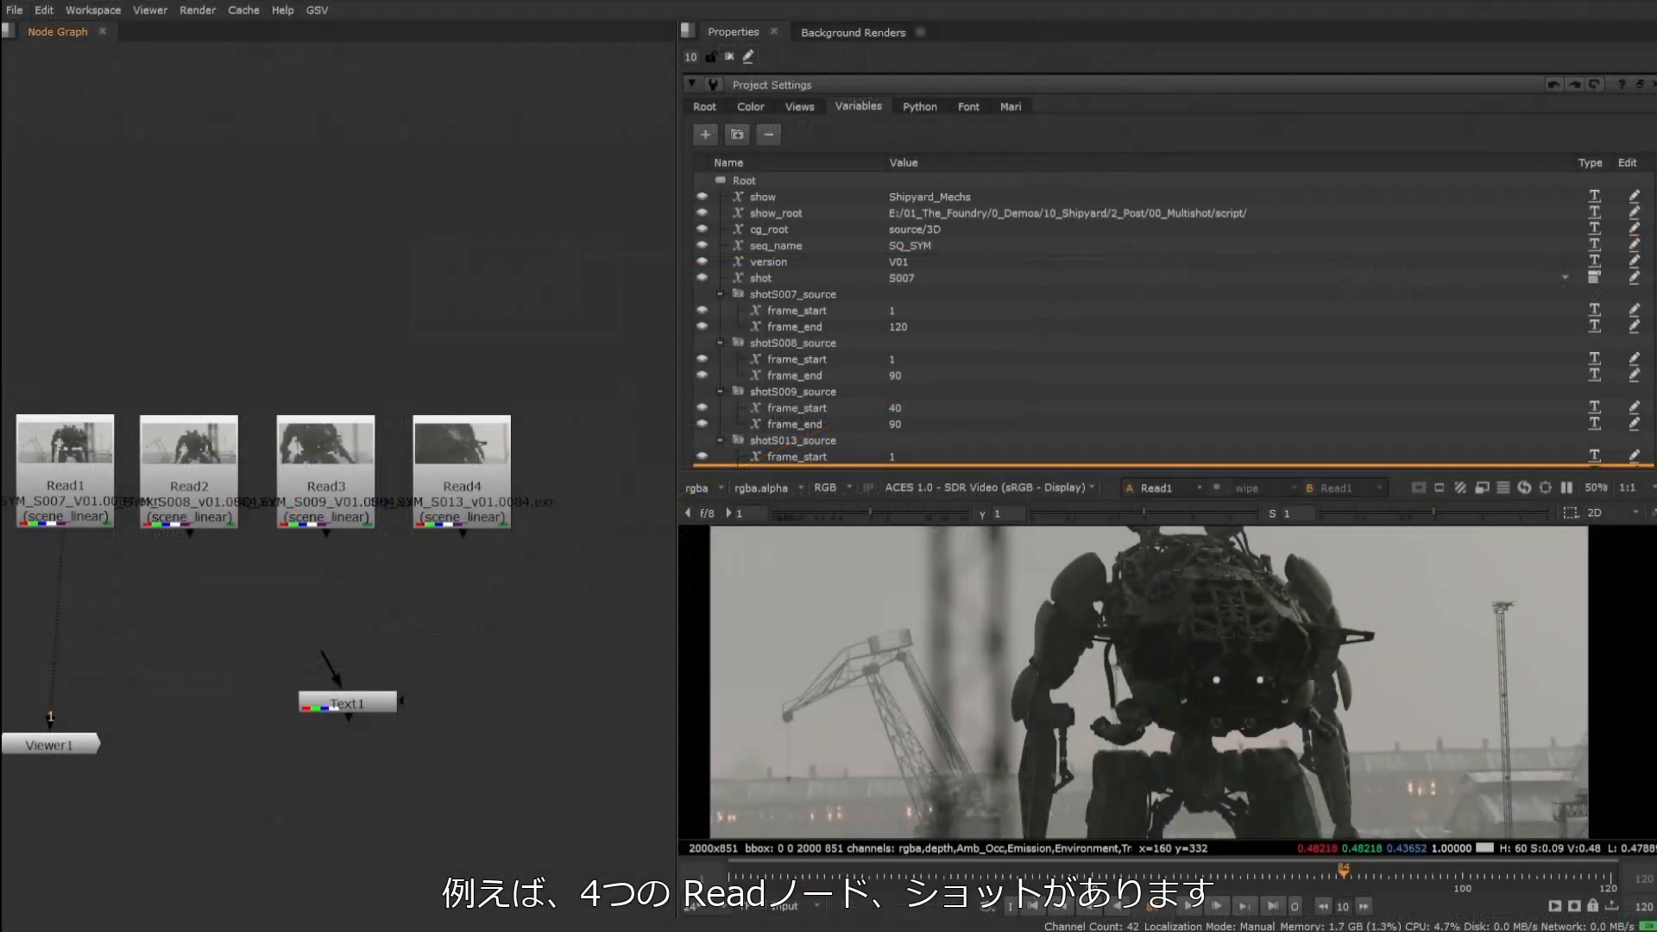
Examine the four Read nodes, the project variables from show to version, and the options of the shot list variable.
{"action": "left_click_drag", "start_coordinate": [15, 308], "coordinate": [562, 561]}
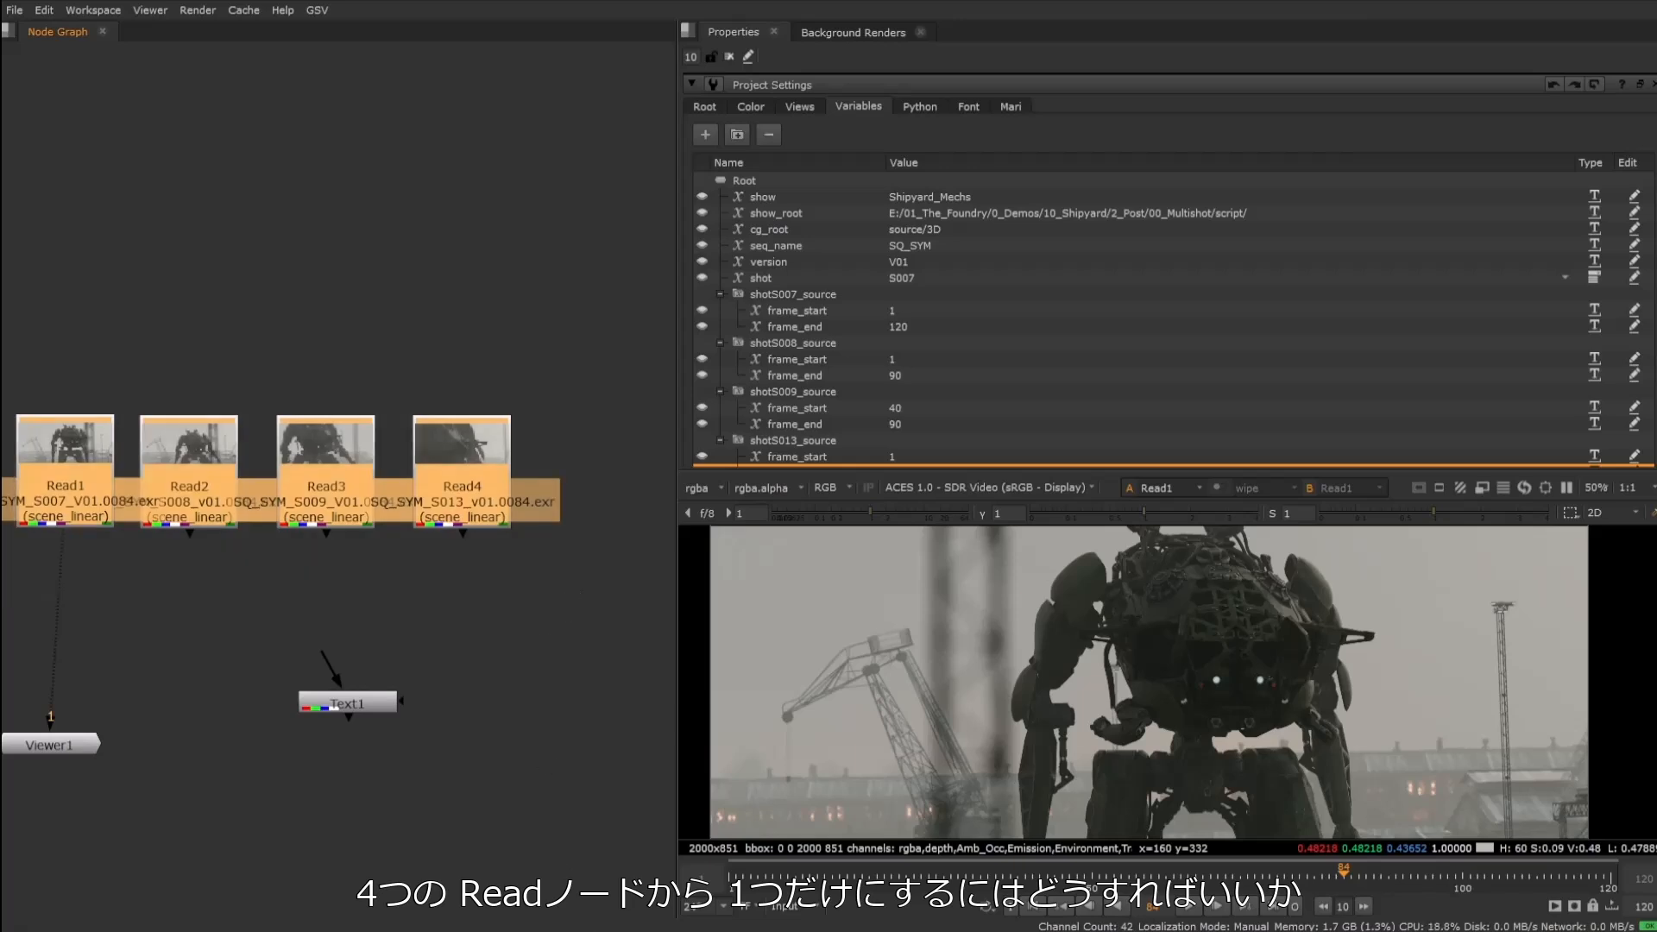
{"action": "left_click", "coordinate": [804, 180]}
{"action": "key", "text": "space"}
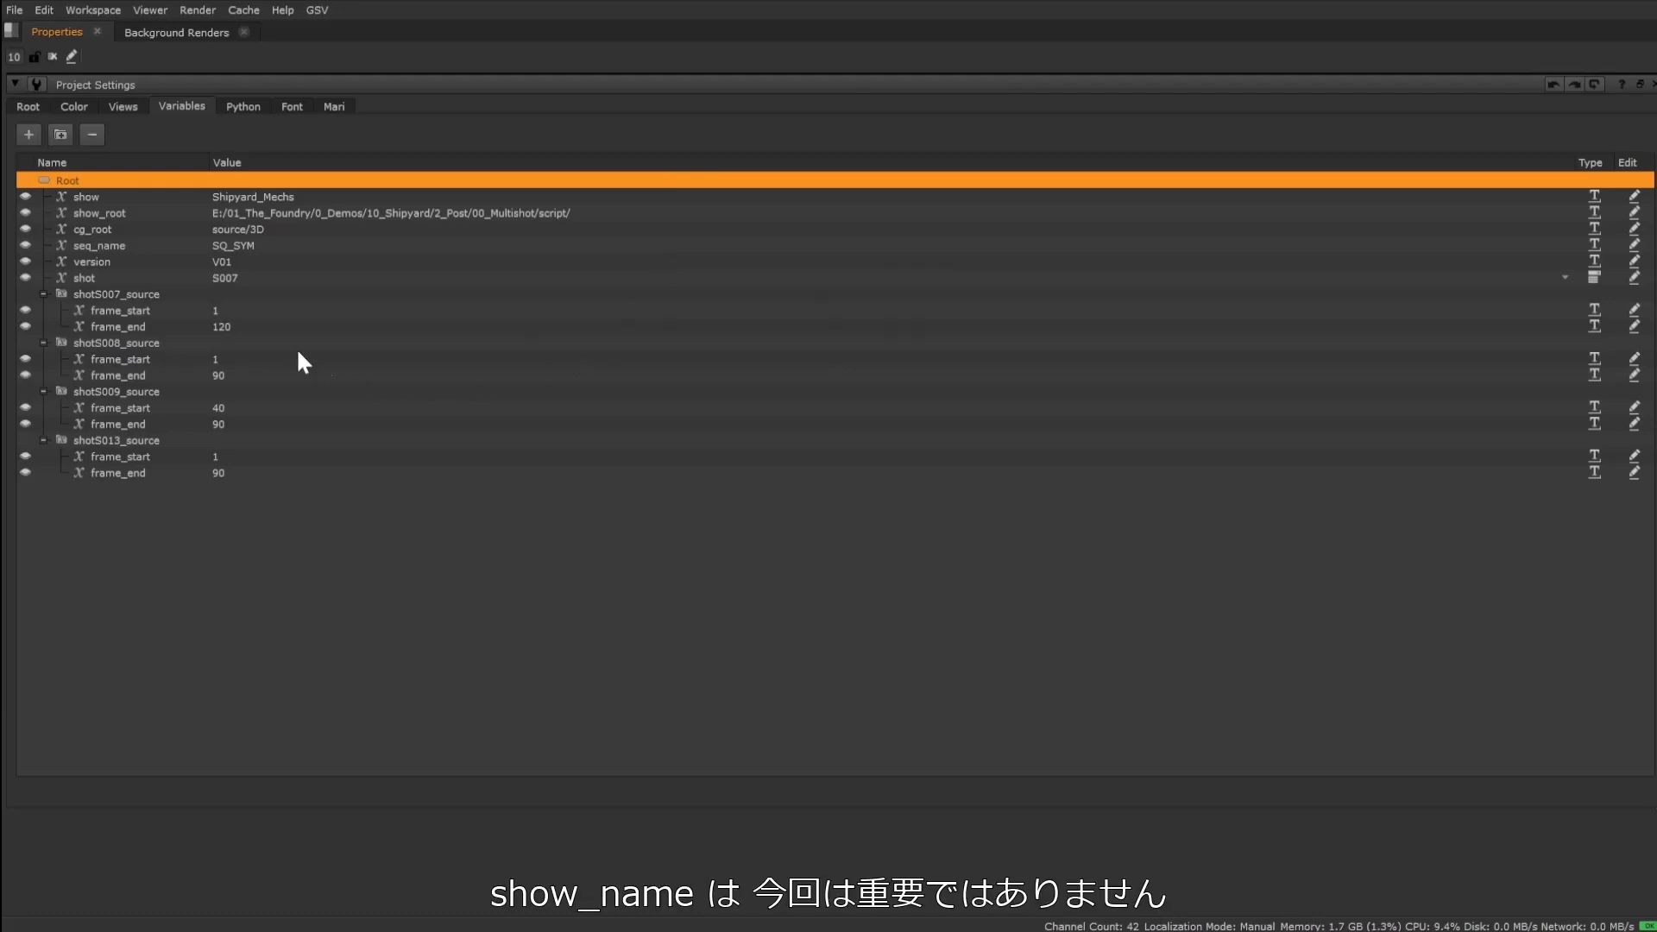
{"action": "left_click", "coordinate": [290, 196]}
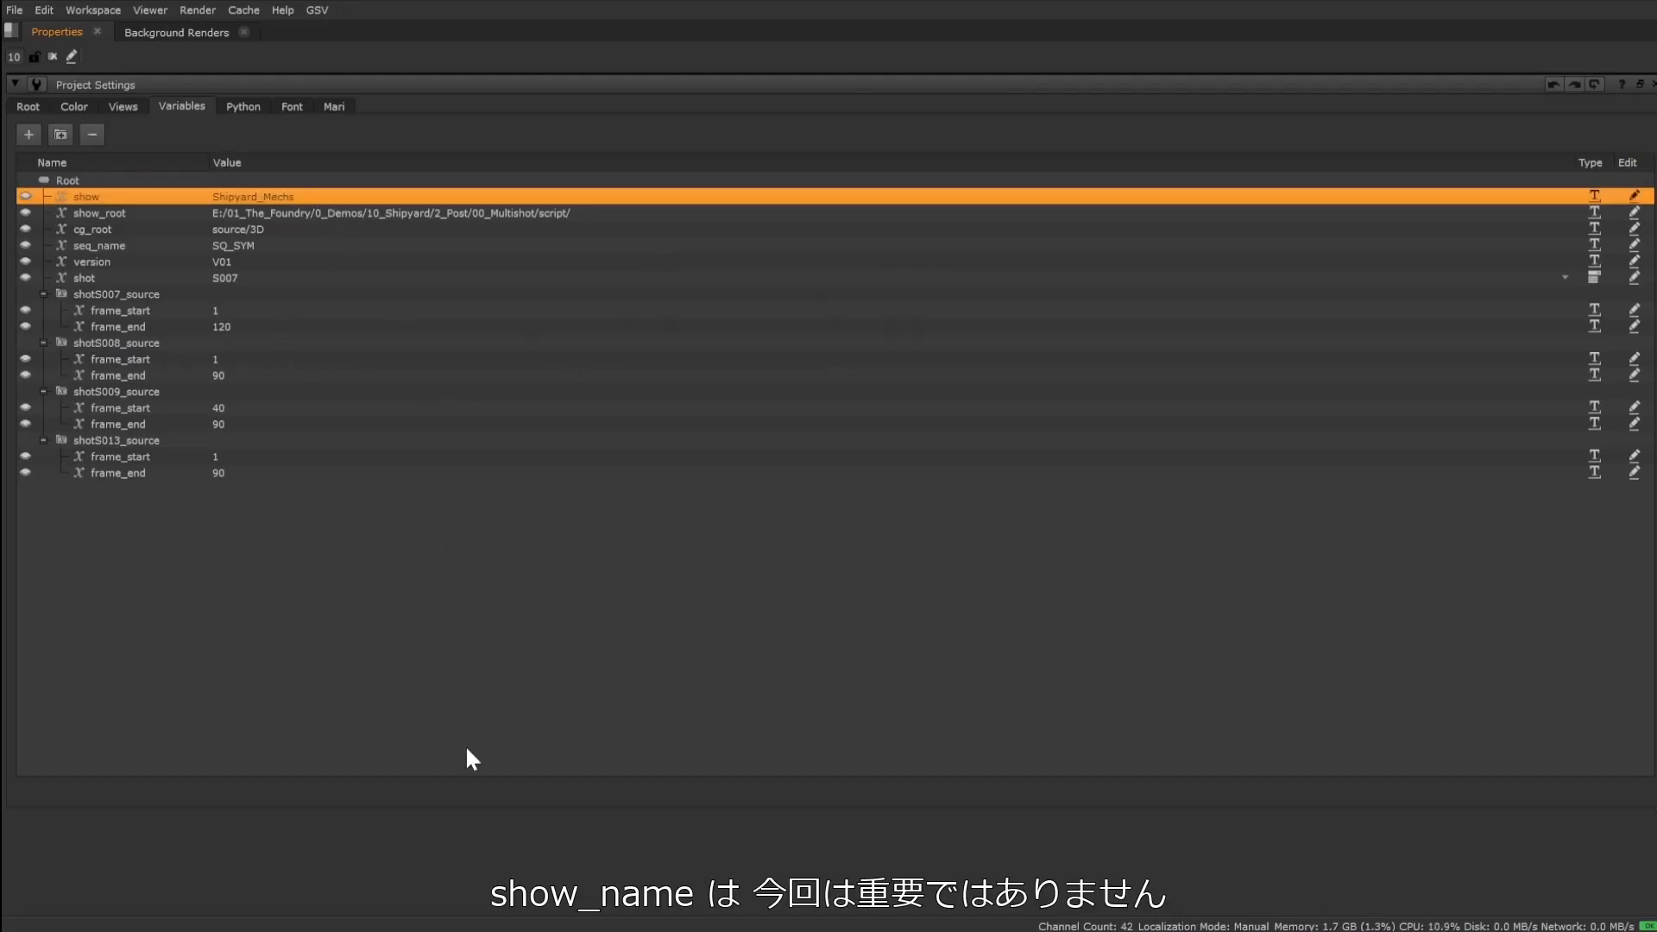
{"action": "key", "text": "Down"}
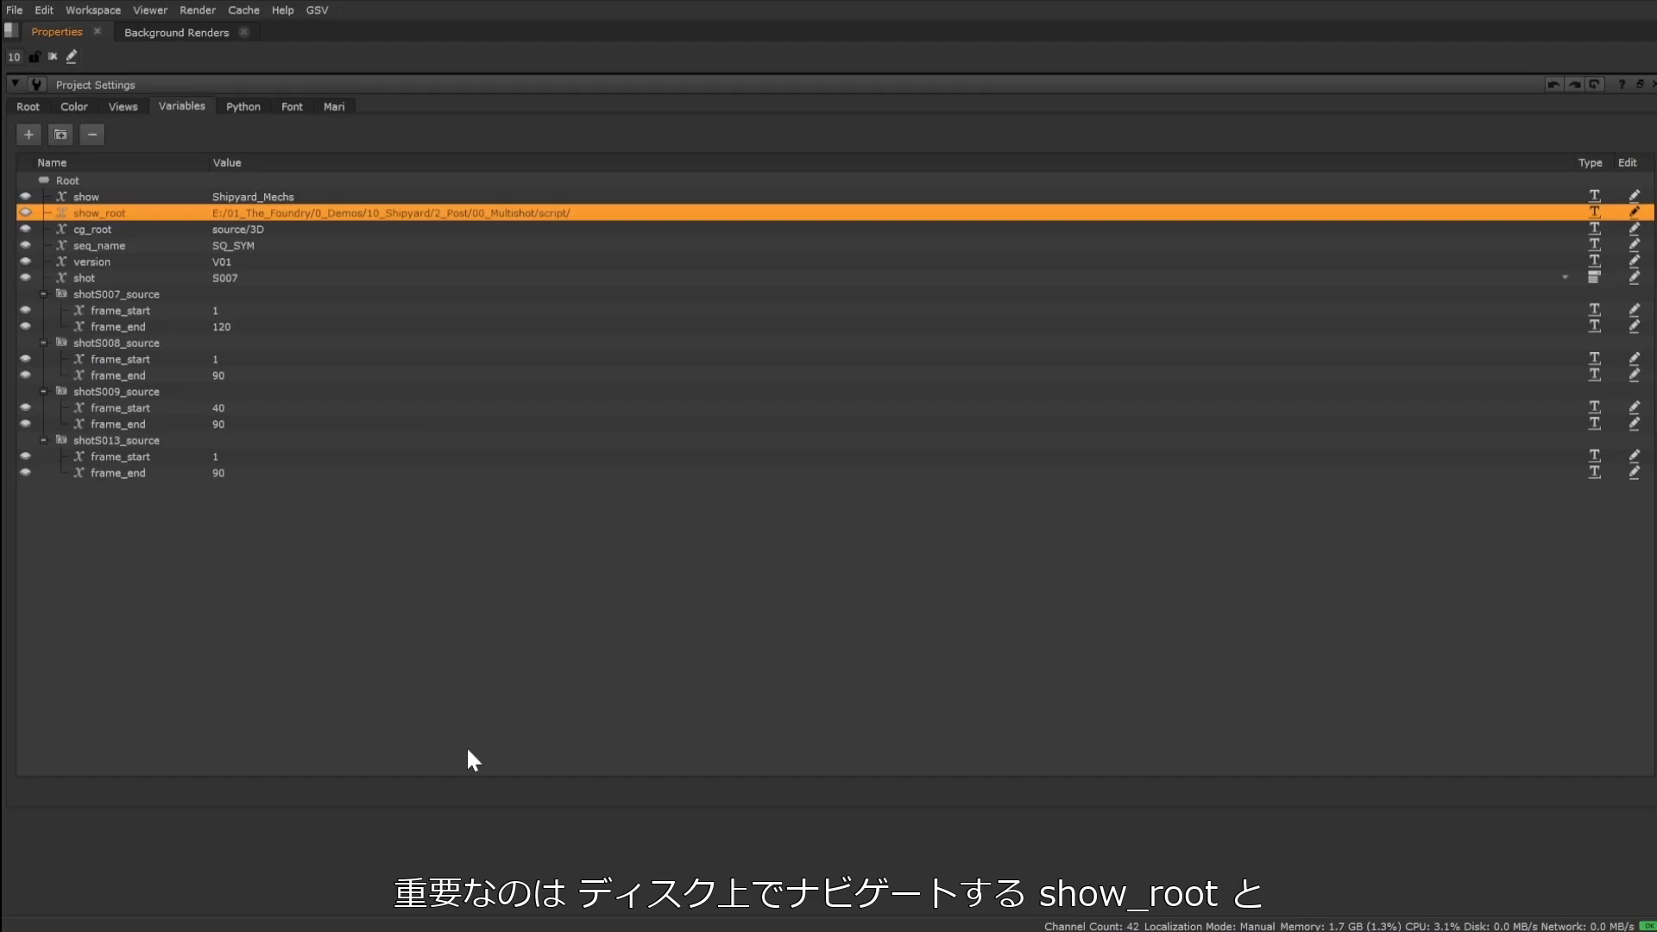
{"action": "key", "text": "Down"}
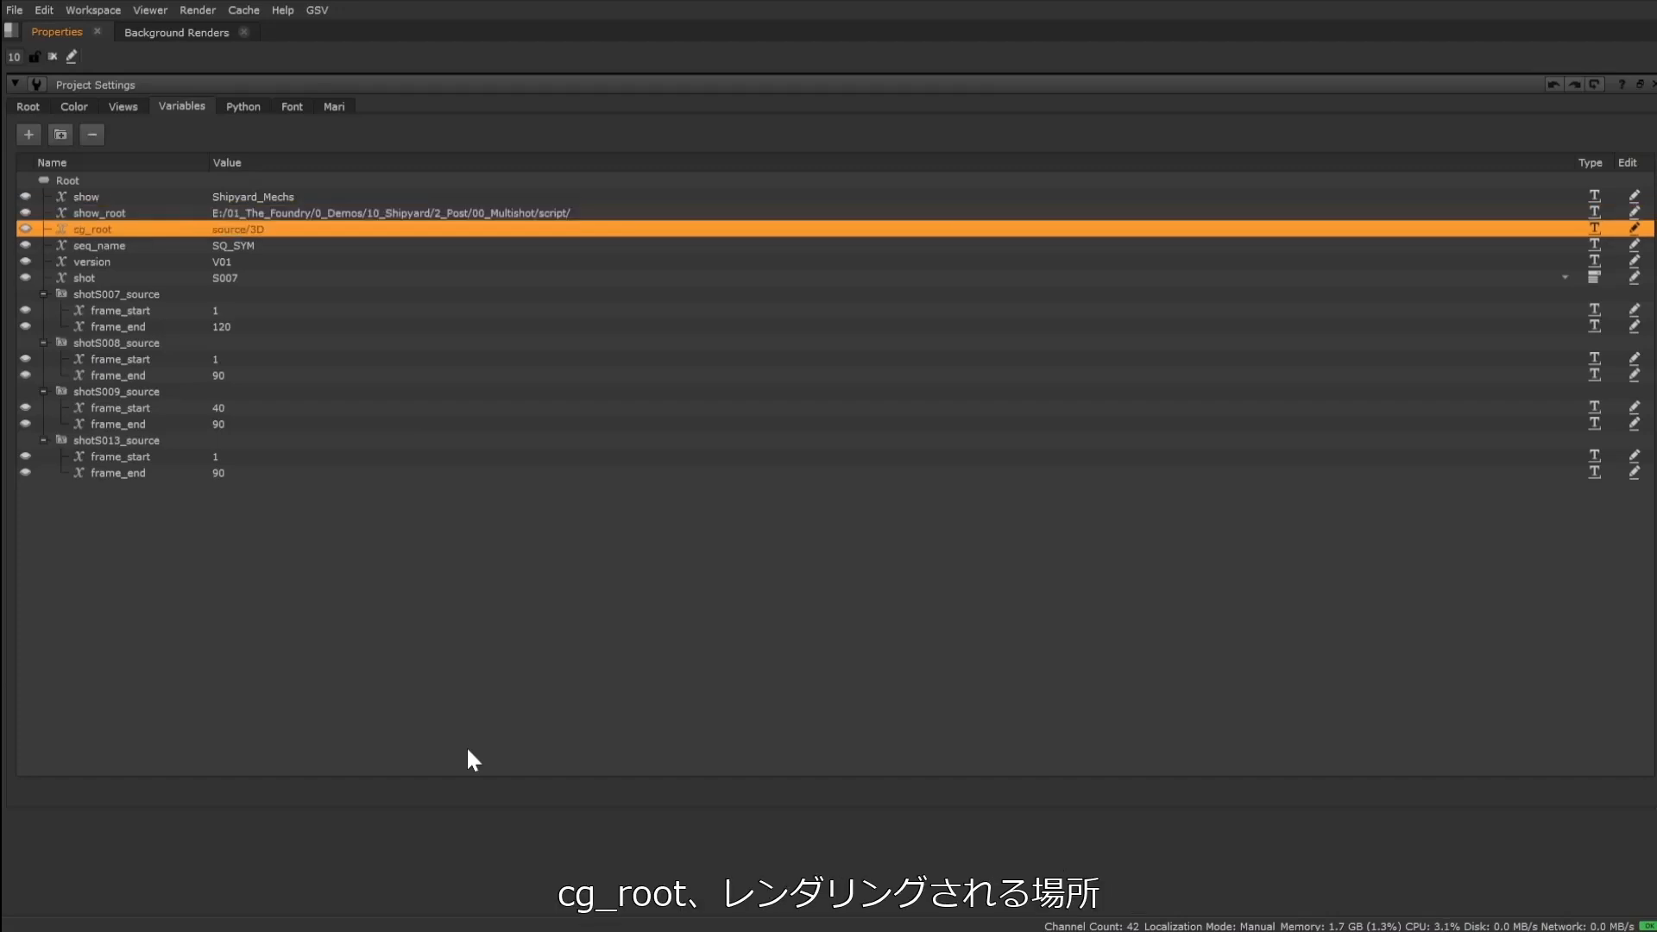
{"action": "key", "text": "Down"}
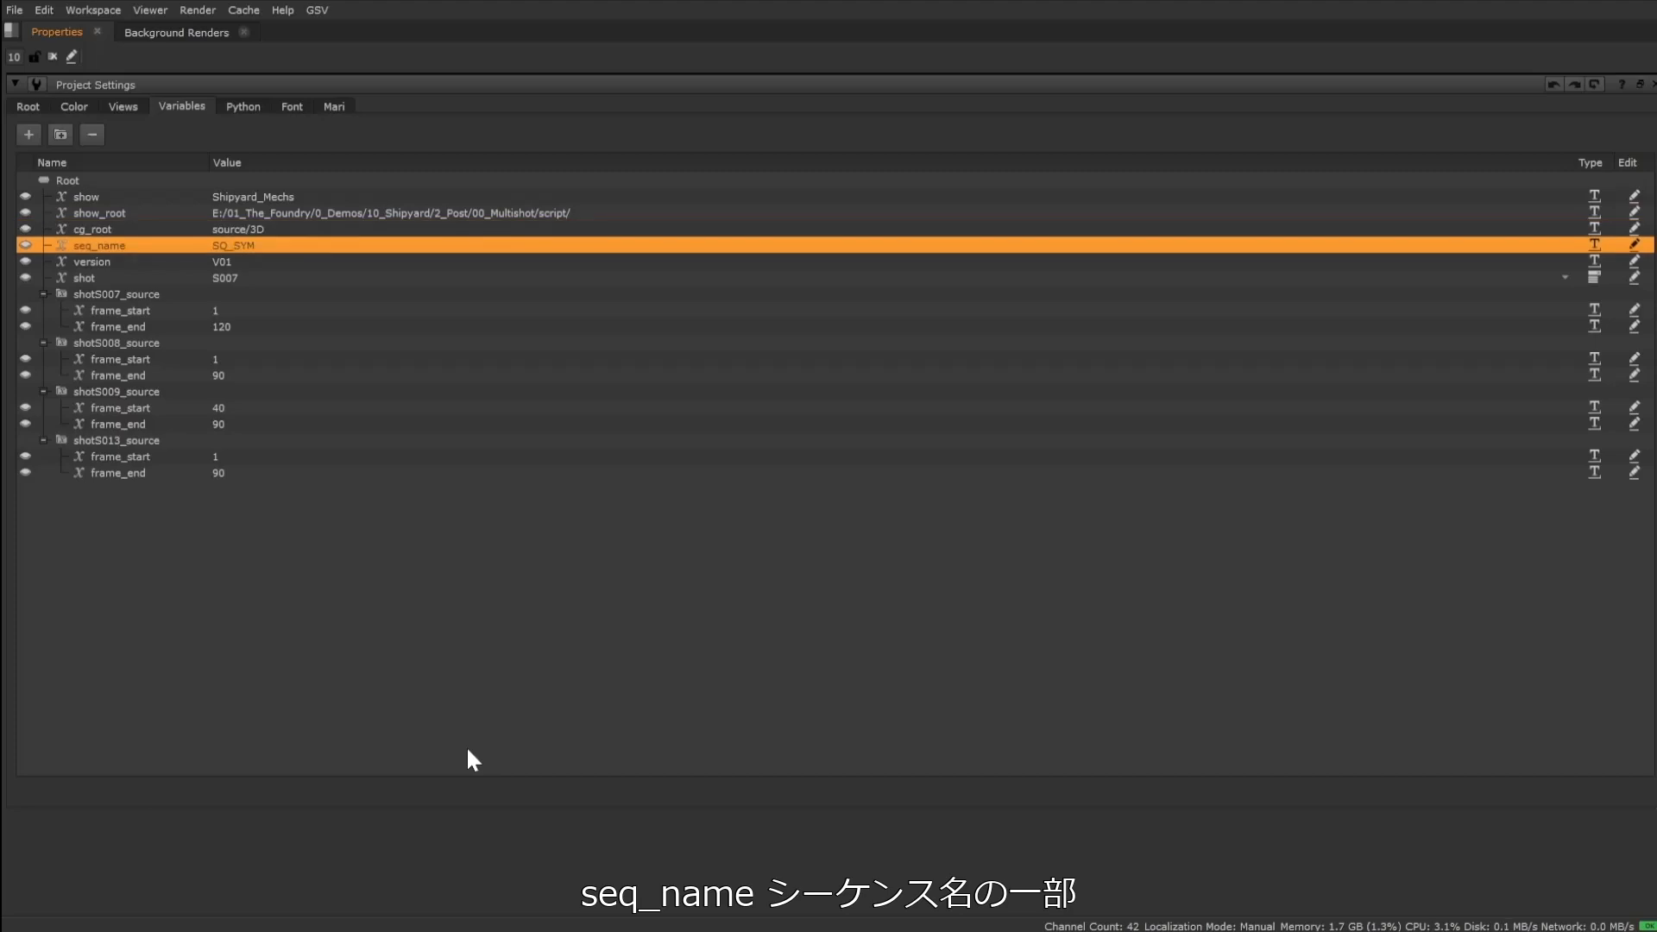
{"action": "key", "text": "Down"}
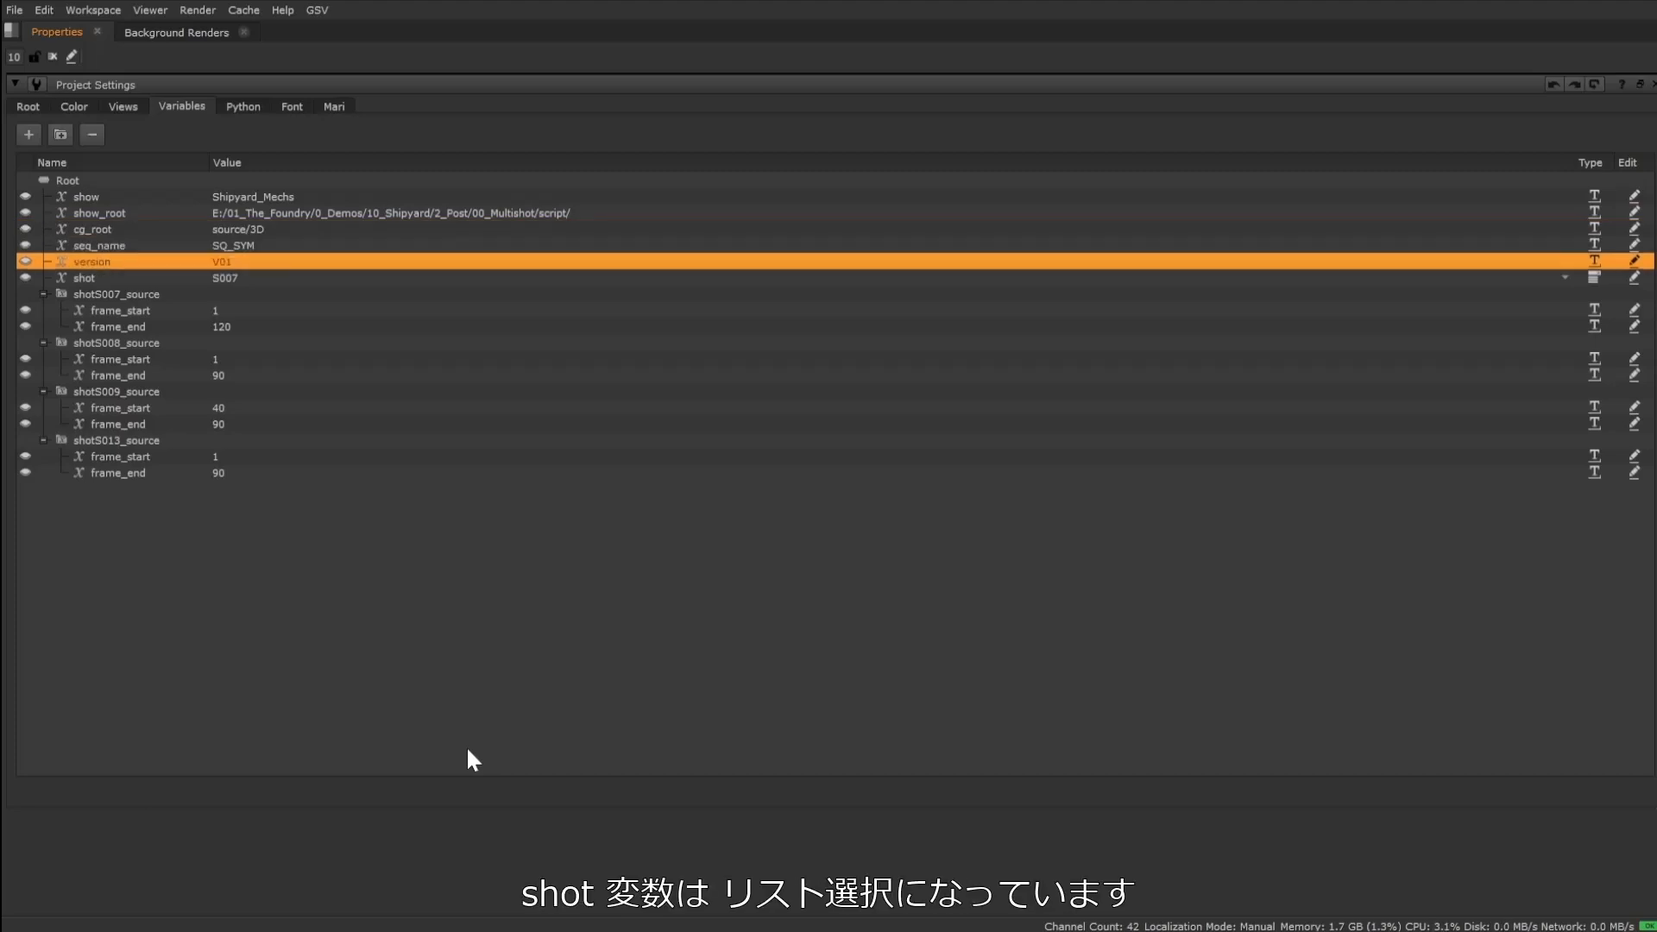
{"action": "key", "text": "Down"}
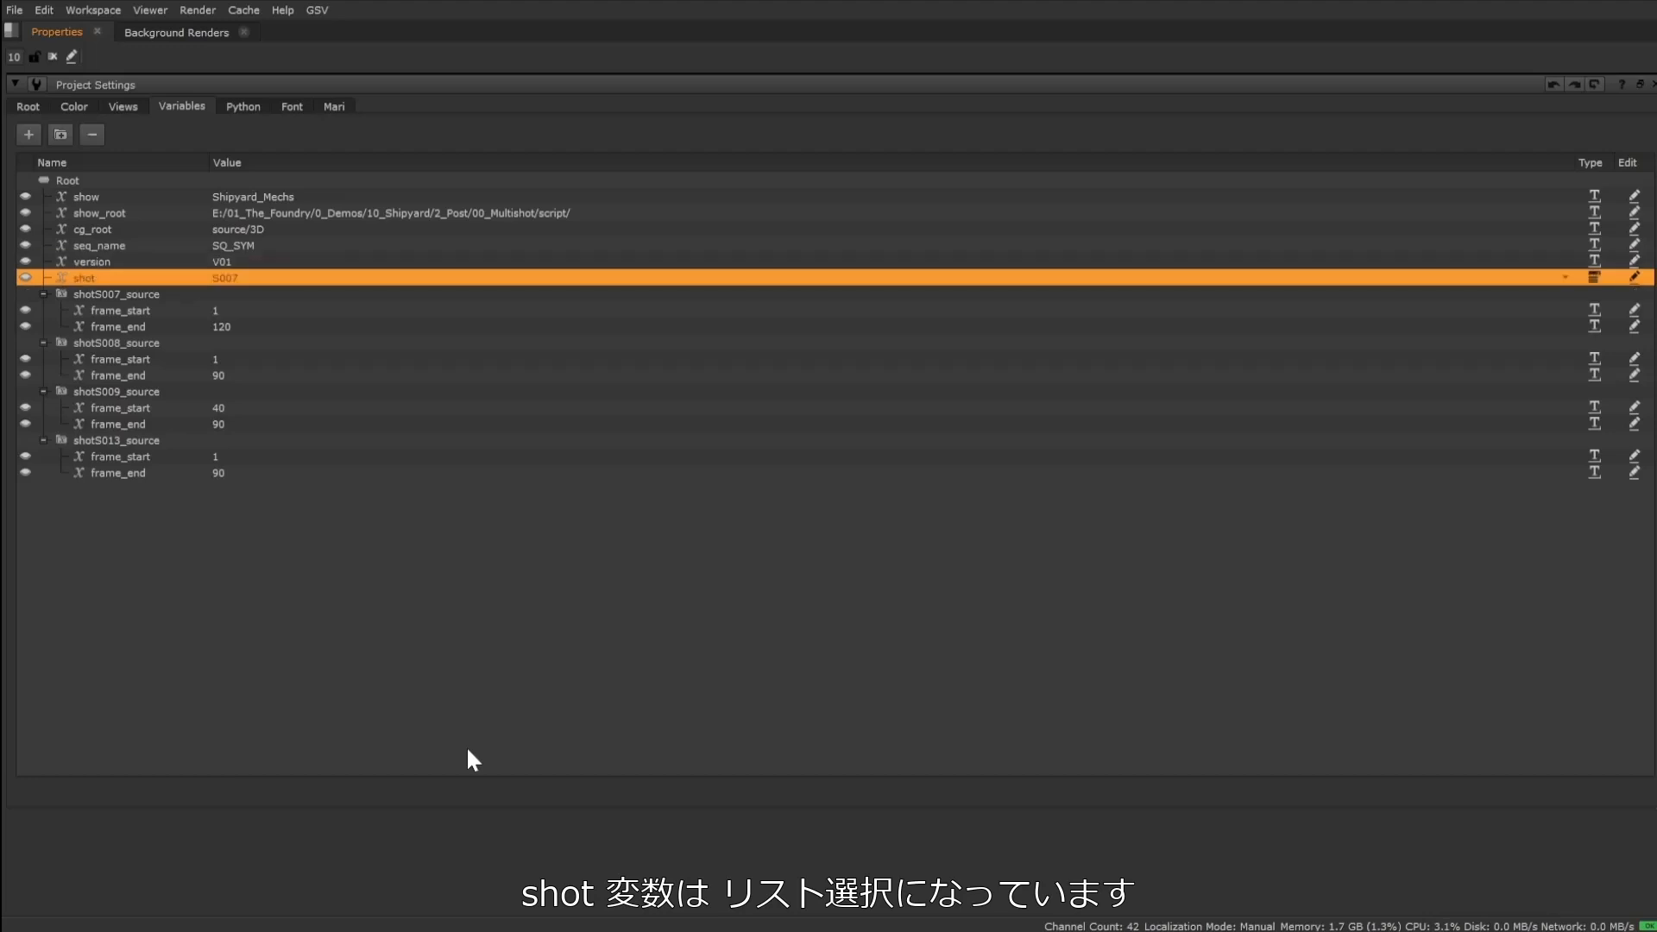
{"action": "left_click", "coordinate": [273, 276]}
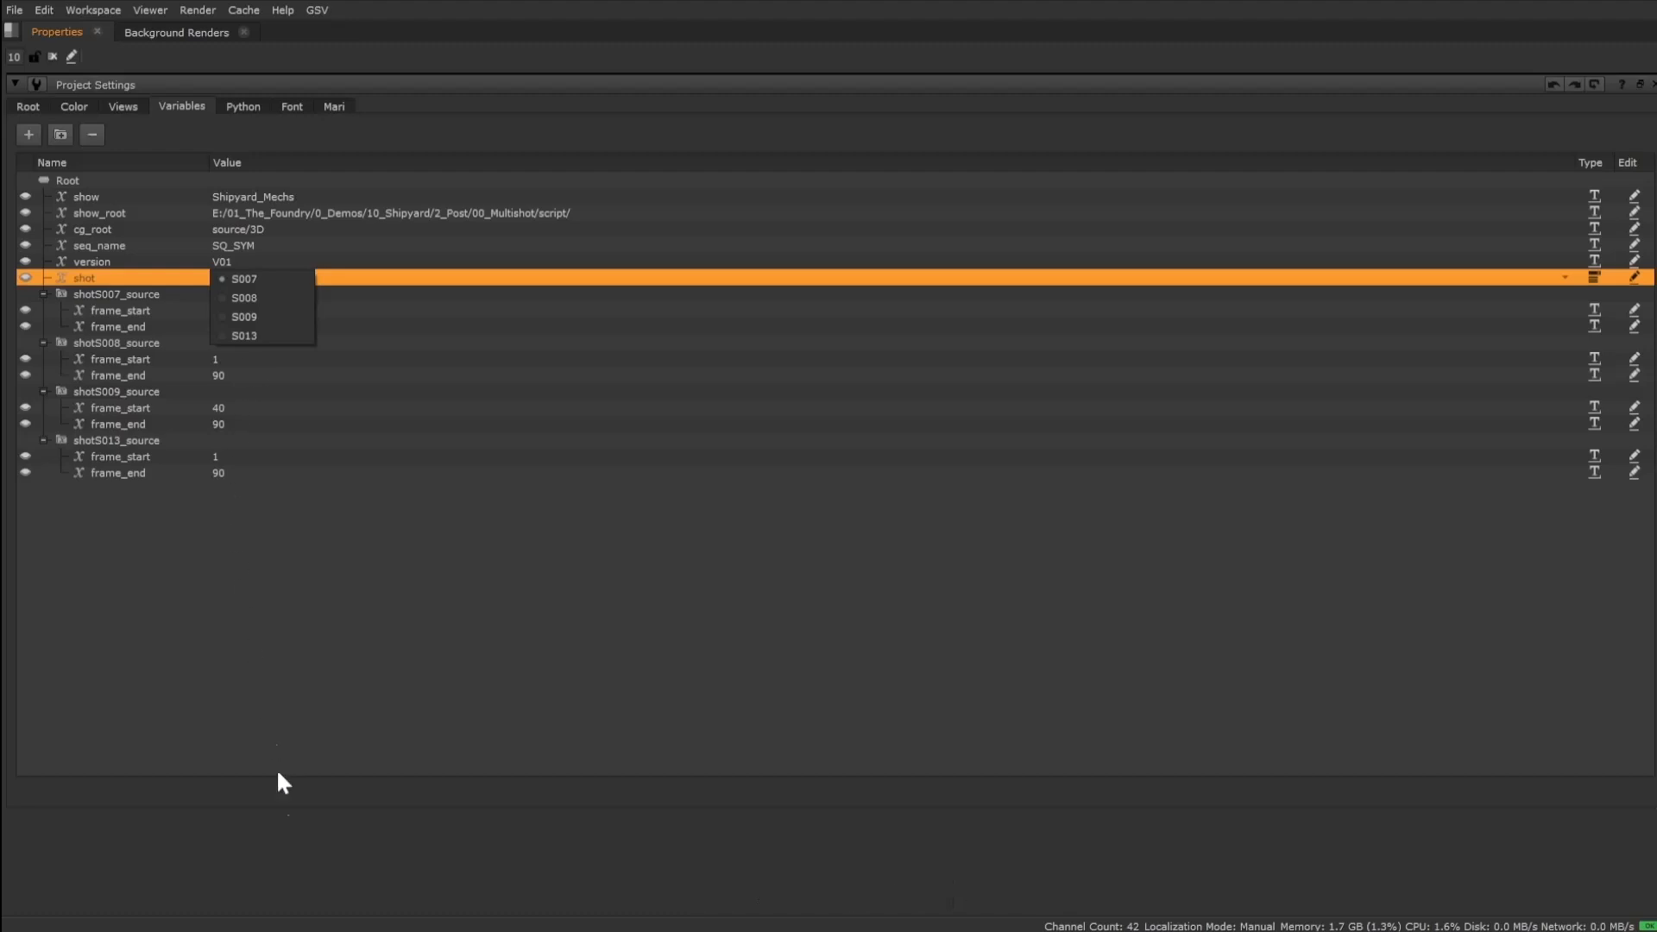
{"action": "left_click", "coordinate": [298, 849]}
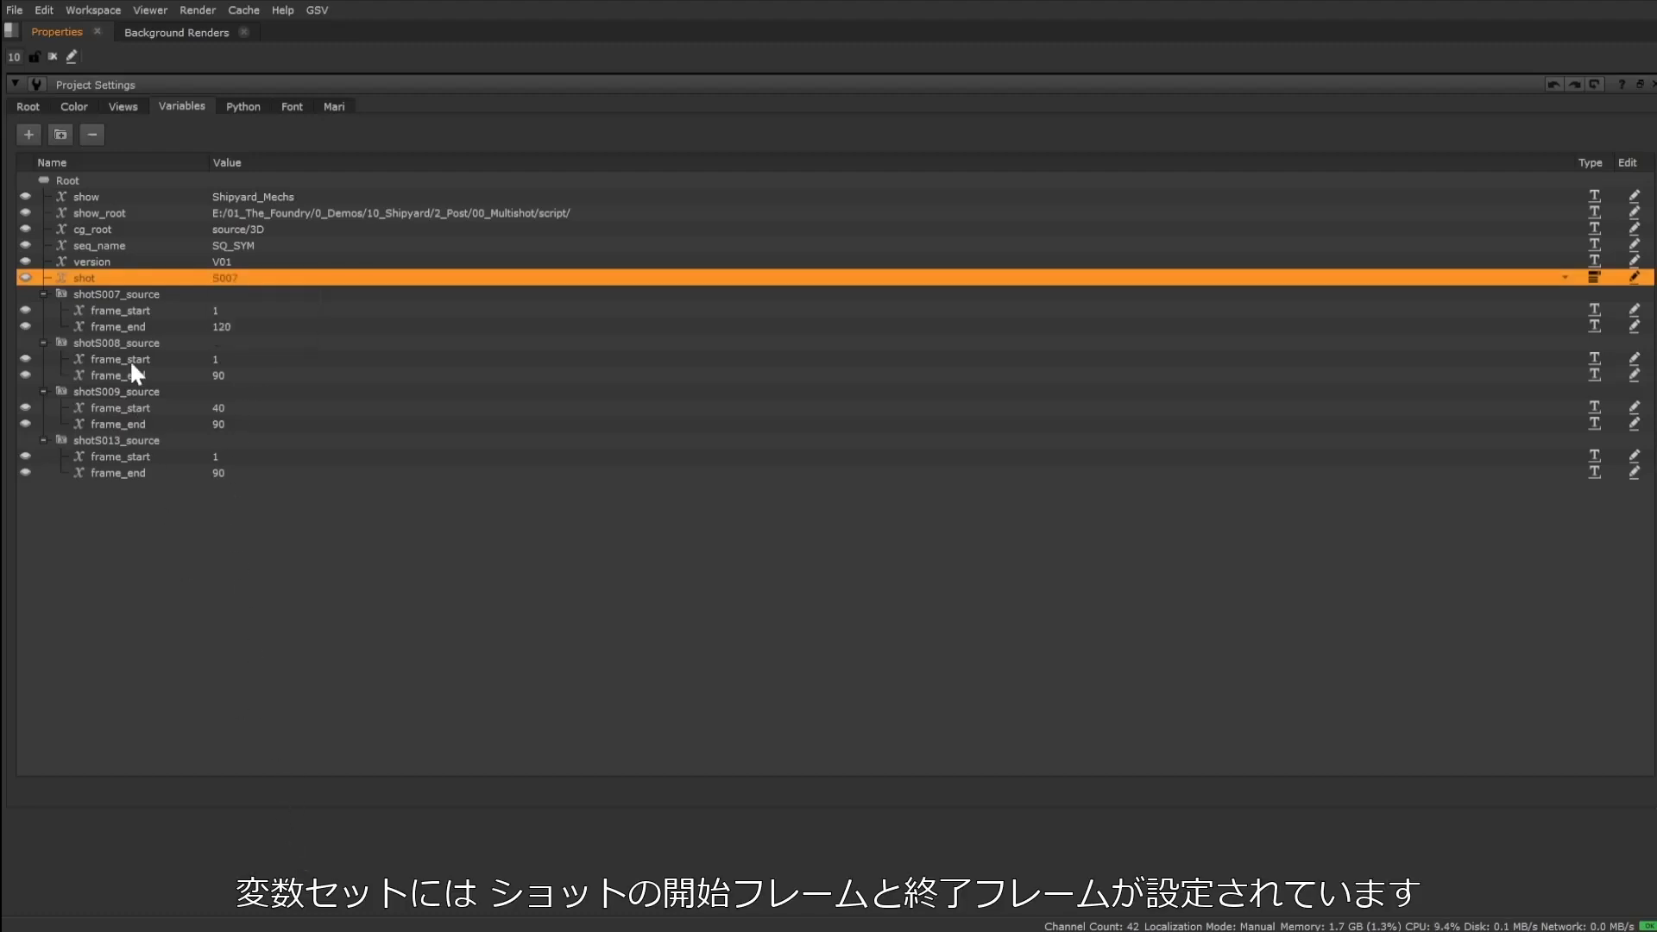
Review the frame_start and frame_end variables in each shot's source variable set, beginning with shotS007_source.
{"action": "left_click", "coordinate": [126, 295]}
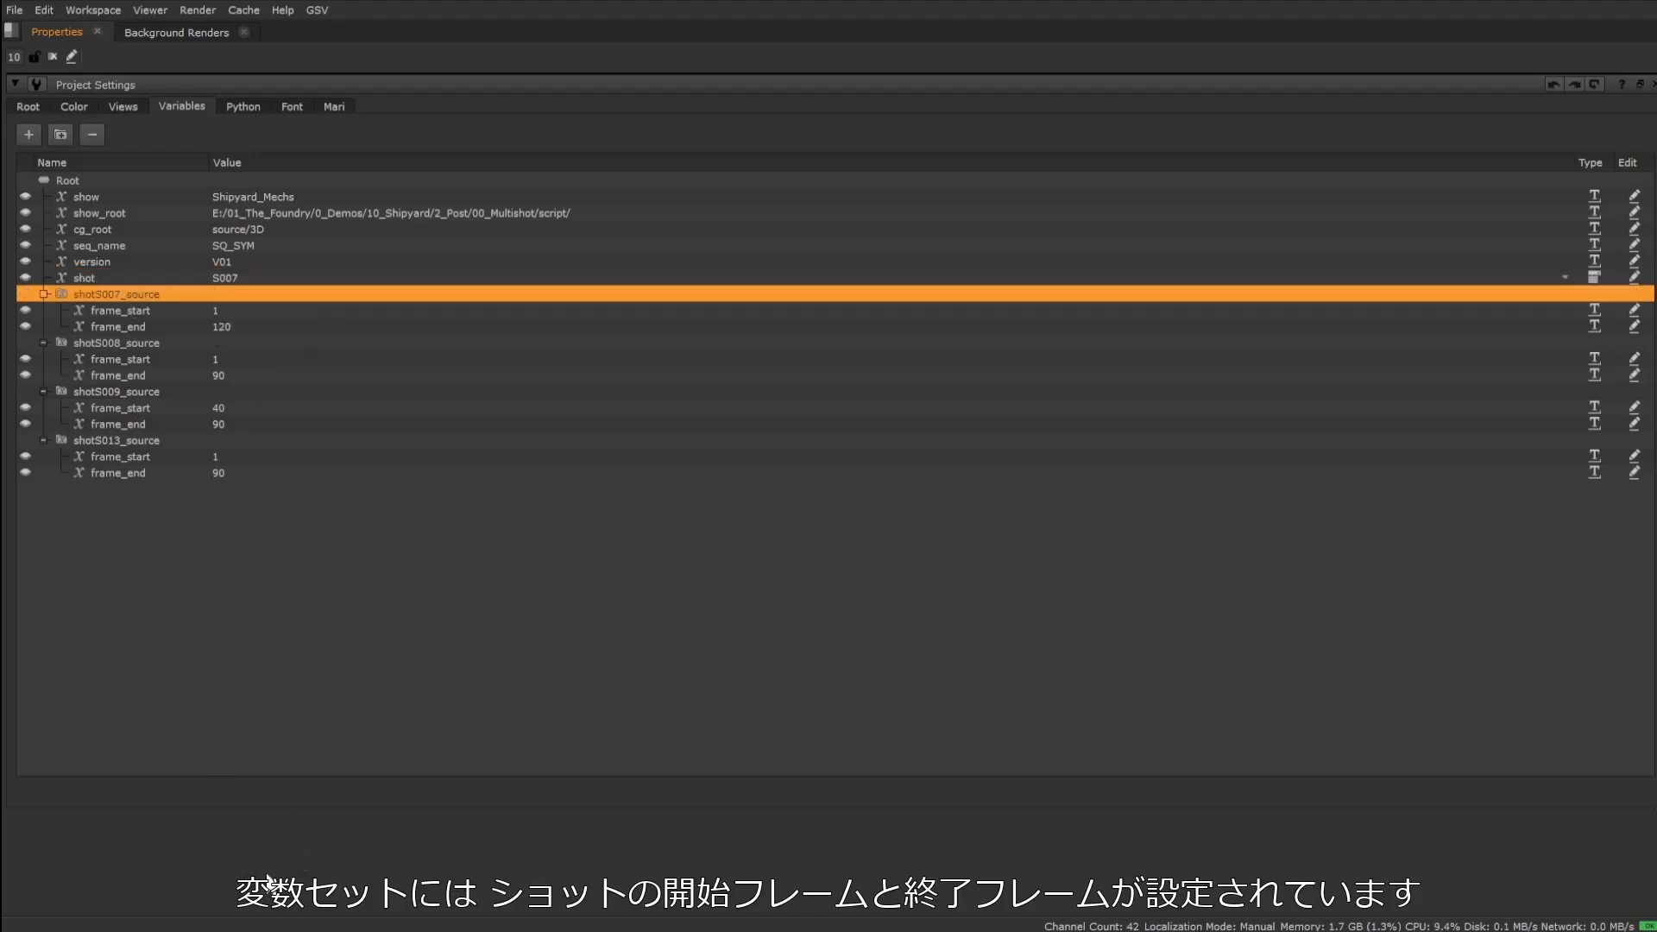
{"action": "key", "text": "Down"}
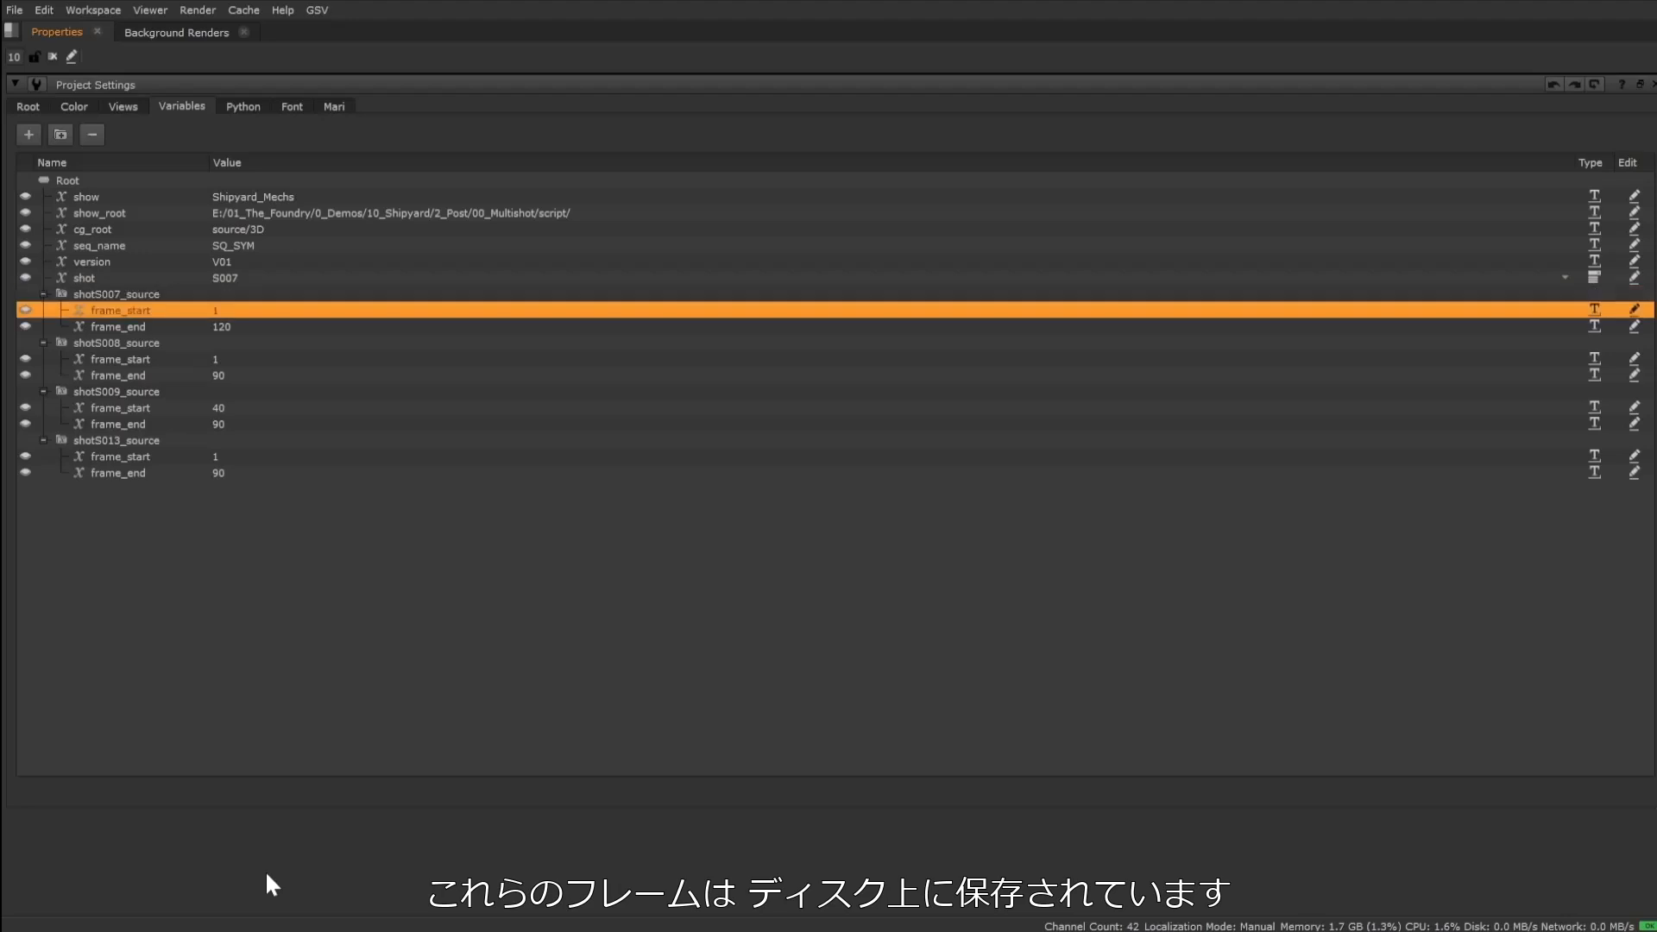
{"action": "key", "text": "Down"}
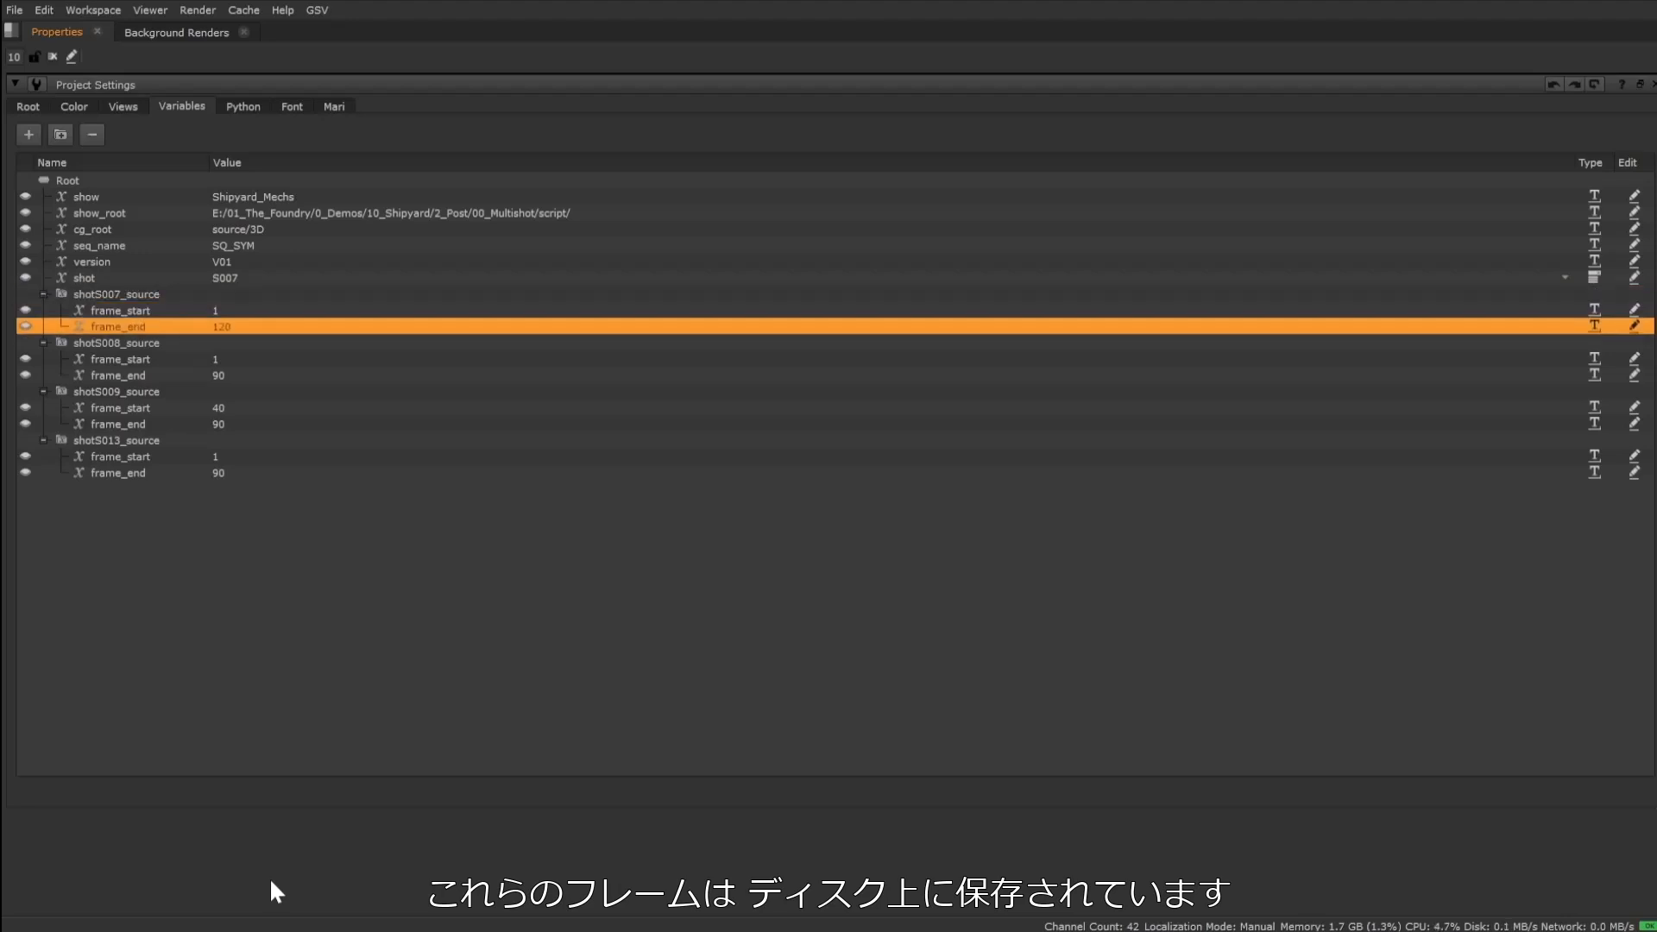
{"action": "key", "text": "Down"}
{"action": "key", "text": "Down"}
{"action": "key", "text": "Down"}
{"action": "key", "text": "Down"}
{"action": "key", "text": "Down"}
{"action": "key", "text": "Down"}
{"action": "key", "text": "Down"}
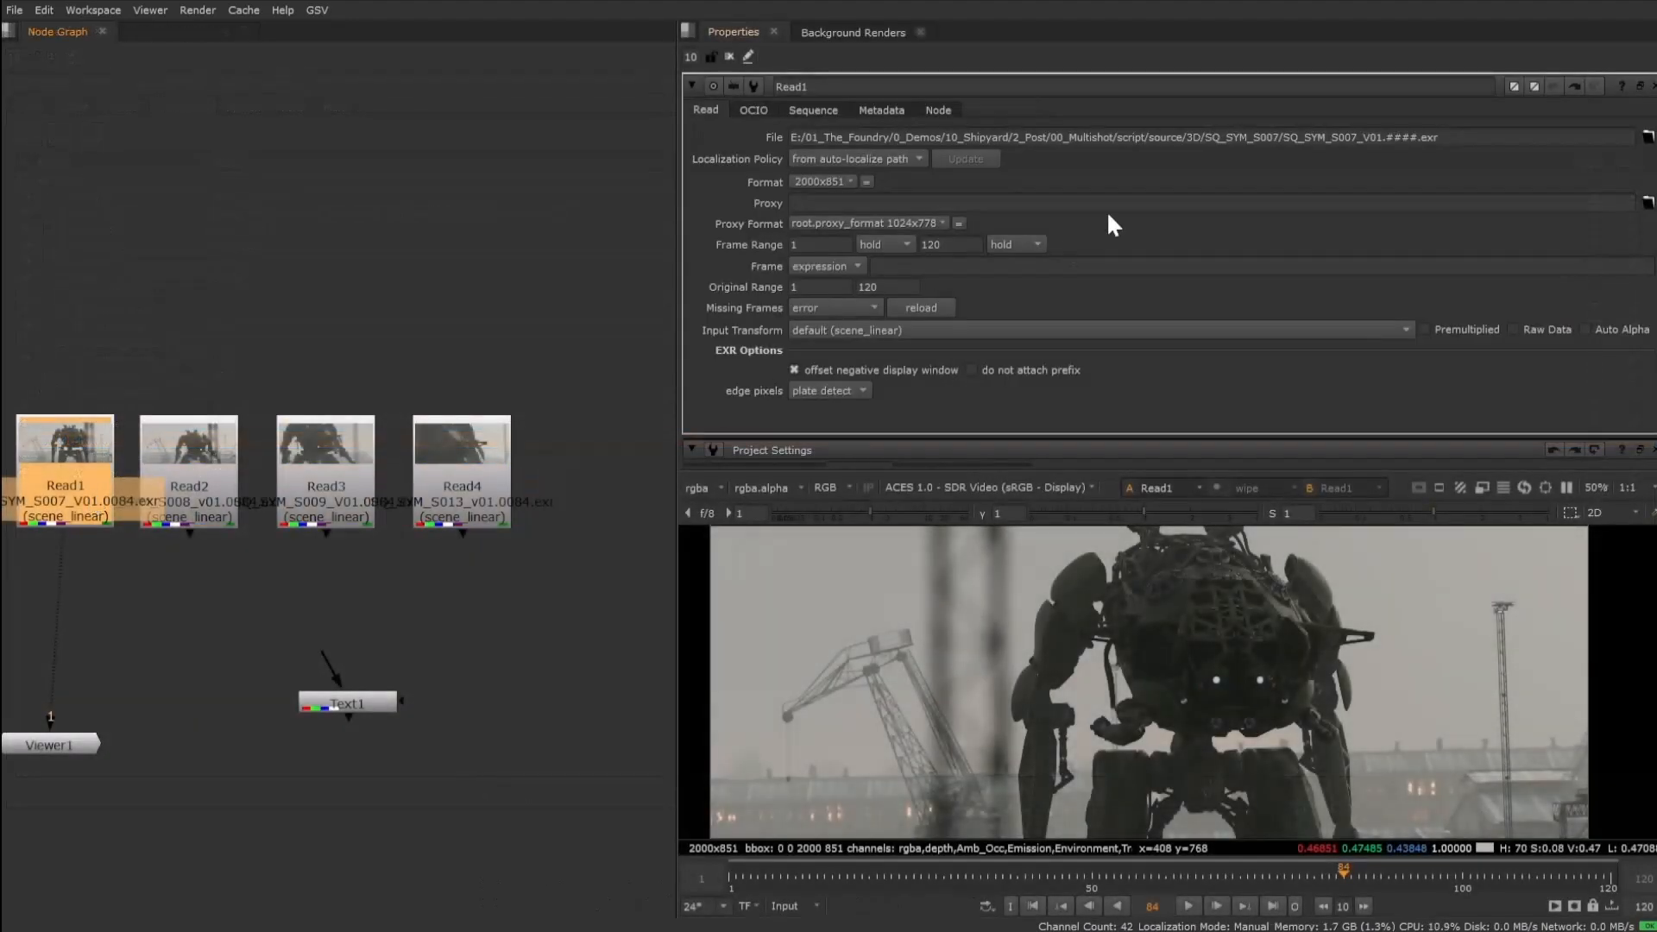
Copy the full file path of Read1 and show the Text1 node in the viewer.
{"action": "left_click_drag", "start_coordinate": [1458, 138], "coordinate": [591, 176]}
{"action": "key", "text": "ctrl+c"}
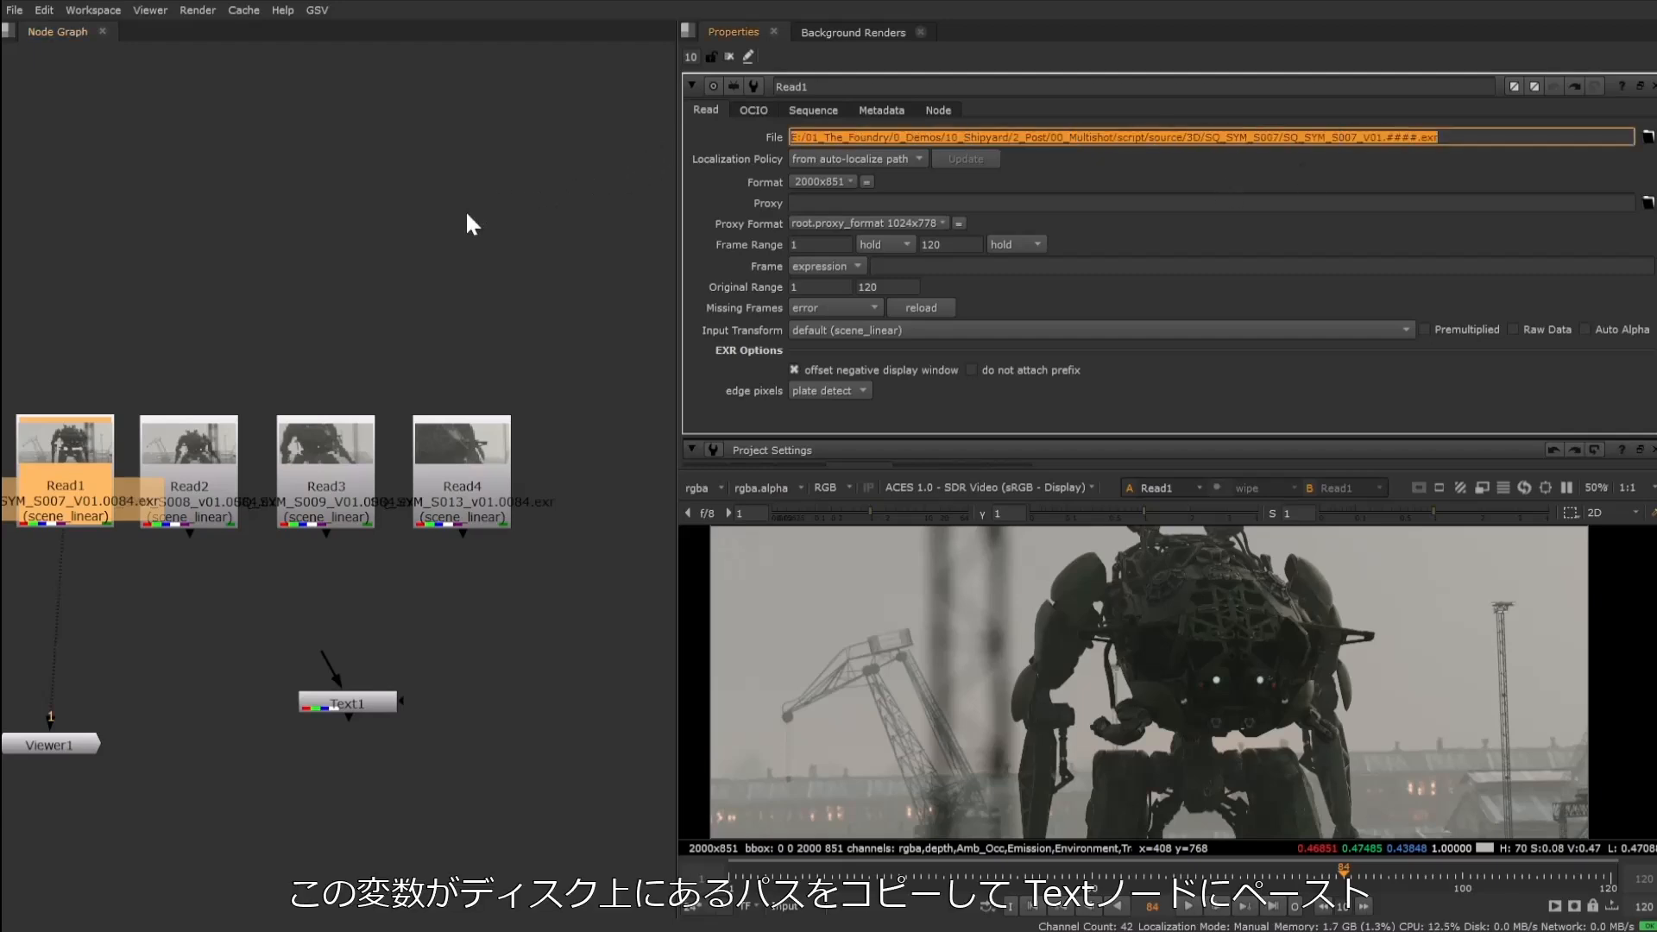
{"action": "left_click", "coordinate": [466, 214]}
{"action": "left_click", "coordinate": [356, 701]}
{"action": "key", "text": "1"}
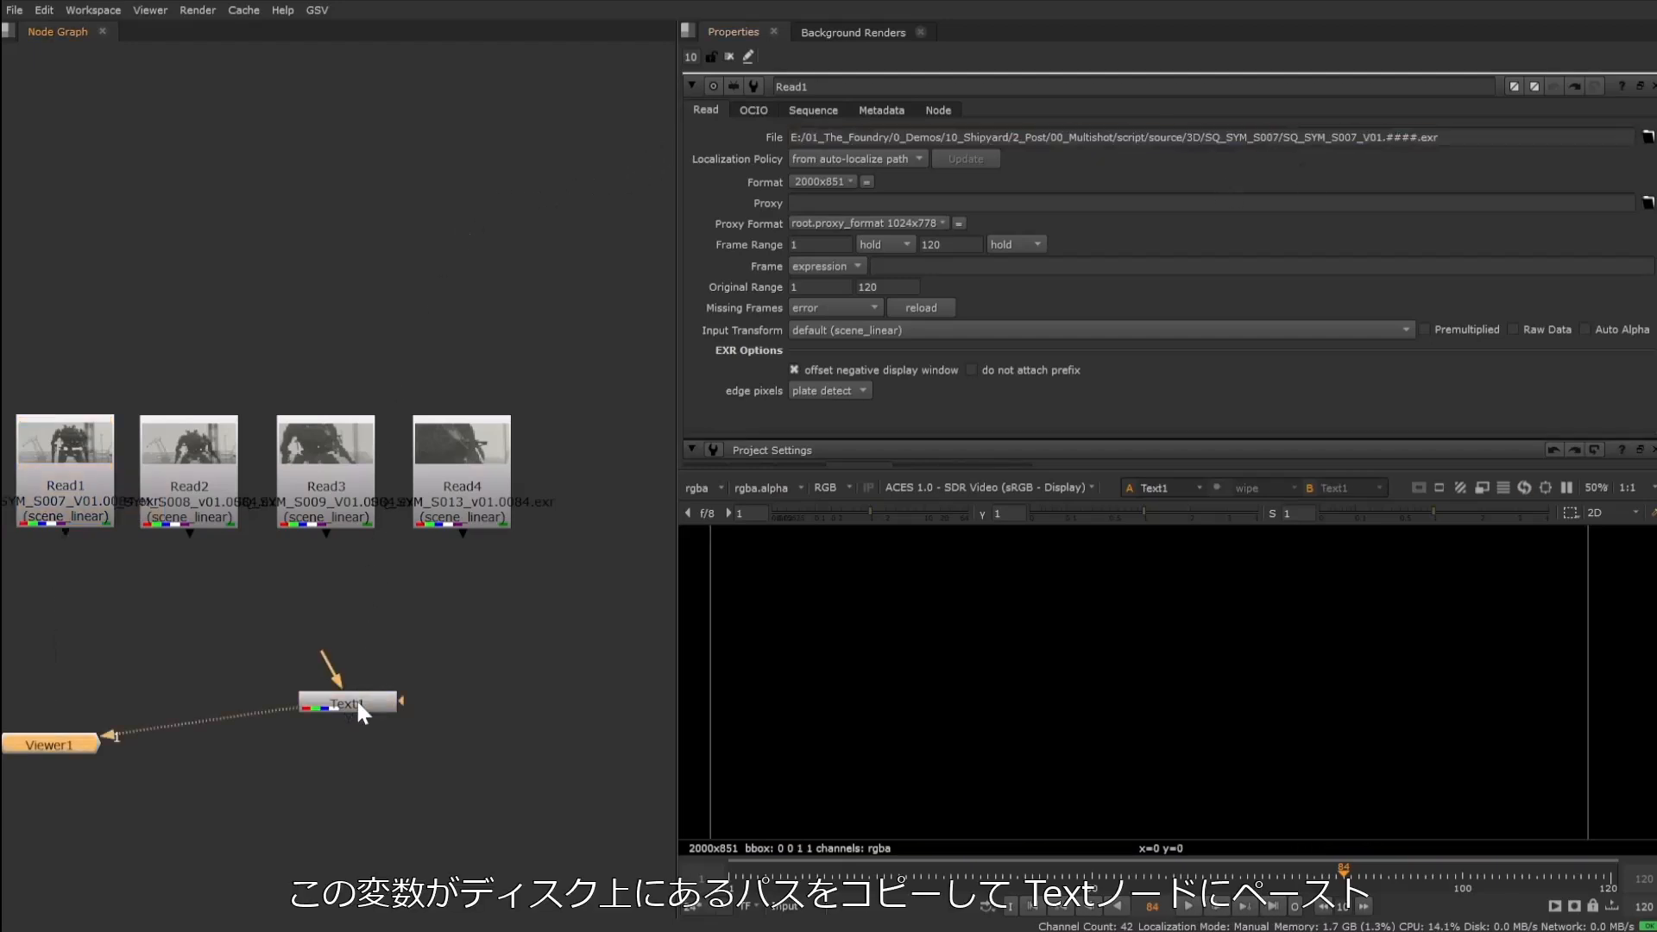
Paste the copied Read1 path as the message of Text1, and frame the rendered text in the viewer.
{"action": "double_click", "coordinate": [355, 701]}
{"action": "key", "text": "ctrl+v"}
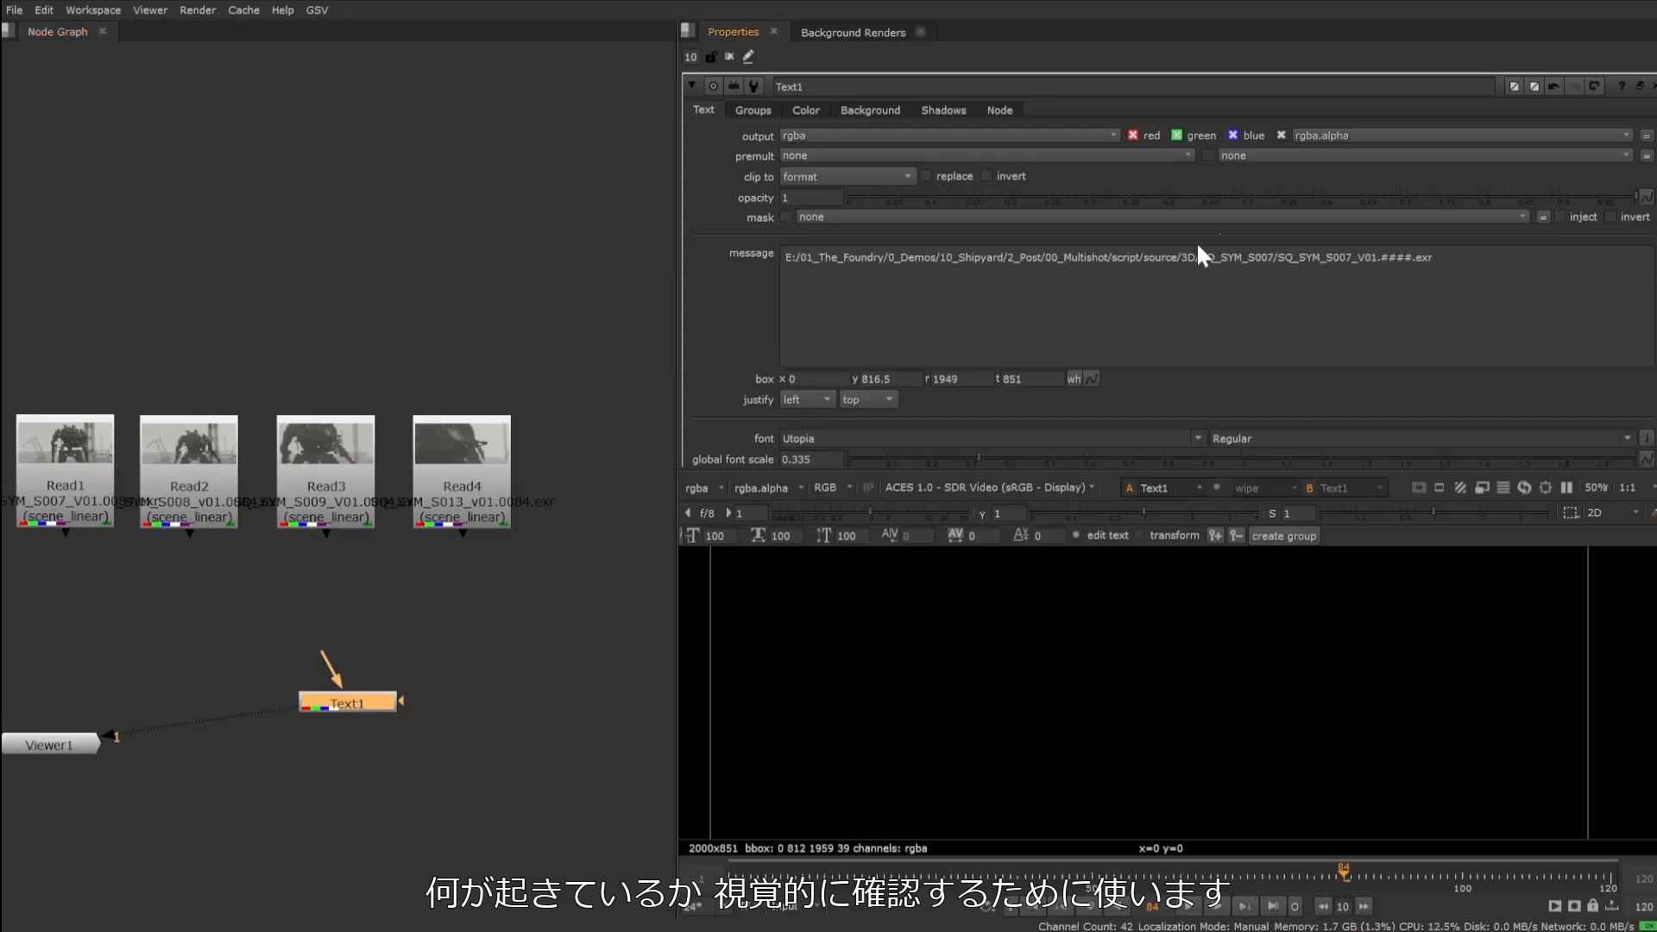
{"action": "left_click", "coordinate": [1650, 86]}
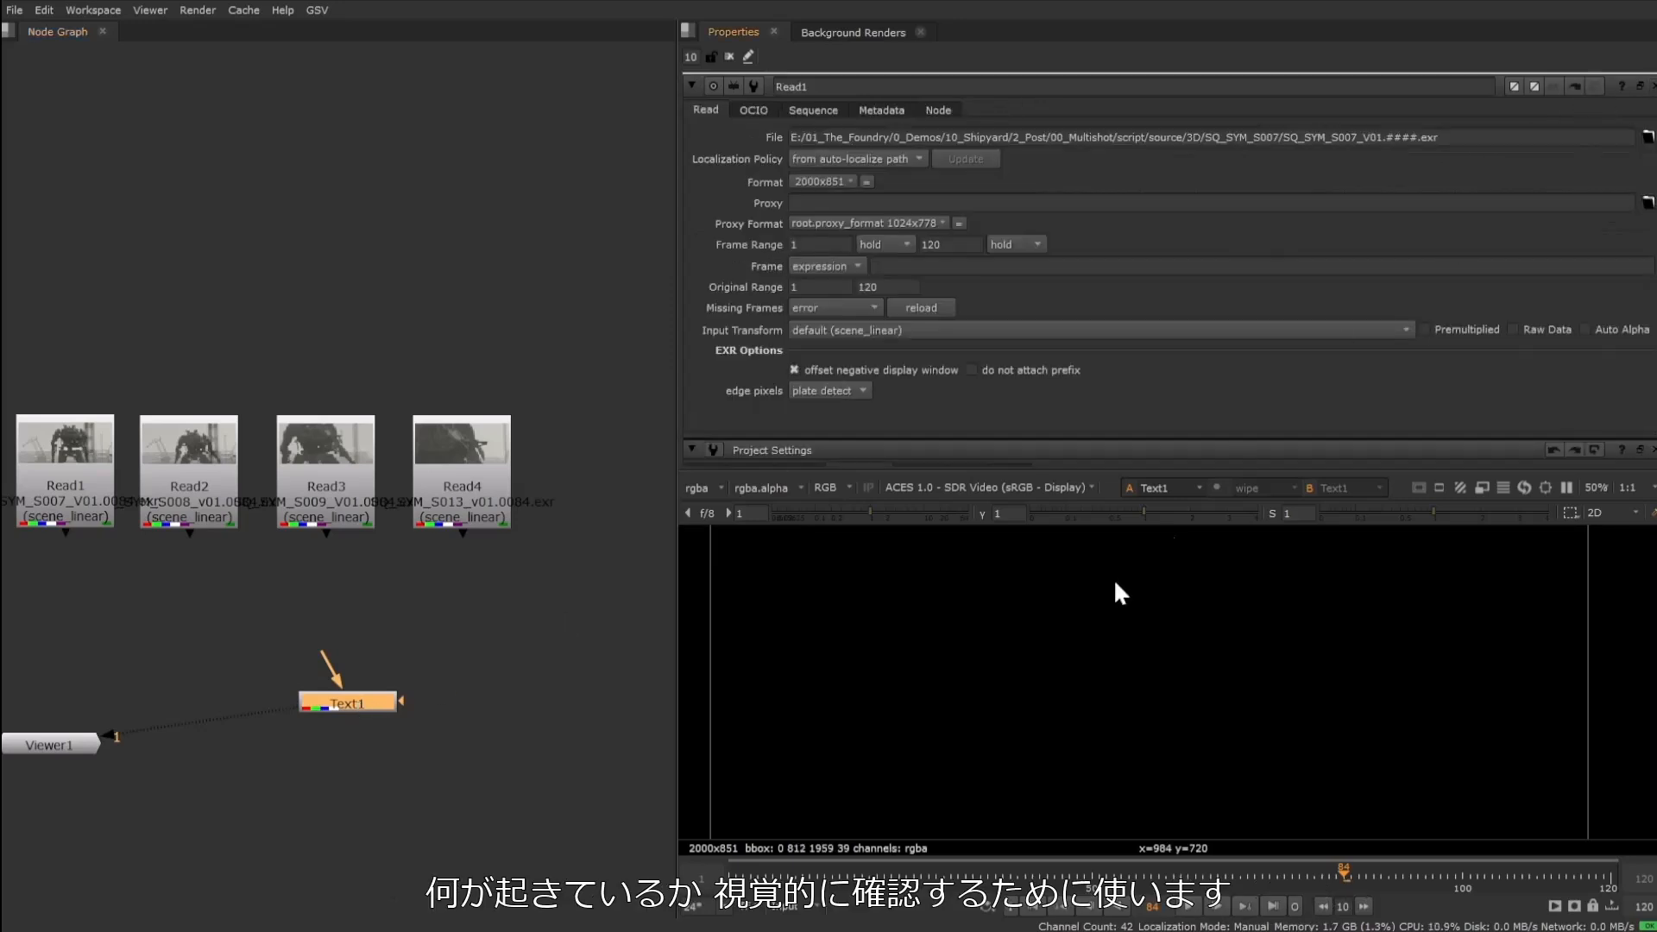
{"action": "key", "text": "space"}
{"action": "scroll", "coordinate": [562, 595], "scroll_direction": "up", "scroll_amount": 4}
{"action": "middle_click_drag", "start_coordinate": [333, 555], "coordinate": [761, 356]}
{"action": "key", "text": "space"}
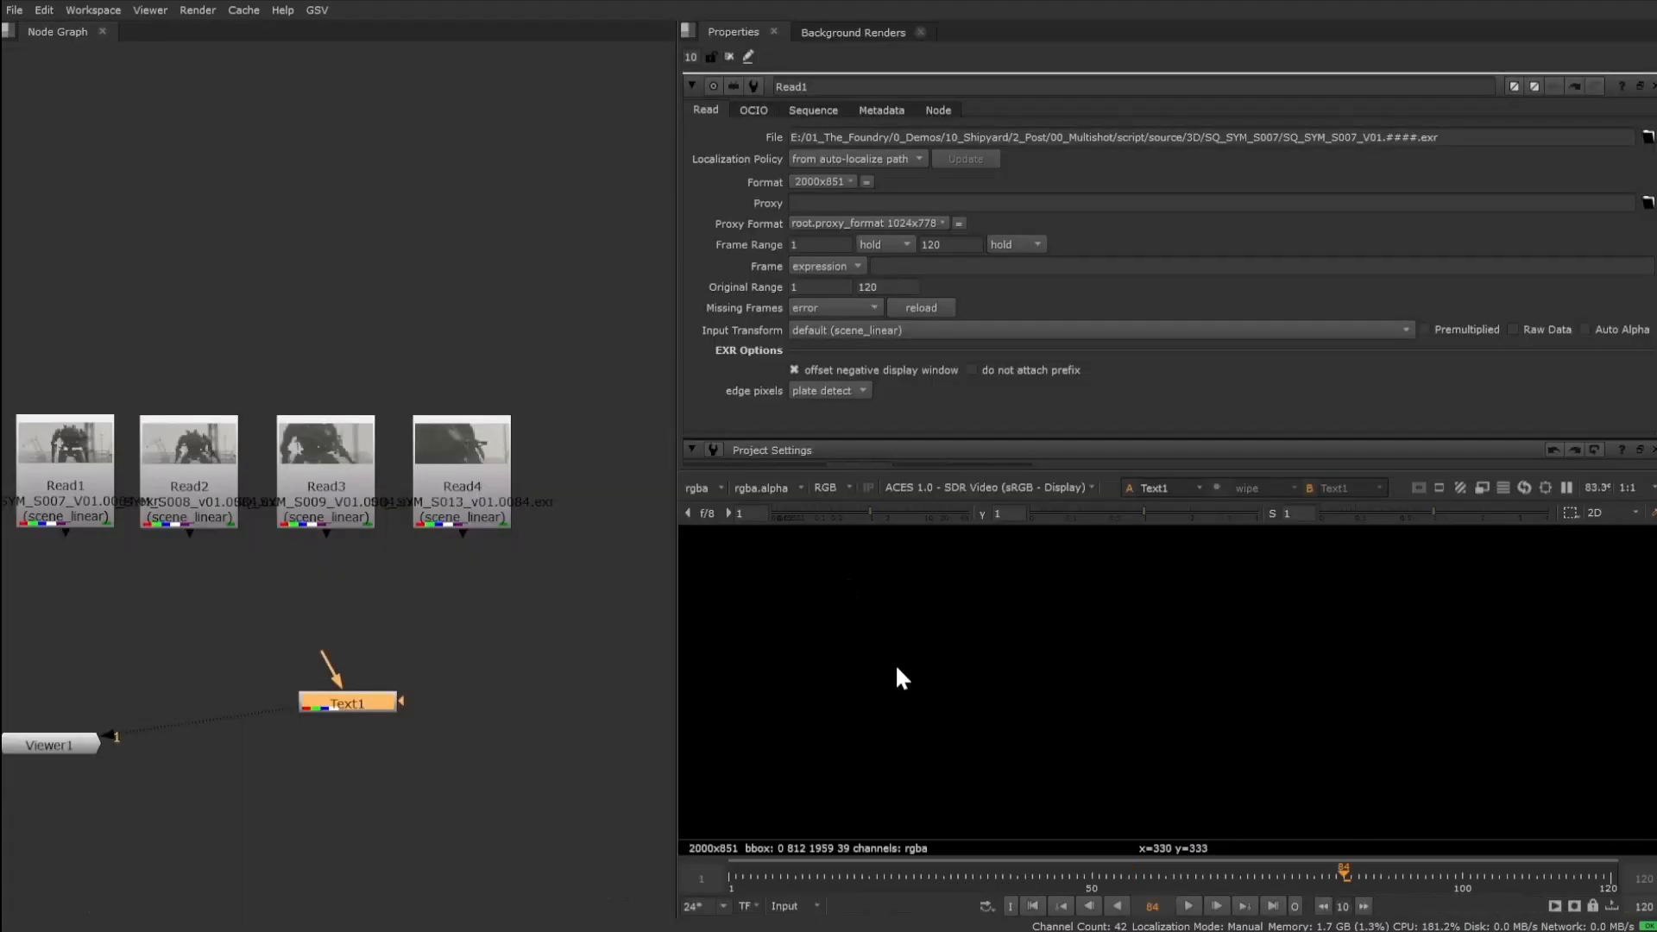
{"action": "middle_click_drag", "start_coordinate": [906, 773], "coordinate": [882, 683]}
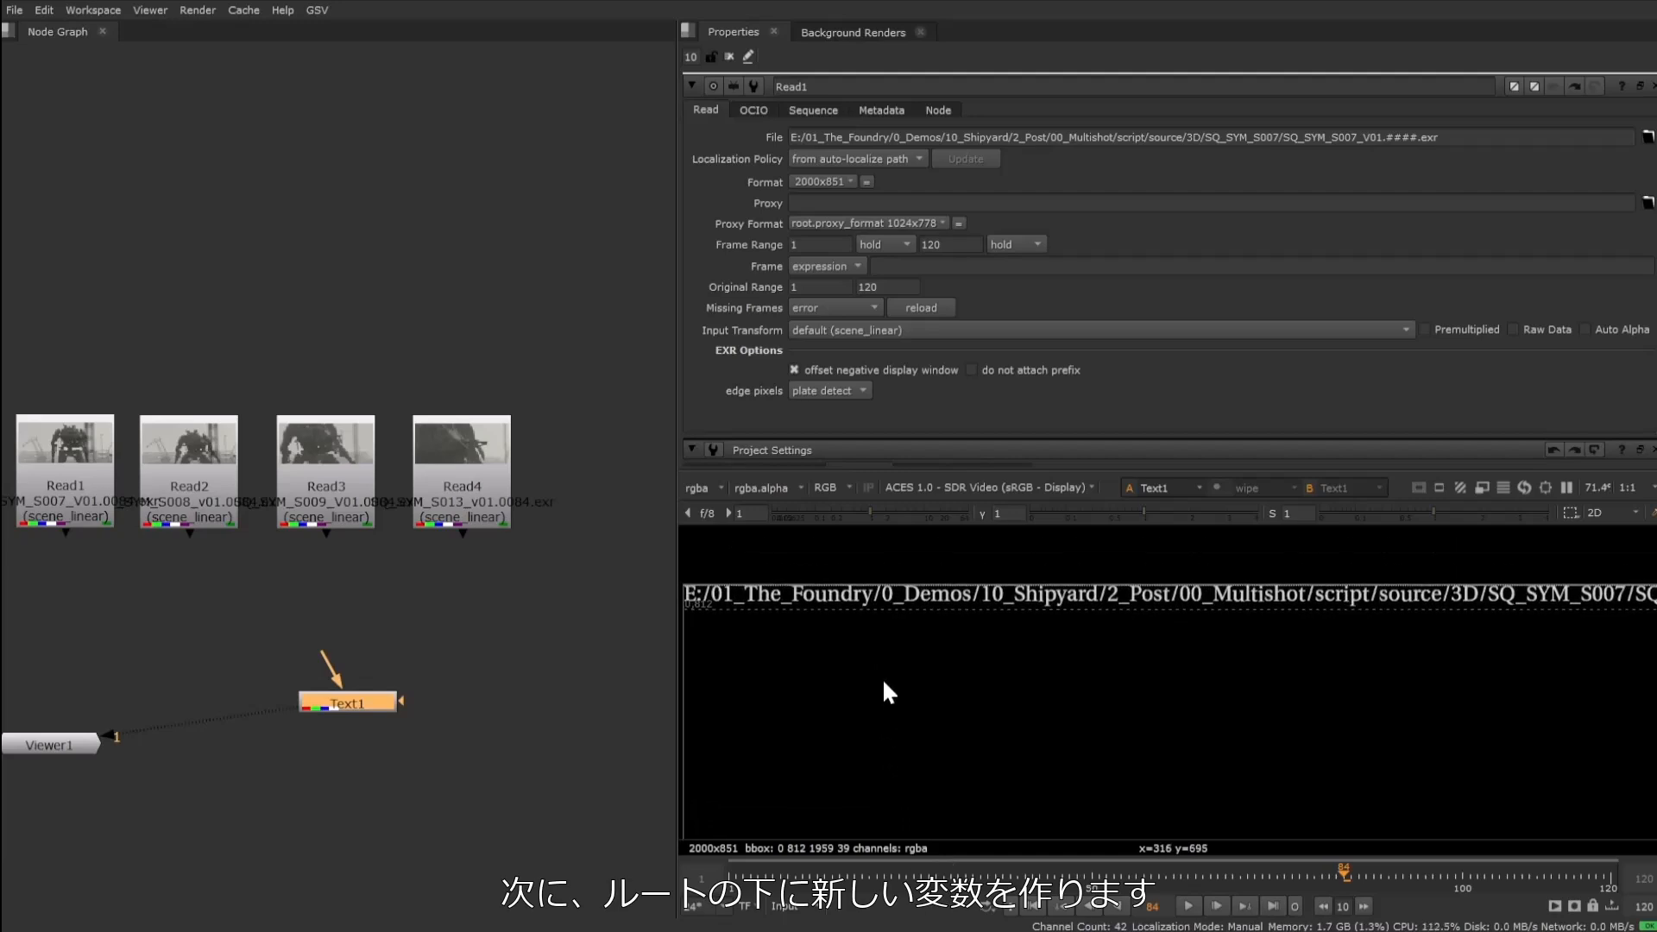
Add a new variable under Root in the project settings and name it cg_read.
{"action": "left_click", "coordinate": [481, 585]}
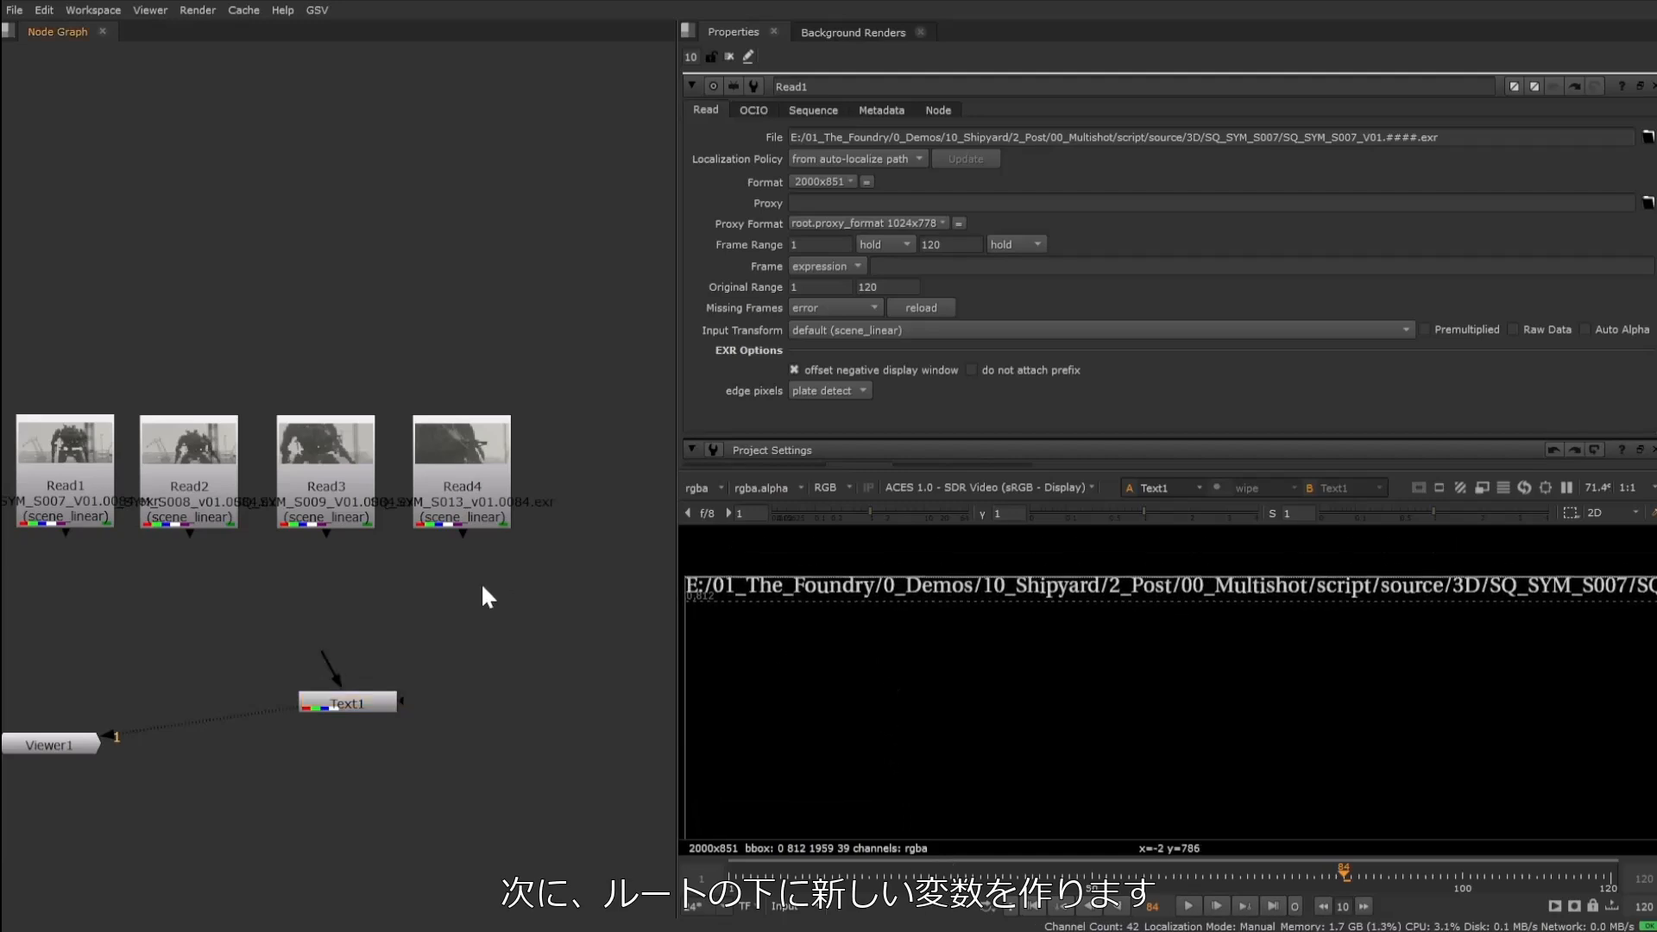
{"action": "key", "text": "s"}
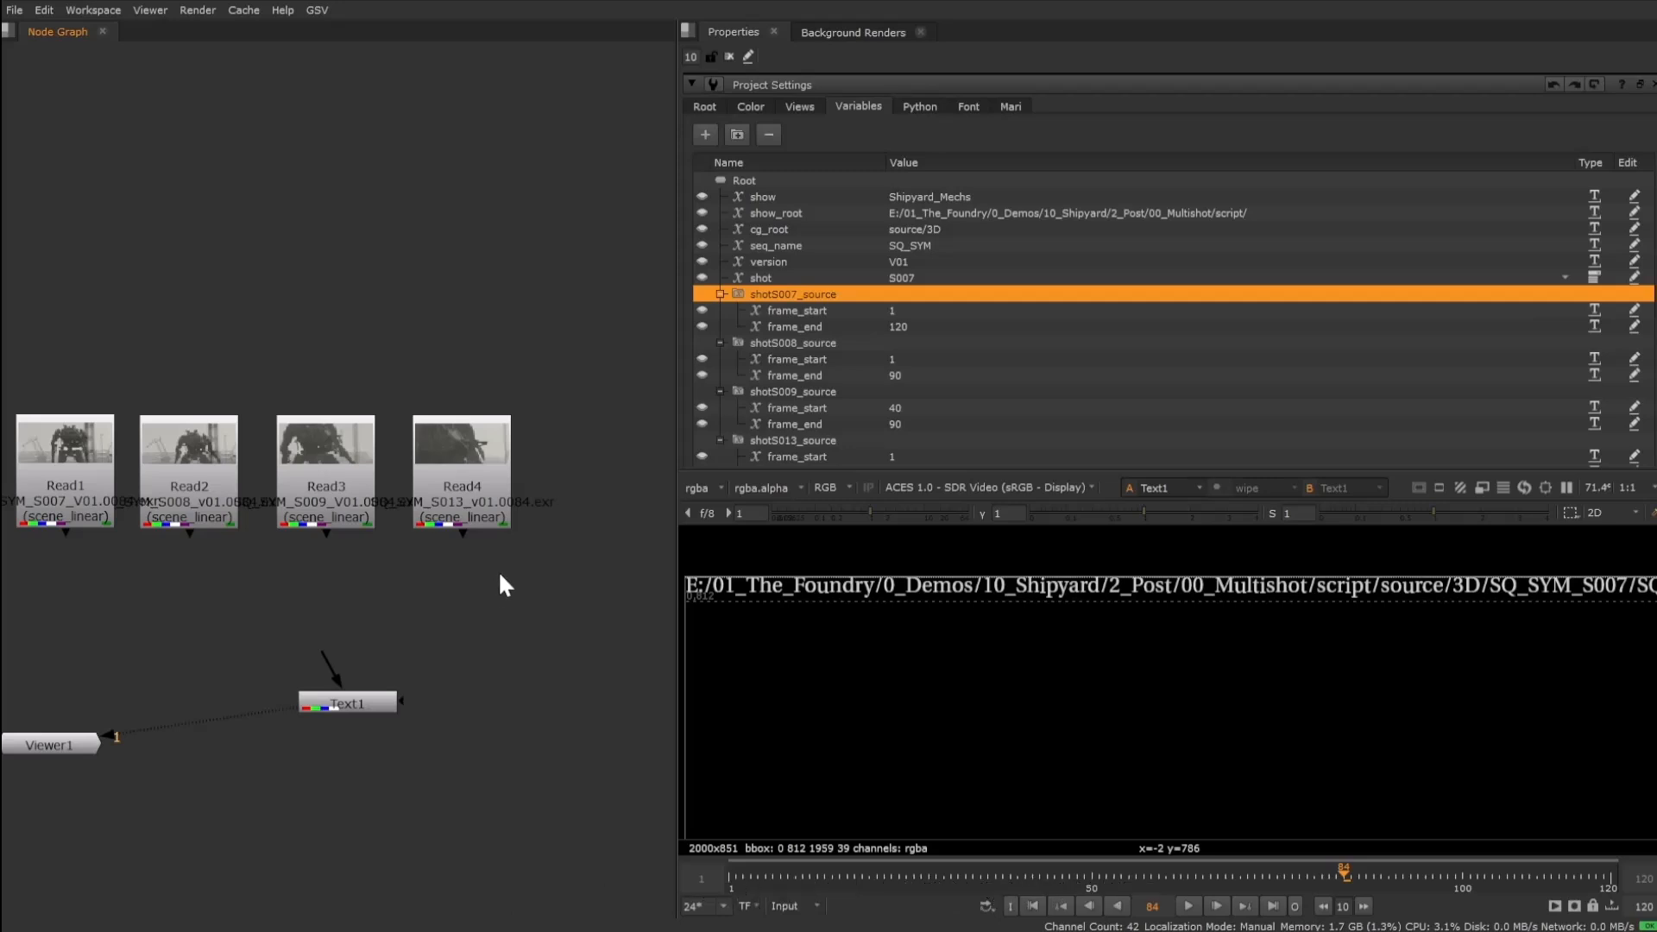
{"action": "left_click", "coordinate": [743, 181]}
{"action": "left_click", "coordinate": [703, 132]}
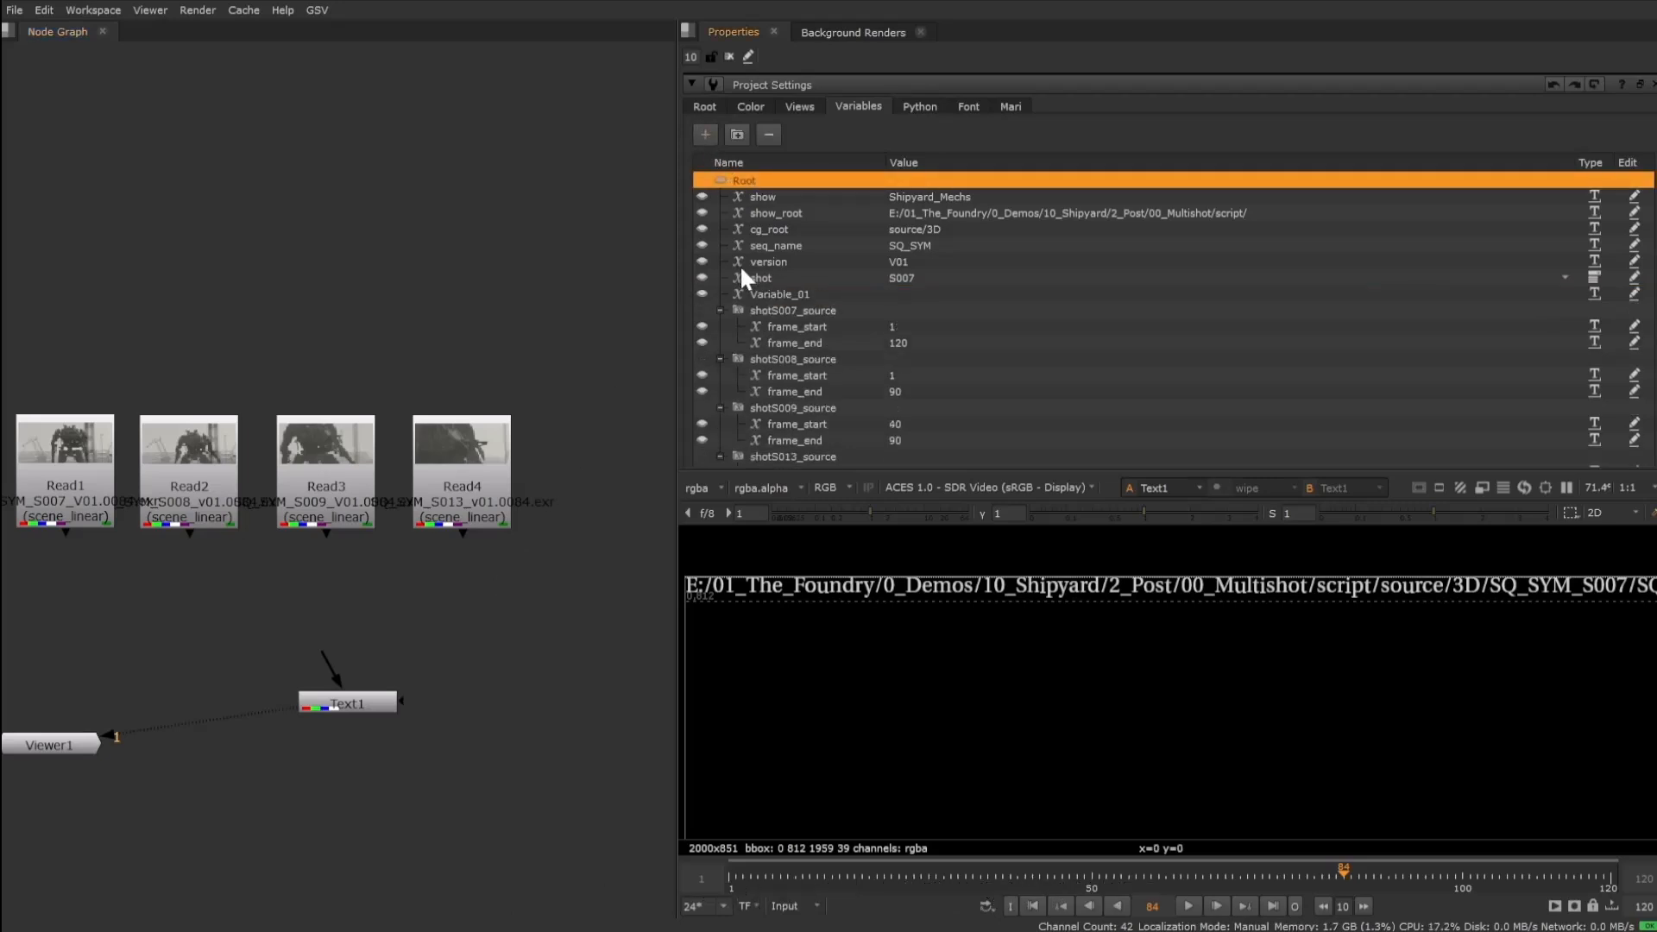
{"action": "double_click", "coordinate": [779, 288]}
{"action": "type", "text": "cg_read"}
{"action": "key", "text": "Return"}
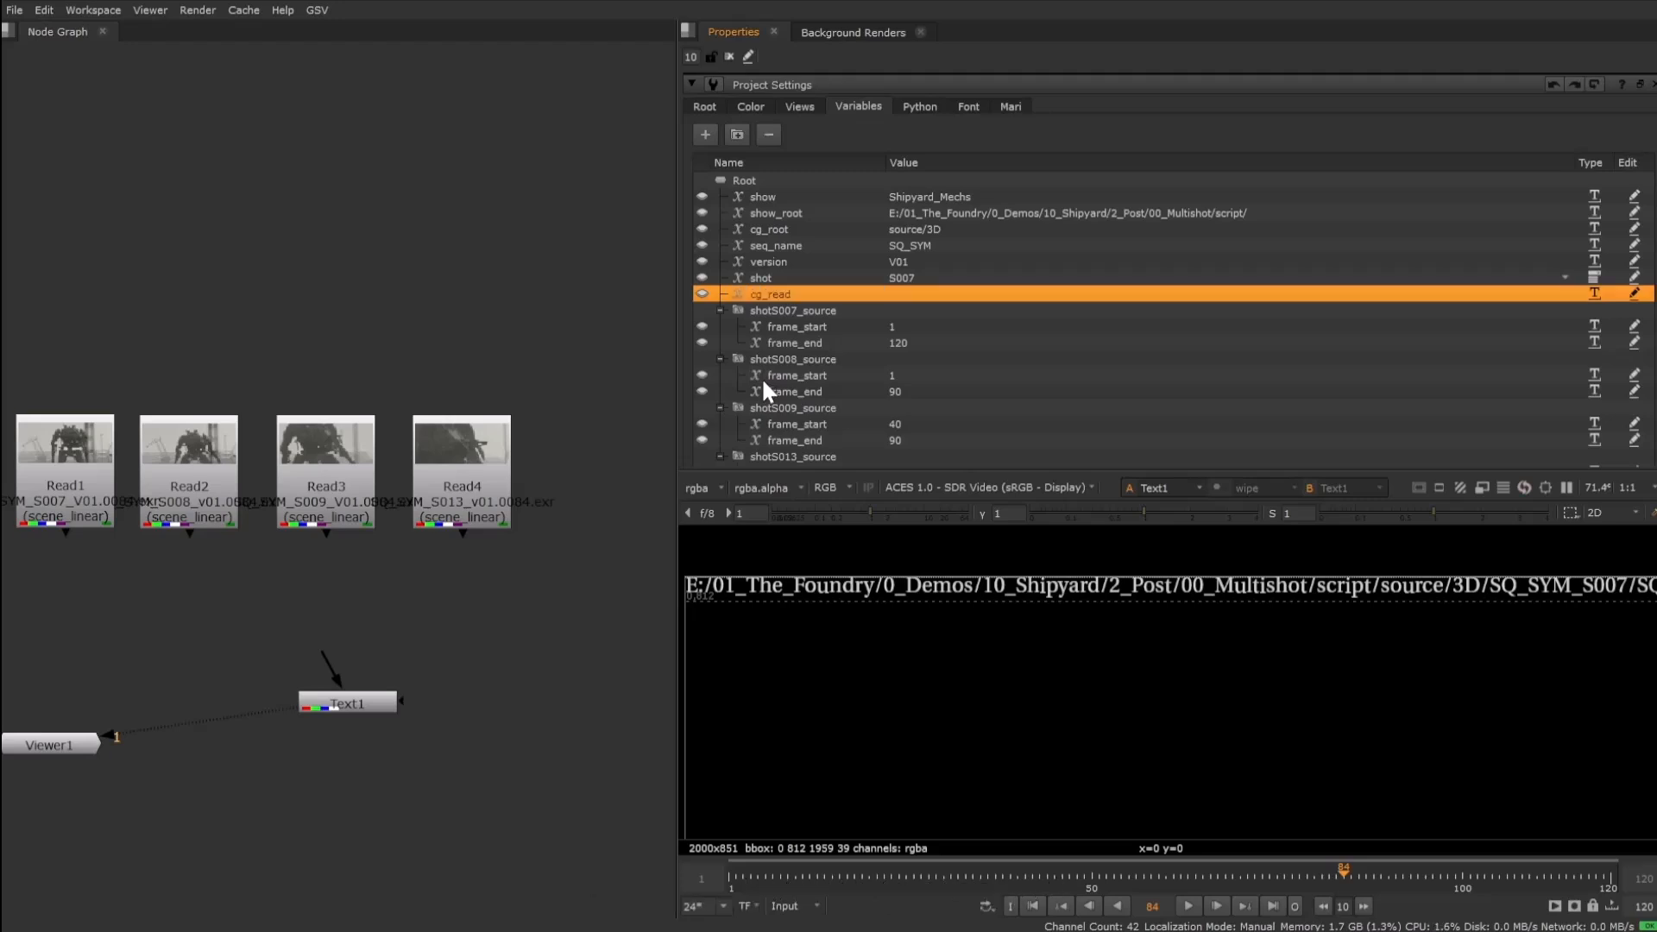
Add a second line to Text1's message that references the new variable as %{cg_read}.
{"action": "double_click", "coordinate": [341, 701]}
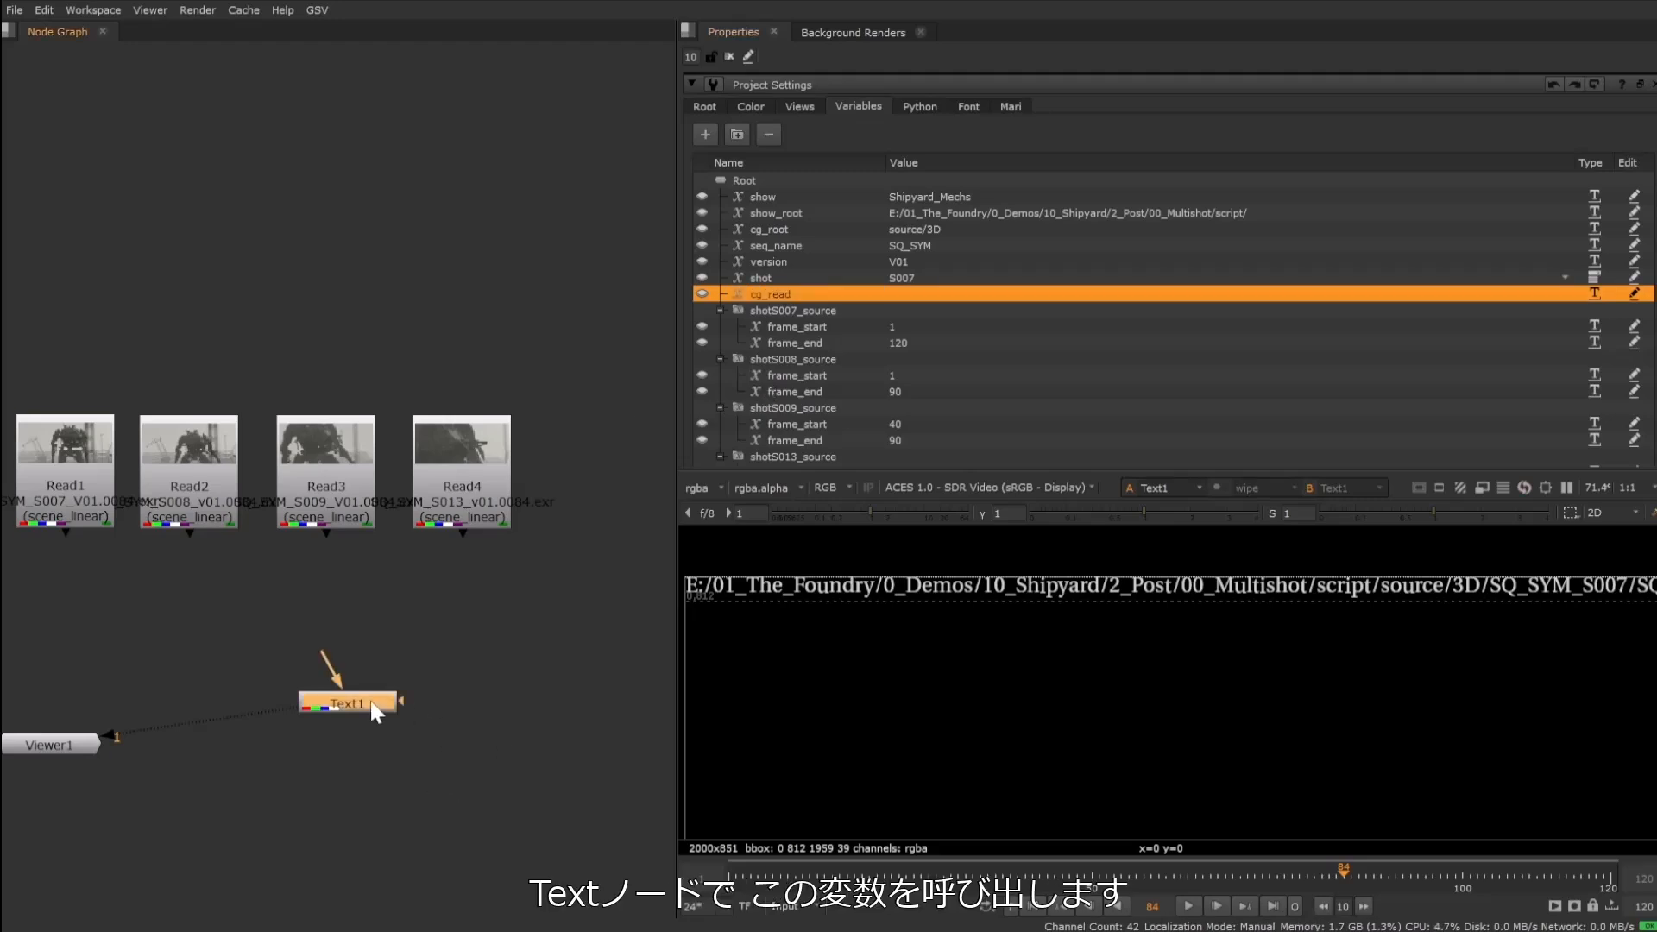
{"action": "key", "text": "Return"}
{"action": "type", "text": "%{cg_read"}
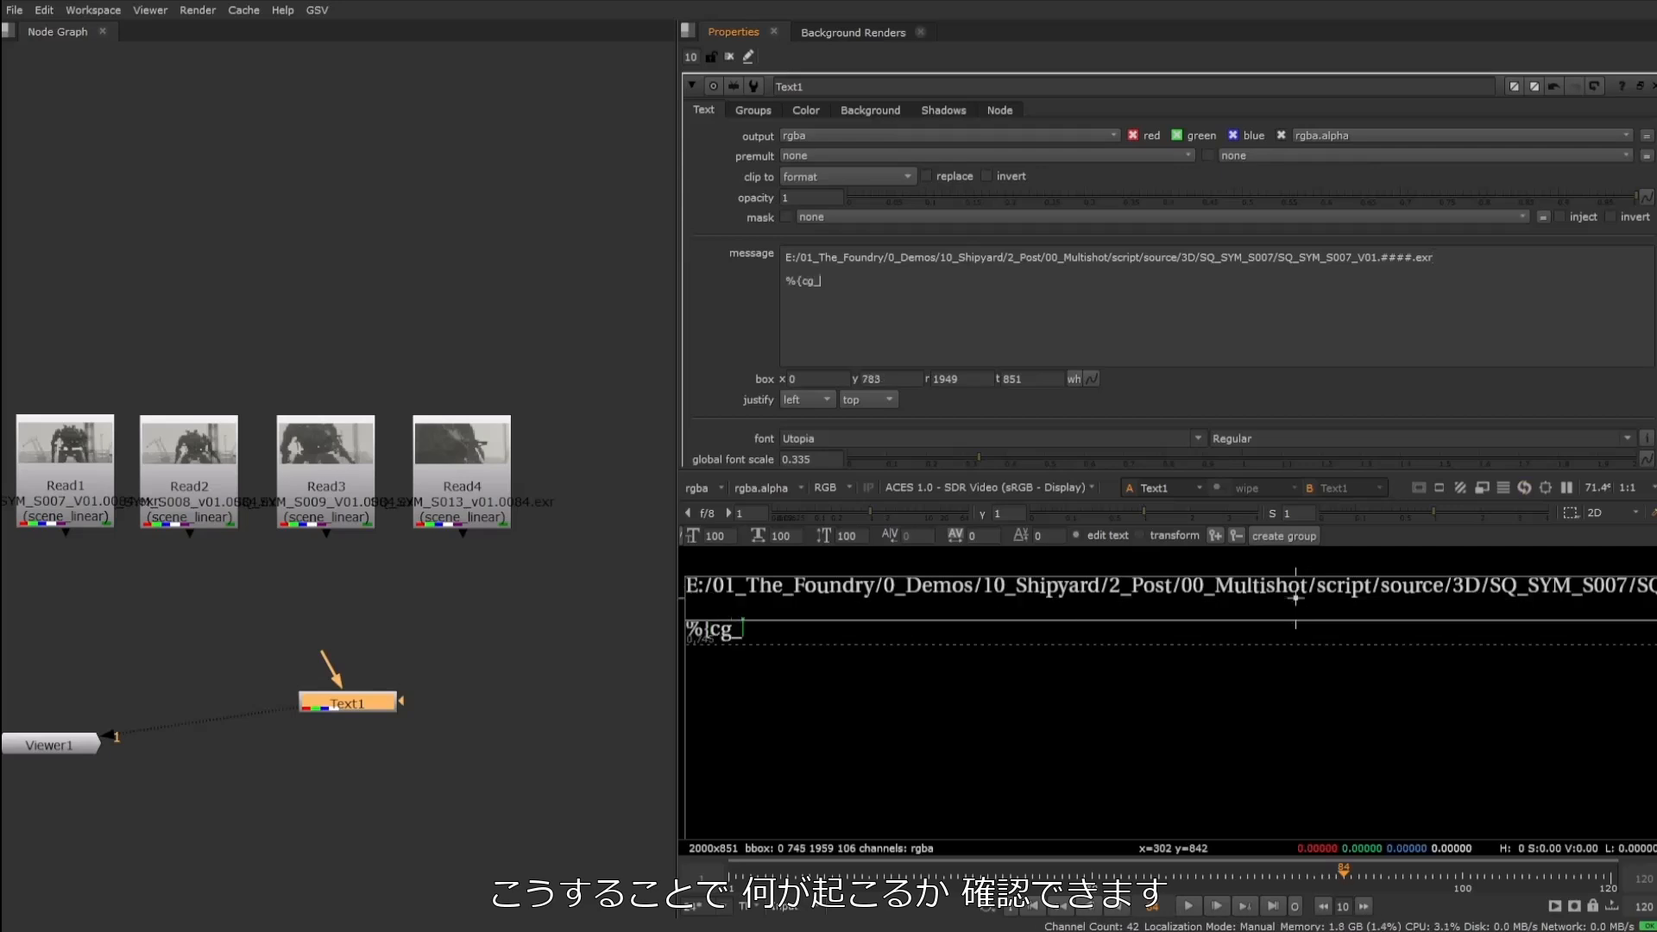
Set the value of the cg_read variable to %show_root and bring the end of the rendered paths into view.
{"action": "left_click", "coordinate": [918, 295]}
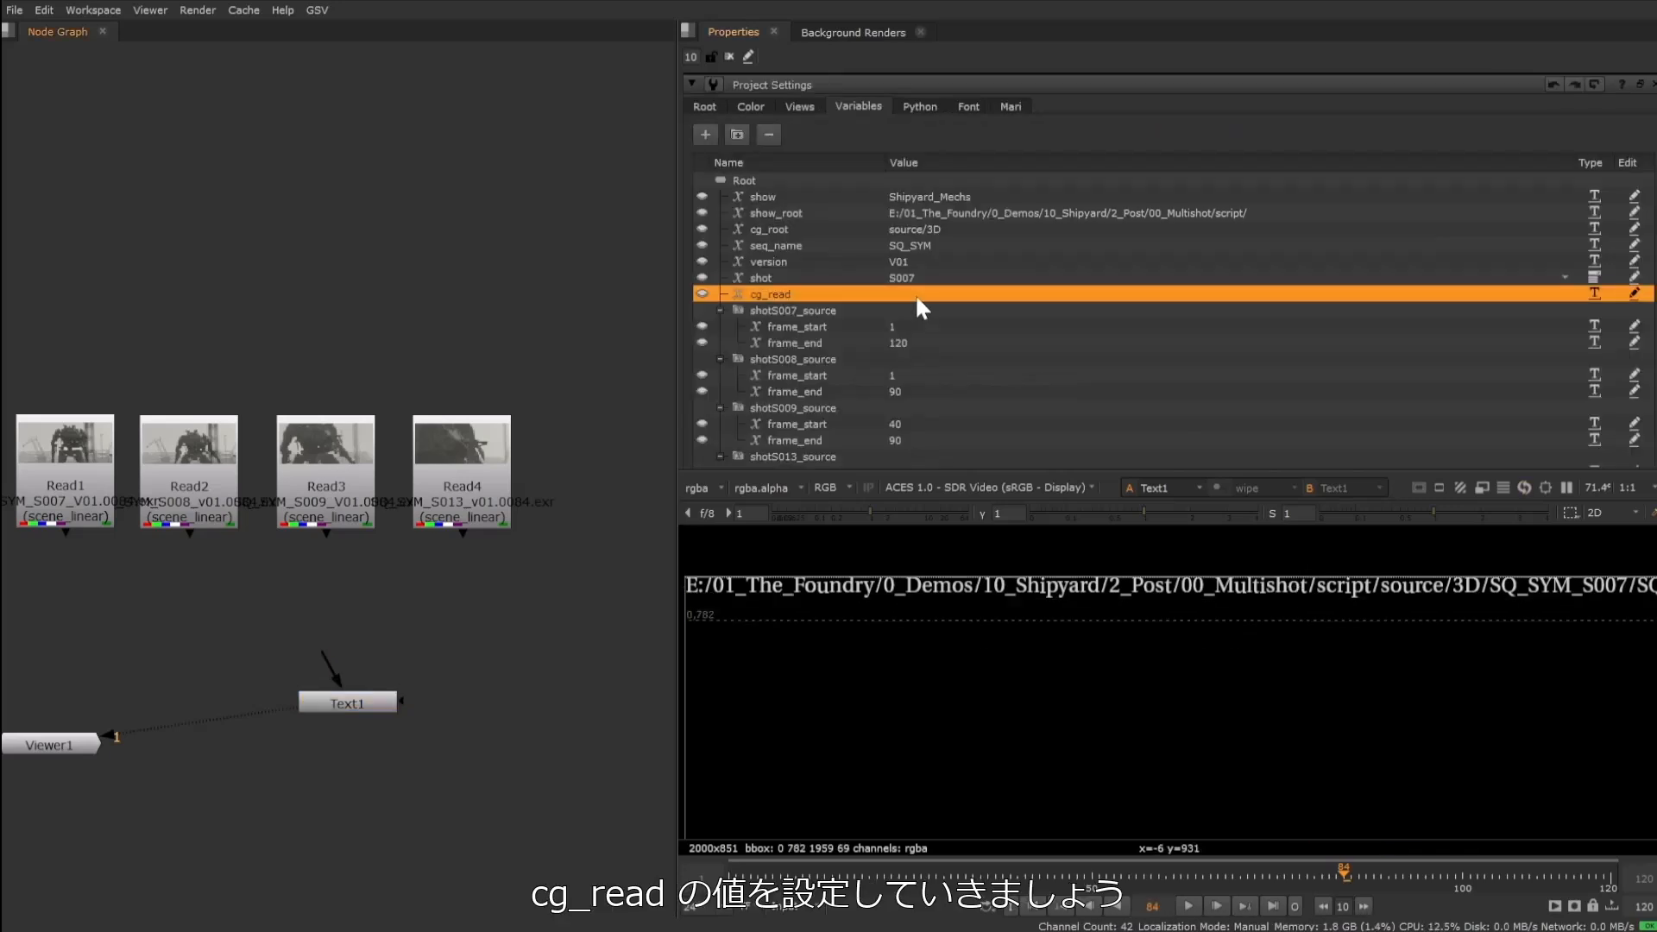
{"action": "double_click", "coordinate": [918, 295]}
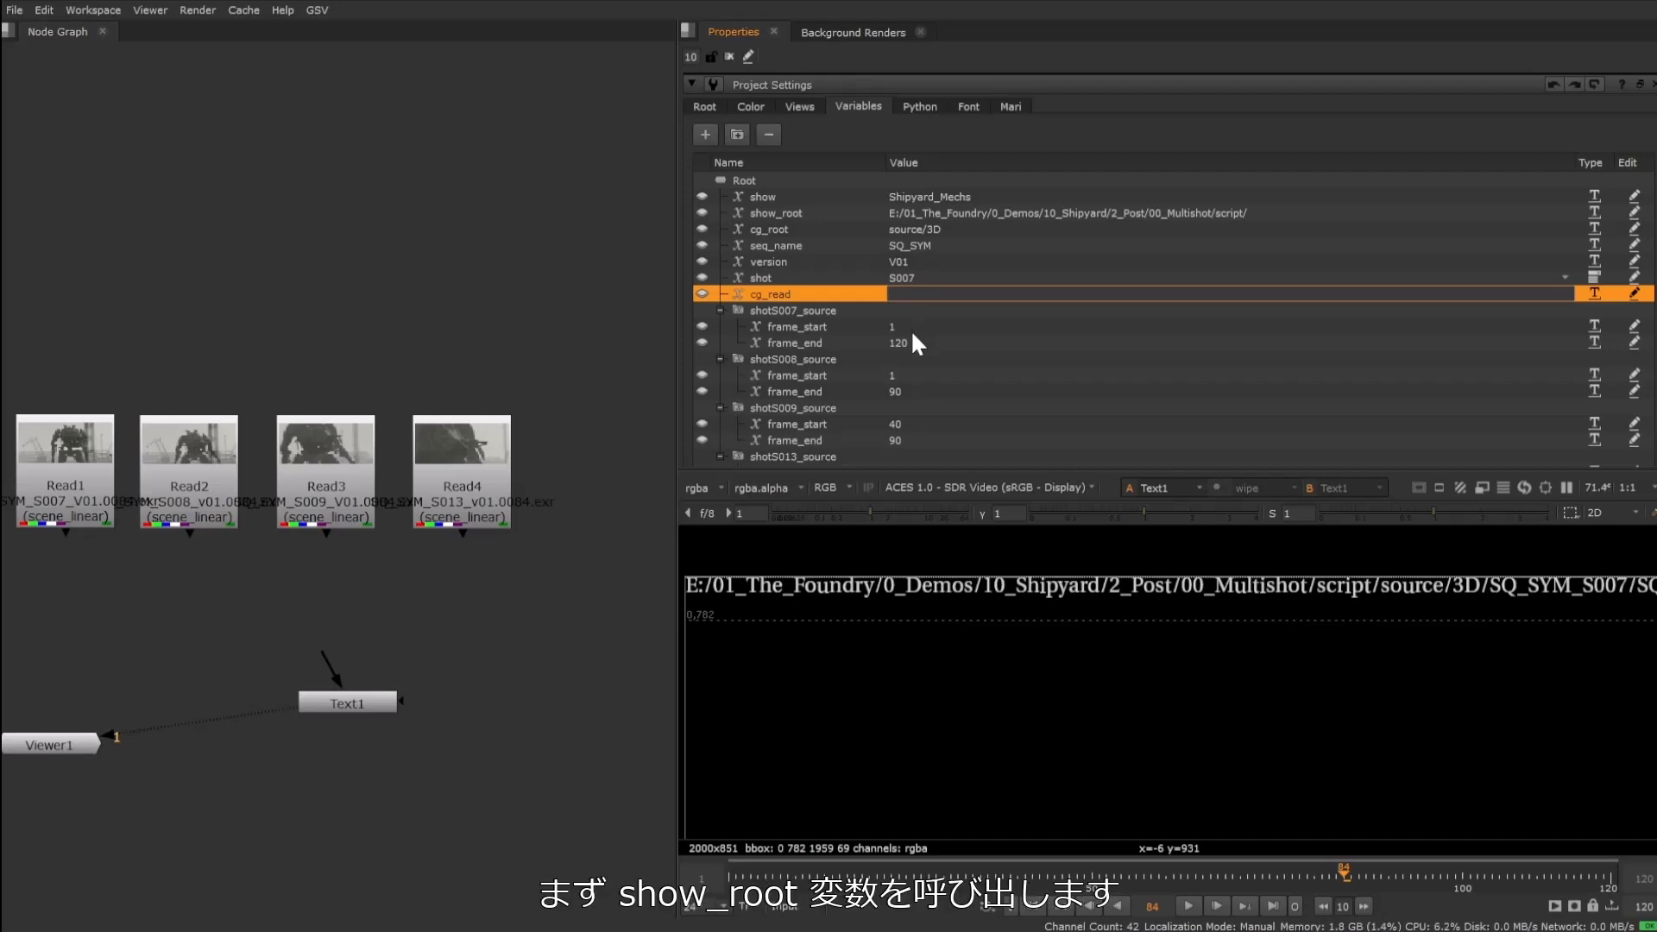
{"action": "type", "text": "%show_root"}
{"action": "key", "text": "Return"}
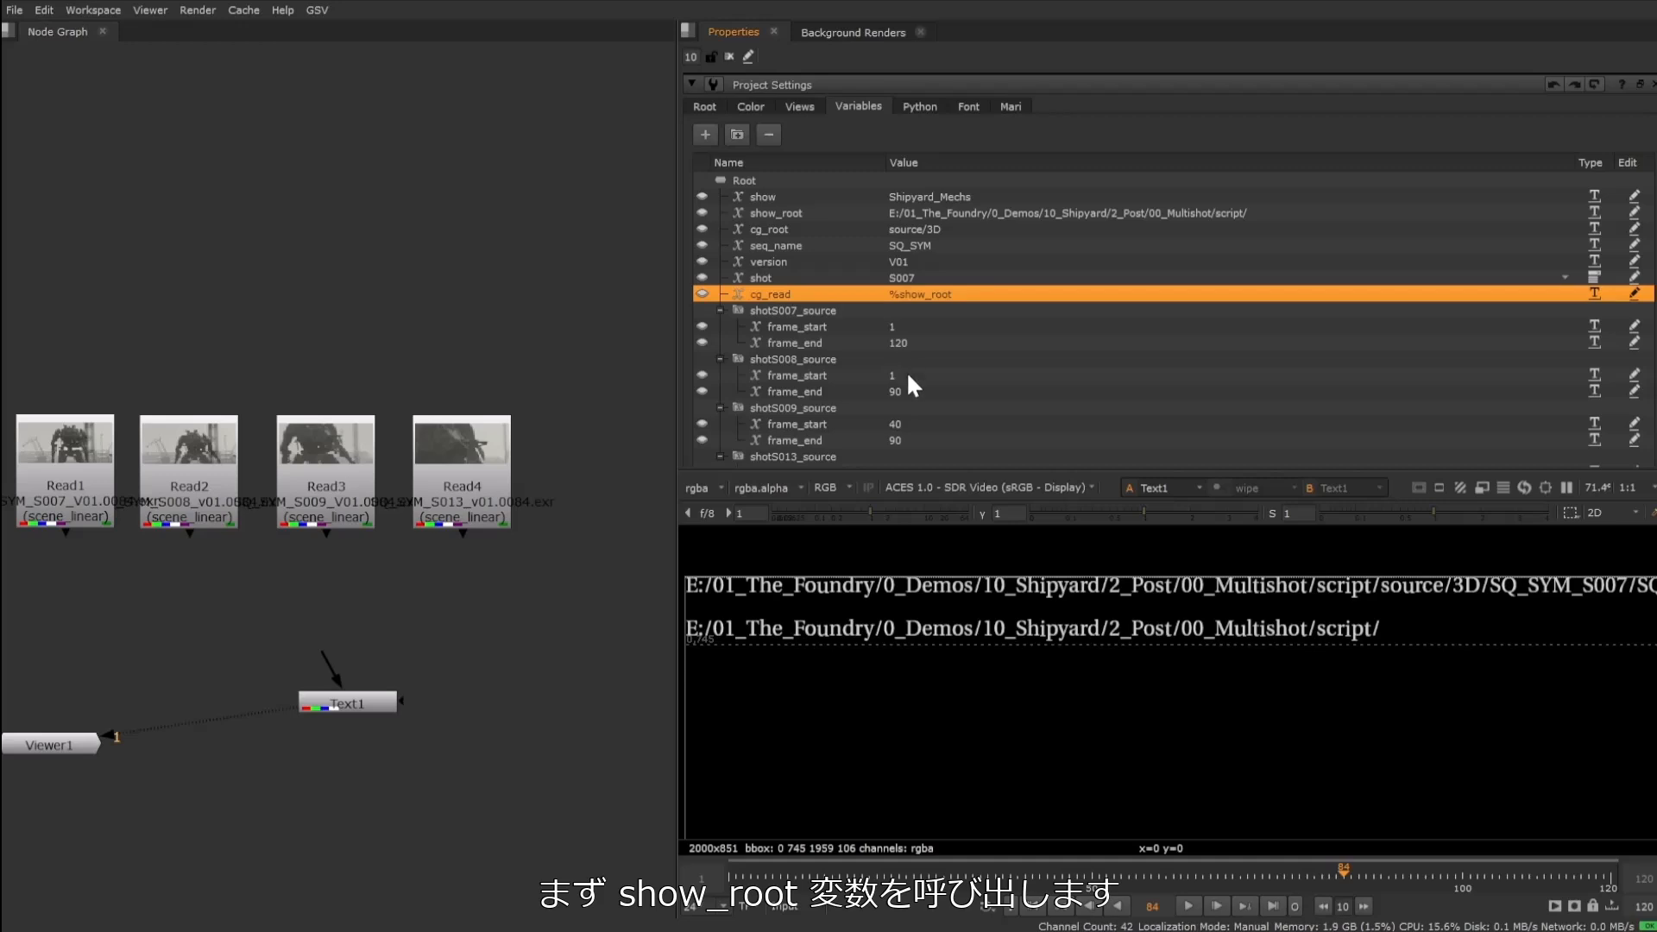
{"action": "middle_click_drag", "start_coordinate": [1512, 759], "coordinate": [1080, 766]}
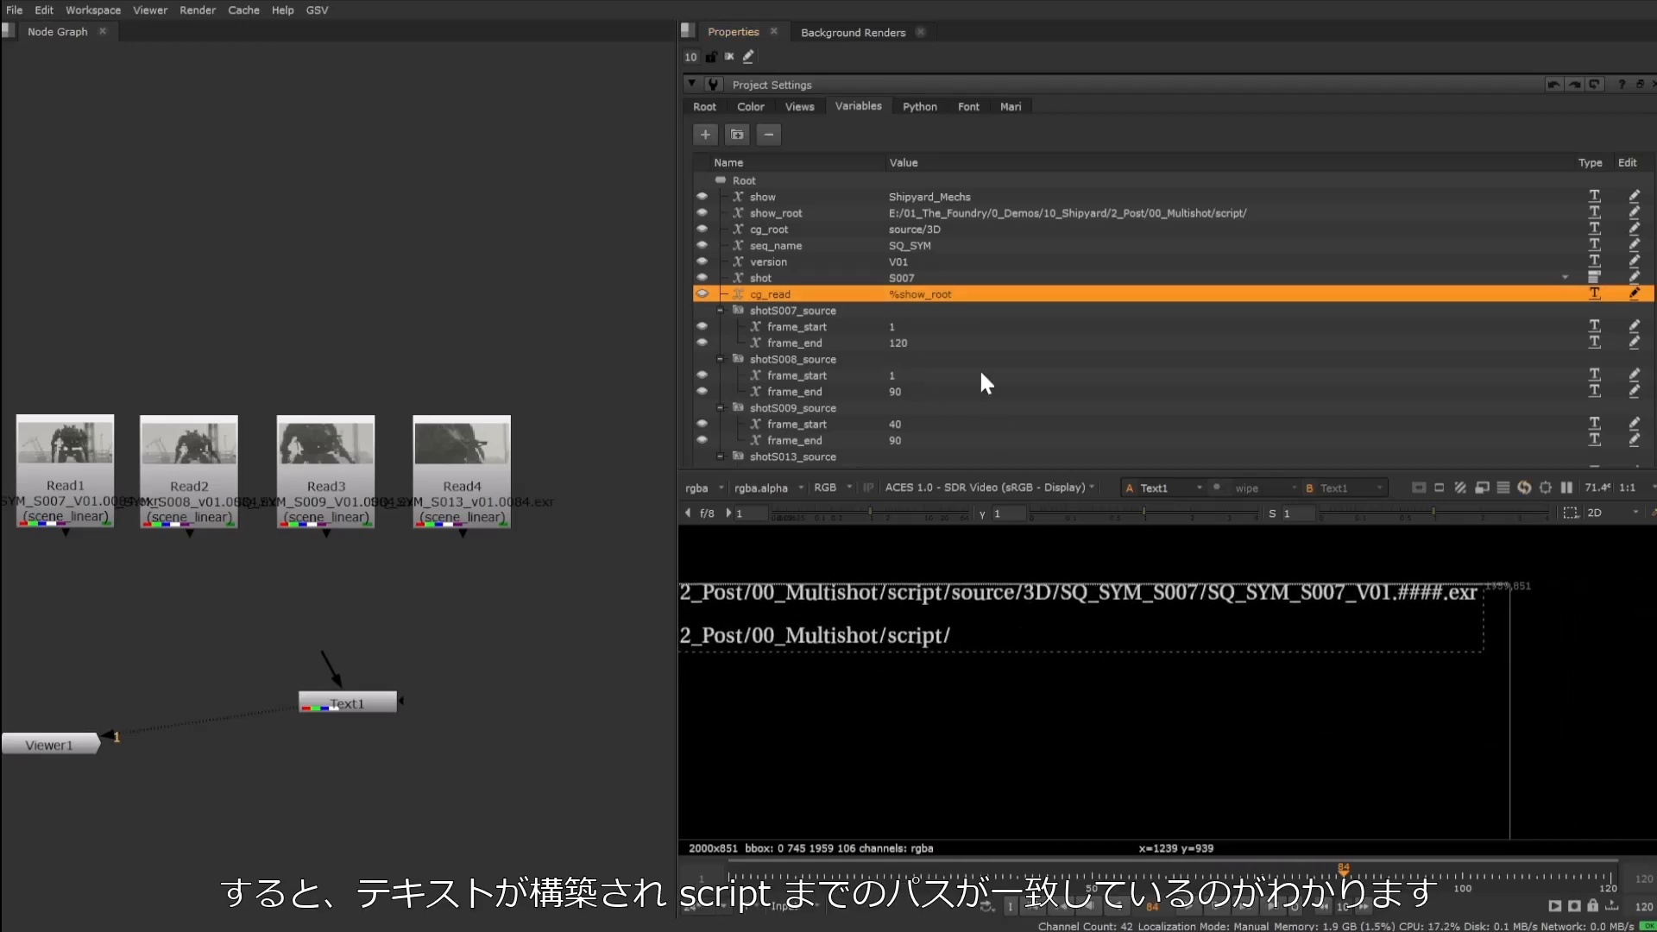
Append %cg_root to the value of the cg_read variable.
{"action": "double_click", "coordinate": [994, 293]}
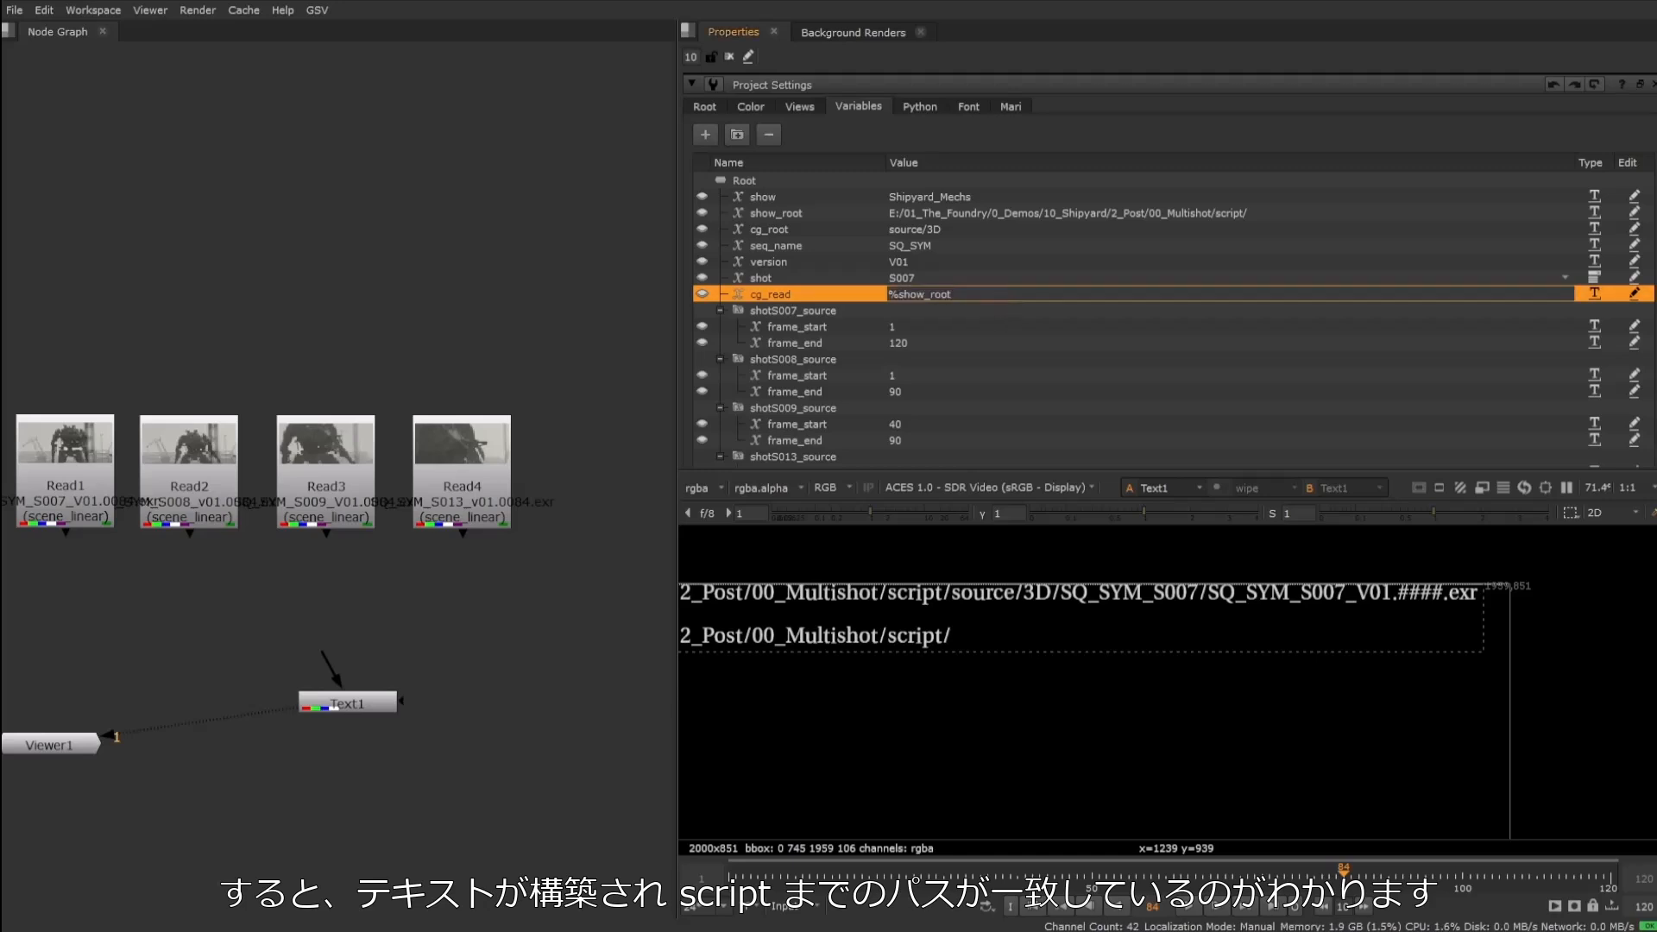
{"action": "type", "text": "%"}
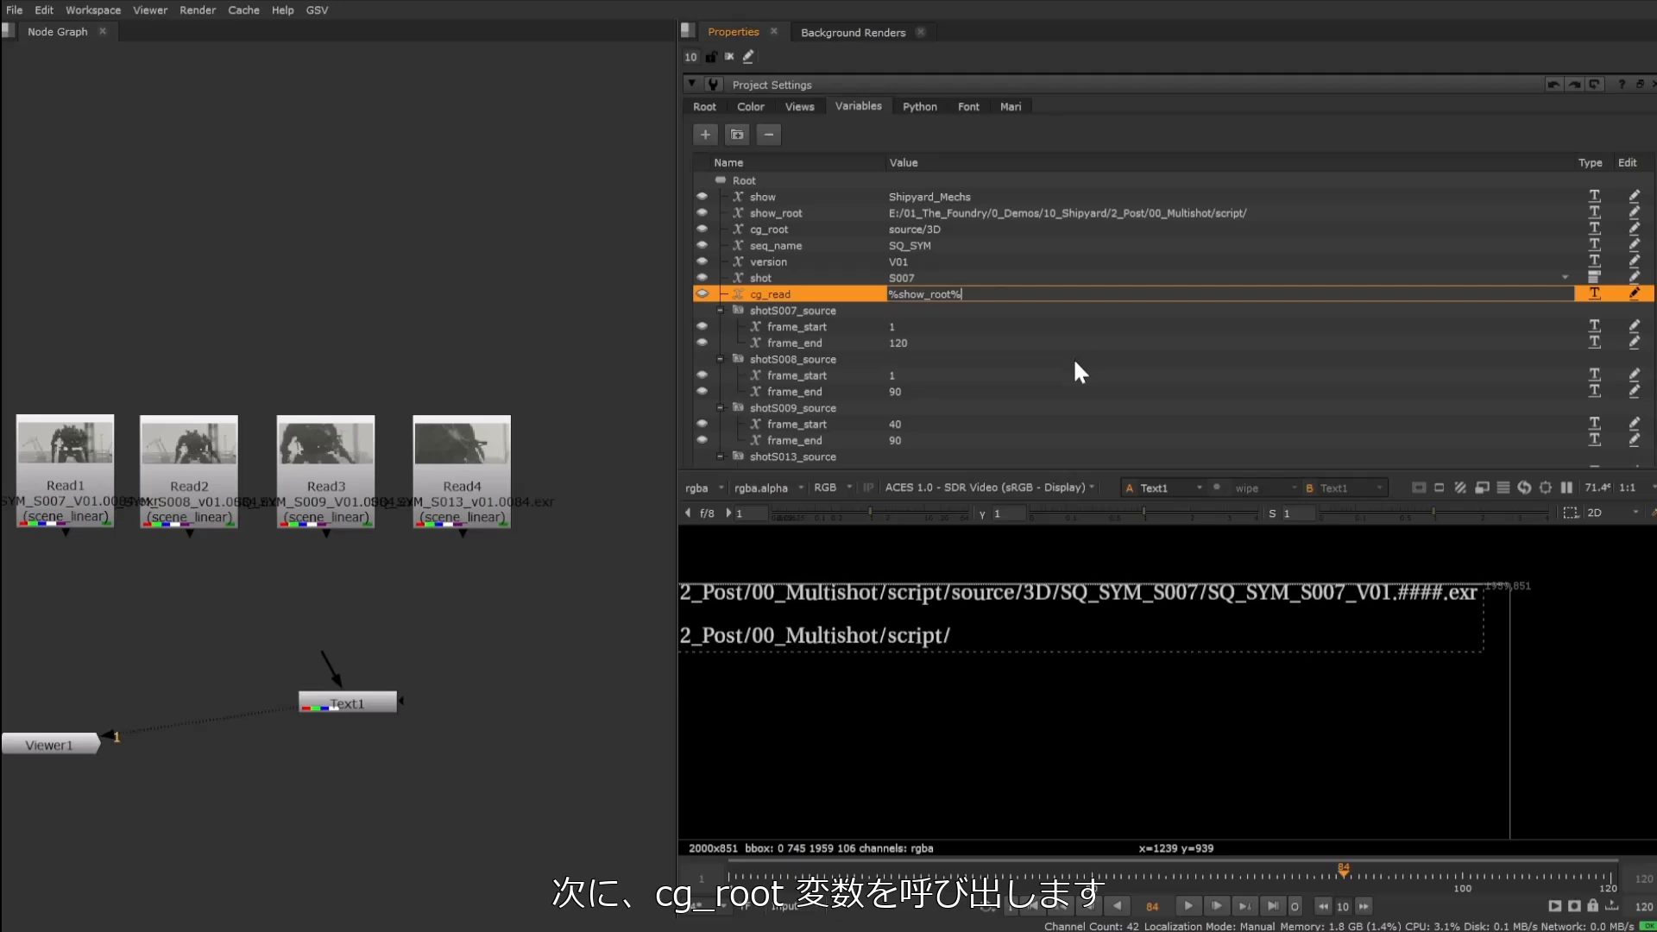
{"action": "type", "text": "cg_root"}
{"action": "key", "text": "Return"}
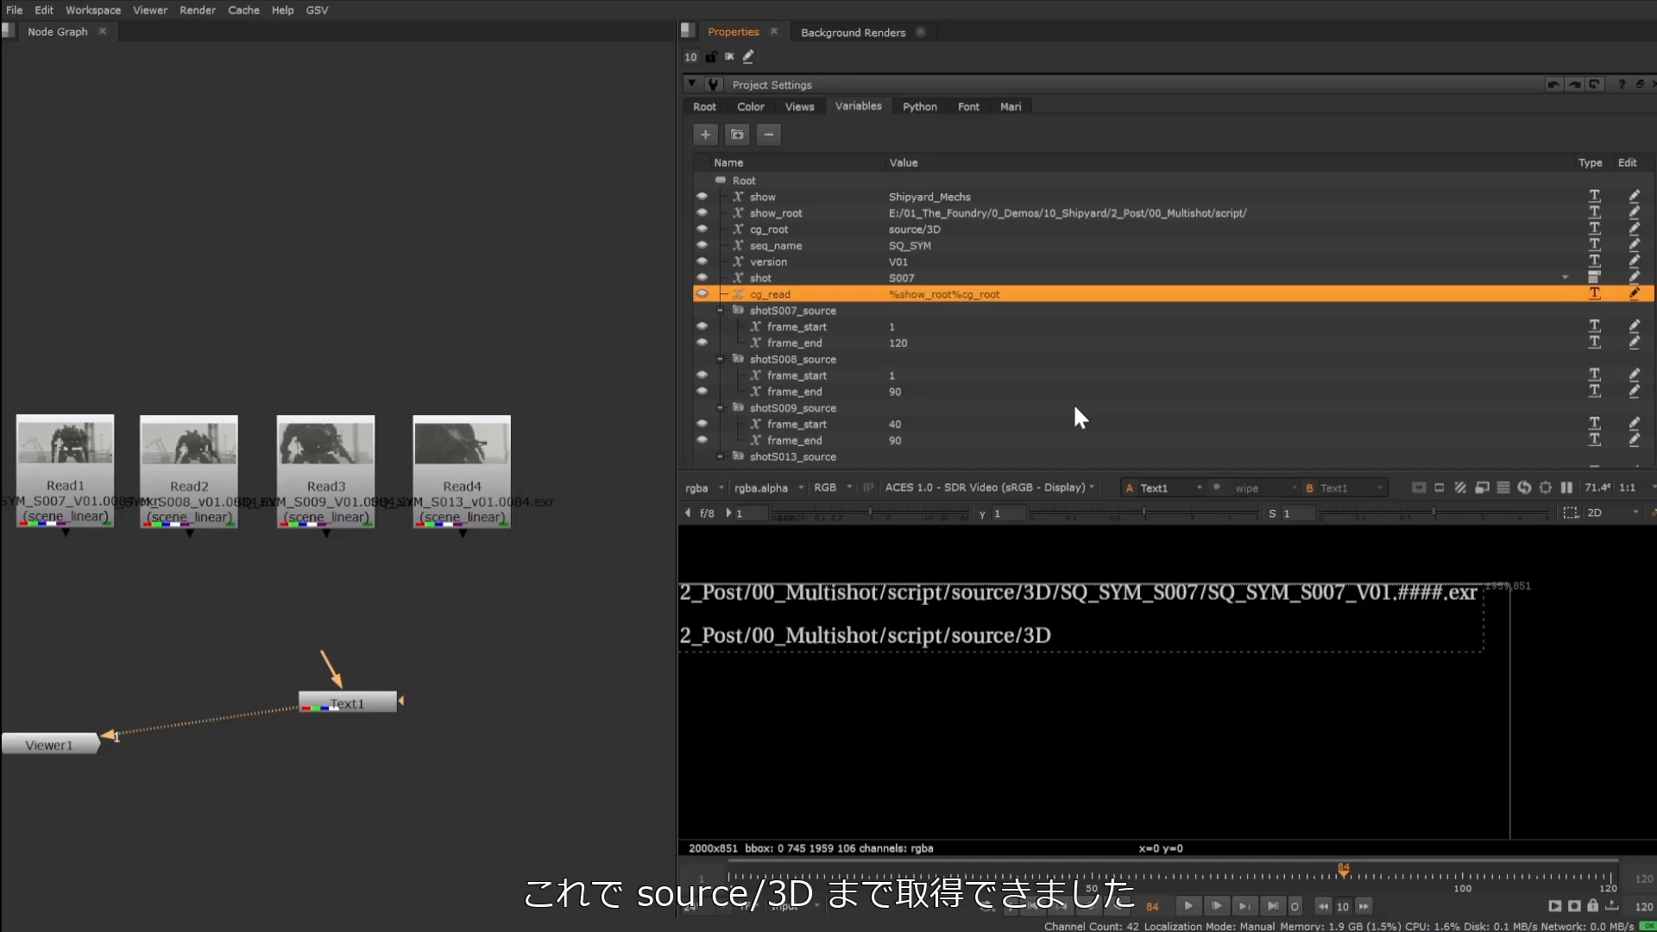
Extend cg_read with the shot folder by appending /%{seq_name}_%shot to its value.
{"action": "double_click", "coordinate": [1057, 288]}
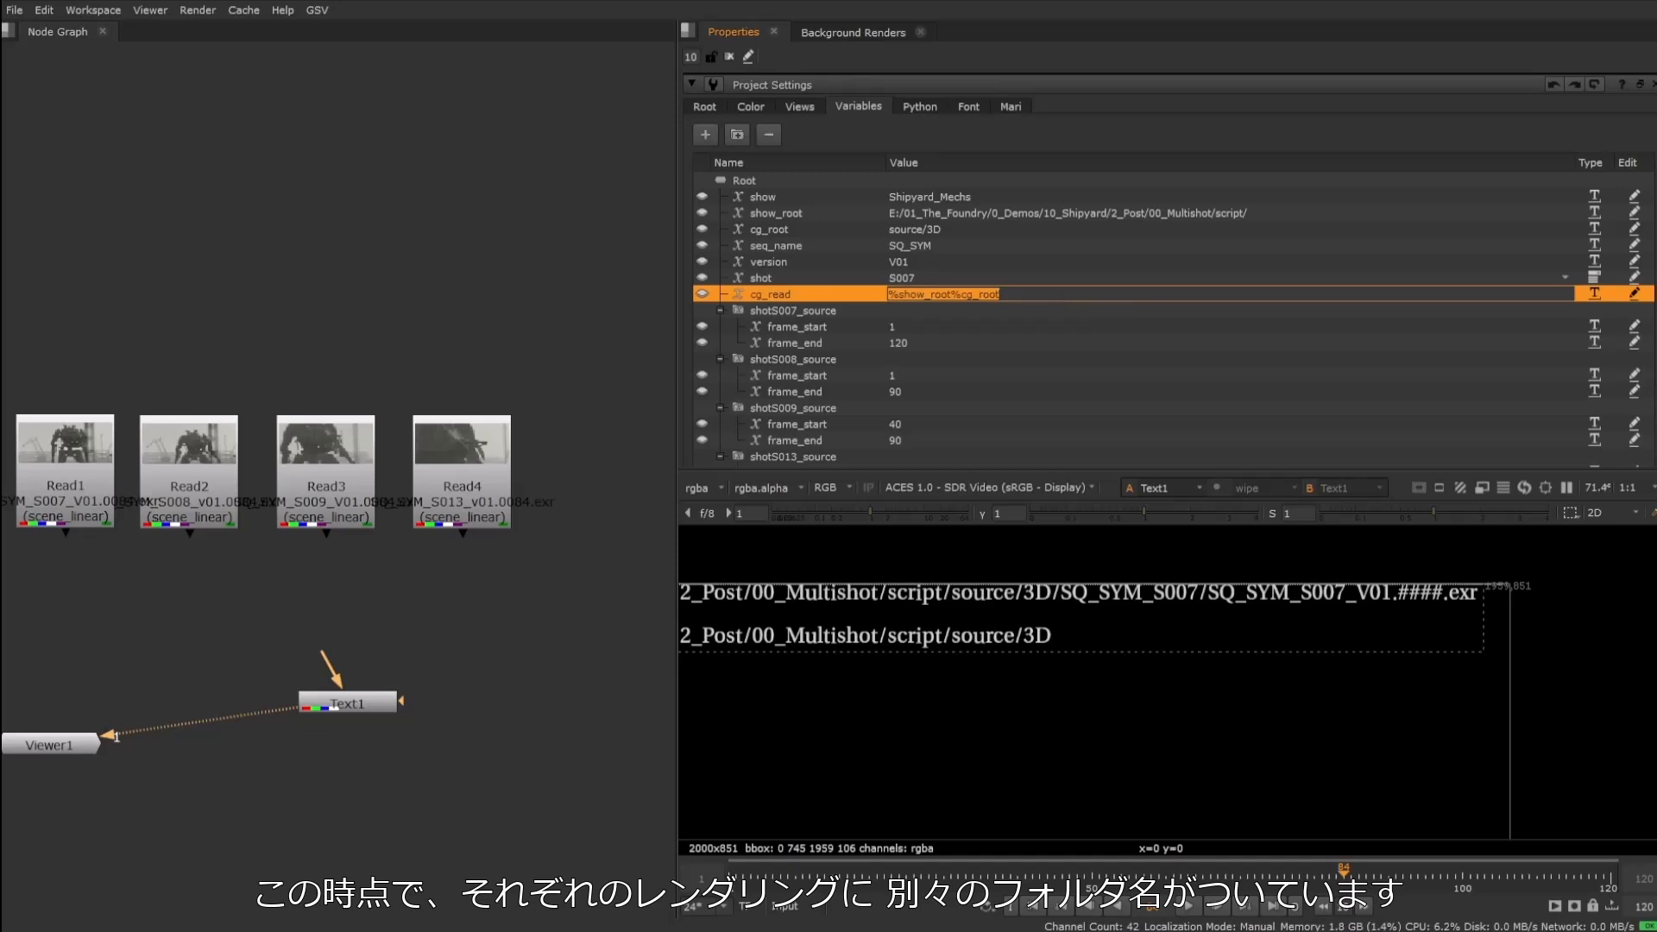
{"action": "left_click", "coordinate": [1058, 291]}
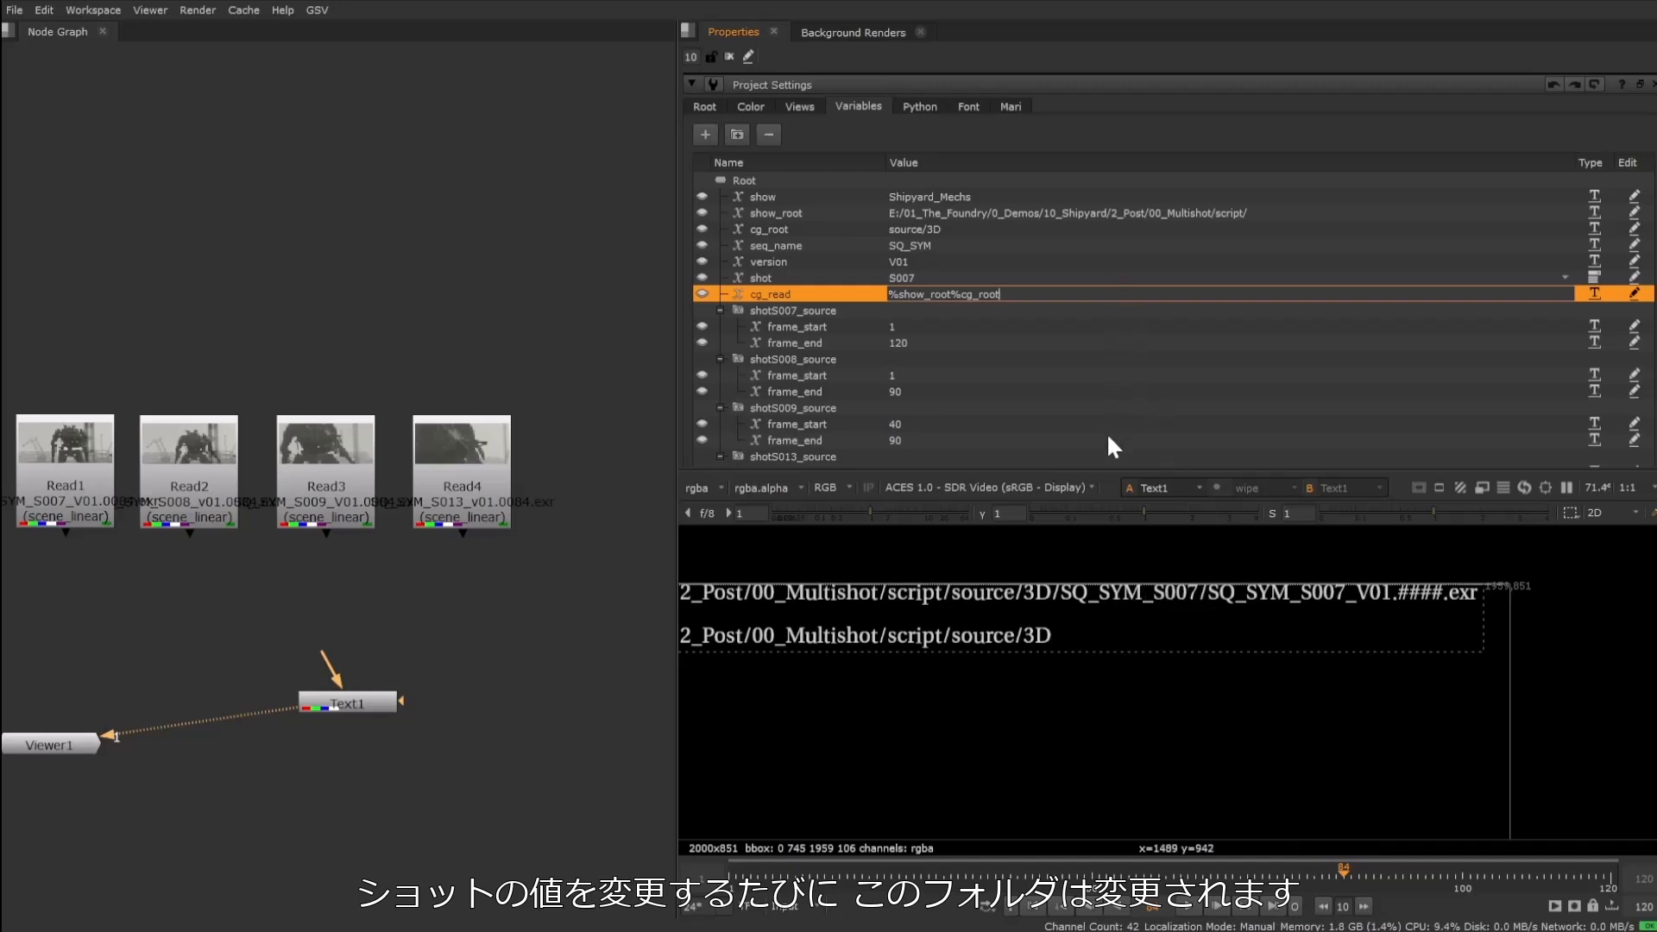
{"action": "type", "text": "/"}
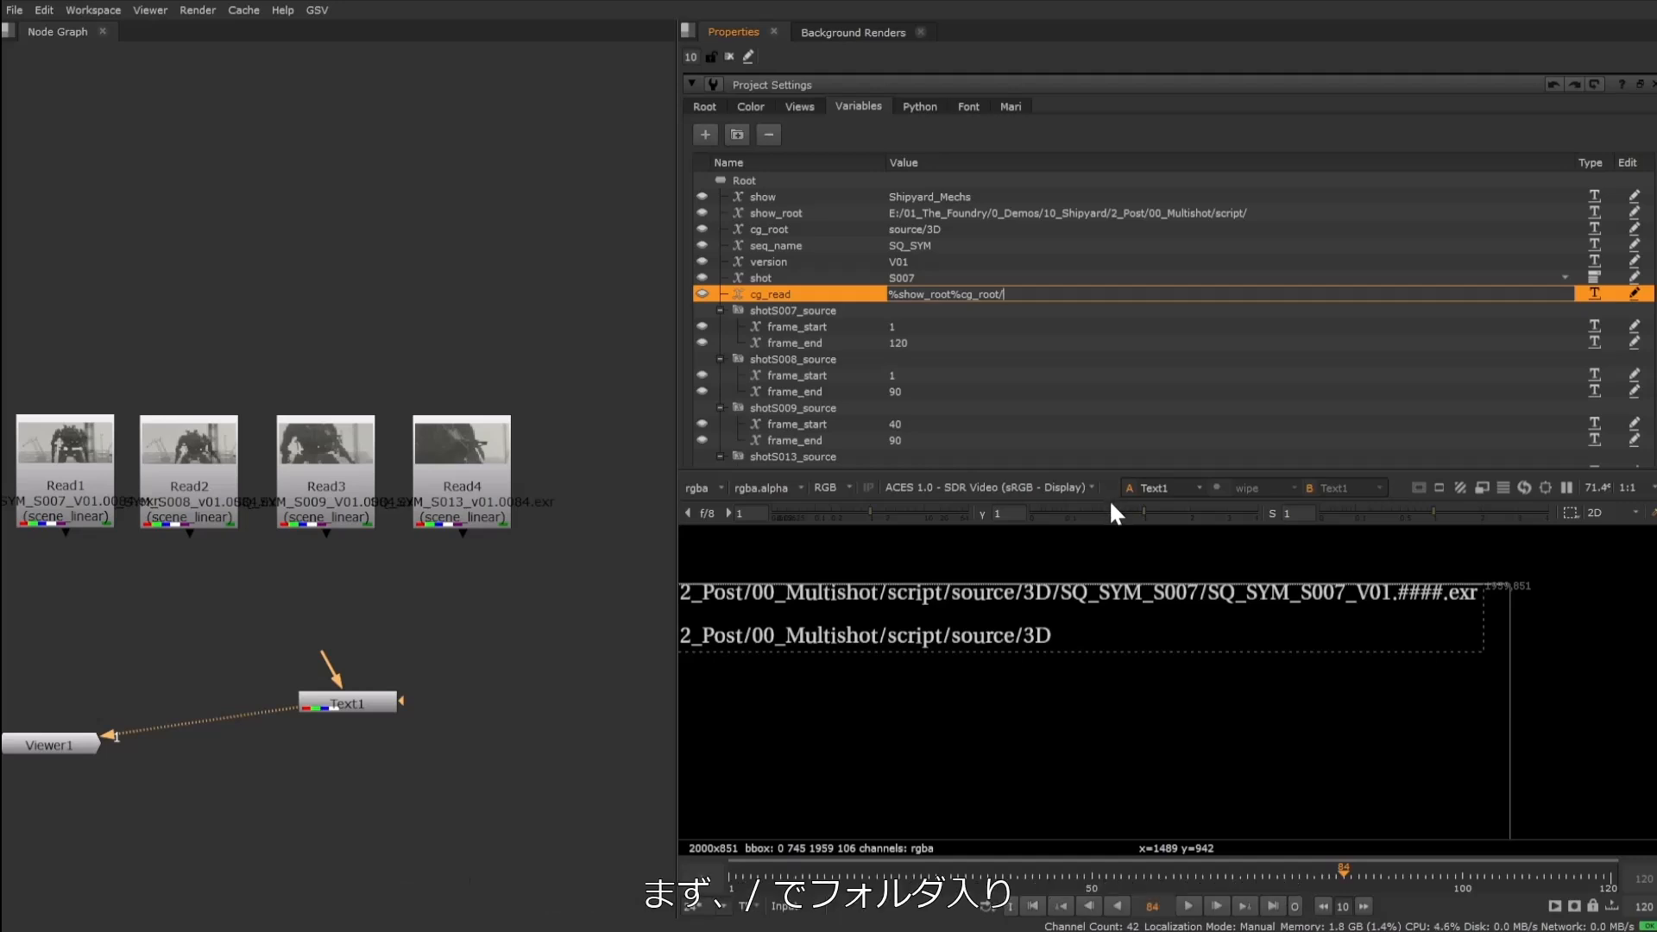
{"action": "type", "text": "%seq_name}"}
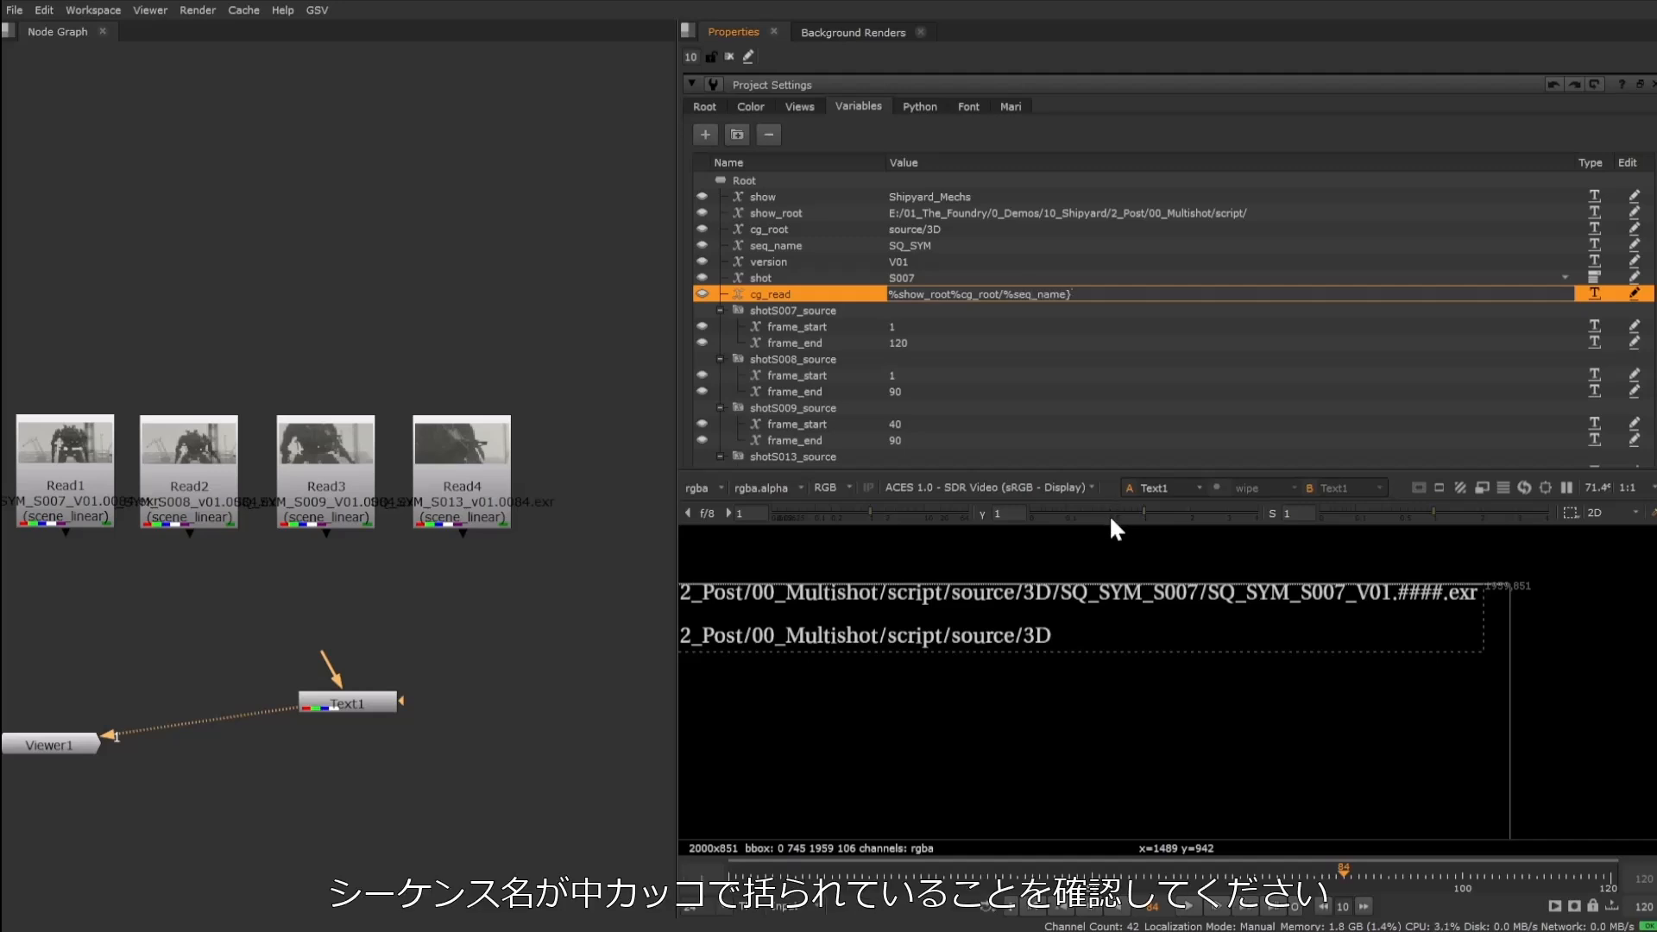
{"action": "type", "text": "{"}
{"action": "type", "text": "_"}
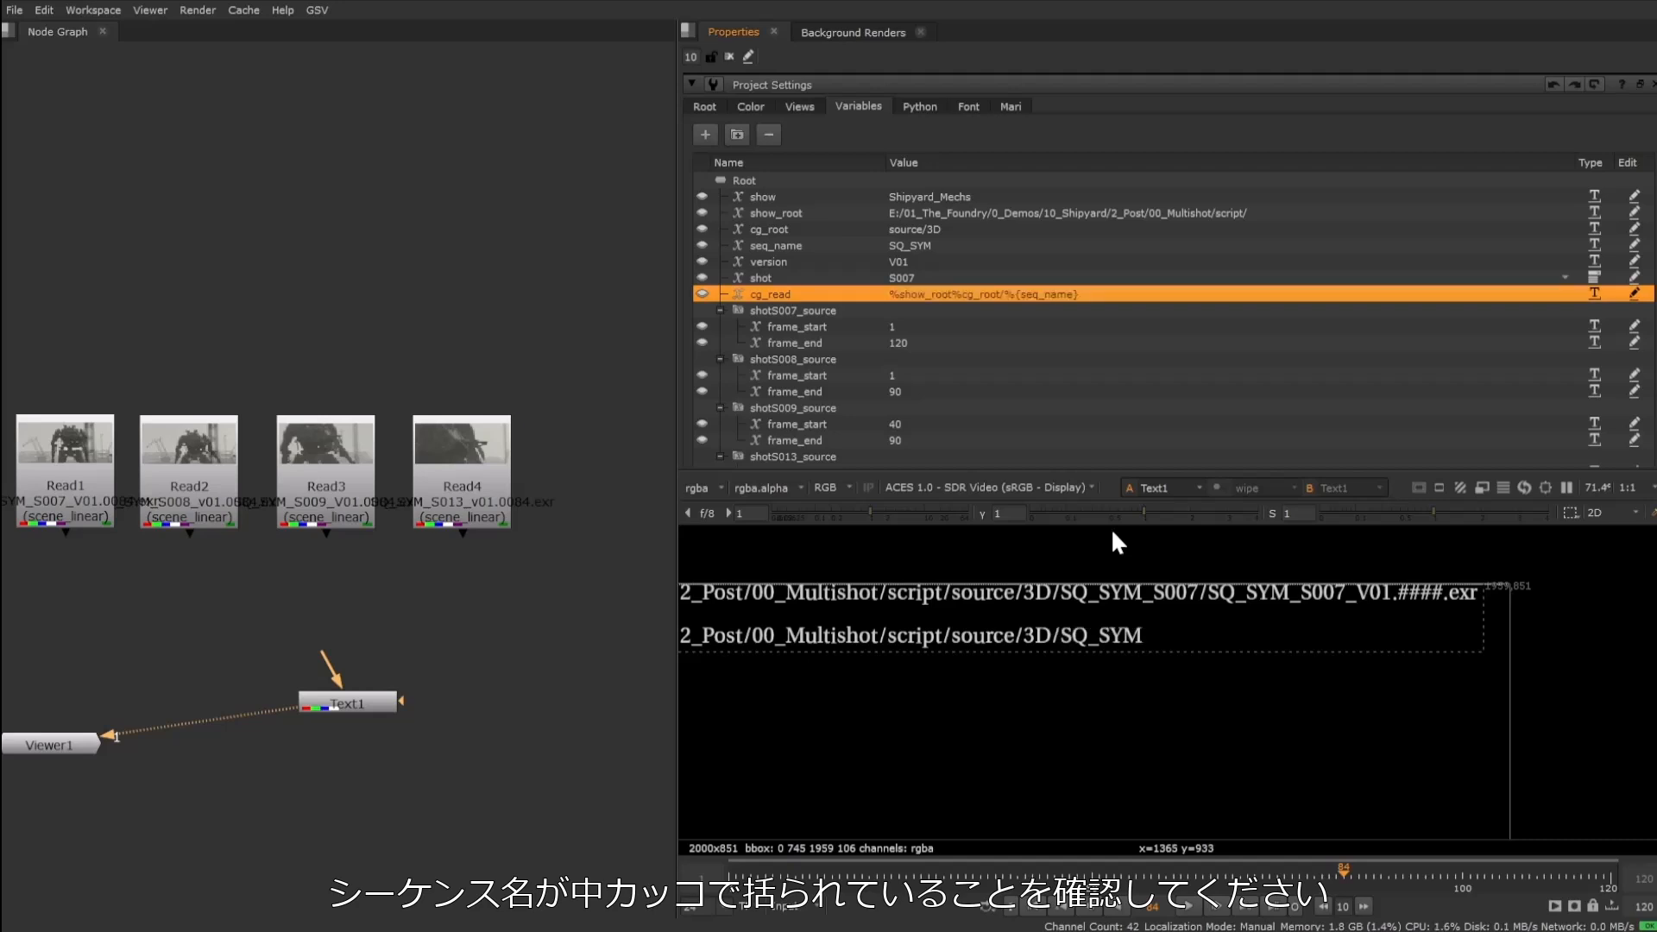
{"action": "type", "text": "%shot"}
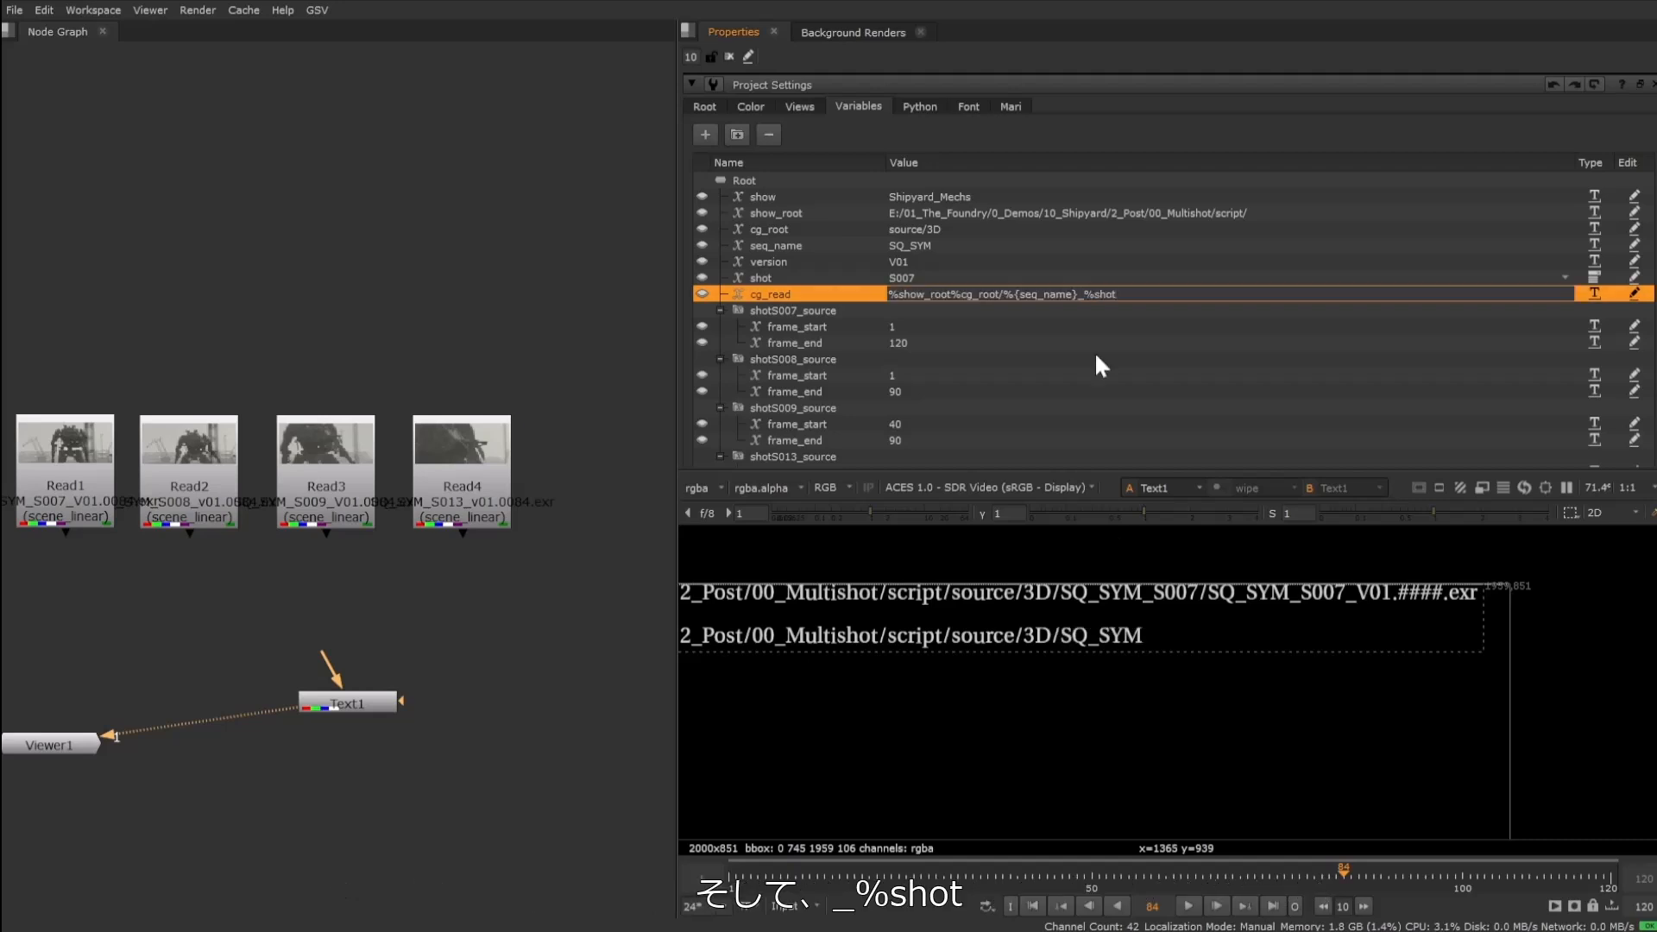
{"action": "key", "text": "Return"}
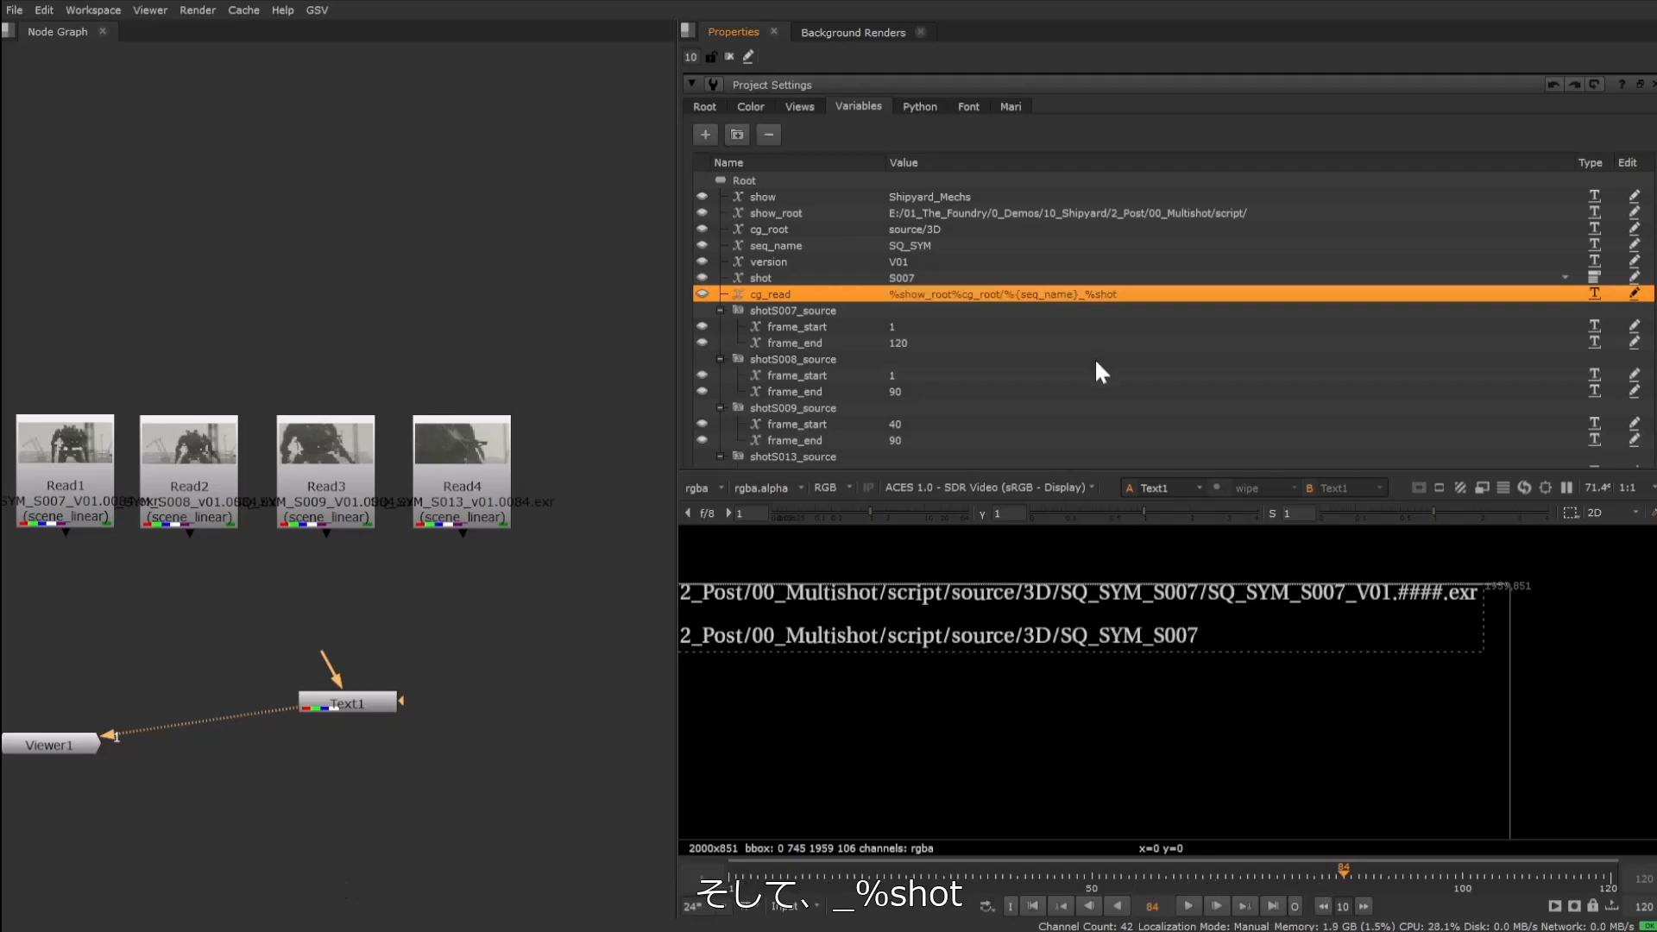
Cycle the shot variable through S008, S009 and S013 and back to S007 to check the folder name in the viewer text.
{"action": "left_click", "coordinate": [966, 277]}
{"action": "left_click", "coordinate": [960, 294]}
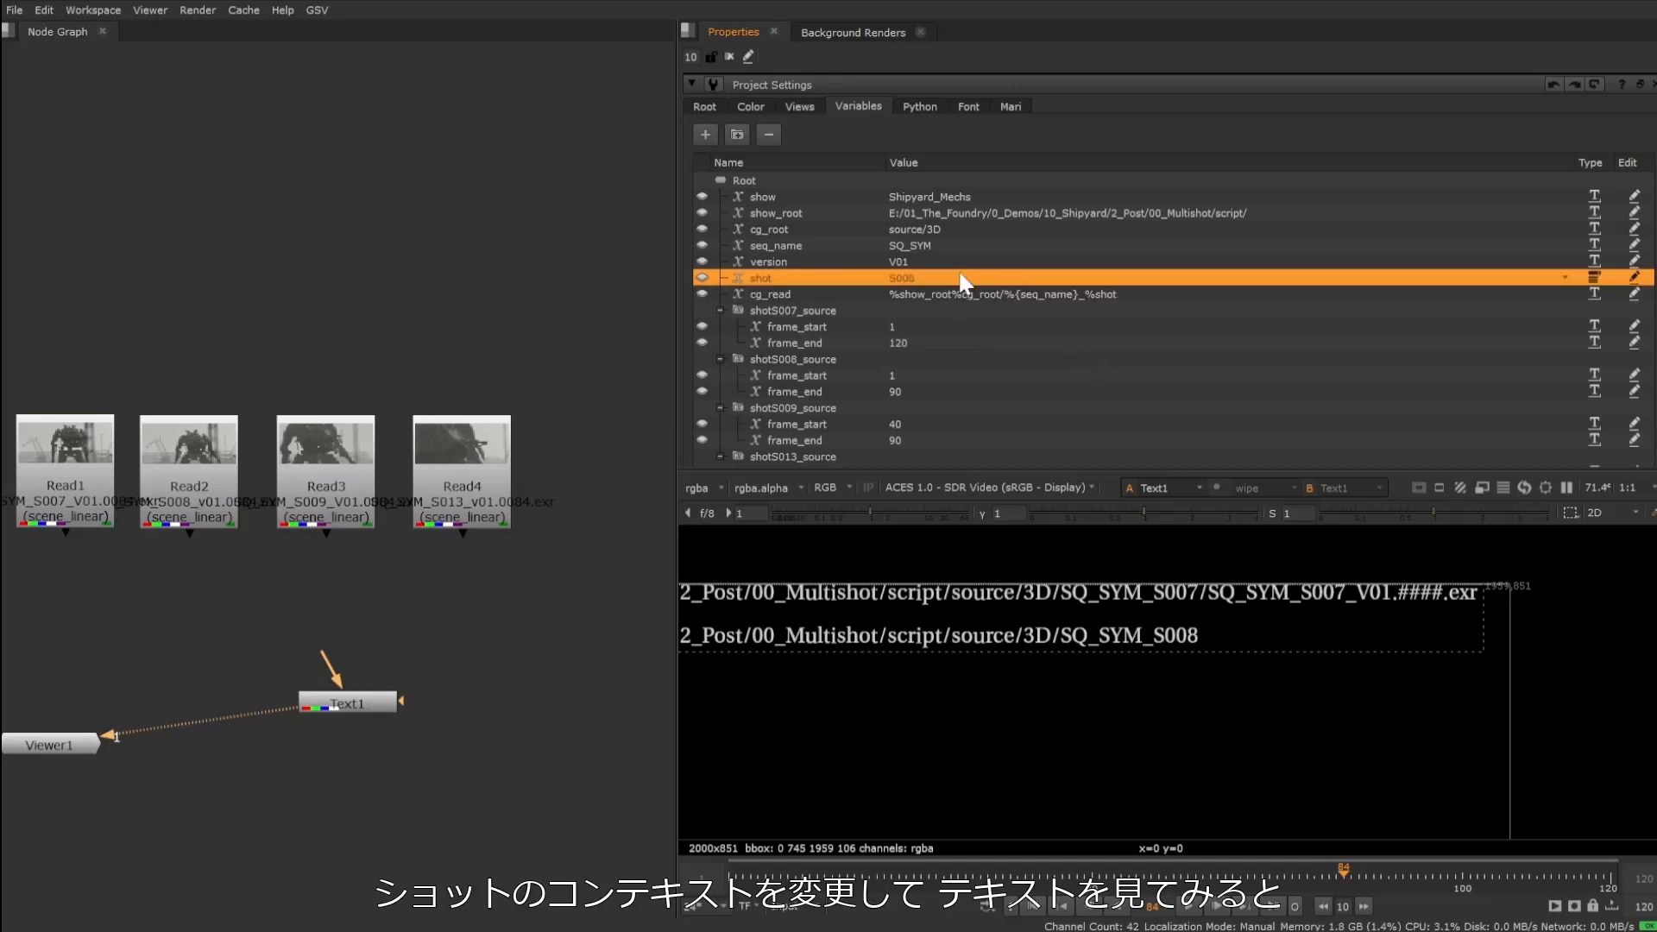
{"action": "left_click", "coordinate": [965, 275]}
{"action": "left_click", "coordinate": [948, 315]}
{"action": "left_click", "coordinate": [941, 276]}
{"action": "left_click", "coordinate": [943, 337]}
{"action": "left_click", "coordinate": [934, 276]}
{"action": "left_click", "coordinate": [932, 277]}
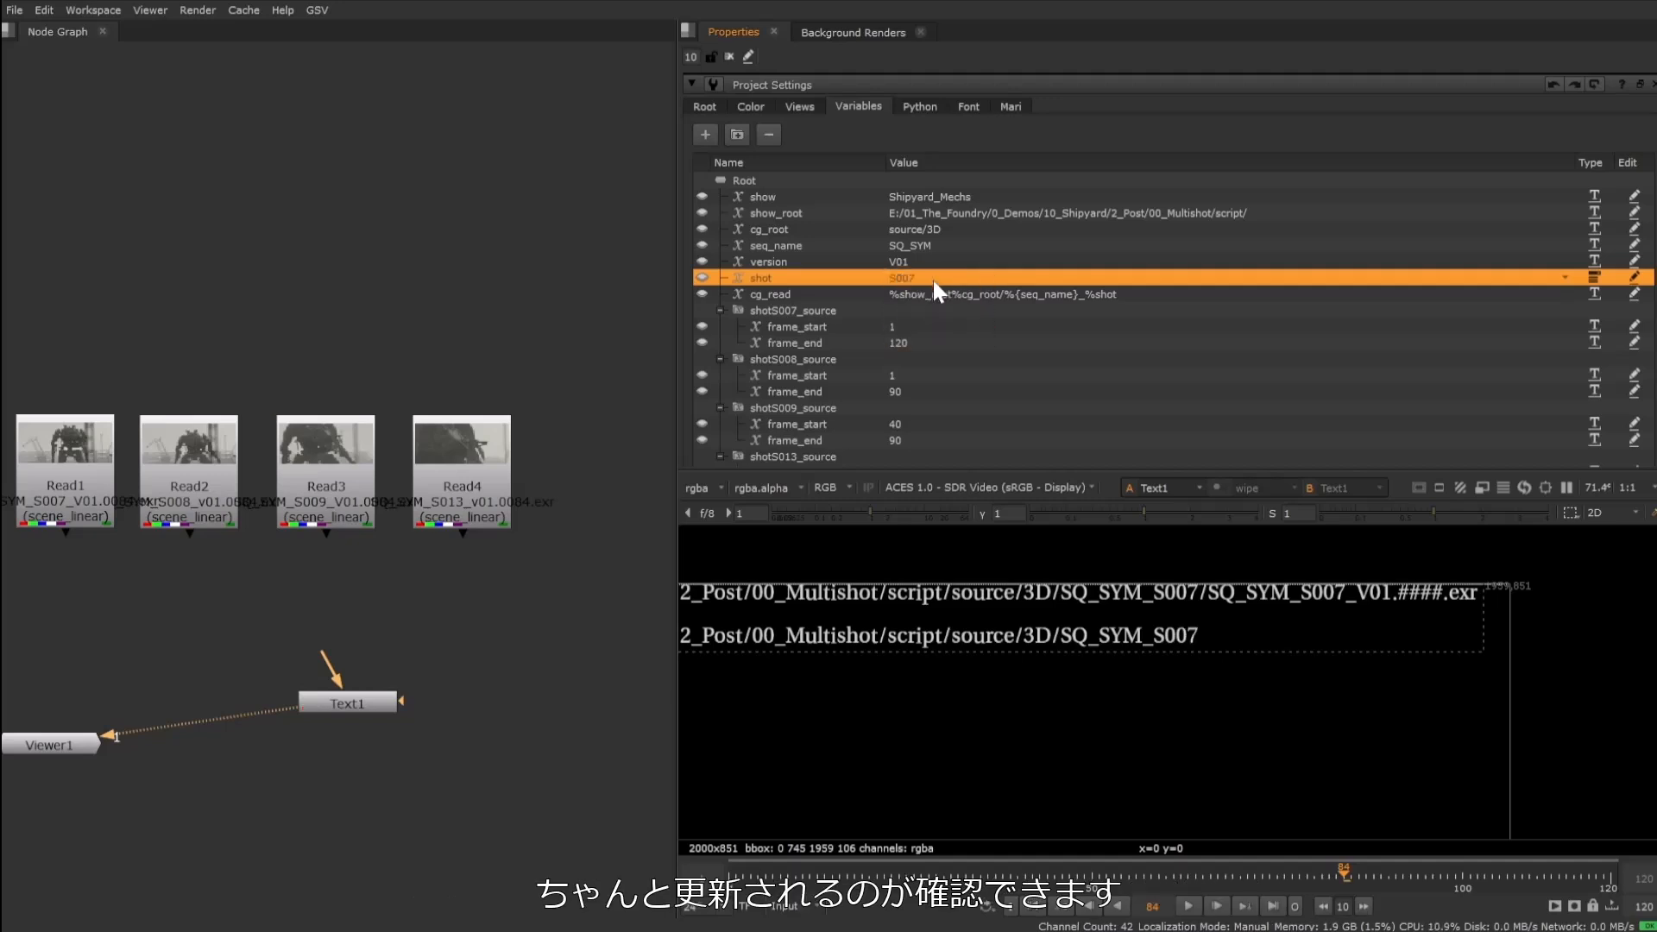
Extend cg_read with the file name by appending /%{seq_name}_%{shot}_%{version} to its value.
{"action": "double_click", "coordinate": [1141, 294]}
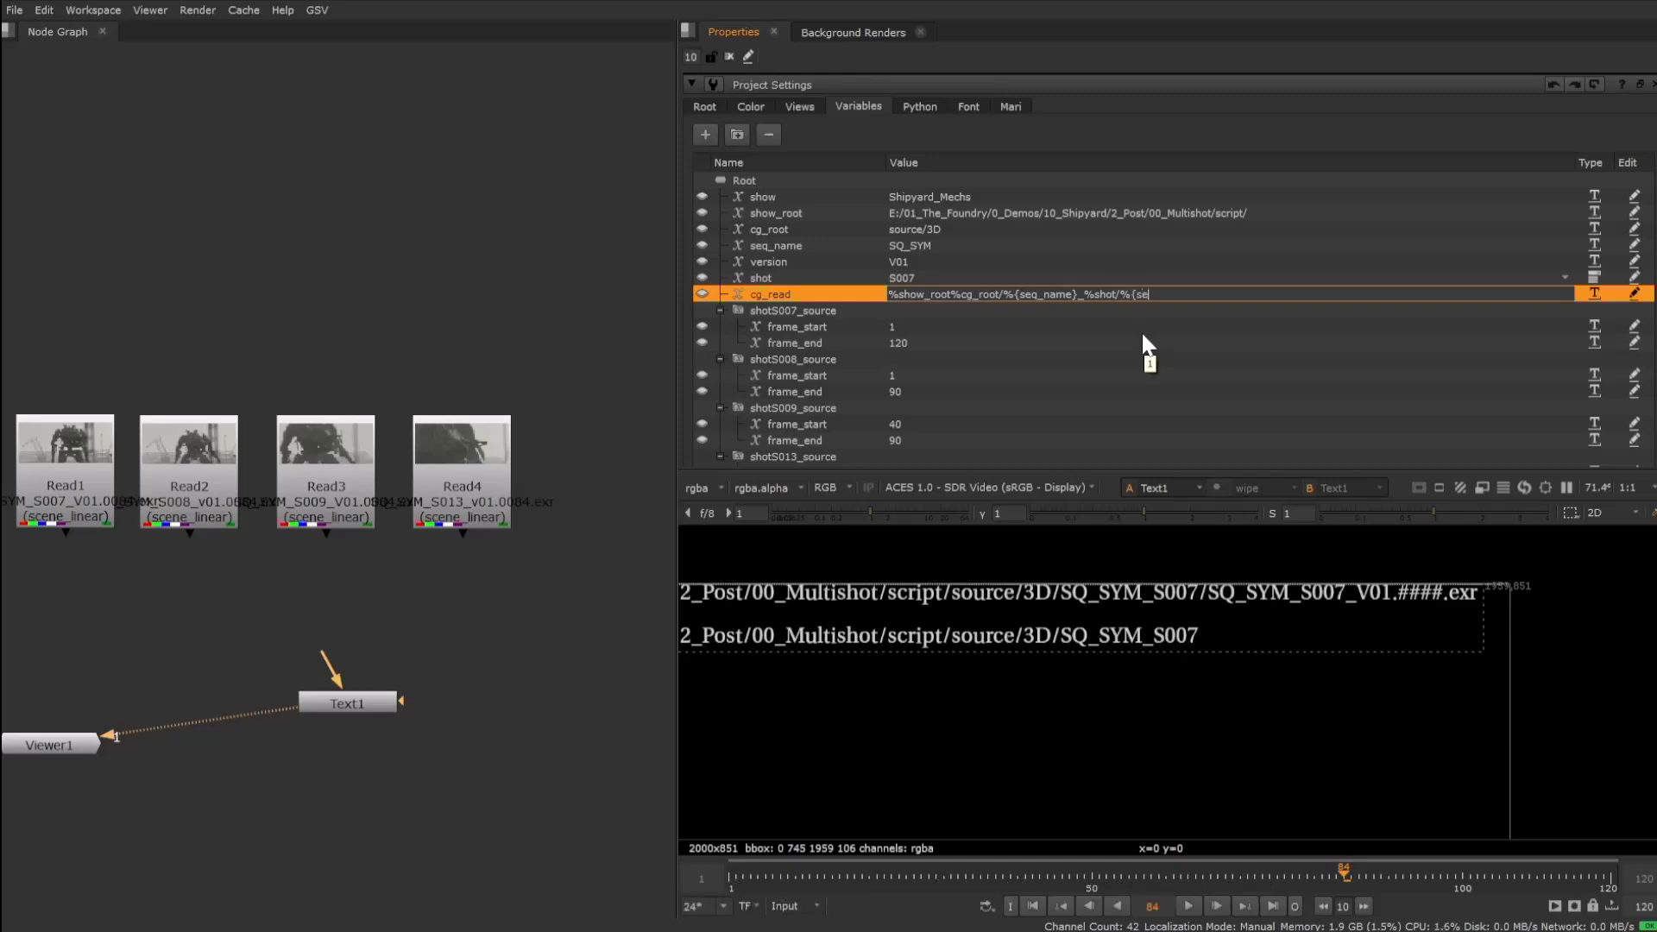
{"action": "type", "text": "eq_name}_"}
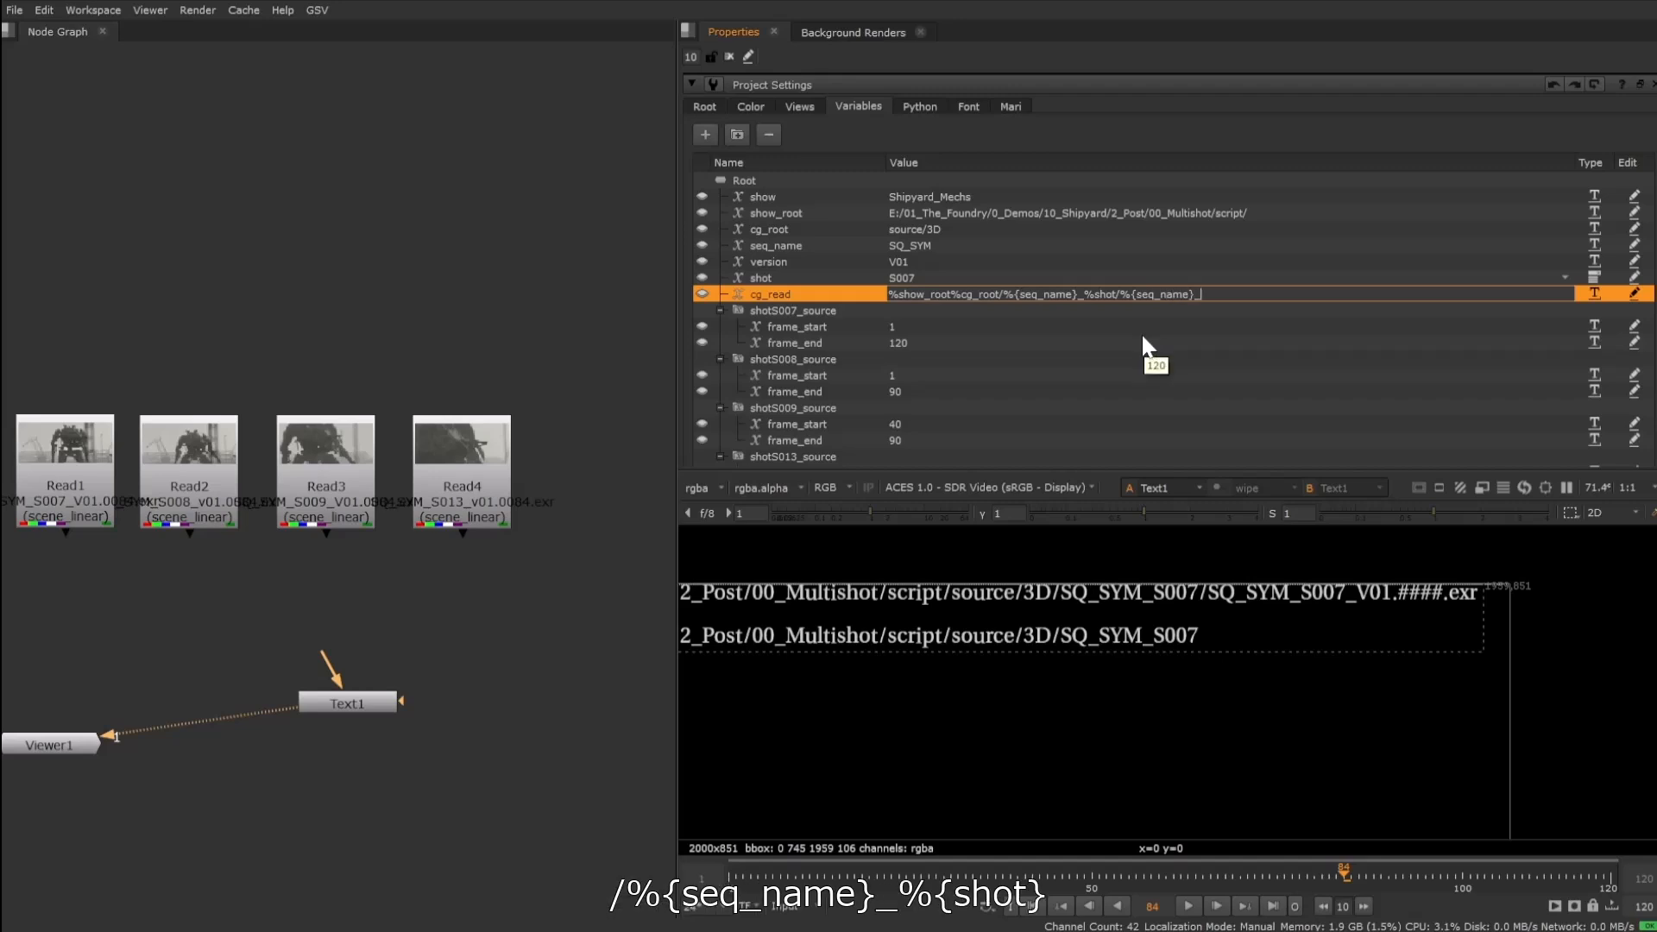
{"action": "type", "text": "%{shot}_"}
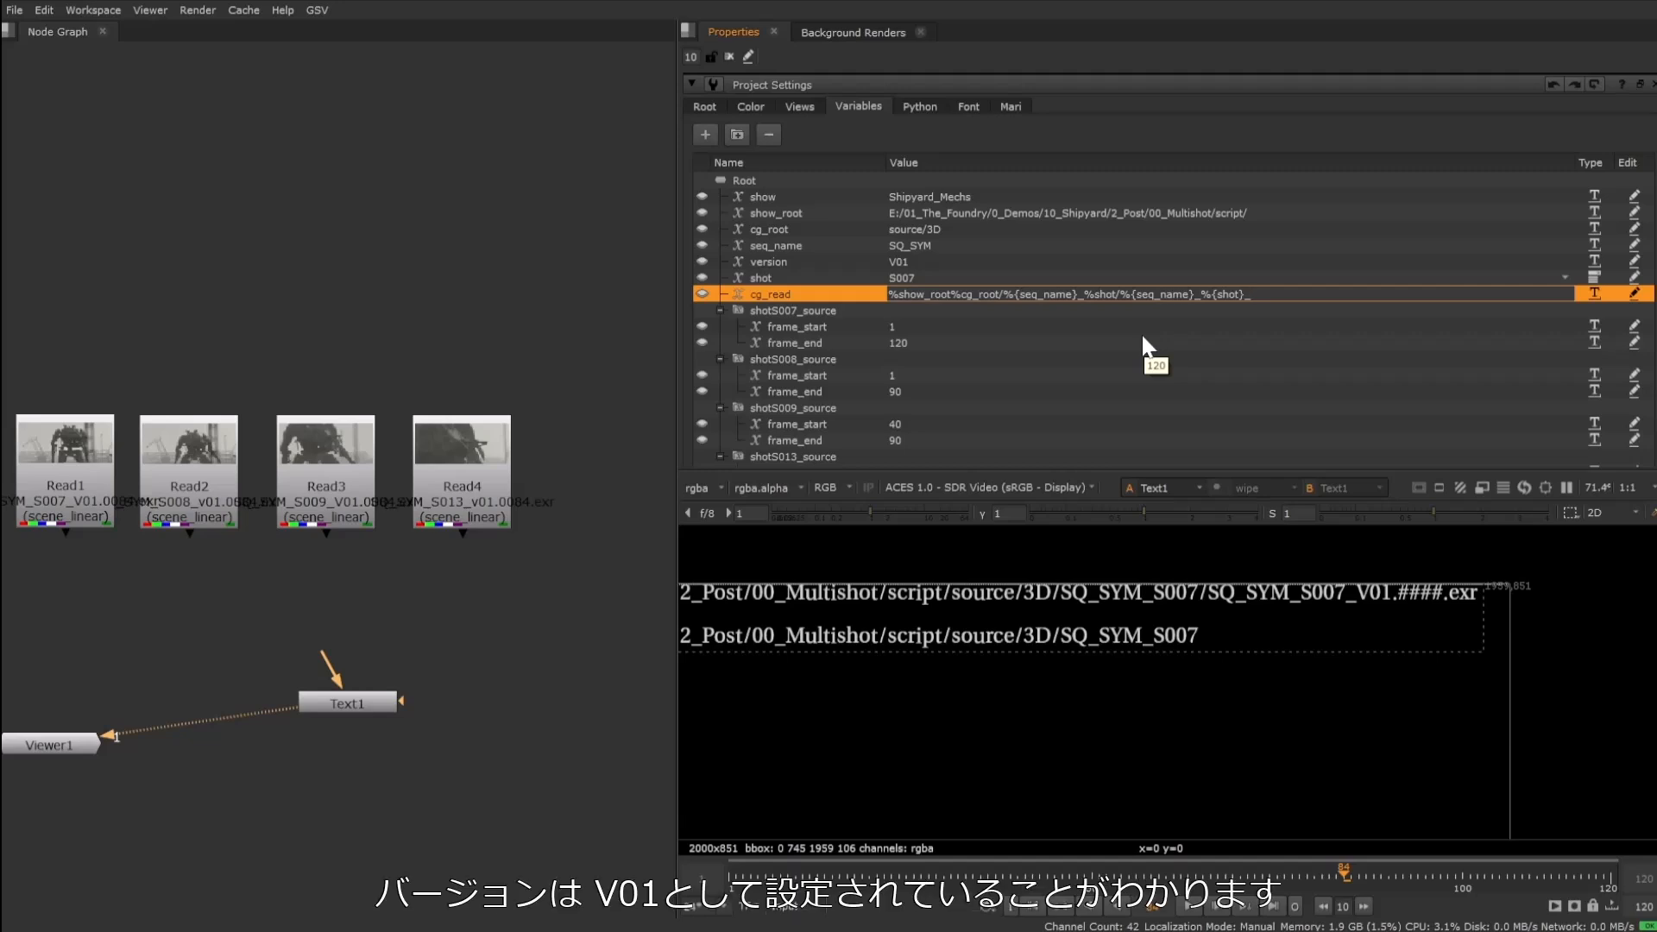
{"action": "type", "text": "%{version"}
{"action": "type", "text": "}"}
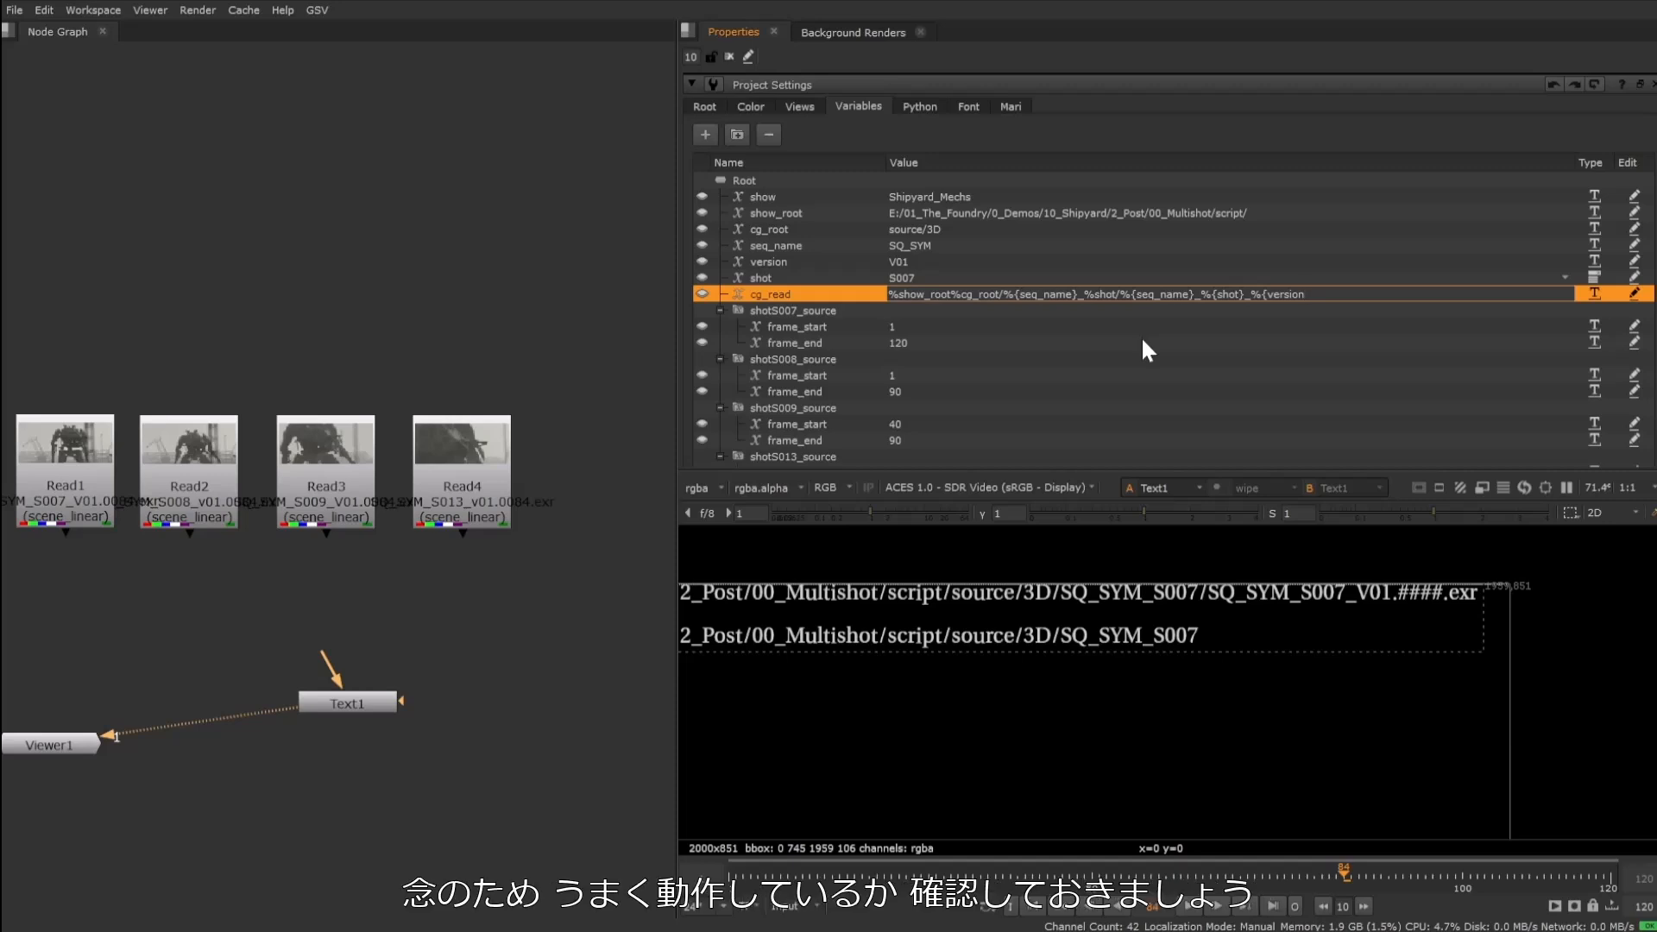
{"action": "key", "text": "Return"}
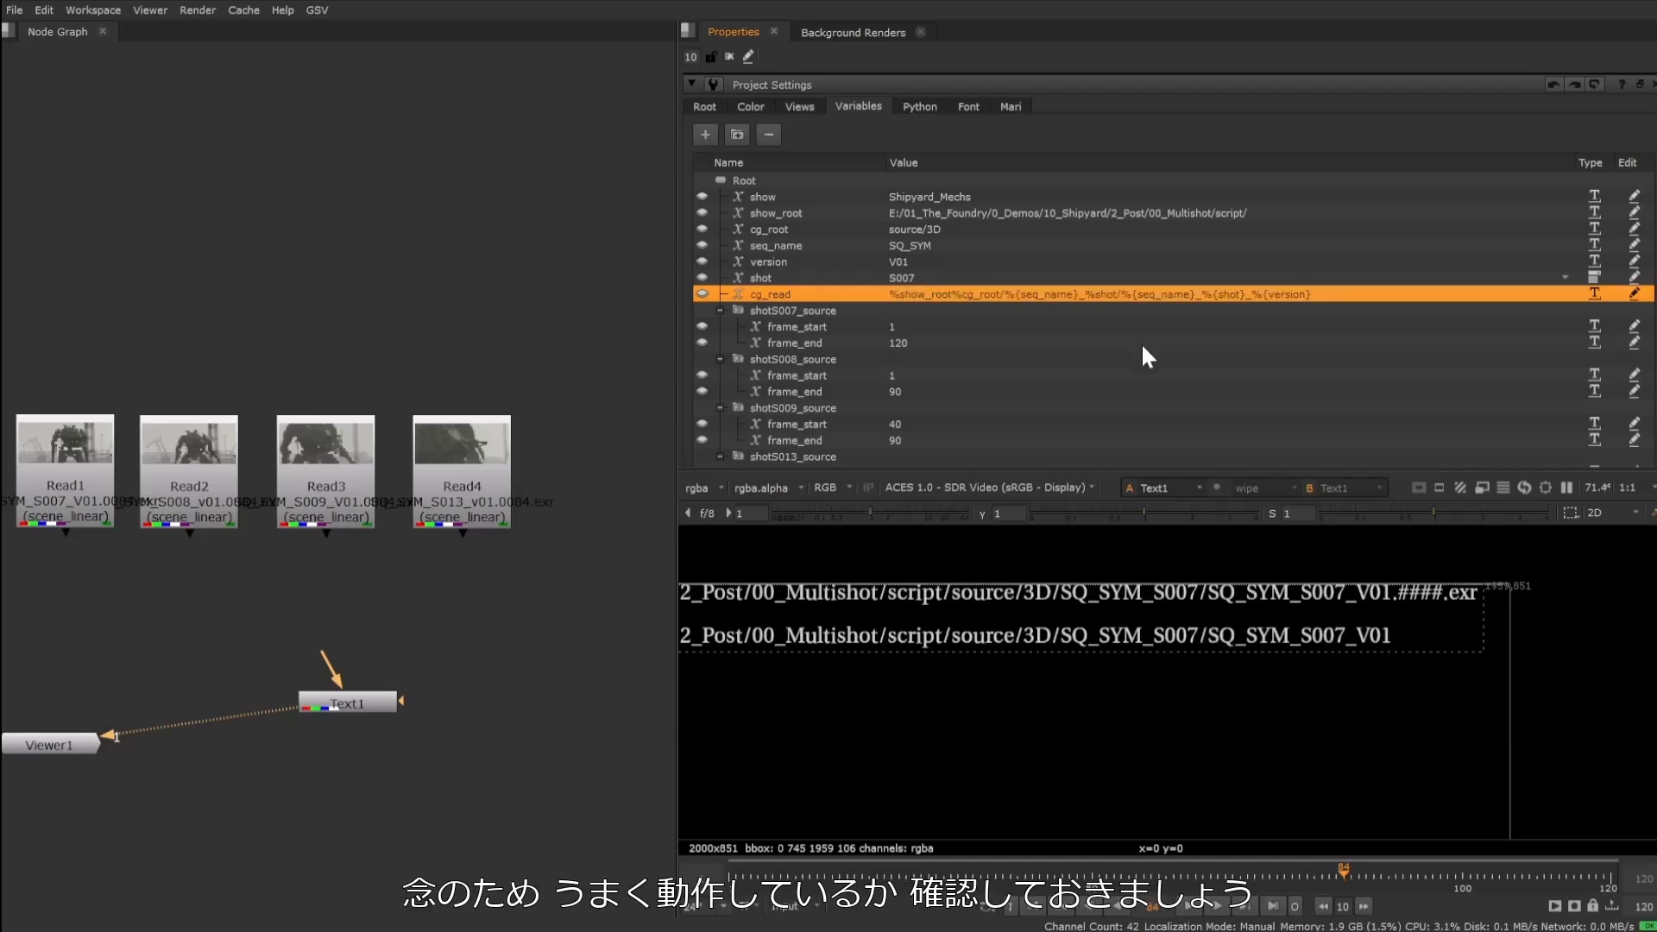
Recheck the path by switching the shot variable and returning it to S007, and append .####.exr to cg_read's value.
{"action": "left_click", "coordinate": [958, 271]}
{"action": "left_click", "coordinate": [960, 279]}
{"action": "left_click", "coordinate": [961, 271]}
{"action": "left_click", "coordinate": [960, 275]}
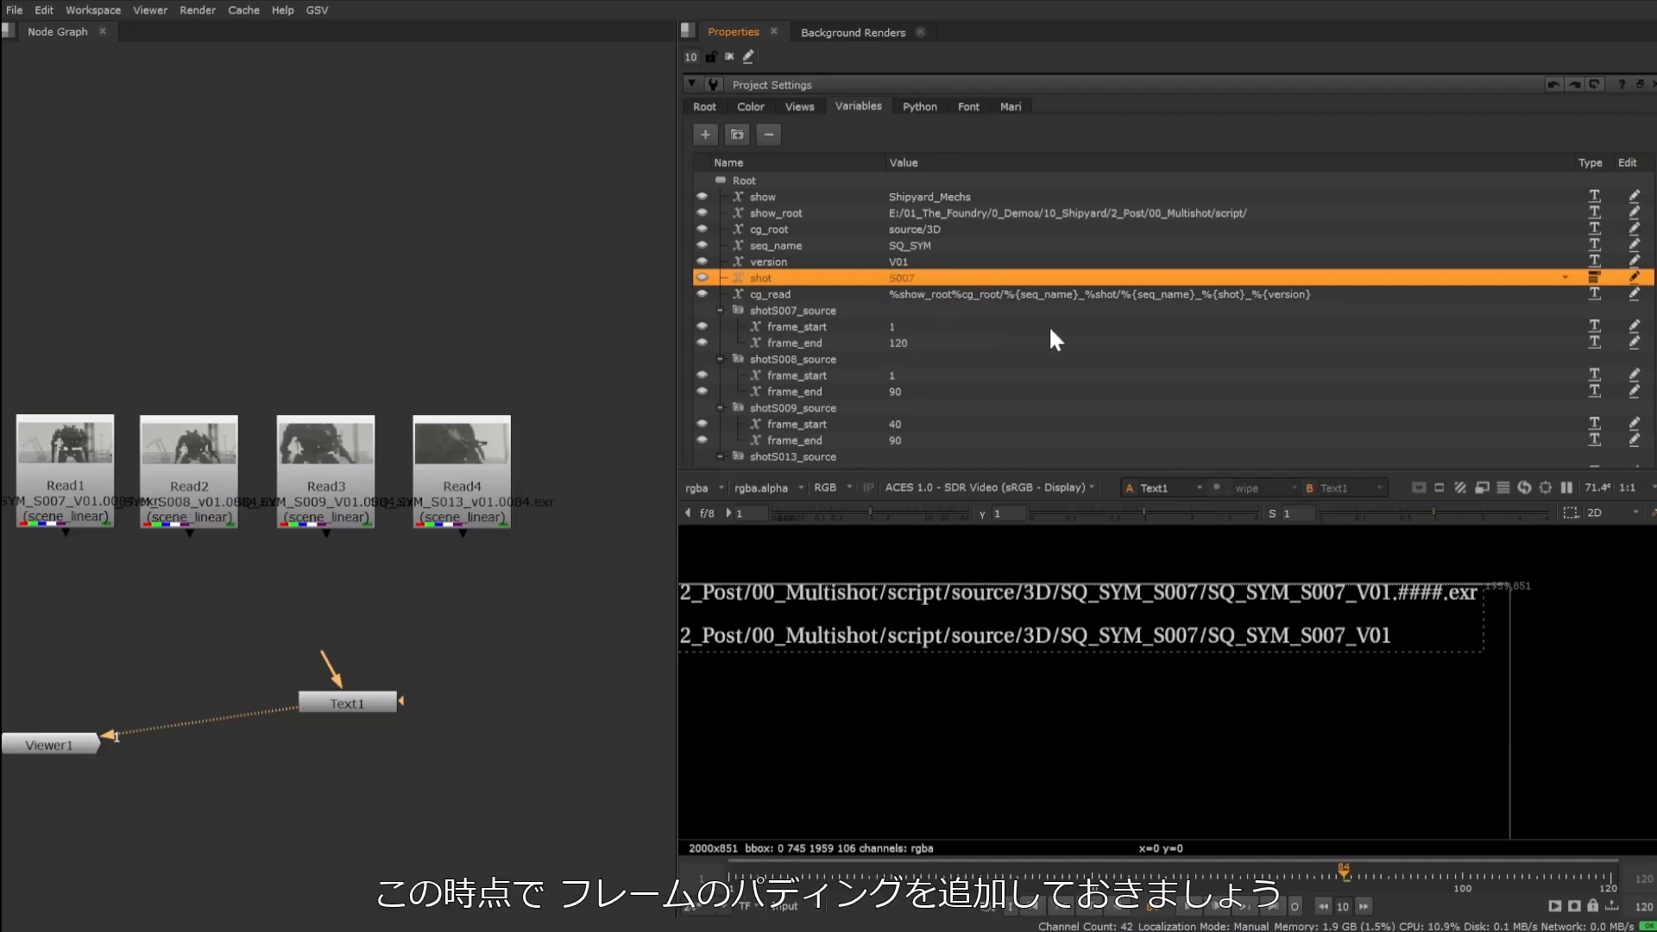
{"action": "double_click", "coordinate": [1330, 297]}
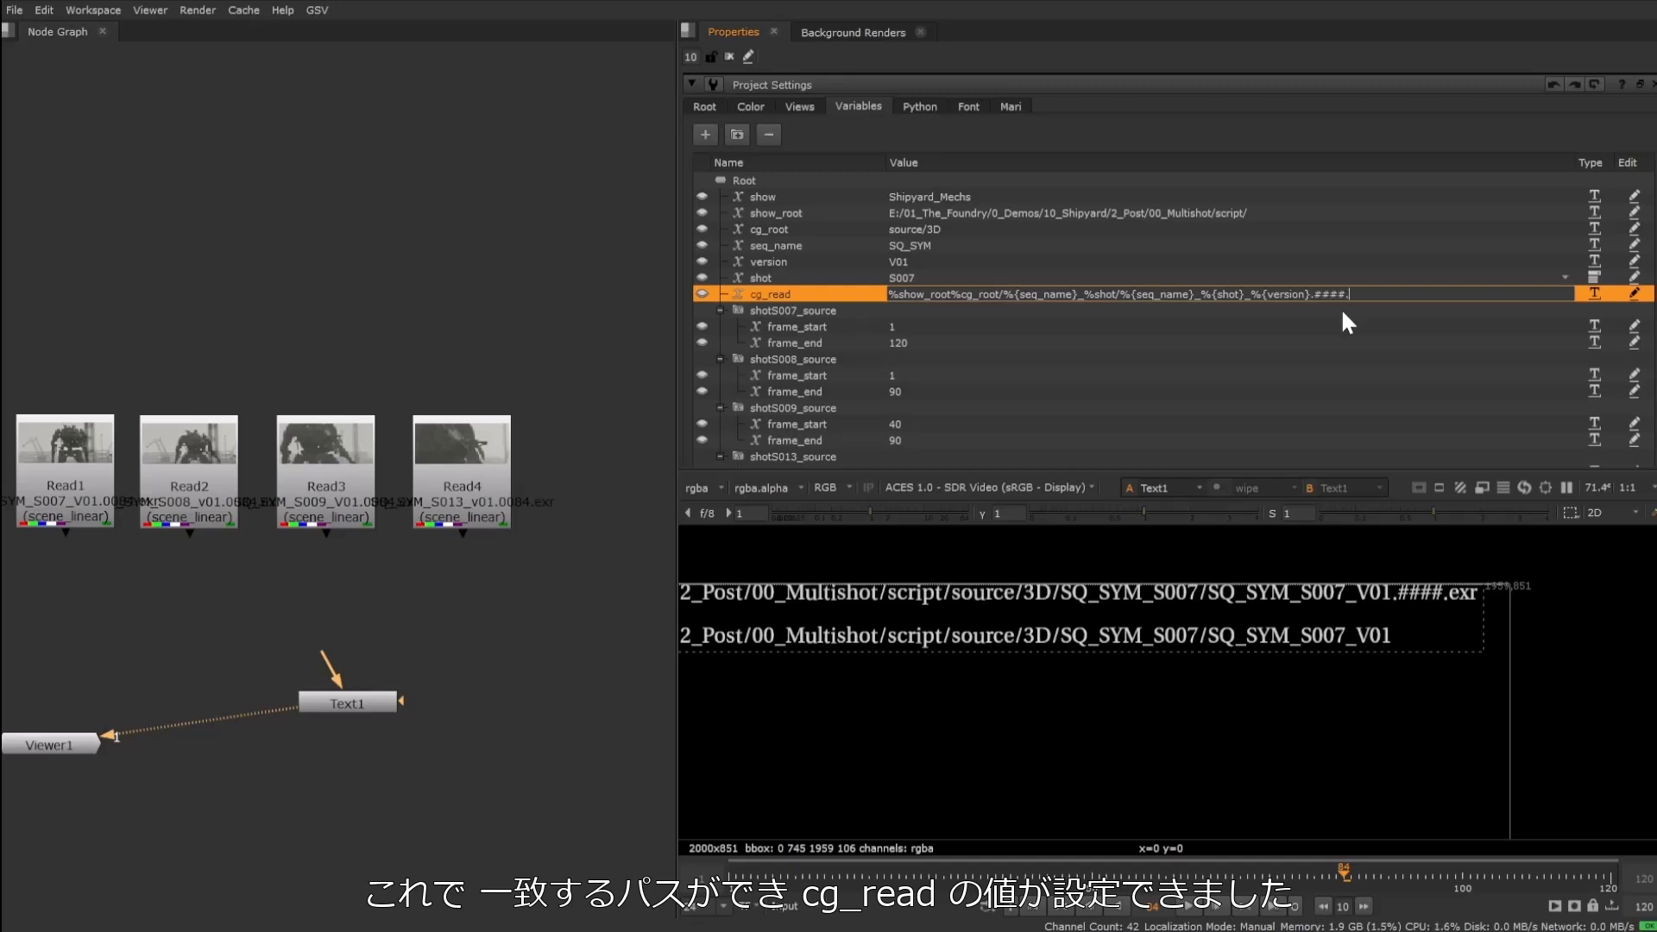
{"action": "key", "text": "Return"}
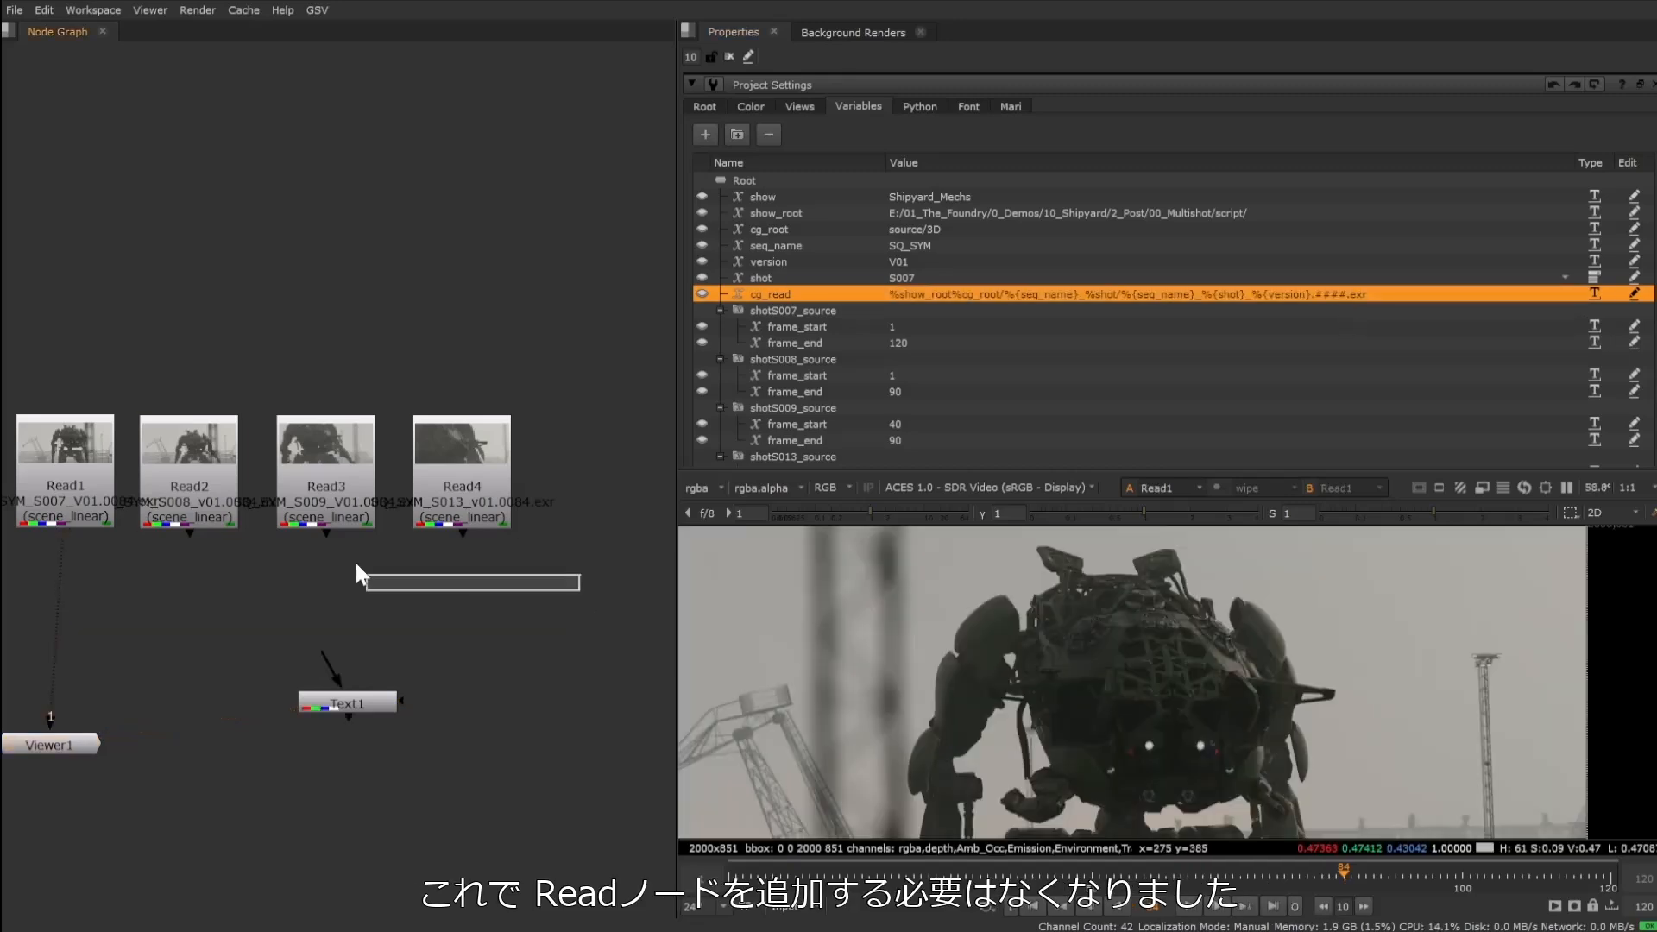
Delete Read2, Read3 and Read4, and replace the file path of Read1 with %{cg_read}.
{"action": "left_click_drag", "start_coordinate": [580, 591], "coordinate": [138, 346]}
{"action": "key", "text": "Delete"}
{"action": "double_click", "coordinate": [81, 477]}
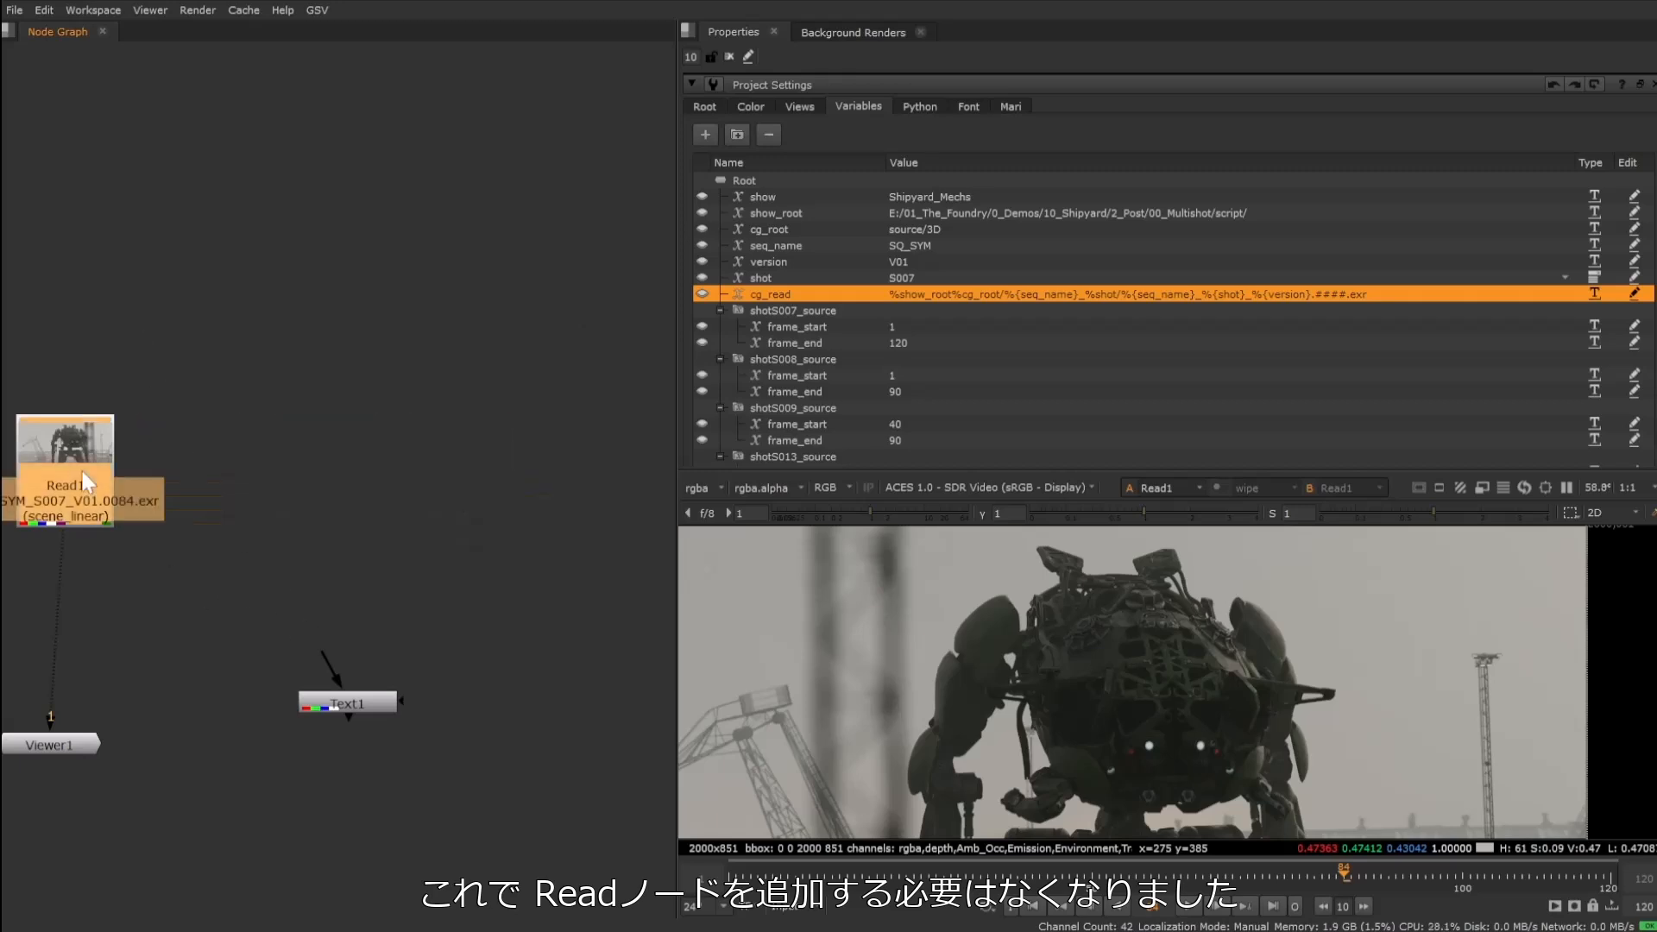
{"action": "left_click_drag", "start_coordinate": [1438, 137], "coordinate": [790, 137]}
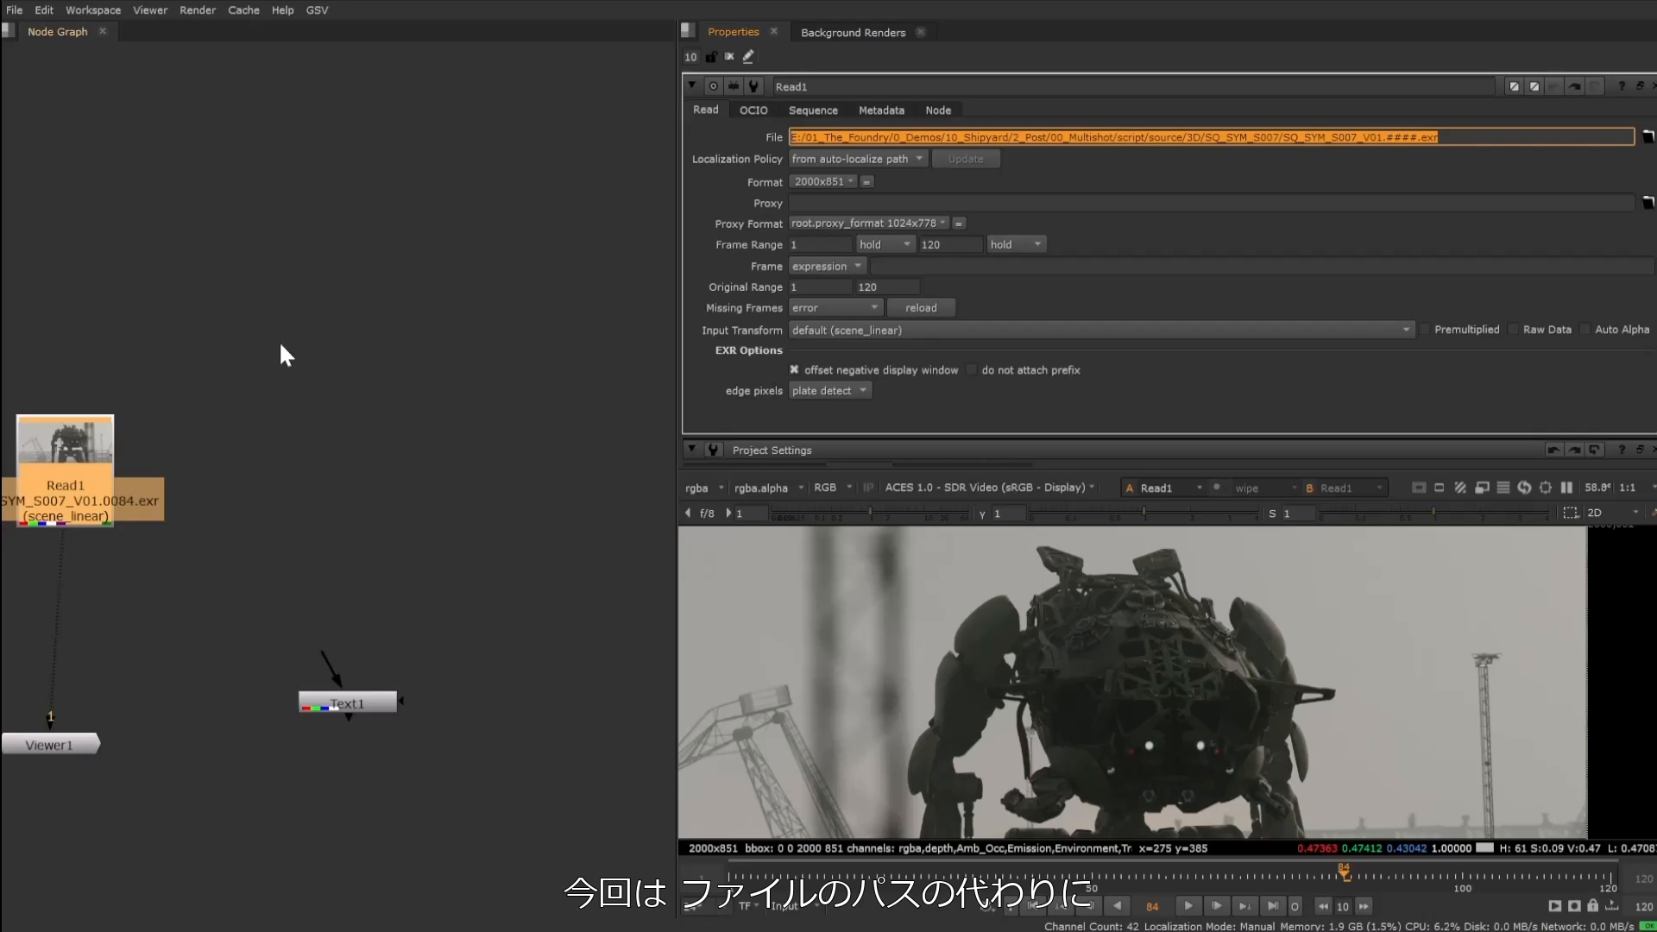
{"action": "type", "text": "%"}
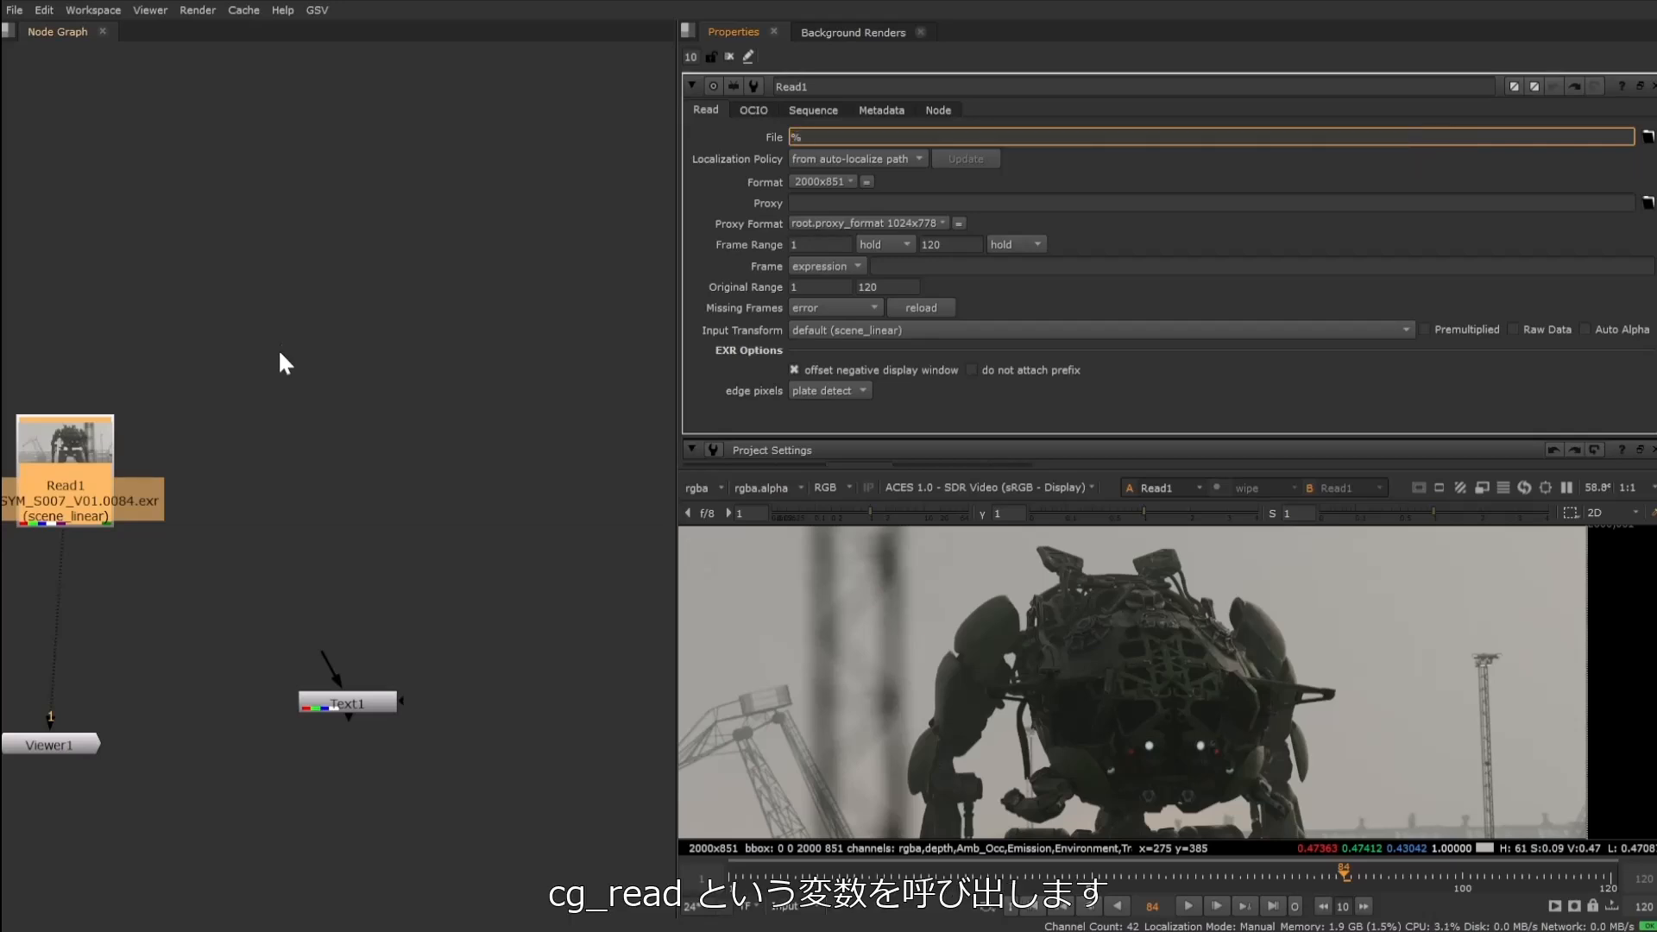
{"action": "type", "text": "{cg_read"}
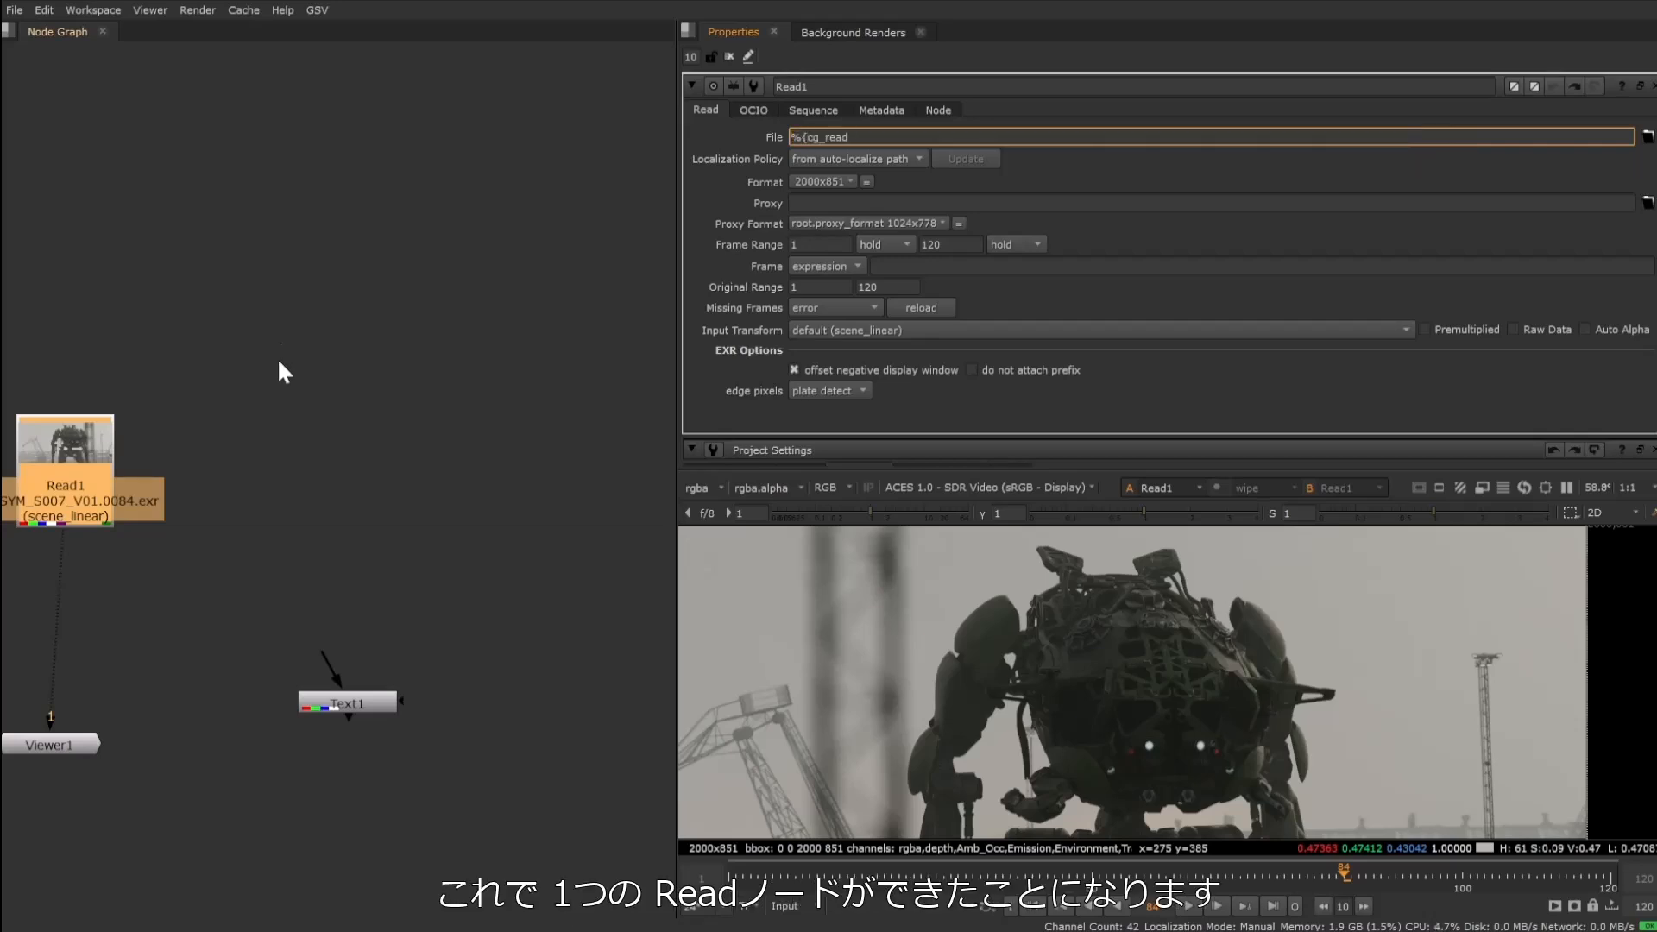
{"action": "type", "text": "}"}
{"action": "left_click", "coordinate": [285, 361]}
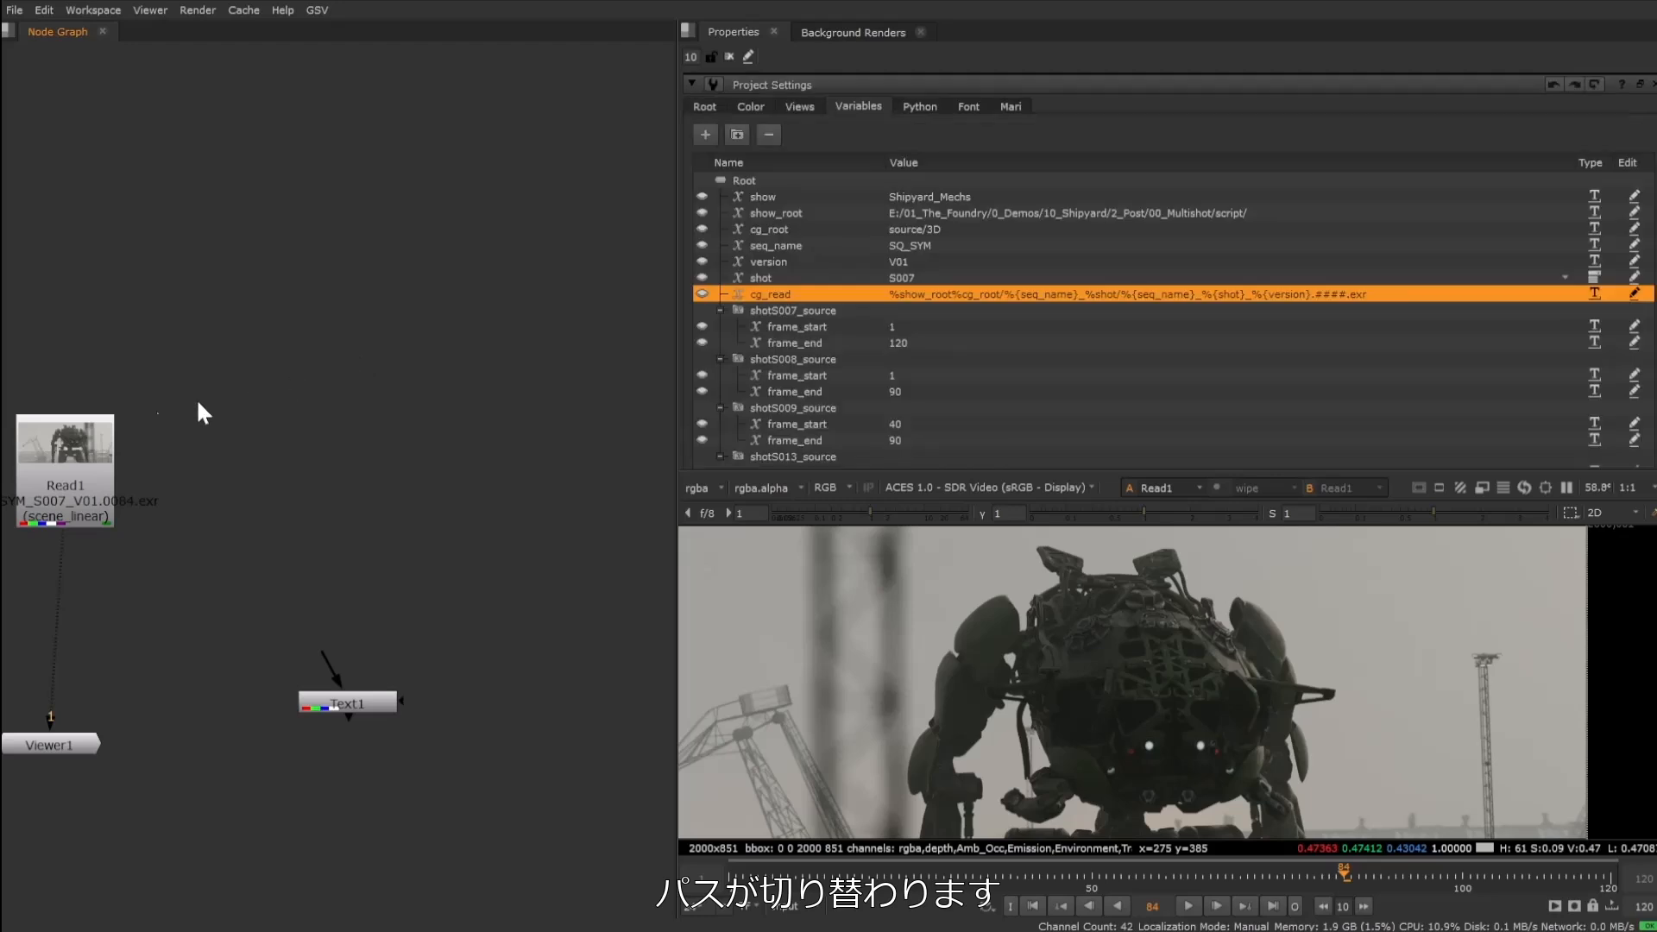
Cycle the shot variable through S008, S009, S013, S007 and S008 to check that Read1 loads the matching shot.
{"action": "scroll", "coordinate": [132, 433], "scroll_direction": "up", "scroll_amount": 4}
{"action": "middle_click_drag", "start_coordinate": [142, 437], "coordinate": [419, 434]}
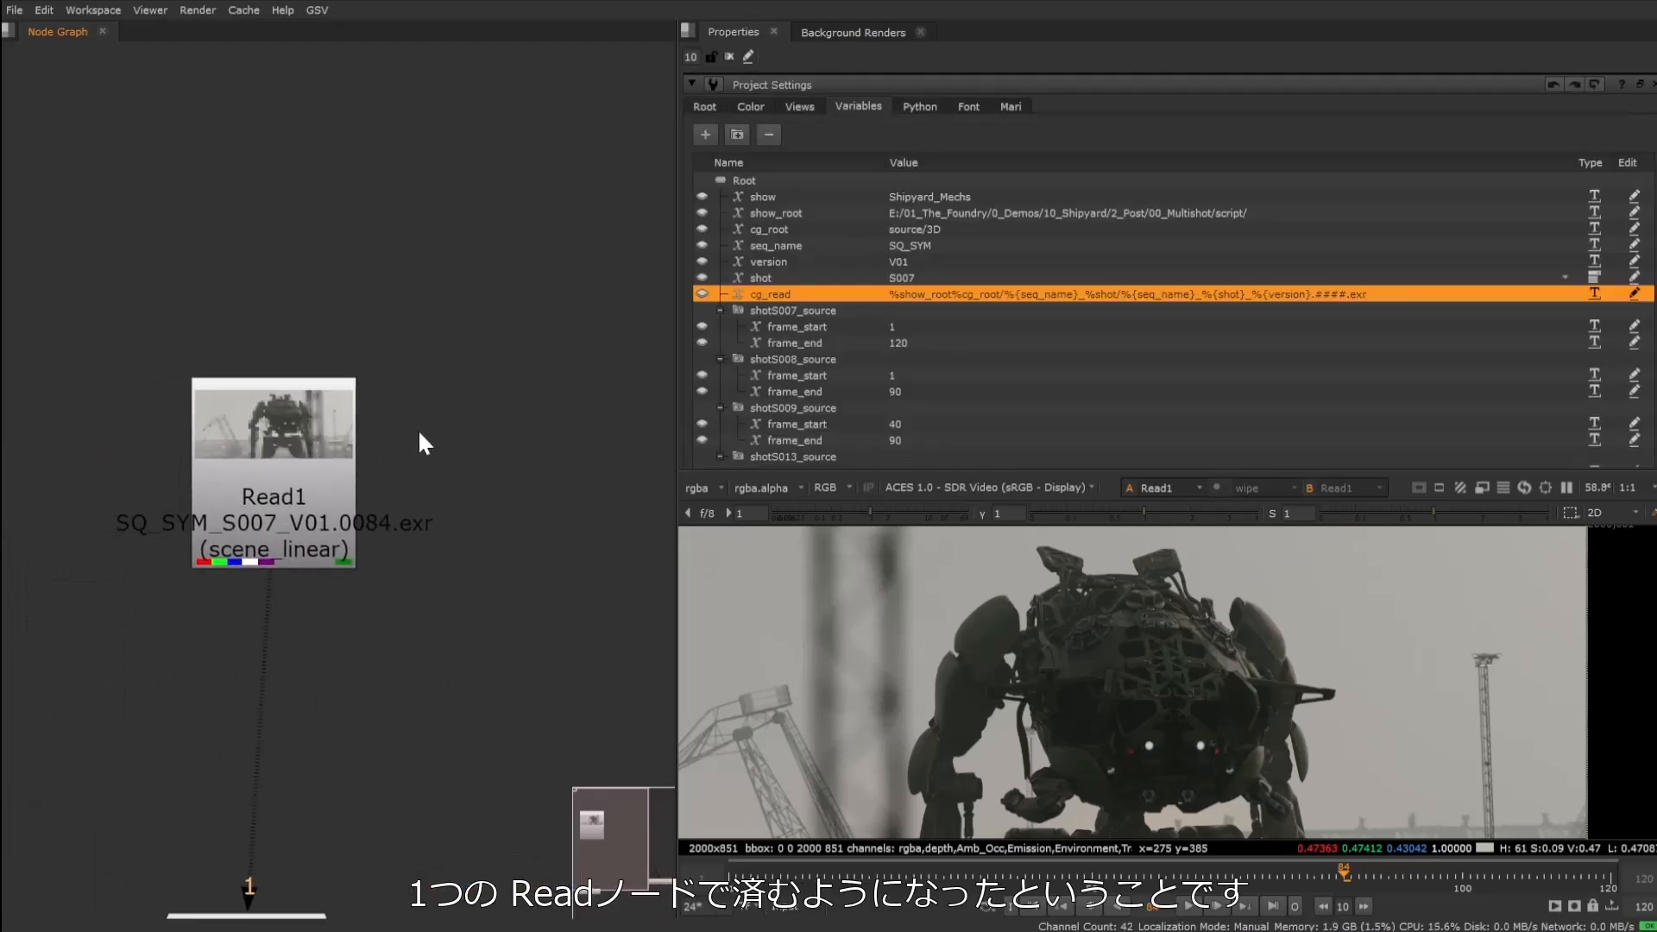
{"action": "left_click", "coordinate": [943, 277]}
{"action": "left_click", "coordinate": [943, 295]}
{"action": "left_click", "coordinate": [942, 280]}
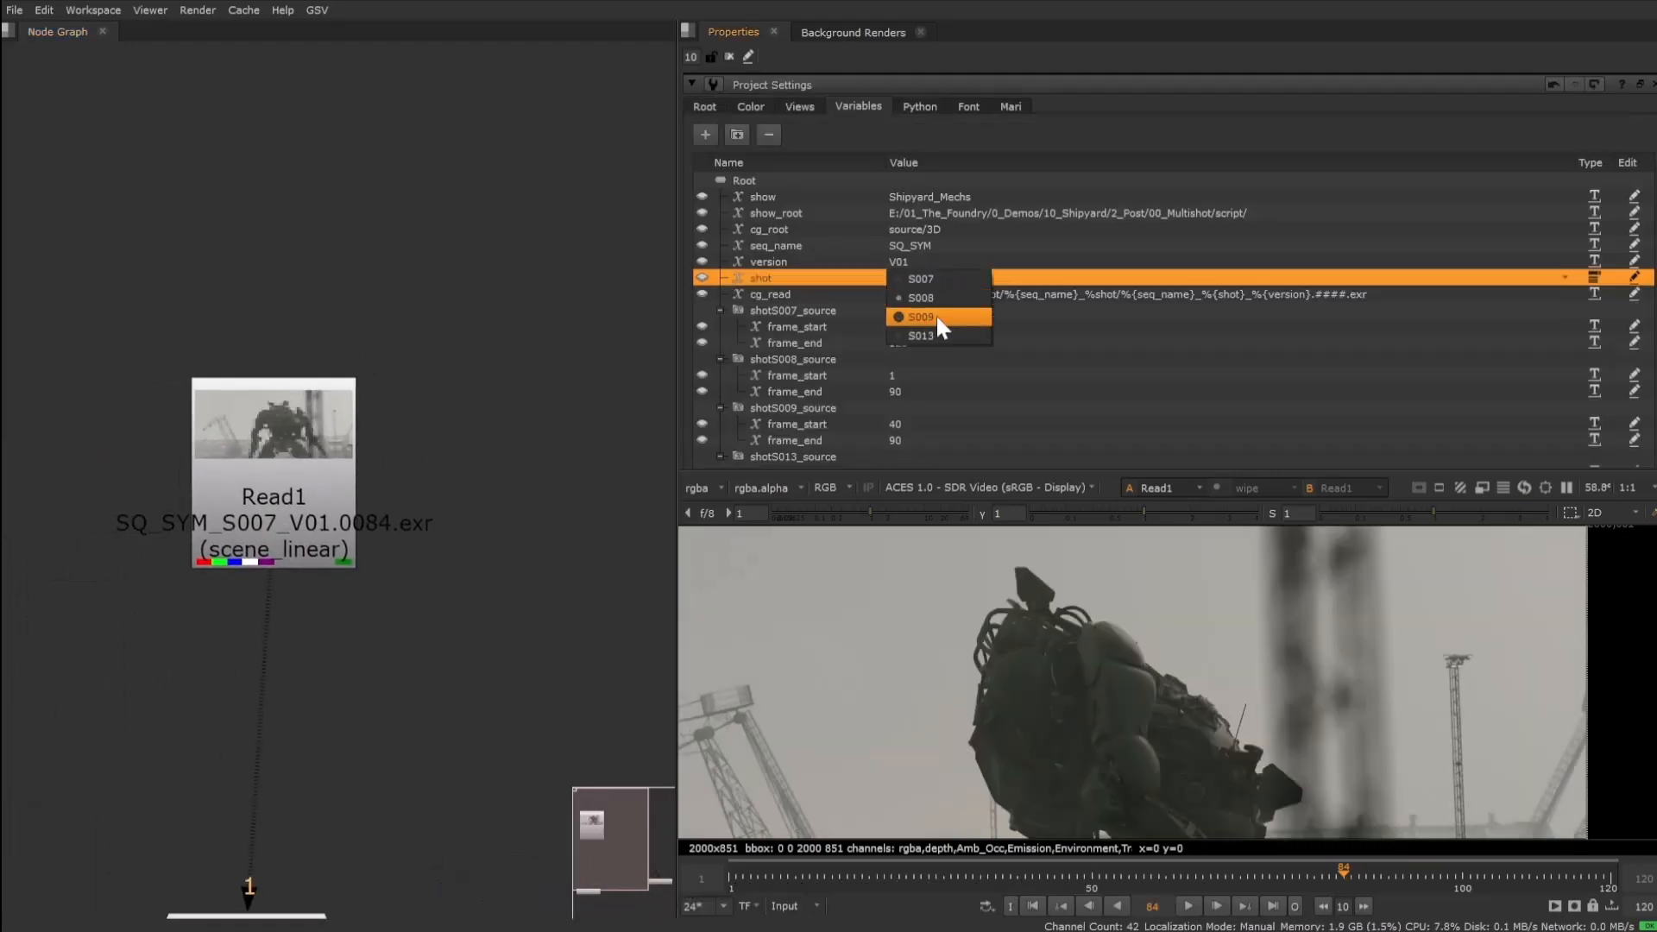
{"action": "left_click", "coordinate": [938, 316]}
{"action": "left_click", "coordinate": [937, 278]}
{"action": "left_click", "coordinate": [933, 326]}
{"action": "left_click", "coordinate": [930, 277]}
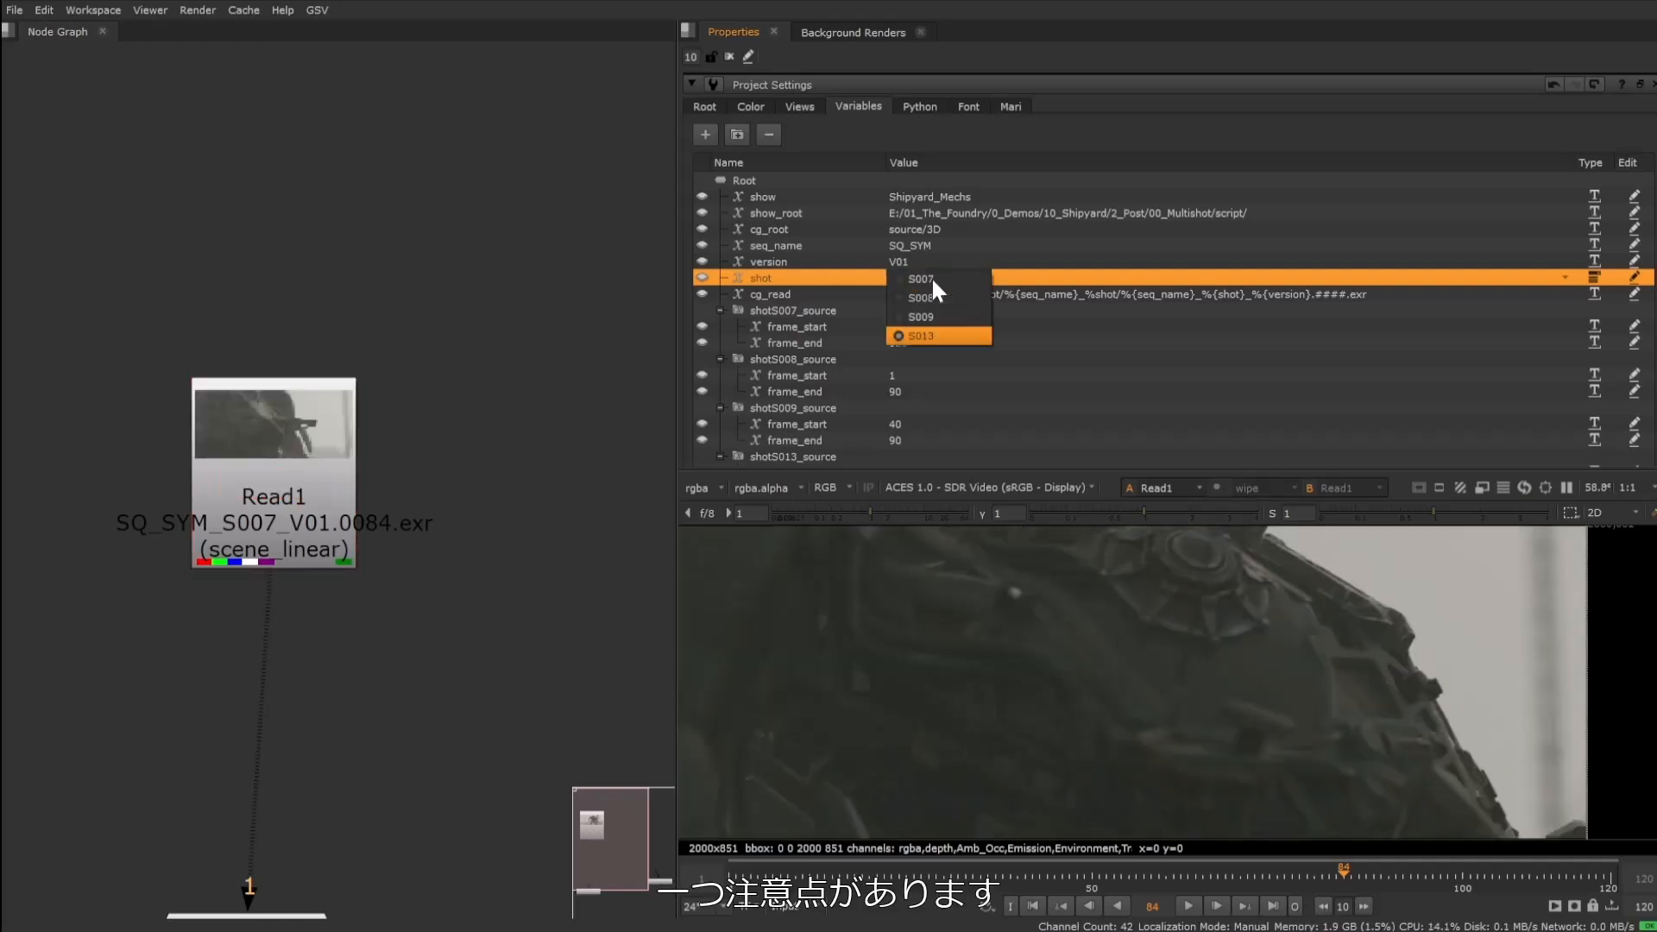
{"action": "left_click", "coordinate": [934, 277]}
{"action": "left_click", "coordinate": [934, 278]}
{"action": "left_click", "coordinate": [932, 328]}
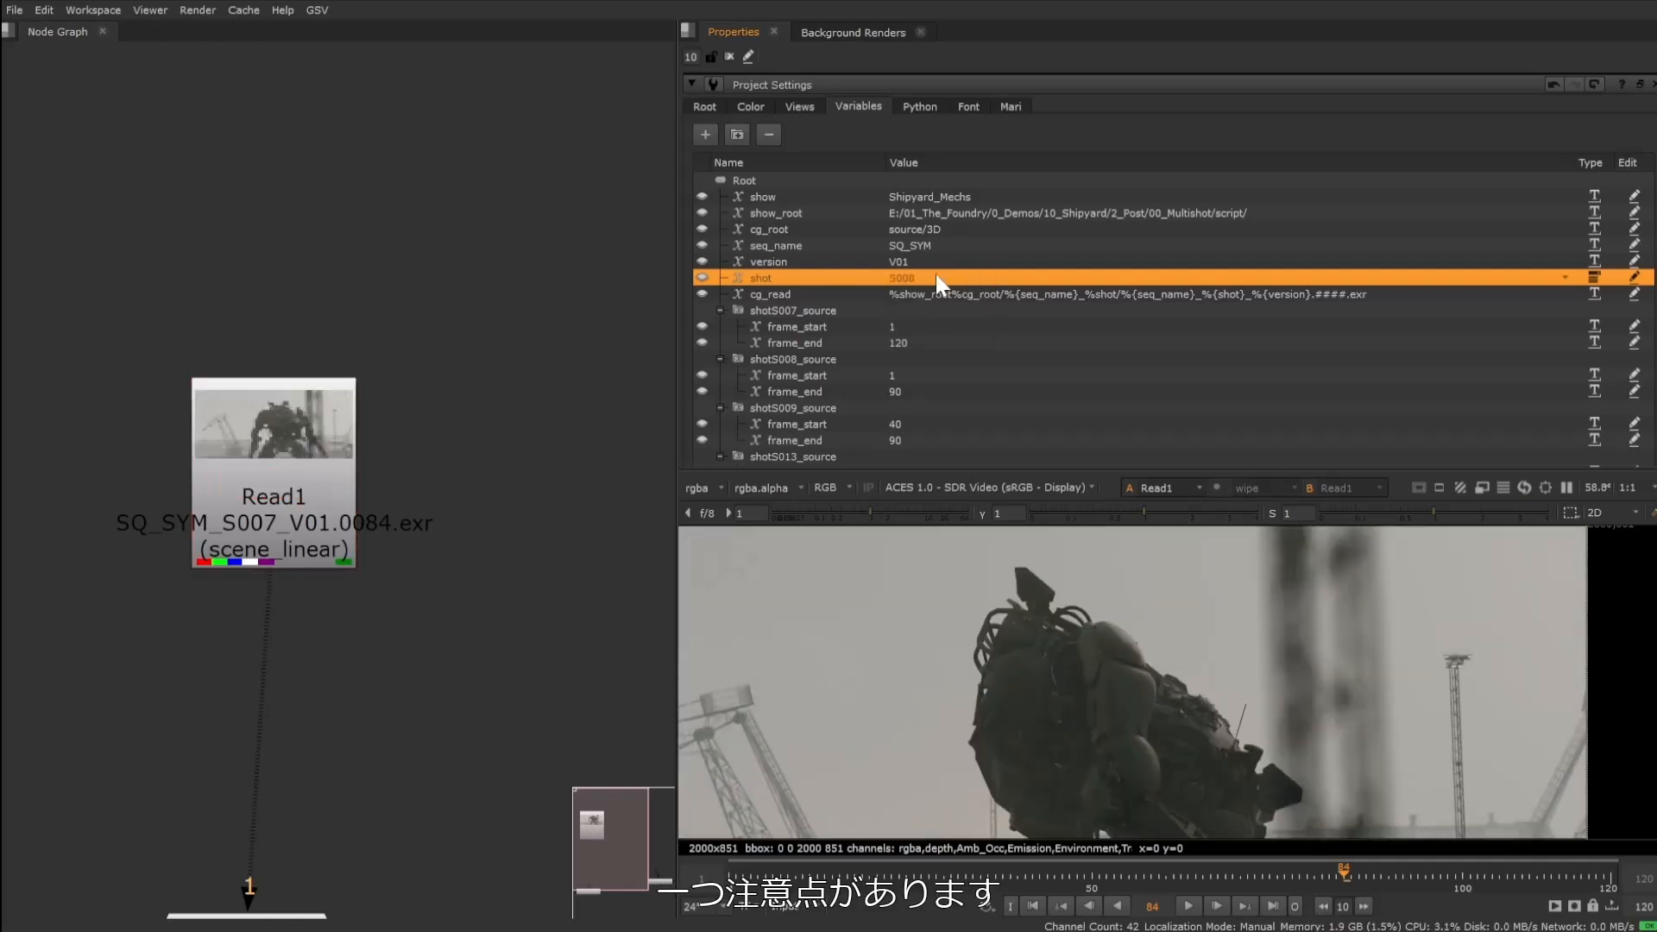
Set the shot variable to S009, select Read1 and move the playhead to frame 70.
{"action": "left_click", "coordinate": [934, 278]}
{"action": "left_click", "coordinate": [933, 313]}
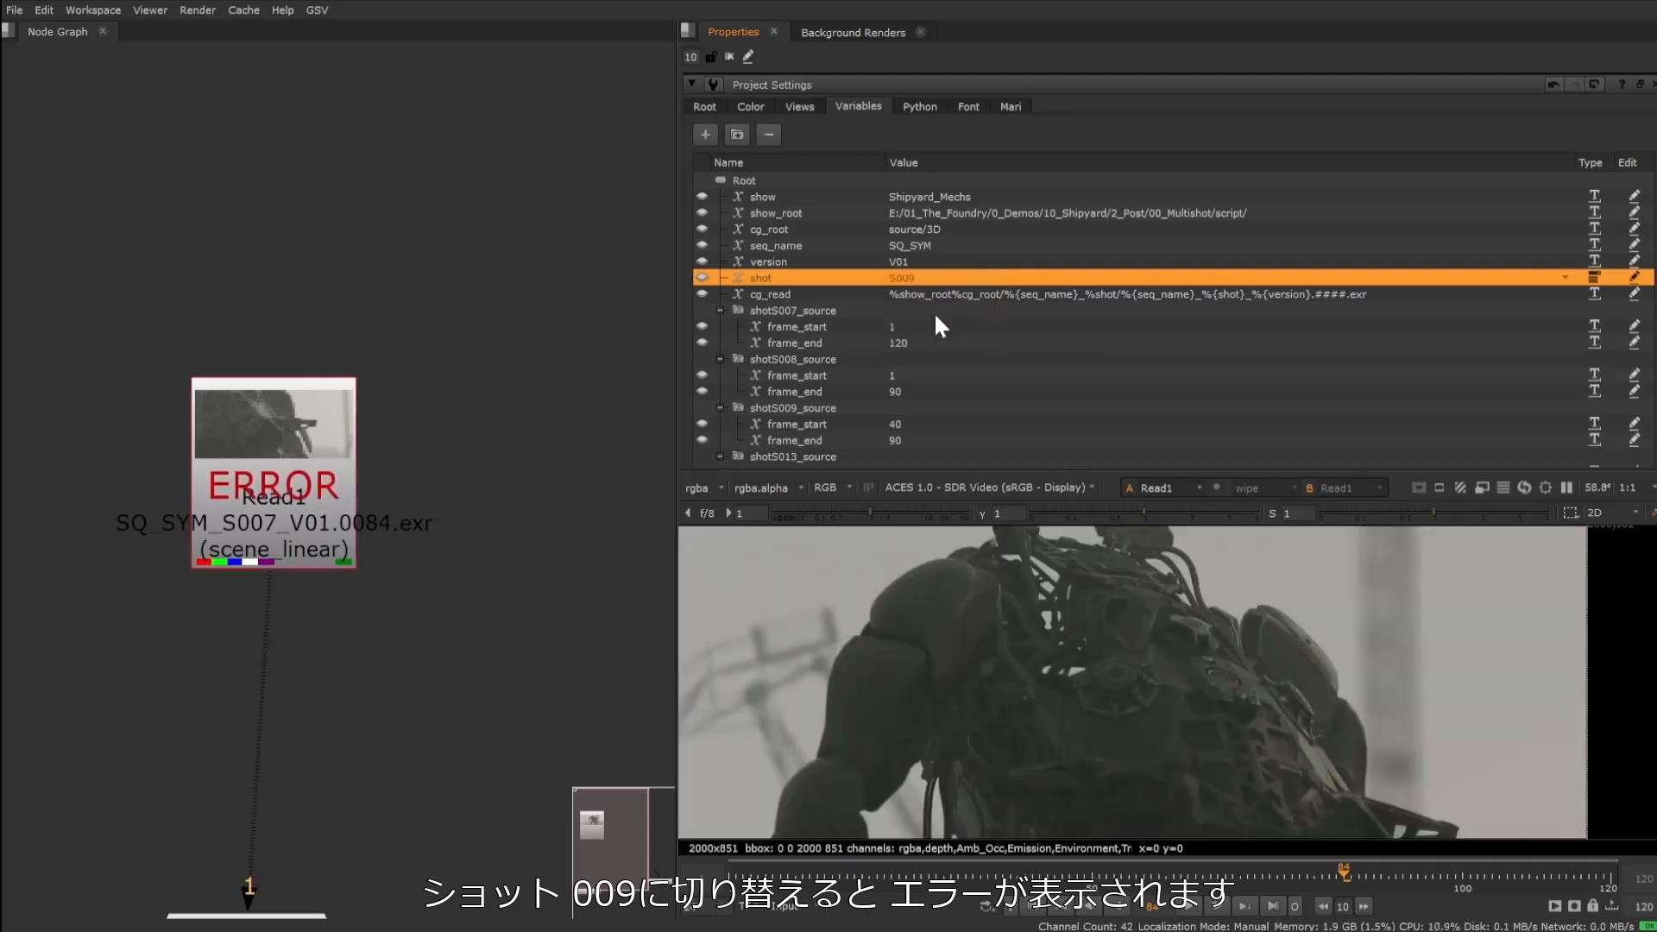
{"action": "left_click_drag", "start_coordinate": [138, 270], "coordinate": [438, 645]}
{"action": "left_click_drag", "start_coordinate": [1344, 871], "coordinate": [1242, 869]}
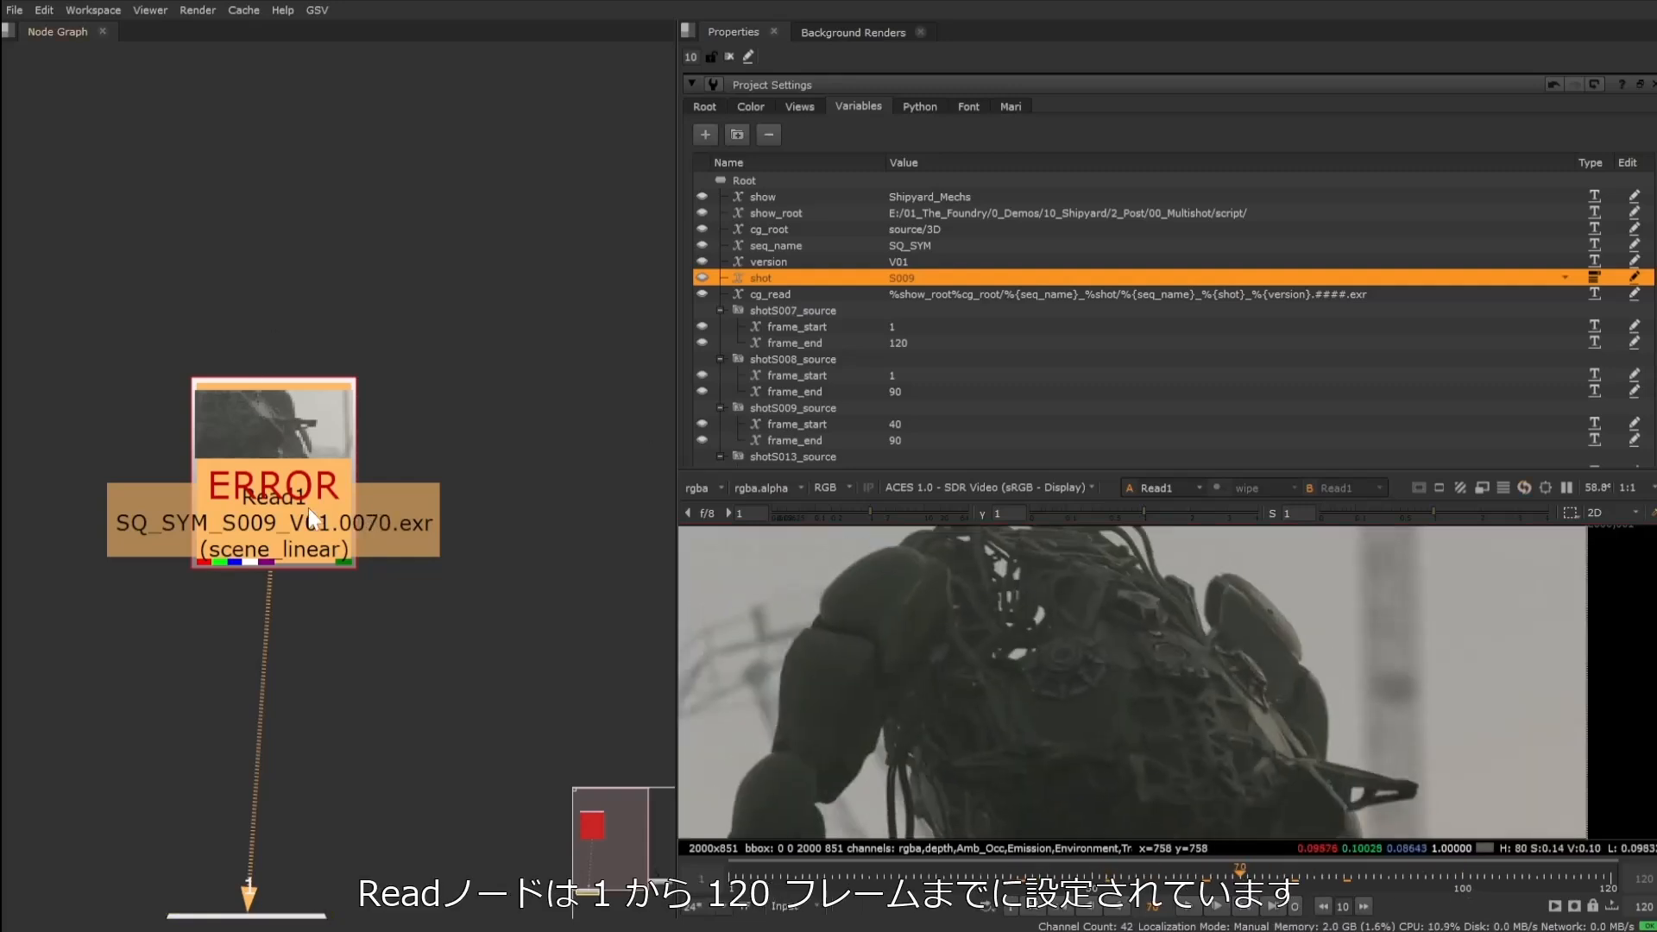
Open Read1's properties and browse its file path to check the frame range of the S009 sequence.
{"action": "double_click", "coordinate": [307, 505]}
{"action": "left_click", "coordinate": [1647, 137]}
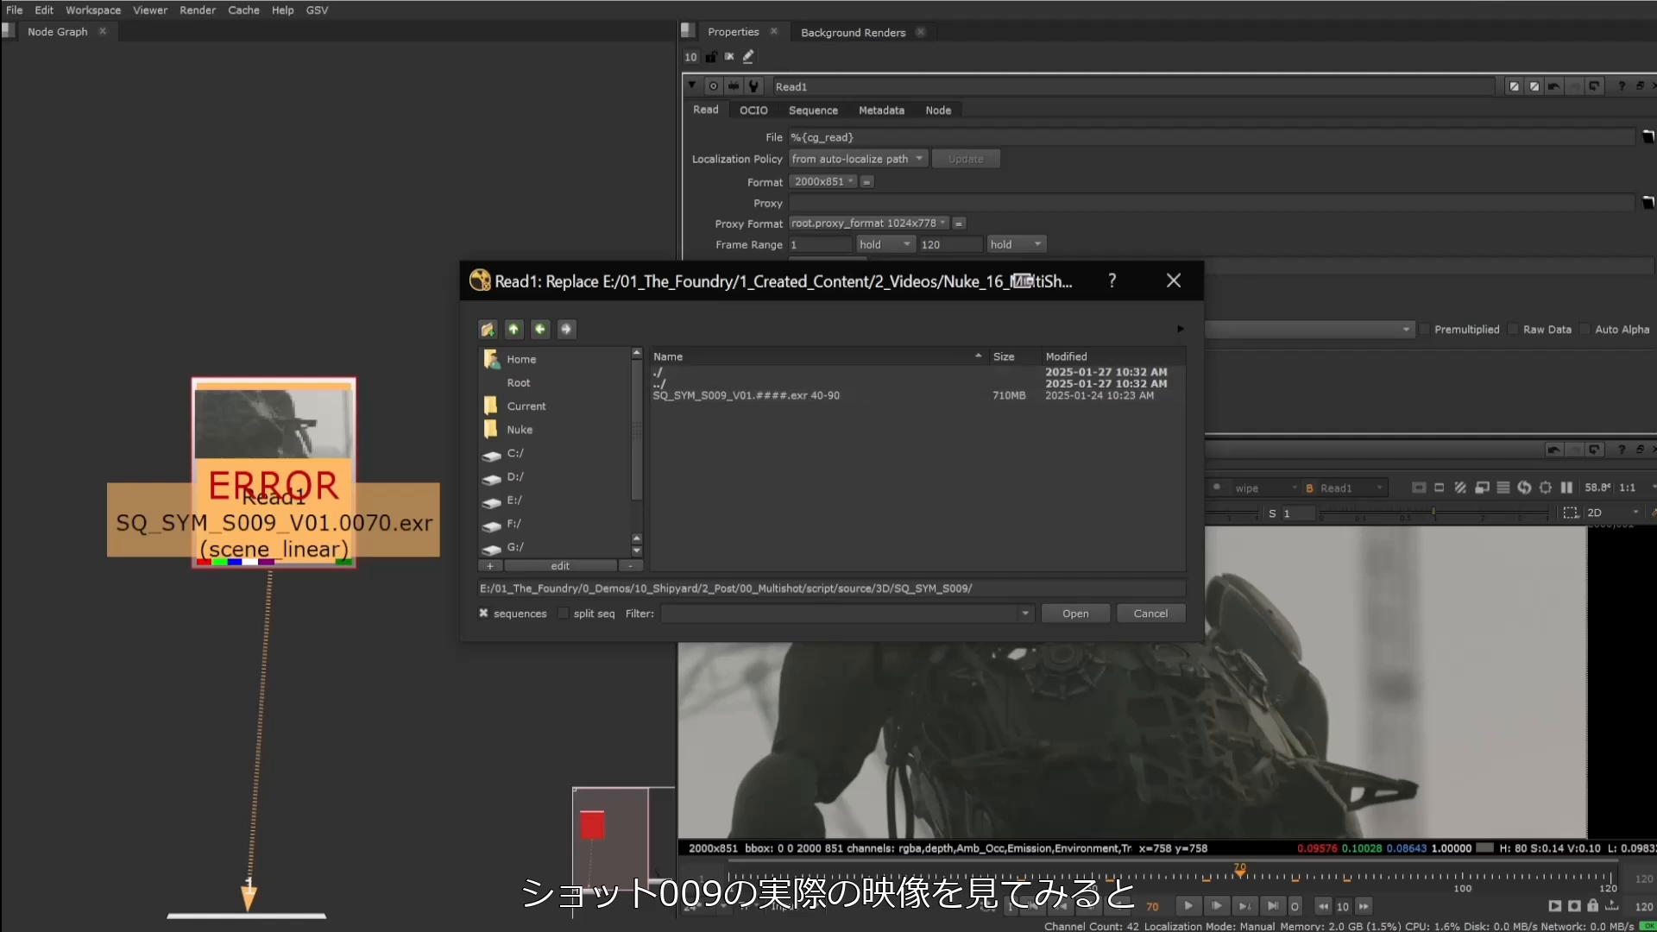
{"action": "left_click", "coordinate": [1156, 609]}
{"action": "left_click", "coordinate": [571, 332]}
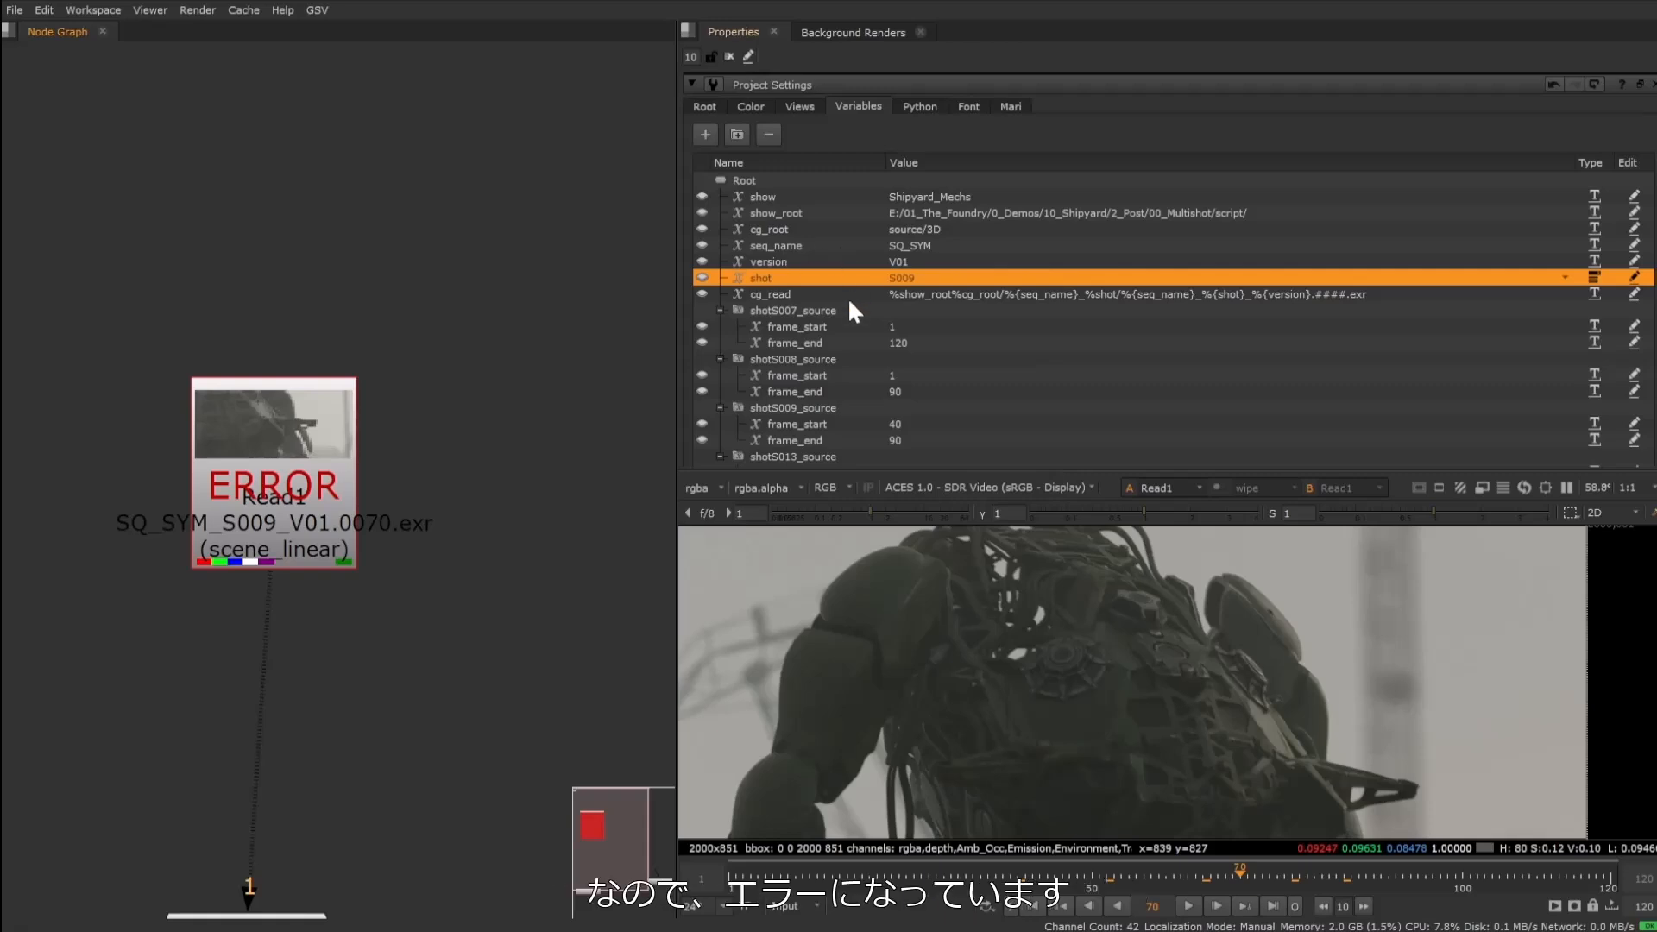
Review the frame_start and frame_end variables in the shotS009_source and shotS007_source variable sets.
{"action": "scroll", "coordinate": [847, 299], "scroll_direction": "down", "scroll_amount": 3}
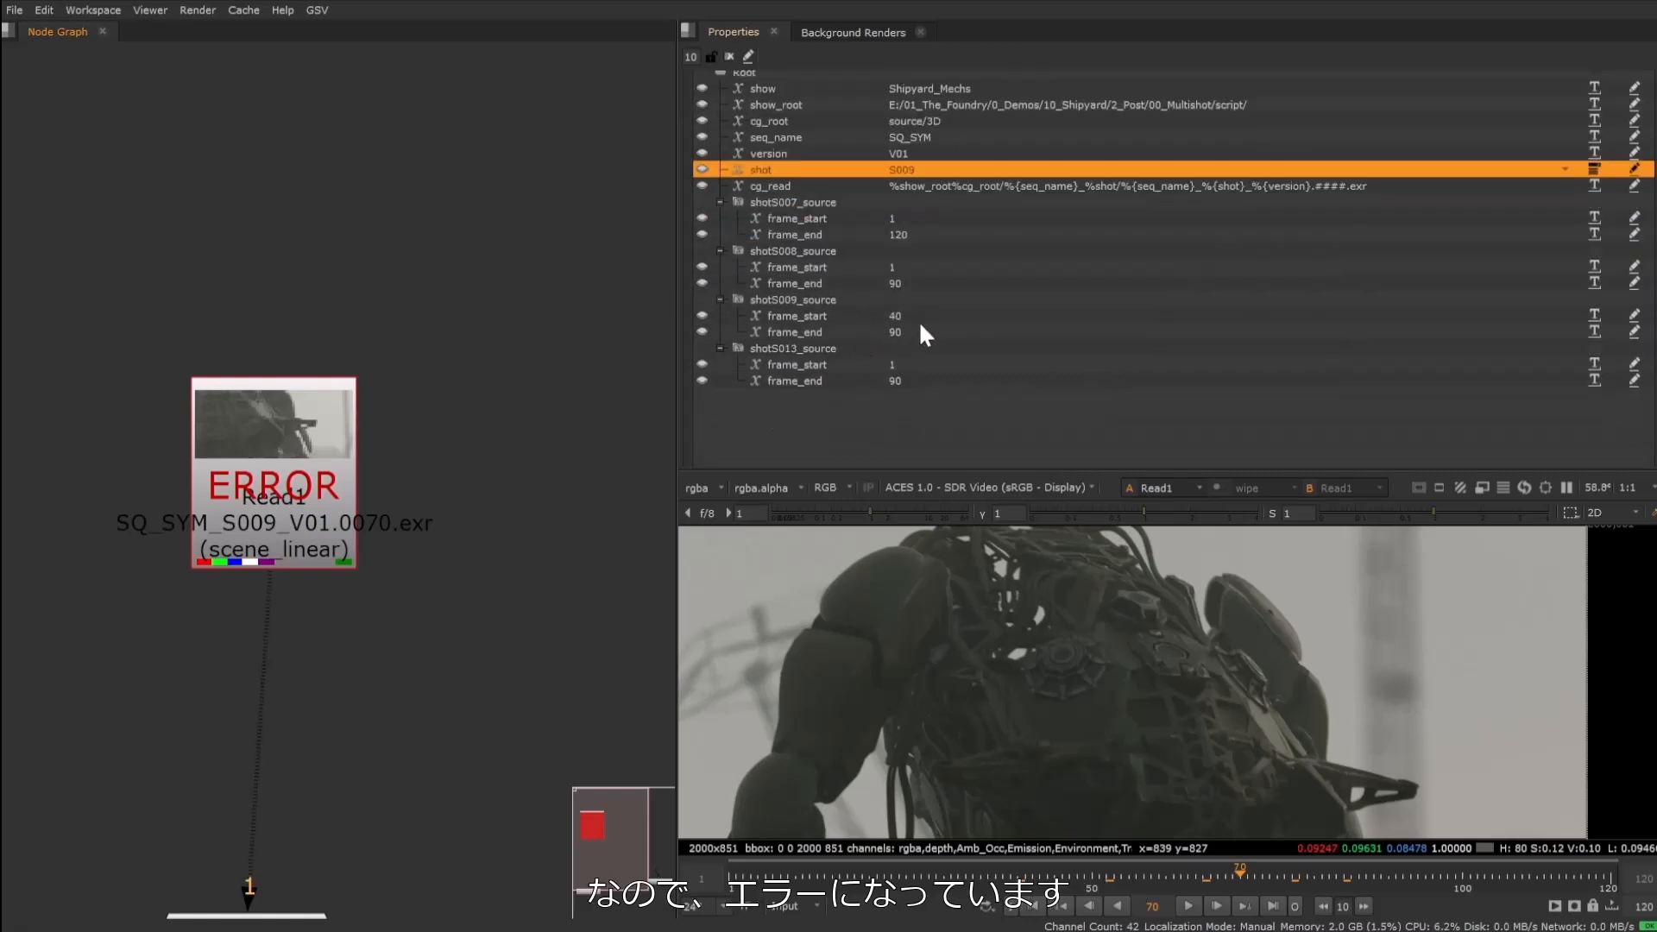
{"action": "left_click", "coordinate": [931, 319]}
{"action": "left_click", "coordinate": [926, 332]}
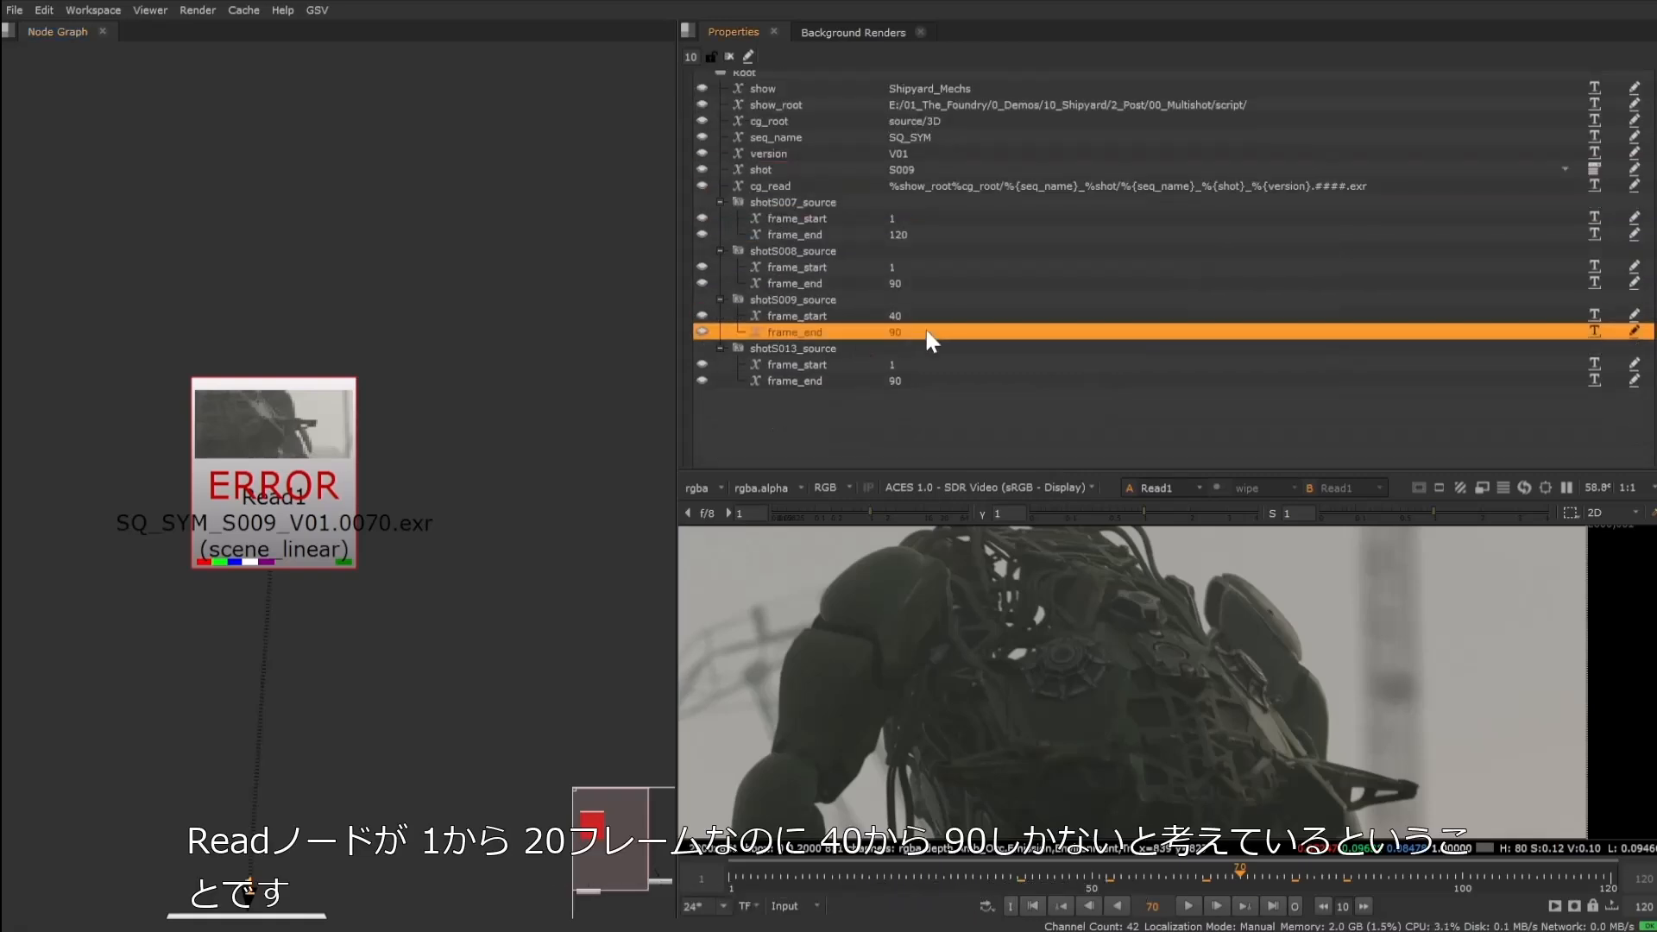
{"action": "left_click", "coordinate": [916, 218]}
{"action": "left_click", "coordinate": [915, 233]}
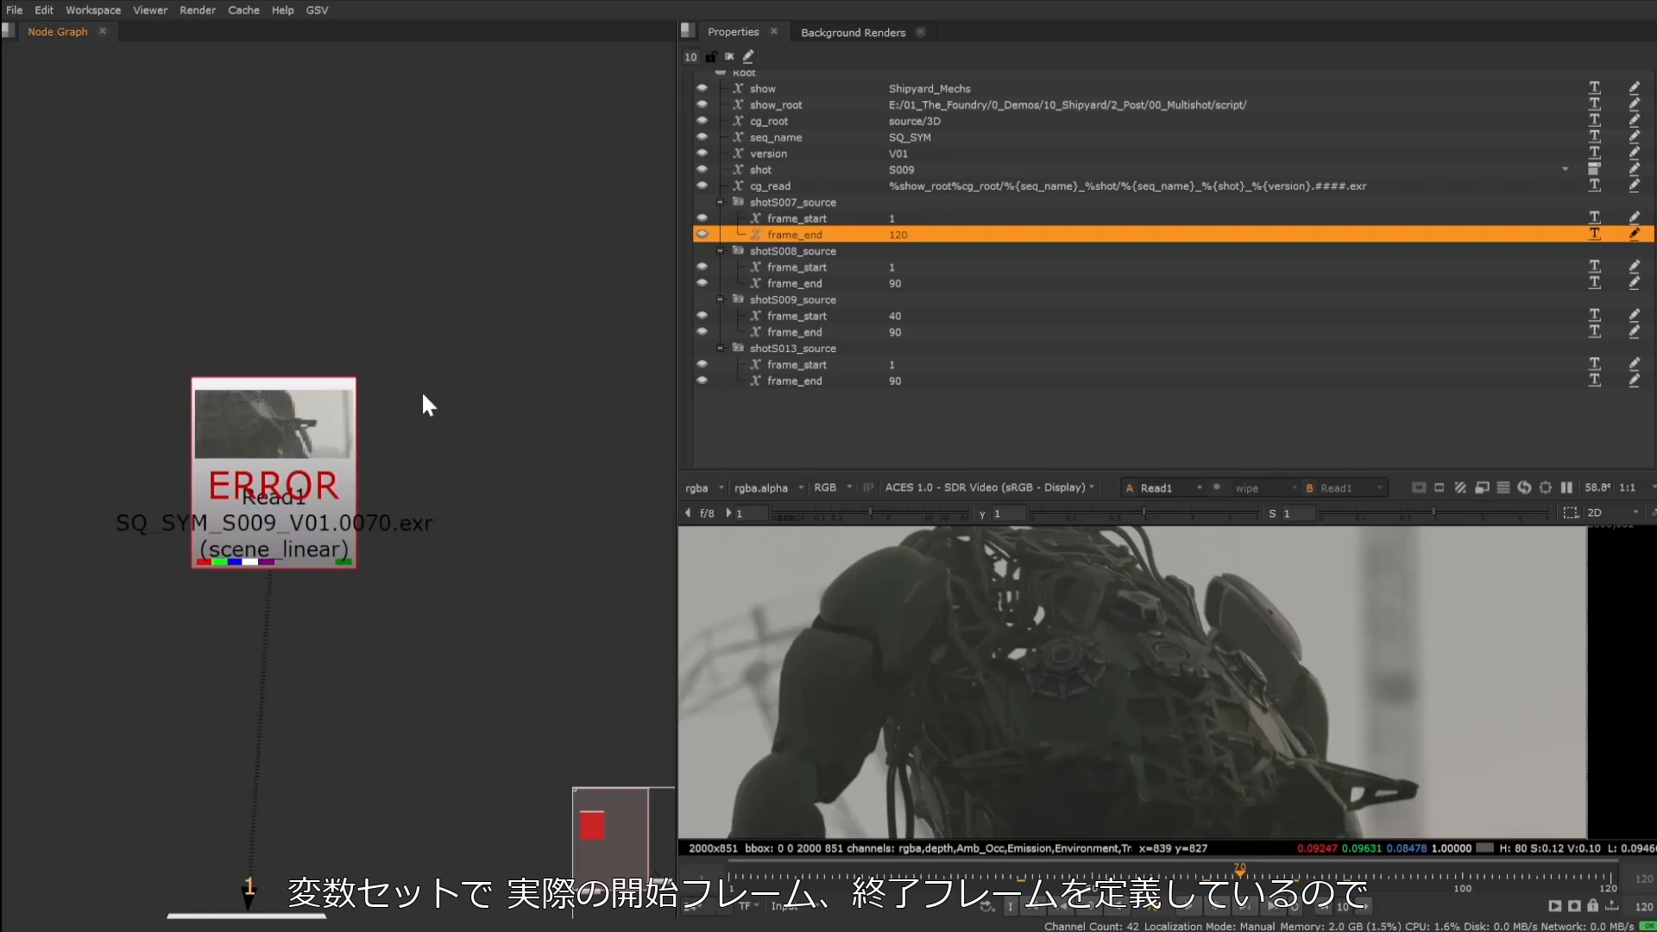
{"action": "scroll", "coordinate": [865, 309], "scroll_direction": "up", "scroll_amount": 3}
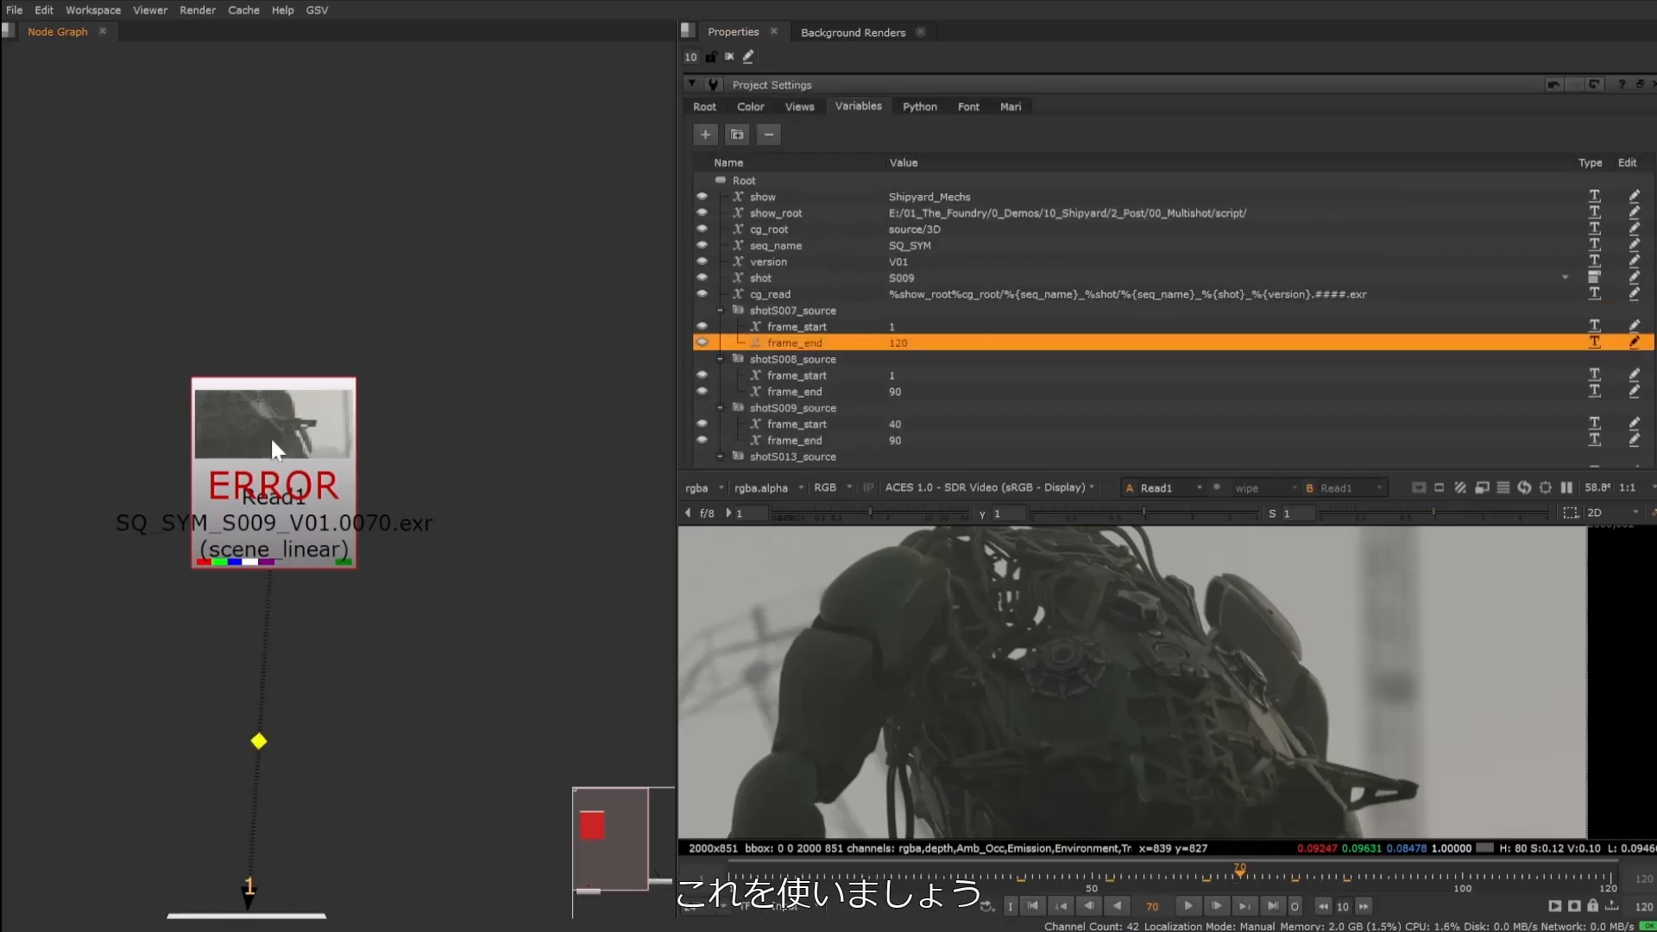
Set the first frame of Read1's frame range to the expression %{shot%{shot}_source.frame_start}.
{"action": "double_click", "coordinate": [303, 459]}
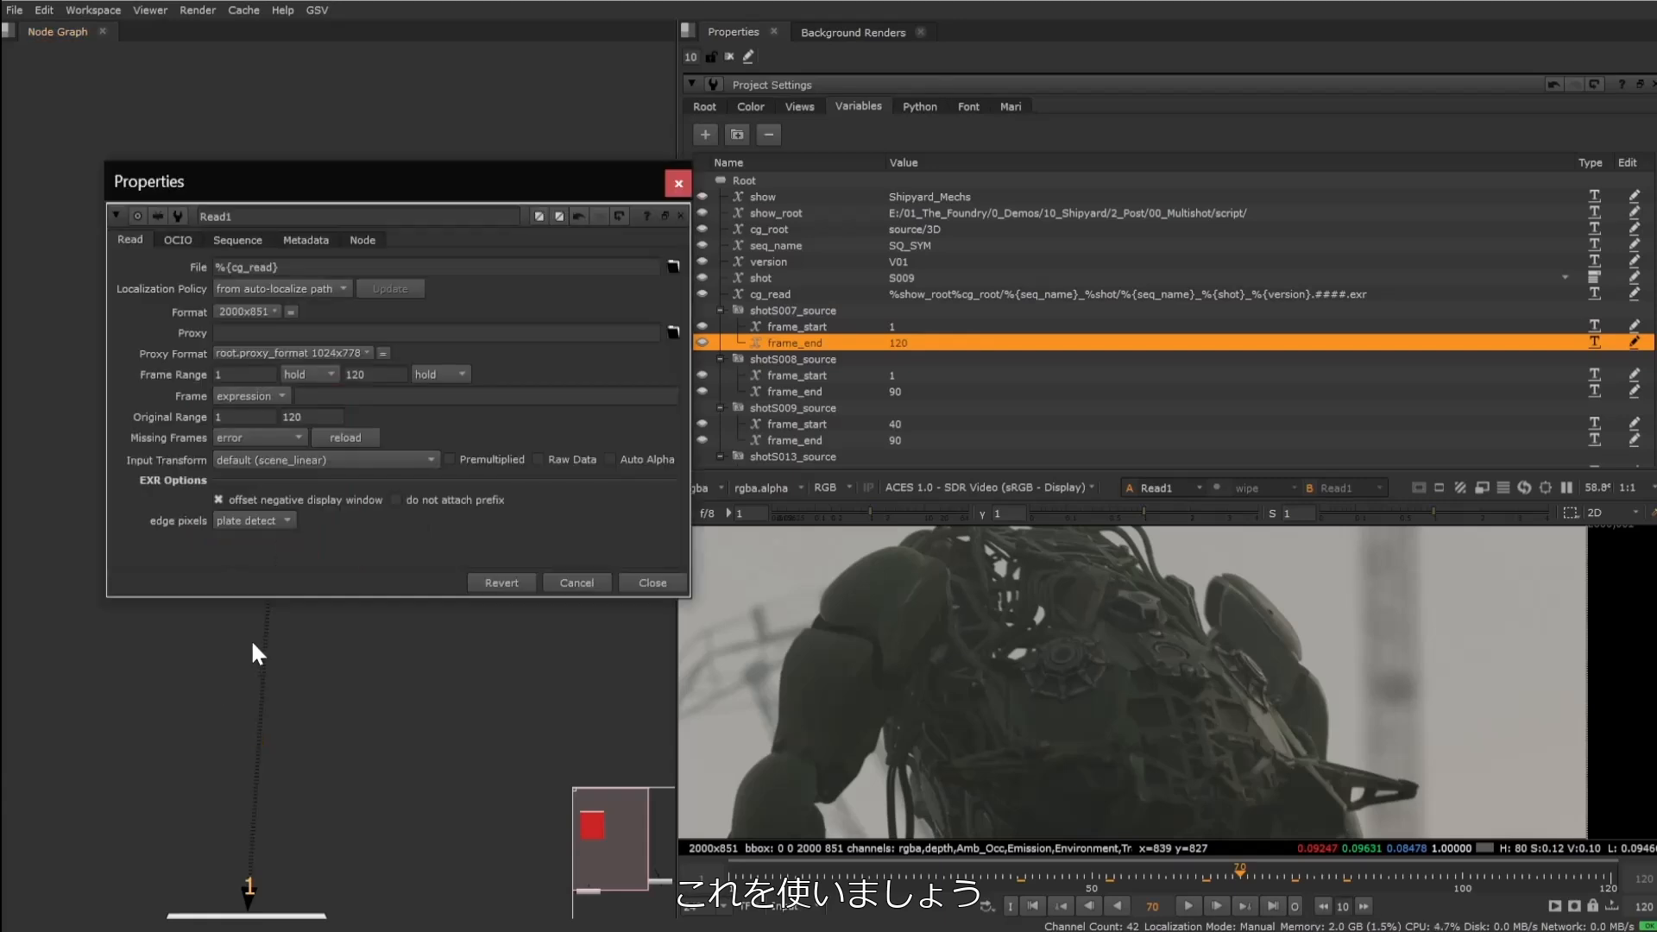
{"action": "key", "text": "equal"}
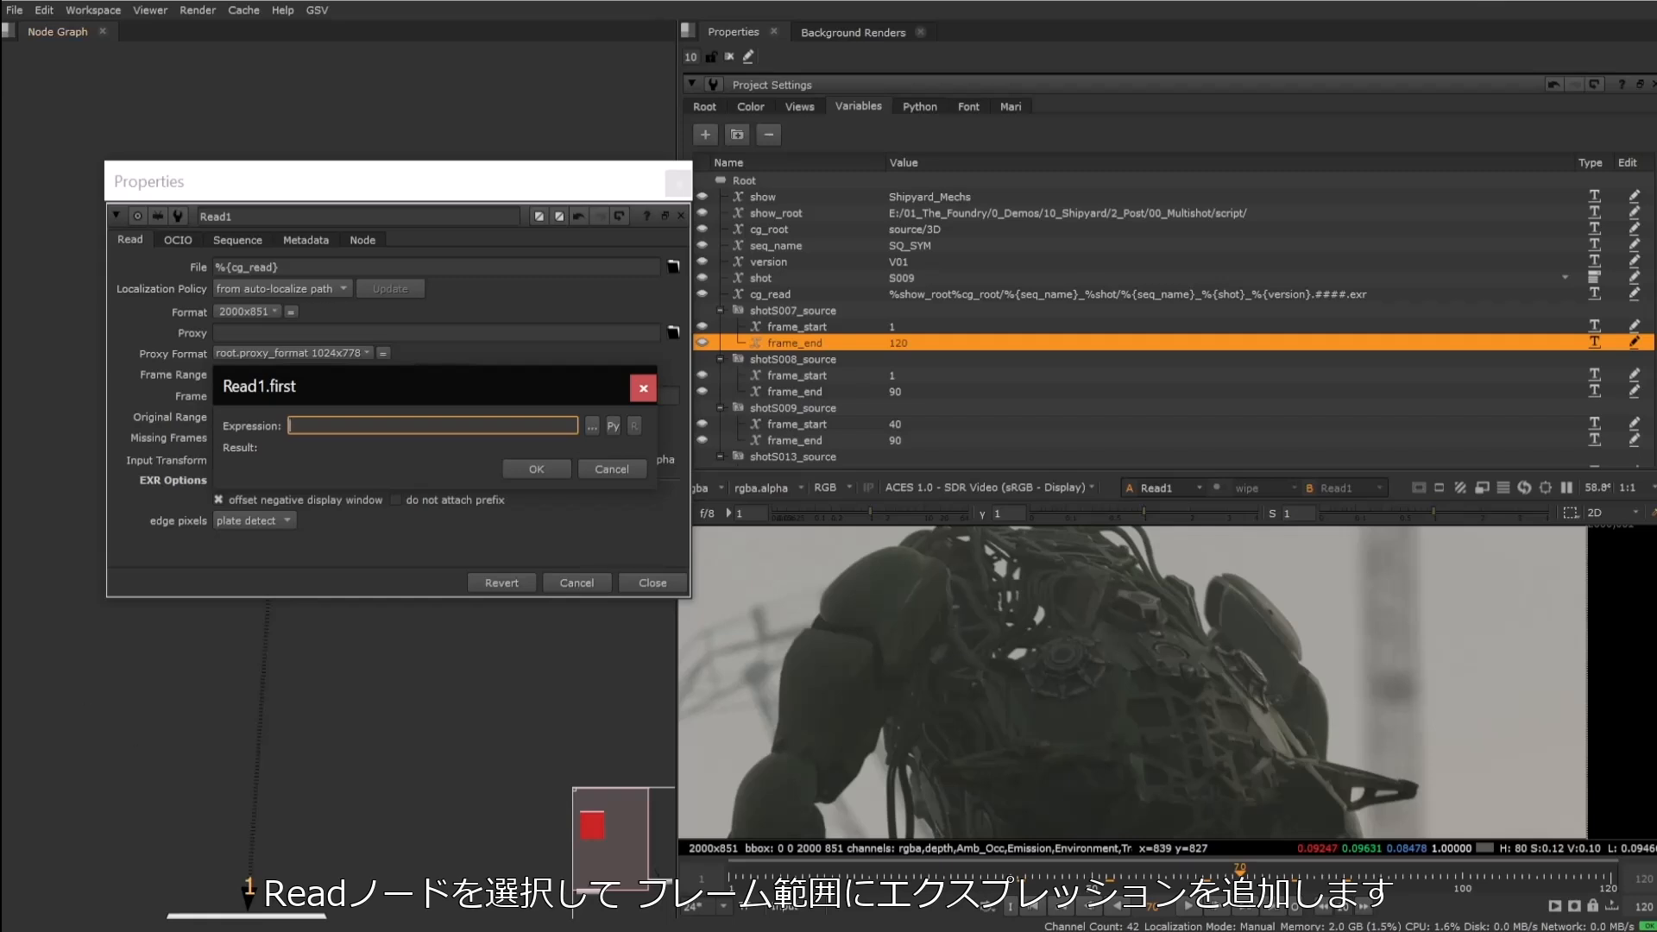
{"action": "type", "text": "%{shot%{shot}_source.frame_start}"}
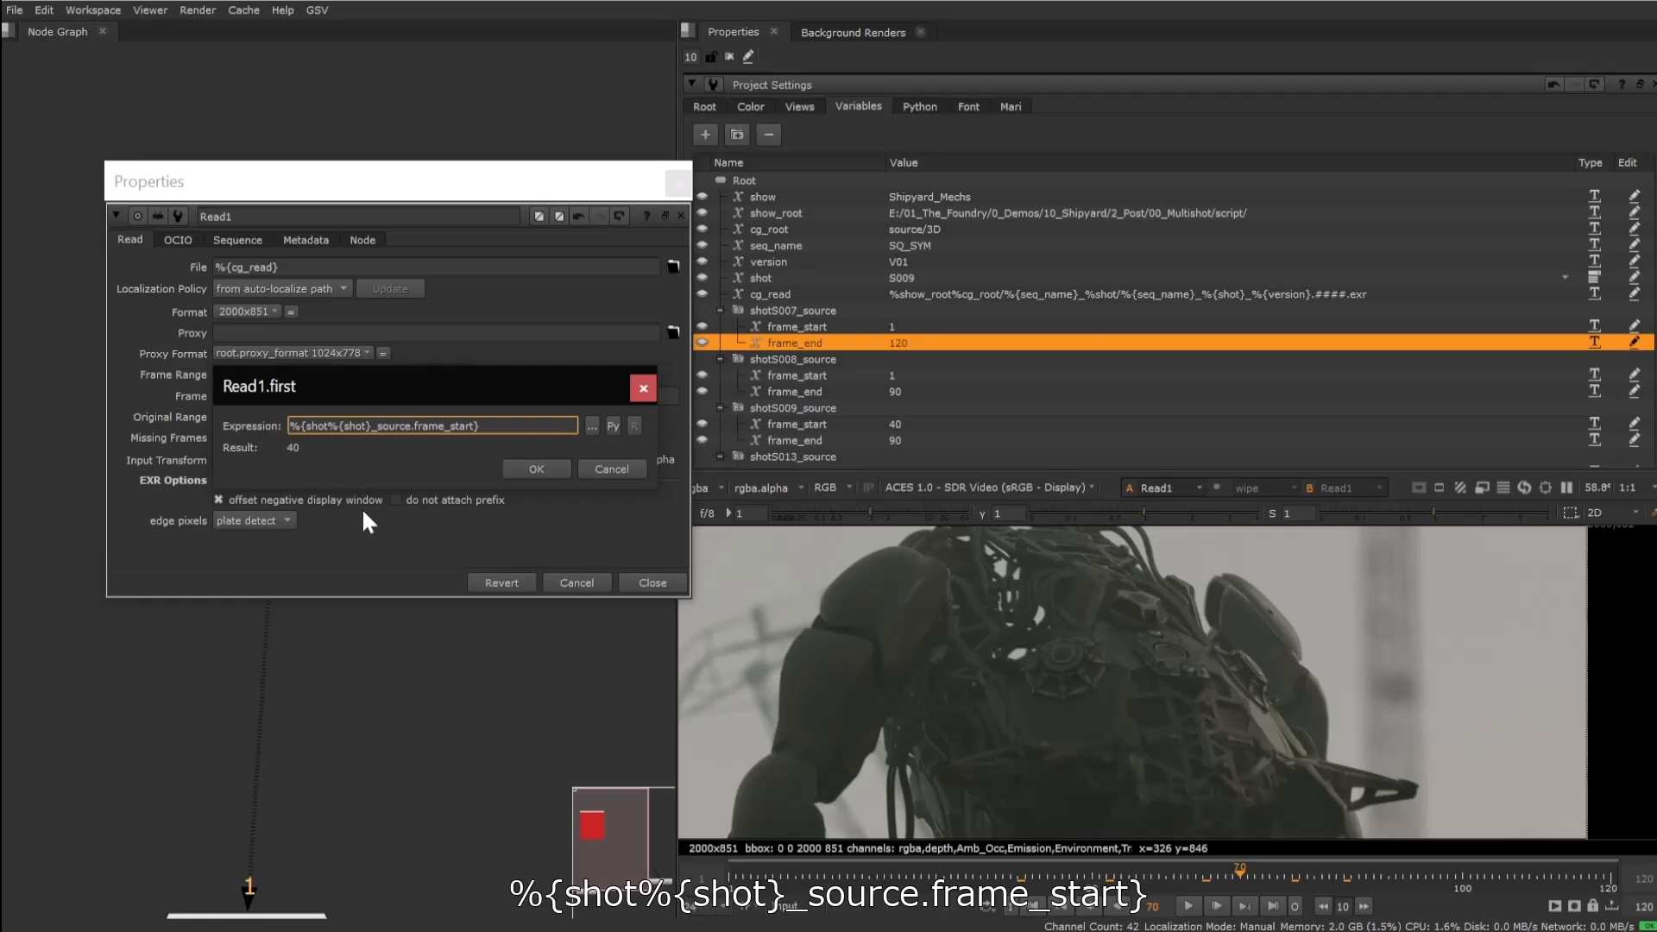
{"action": "left_click", "coordinate": [535, 468]}
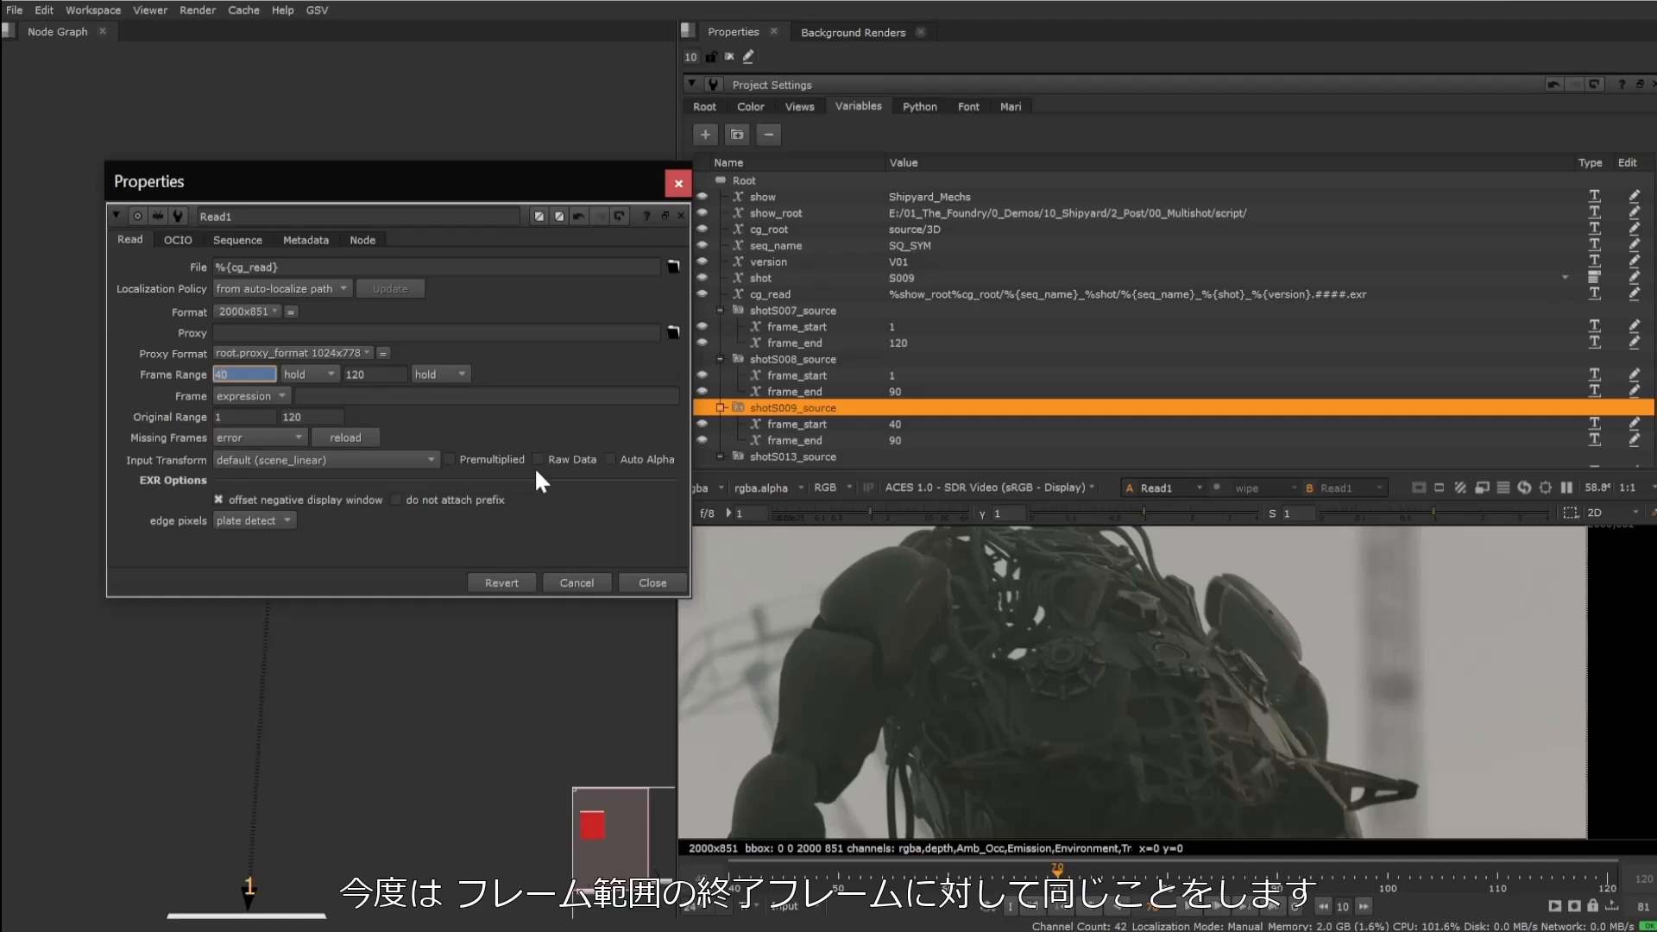
Set the last frame of Read1's frame range to the expression %{shot%{shot}_source.frame_end} and close the node's properties.
{"action": "right_click", "coordinate": [388, 368]}
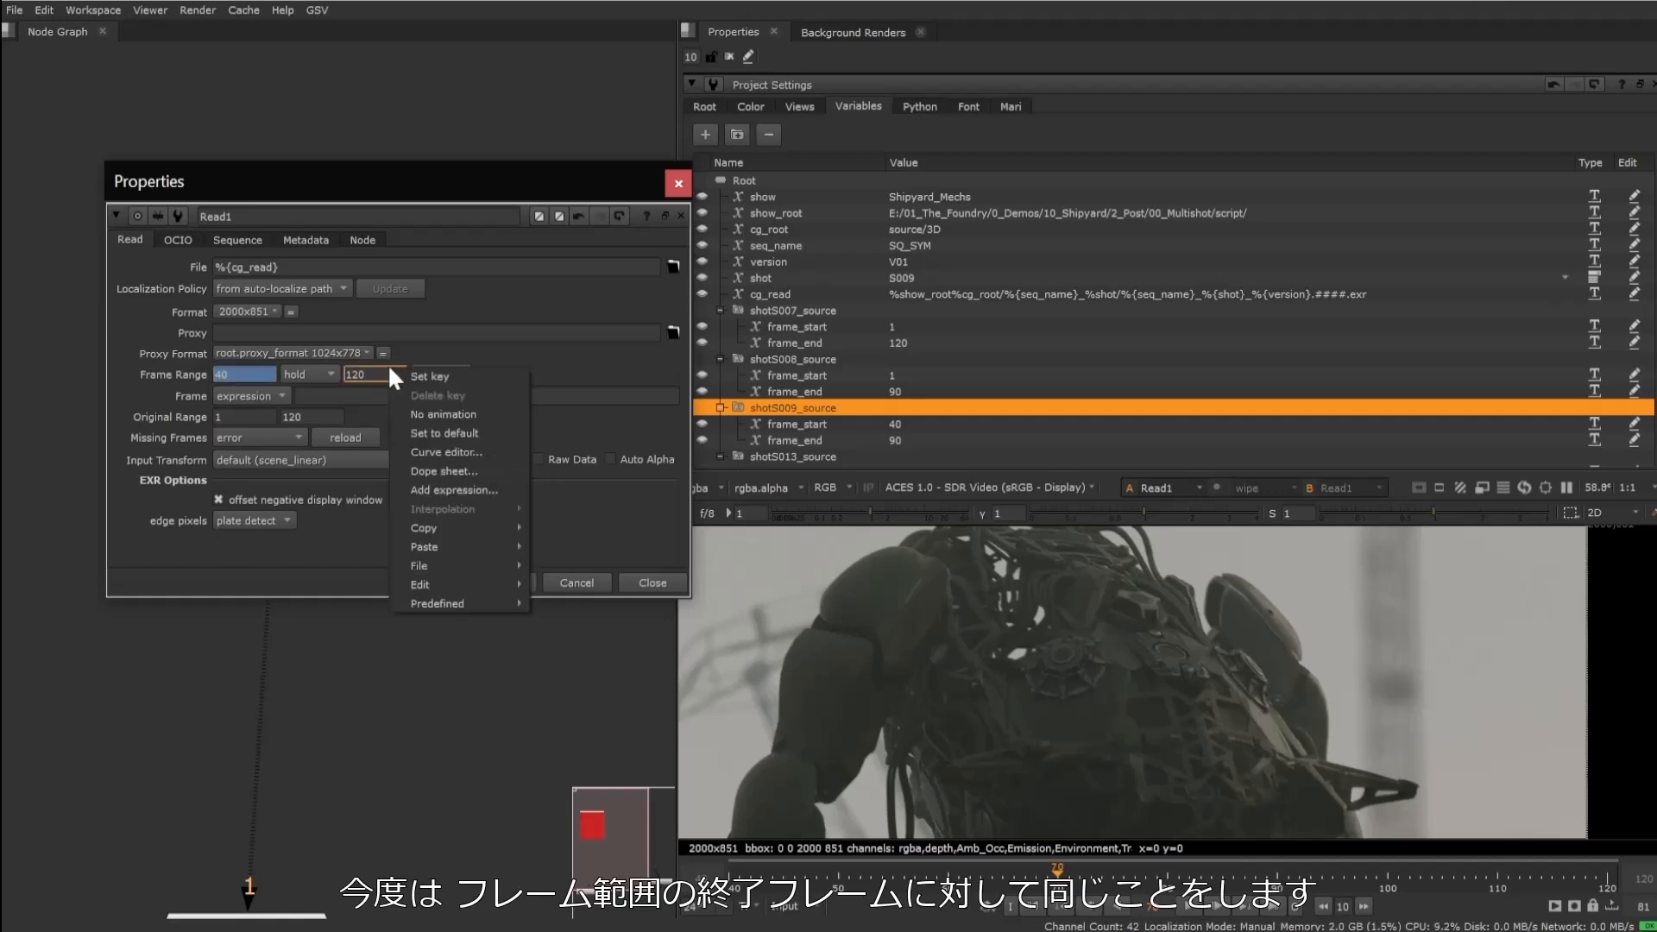
{"action": "left_click", "coordinate": [476, 489]}
{"action": "type", "text": "%{shot%{shot}_source.frame_end}"}
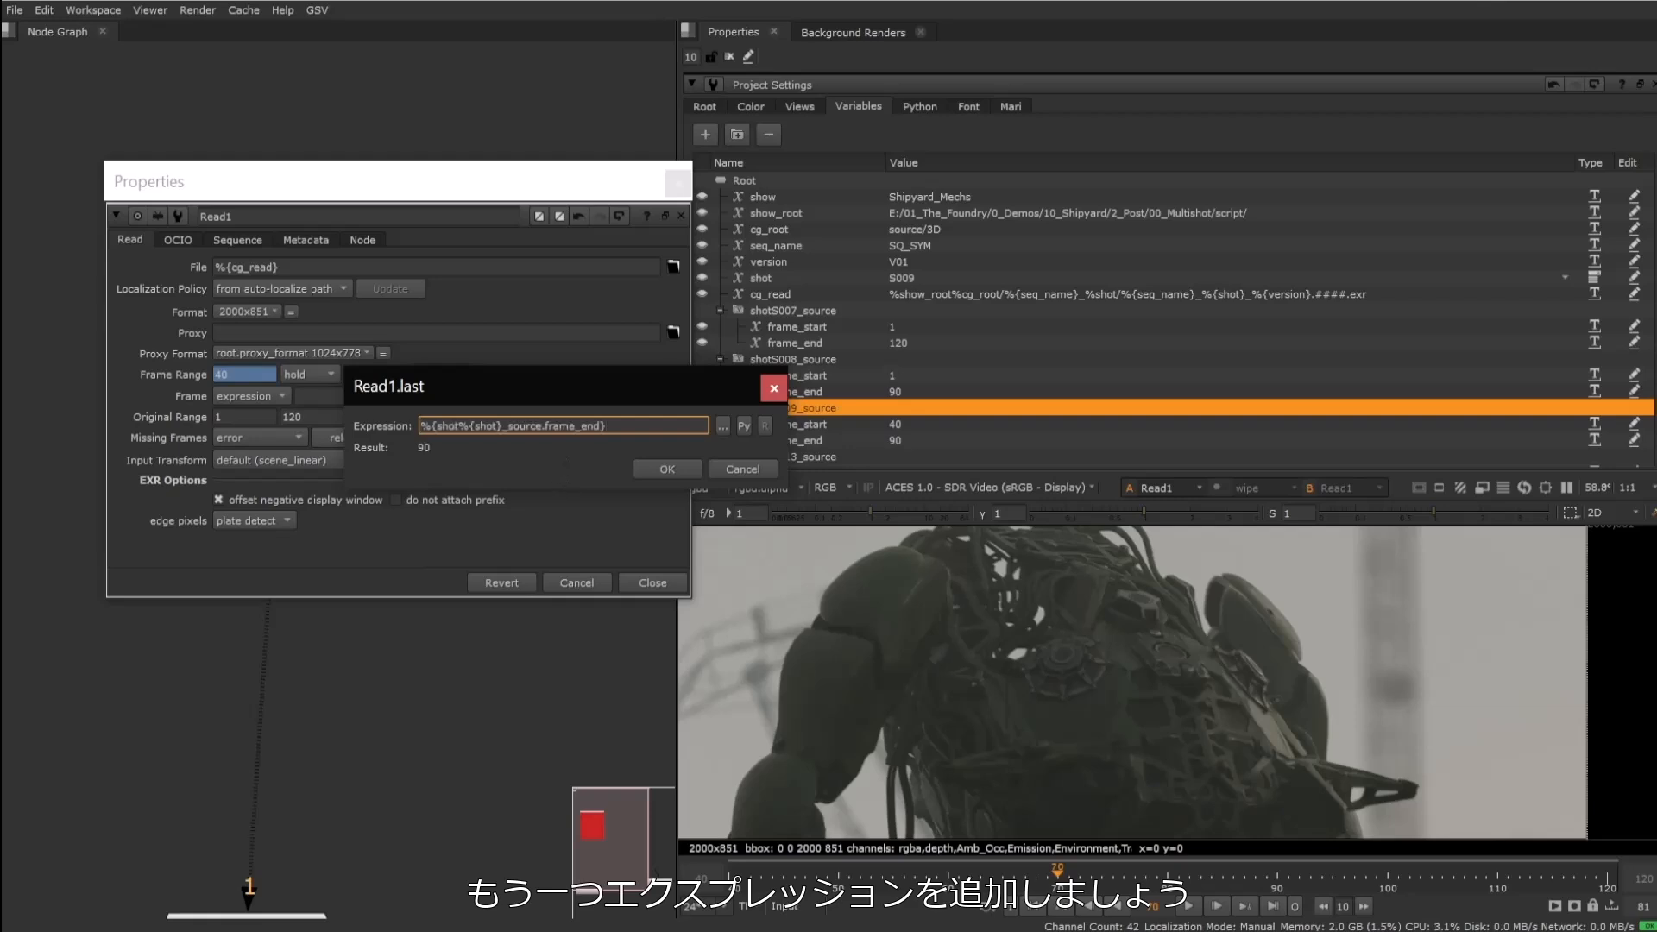
{"action": "left_click_drag", "start_coordinate": [634, 381], "coordinate": [489, 348]}
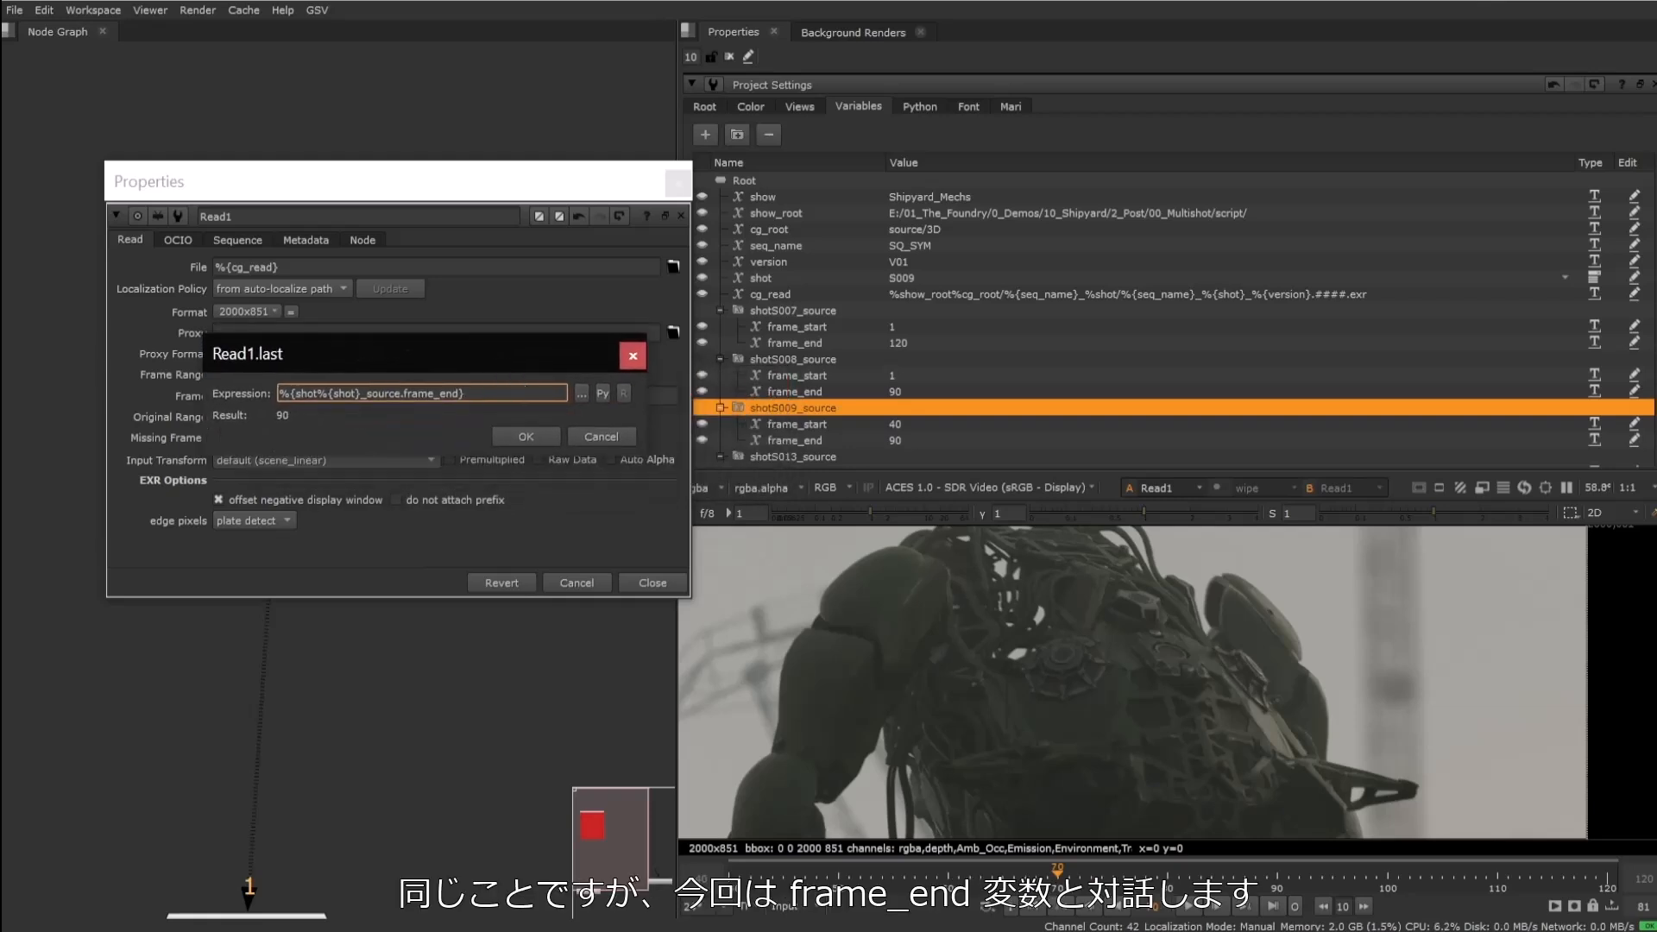
{"action": "left_click", "coordinate": [521, 439]}
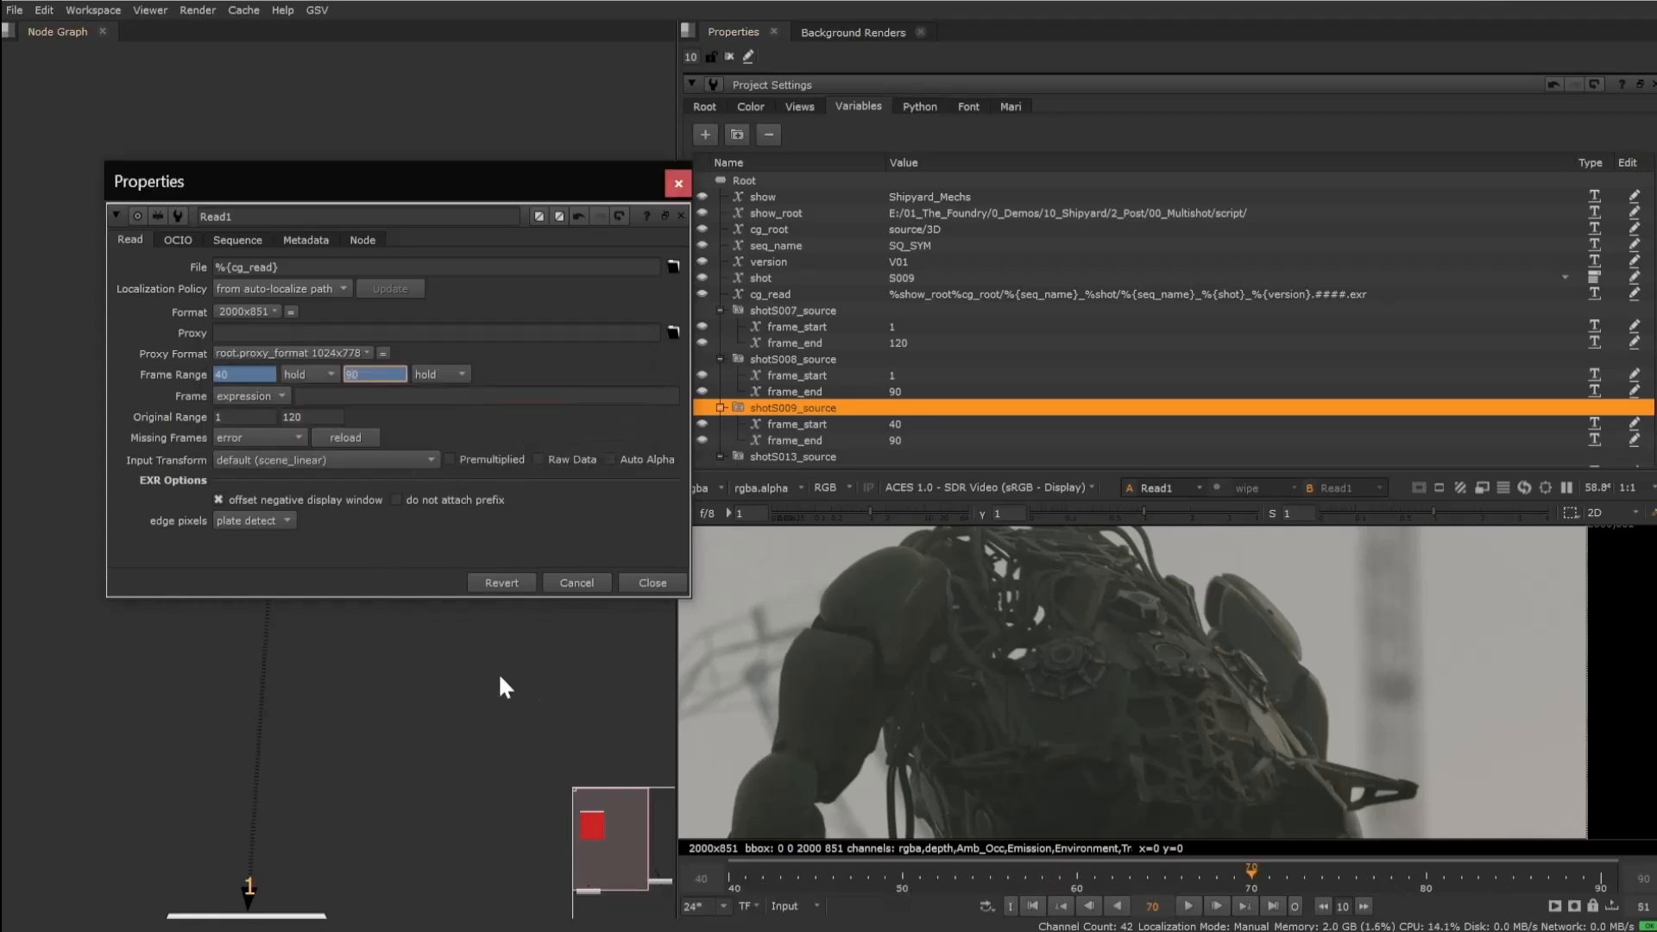
{"action": "left_click", "coordinate": [662, 582]}
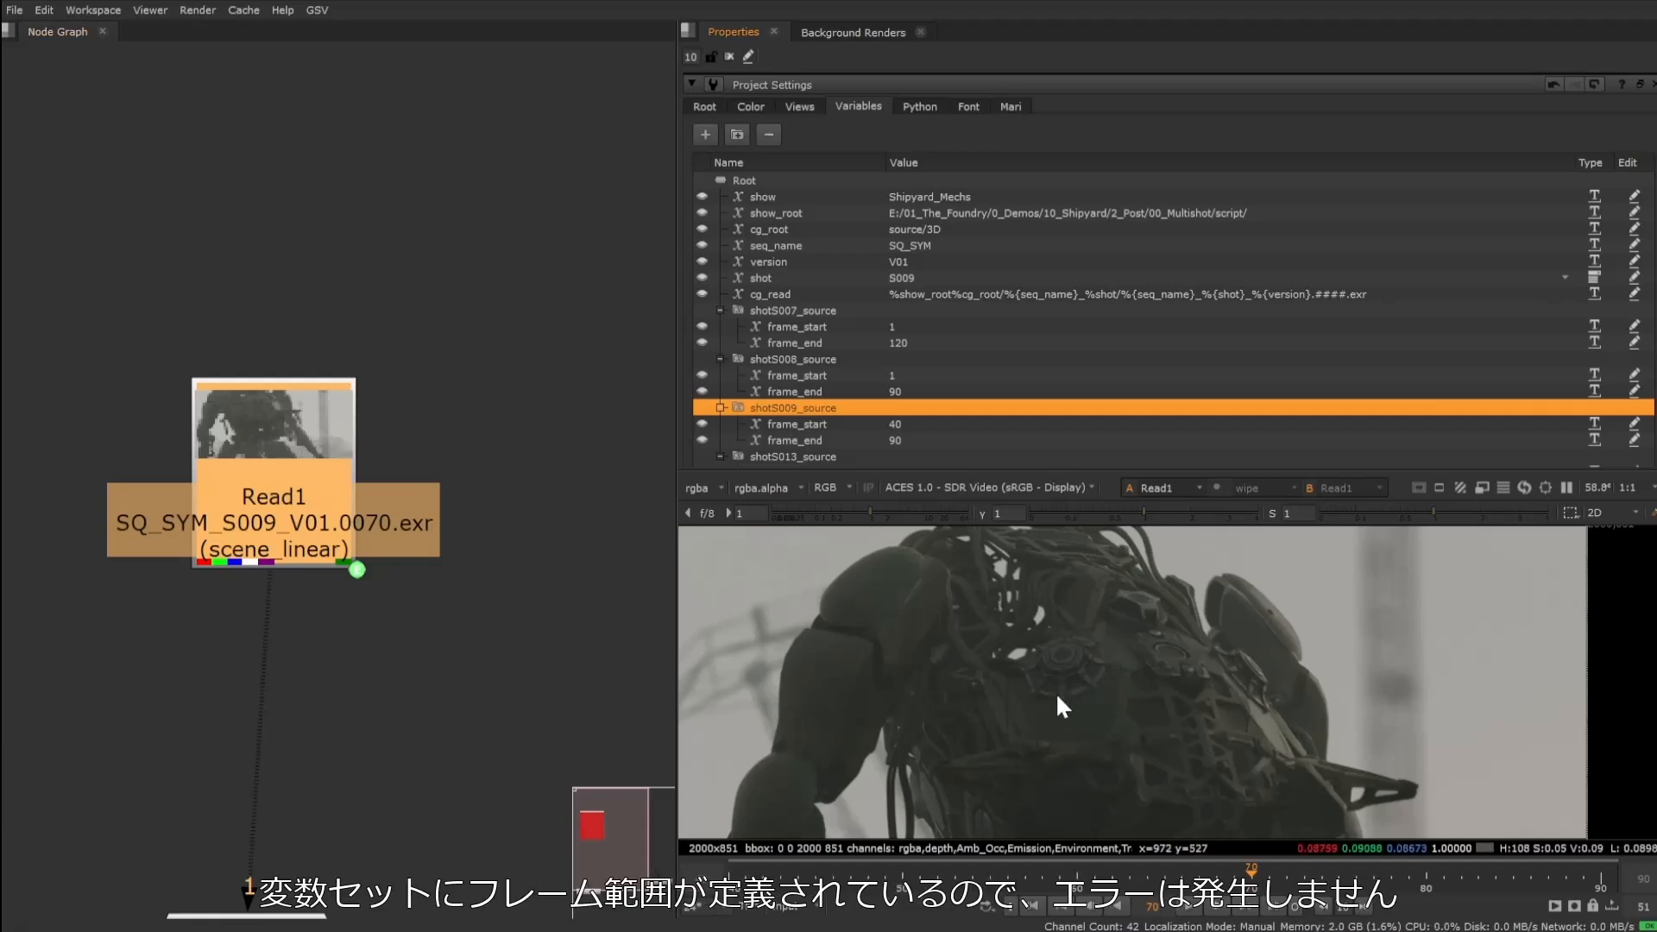
Switch the shot variable to S007, S008, S009 and S013 to check that Read1's image and frame range follow.
{"action": "left_click", "coordinate": [929, 272]}
{"action": "left_click", "coordinate": [930, 272]}
{"action": "left_click", "coordinate": [928, 281]}
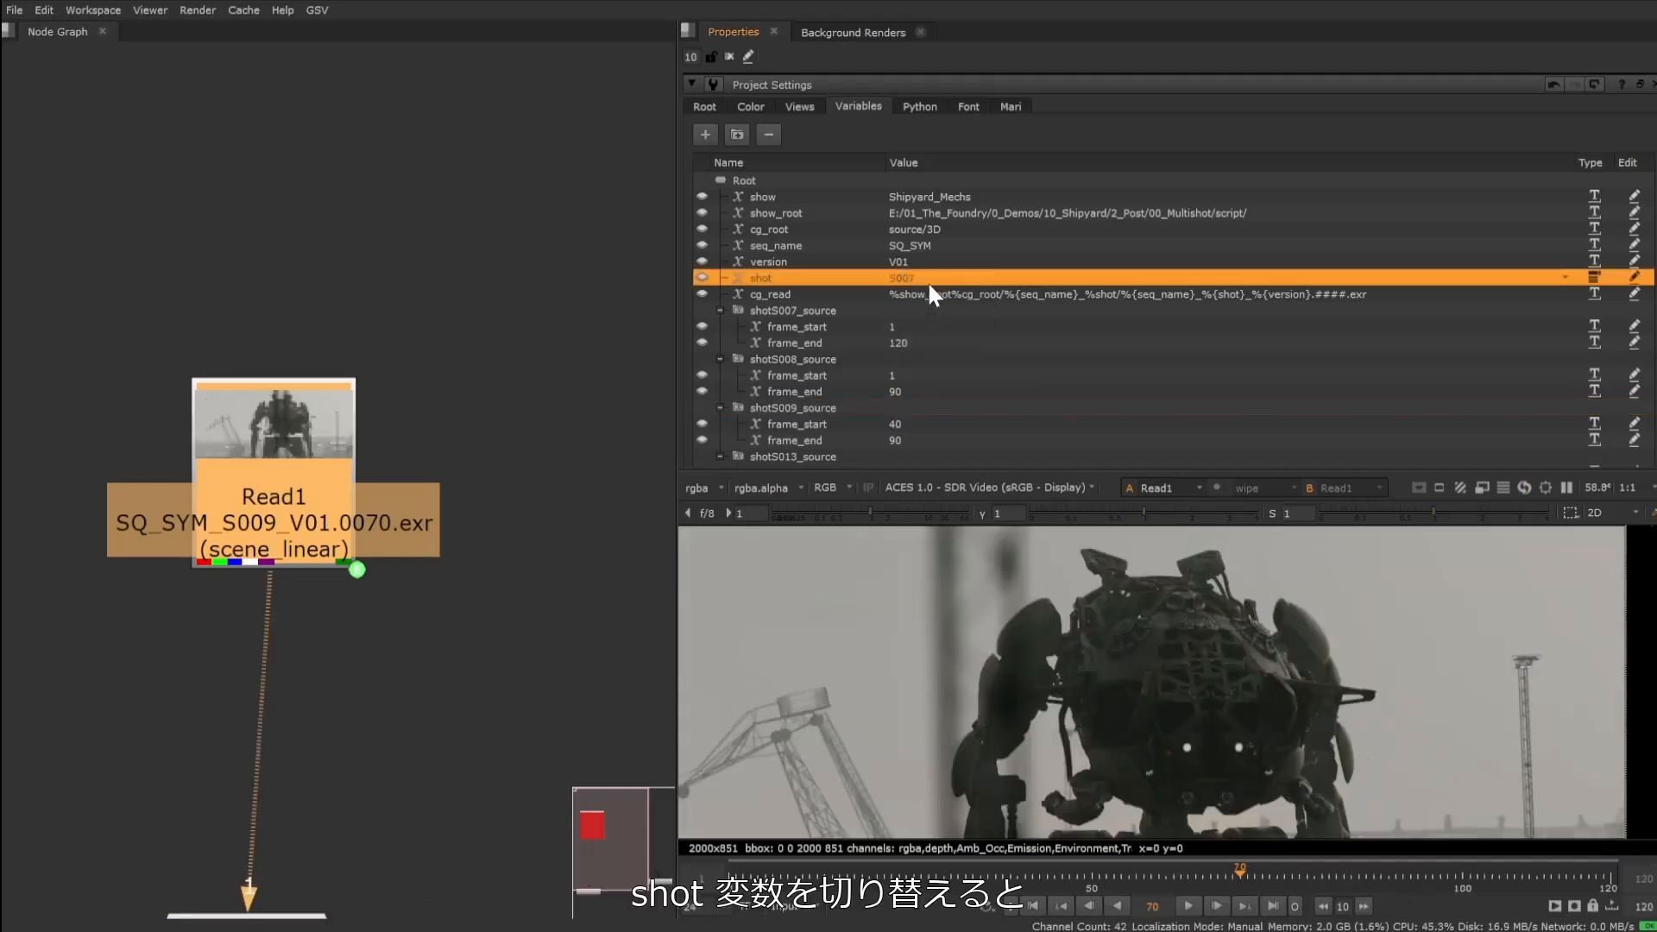
{"action": "left_click", "coordinate": [929, 284]}
{"action": "left_click", "coordinate": [925, 298]}
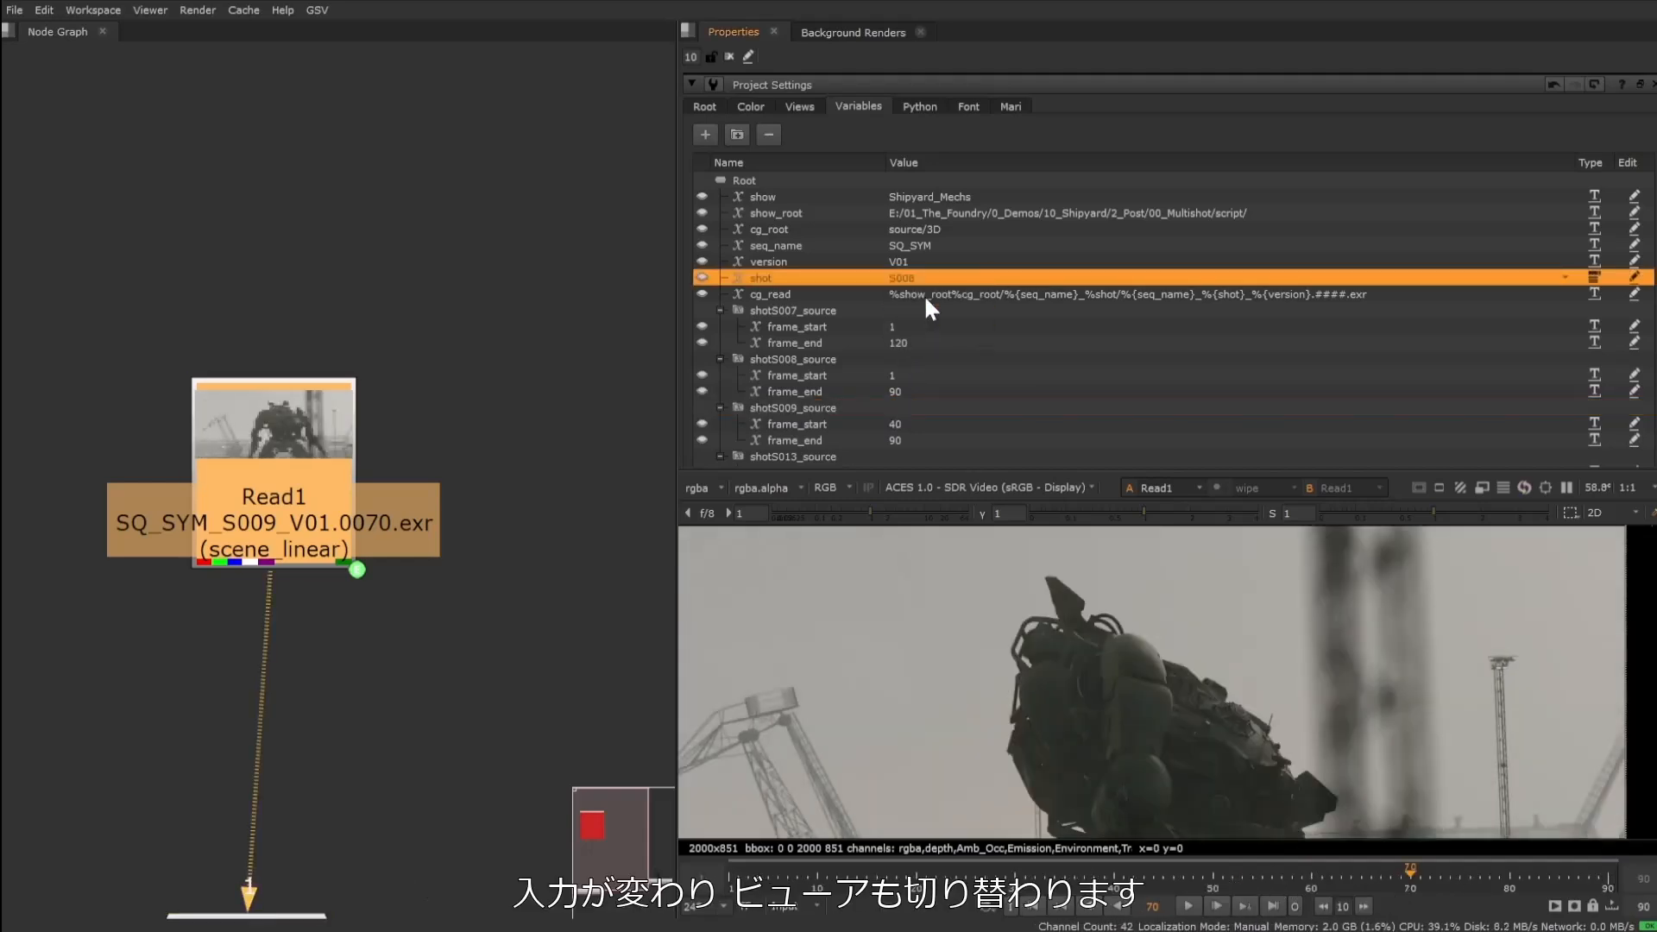
{"action": "left_click", "coordinate": [923, 278]}
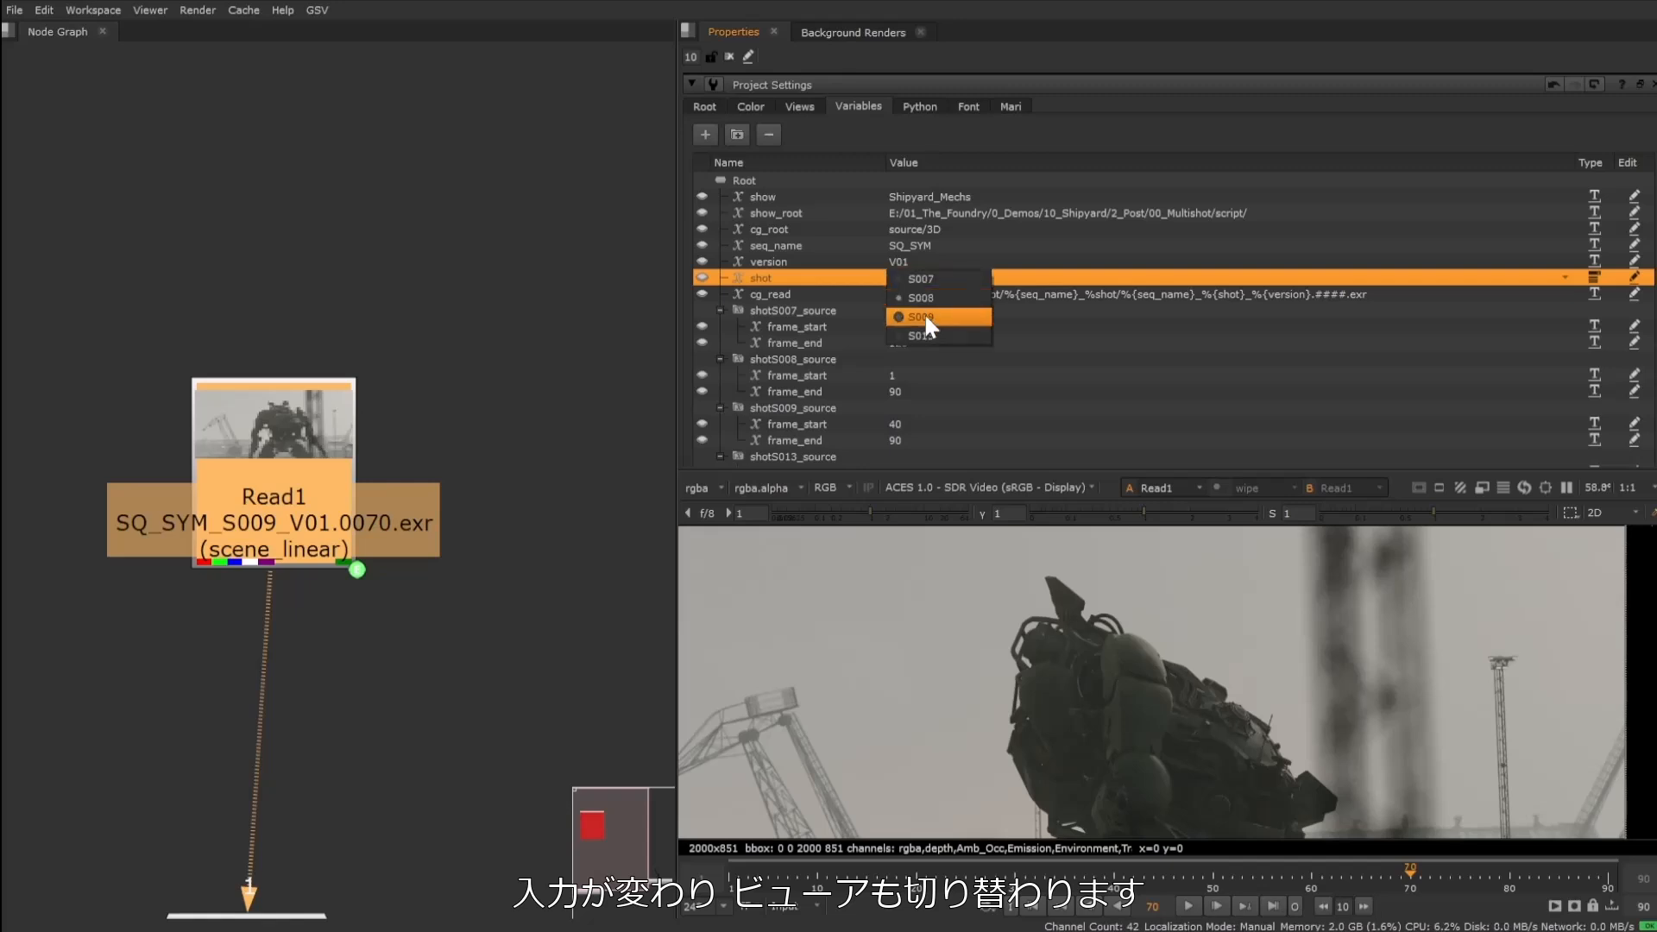
{"action": "left_click", "coordinate": [924, 314]}
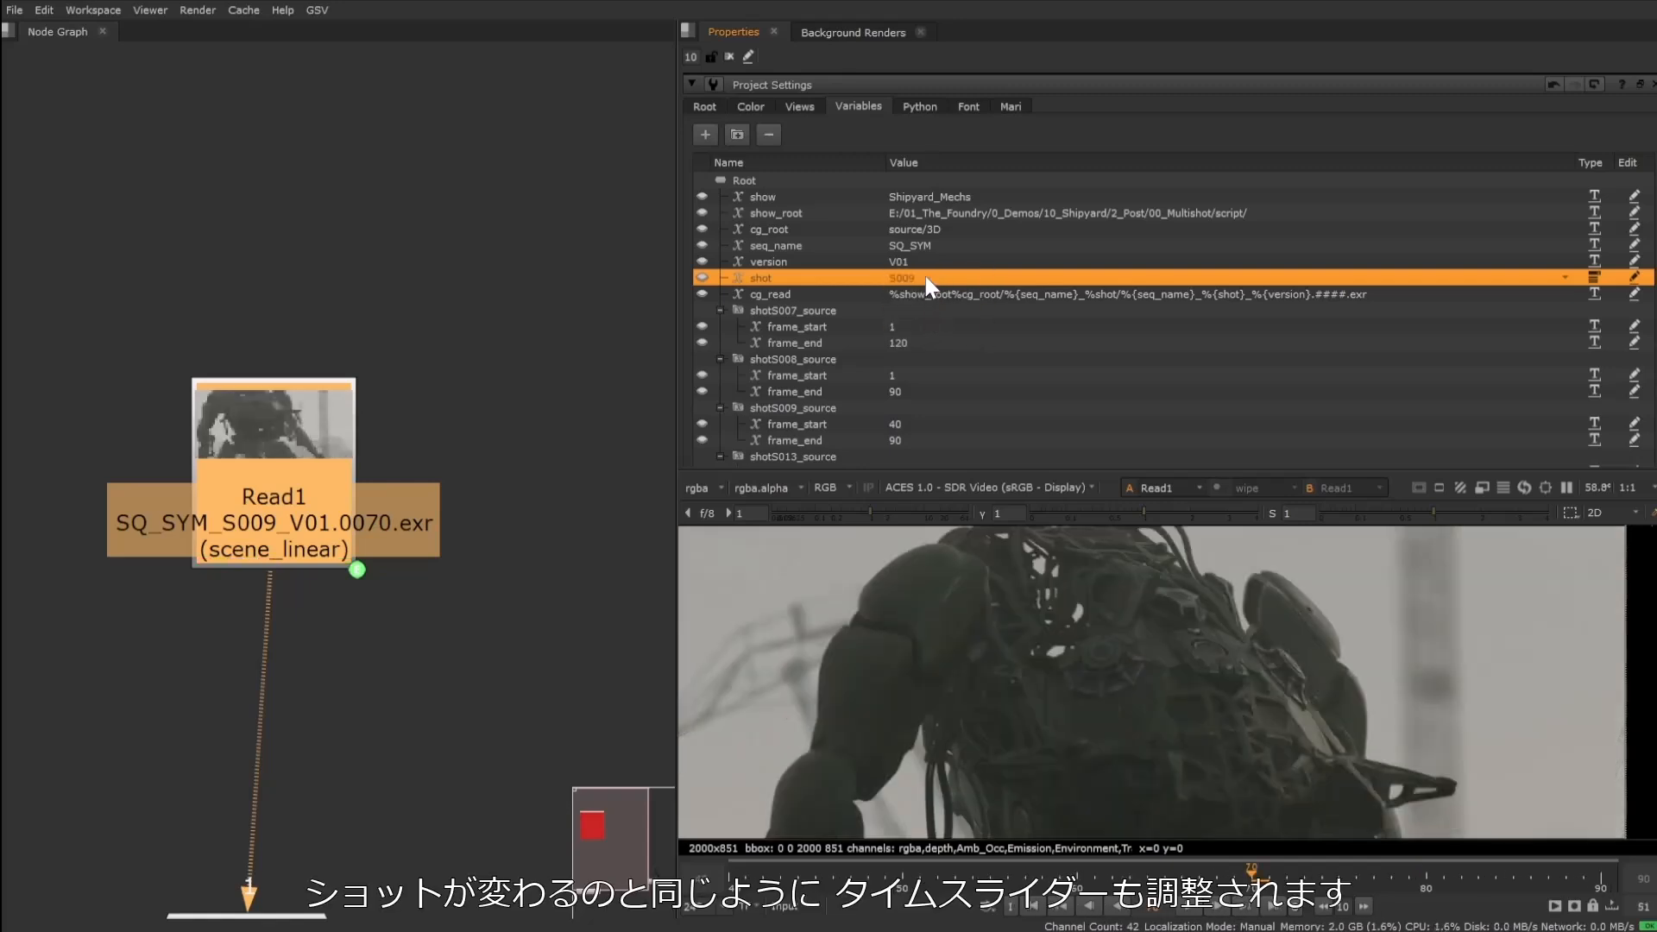
{"action": "left_click", "coordinate": [923, 276]}
{"action": "left_click", "coordinate": [922, 335]}
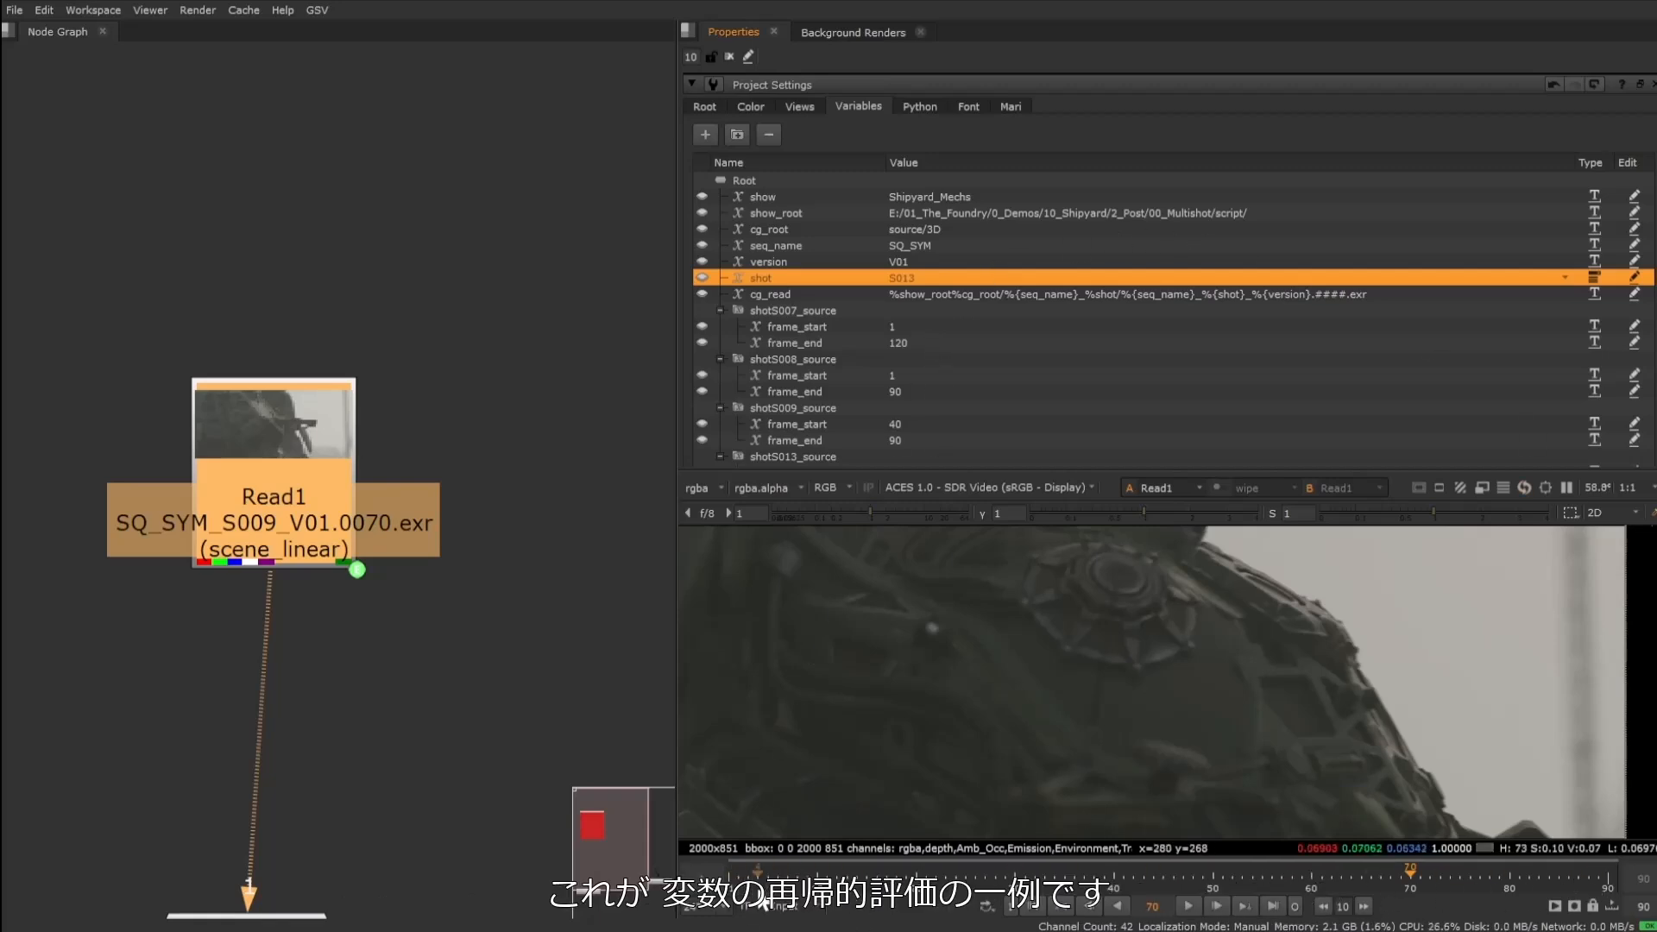
Run the shot variable through S007, S008, S009 and S013 once more to recheck the viewer and timeline.
{"action": "left_click", "coordinate": [1001, 280]}
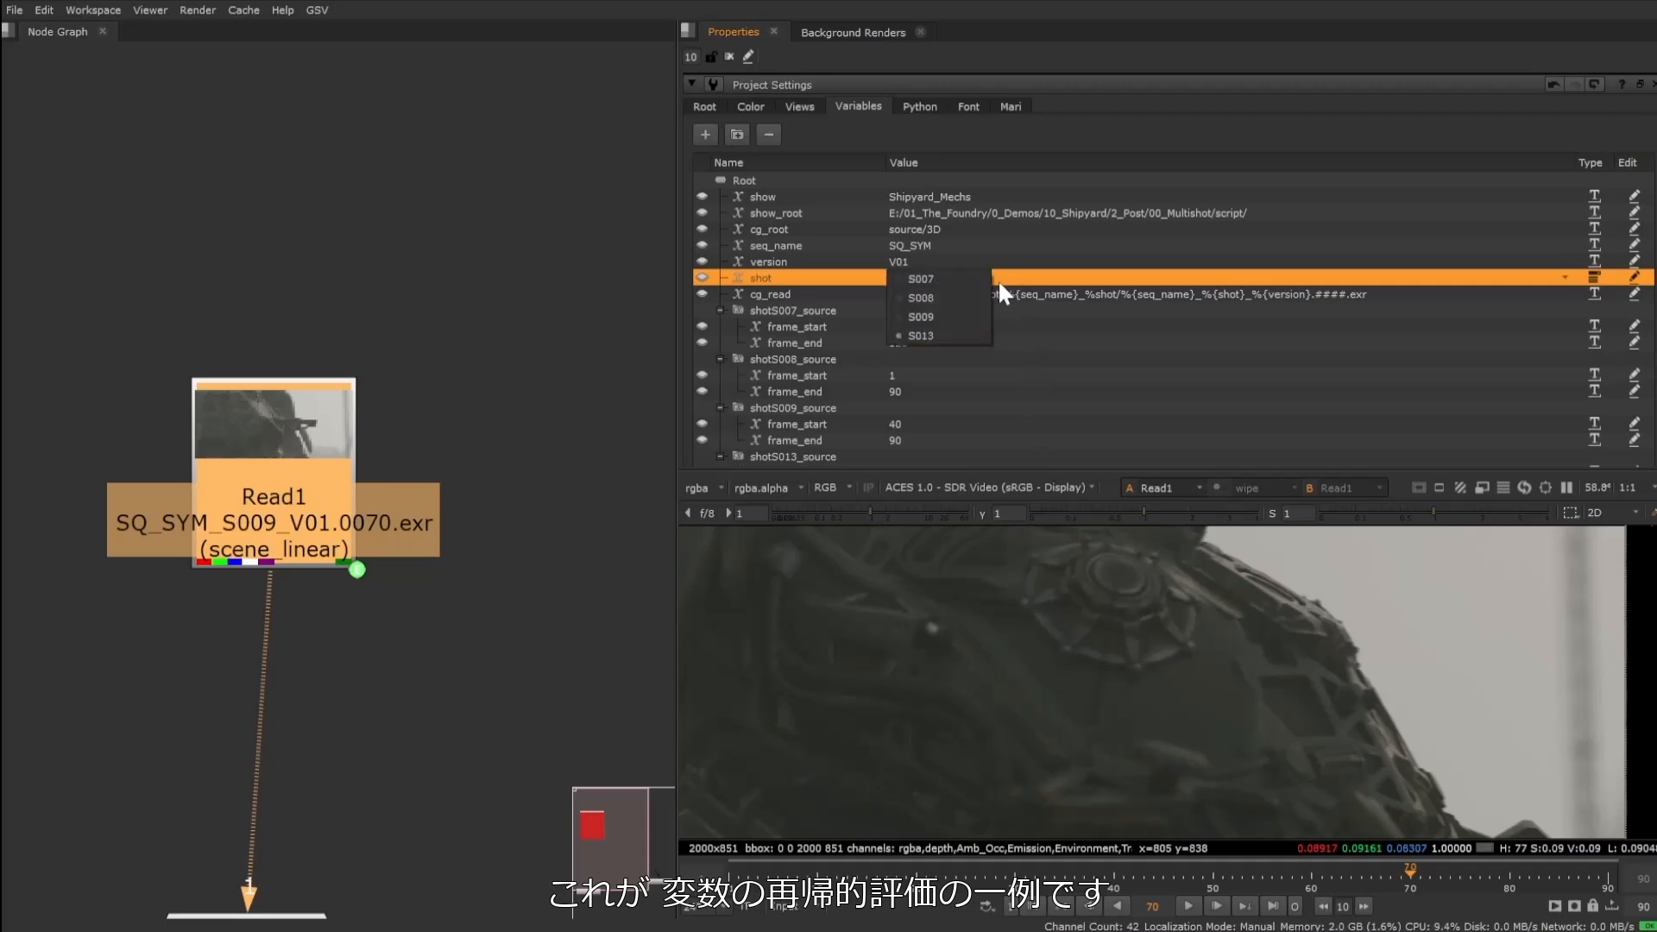
{"action": "left_click", "coordinate": [919, 278]}
{"action": "left_click", "coordinate": [940, 275]}
{"action": "left_click", "coordinate": [935, 302]}
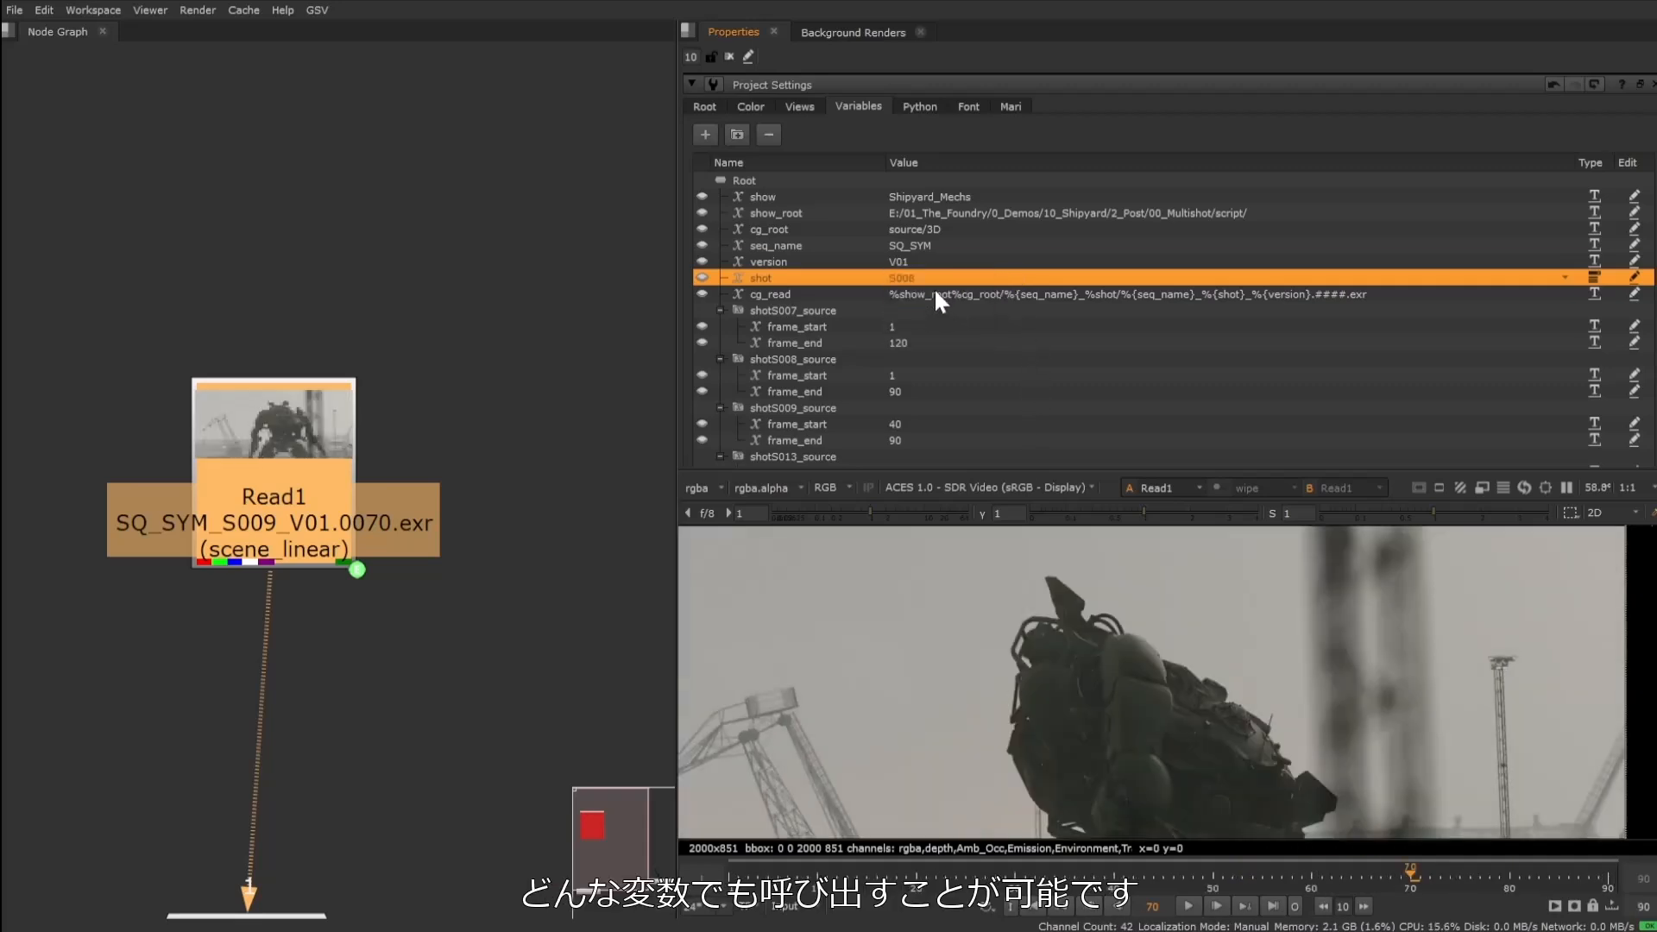
{"action": "left_click", "coordinate": [935, 274]}
{"action": "left_click", "coordinate": [936, 286]}
{"action": "left_click", "coordinate": [934, 282]}
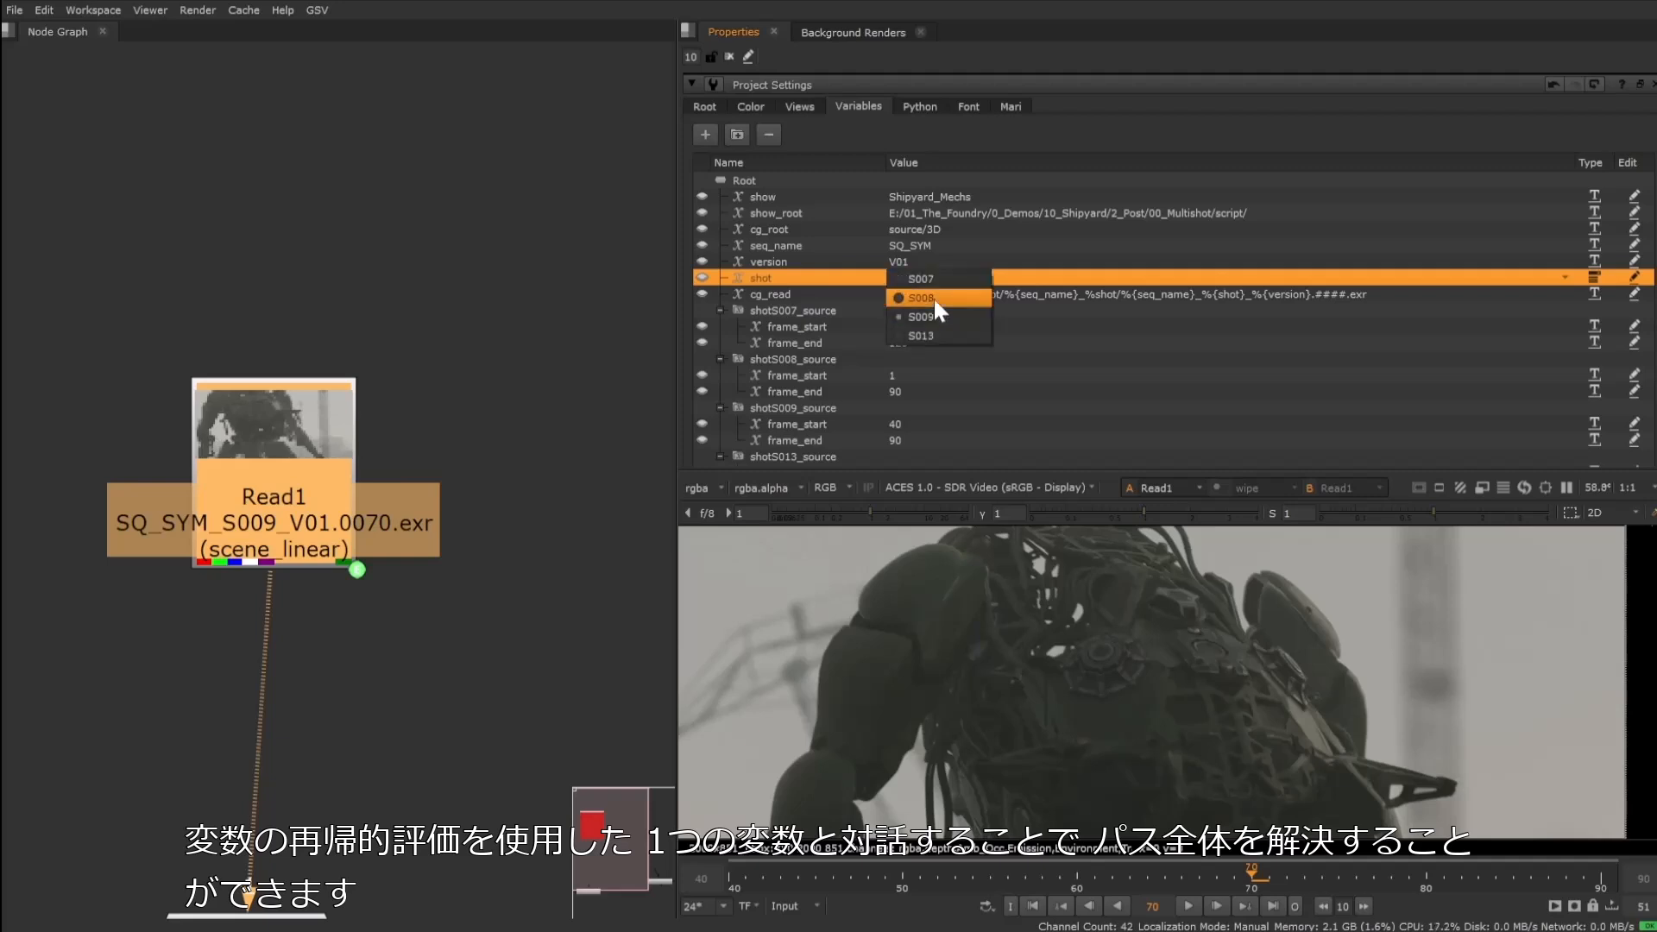
{"action": "left_click", "coordinate": [932, 330]}
In Read1's file path, replace everything before /source with the variable %{show_root}.
{"action": "left_click", "coordinate": [1134, 215]}
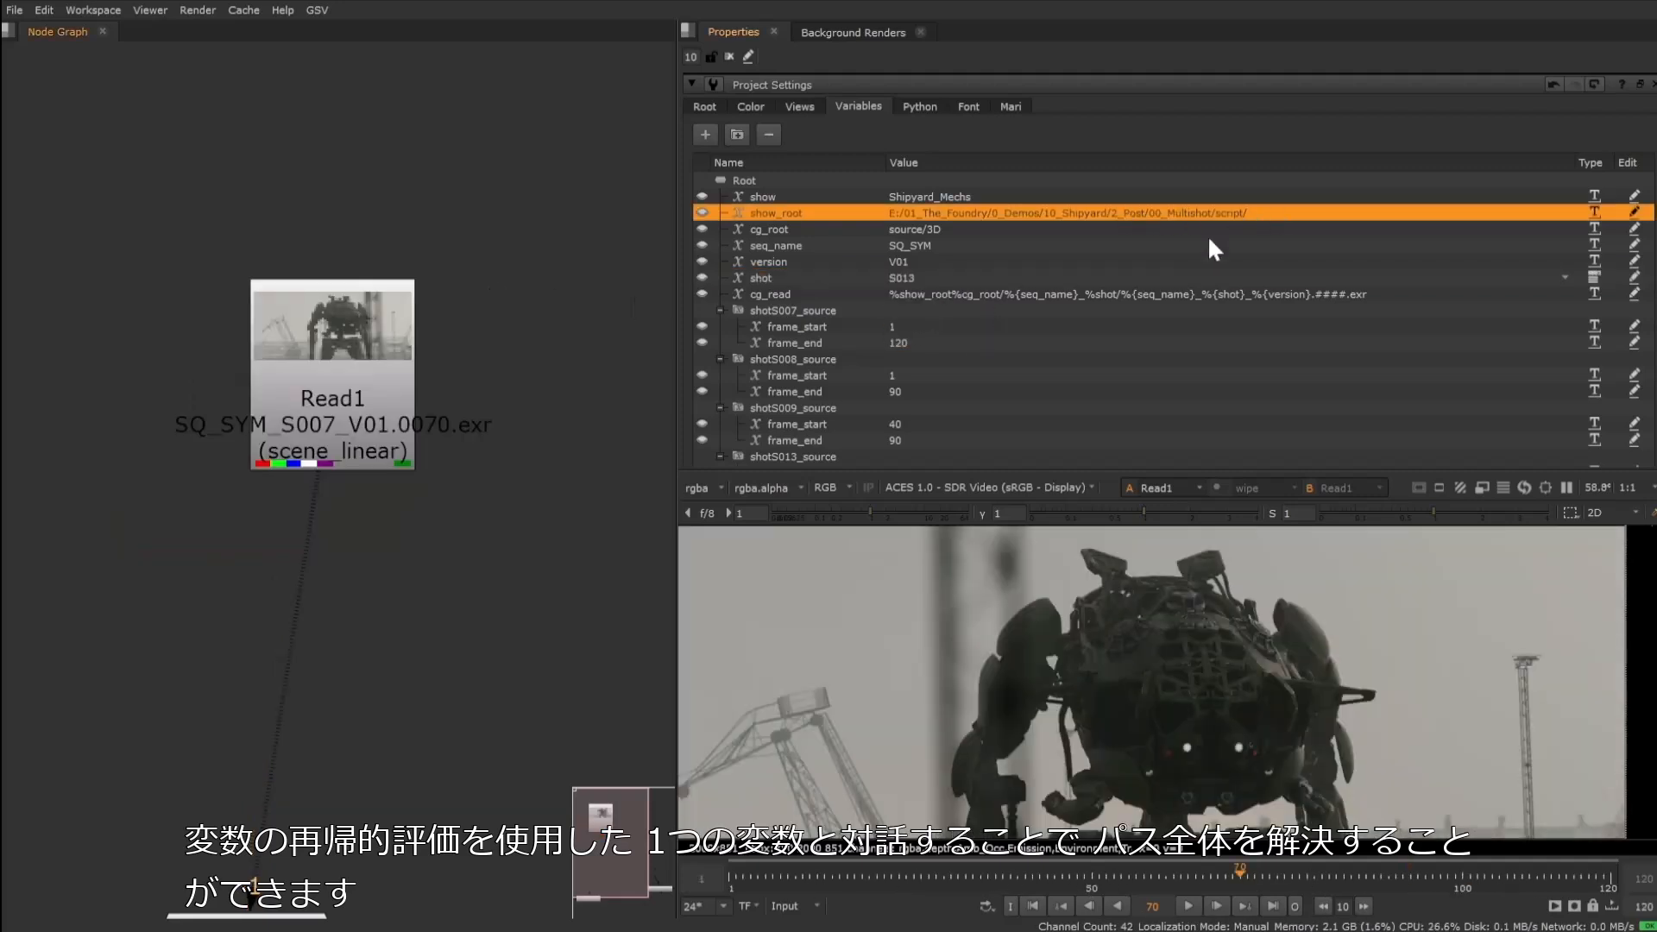
{"action": "double_click", "coordinate": [387, 411]}
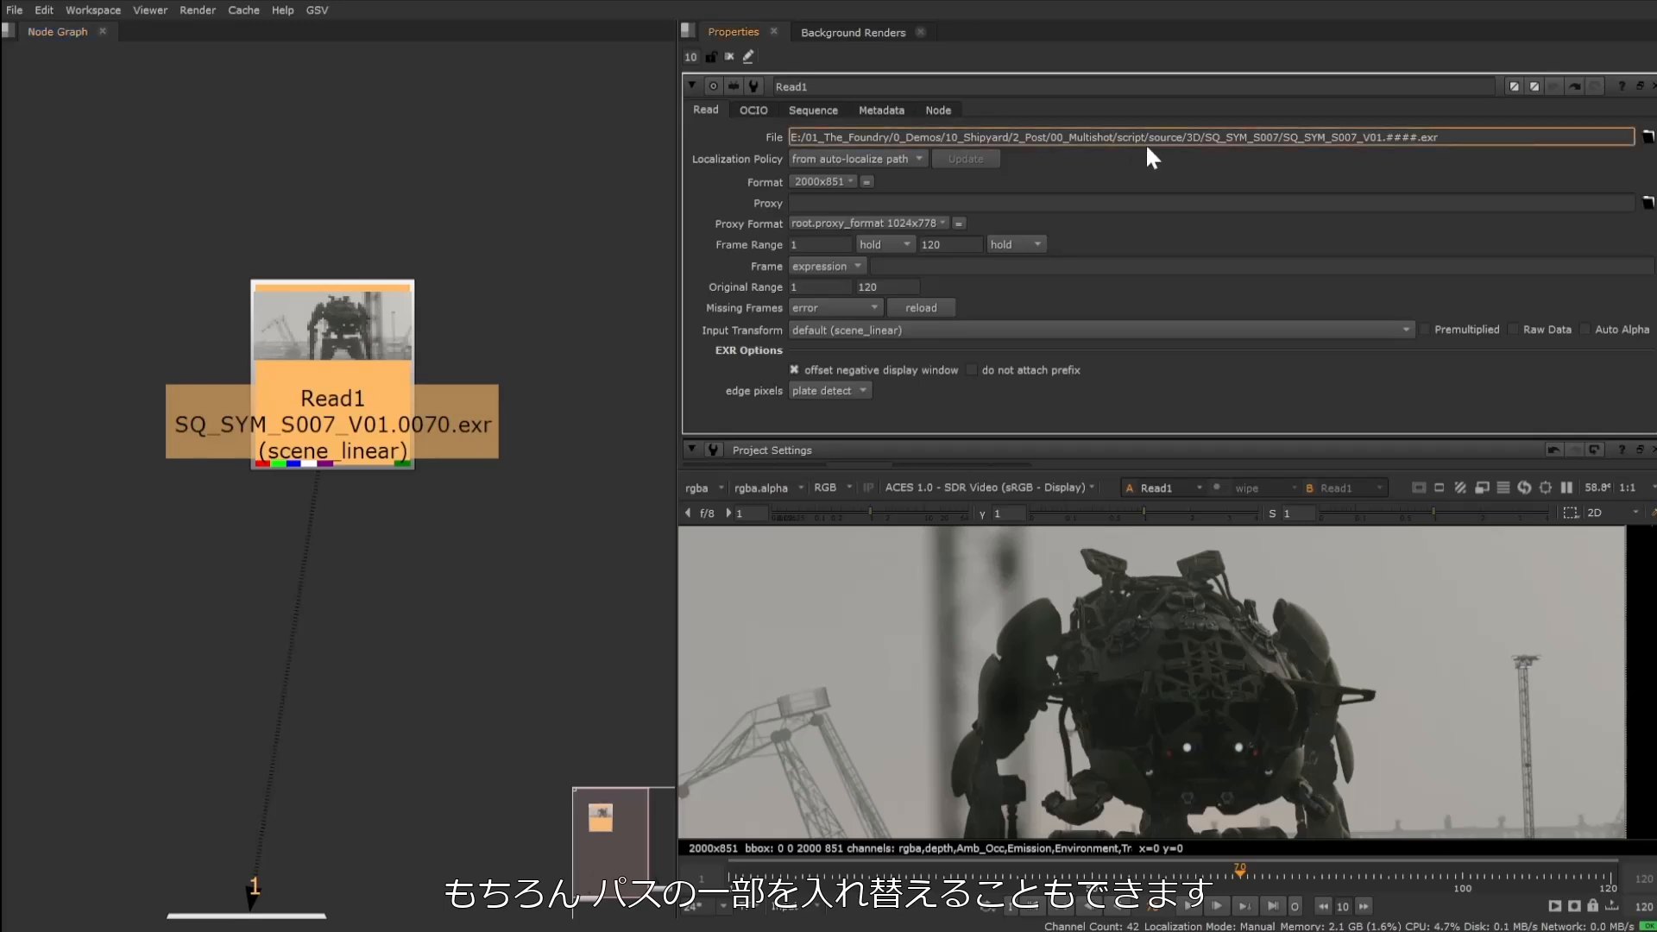
{"action": "left_click_drag", "start_coordinate": [1144, 137], "coordinate": [650, 131]}
{"action": "key", "text": "BackSpace"}
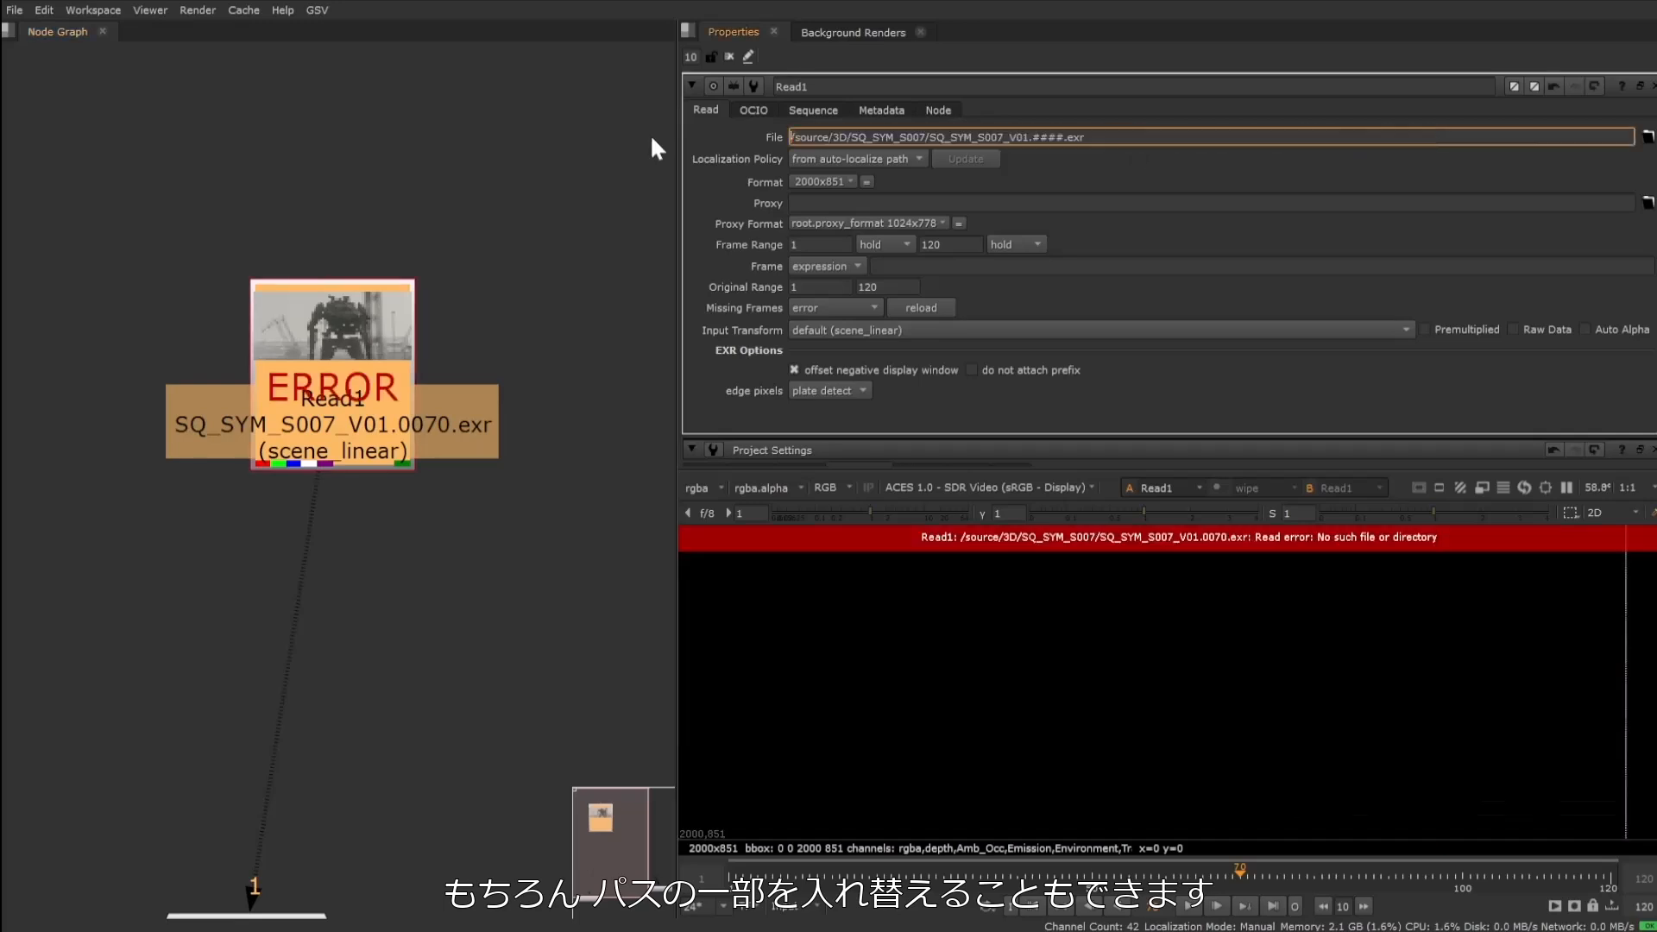
{"action": "type", "text": "%{show_root}"}
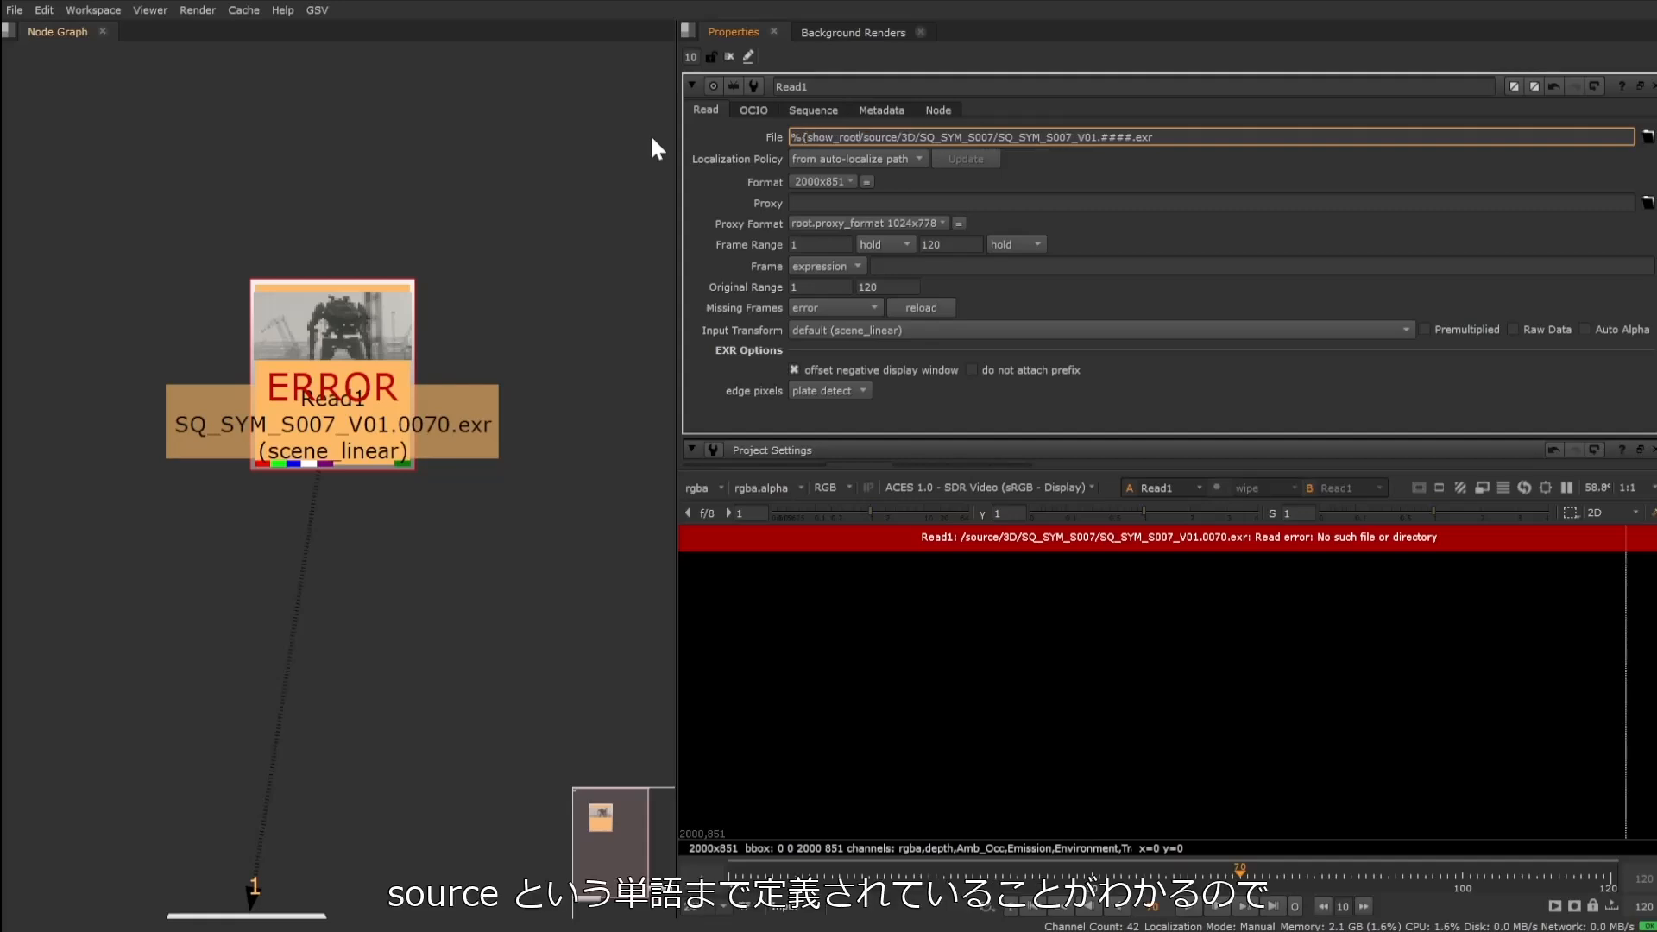
{"action": "key", "text": "Return"}
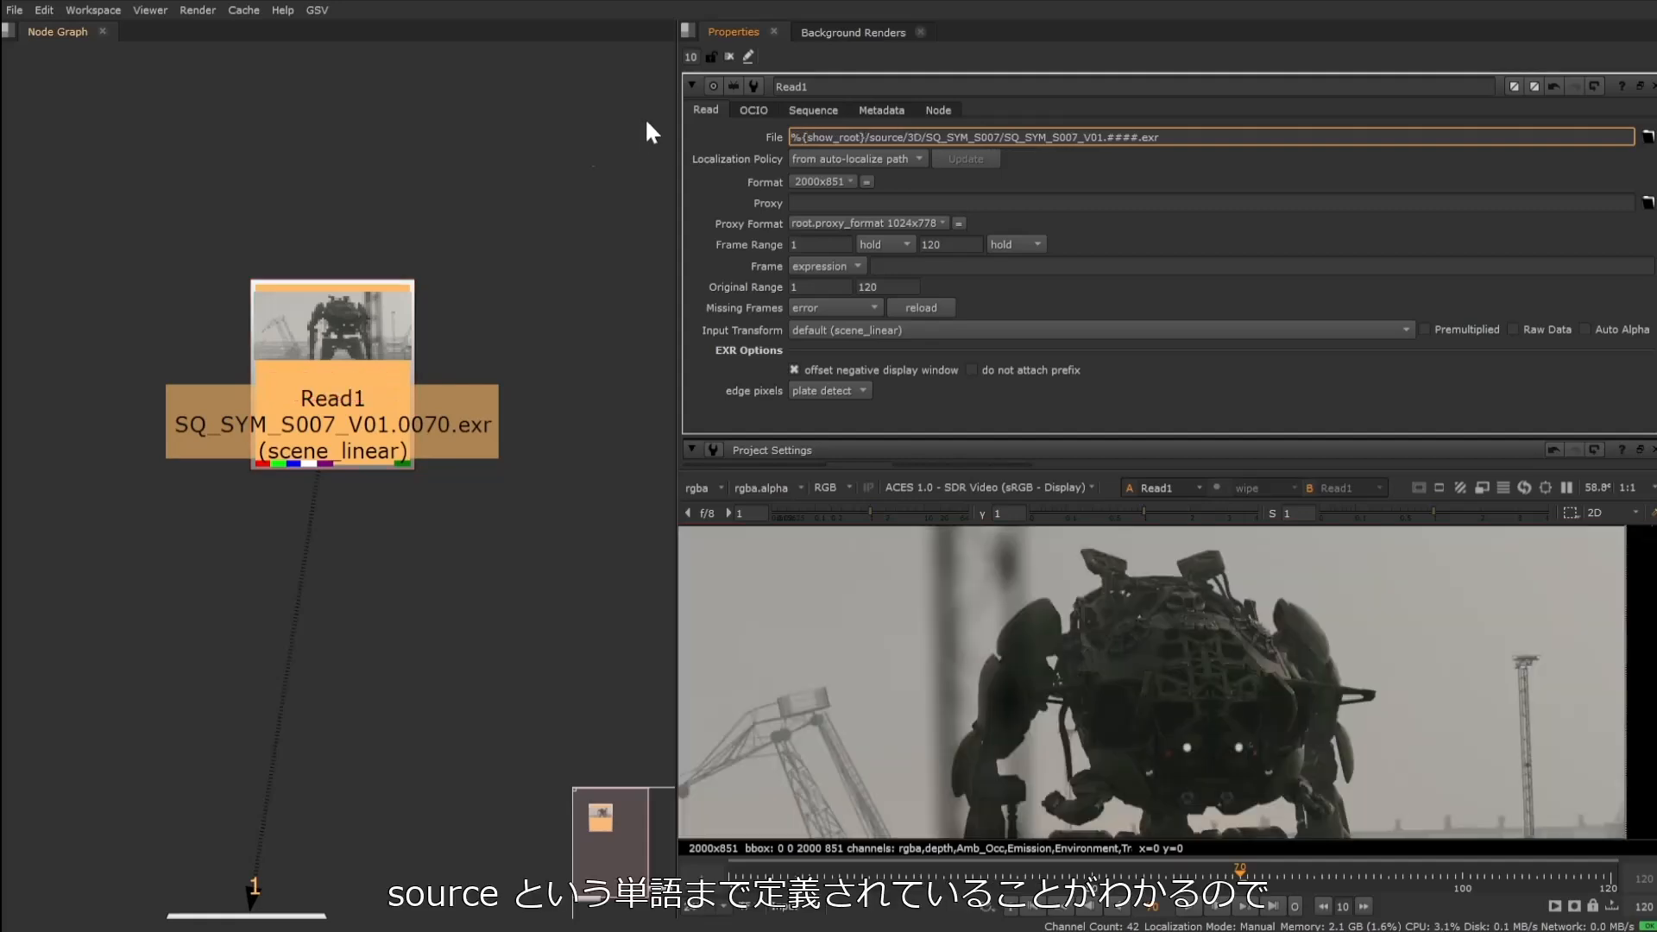
{"action": "left_click", "coordinate": [503, 257]}
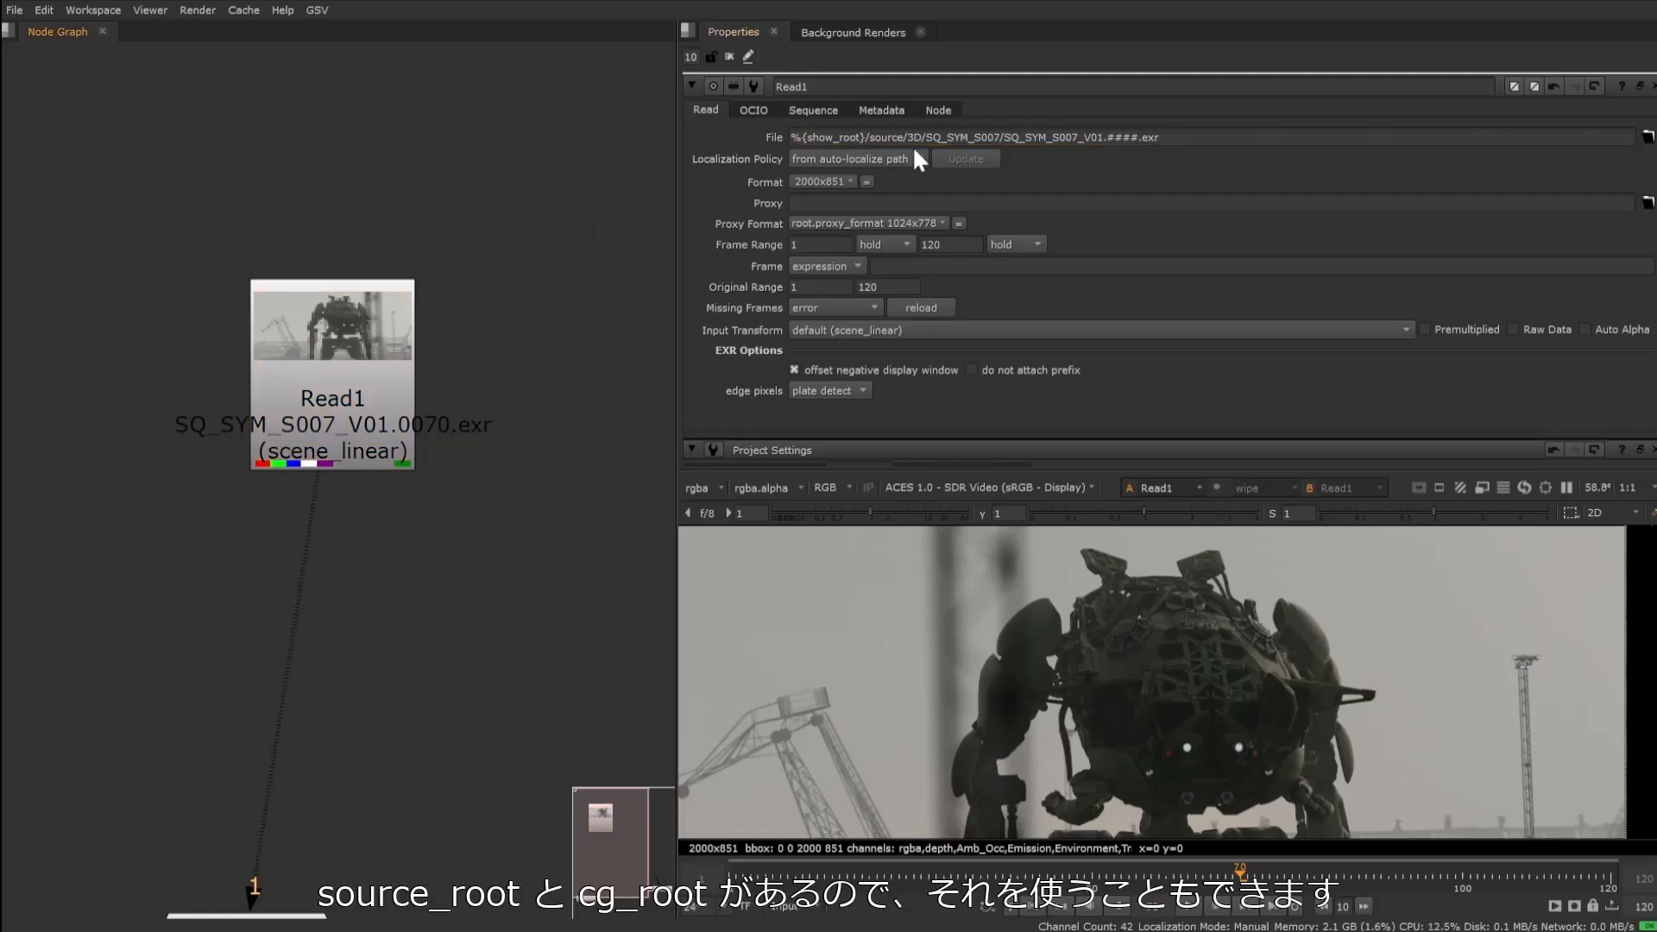
Replace the source/3D part of Read1's file path with the variable %{cg_root}.
{"action": "left_click_drag", "start_coordinate": [870, 137], "coordinate": [922, 137]}
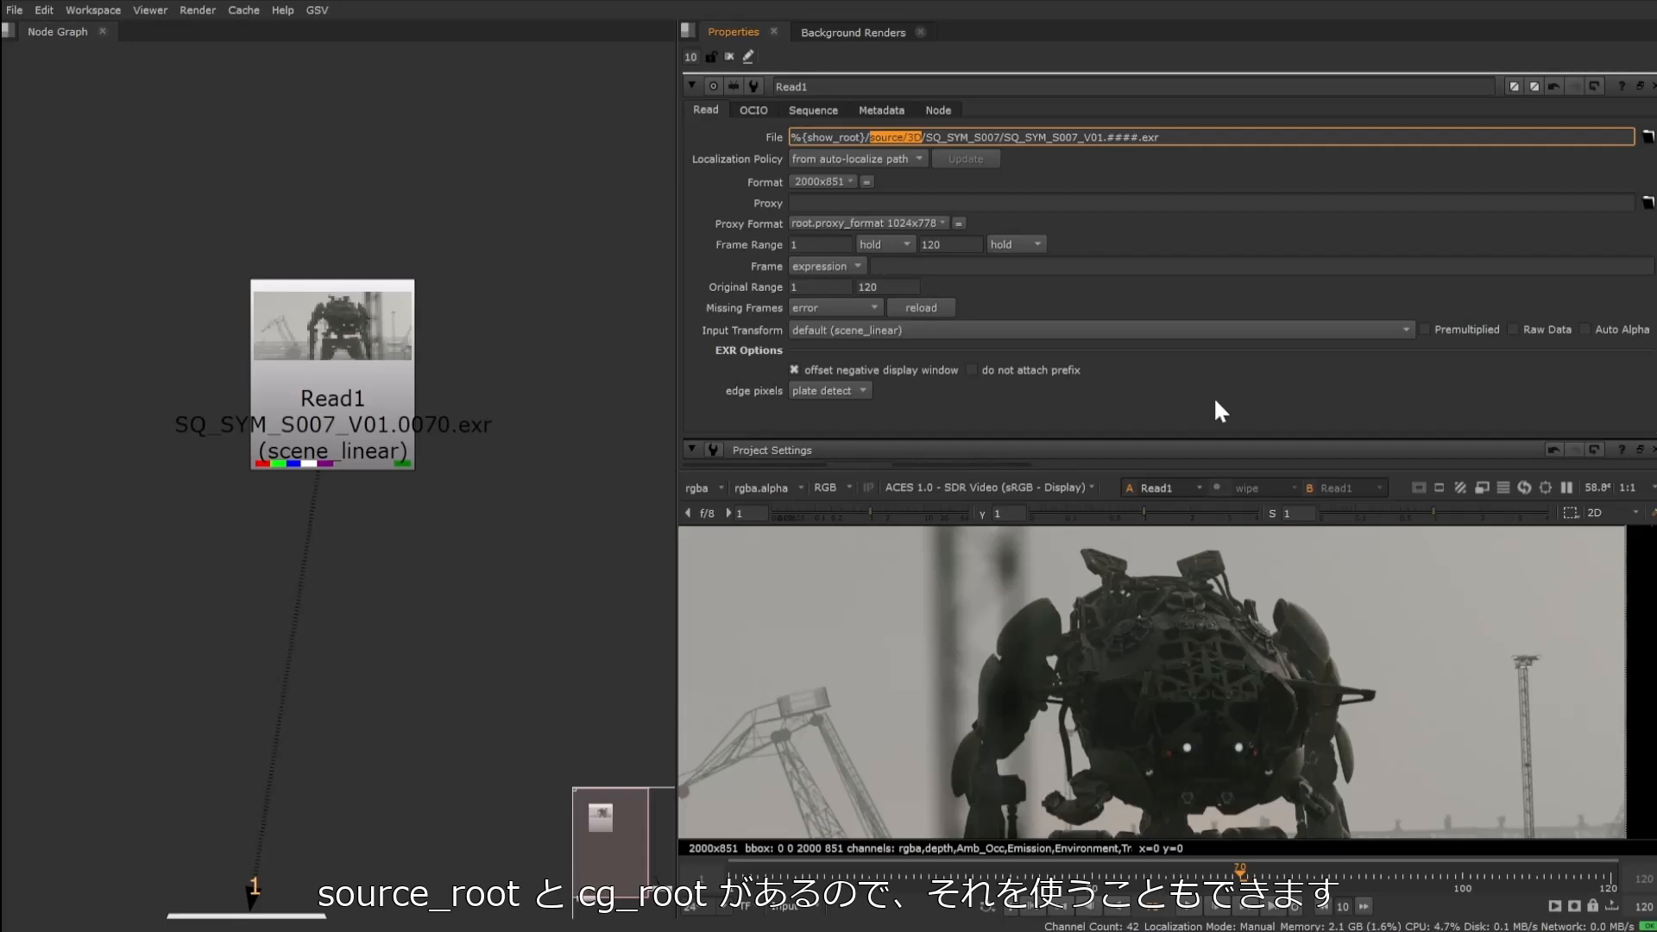
{"action": "type", "text": "%{"}
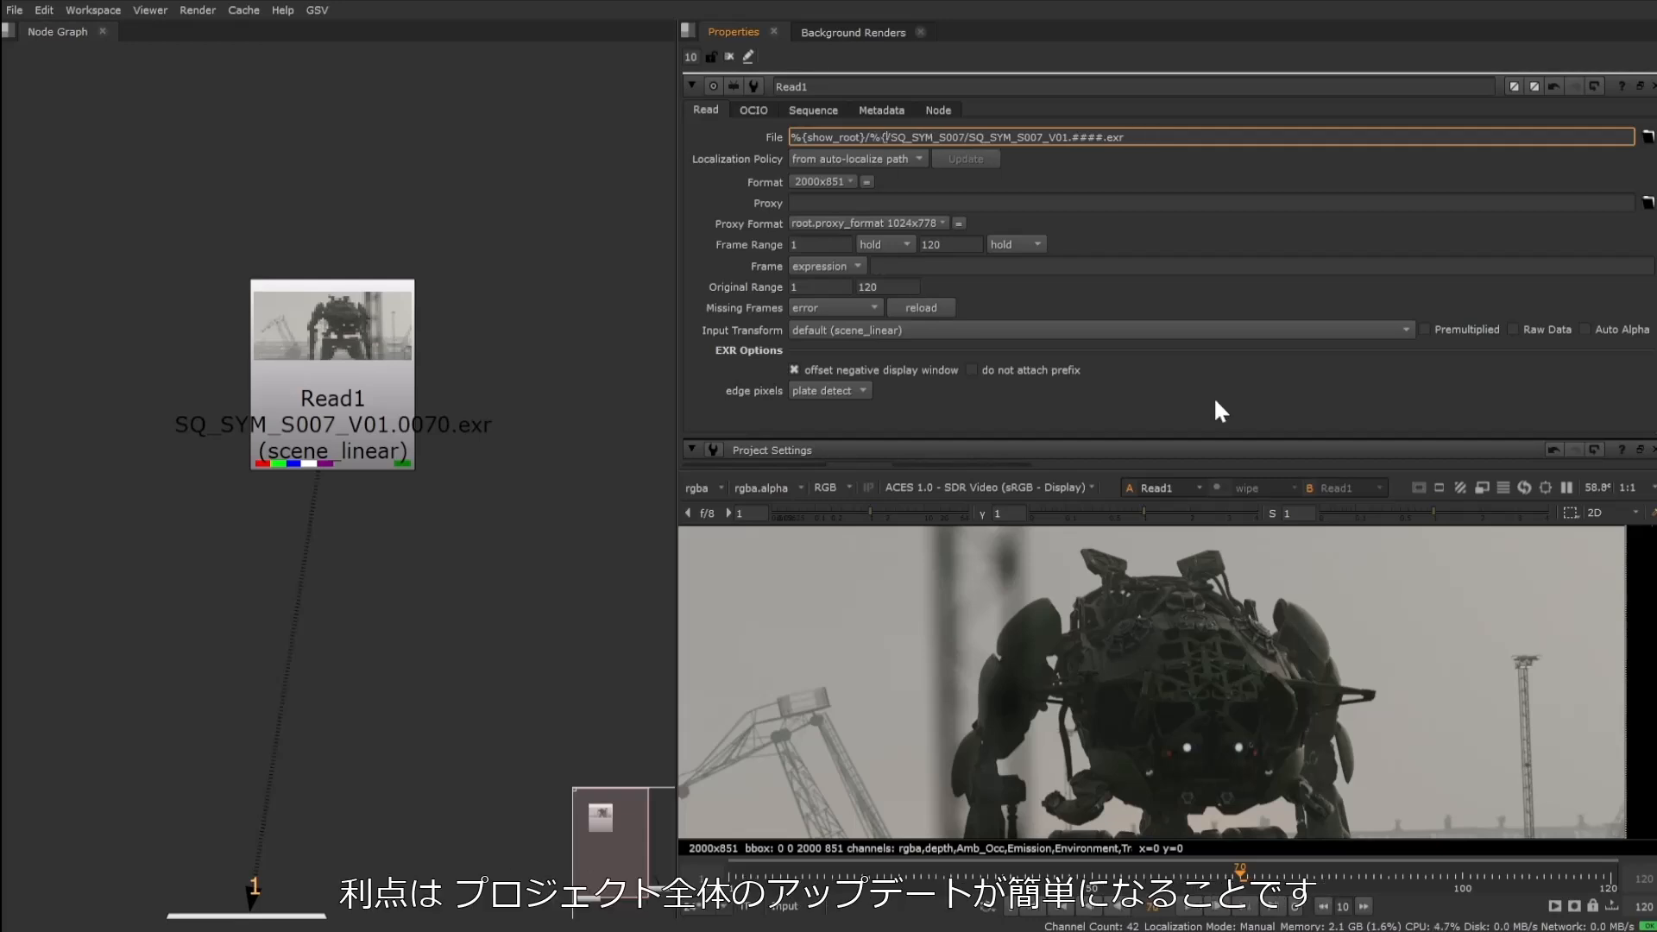
{"action": "type", "text": "cg_root}"}
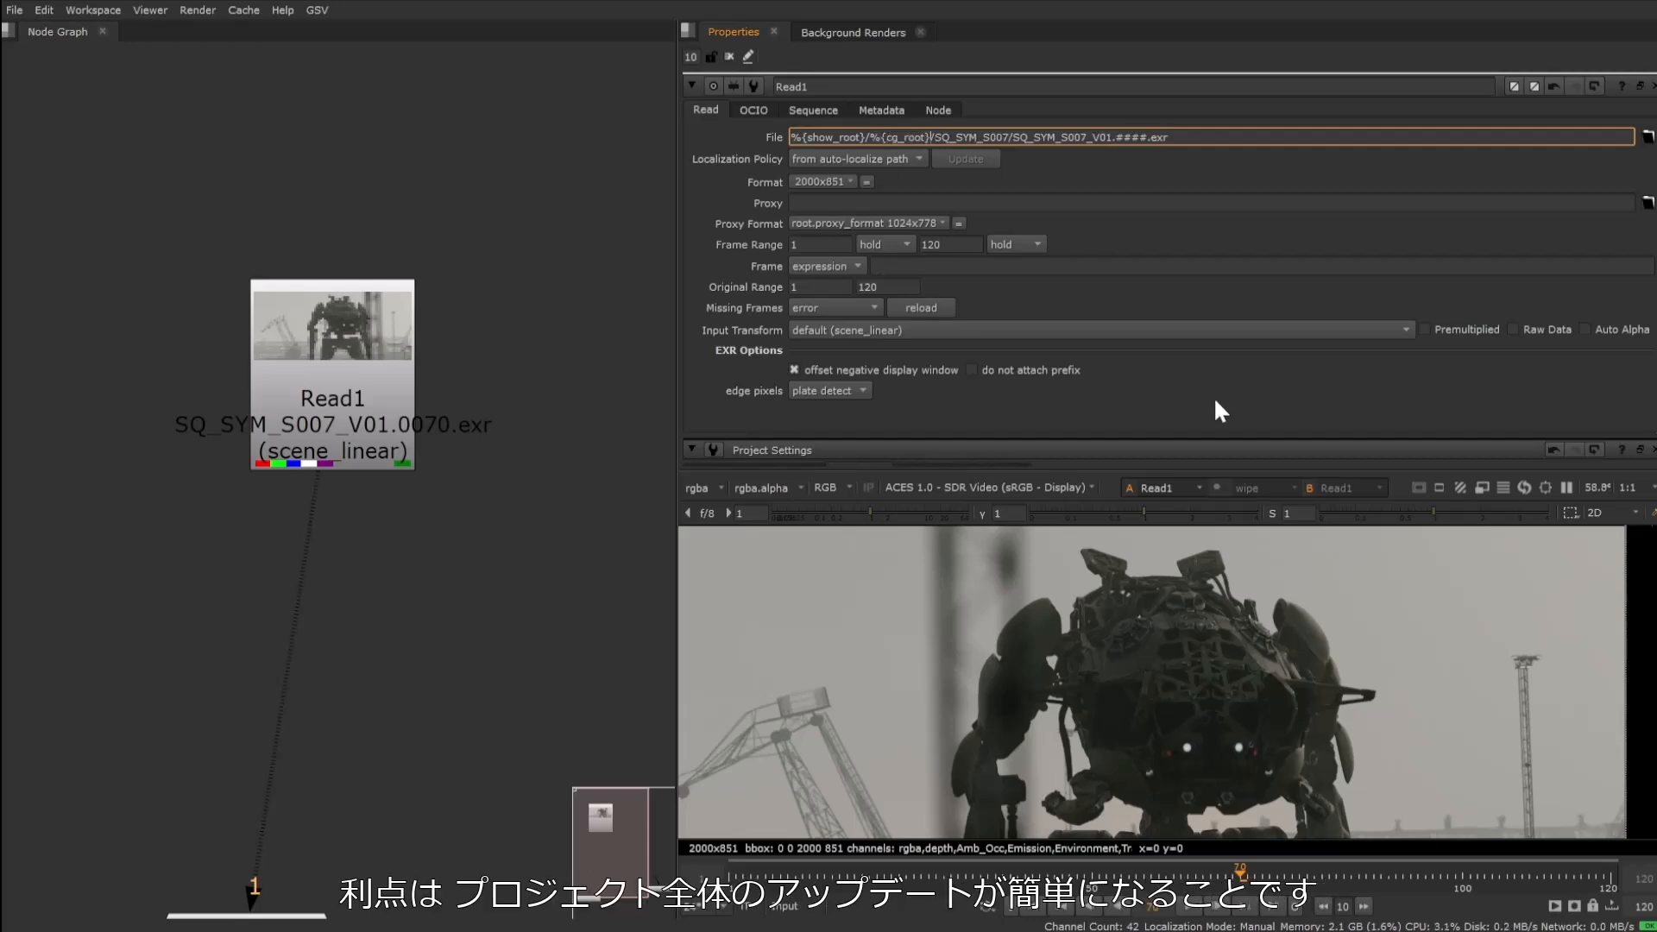
{"action": "left_click", "coordinate": [489, 607]}
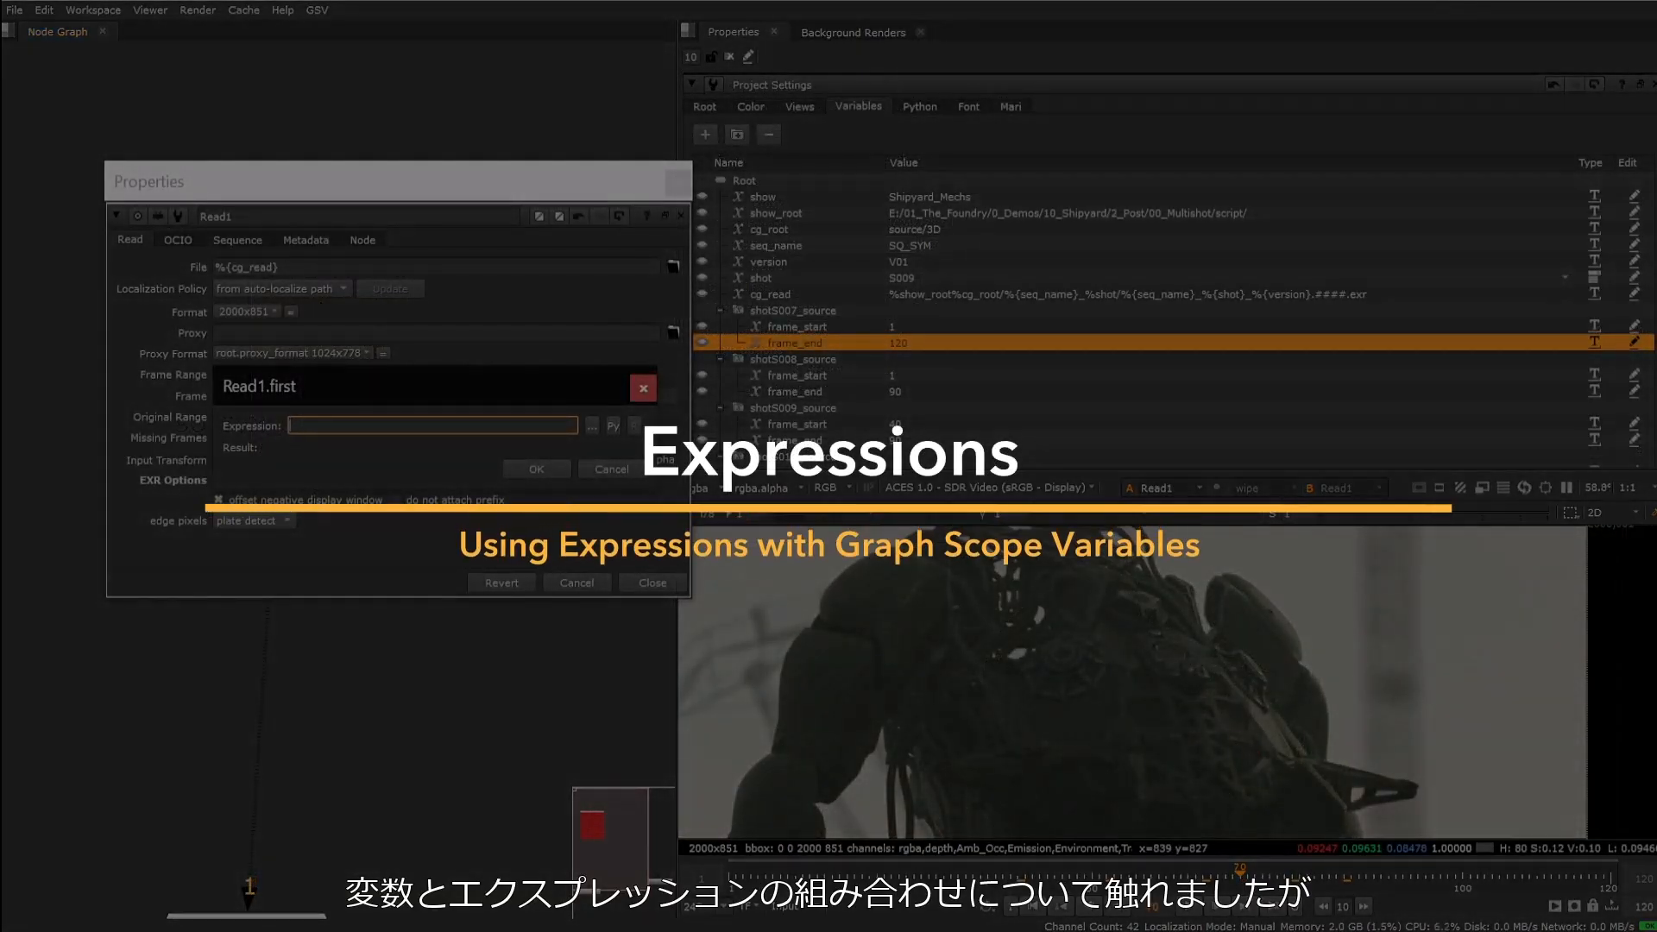
{"action": "type", "text": "%{shot%"}
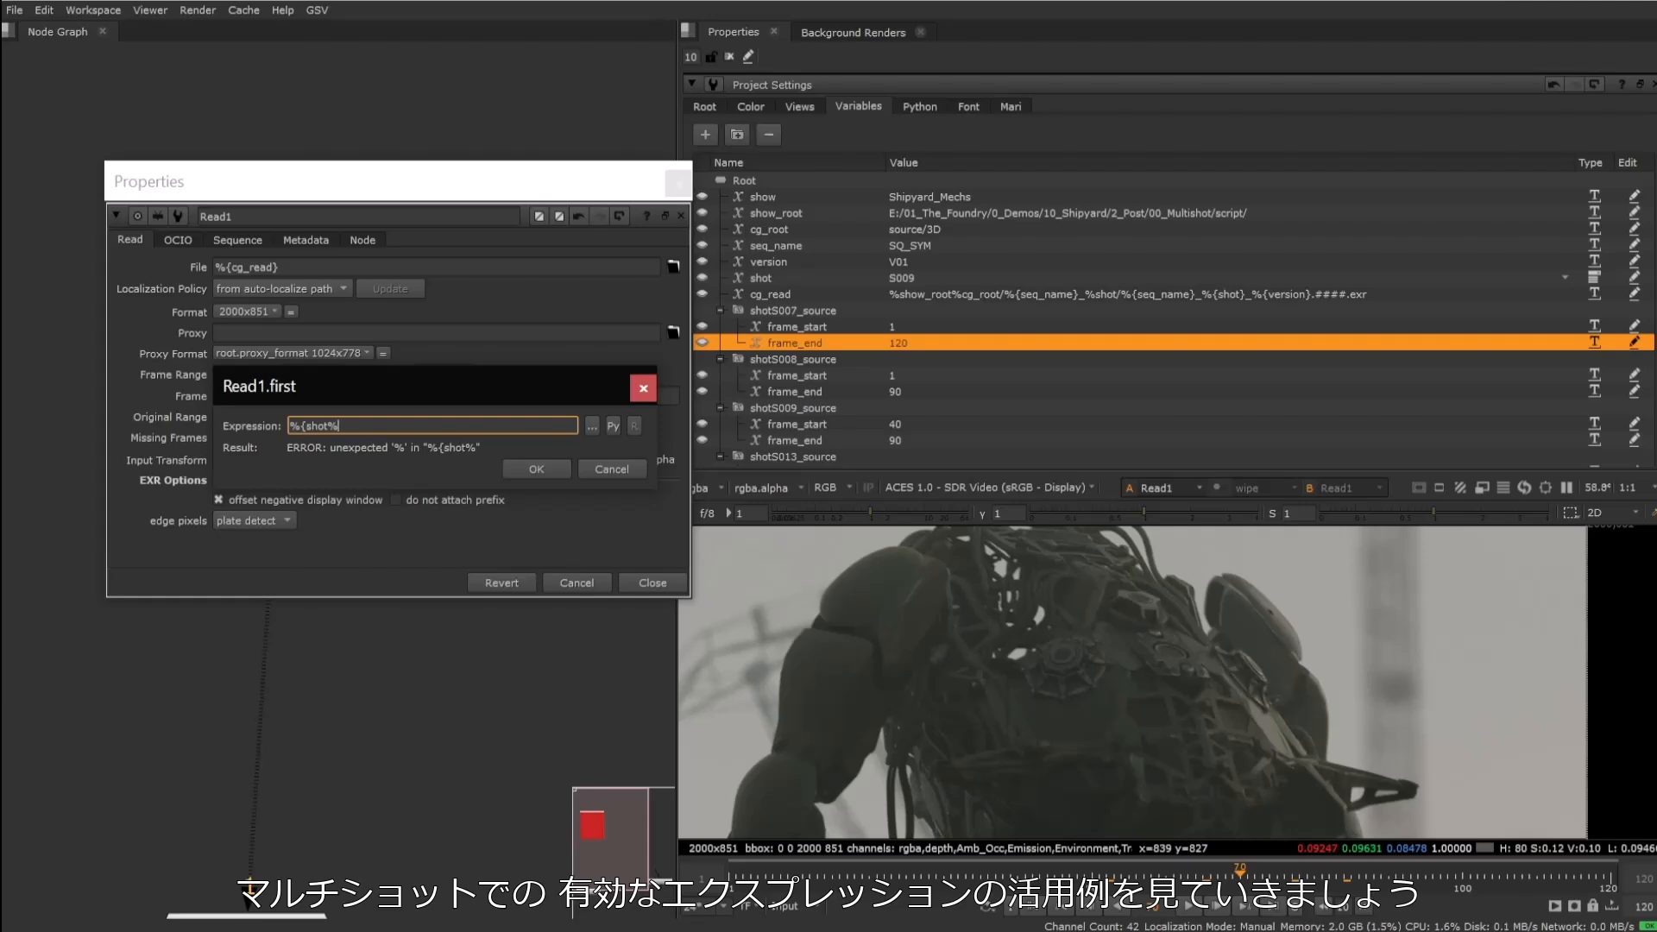
{"action": "type", "text": "{shot"}
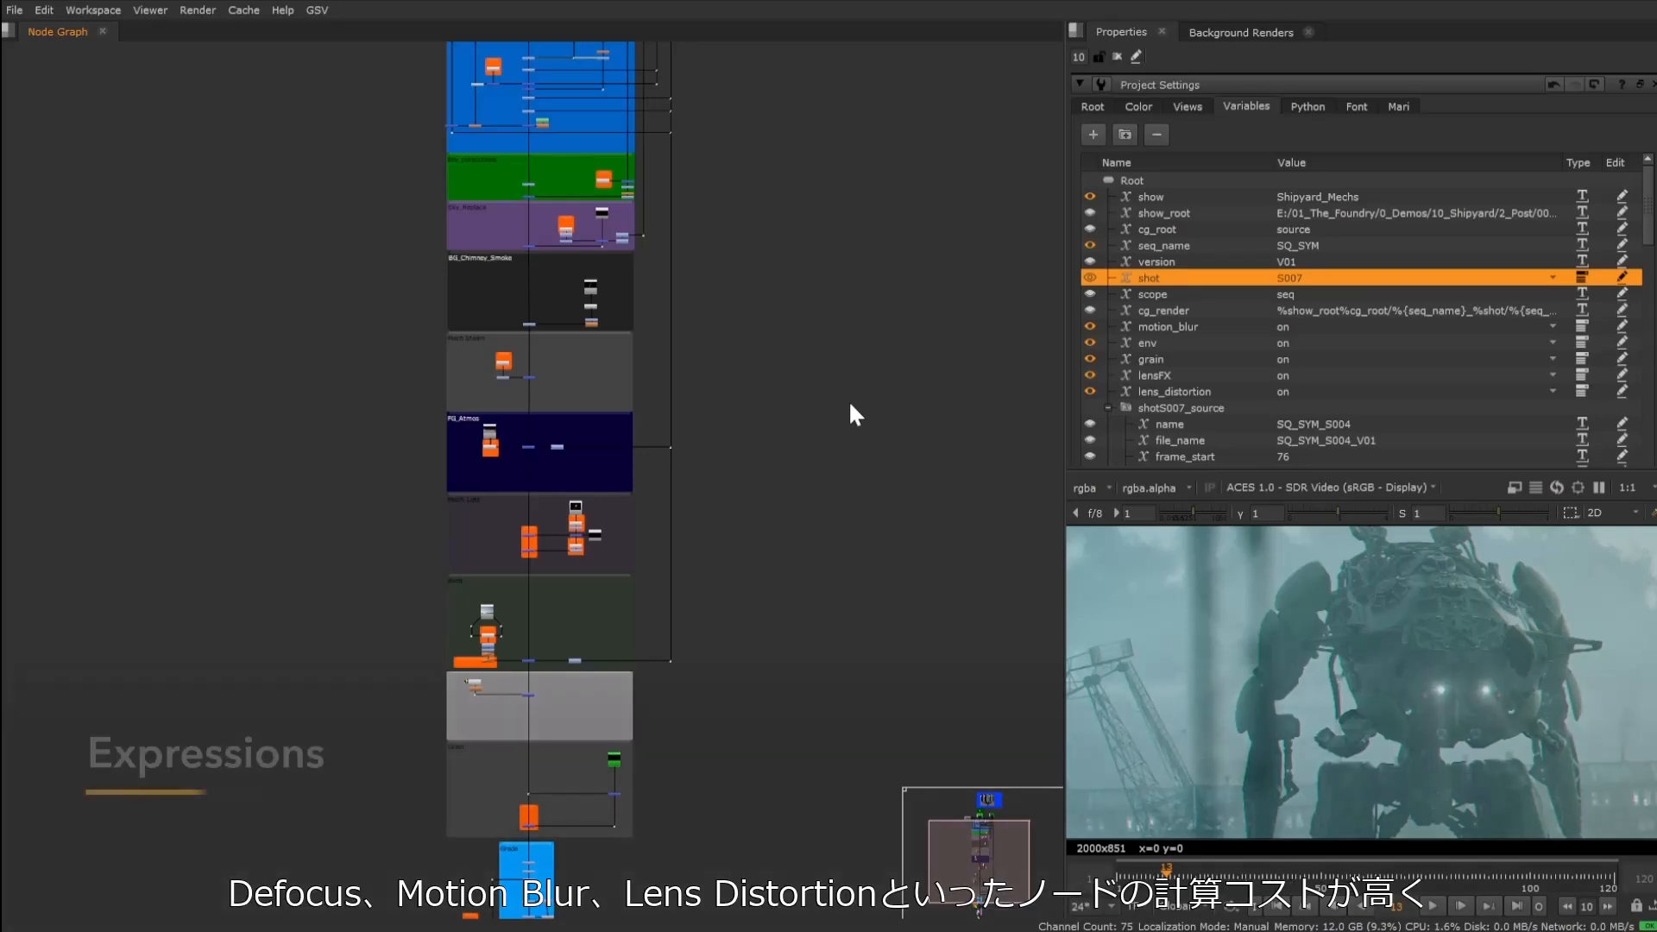
Add a Bokeh node in an empty area of the node graph.
{"action": "scroll", "coordinate": [847, 400], "scroll_direction": "up", "scroll_amount": 5}
{"action": "scroll", "coordinate": [801, 390], "scroll_direction": "up", "scroll_amount": 4}
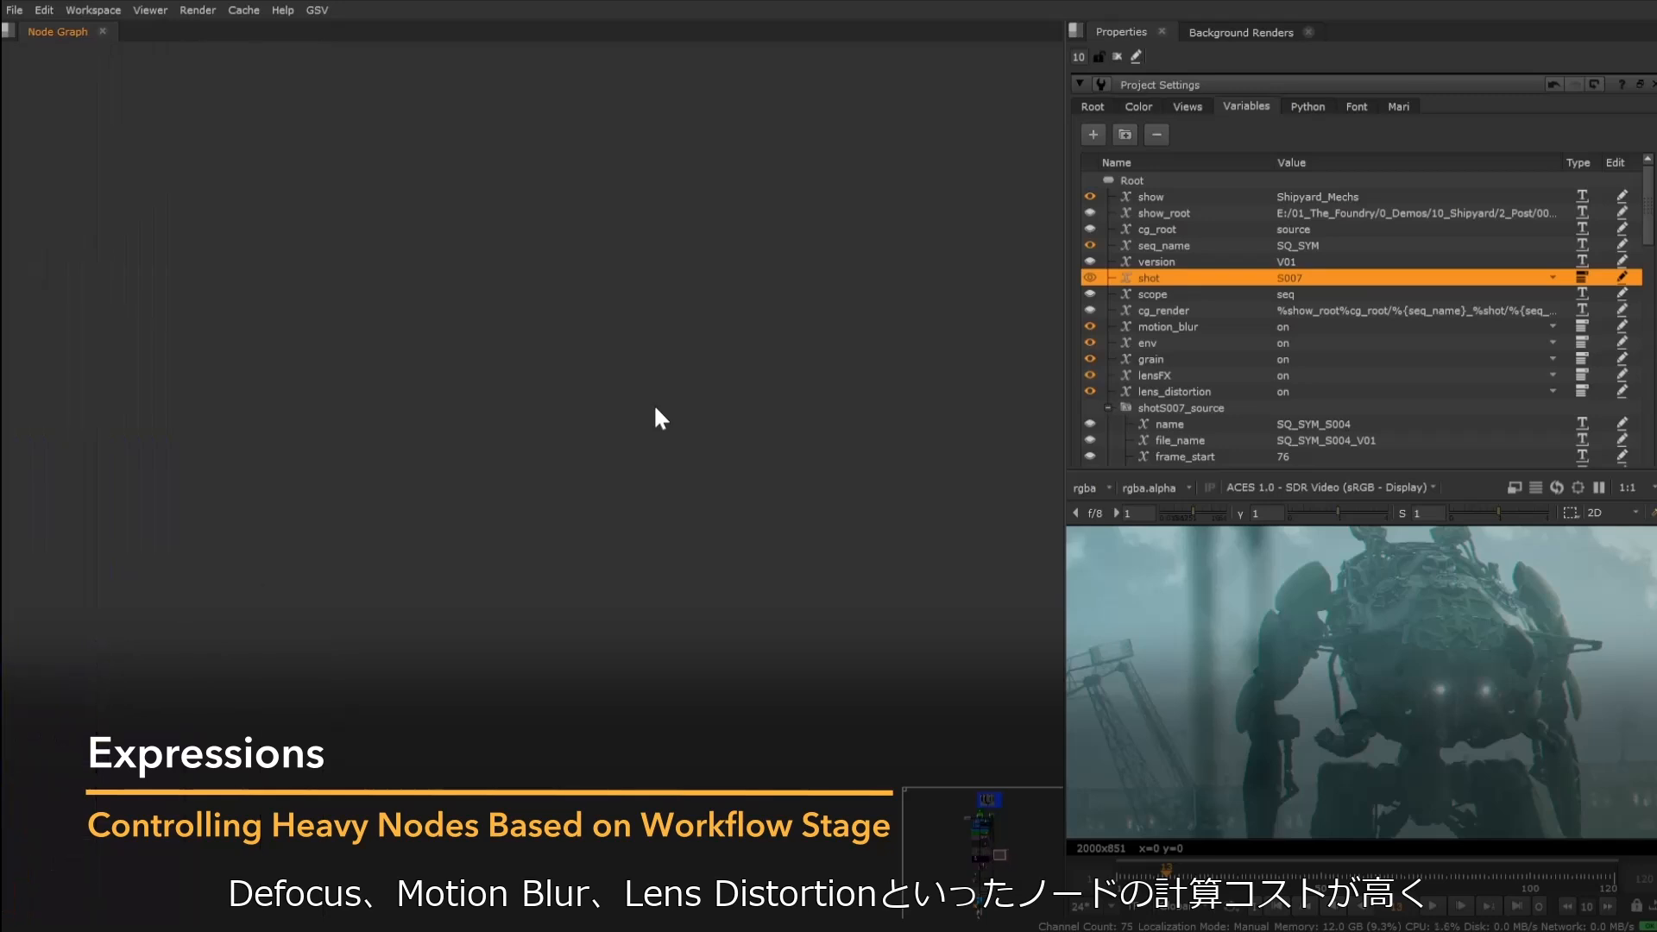
{"action": "key", "text": "Tab"}
{"action": "type", "text": "bok"}
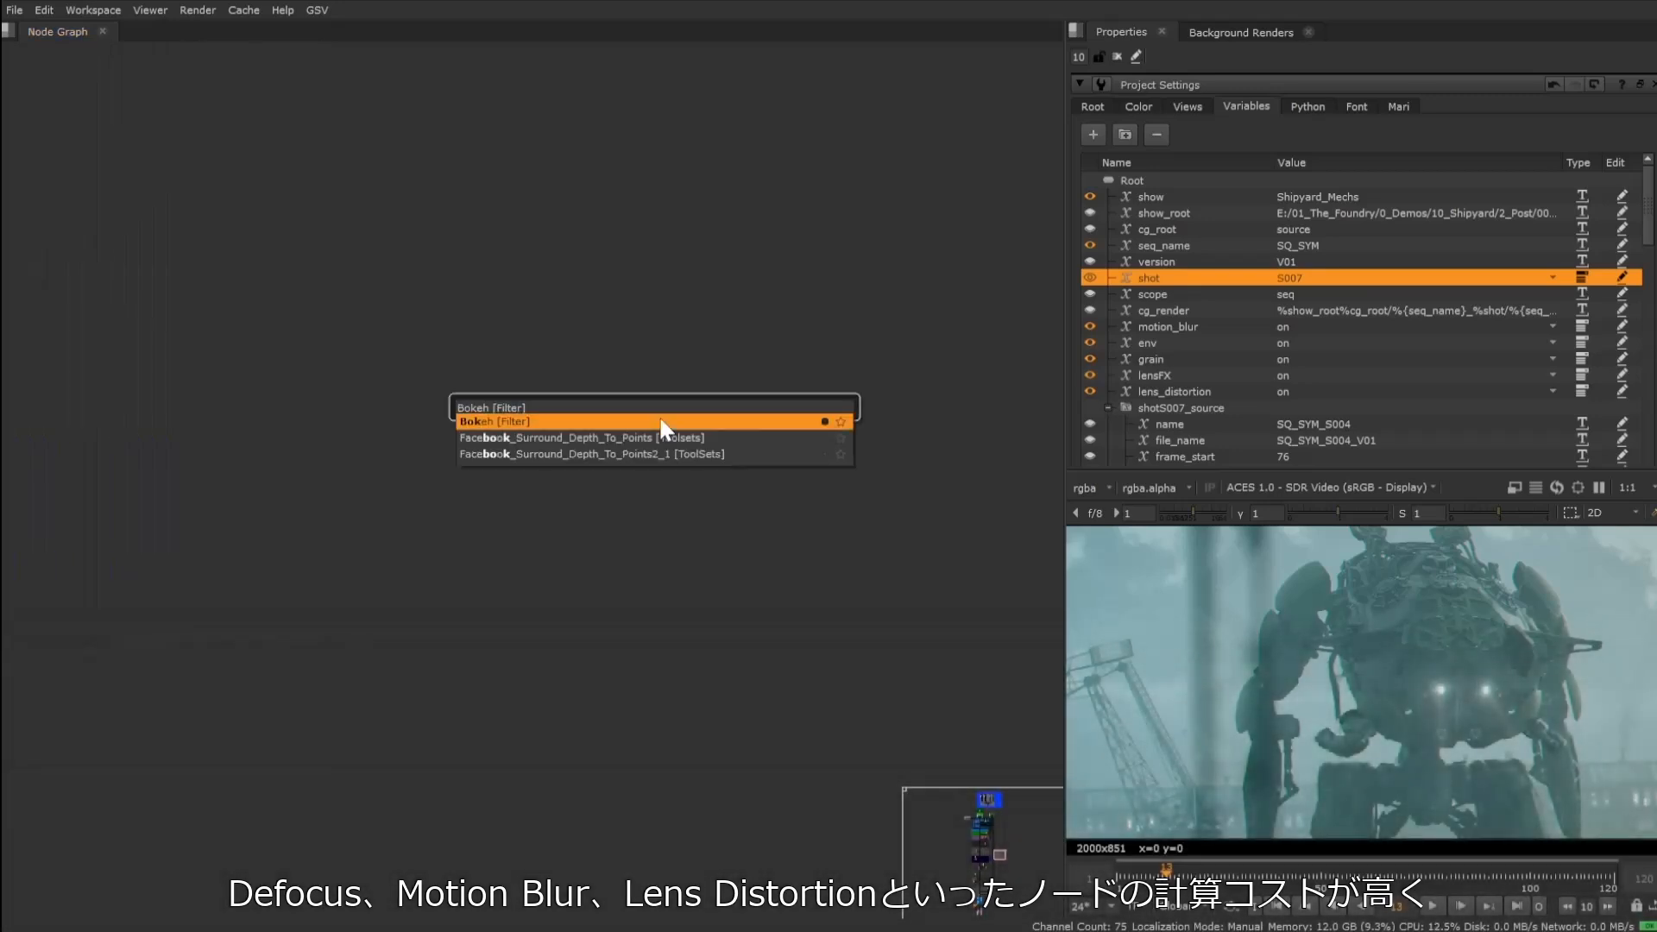
{"action": "key", "text": "Return"}
{"action": "scroll", "coordinate": [660, 418], "scroll_direction": "up", "scroll_amount": 1}
{"action": "scroll", "coordinate": [685, 184], "scroll_direction": "up", "scroll_amount": 4}
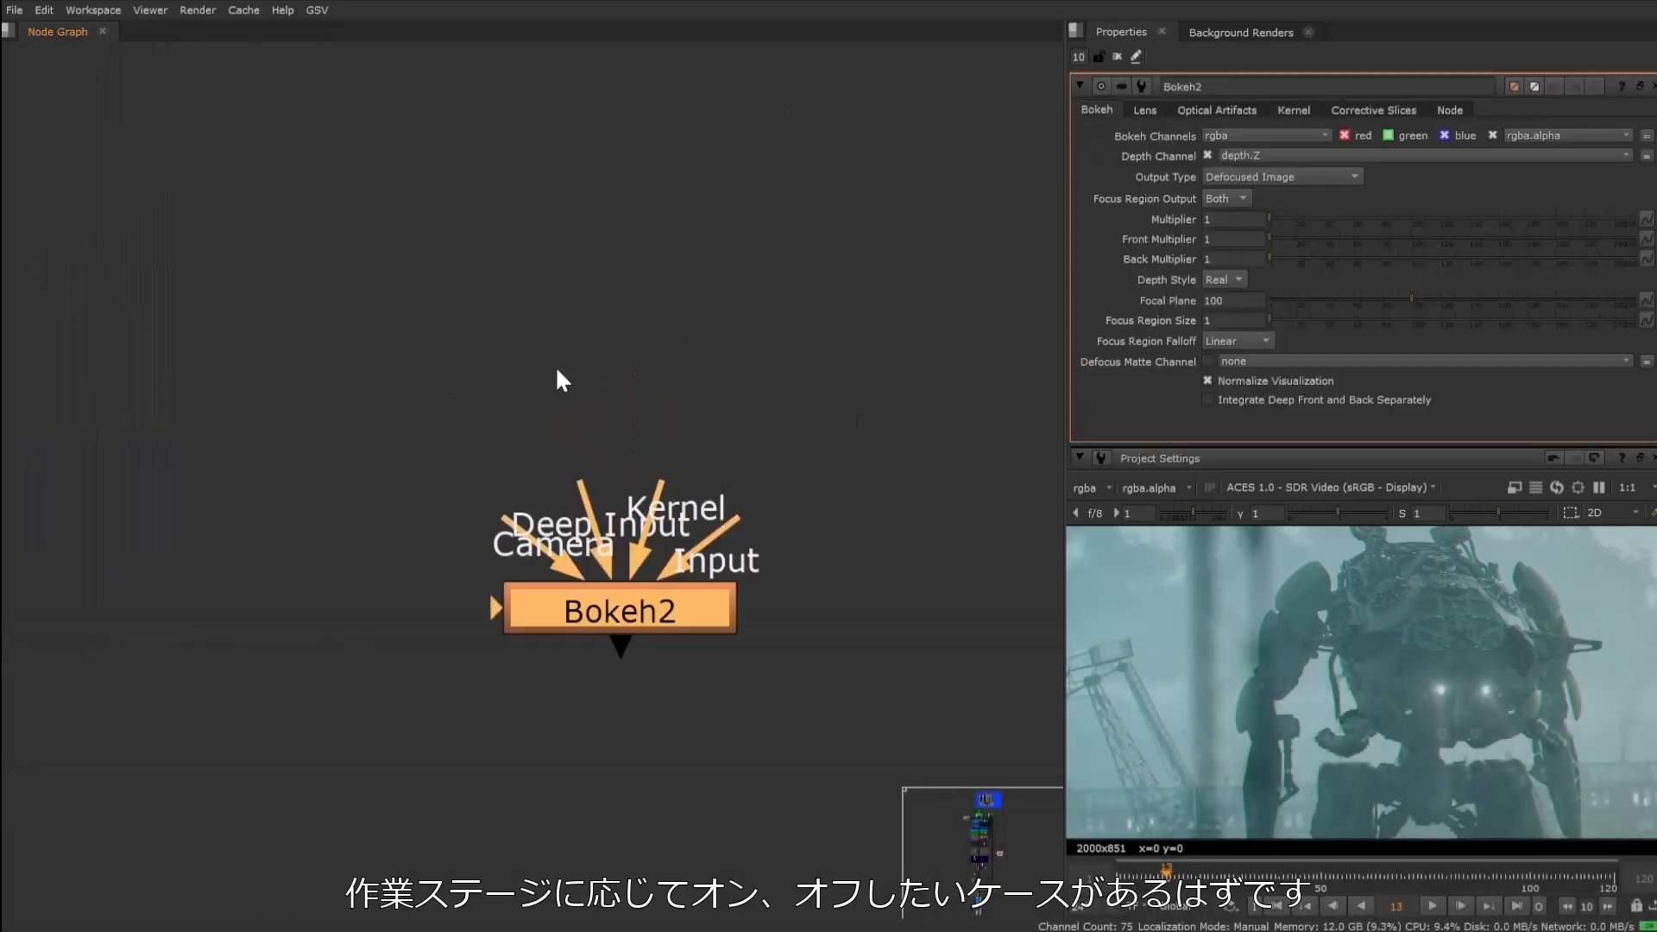
Add a Blur node above Bokeh2 and connect Bokeh2's Input to it.
{"action": "left_click", "coordinate": [607, 343]}
{"action": "key", "text": "b"}
{"action": "left_click_drag", "start_coordinate": [716, 522], "coordinate": [629, 351]}
{"action": "left_click", "coordinate": [846, 336]}
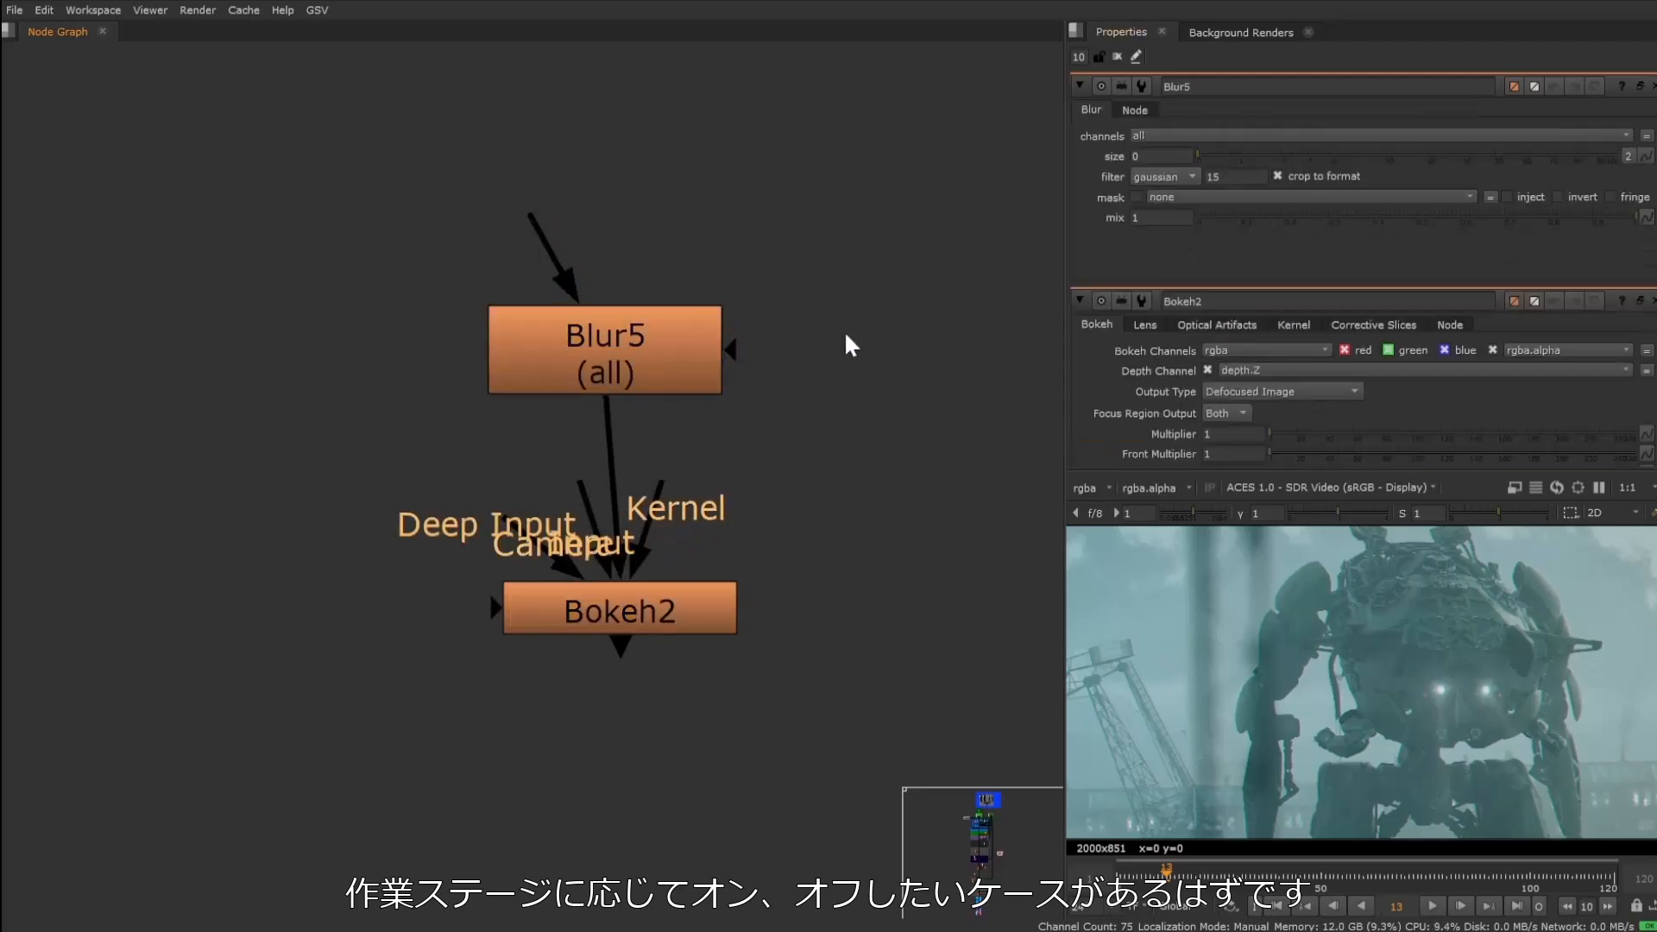
Create a variable named hq_defocus at the Root level of the project variables.
{"action": "key", "text": "s"}
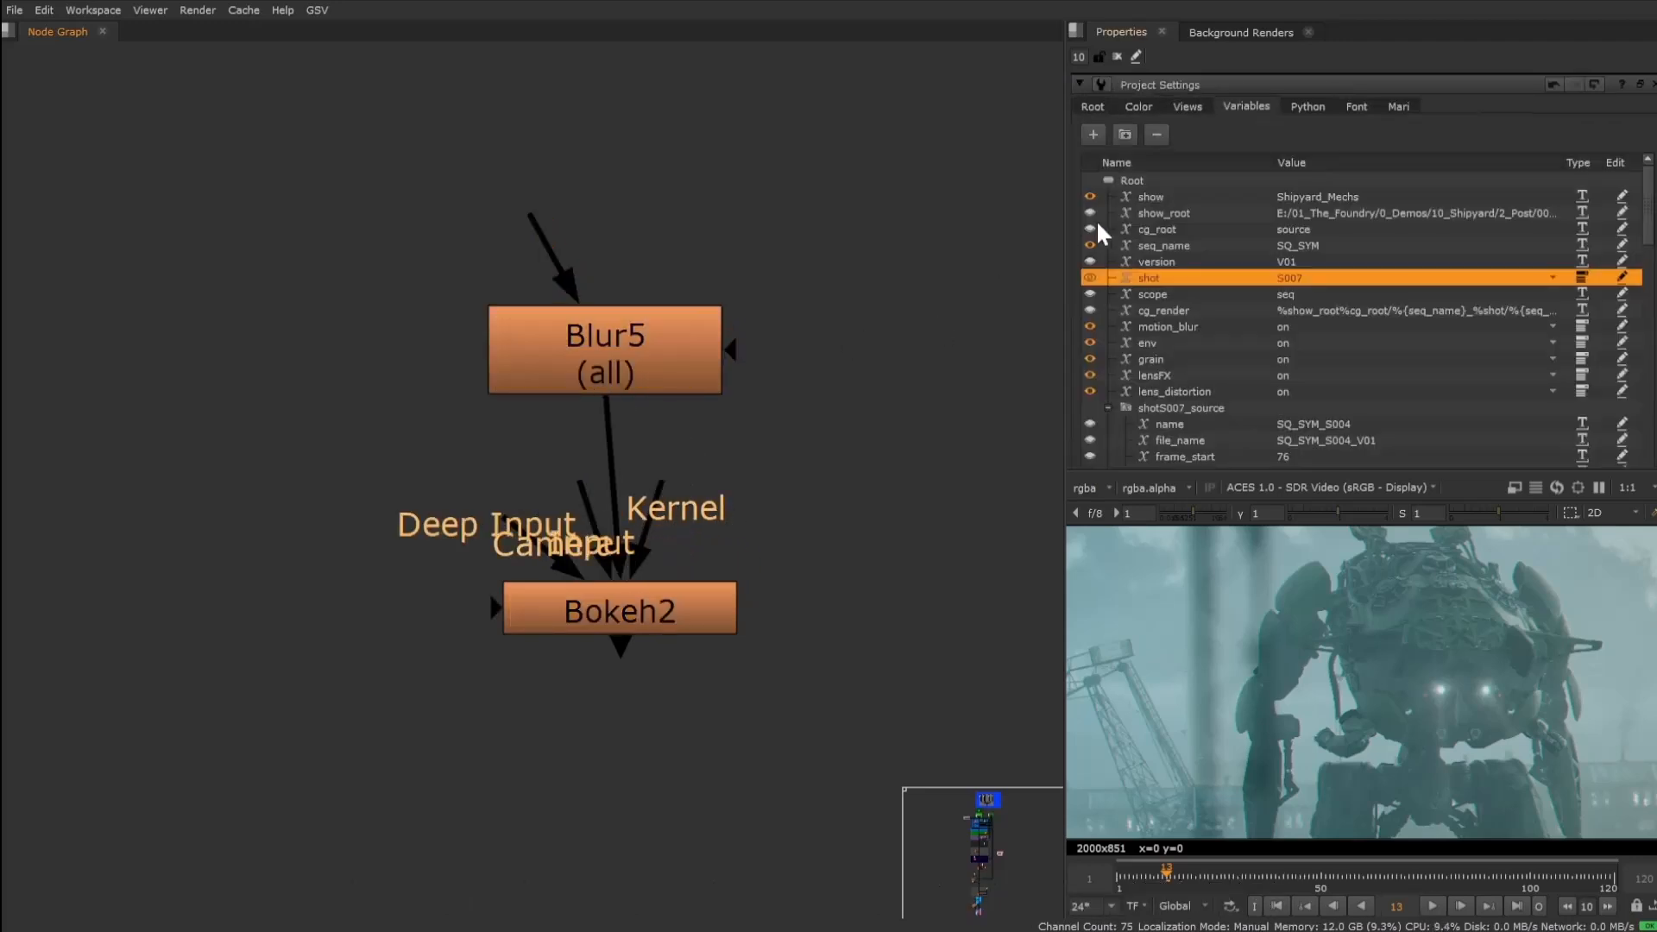
{"action": "left_click", "coordinate": [1139, 181]}
{"action": "left_click", "coordinate": [1093, 133]}
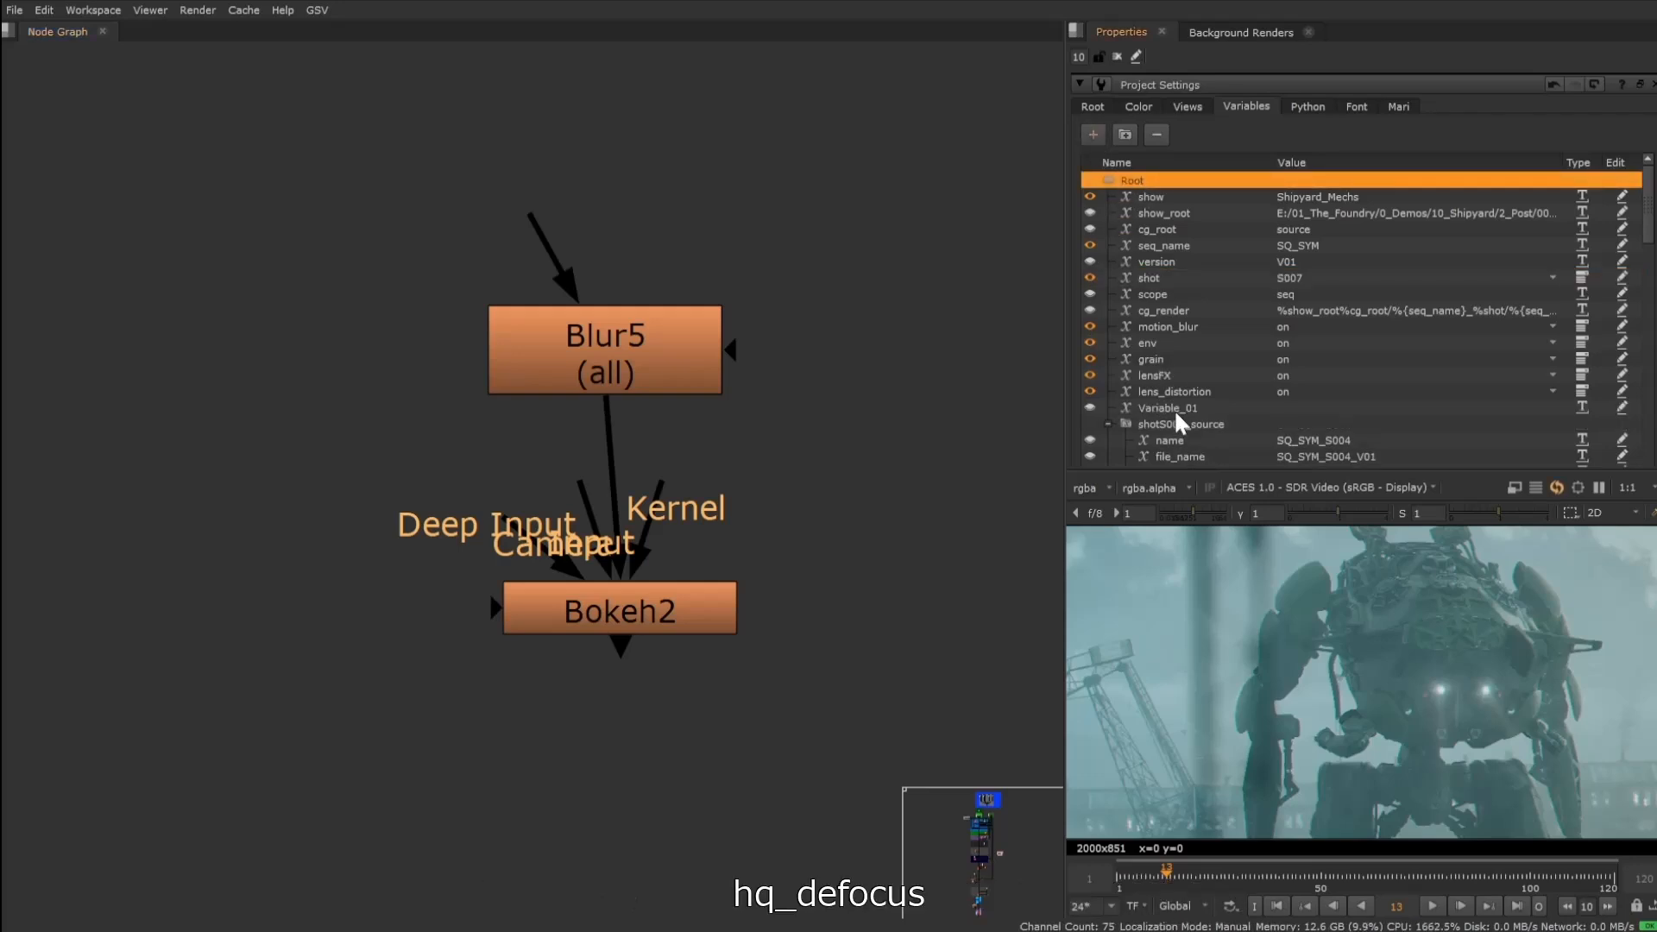
{"action": "double_click", "coordinate": [1172, 406]}
{"action": "type", "text": "hq"}
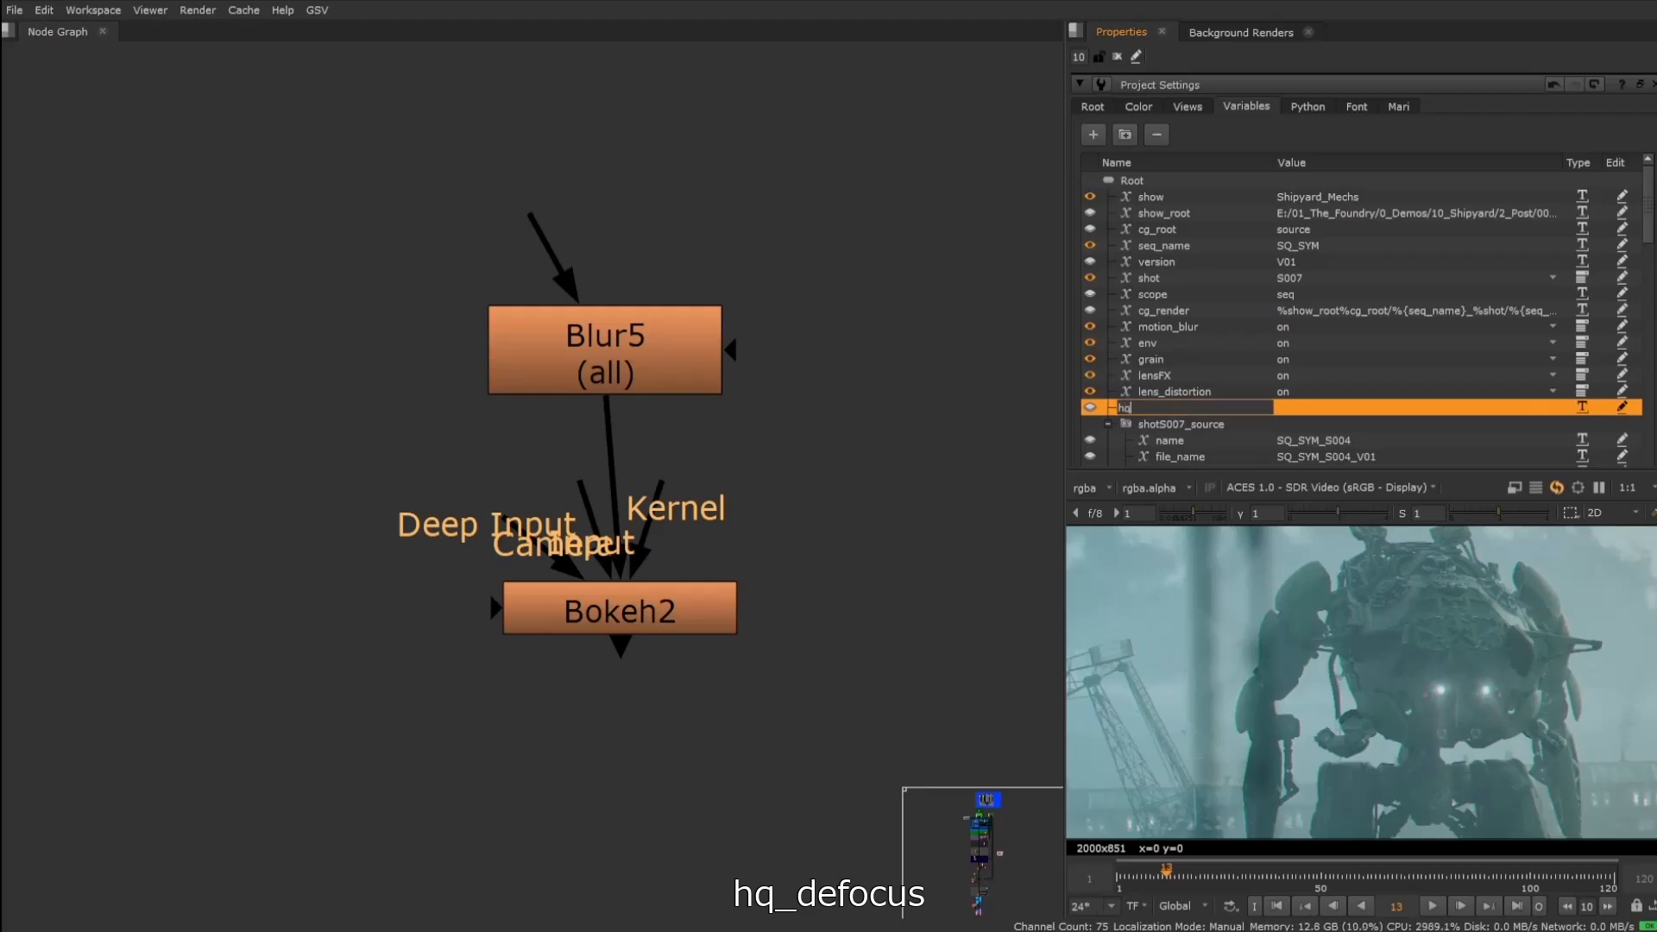
{"action": "type", "text": "_defocus"}
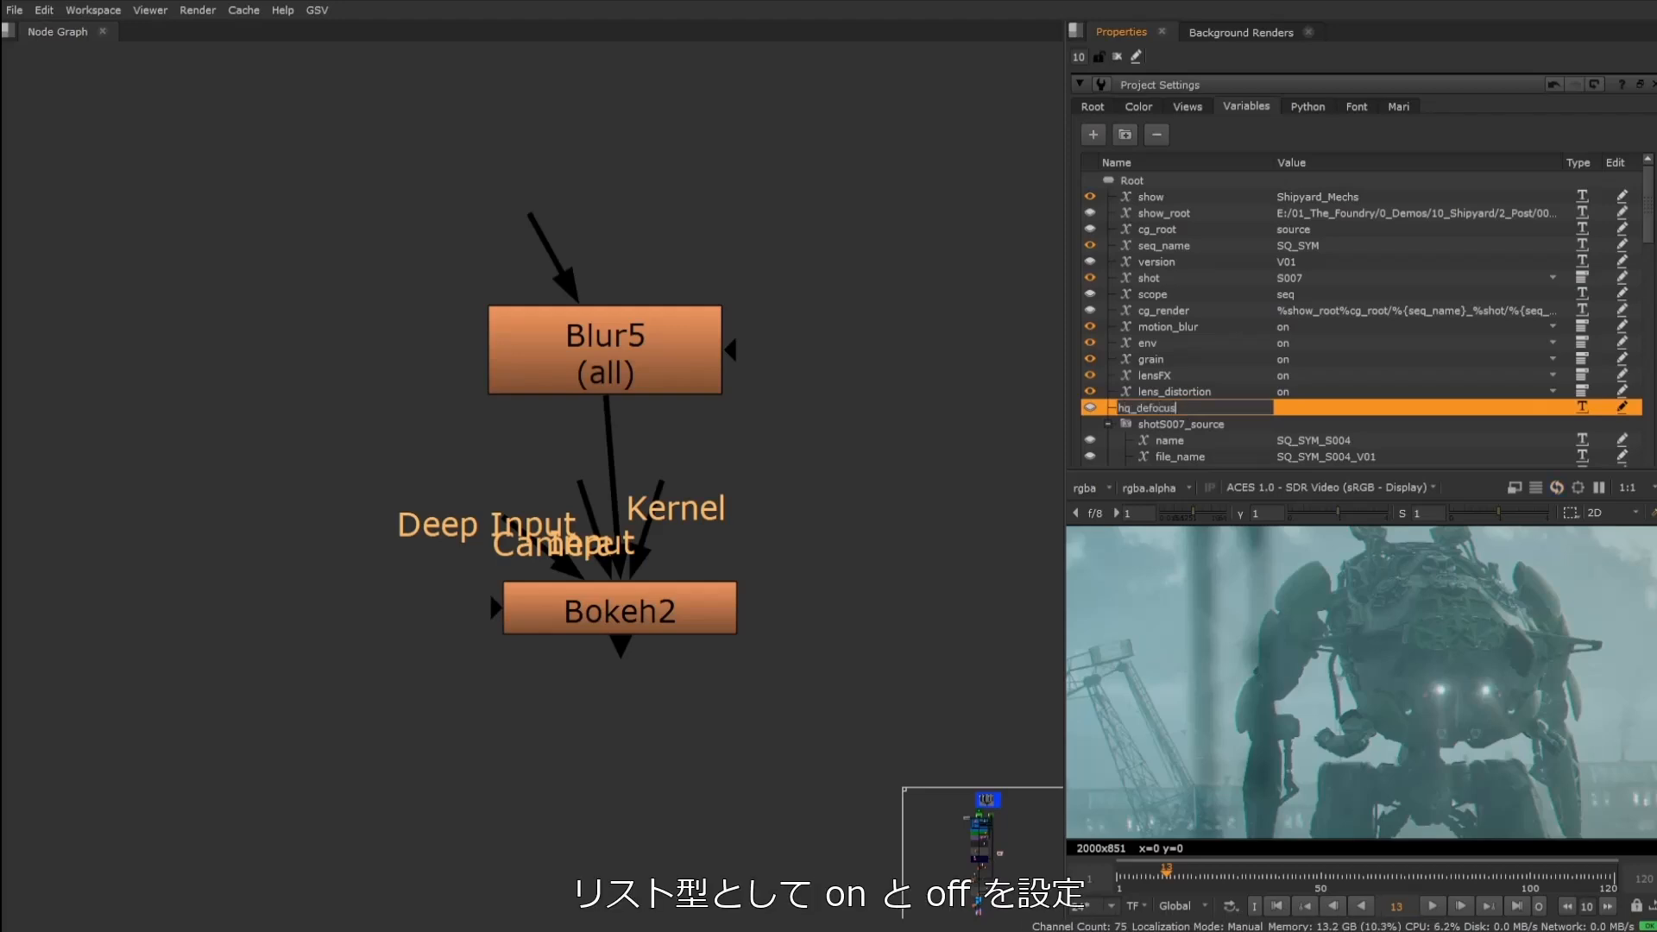
Change hq_defocus to a list variable with the options on and off.
{"action": "left_click", "coordinate": [1582, 407]}
{"action": "left_click", "coordinate": [1590, 440]}
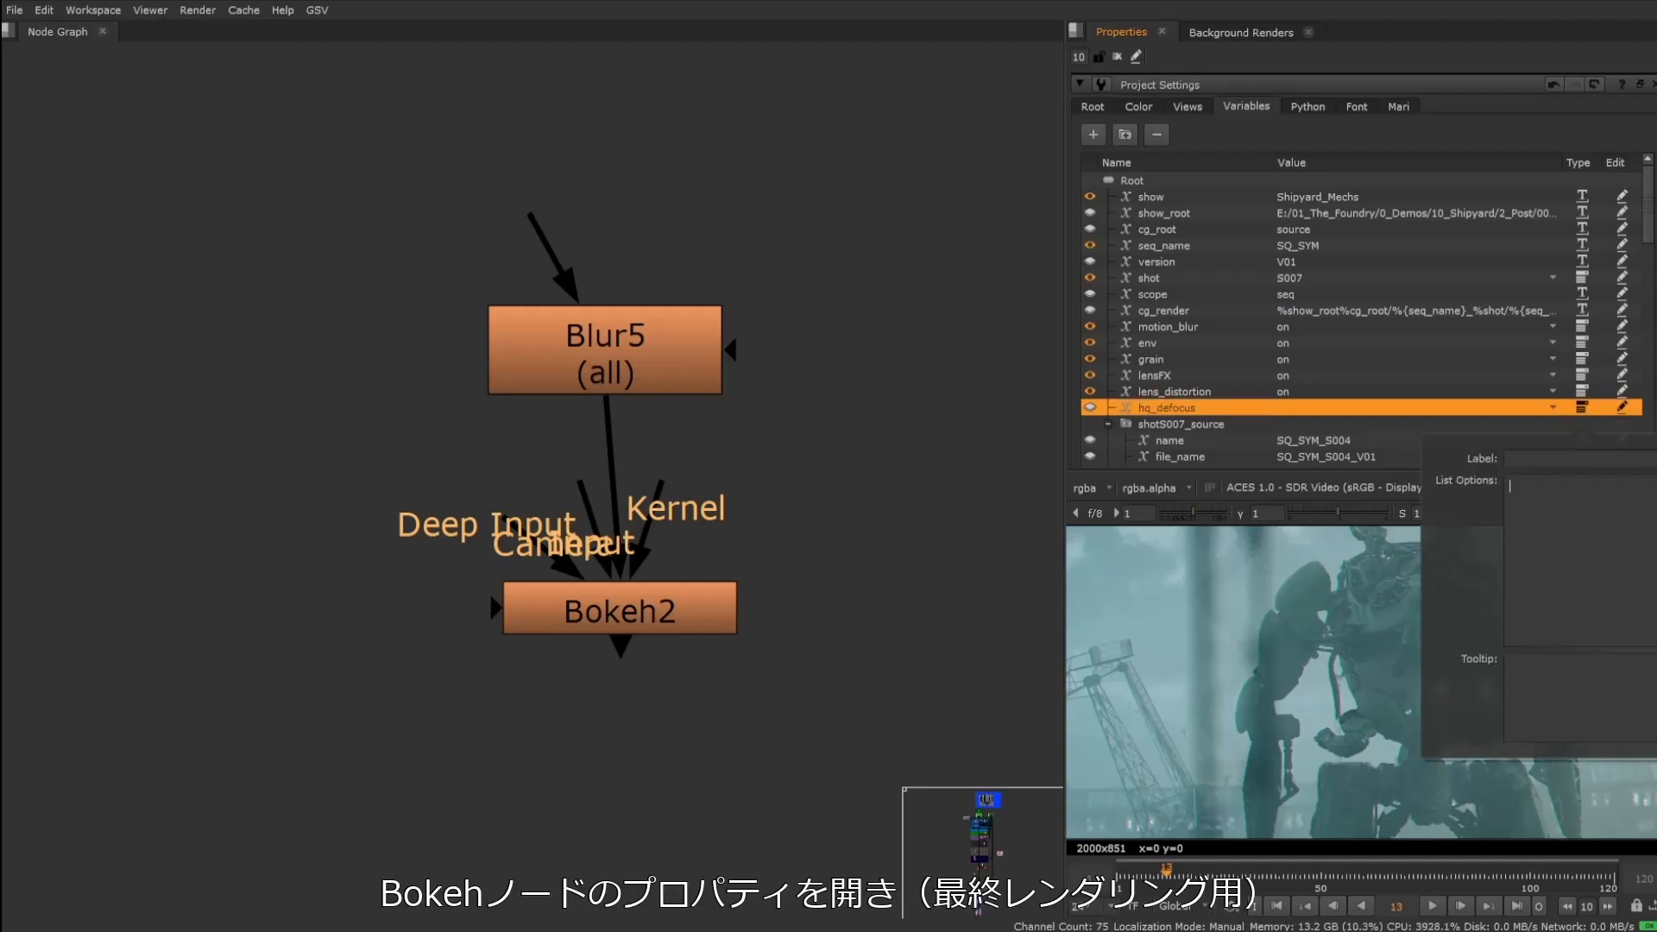
{"action": "type", "text": "on"}
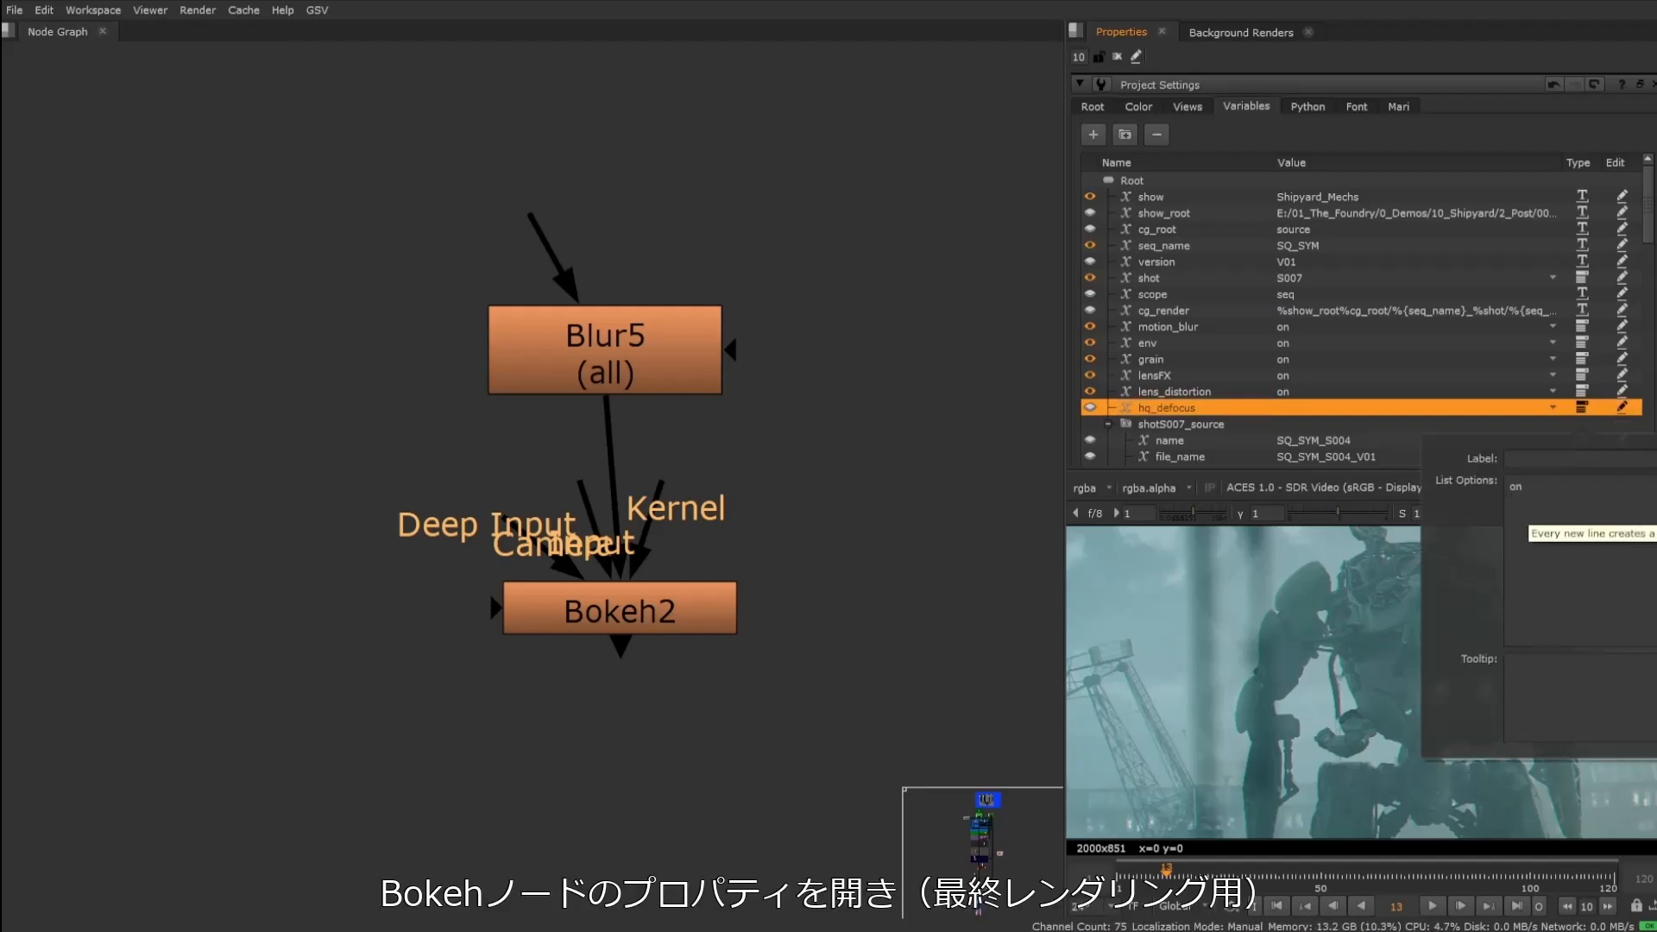
{"action": "type", "text": " of"}
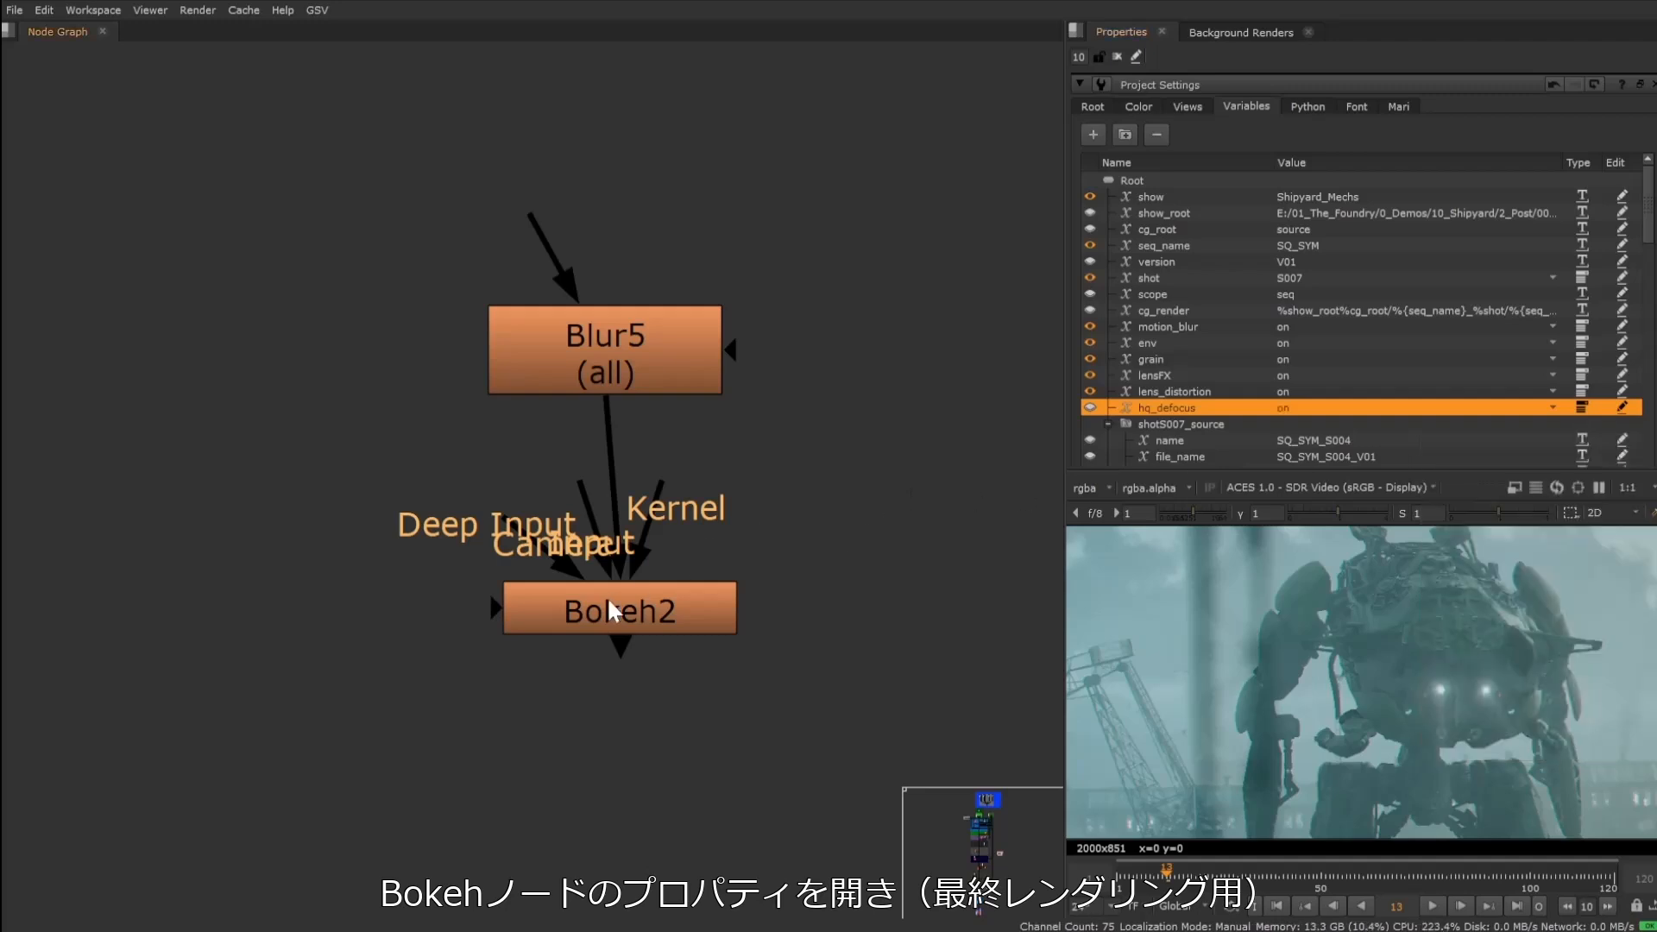
Drive Bokeh2's Disable property with the expression [string compare on %hq_defocus].
{"action": "double_click", "coordinate": [610, 610]}
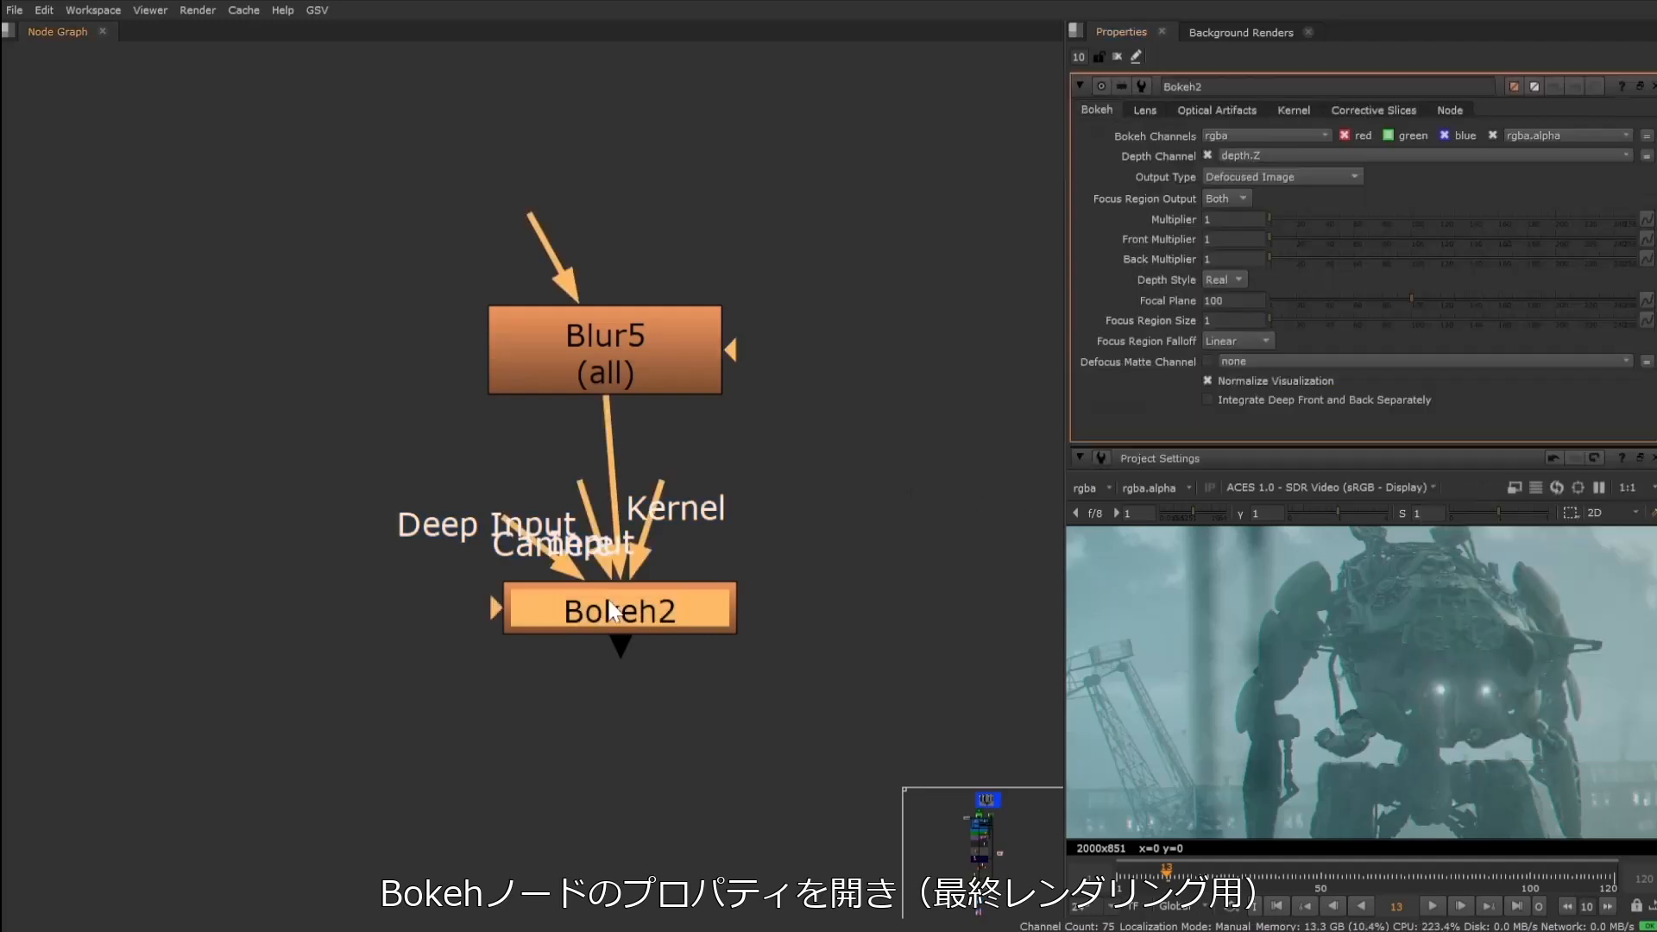
{"action": "left_click", "coordinate": [1447, 110]}
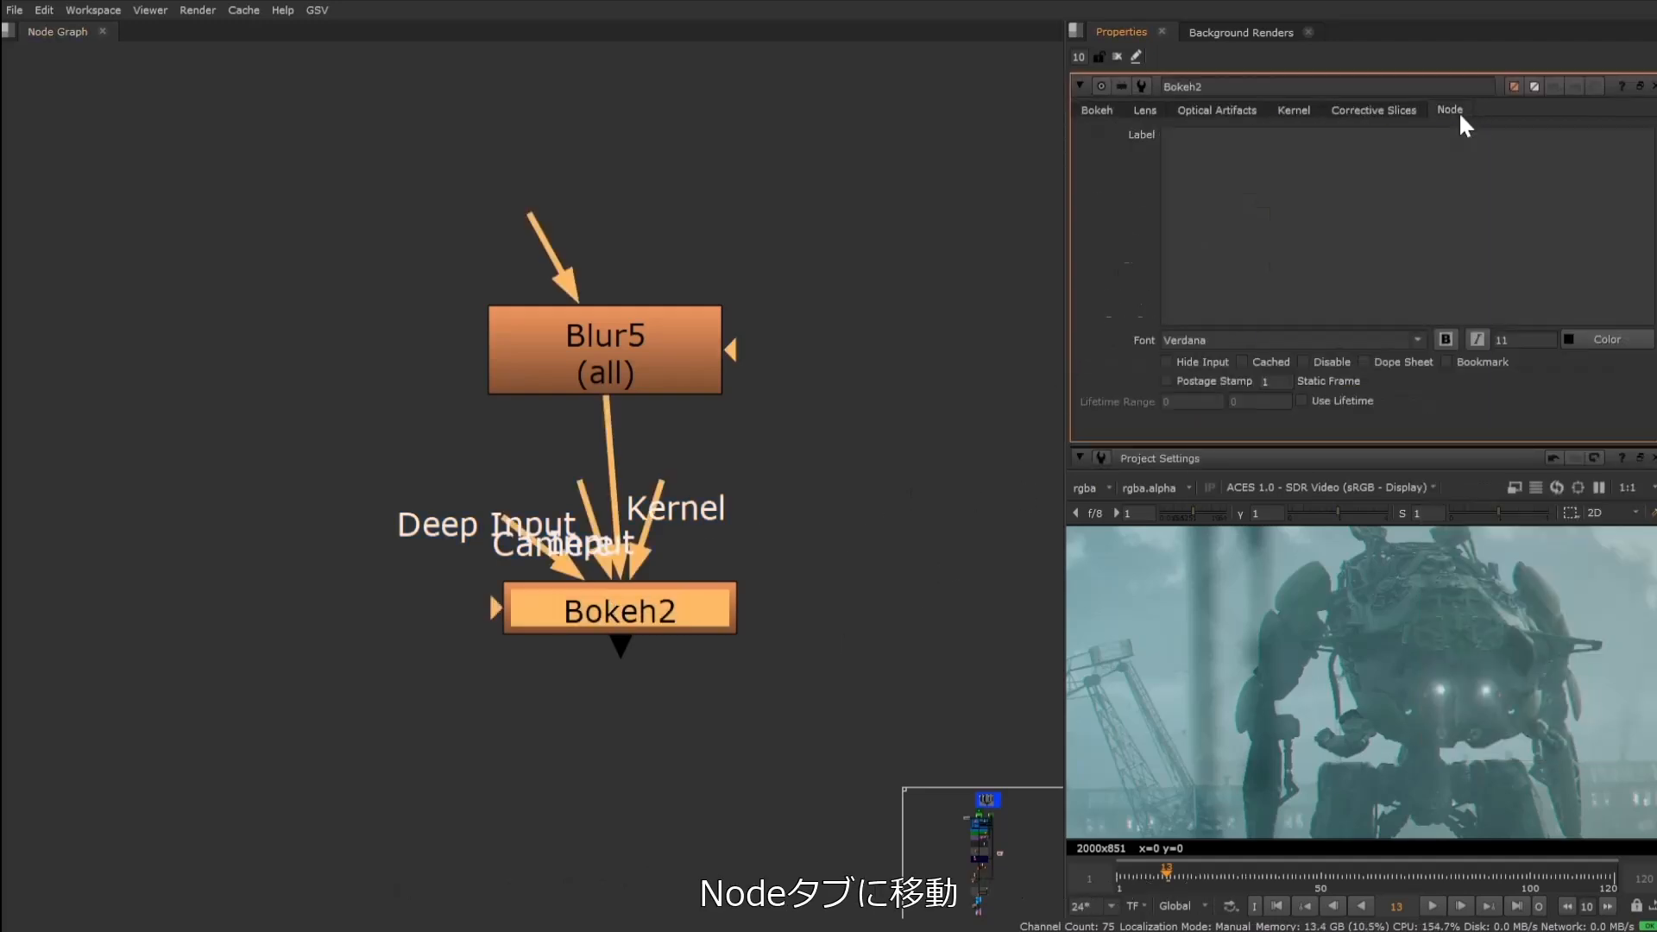
{"action": "right_click", "coordinate": [1335, 364]}
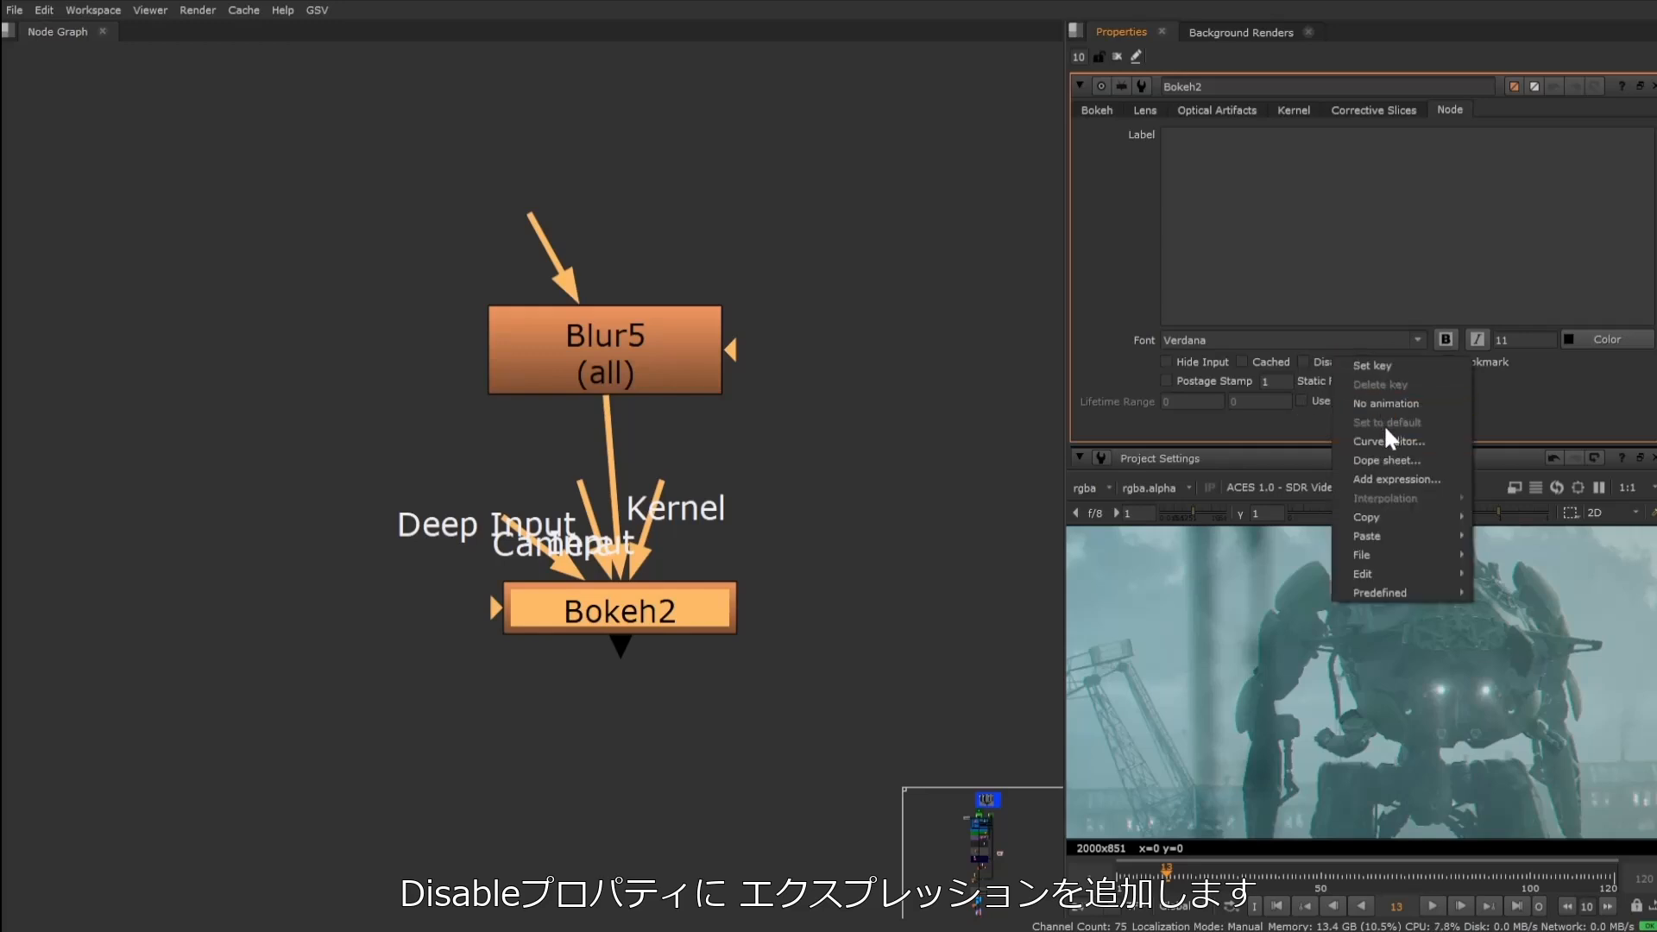
{"action": "left_click", "coordinate": [1396, 480]}
{"action": "type", "text": "[string compare on %hq_defocus]"}
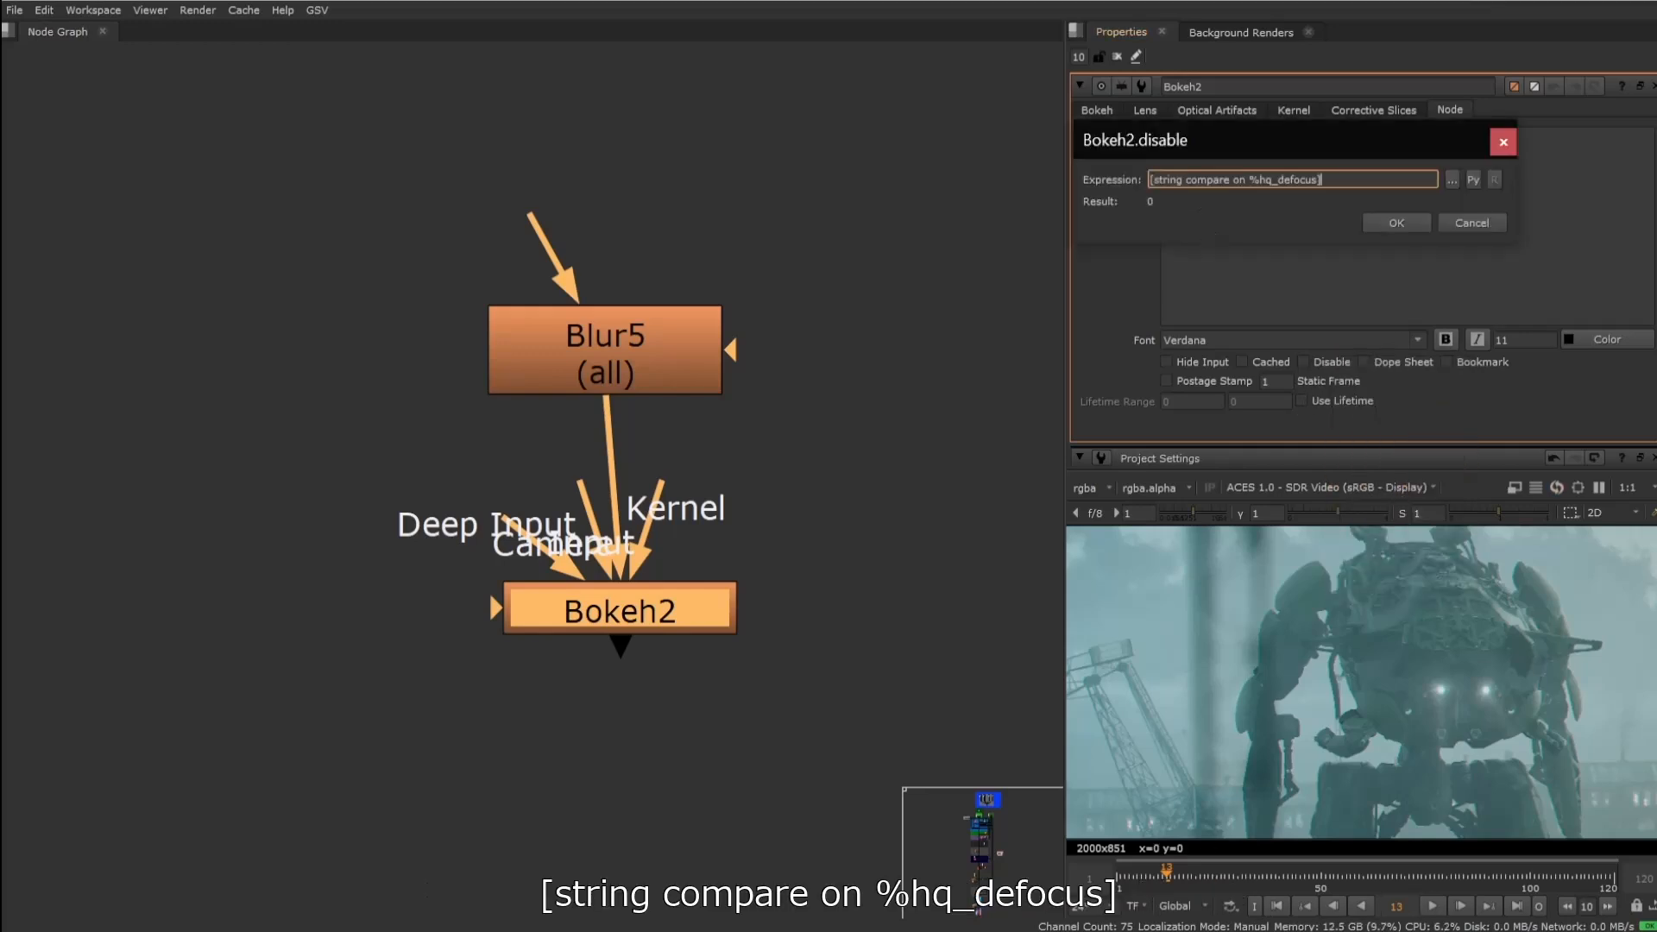
{"action": "left_click", "coordinate": [1234, 179]}
{"action": "left_click_drag", "start_coordinate": [1235, 179], "coordinate": [1246, 180]}
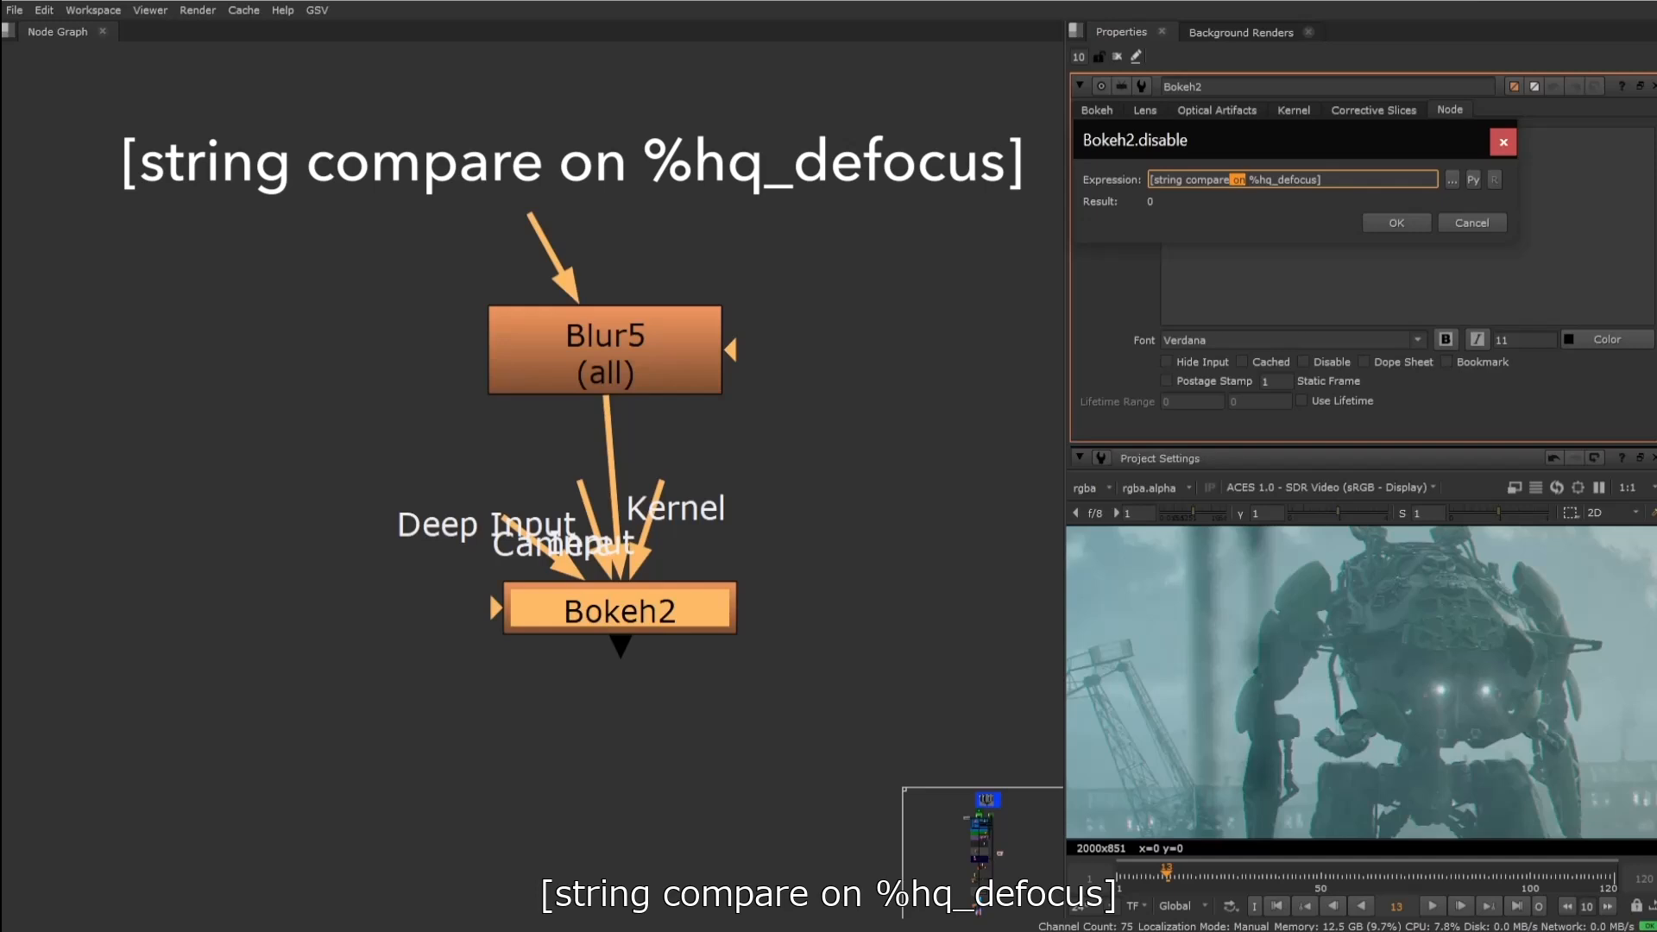
{"action": "left_click_drag", "start_coordinate": [1248, 180], "coordinate": [1317, 180]}
{"action": "left_click", "coordinate": [1398, 226]}
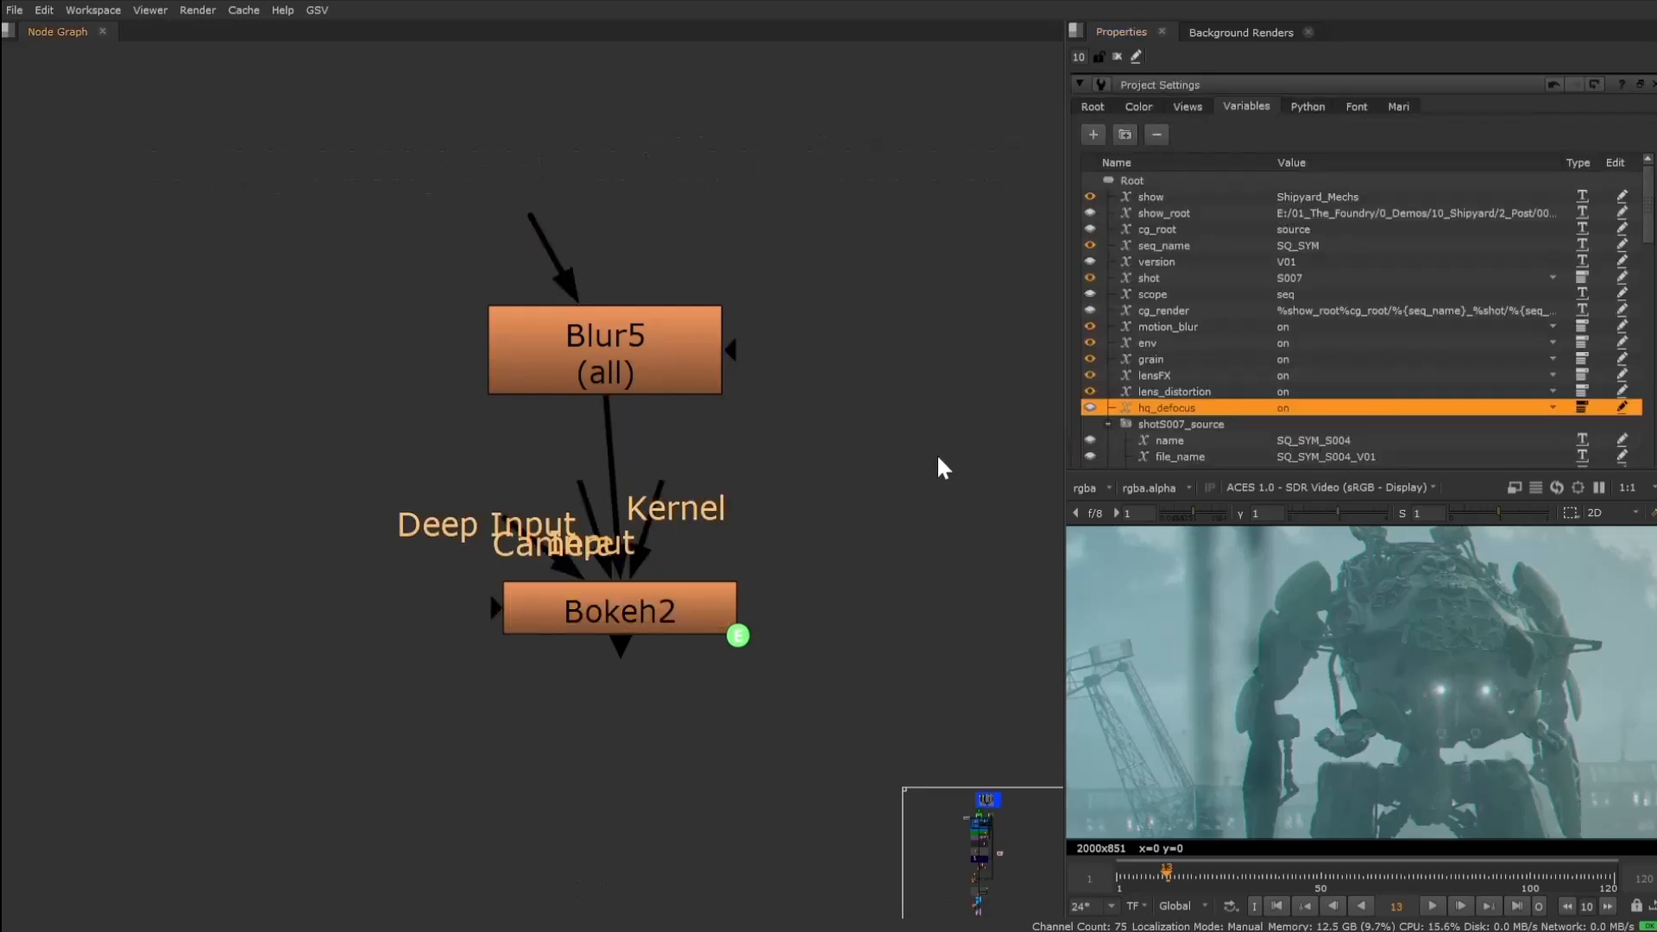
Switch hq_defocus to off and back to on to check how Bokeh2 responds.
{"action": "left_click", "coordinate": [1352, 411]}
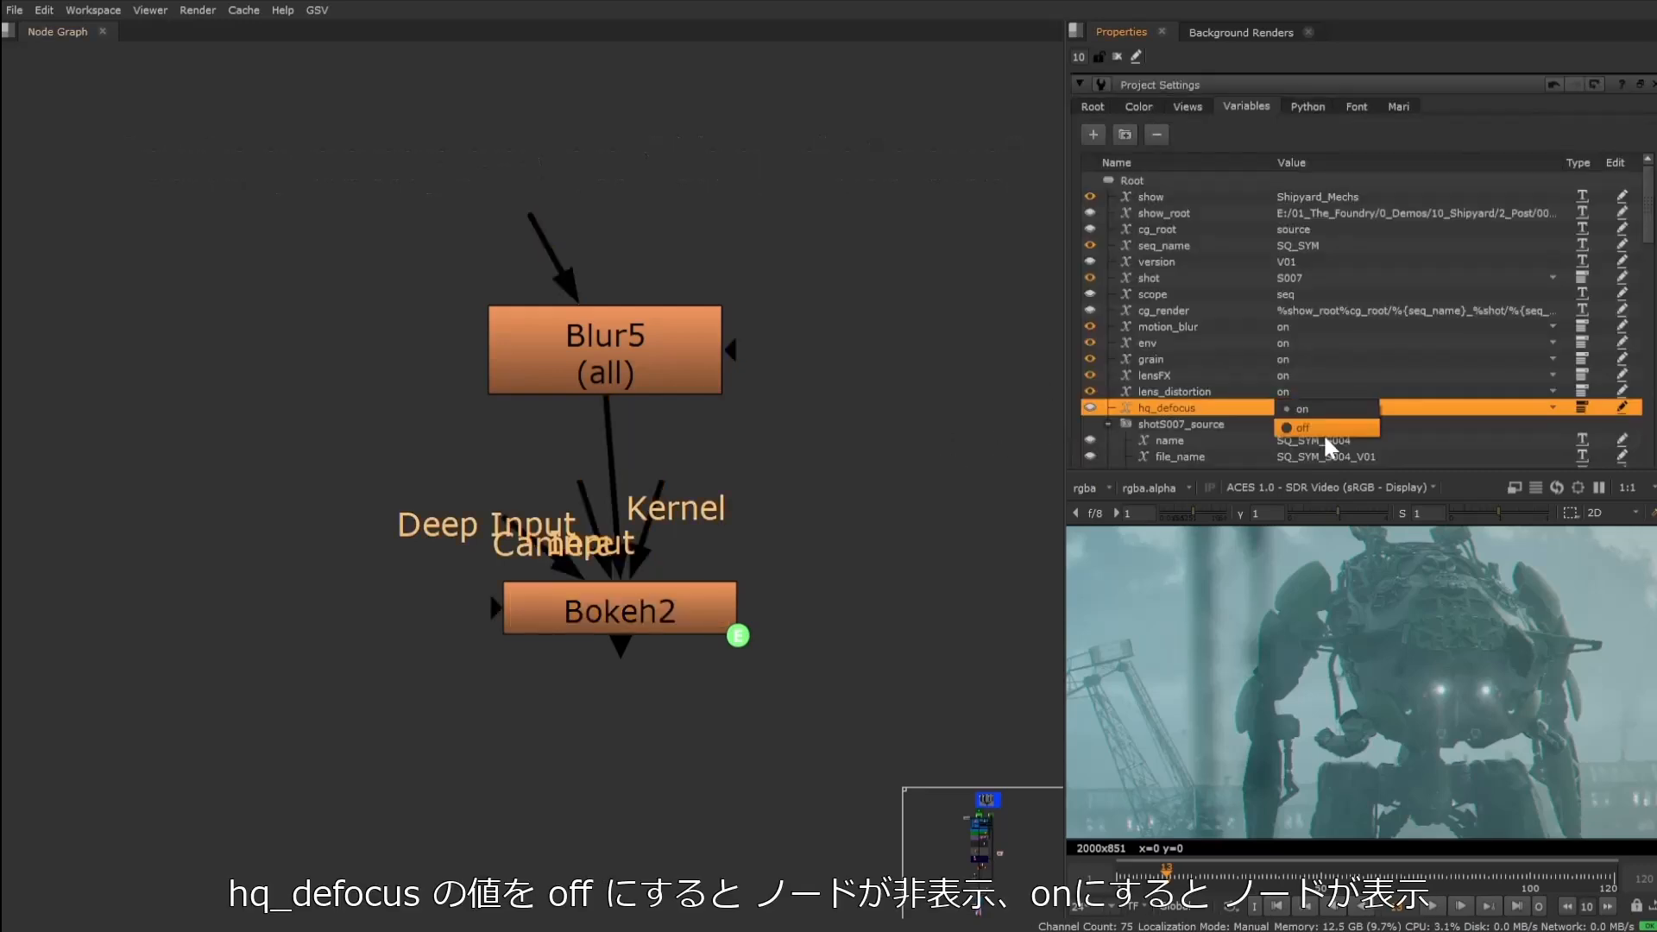
{"action": "left_click", "coordinate": [1316, 432]}
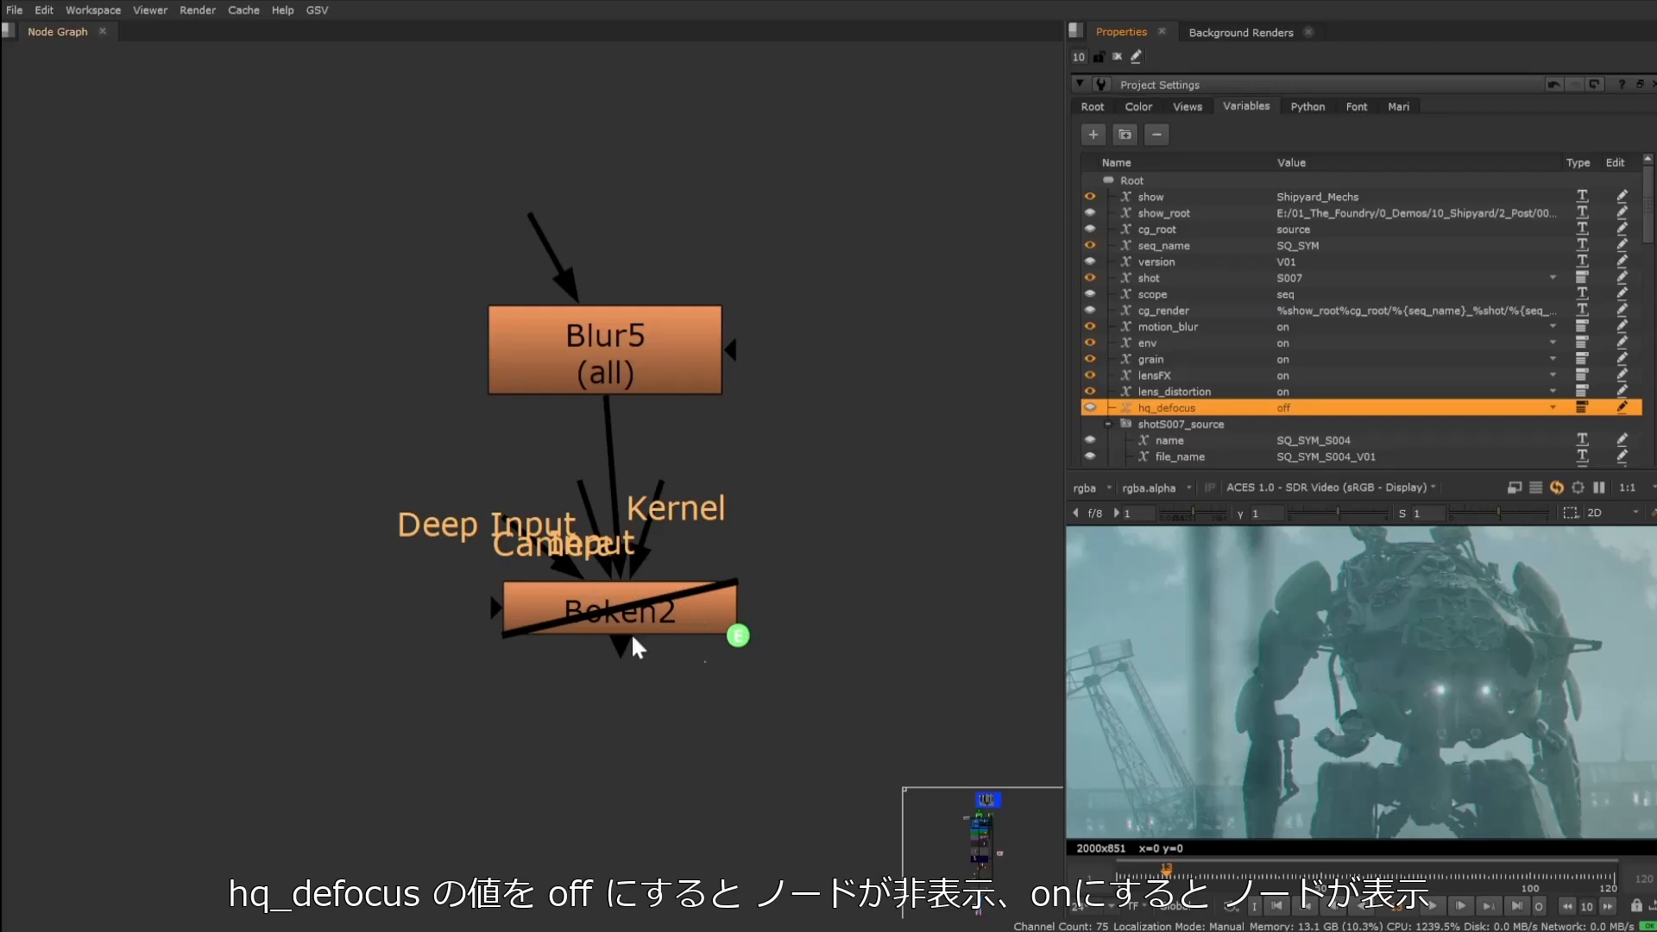
{"action": "left_click", "coordinate": [1287, 405]}
{"action": "left_click", "coordinate": [1292, 407]}
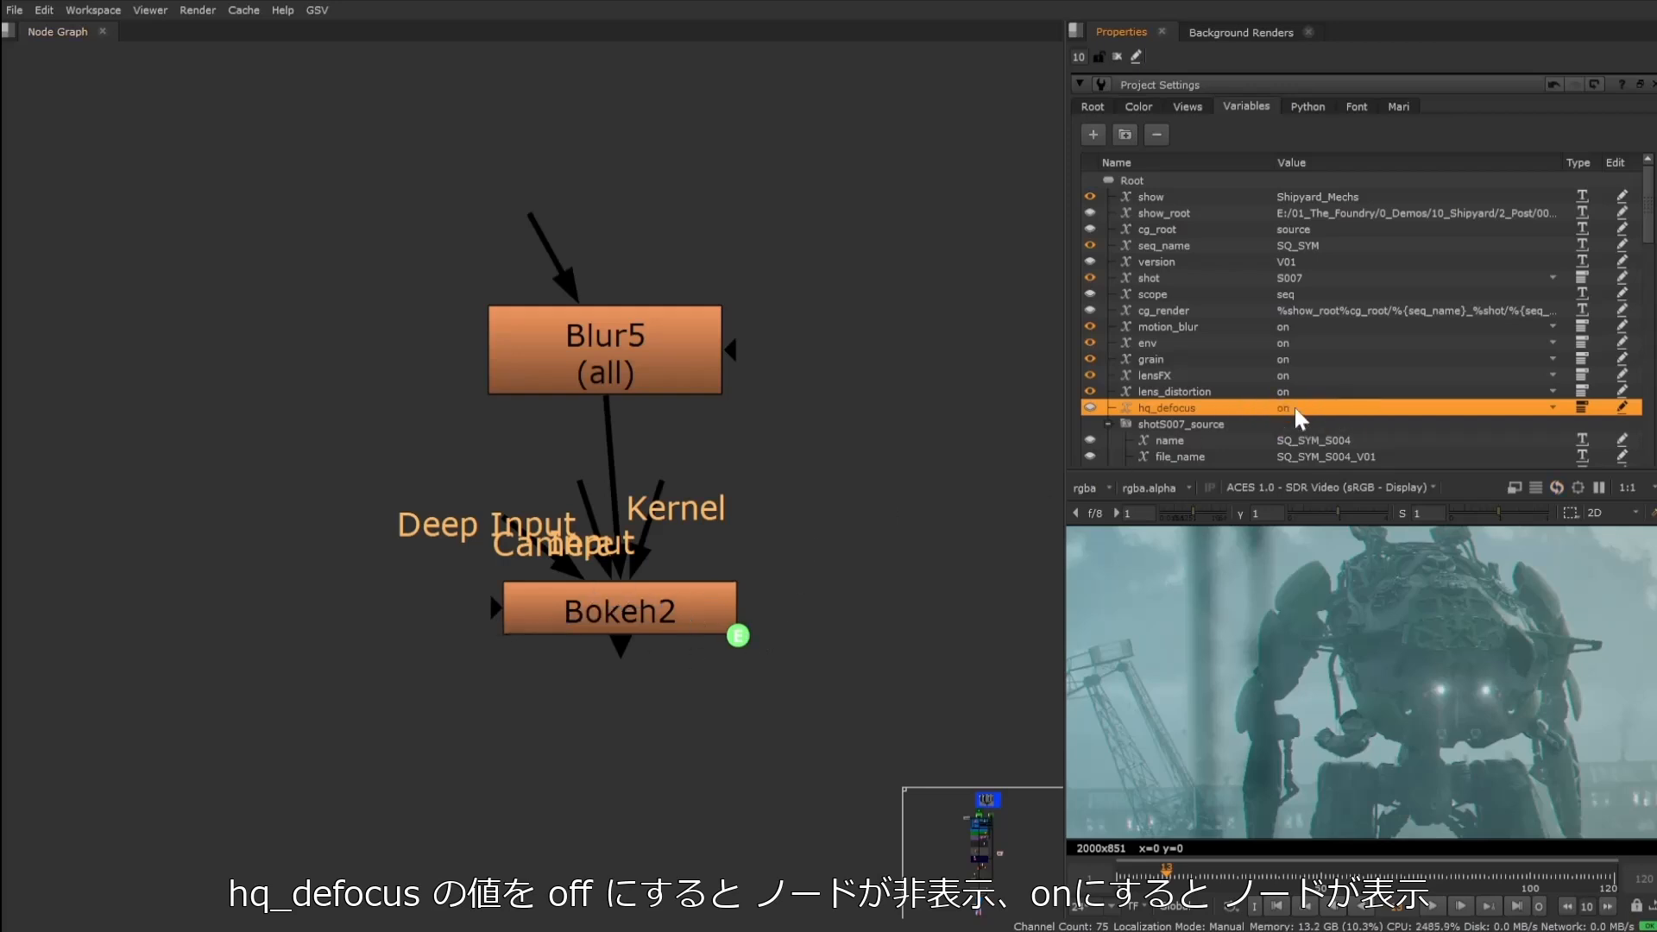
Drive Blur5's Disable property with the expression [string compare off %hq_defocus].
{"action": "double_click", "coordinate": [652, 353]}
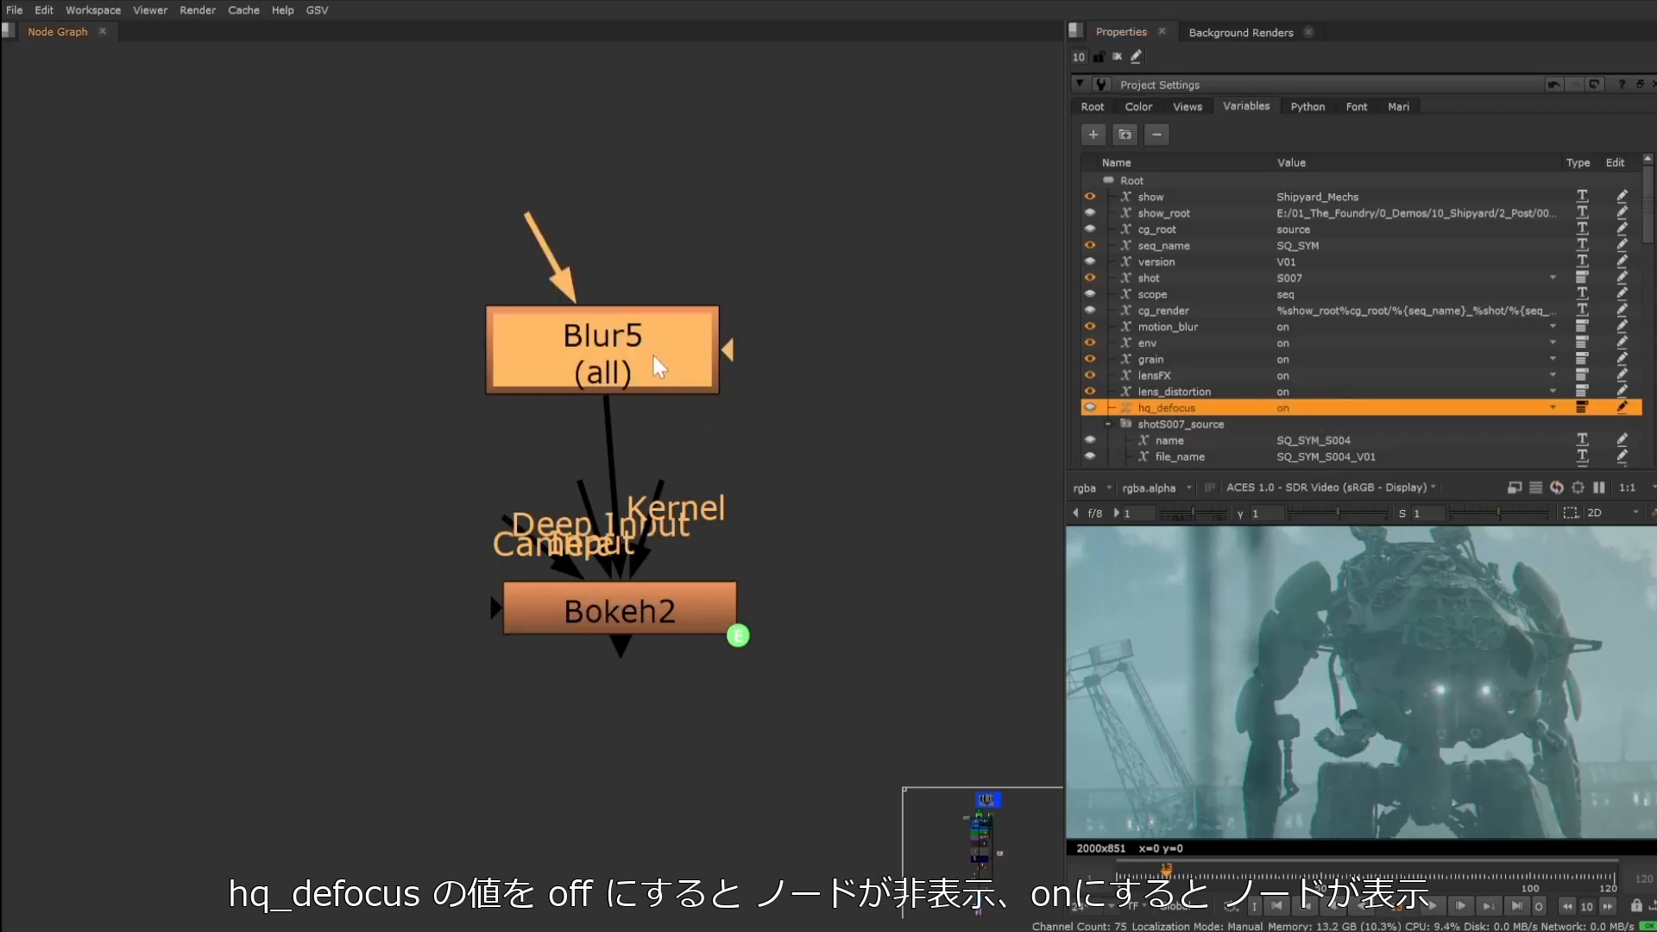
{"action": "left_click", "coordinate": [1134, 111]}
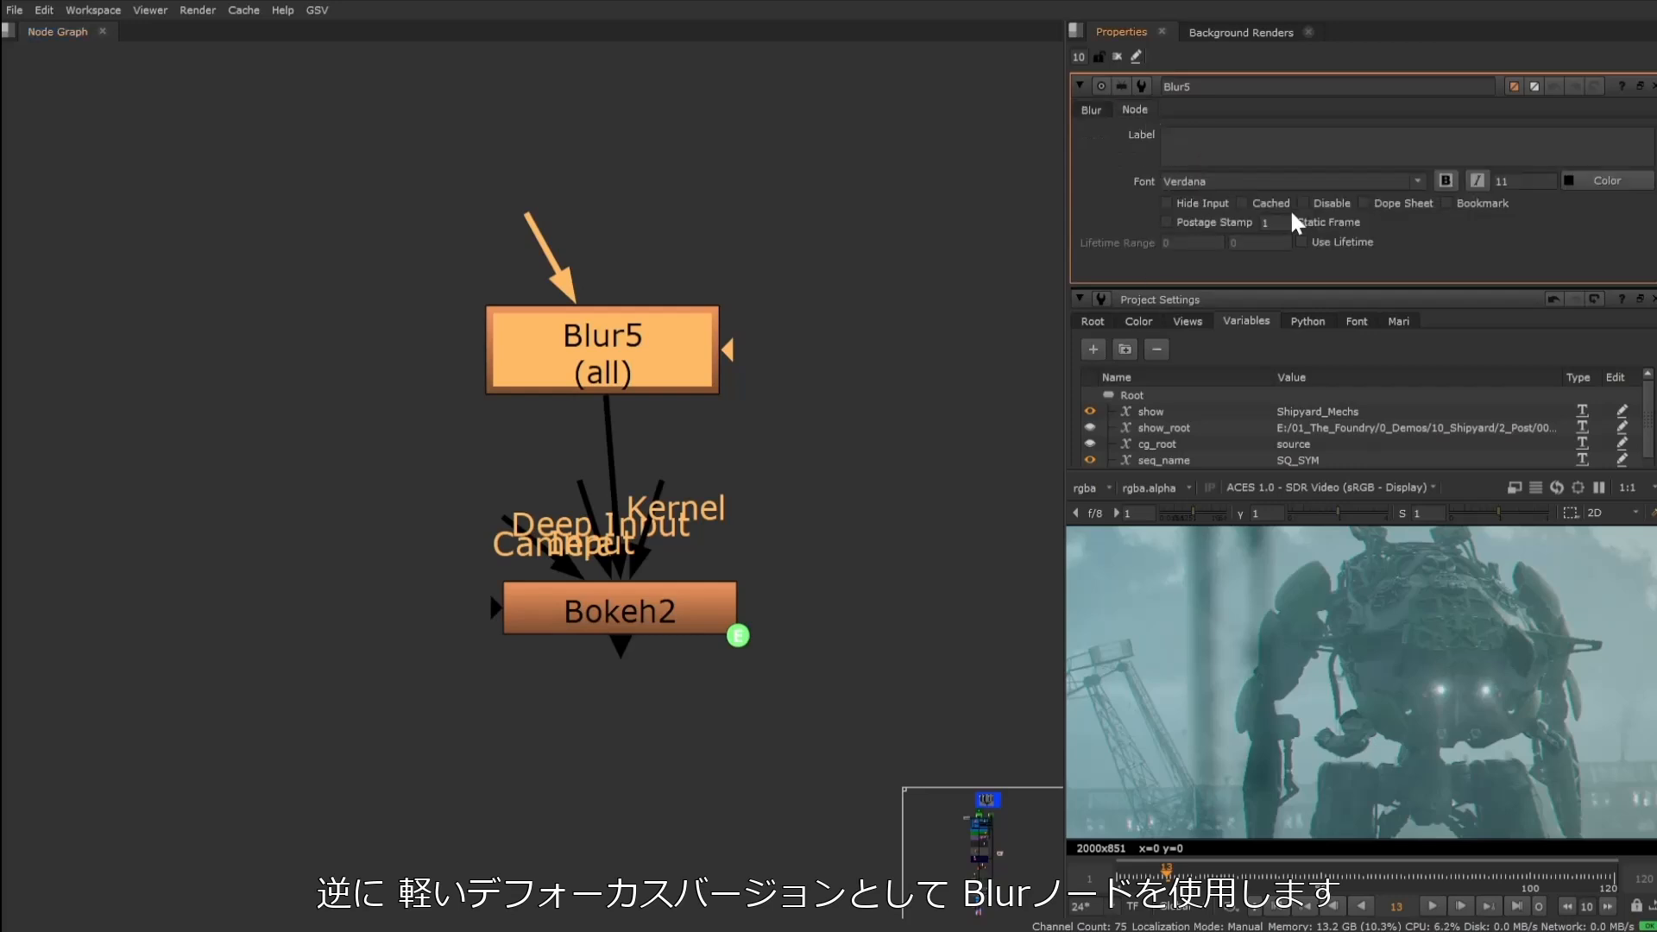
{"action": "right_click", "coordinate": [1327, 198]}
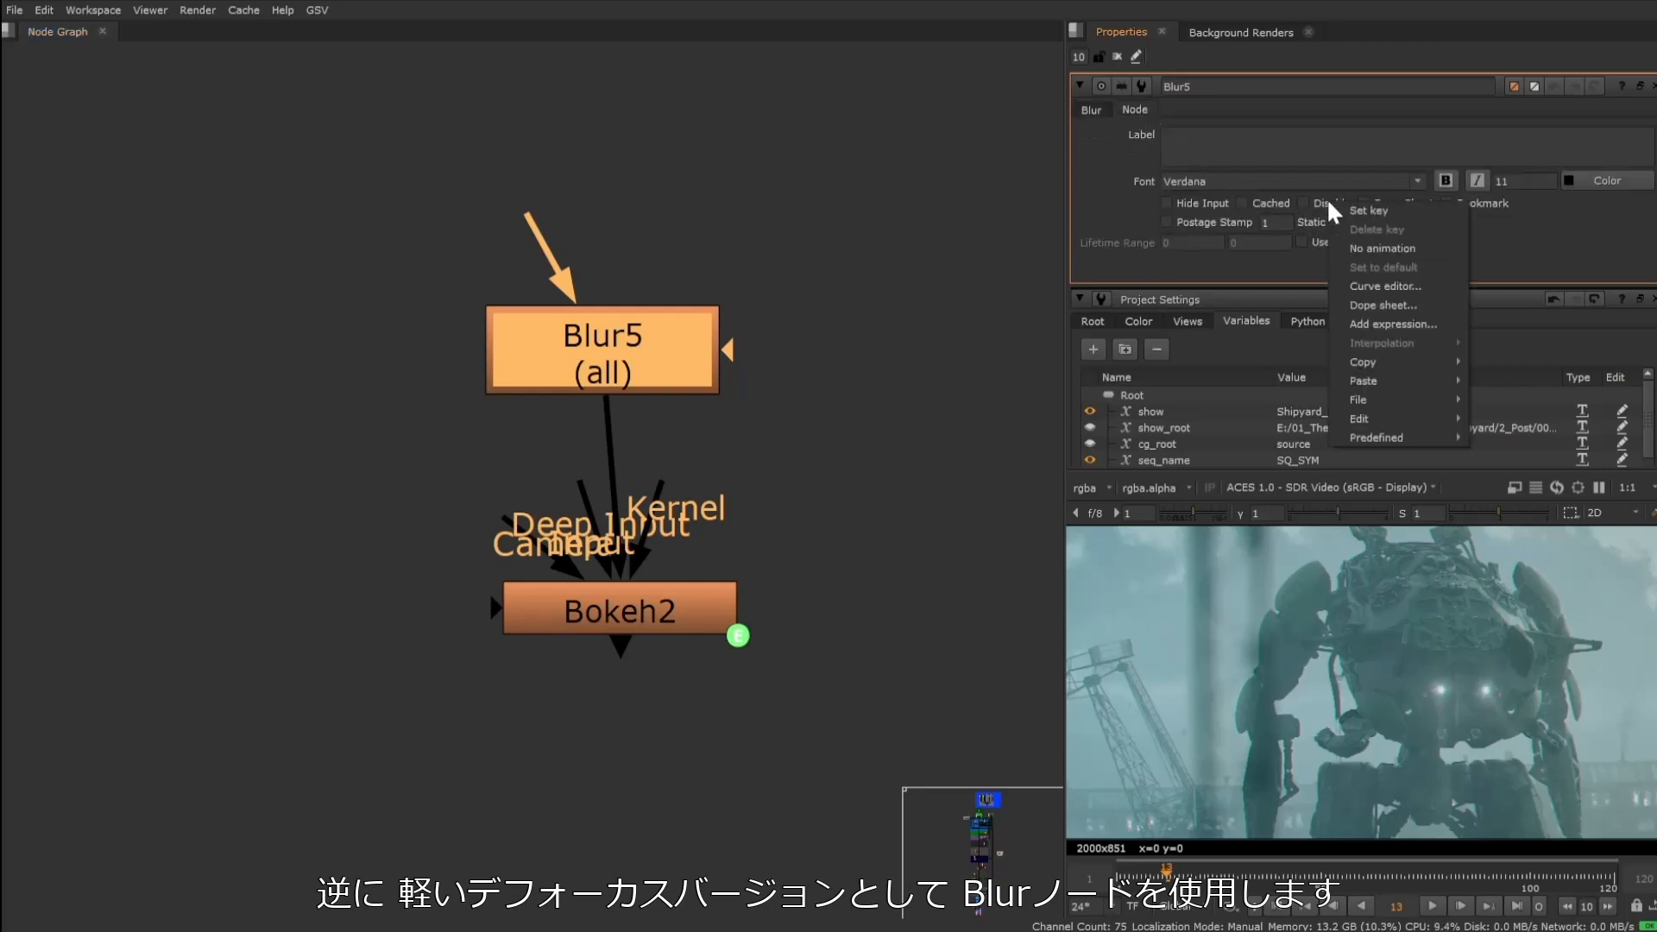
{"action": "left_click", "coordinate": [1379, 316]}
{"action": "type", "text": "[string compare on %hq_defocus]"}
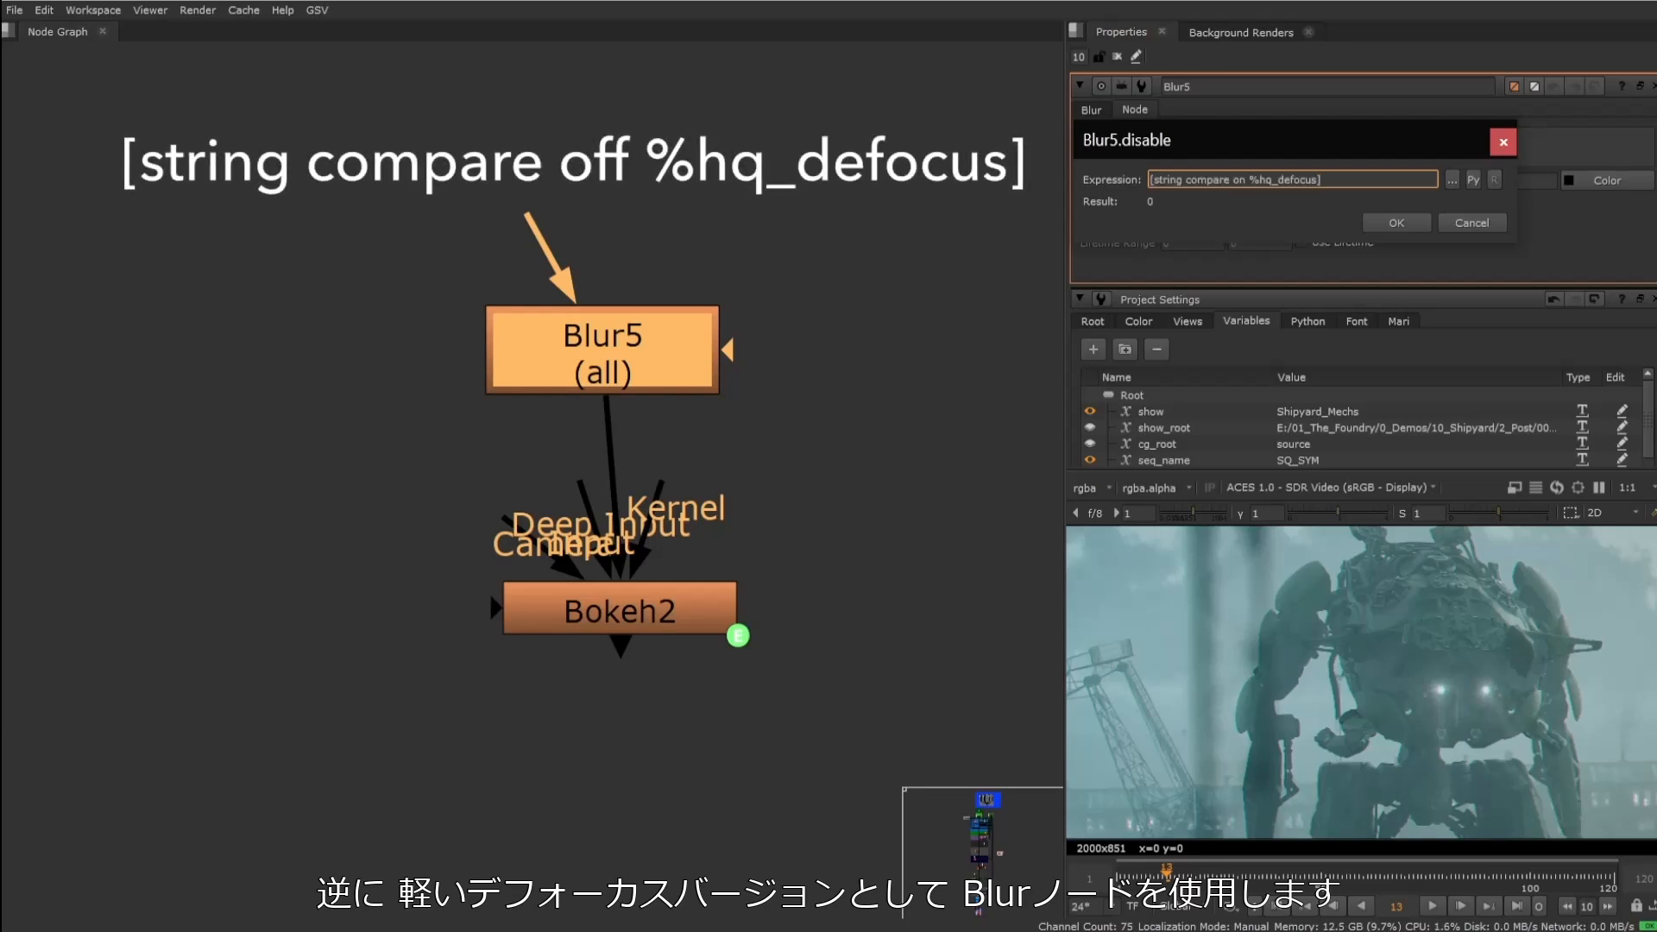
{"action": "left_click", "coordinate": [1245, 179]}
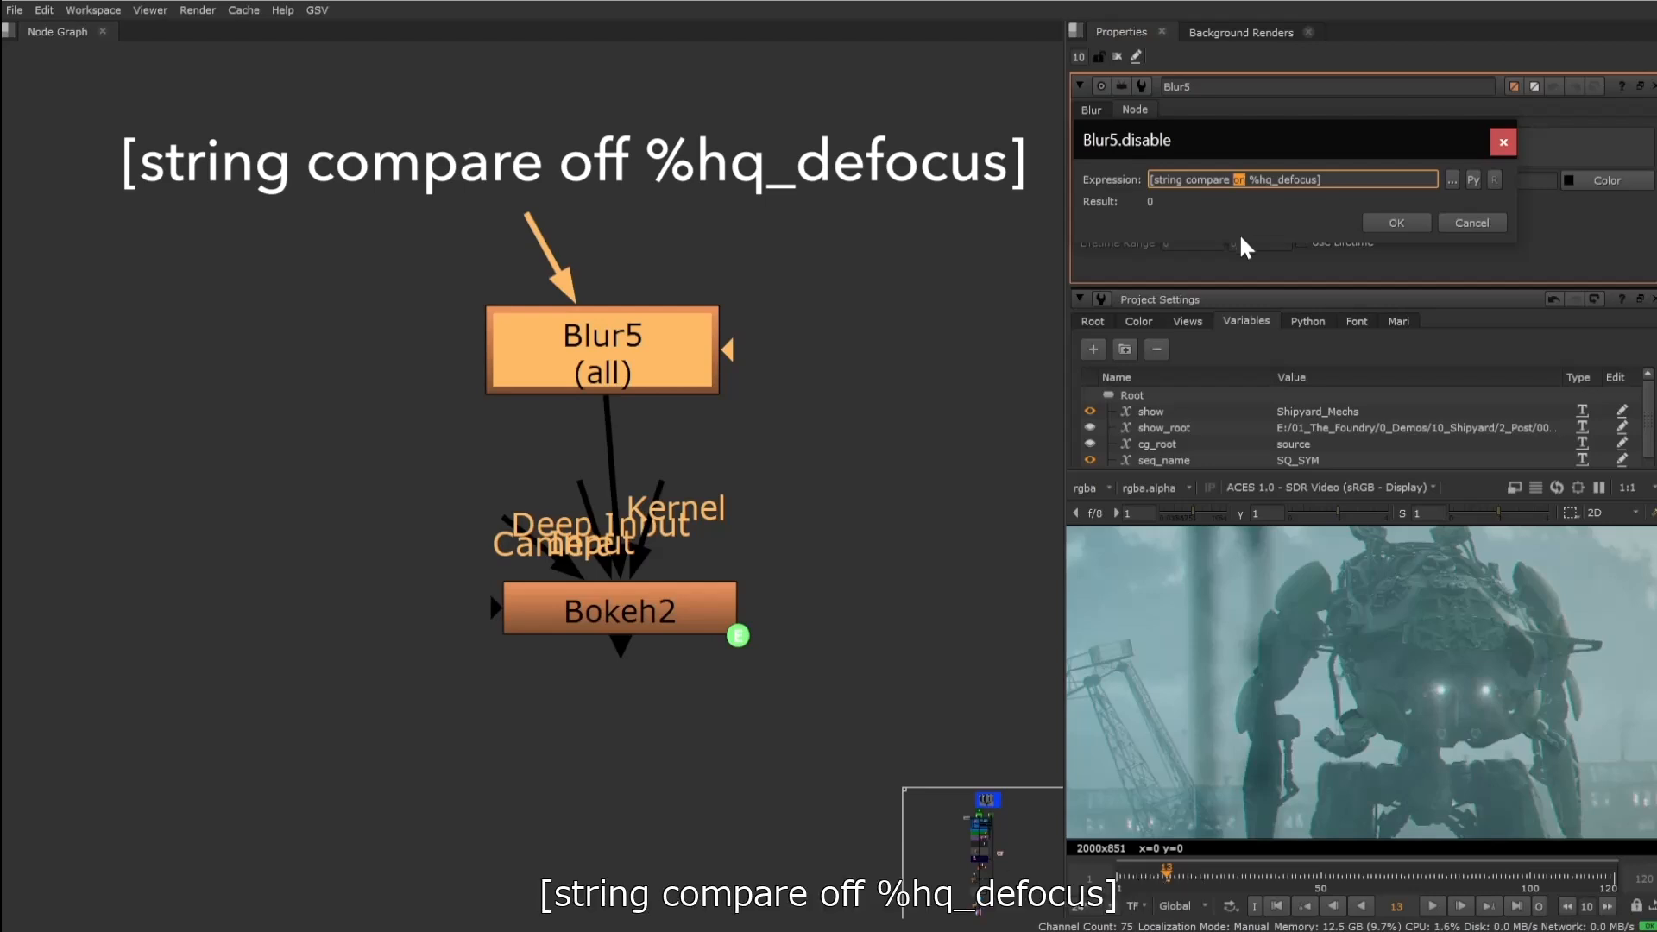
{"action": "type", "text": "off"}
{"action": "left_click", "coordinate": [1381, 221]}
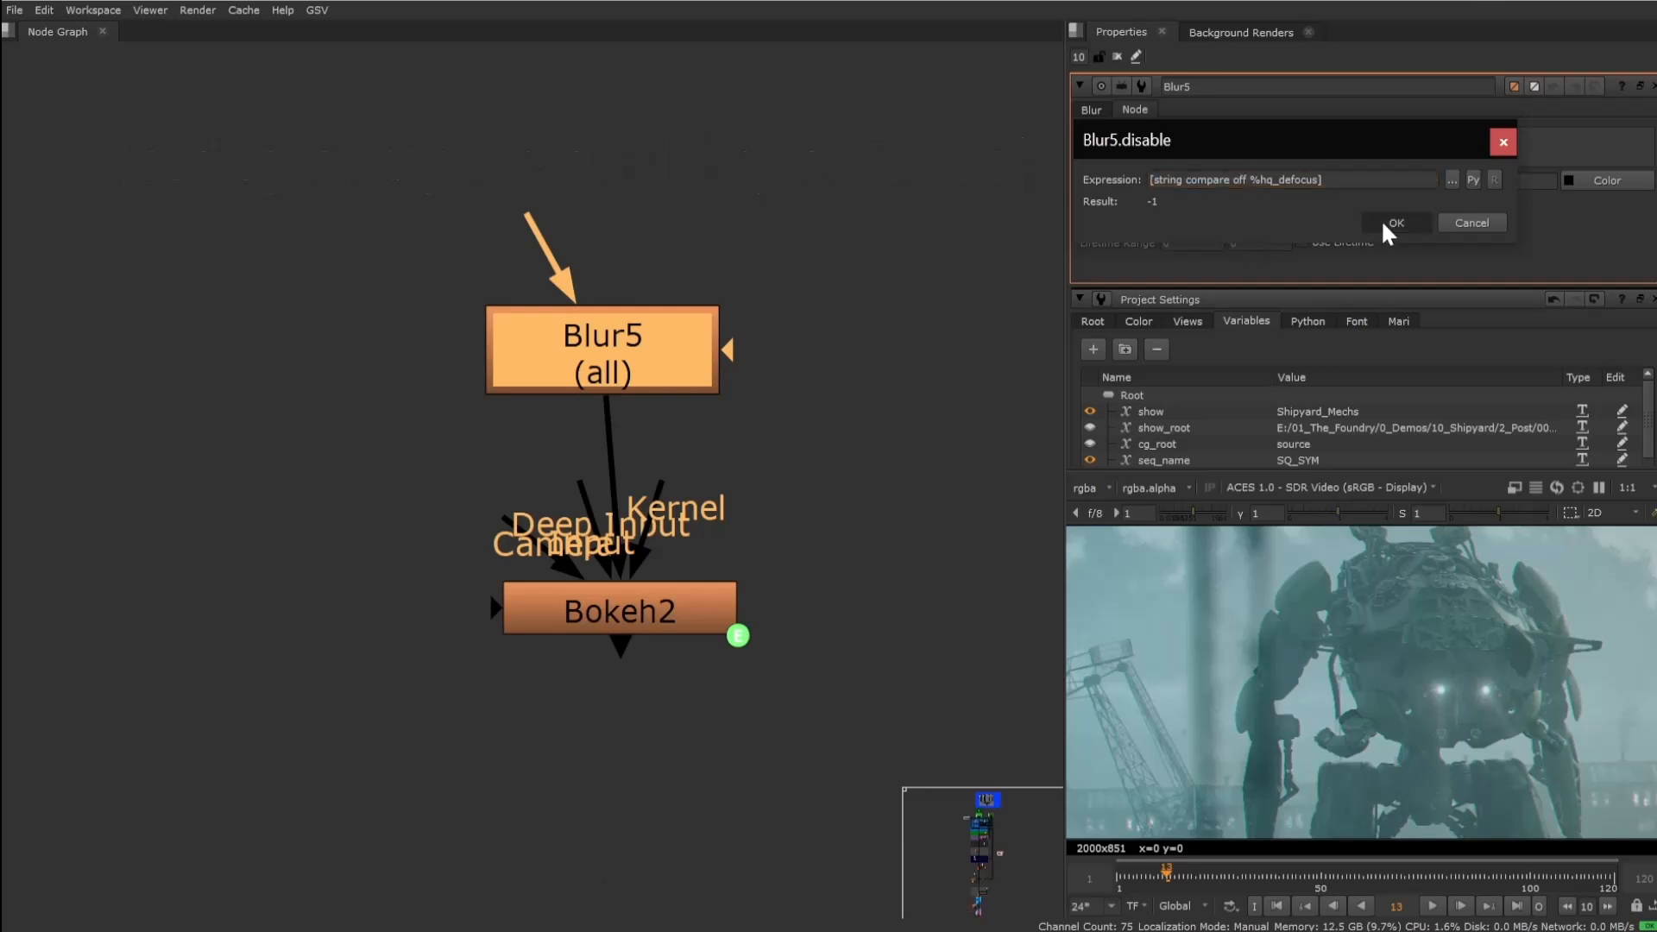
Toggle hq_defocus off and on again in the project variables to compare the states of Blur5 and Bokeh2.
{"action": "left_click", "coordinate": [840, 476]}
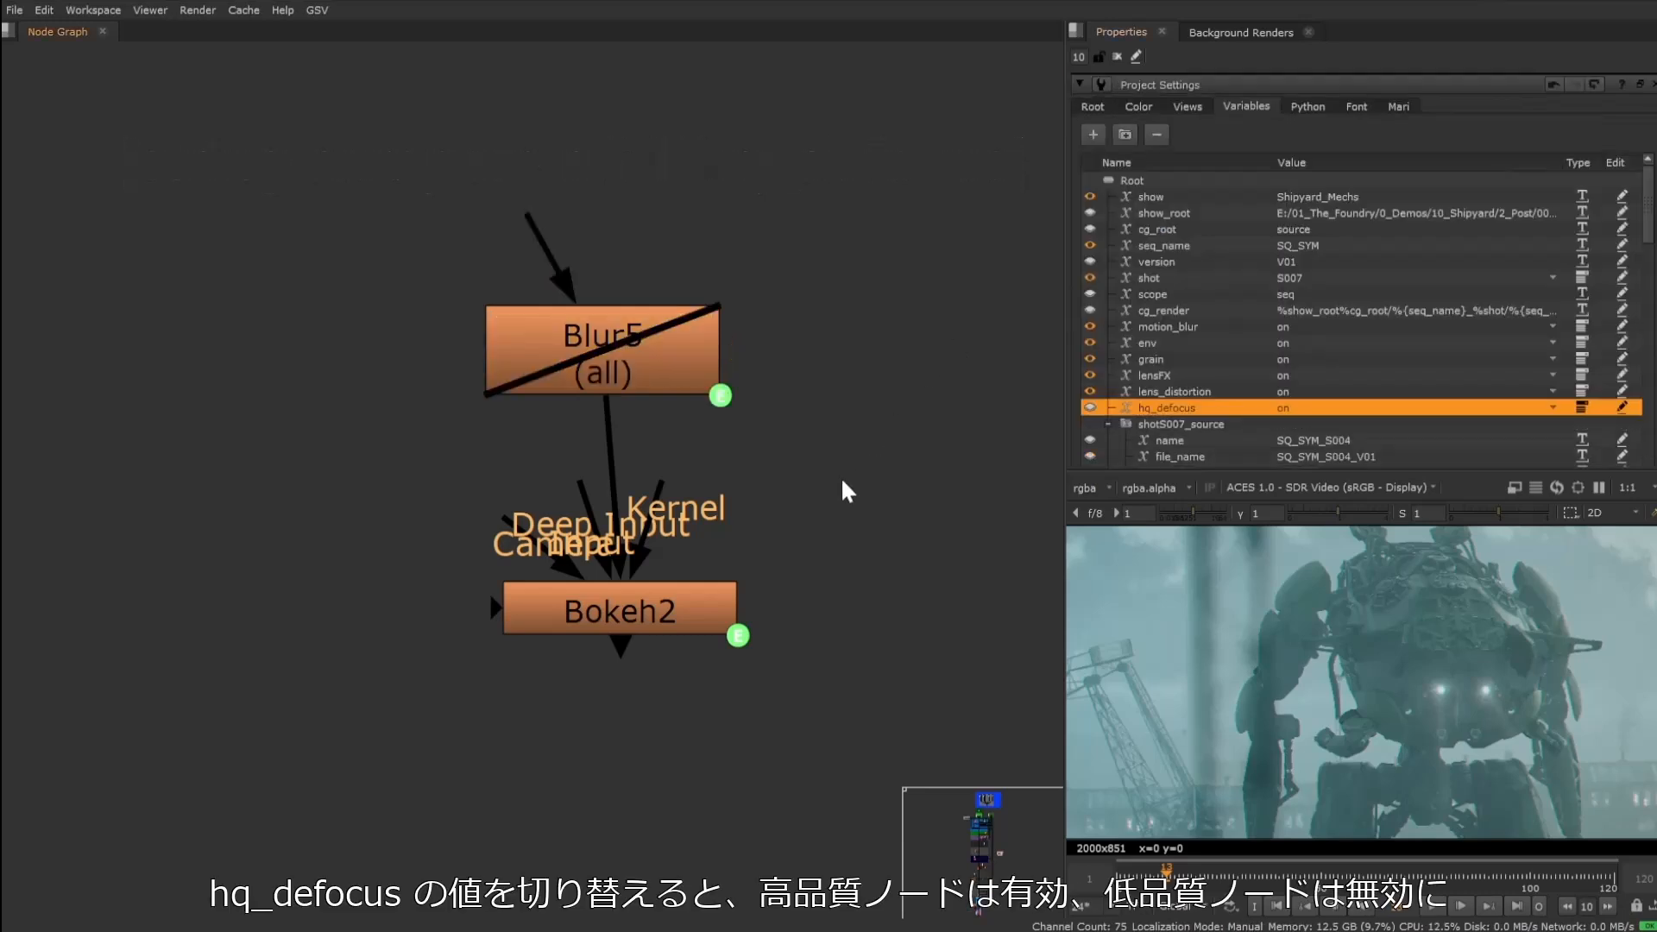
{"action": "left_click", "coordinate": [1318, 410]}
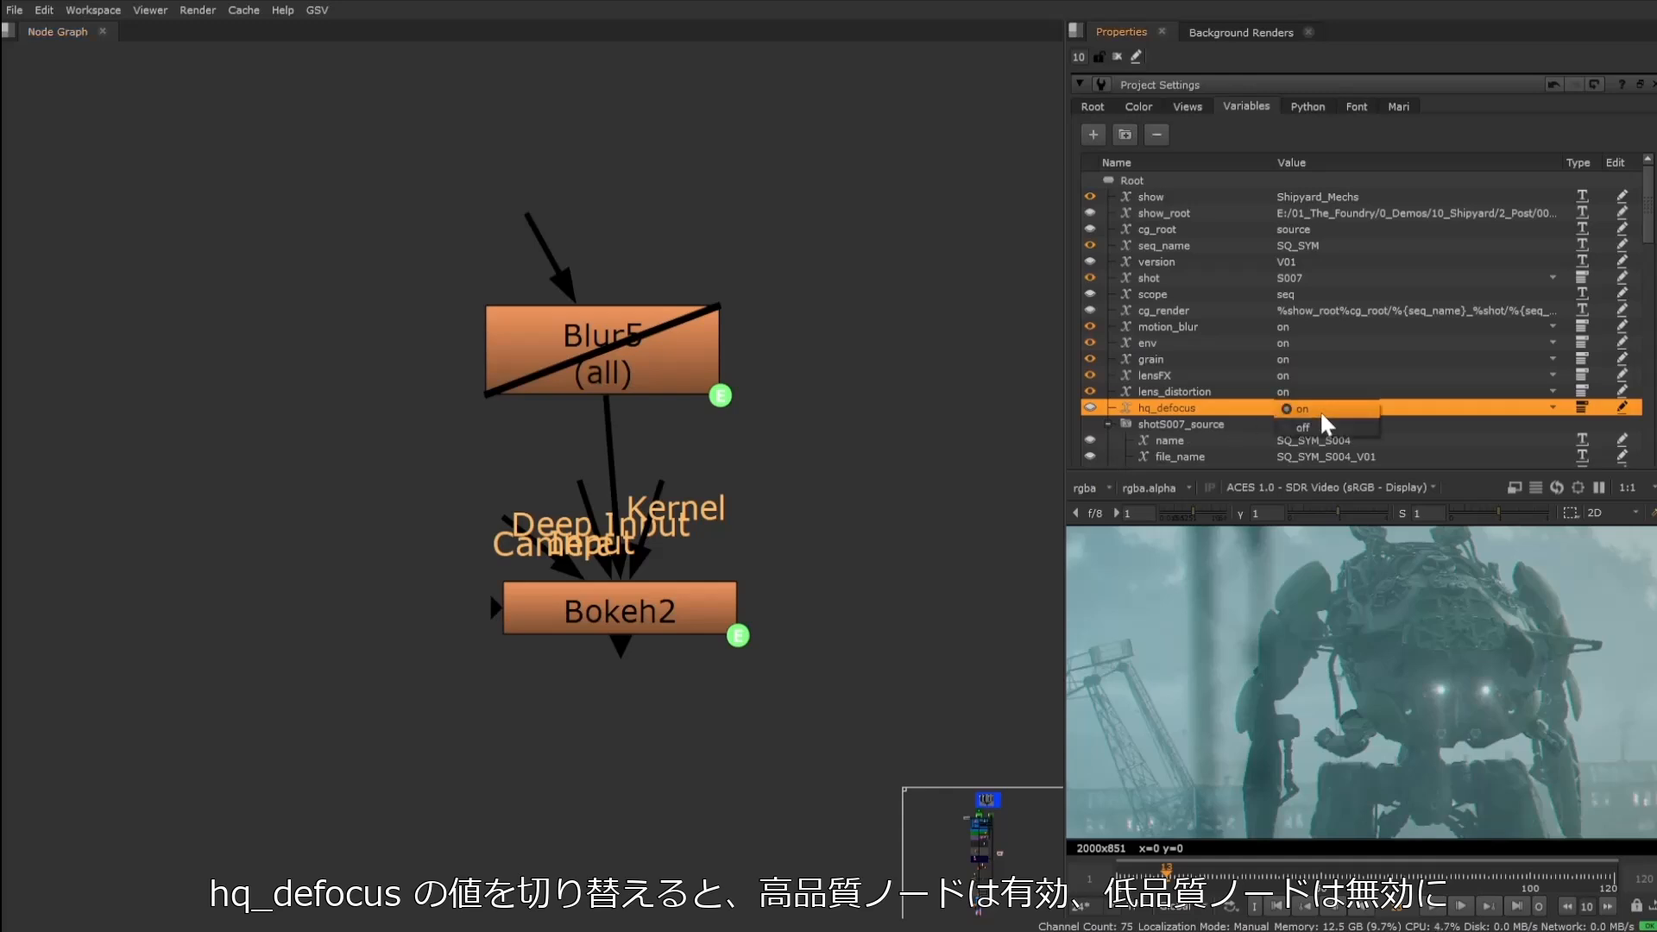
{"action": "left_click", "coordinate": [1322, 422]}
{"action": "left_click", "coordinate": [1317, 406]}
{"action": "left_click", "coordinate": [1316, 409]}
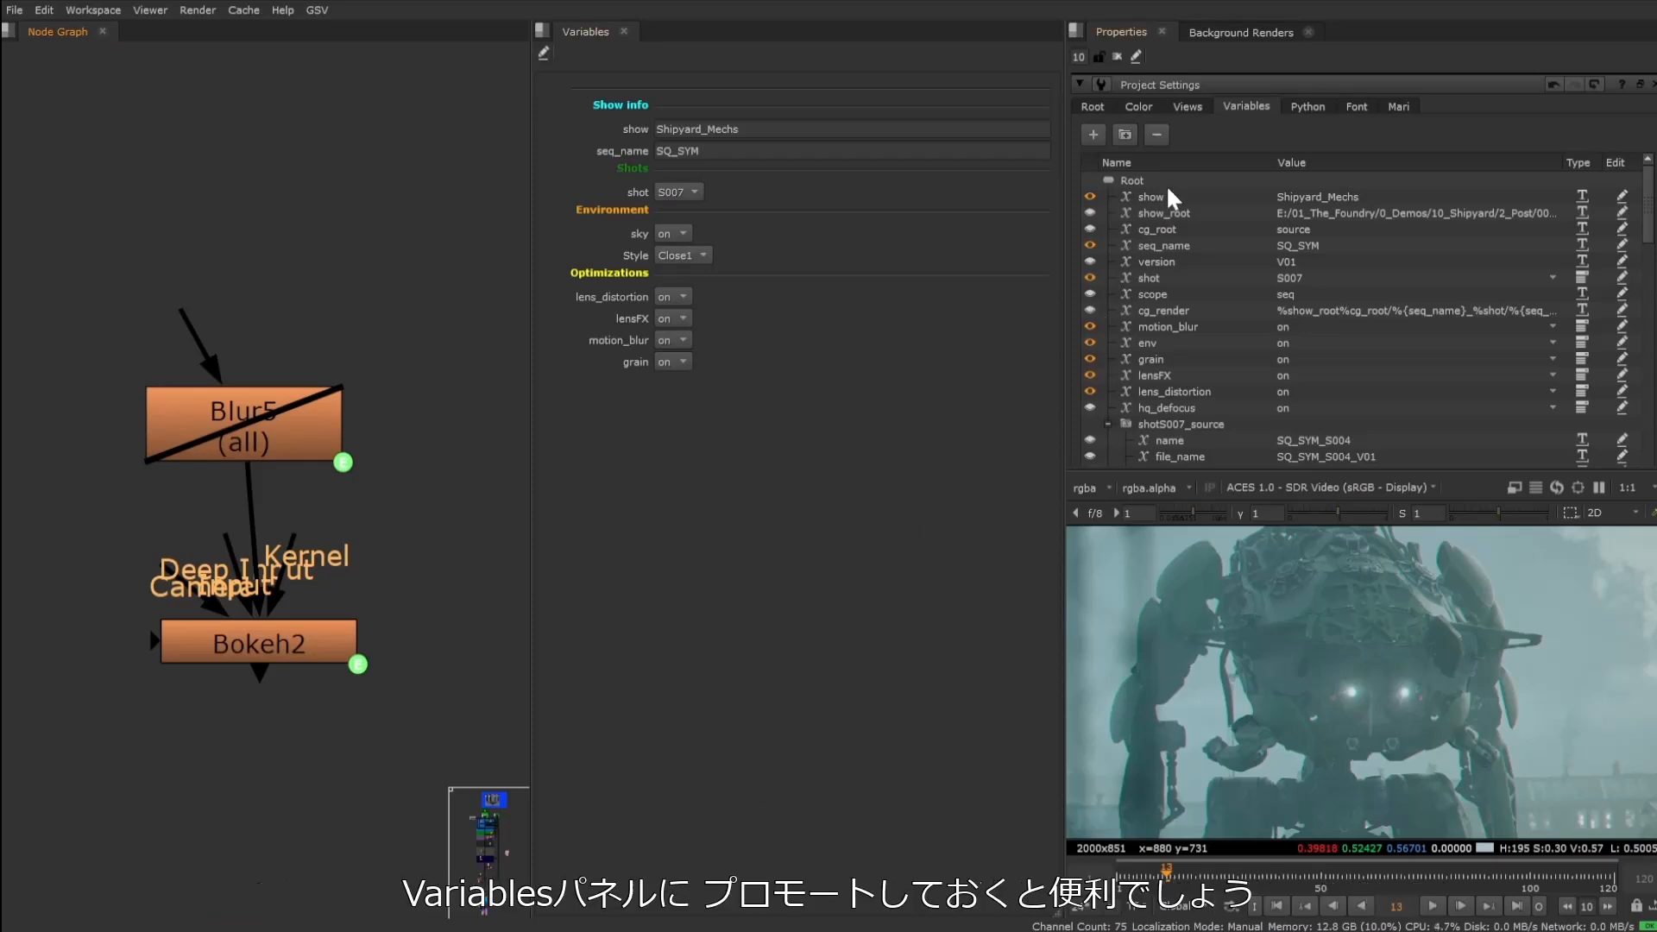
Promote the hq_defocus variable so that it is exposed in the Variables panel.
{"action": "left_click", "coordinate": [1175, 412]}
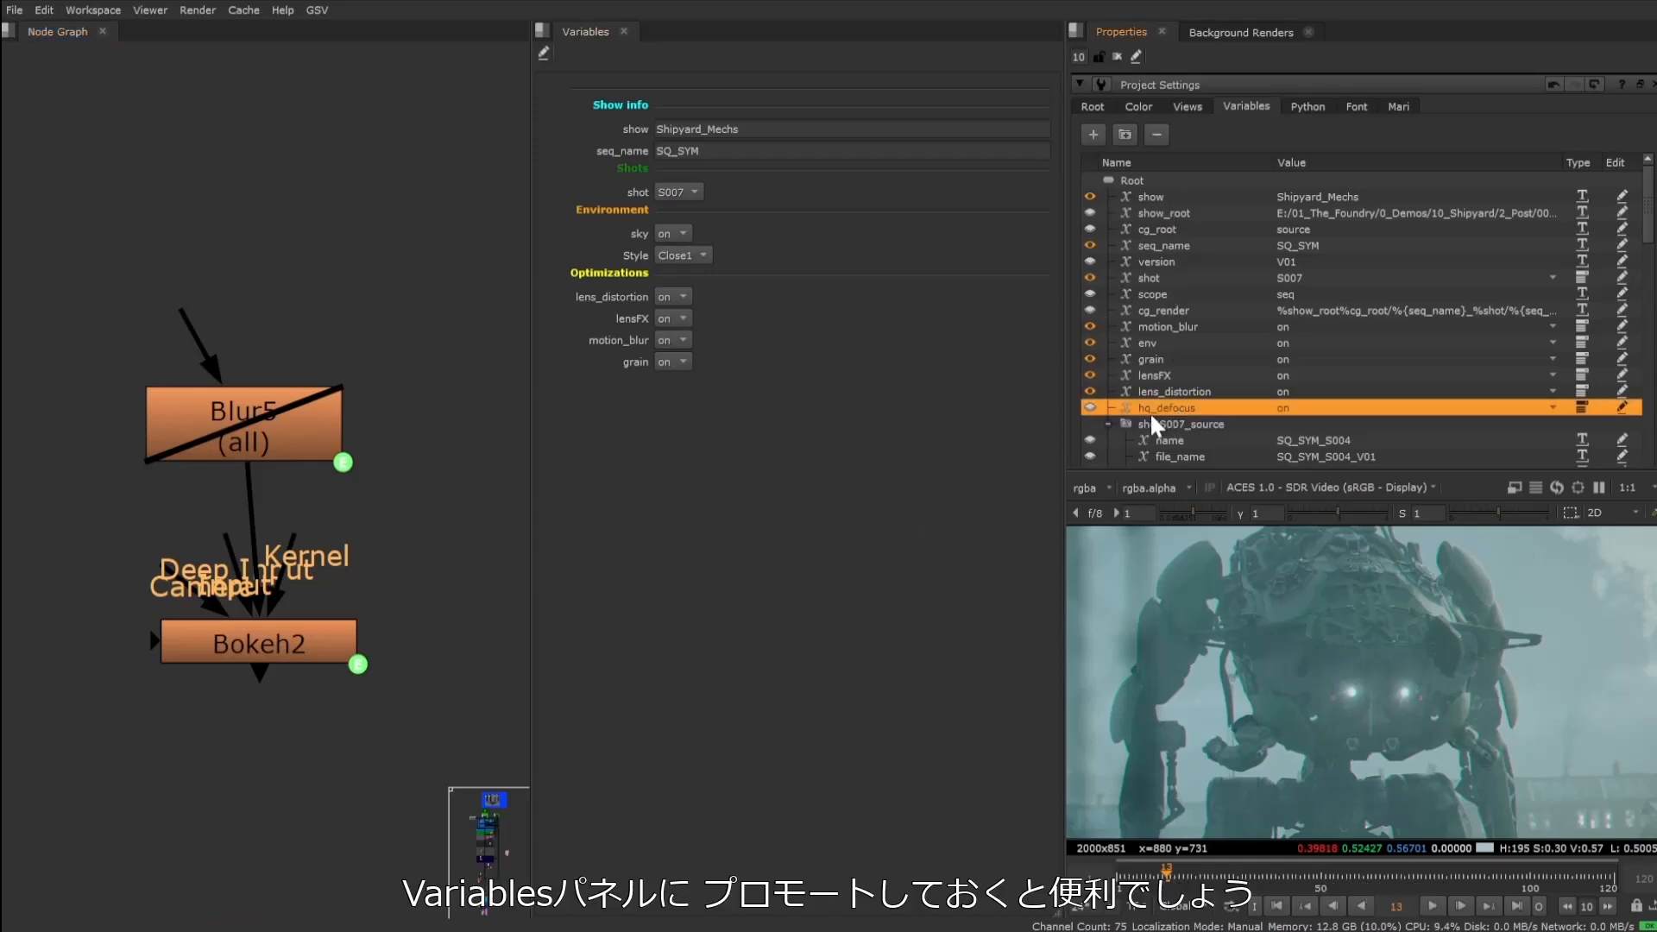
{"action": "left_click", "coordinate": [1090, 407]}
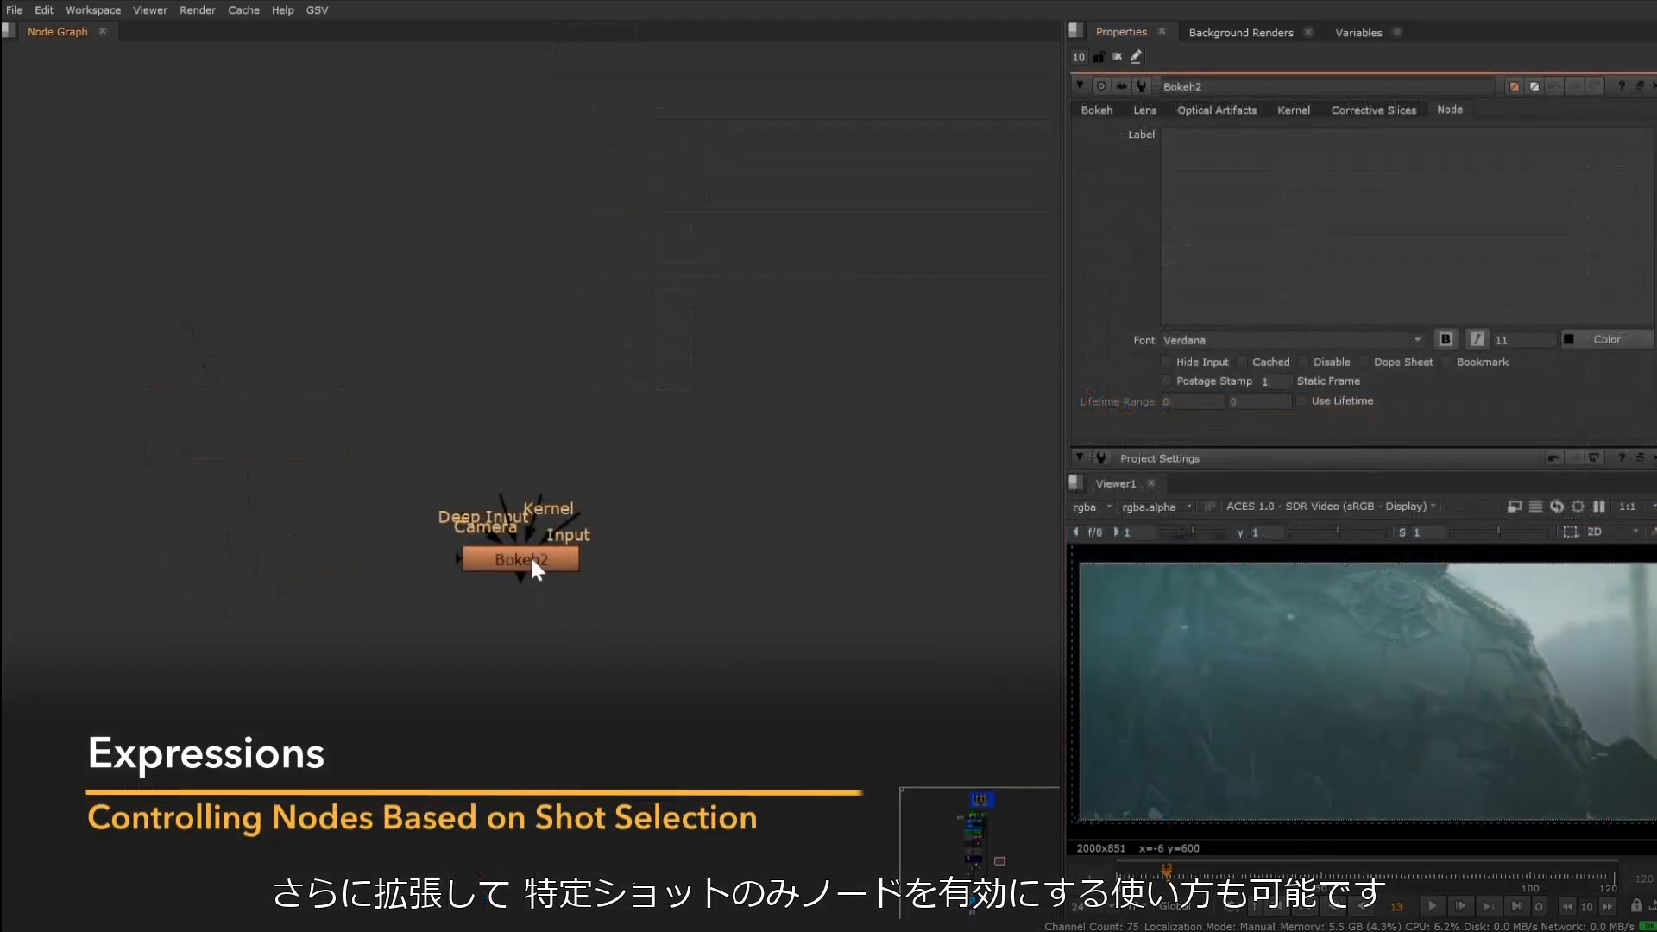
Drive Bokeh2's Disable property with the expression [expr {[string compare S007 %shot] != 0 && [string compare S008 %shot] != 0}].
{"action": "left_click", "coordinate": [530, 555]}
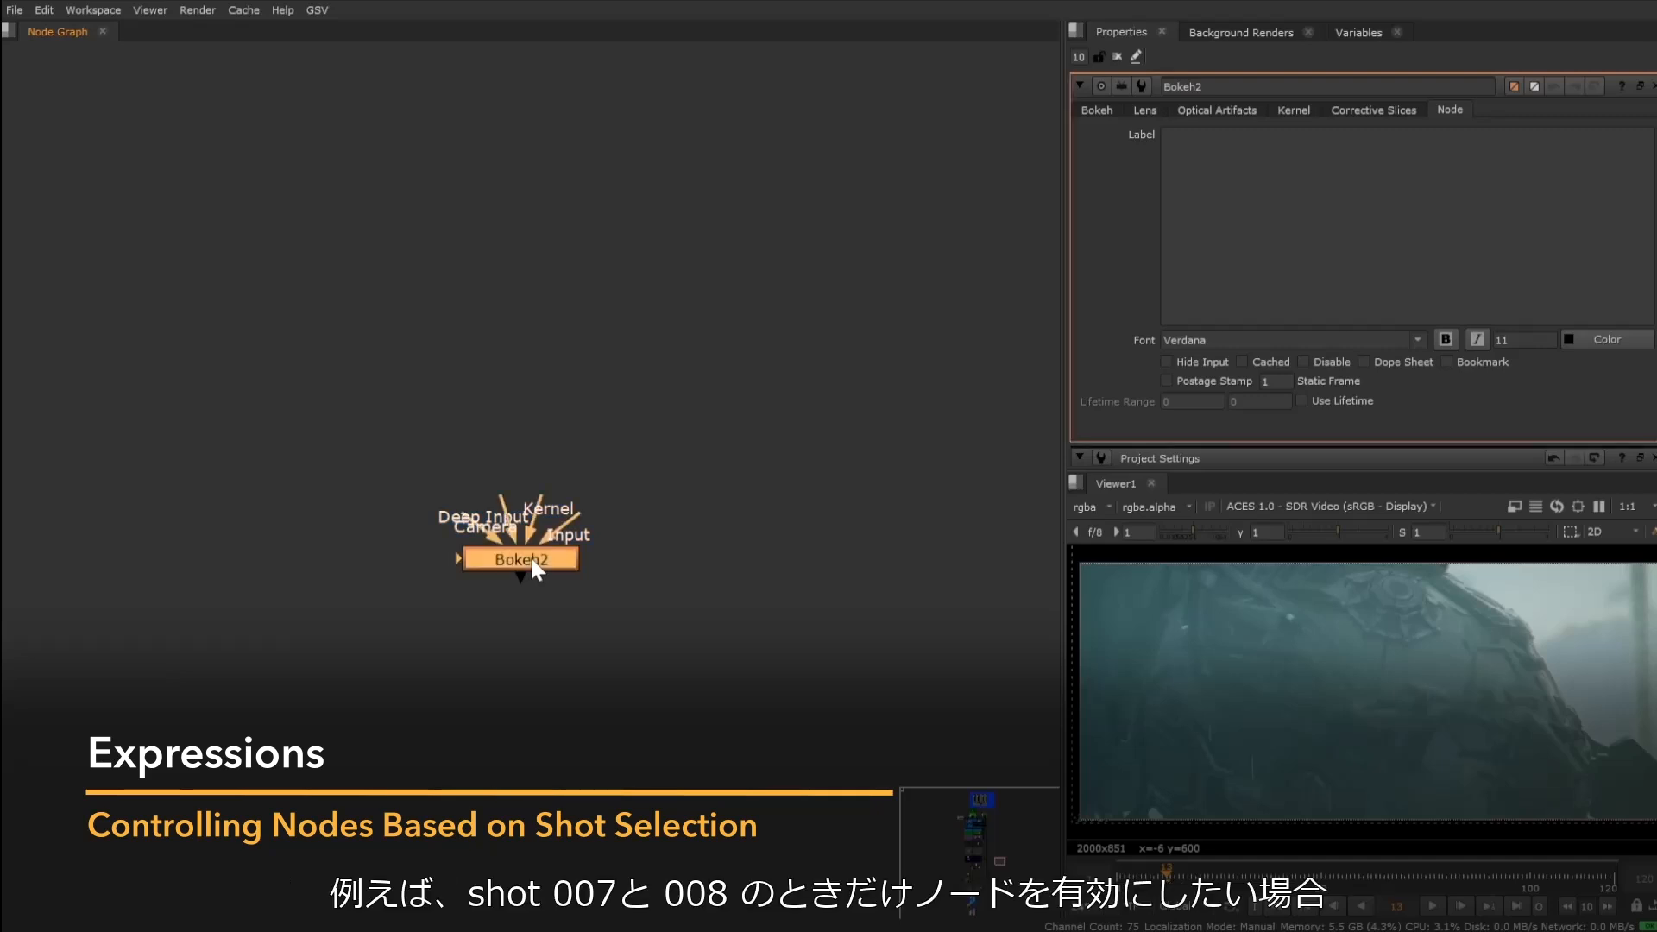
{"action": "right_click", "coordinate": [1324, 361]}
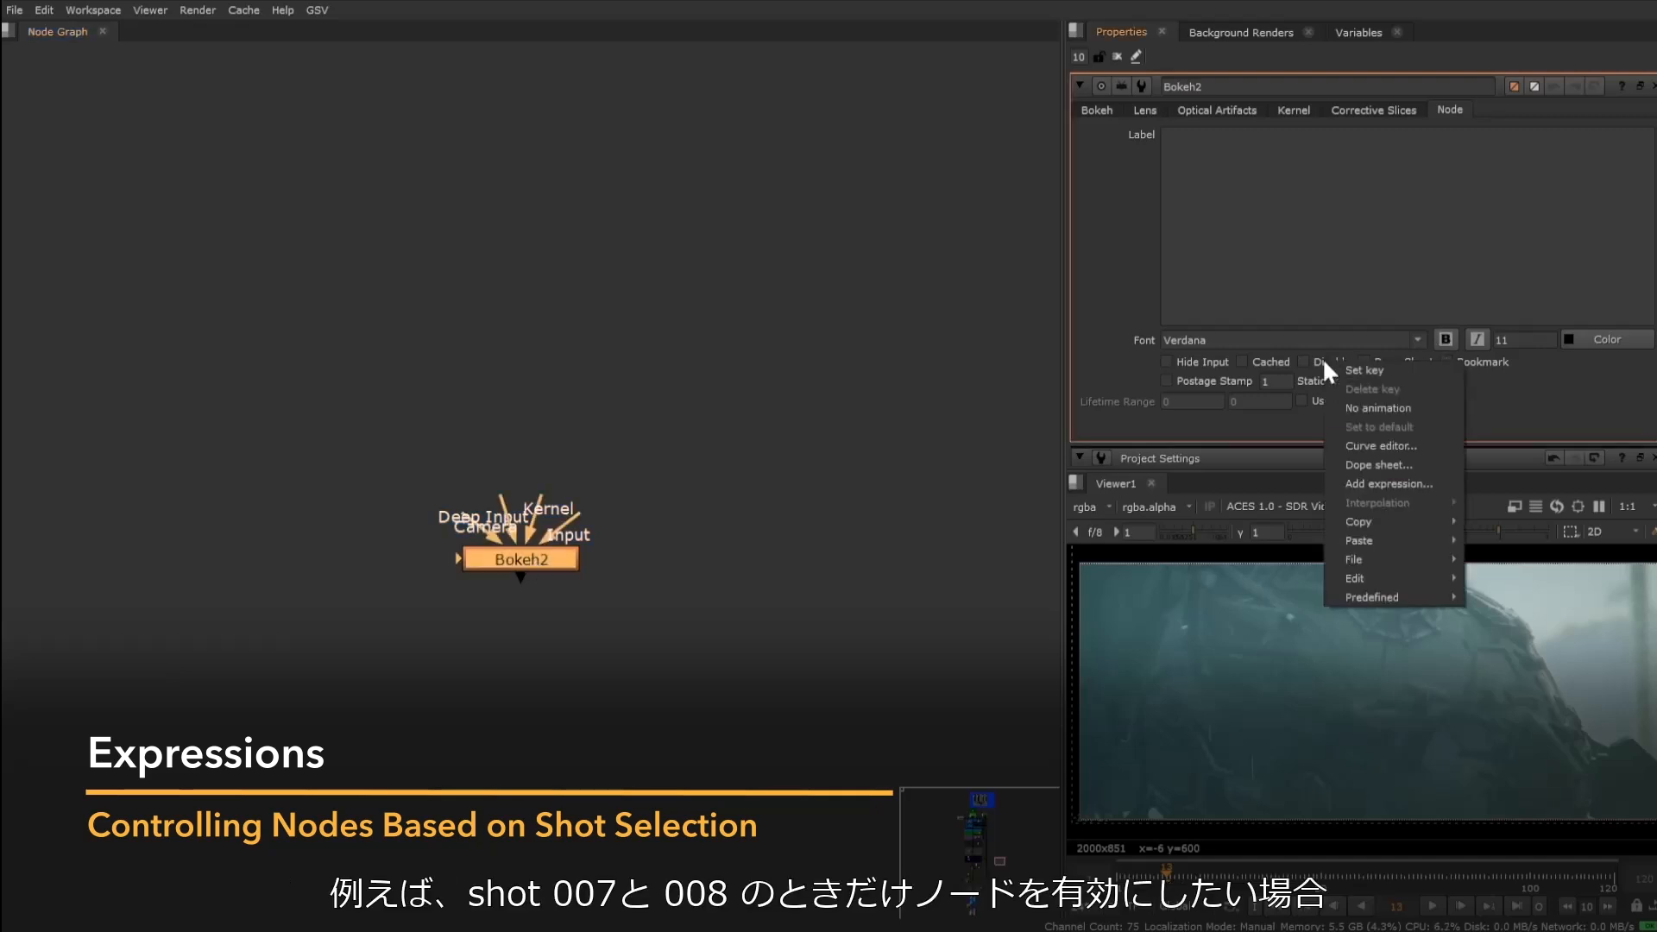
{"action": "left_click", "coordinate": [1376, 480]}
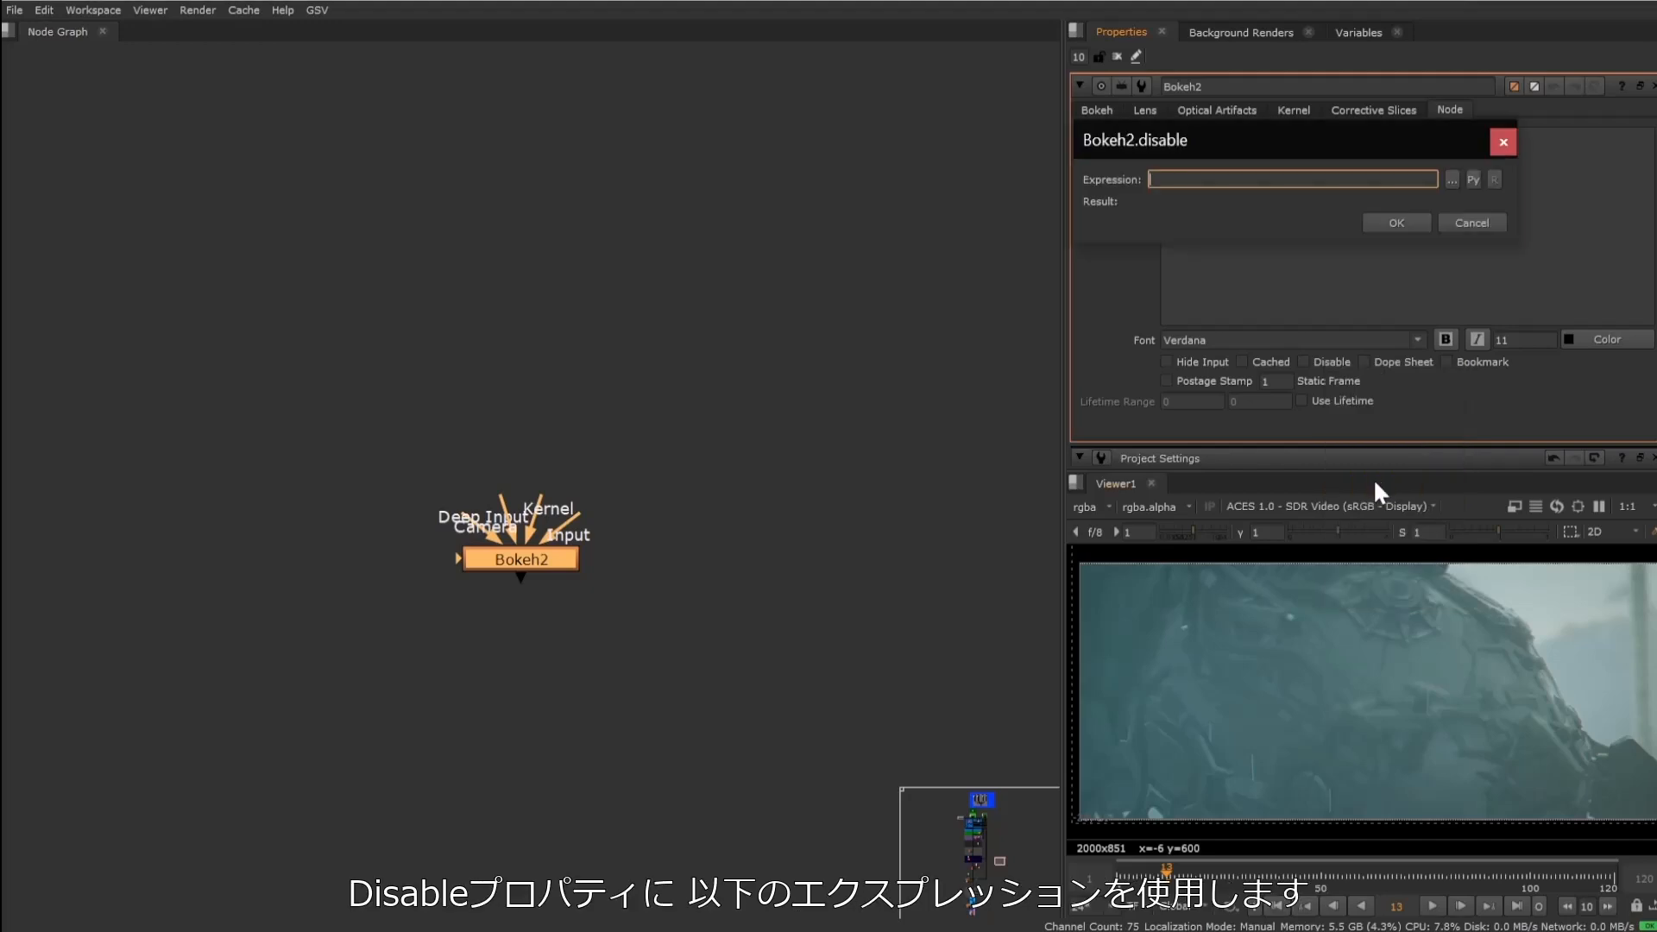
{"action": "key", "text": "ctrl+v"}
{"action": "left_click_drag", "start_coordinate": [1286, 160], "coordinate": [505, 335]}
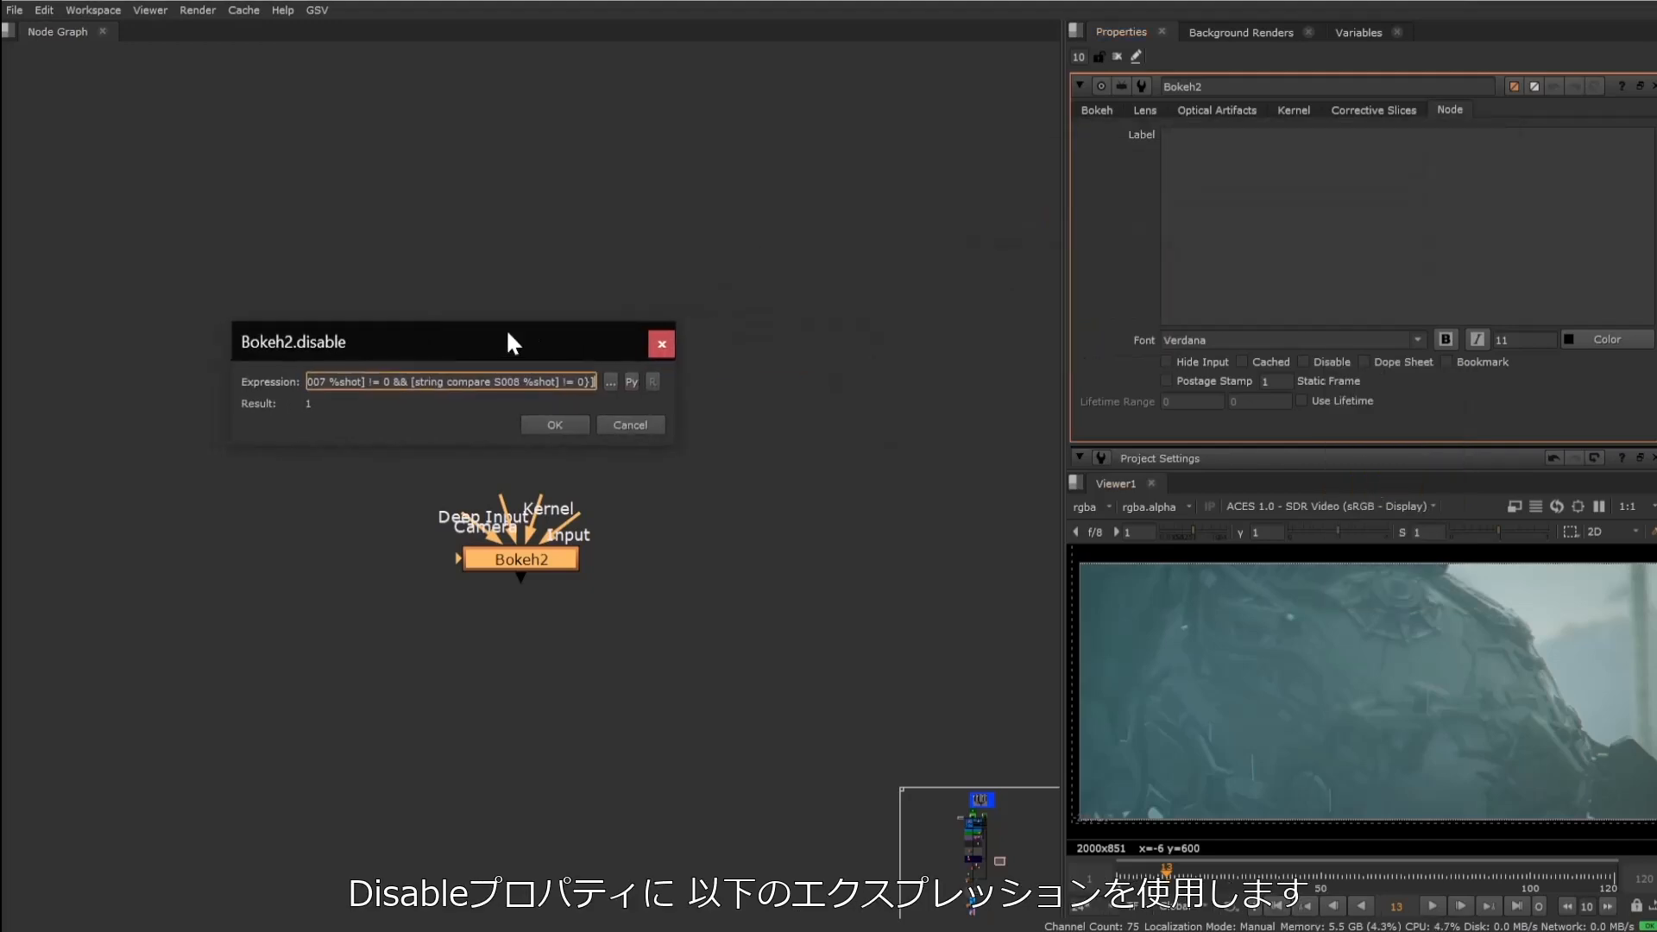
{"action": "left_click_drag", "start_coordinate": [680, 385], "coordinate": [1206, 391]}
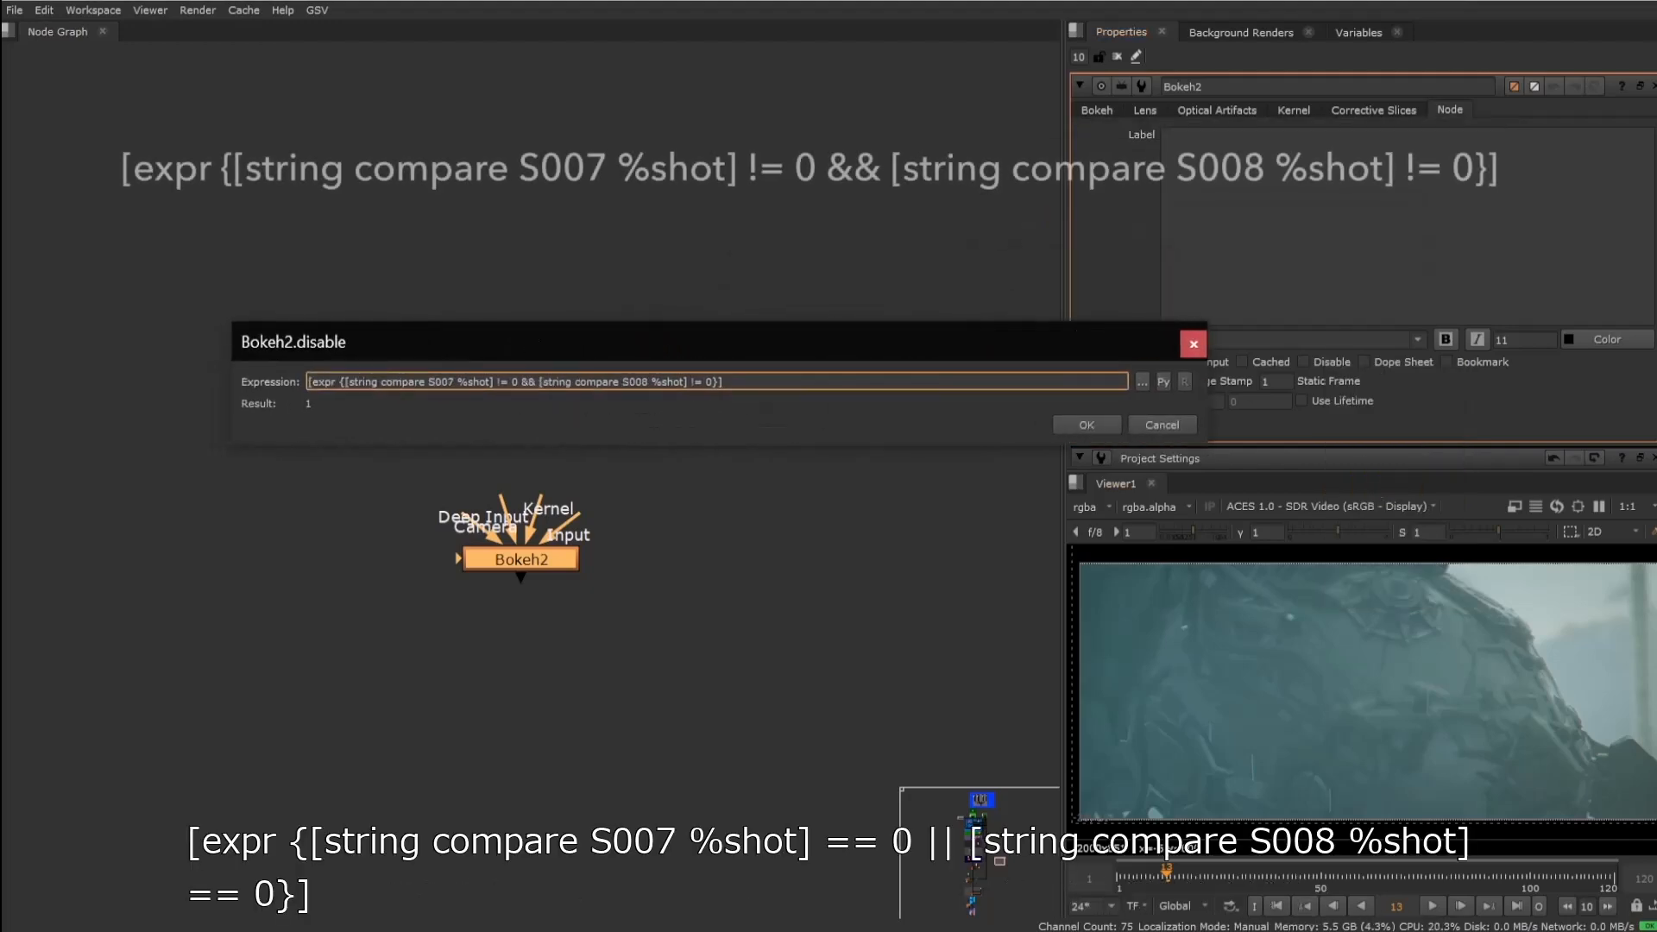
{"action": "left_click_drag", "start_coordinate": [721, 381], "coordinate": [309, 381]}
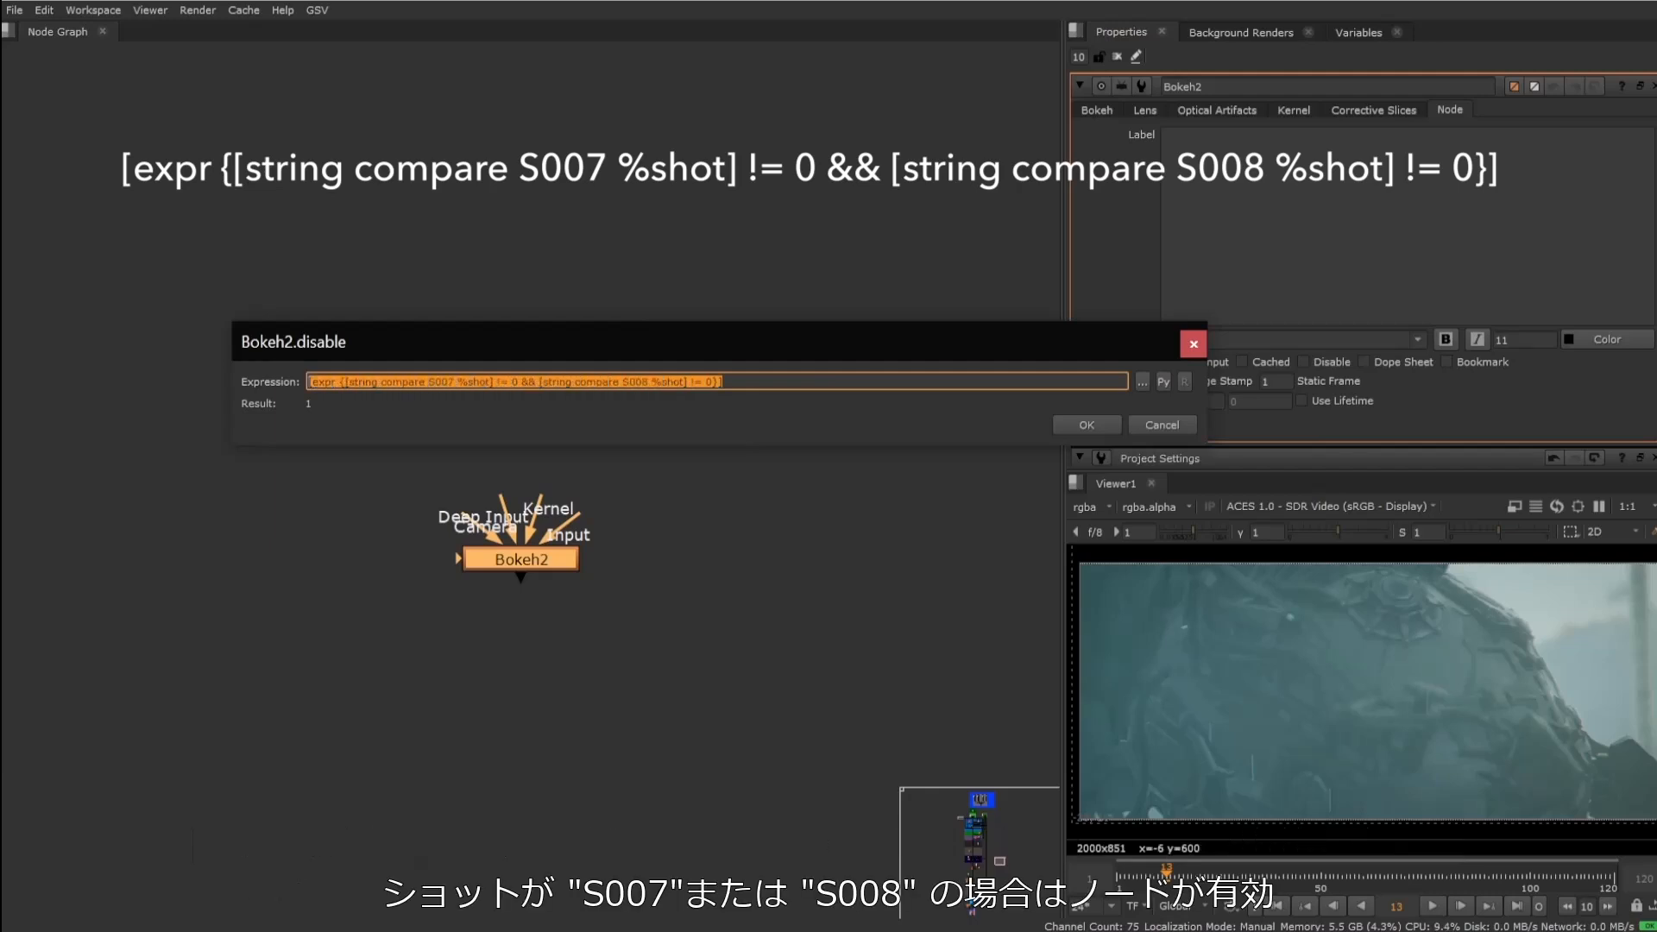
{"action": "left_click", "coordinate": [1086, 425]}
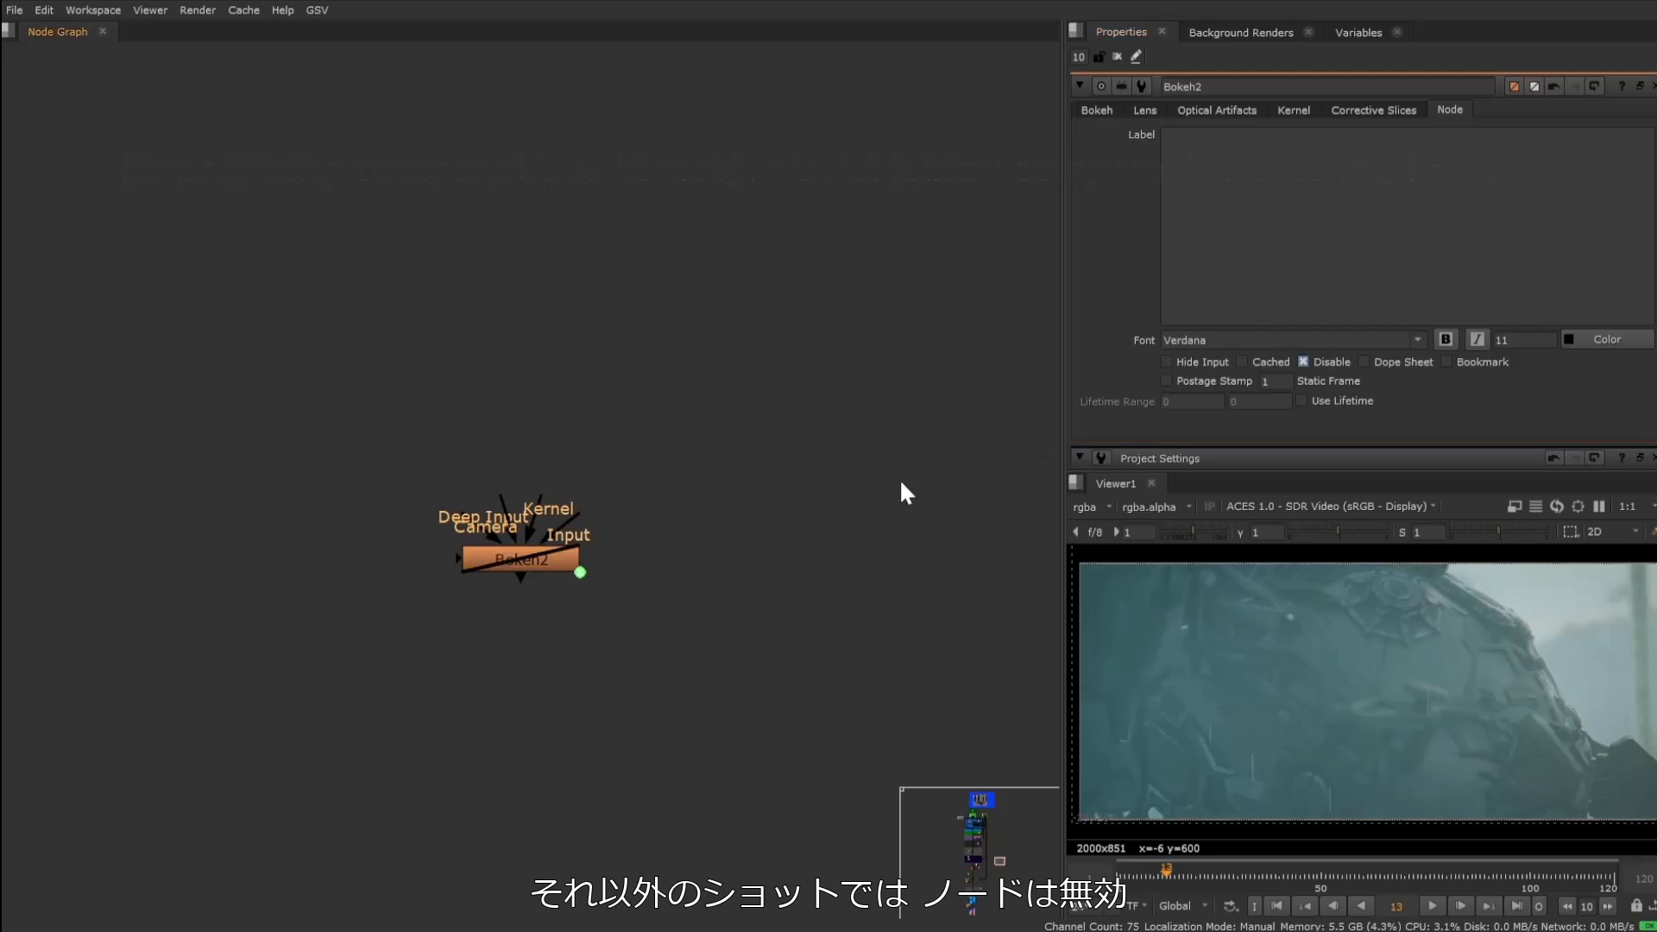
Cycle the shot variable through S007, S008, S009 and S013, ending on S007, to check Bokeh2's disabled state per shot.
{"action": "key", "text": "s"}
{"action": "left_click", "coordinate": [1296, 277]}
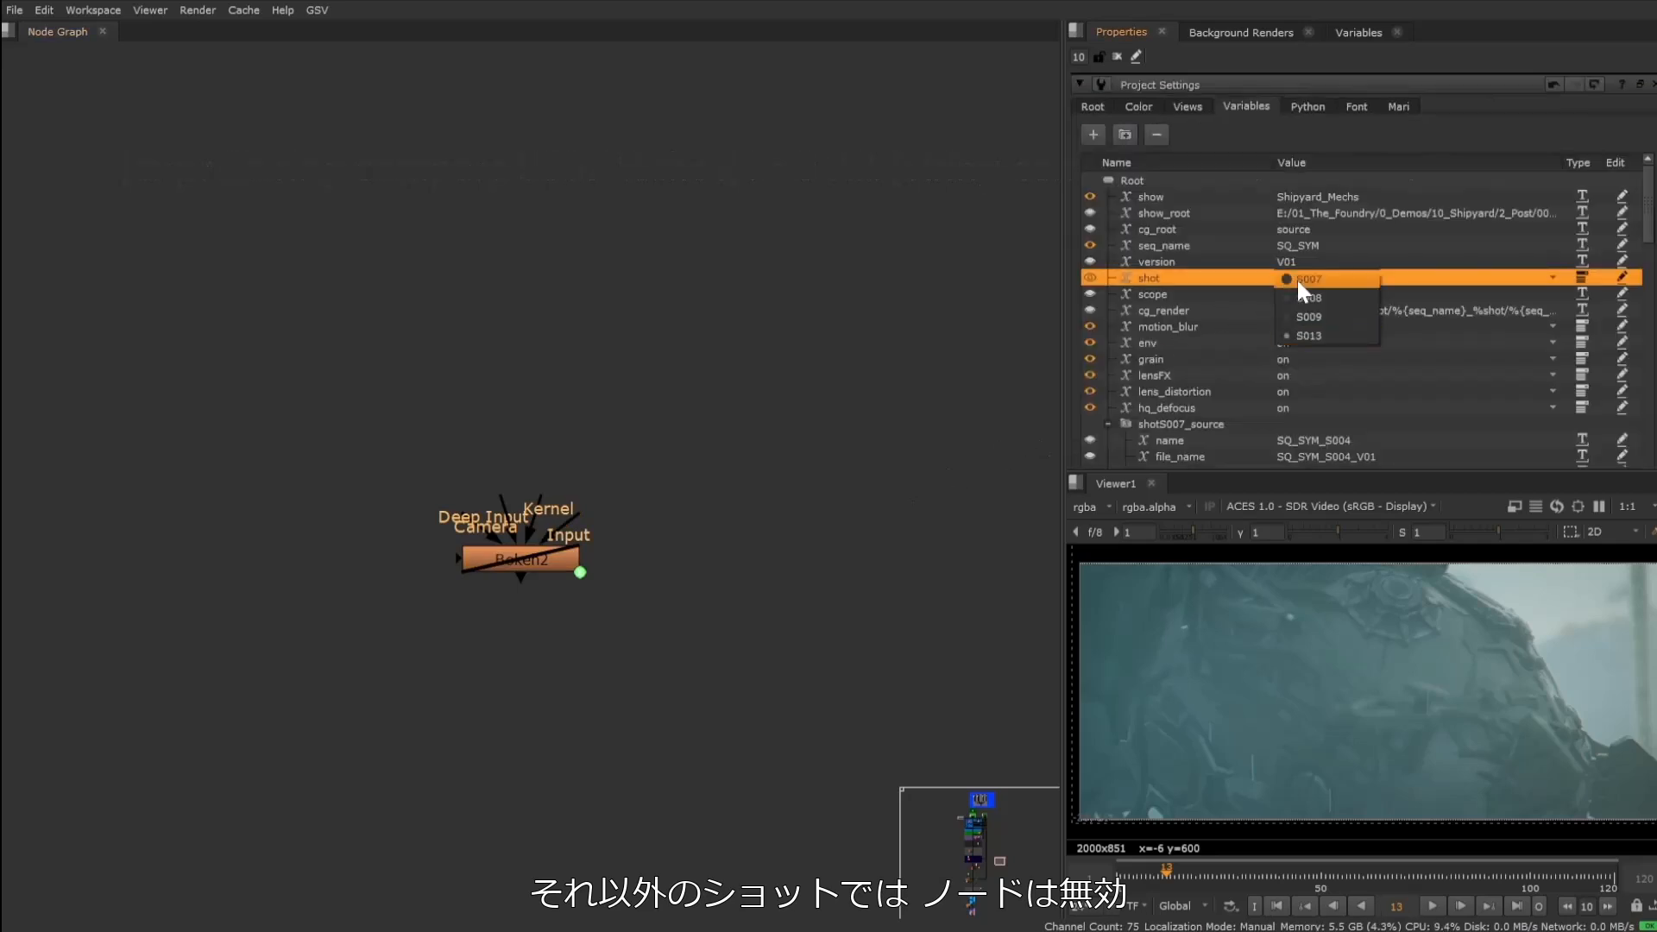
{"action": "left_click", "coordinate": [1296, 277]}
{"action": "left_click", "coordinate": [1296, 277]}
{"action": "left_click", "coordinate": [1301, 297]}
{"action": "left_click", "coordinate": [1301, 274]}
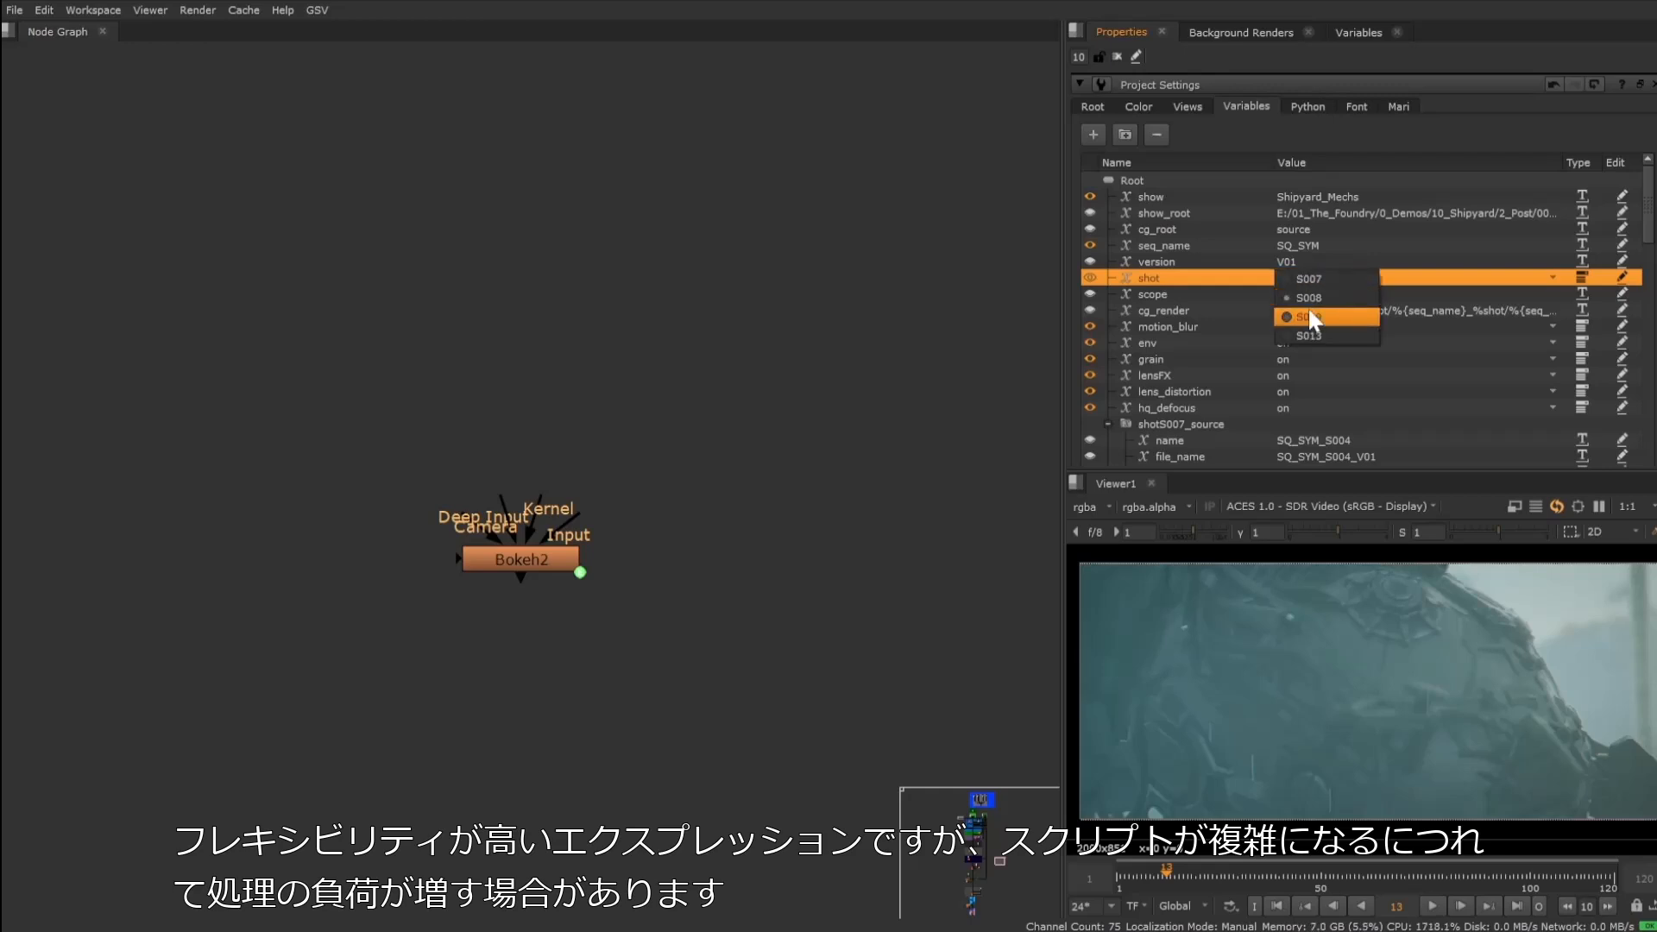
{"action": "left_click", "coordinate": [1307, 308]}
{"action": "left_click", "coordinate": [1312, 277]}
{"action": "left_click", "coordinate": [1310, 321]}
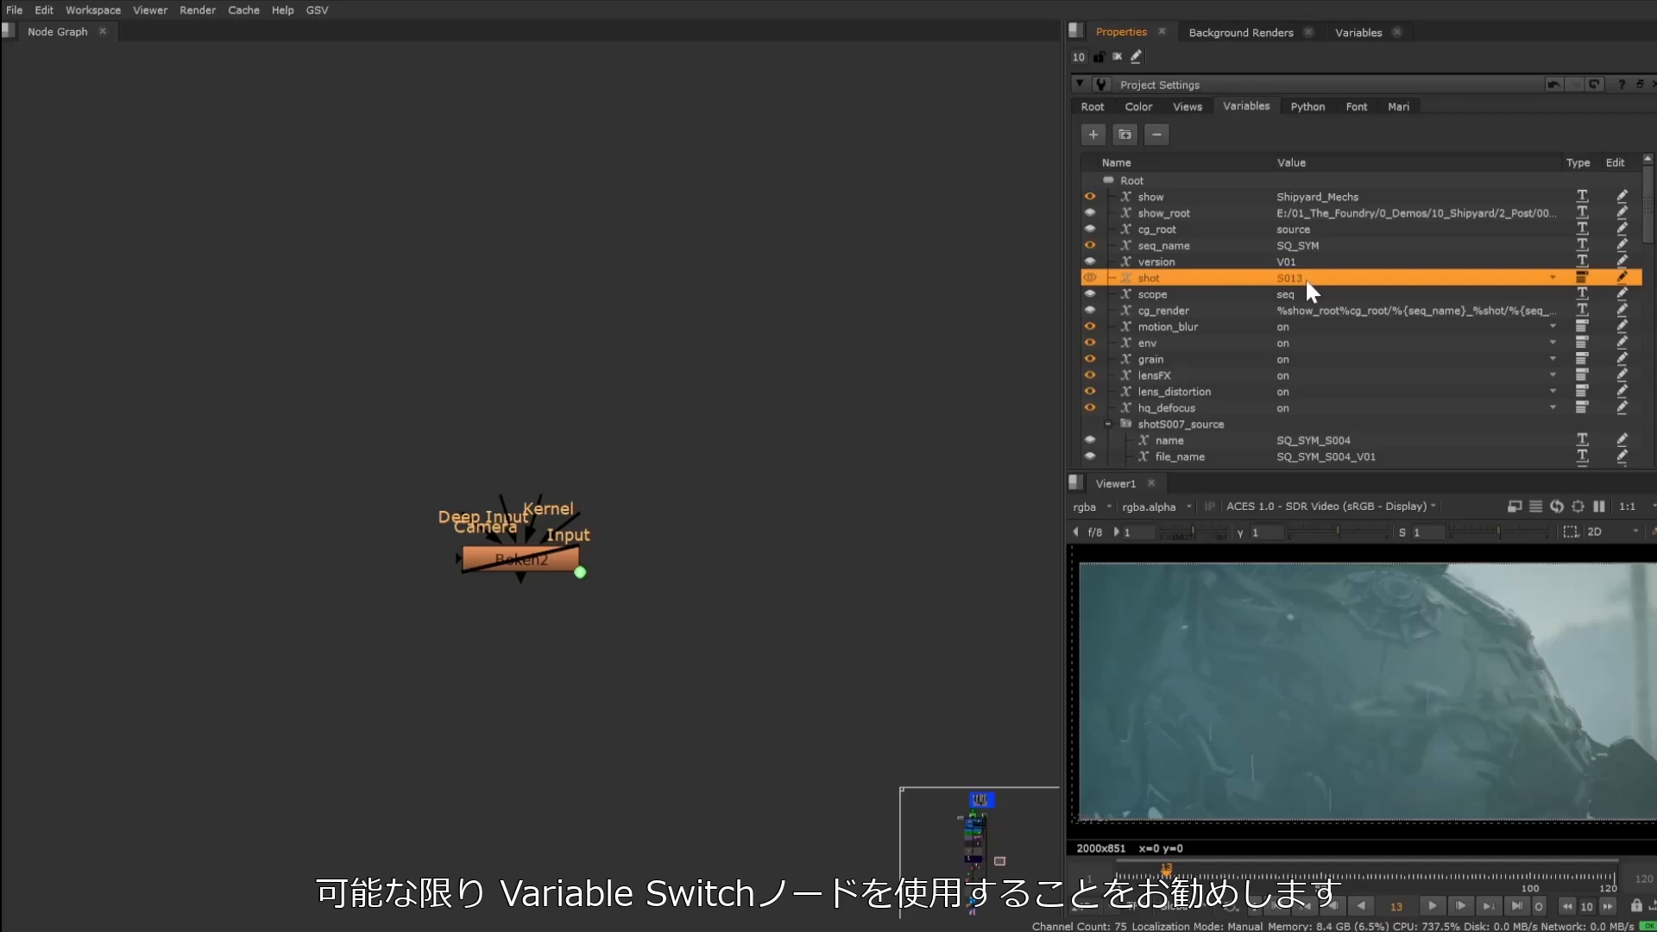
{"action": "left_click", "coordinate": [1304, 277]}
{"action": "left_click", "coordinate": [1307, 297]}
{"action": "left_click", "coordinate": [1303, 276]}
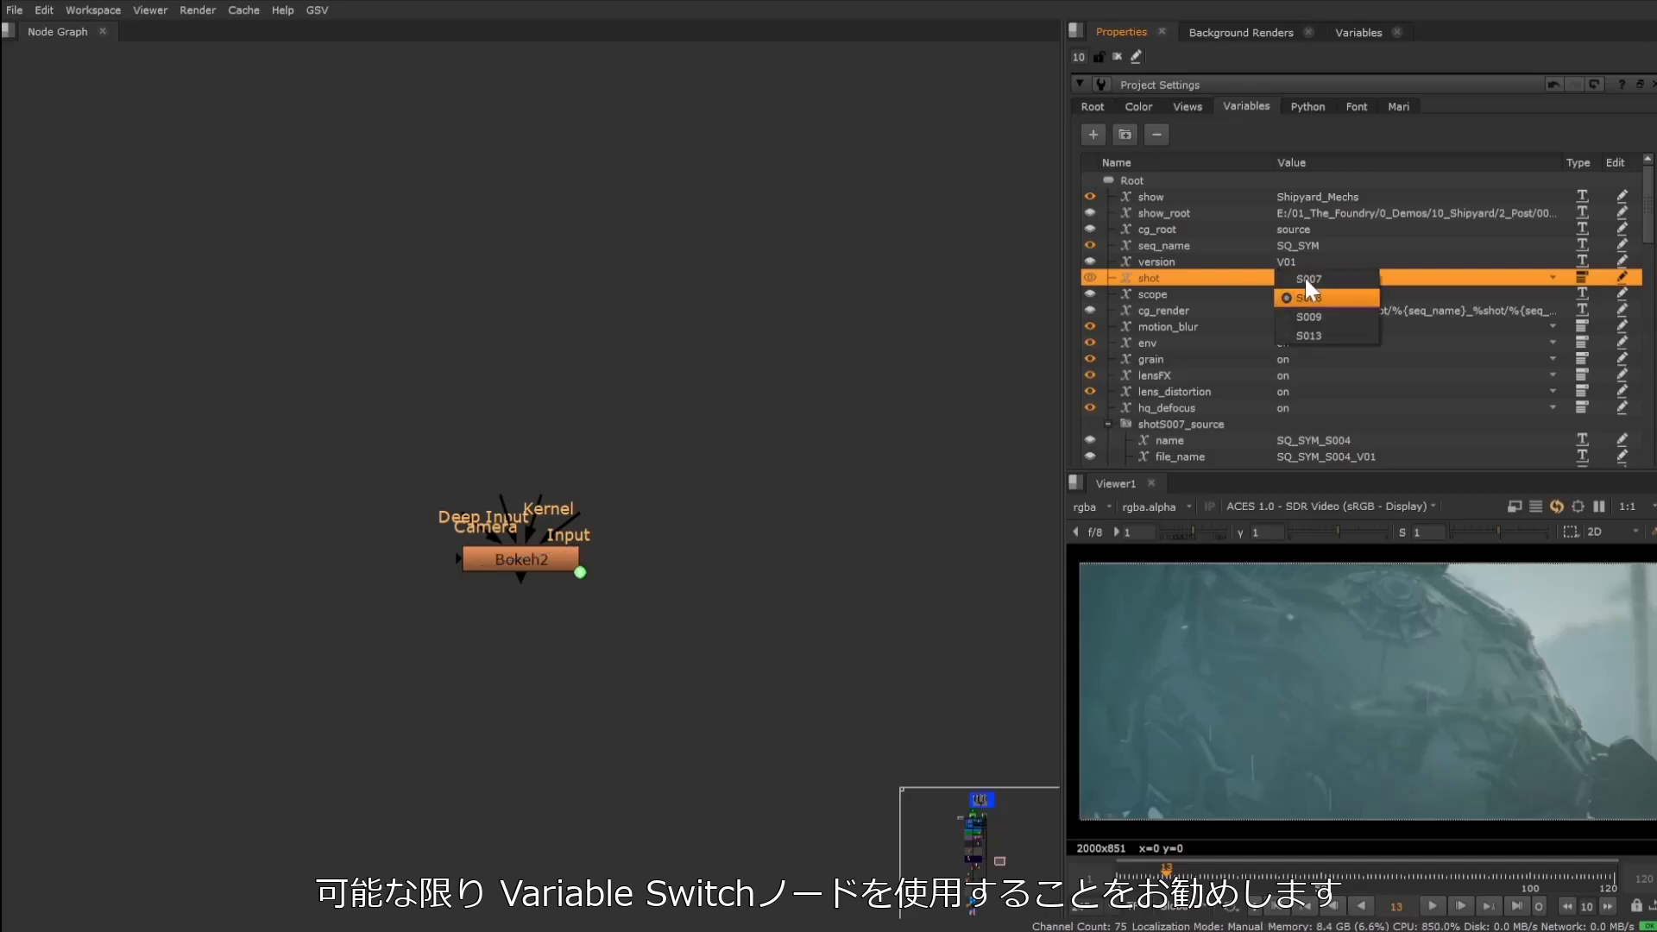
Set VariableSwitch1 to the hq_defocus variable, with pattern on for input i0 and off for input i1.
{"action": "left_click", "coordinate": [1240, 135]}
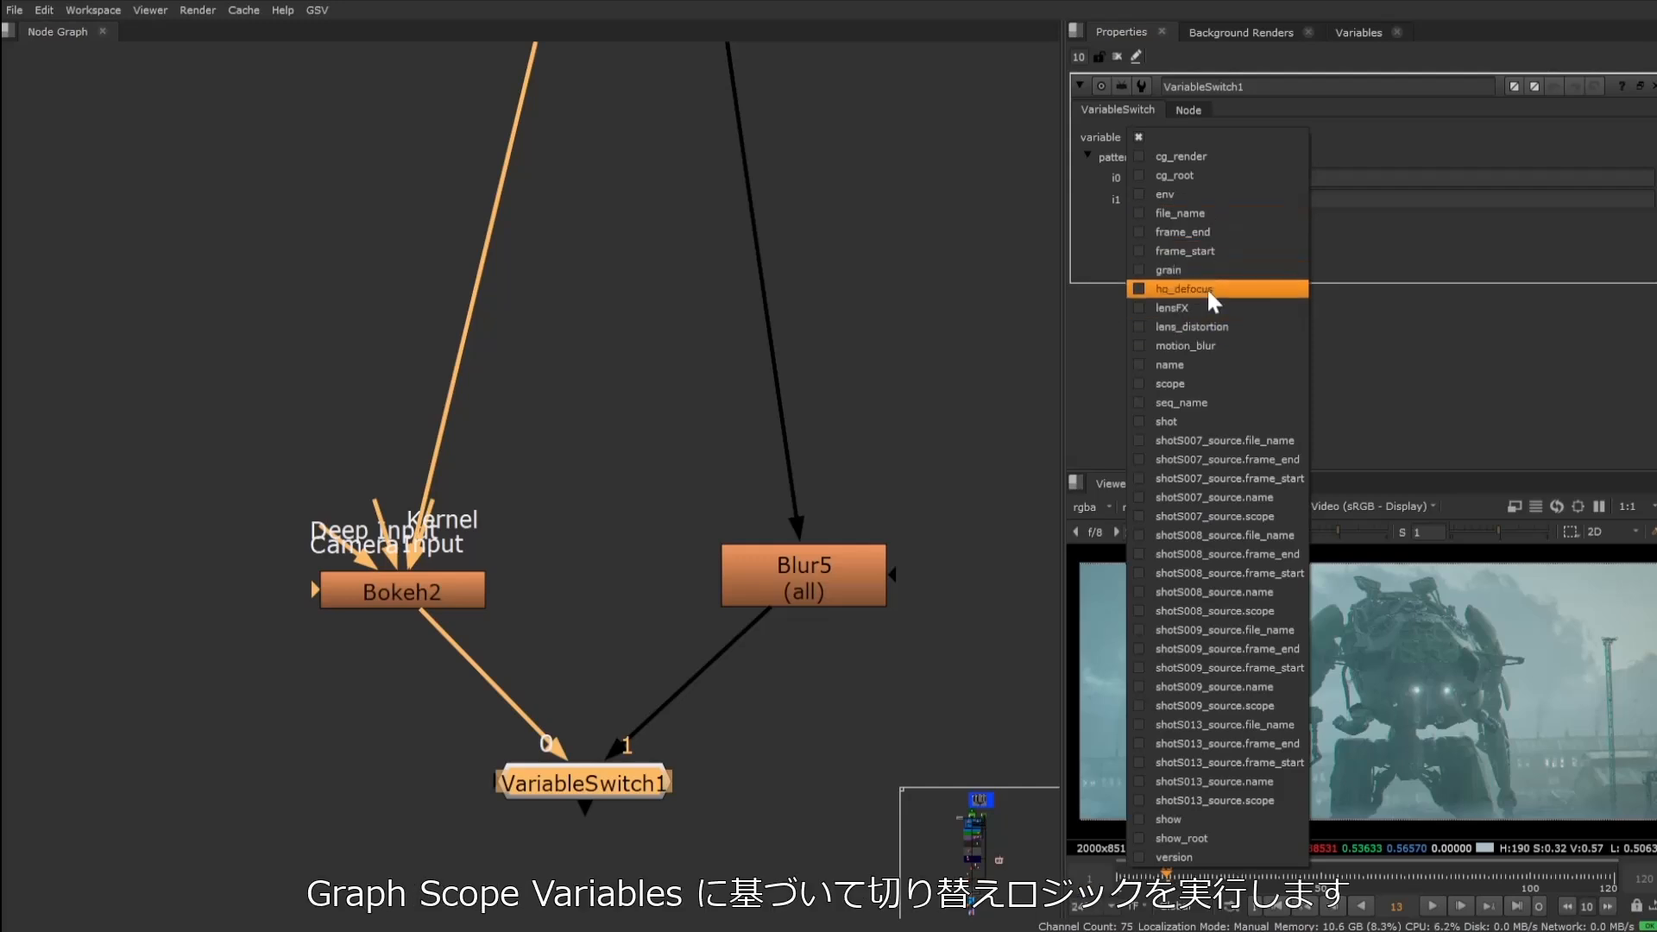
{"action": "left_click", "coordinate": [1205, 289]}
{"action": "left_click", "coordinate": [1208, 178]}
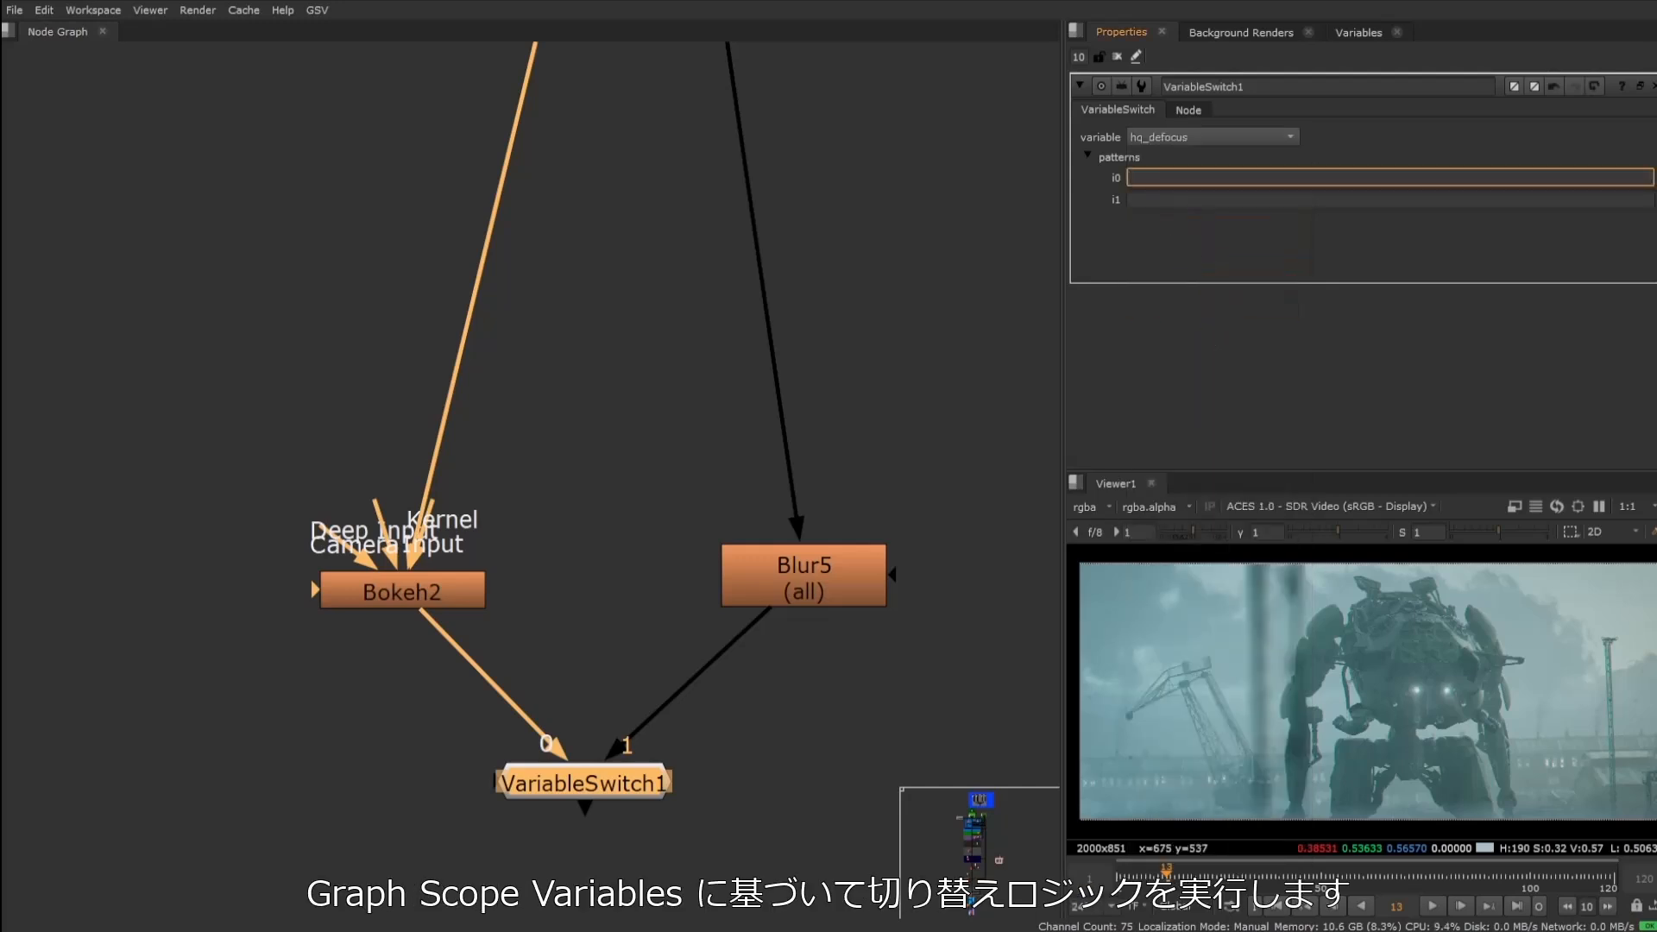
{"action": "type", "text": "on"}
{"action": "key", "text": "Tab"}
{"action": "type", "text": "o"}
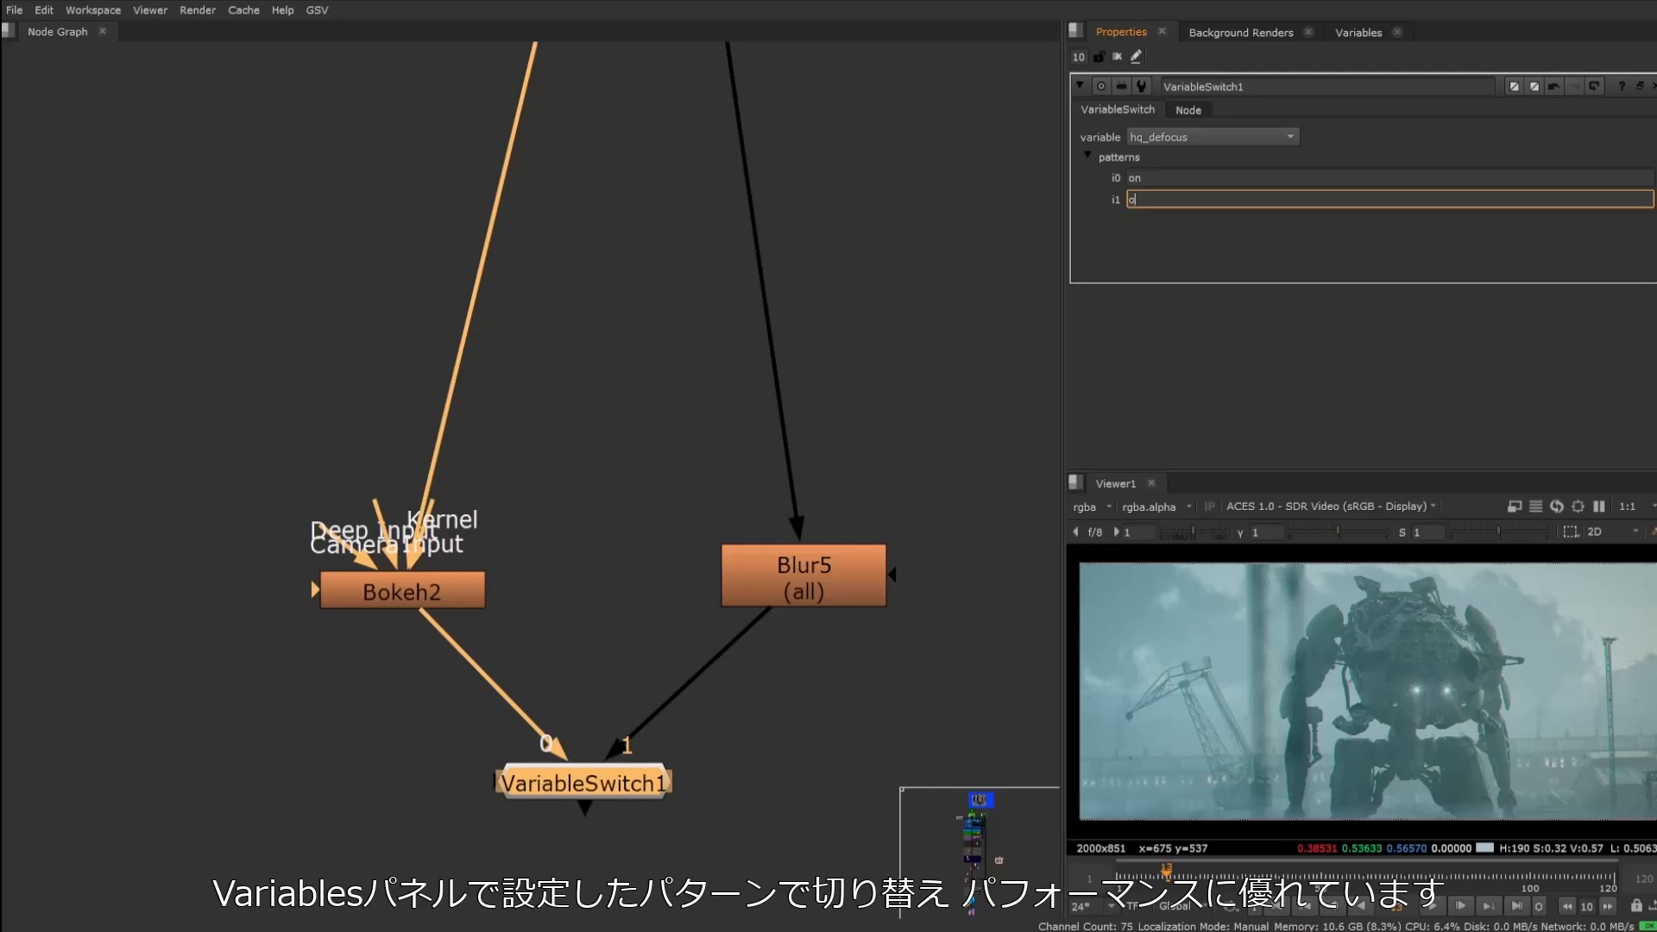
{"action": "type", "text": "ff"}
{"action": "left_click", "coordinate": [703, 517]}
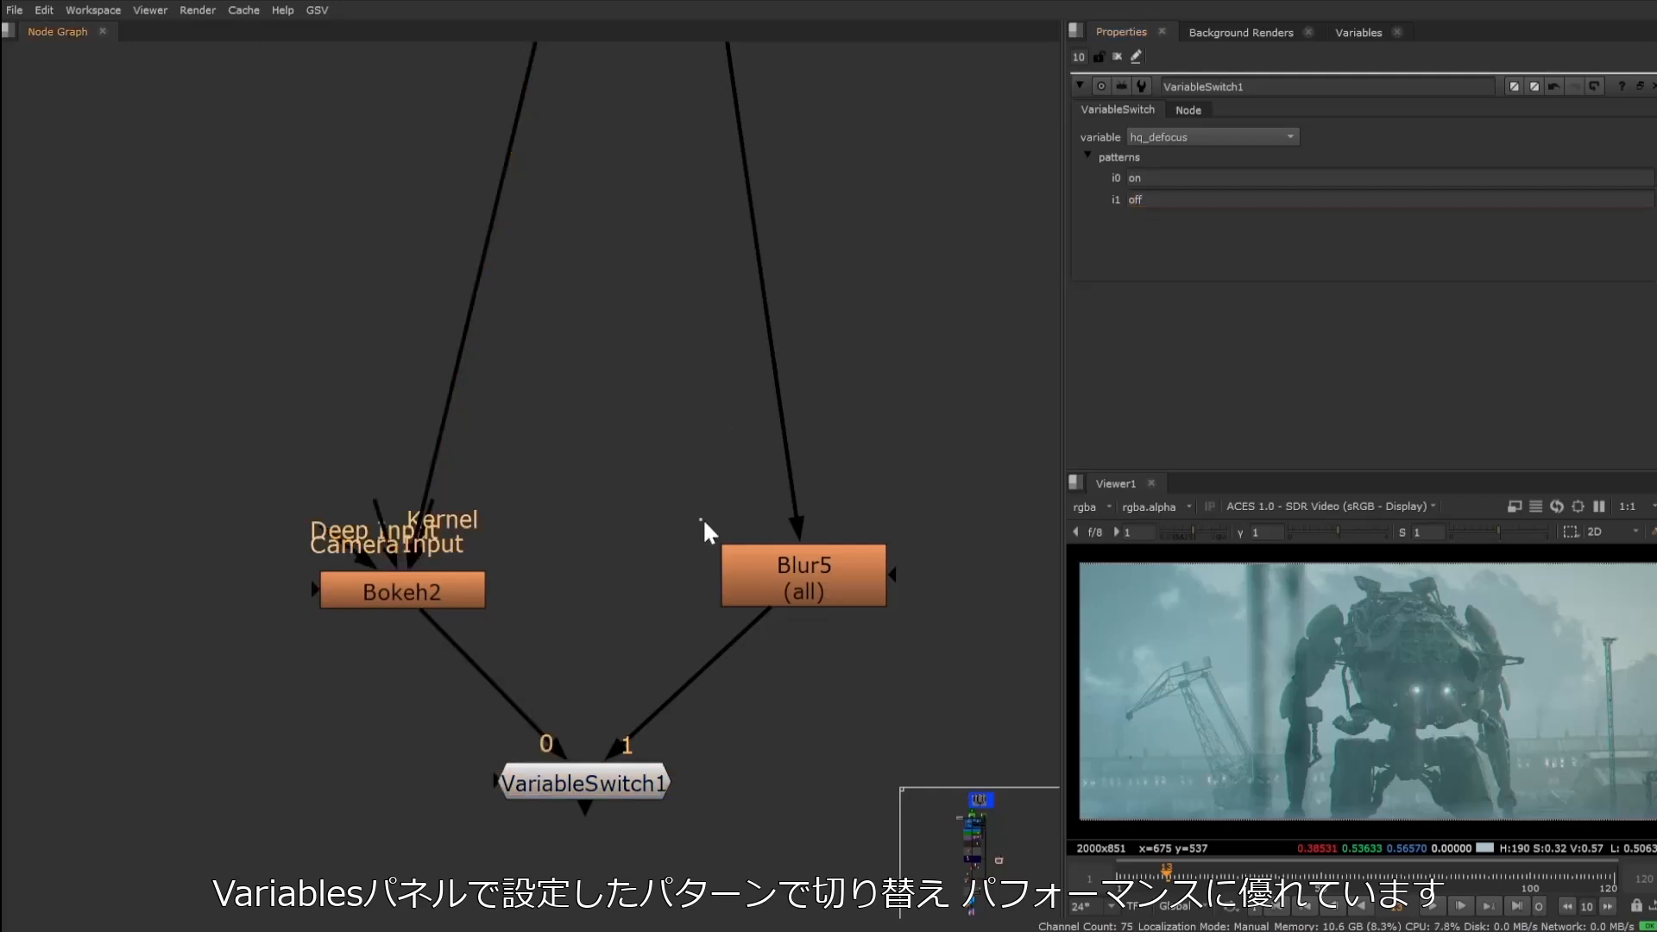
Toggle hq_defocus off and on in the project variables to check which branch VariableSwitch1 uses.
{"action": "left_click", "coordinate": [625, 787]}
{"action": "key", "text": "s"}
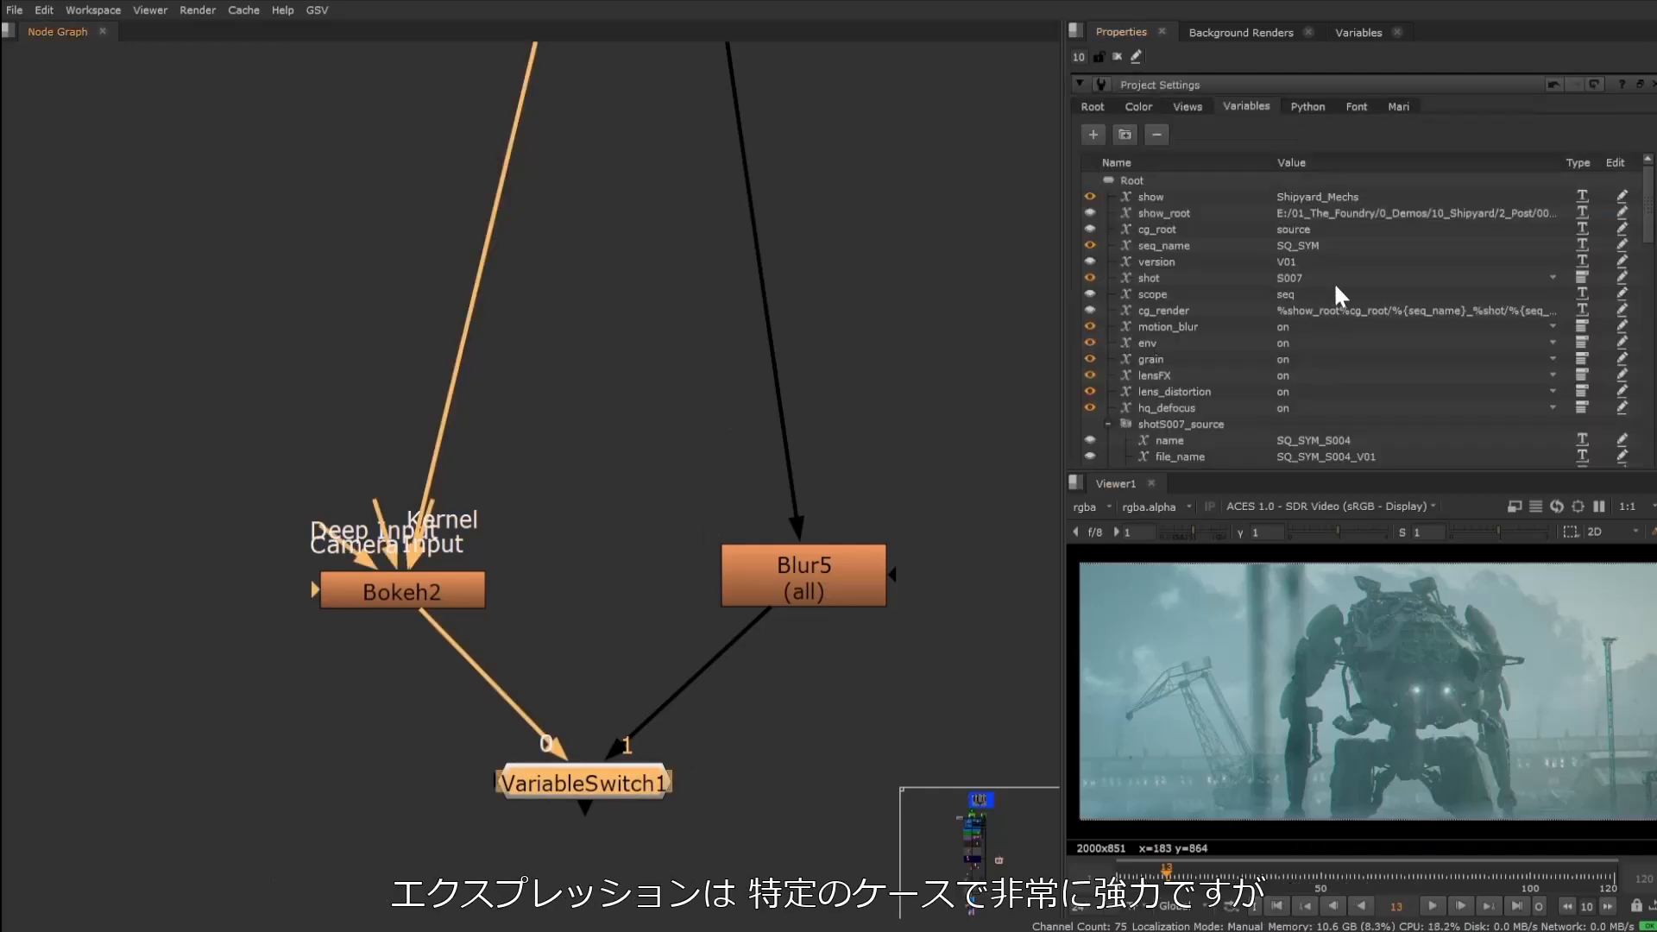
{"action": "left_click", "coordinate": [1310, 407]}
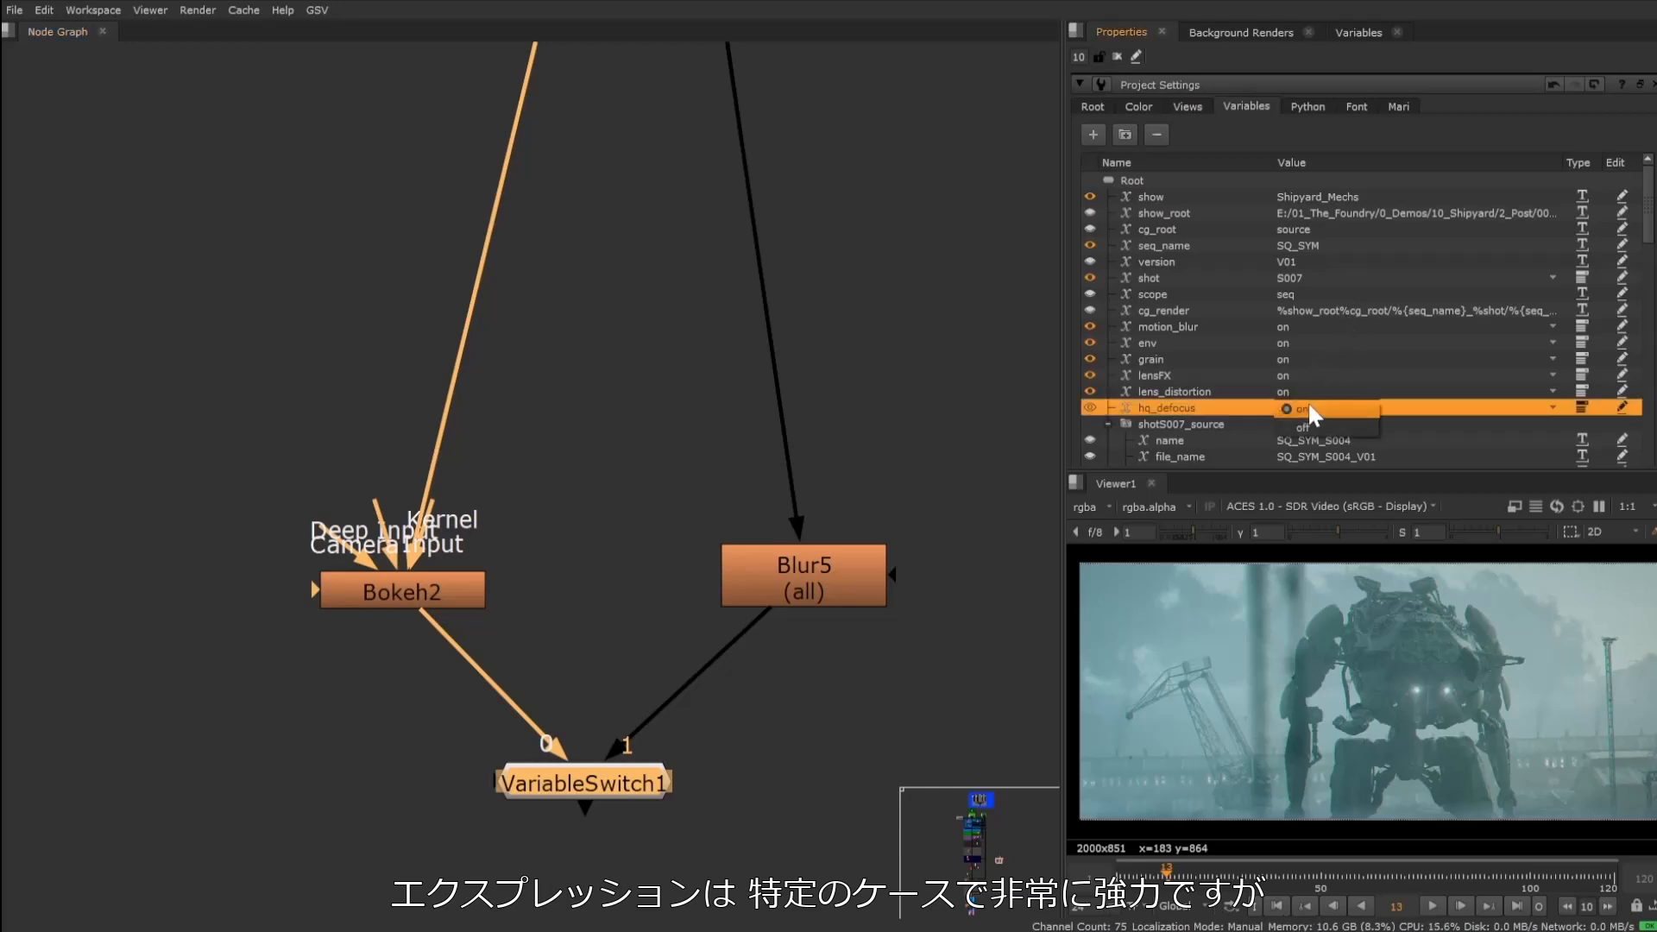
{"action": "left_click", "coordinate": [1308, 409]}
{"action": "left_click", "coordinate": [1307, 417]}
{"action": "left_click", "coordinate": [1306, 406]}
{"action": "left_click", "coordinate": [1306, 409]}
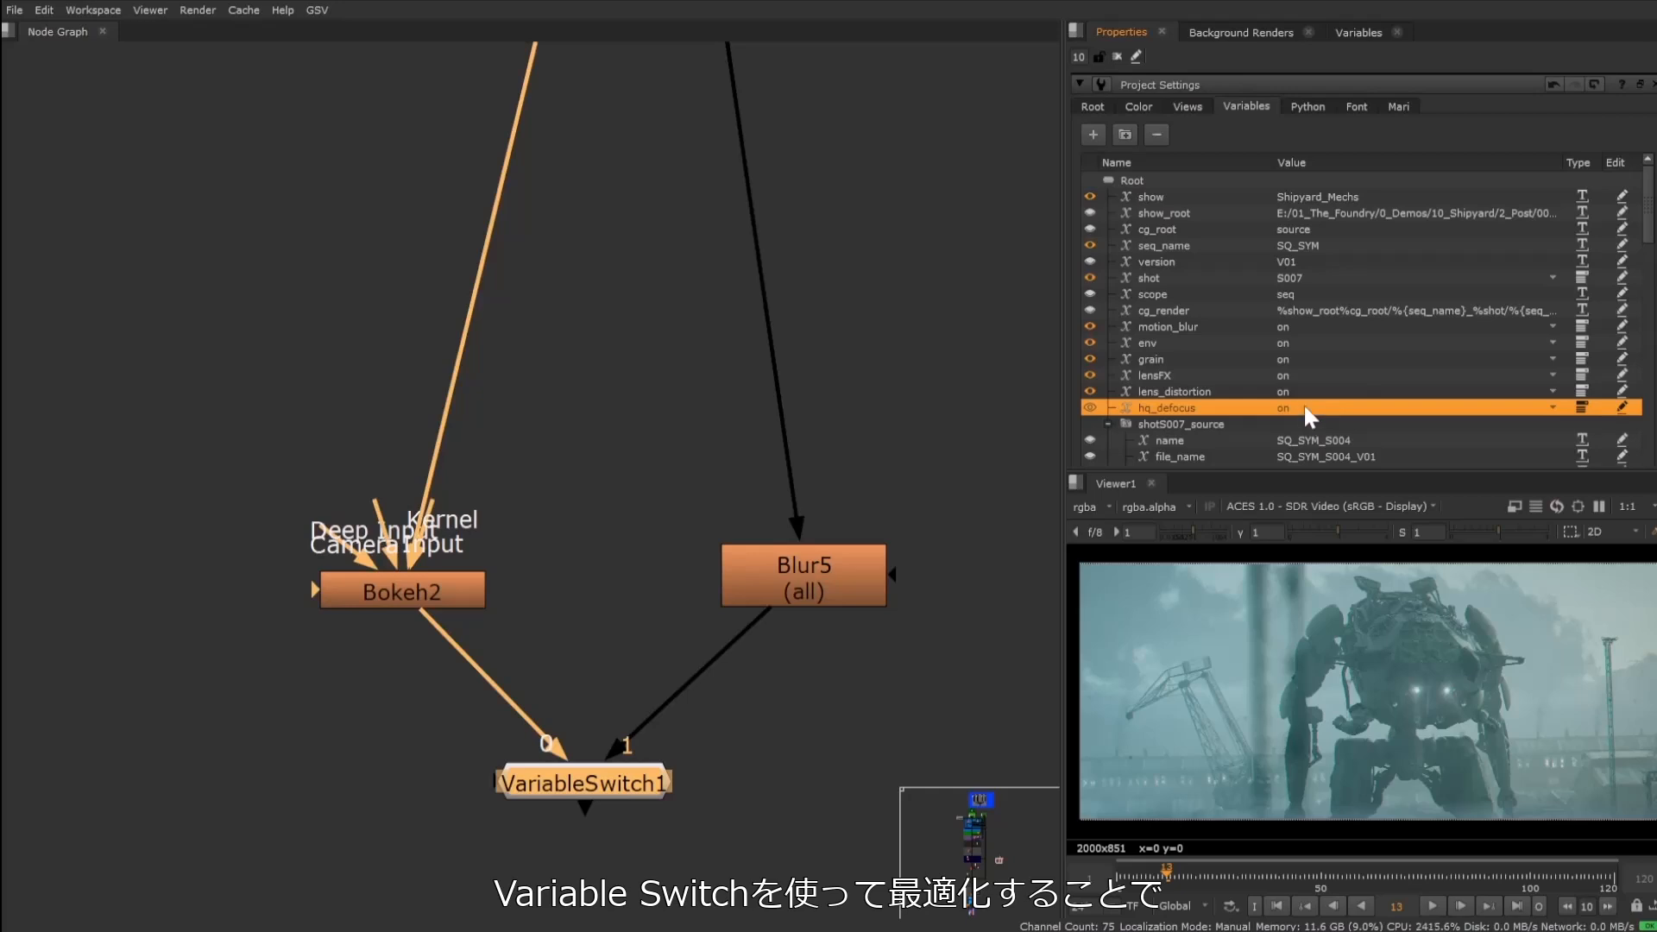
{"action": "left_click", "coordinate": [1303, 406]}
{"action": "left_click", "coordinate": [1305, 428]}
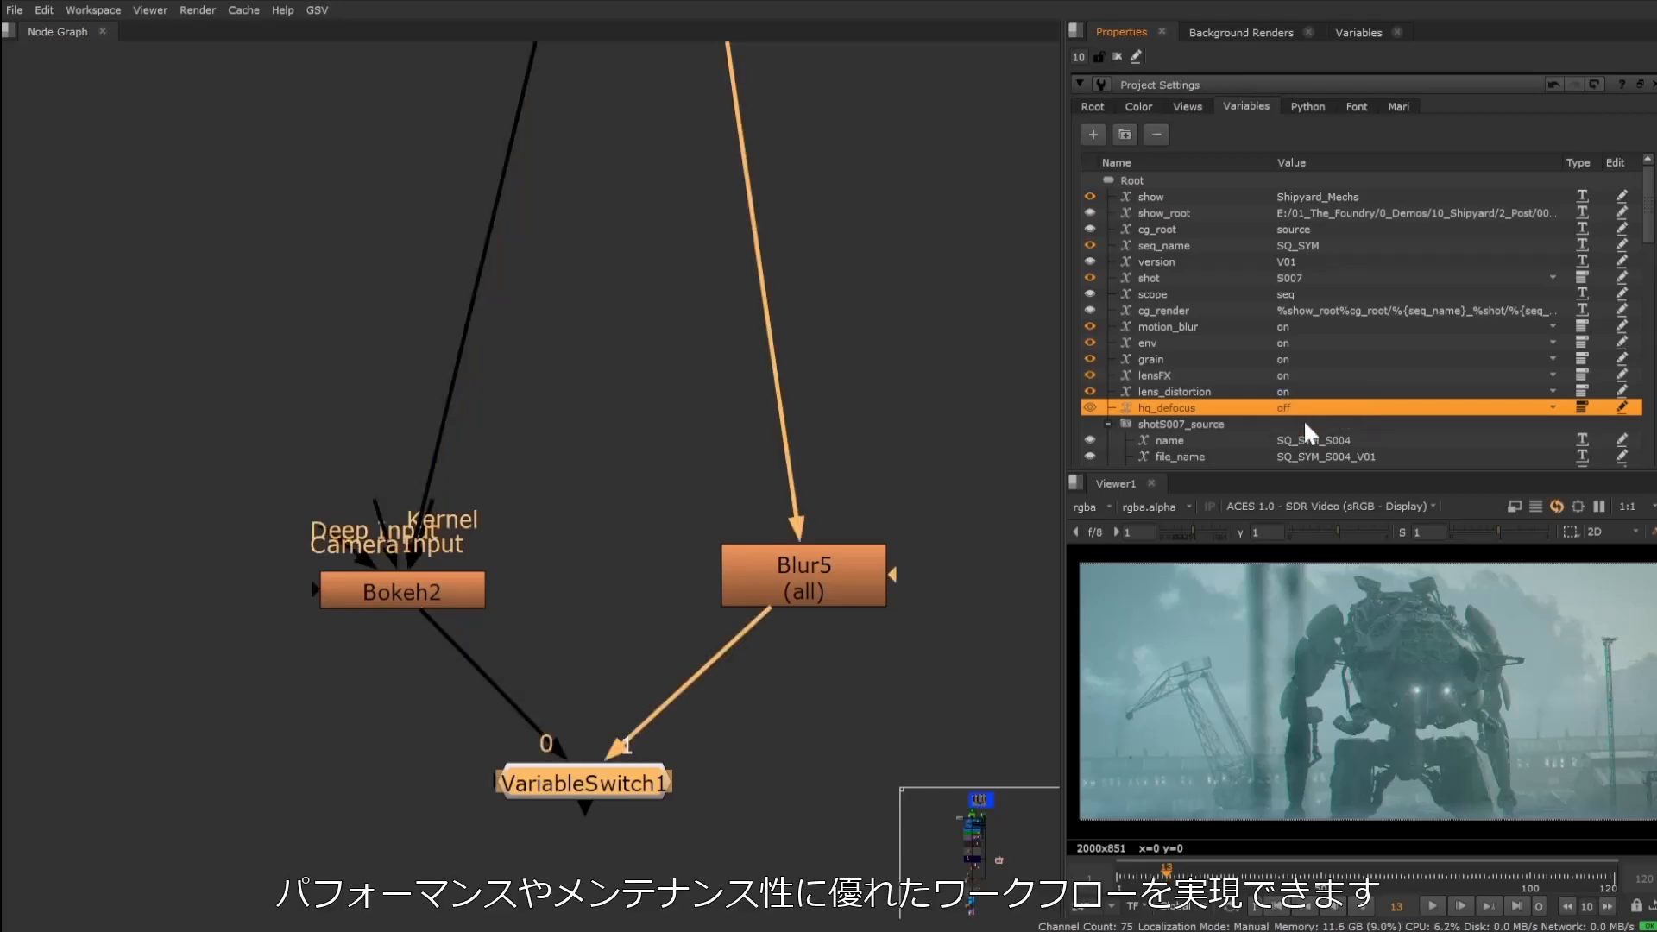
{"action": "left_click", "coordinate": [1304, 405]}
{"action": "left_click", "coordinate": [1315, 406]}
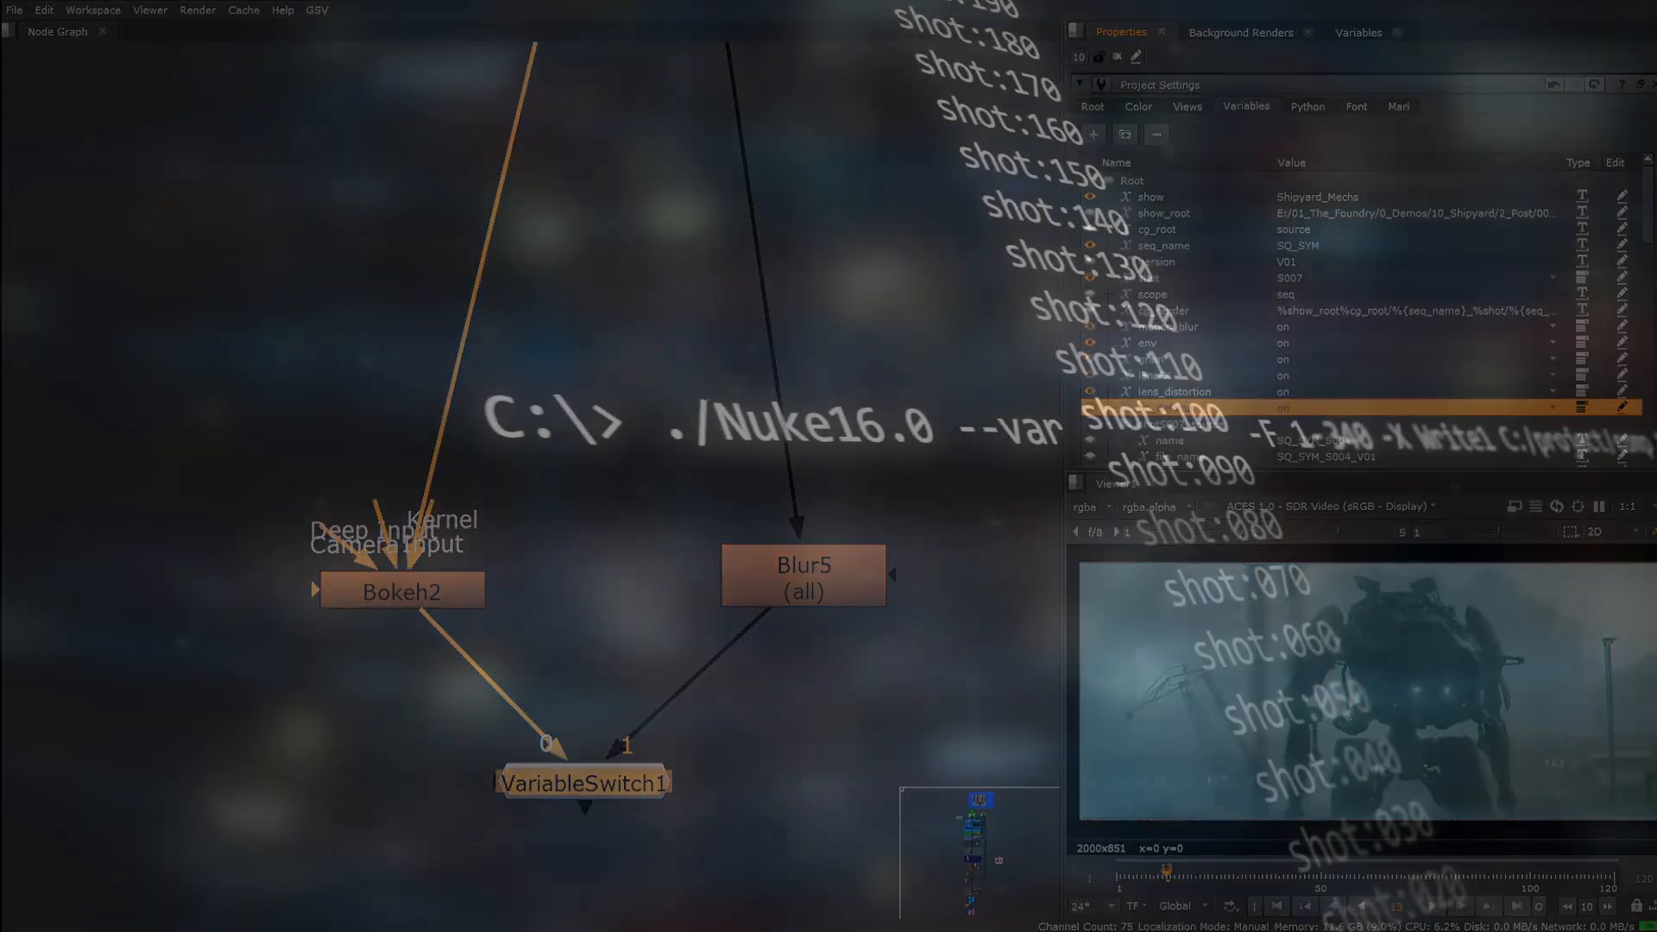
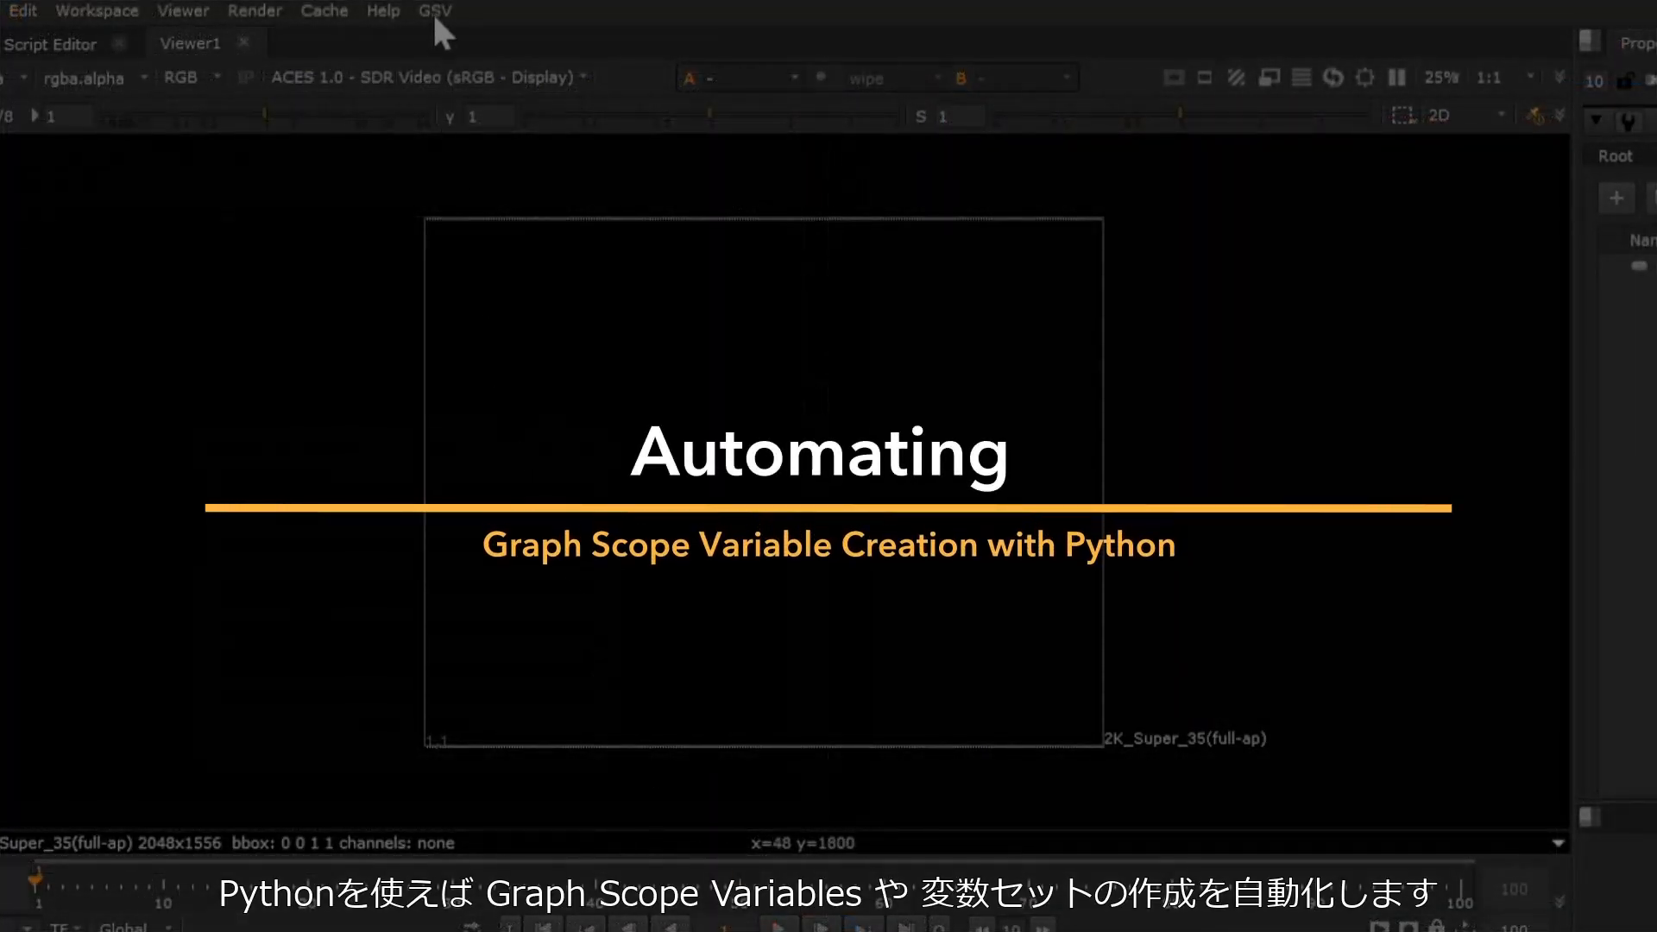
Generate the predefined variables and shot sets with the Extended GSV script, accepting replacement of the existing variables.
{"action": "left_click", "coordinate": [445, 37]}
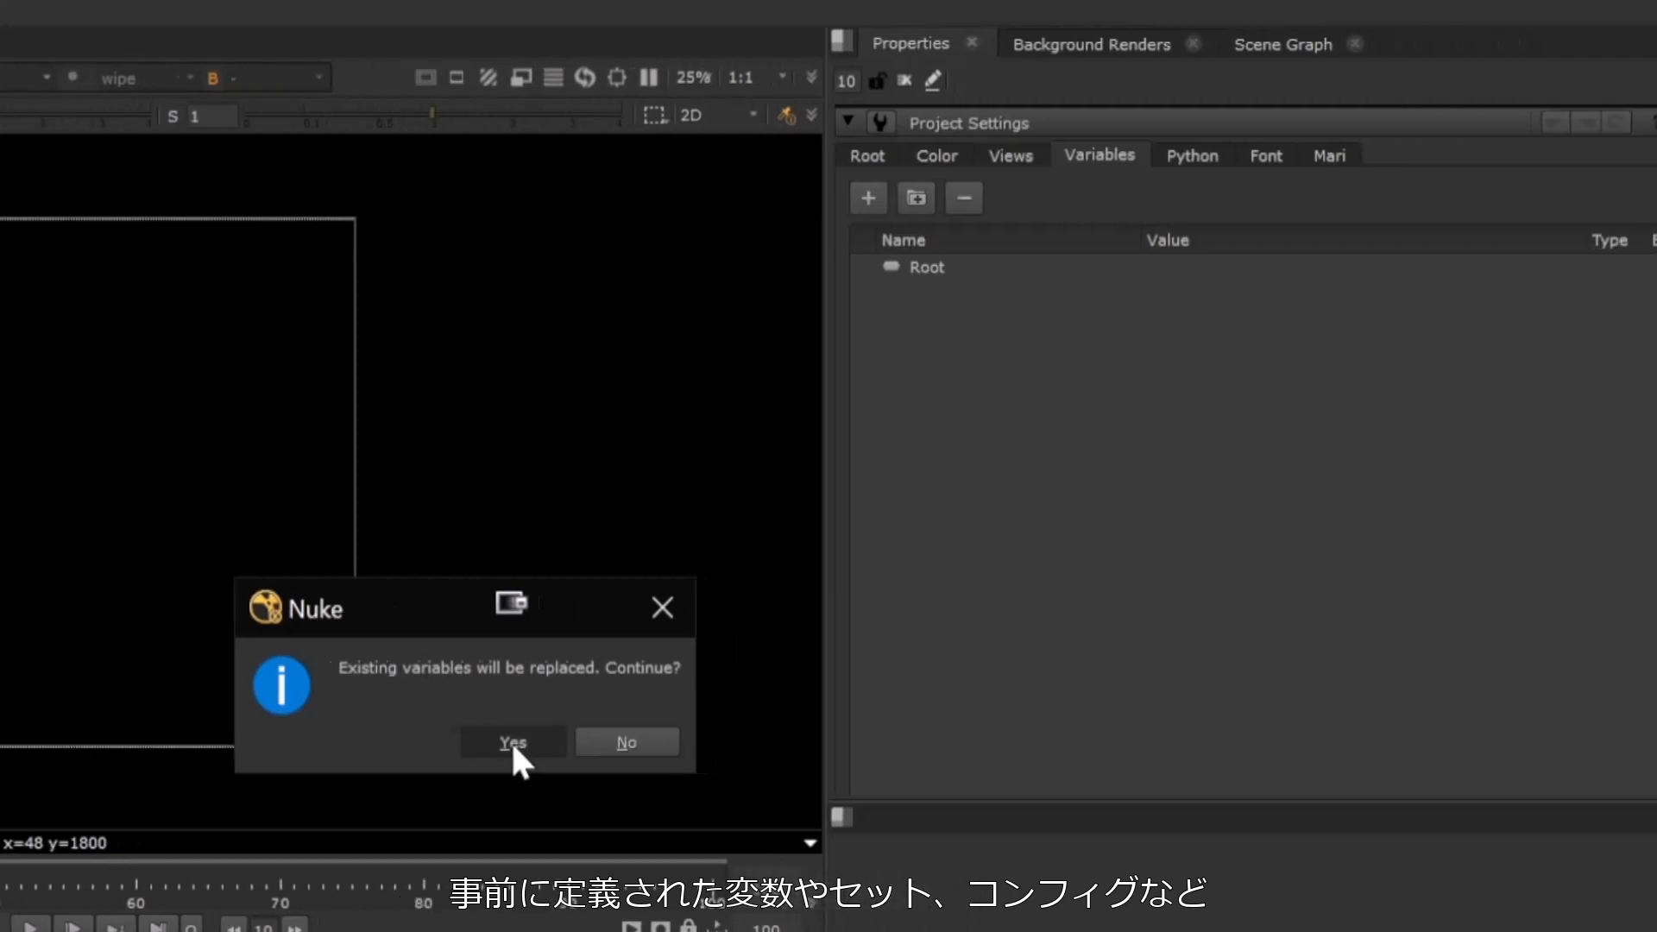
{"action": "left_click", "coordinate": [991, 742]}
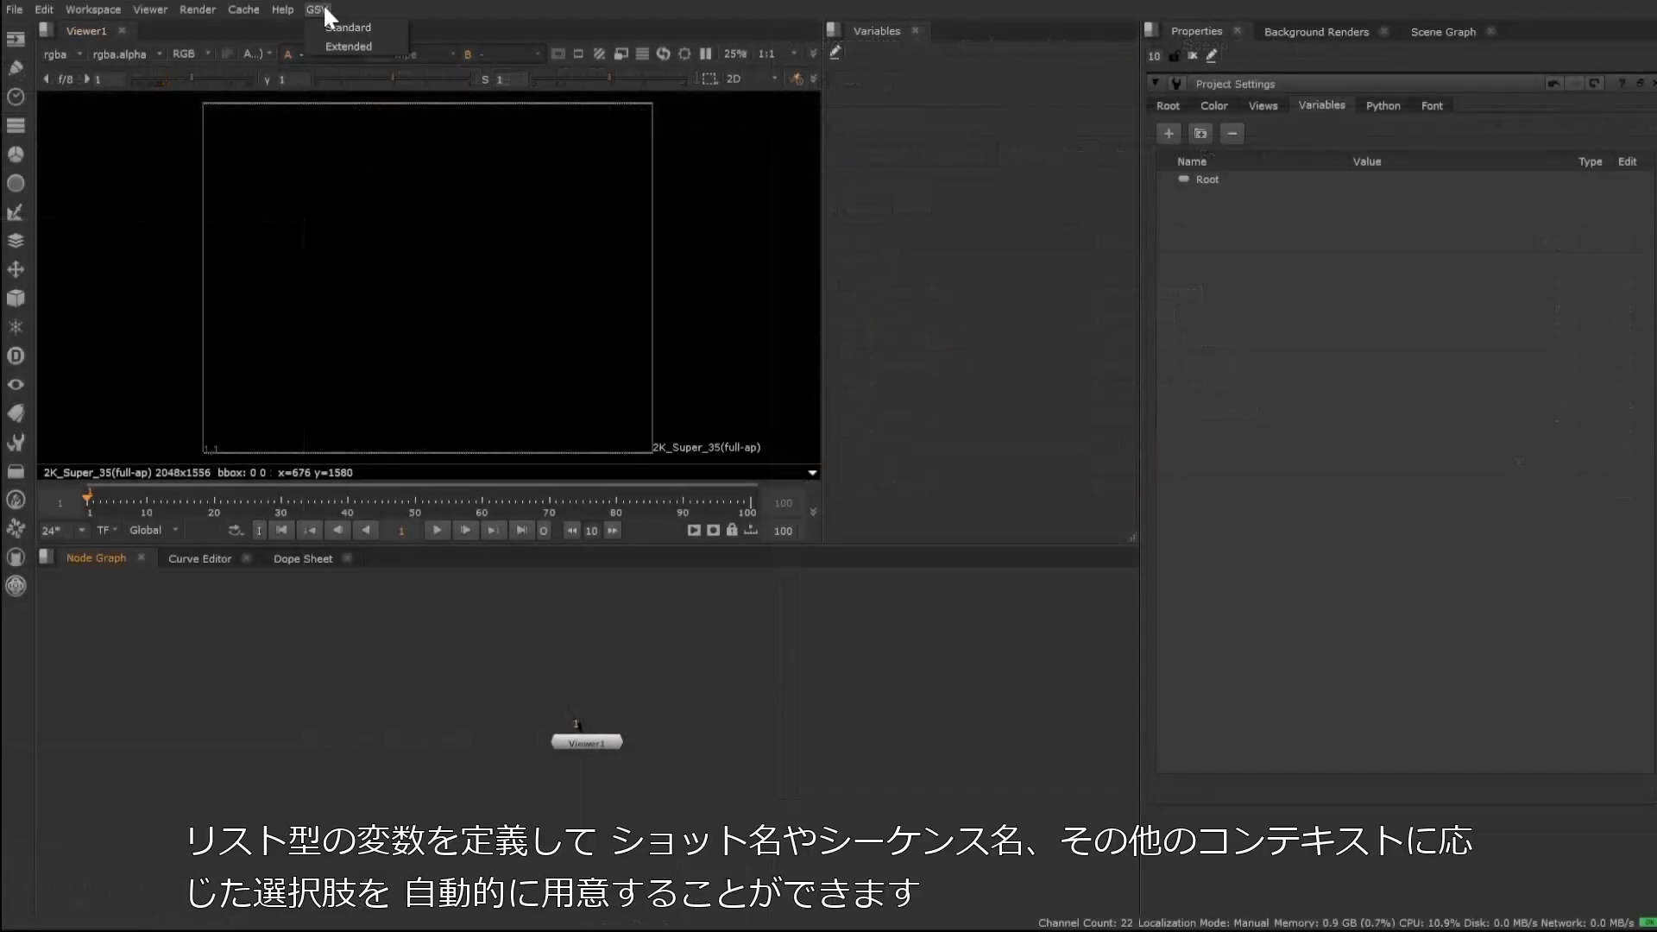
{"action": "left_click", "coordinate": [377, 47]}
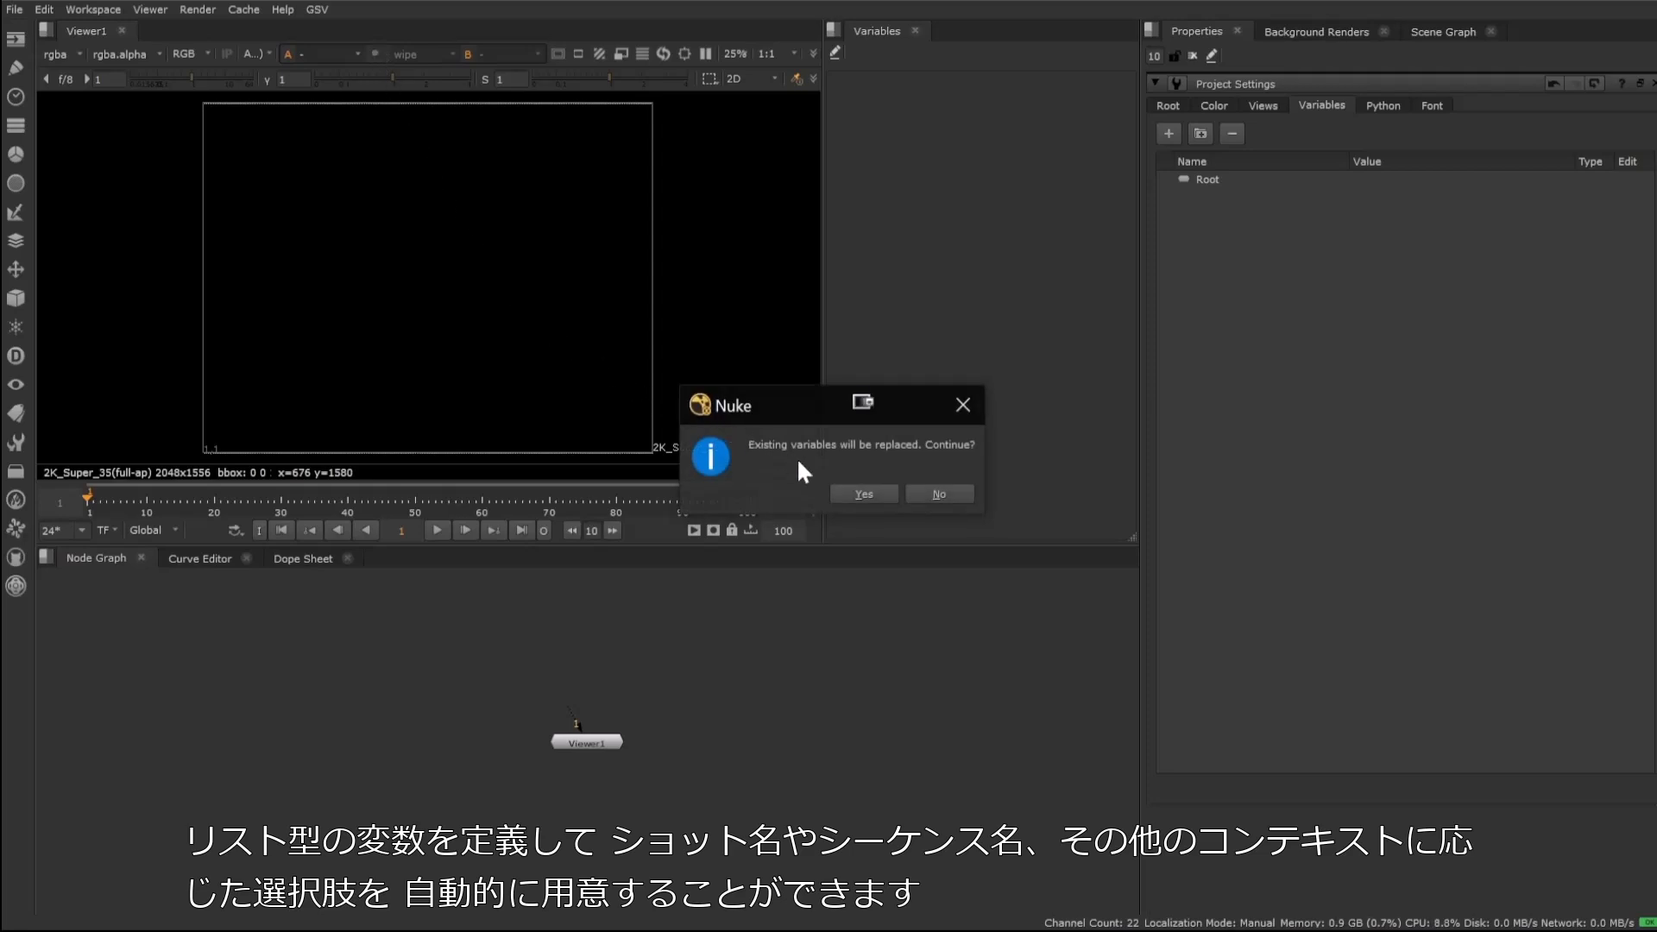
{"action": "left_click", "coordinate": [864, 494]}
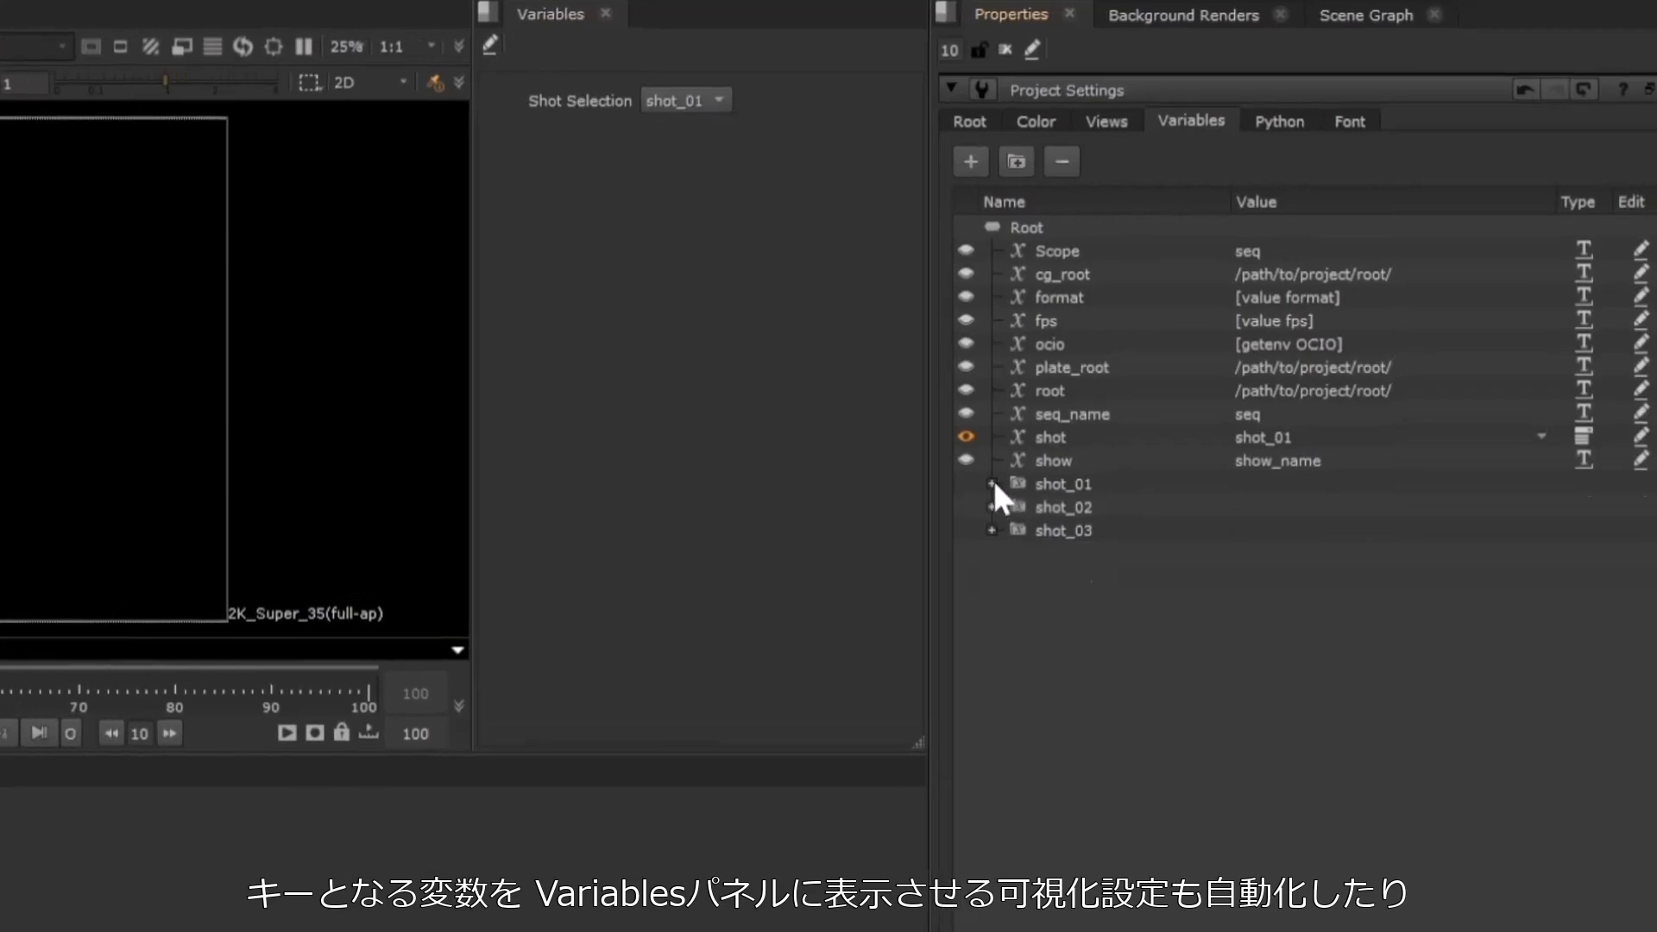
Expand the shot_01, shot_02 and shot_03 sets and open the Shot Selection list to examine the generated variables.
{"action": "left_click", "coordinate": [992, 484]}
{"action": "left_click", "coordinate": [992, 576]}
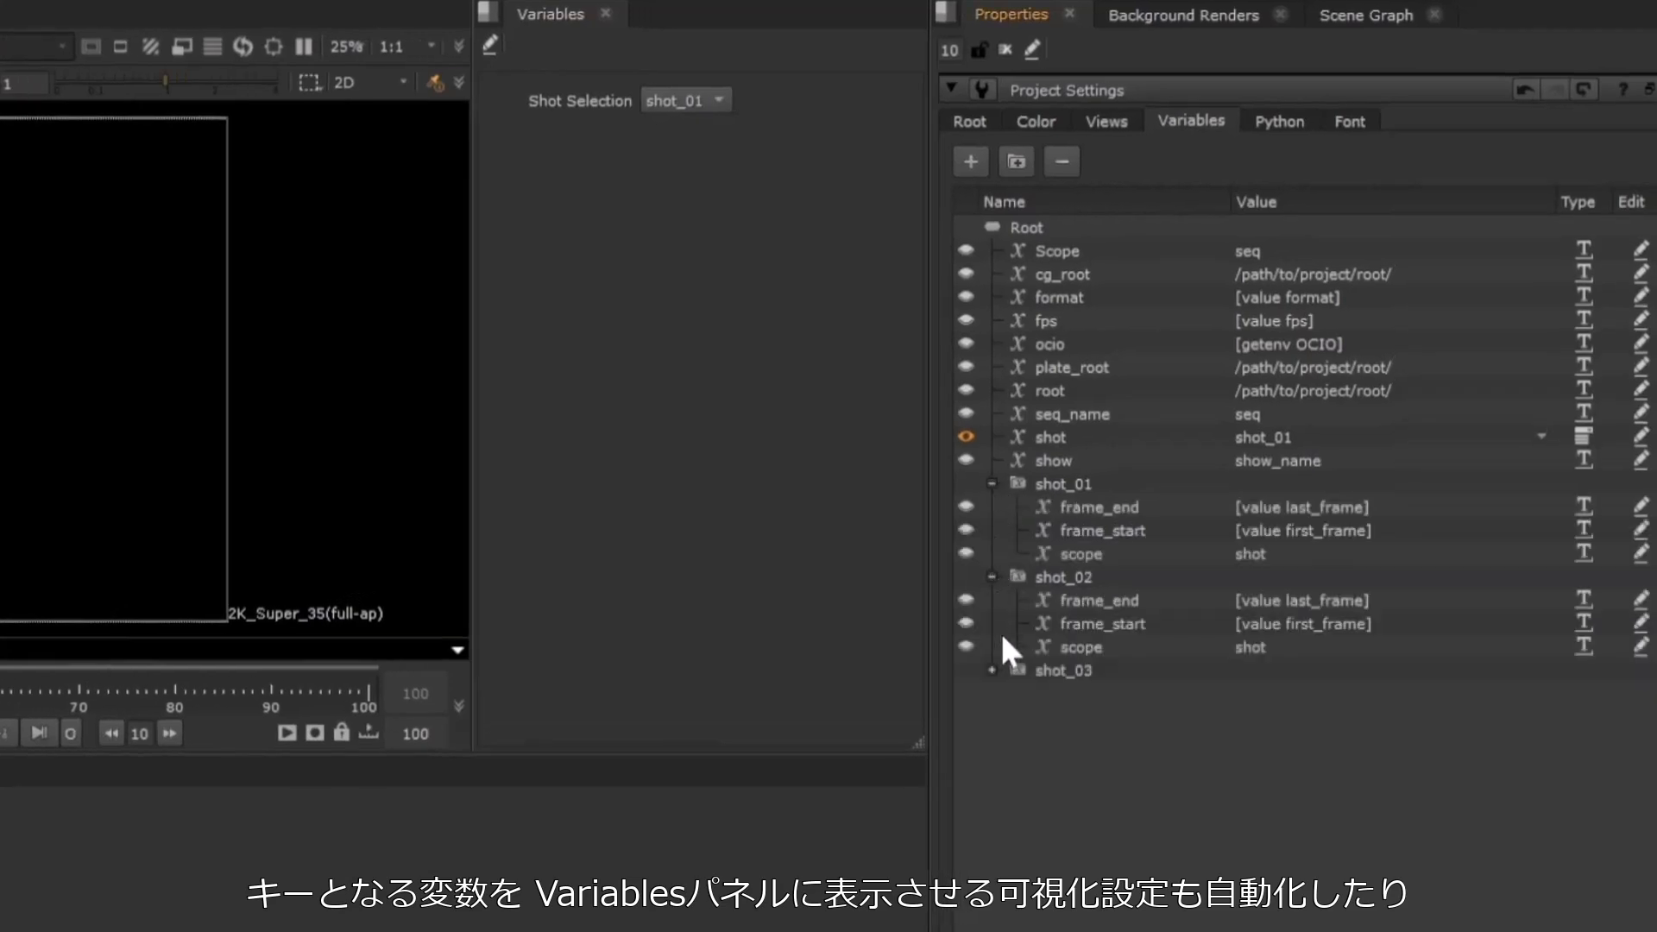
{"action": "left_click", "coordinate": [992, 670]}
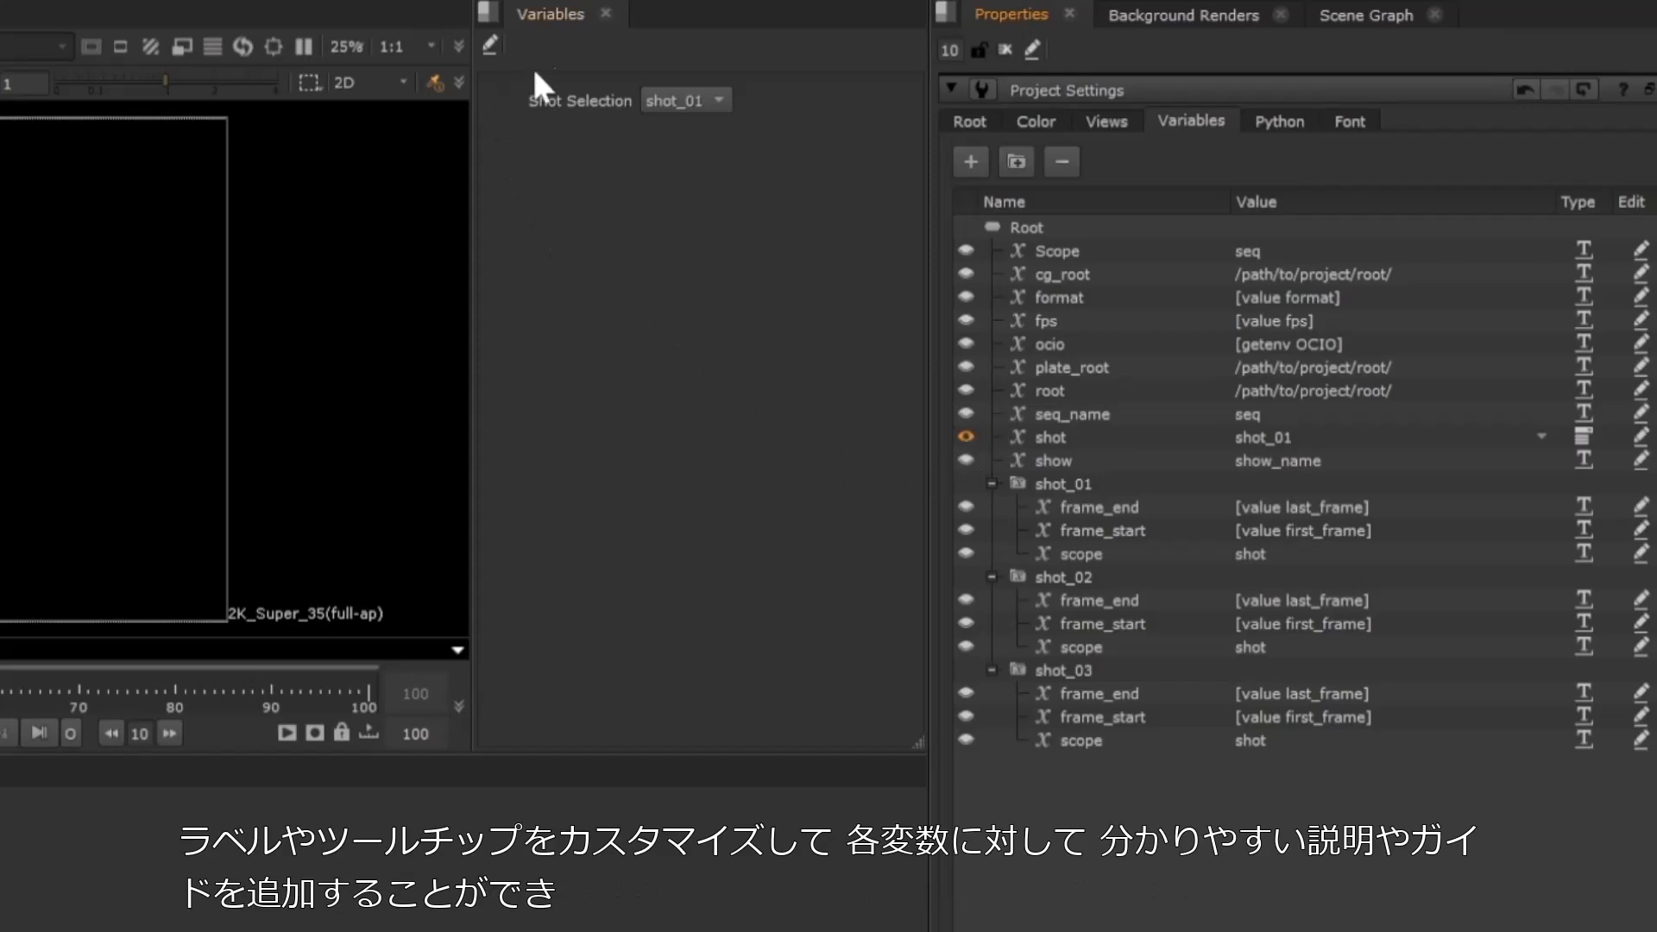
{"action": "left_click", "coordinate": [691, 100]}
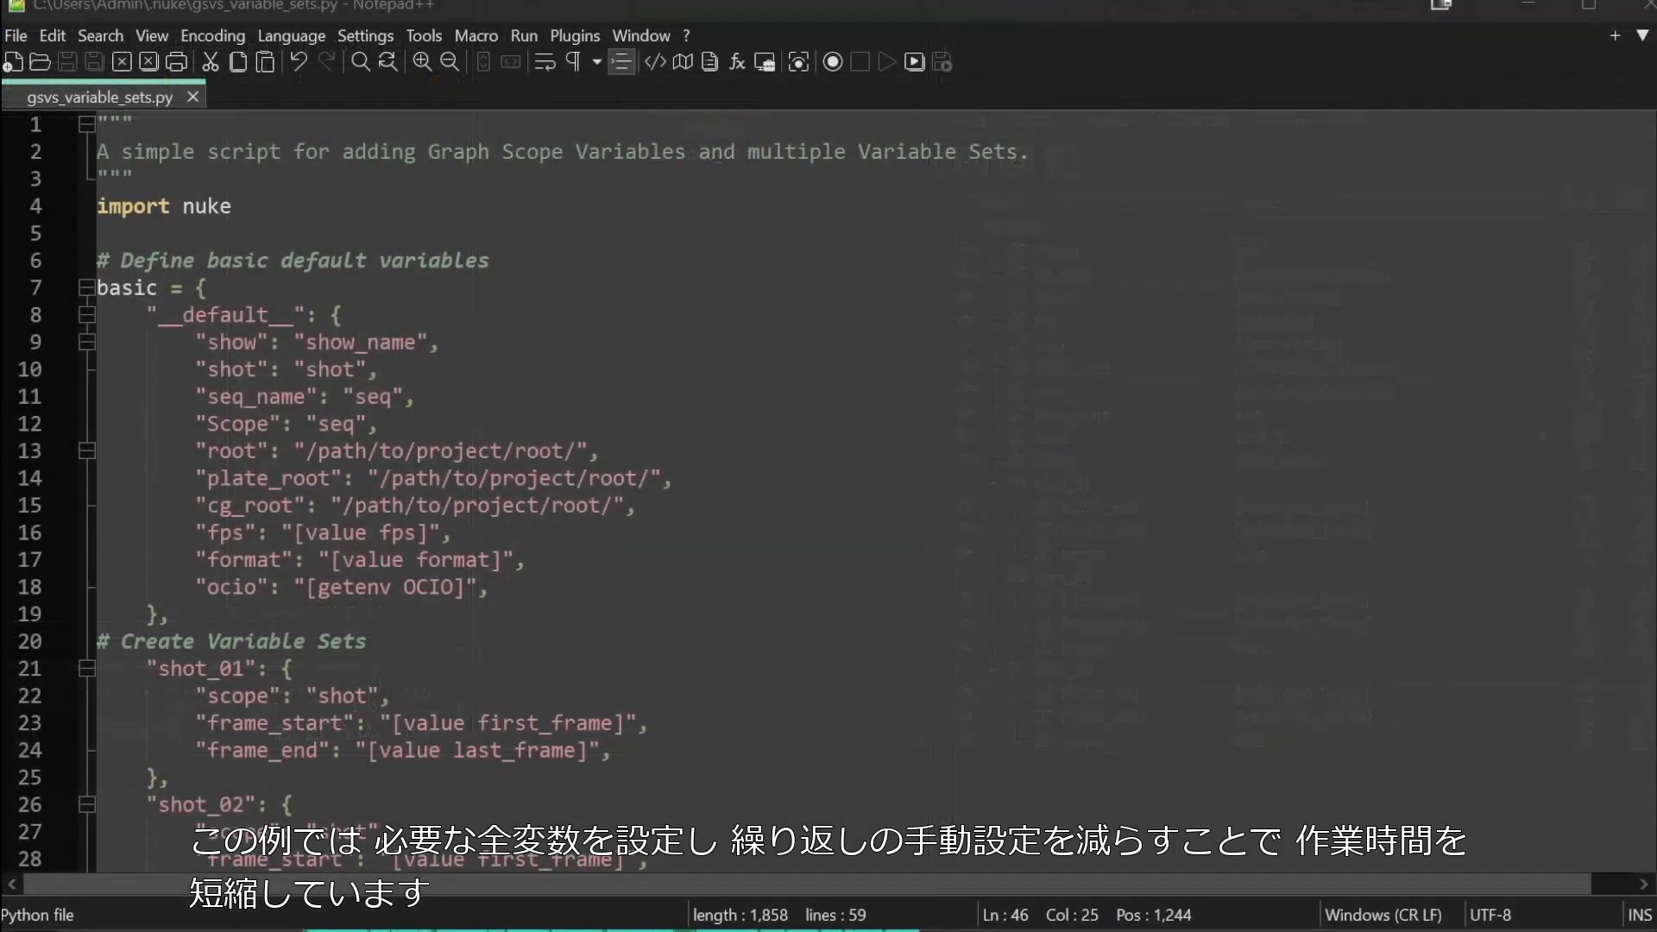
Review gsvs_variable_sets.py in Notepad++, examining the default variables, the shot variable sets and the create_gsvs function.
{"action": "left_click_drag", "start_coordinate": [98, 260], "coordinate": [490, 587]}
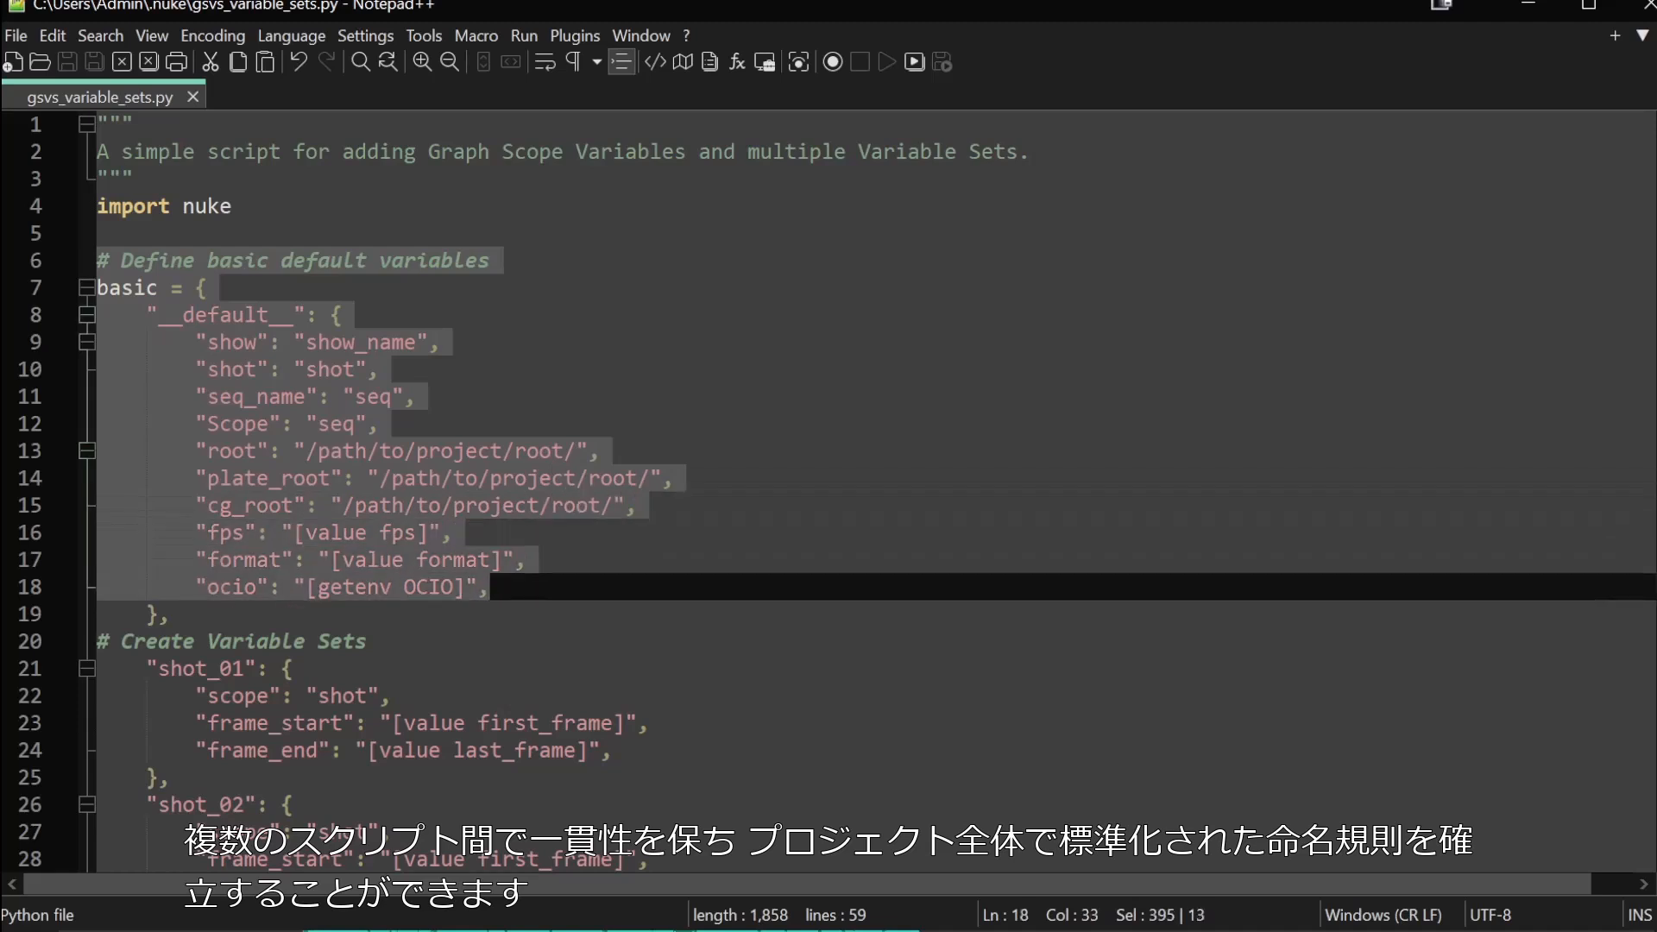
{"action": "left_click", "coordinate": [231, 342]}
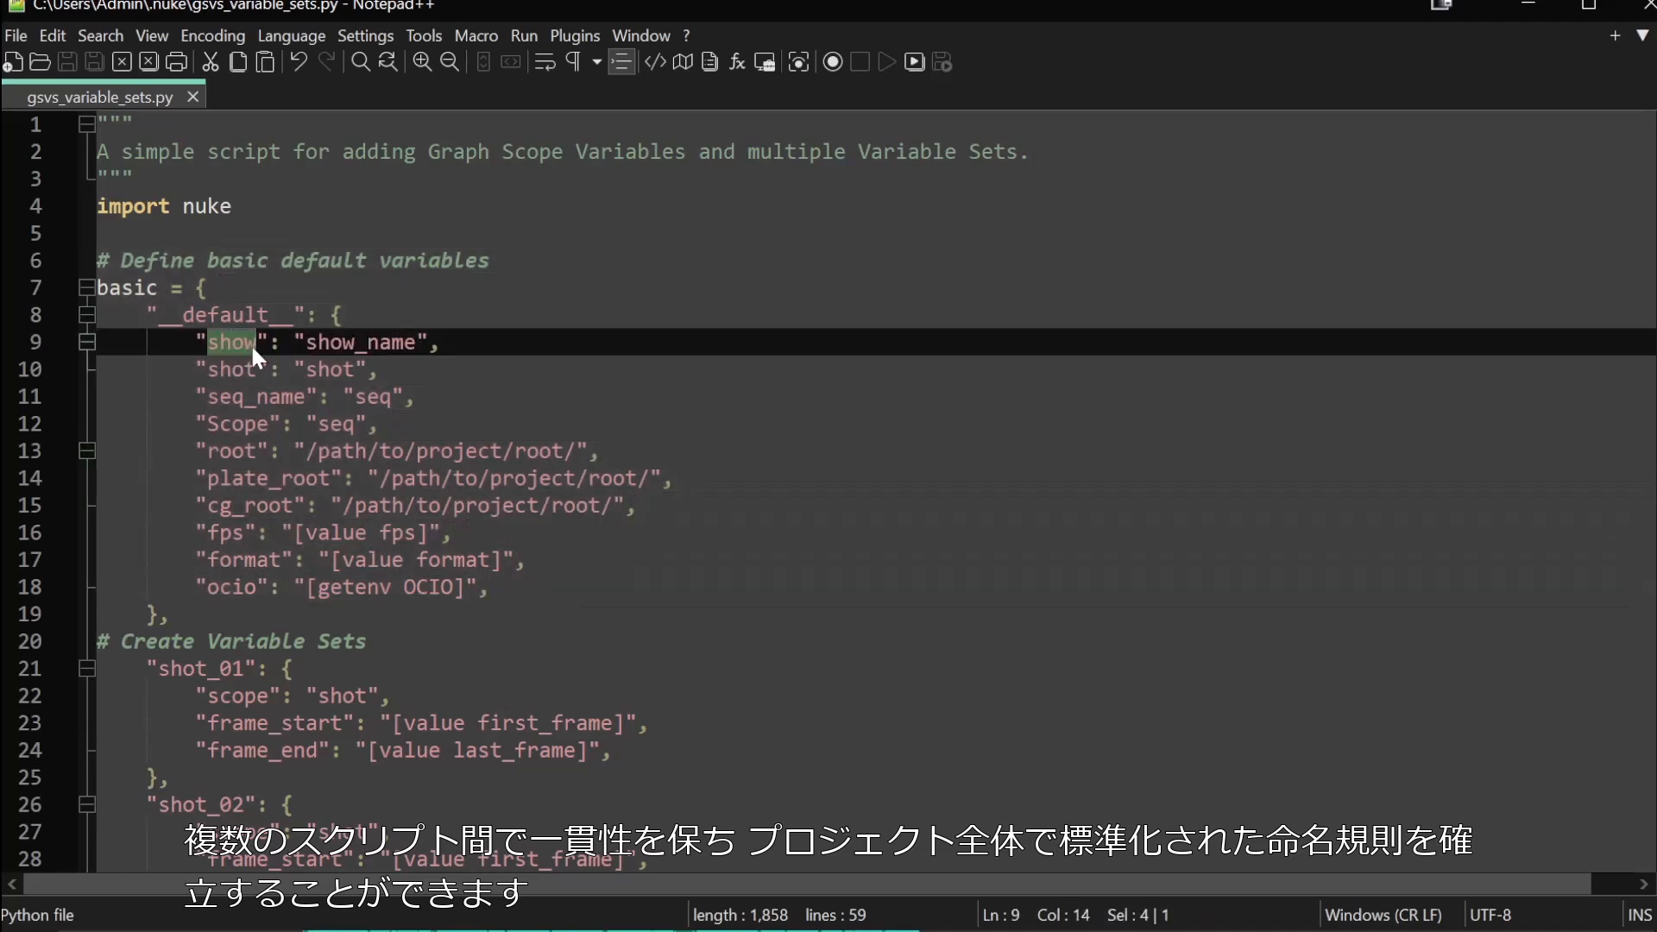
{"action": "left_click_drag", "start_coordinate": [305, 342], "coordinate": [404, 343]}
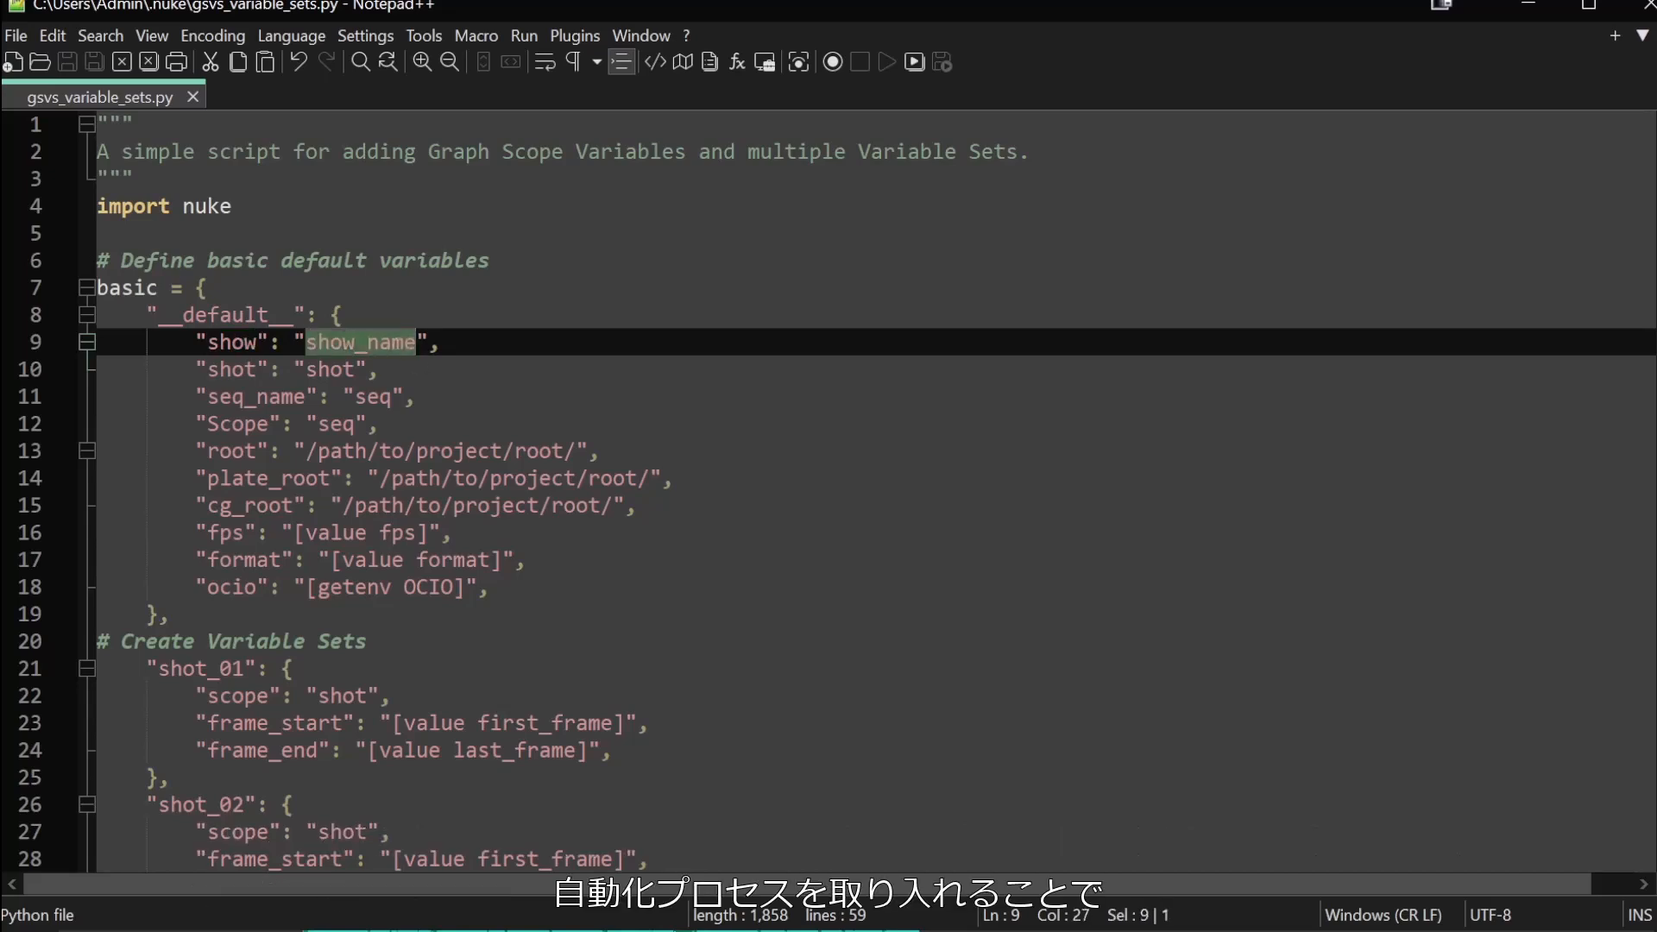
{"action": "left_click_drag", "start_coordinate": [96, 642], "coordinate": [358, 641]}
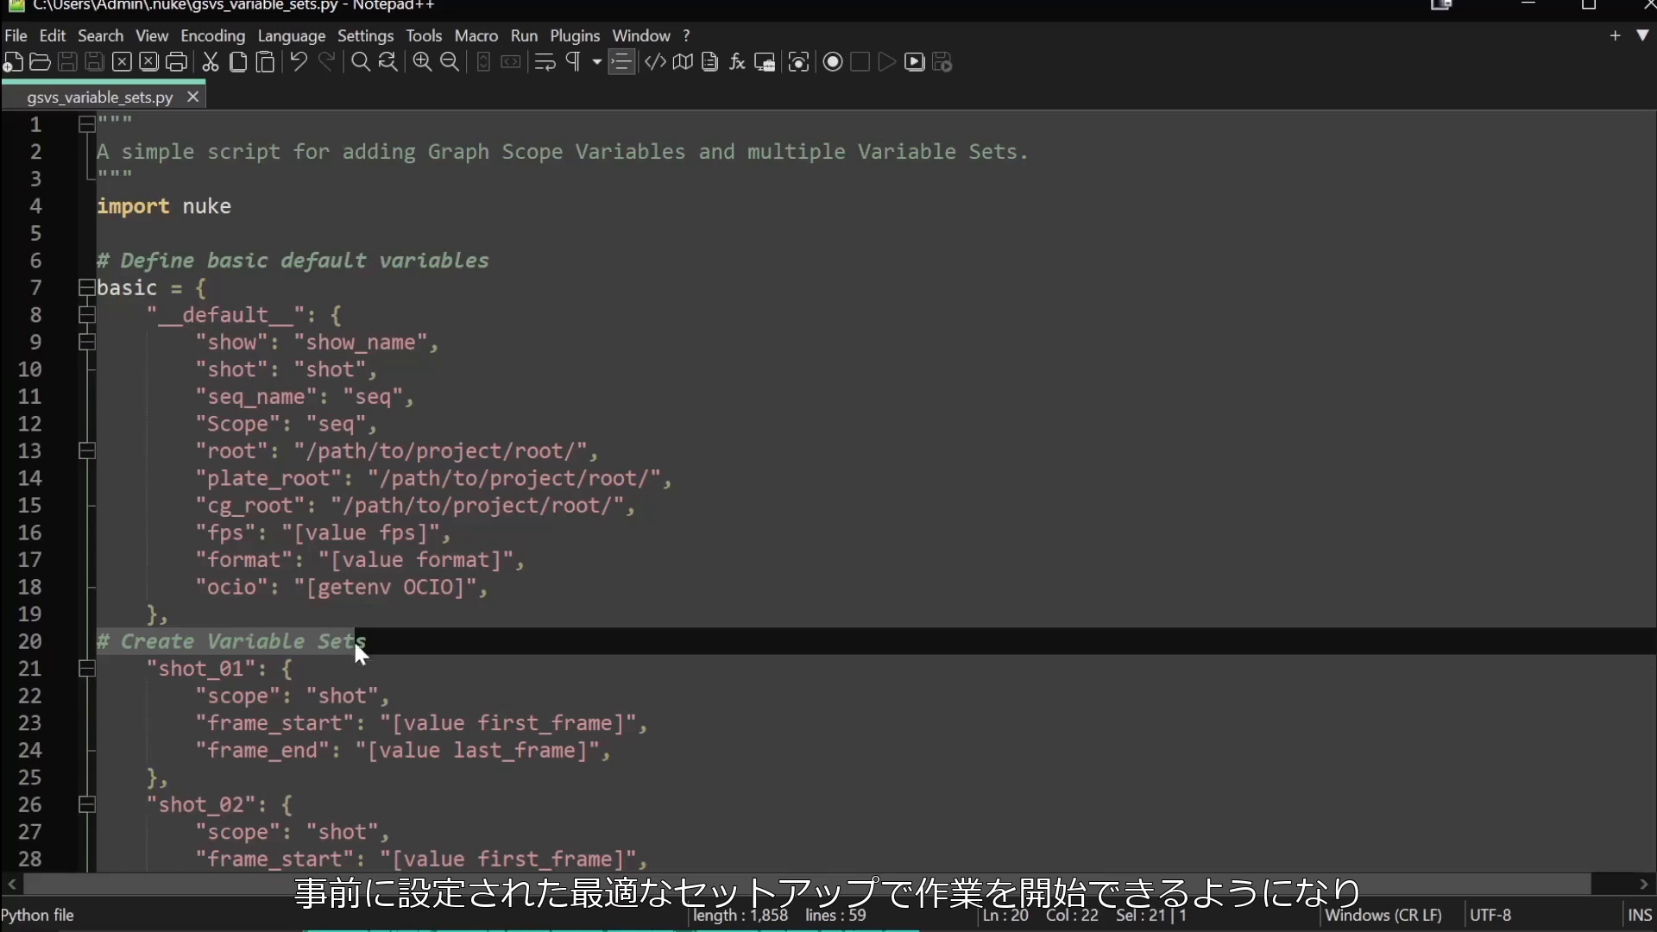
{"action": "scroll", "coordinate": [359, 641], "scroll_direction": "down", "scroll_amount": 1}
{"action": "scroll", "coordinate": [828, 492], "scroll_direction": "down", "scroll_amount": 3}
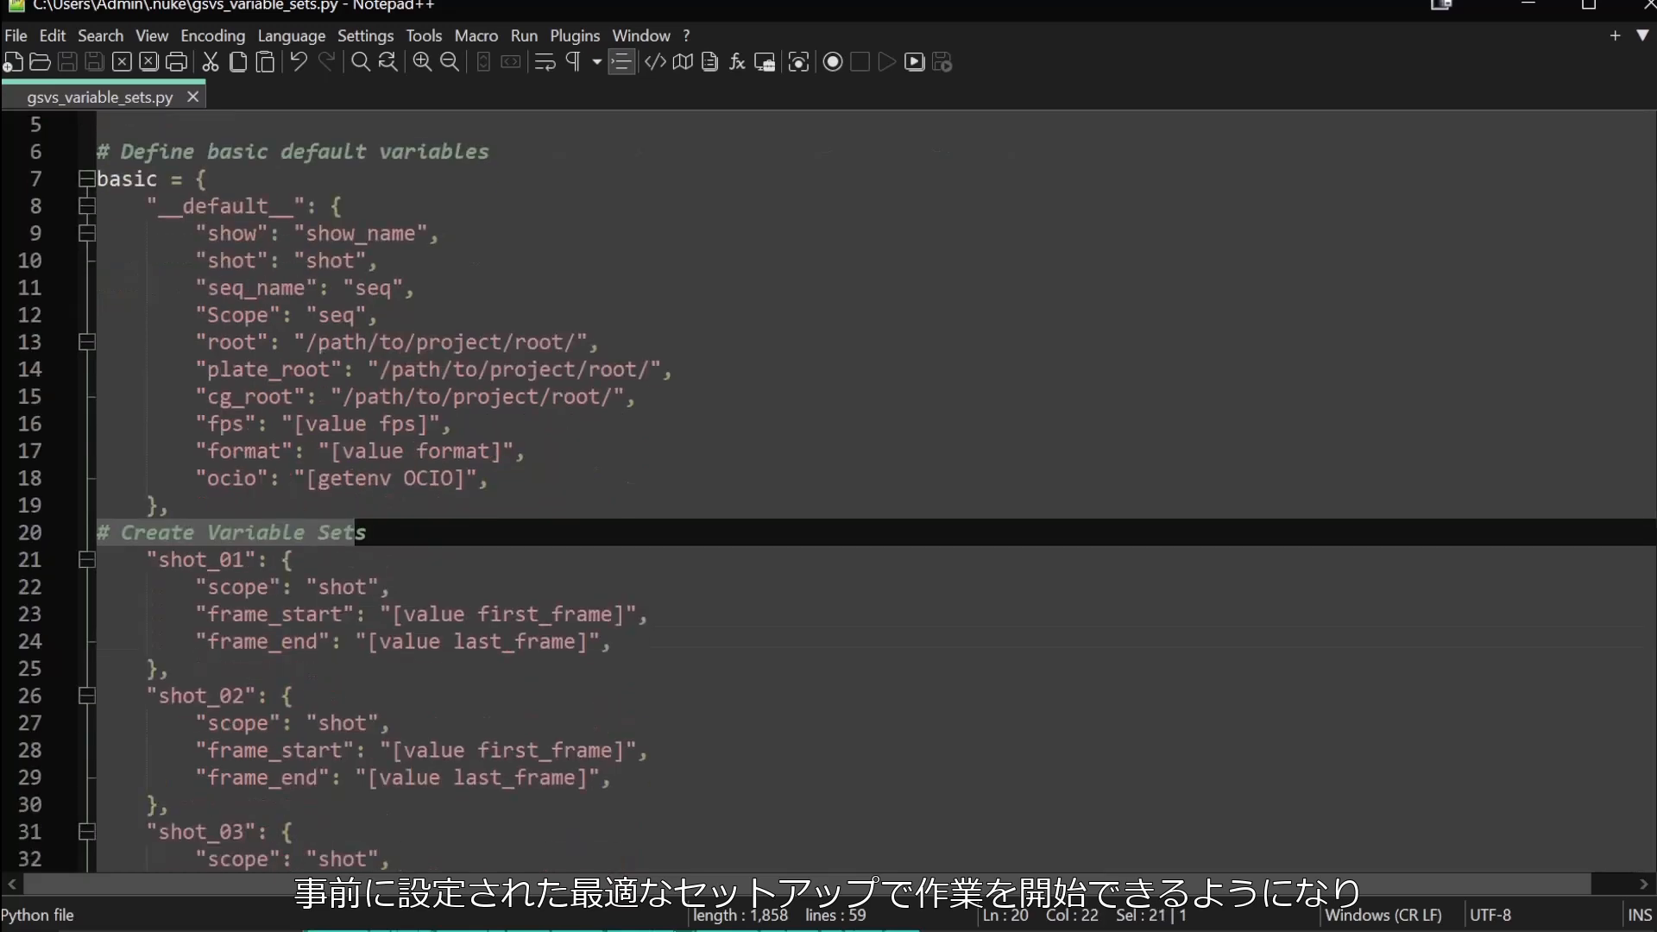
{"action": "scroll", "coordinate": [828, 492], "scroll_direction": "down", "scroll_amount": 3}
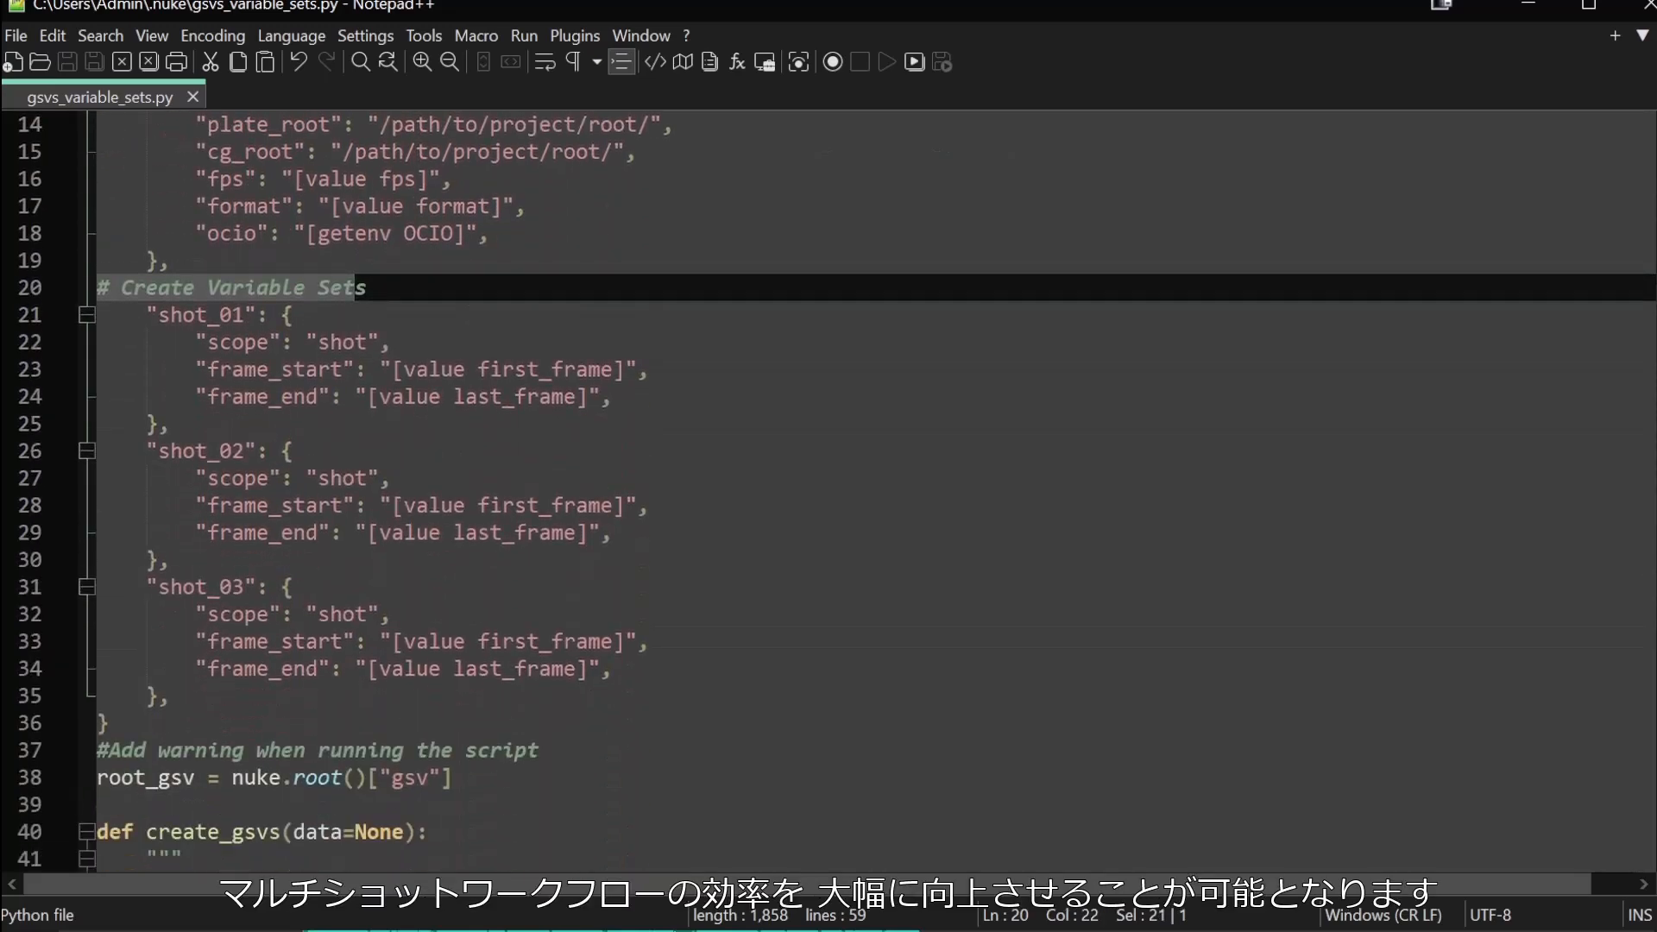
{"action": "scroll", "coordinate": [828, 492], "scroll_direction": "down", "scroll_amount": 3}
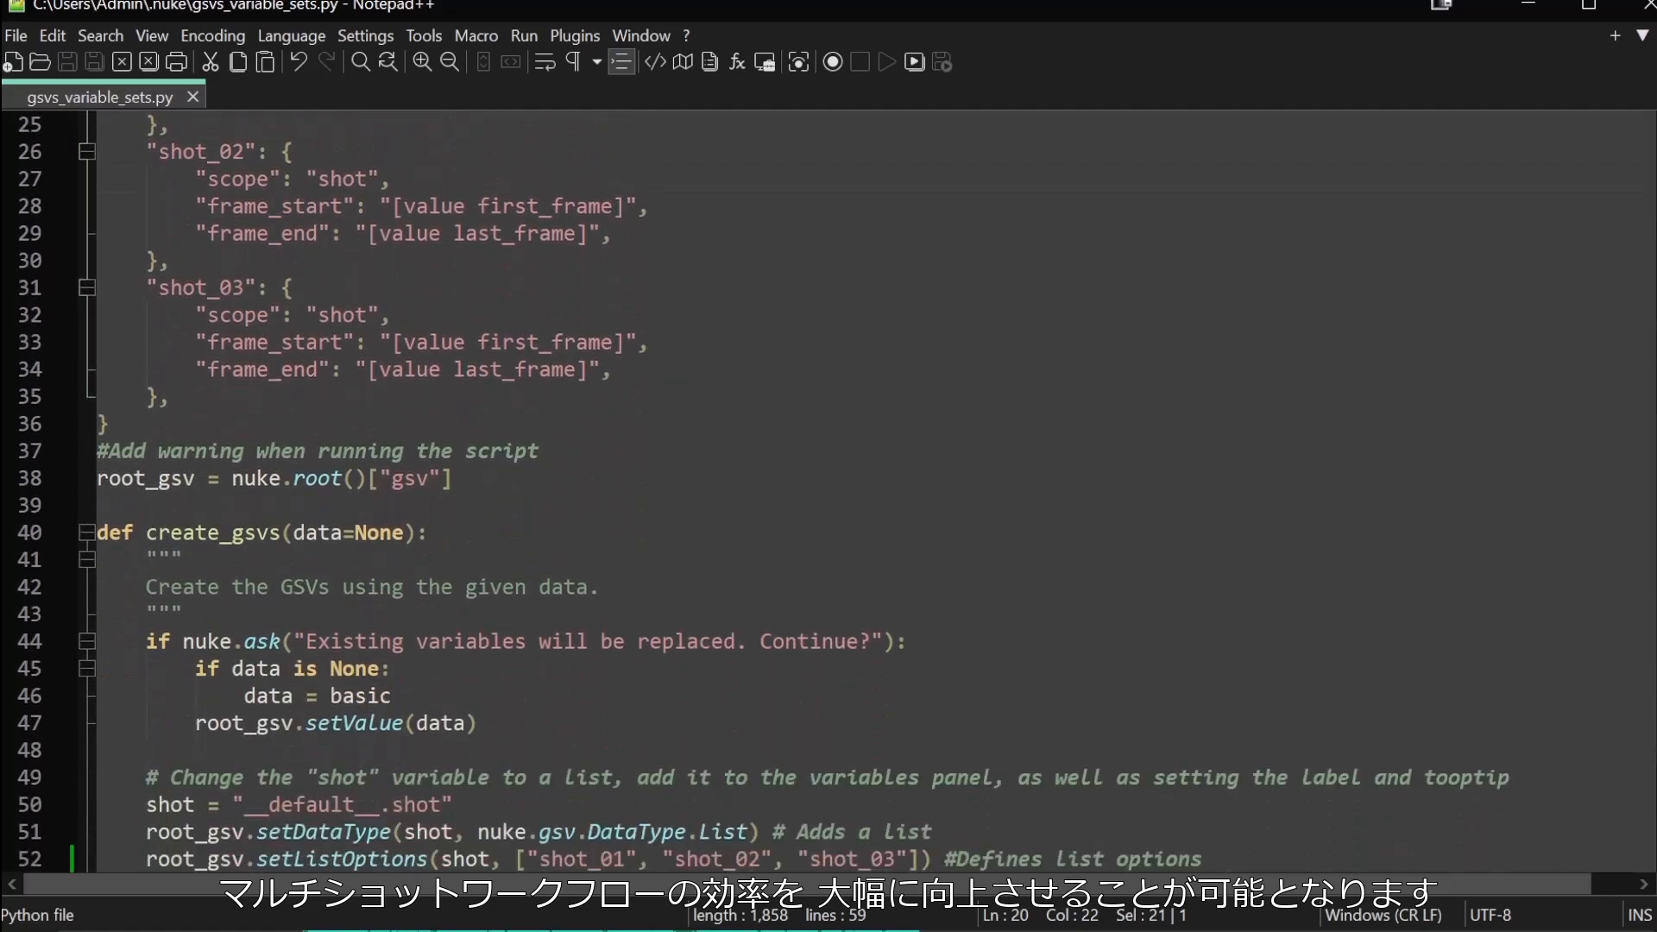
In Nuke, step the shot variable through each shot in order from 02 to 08 to compare the rendered shots.
{"action": "left_click", "coordinate": [932, 176]}
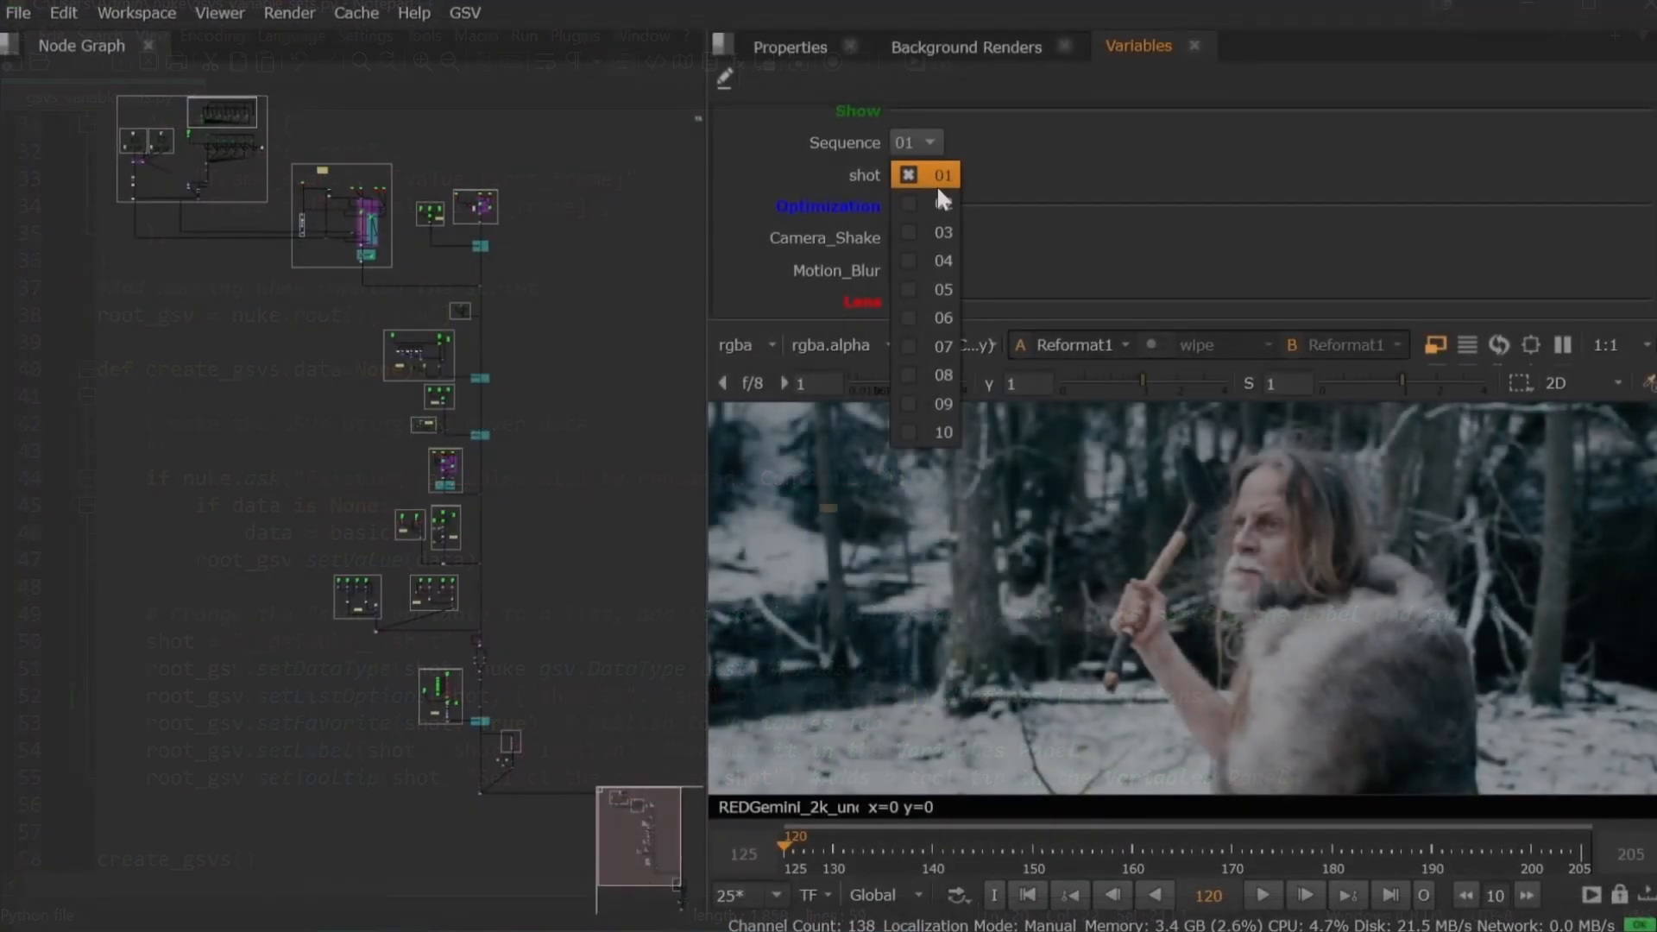
{"action": "left_click", "coordinate": [937, 199]}
{"action": "left_click", "coordinate": [928, 175]}
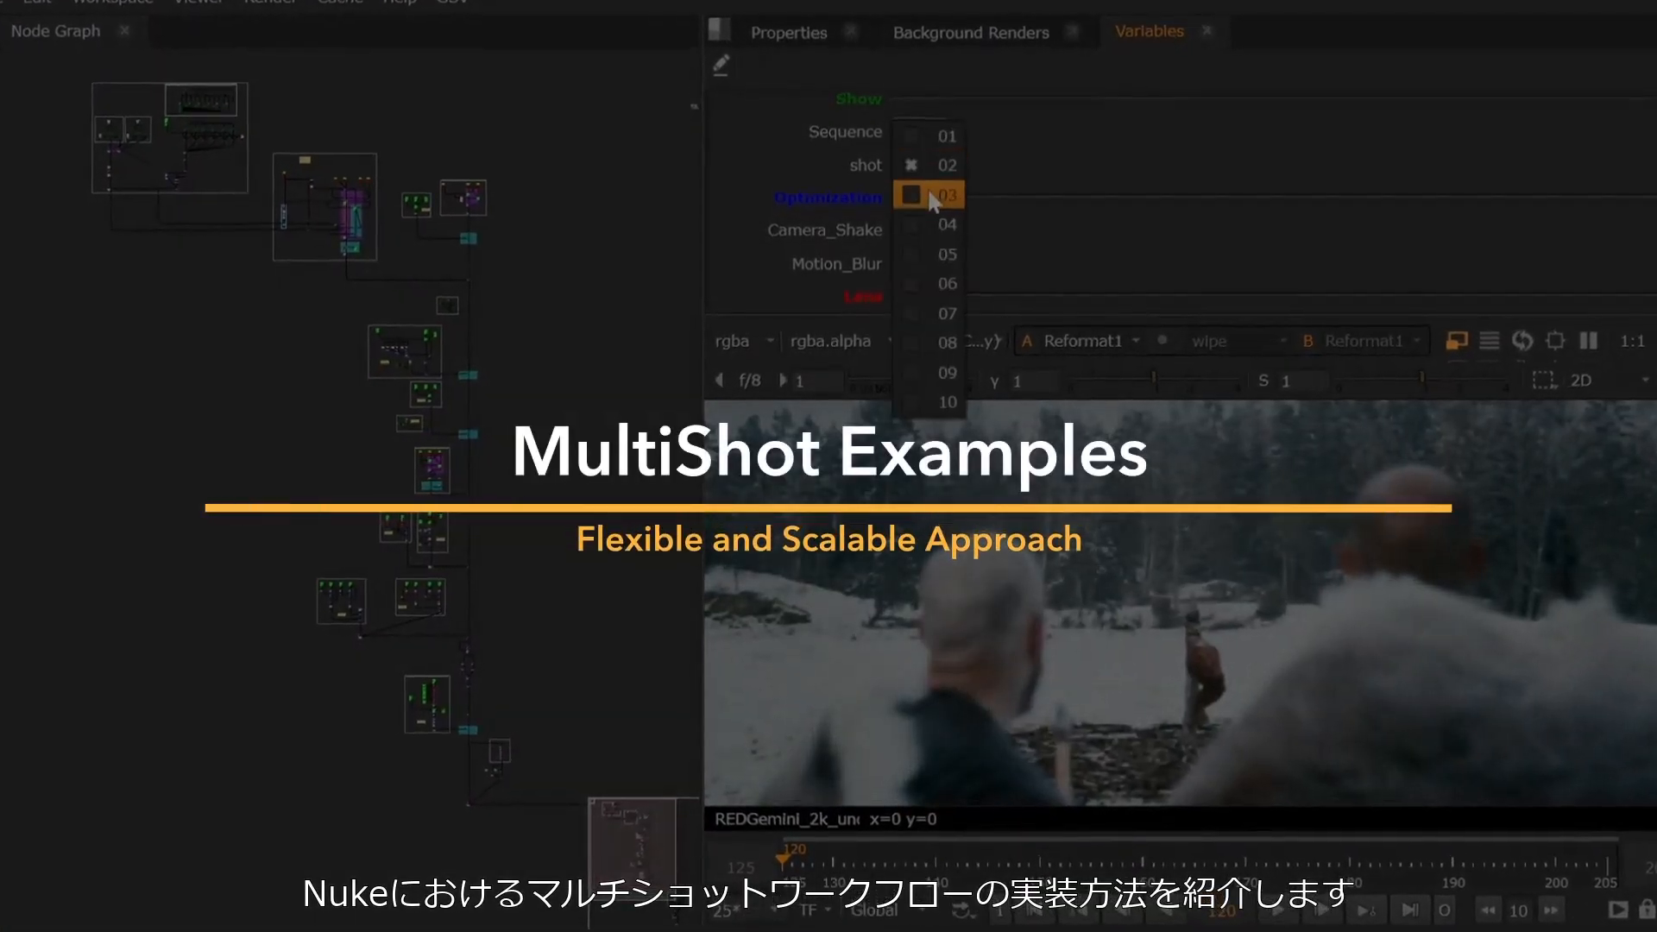
{"action": "left_click", "coordinate": [932, 196]}
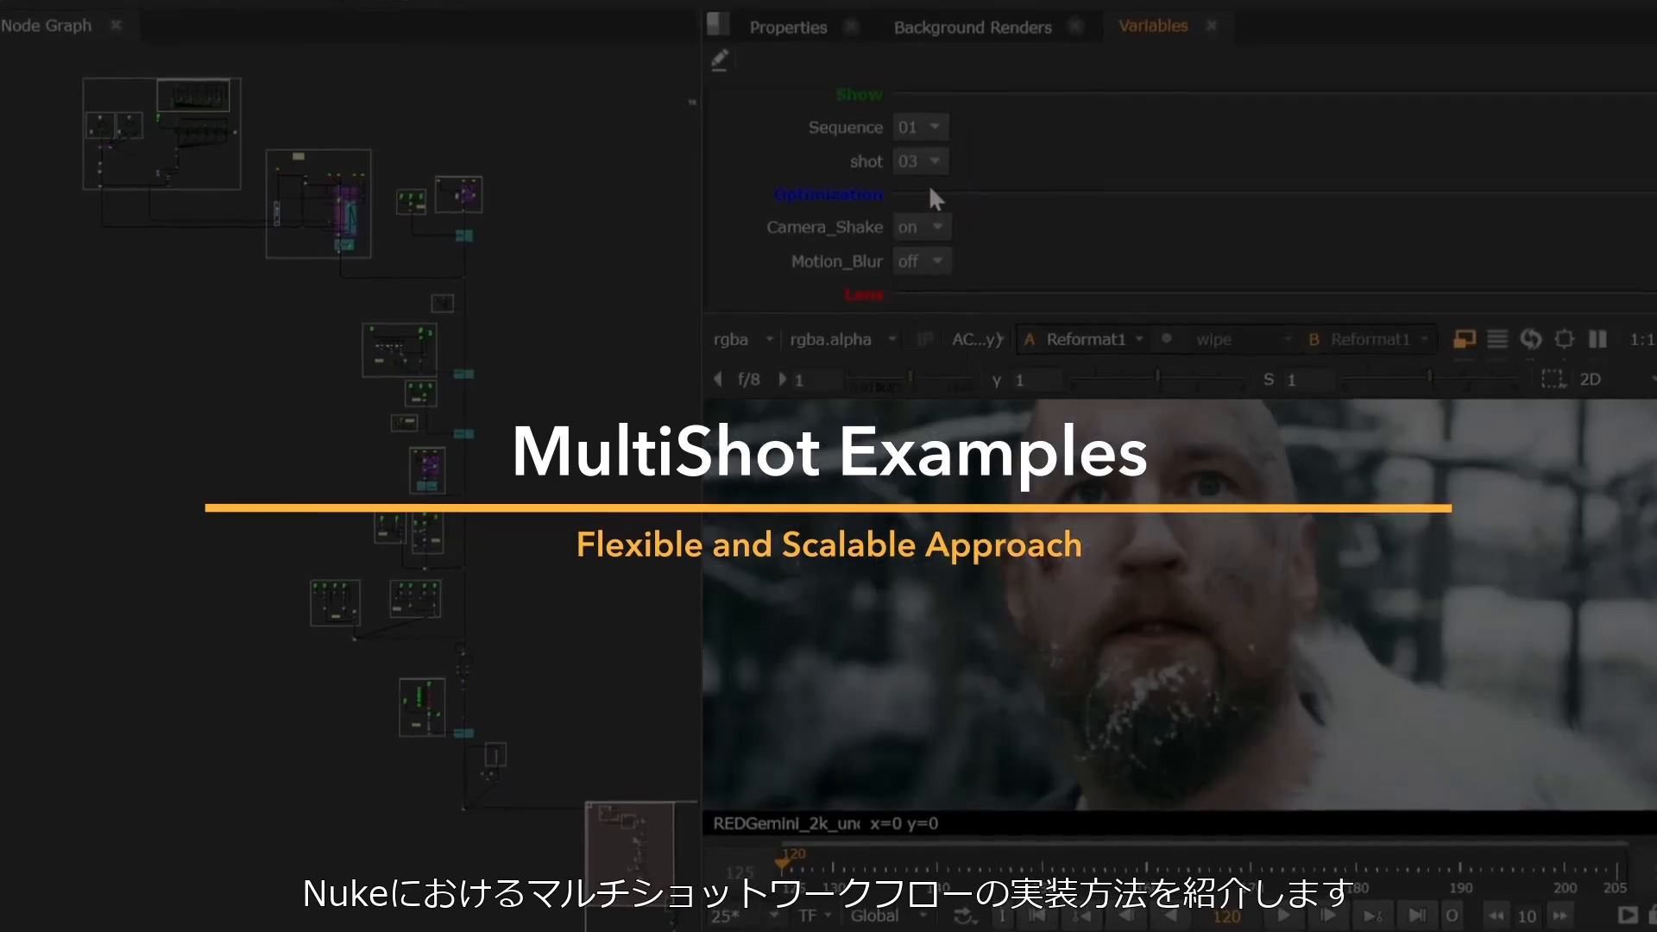
{"action": "left_click", "coordinate": [930, 164]}
{"action": "left_click", "coordinate": [930, 189]}
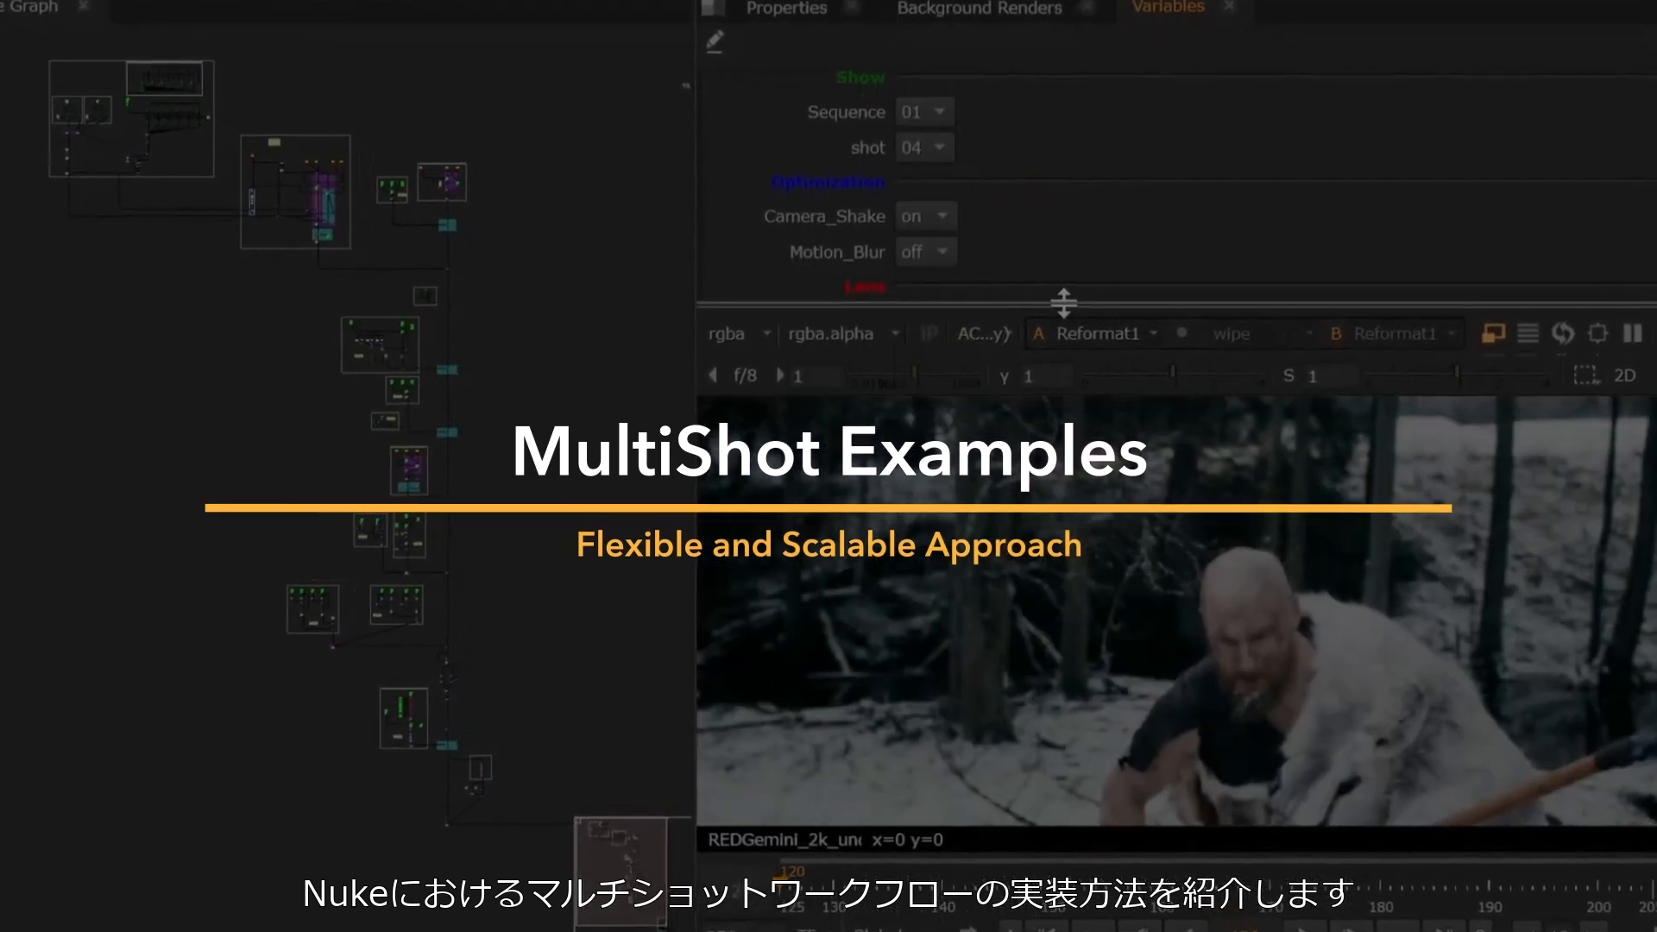
{"action": "left_click", "coordinate": [950, 153]}
{"action": "left_click", "coordinate": [951, 177]}
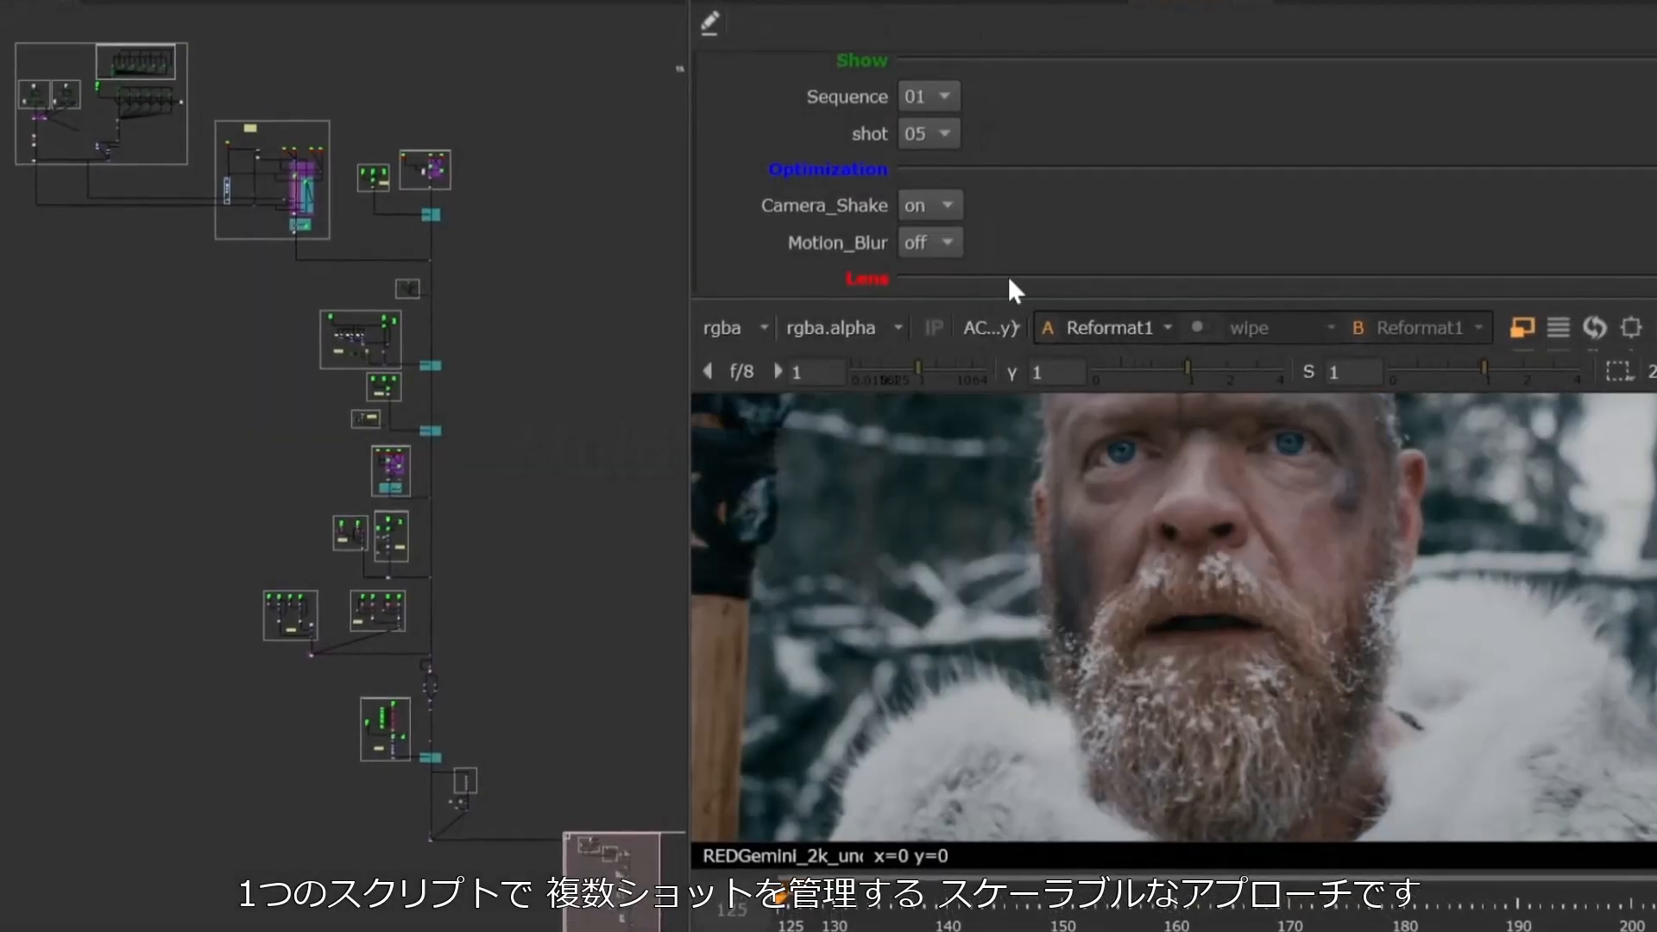
{"action": "left_click", "coordinate": [936, 134]}
{"action": "left_click", "coordinate": [956, 197]}
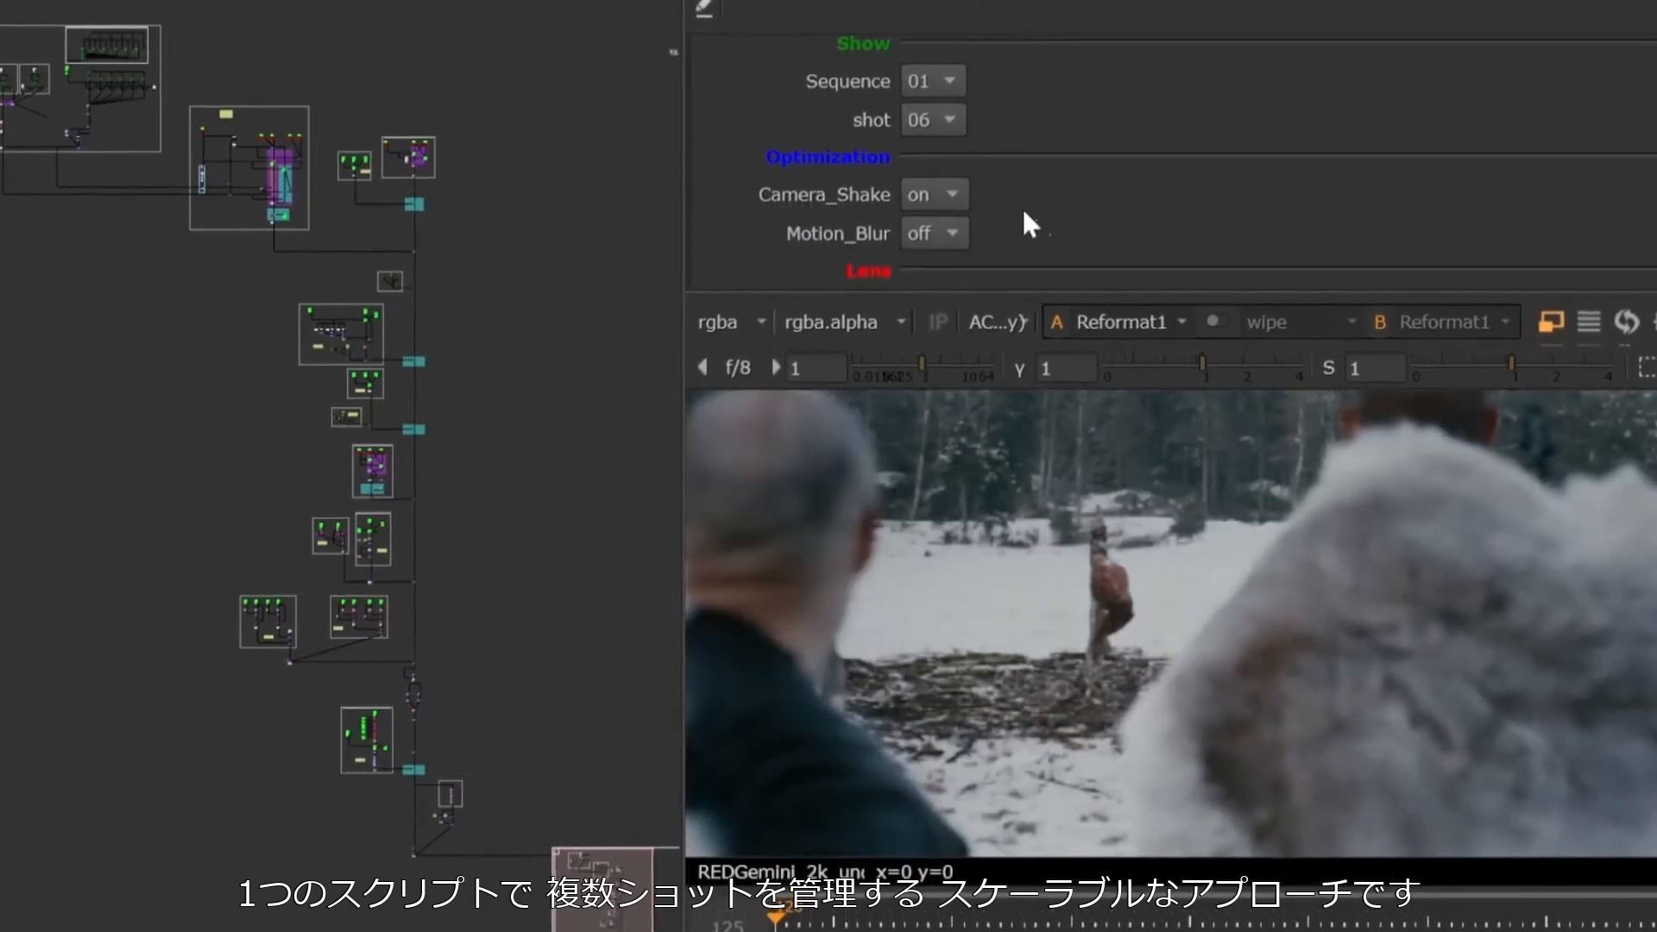
{"action": "left_click", "coordinate": [949, 121]}
{"action": "left_click", "coordinate": [964, 147]}
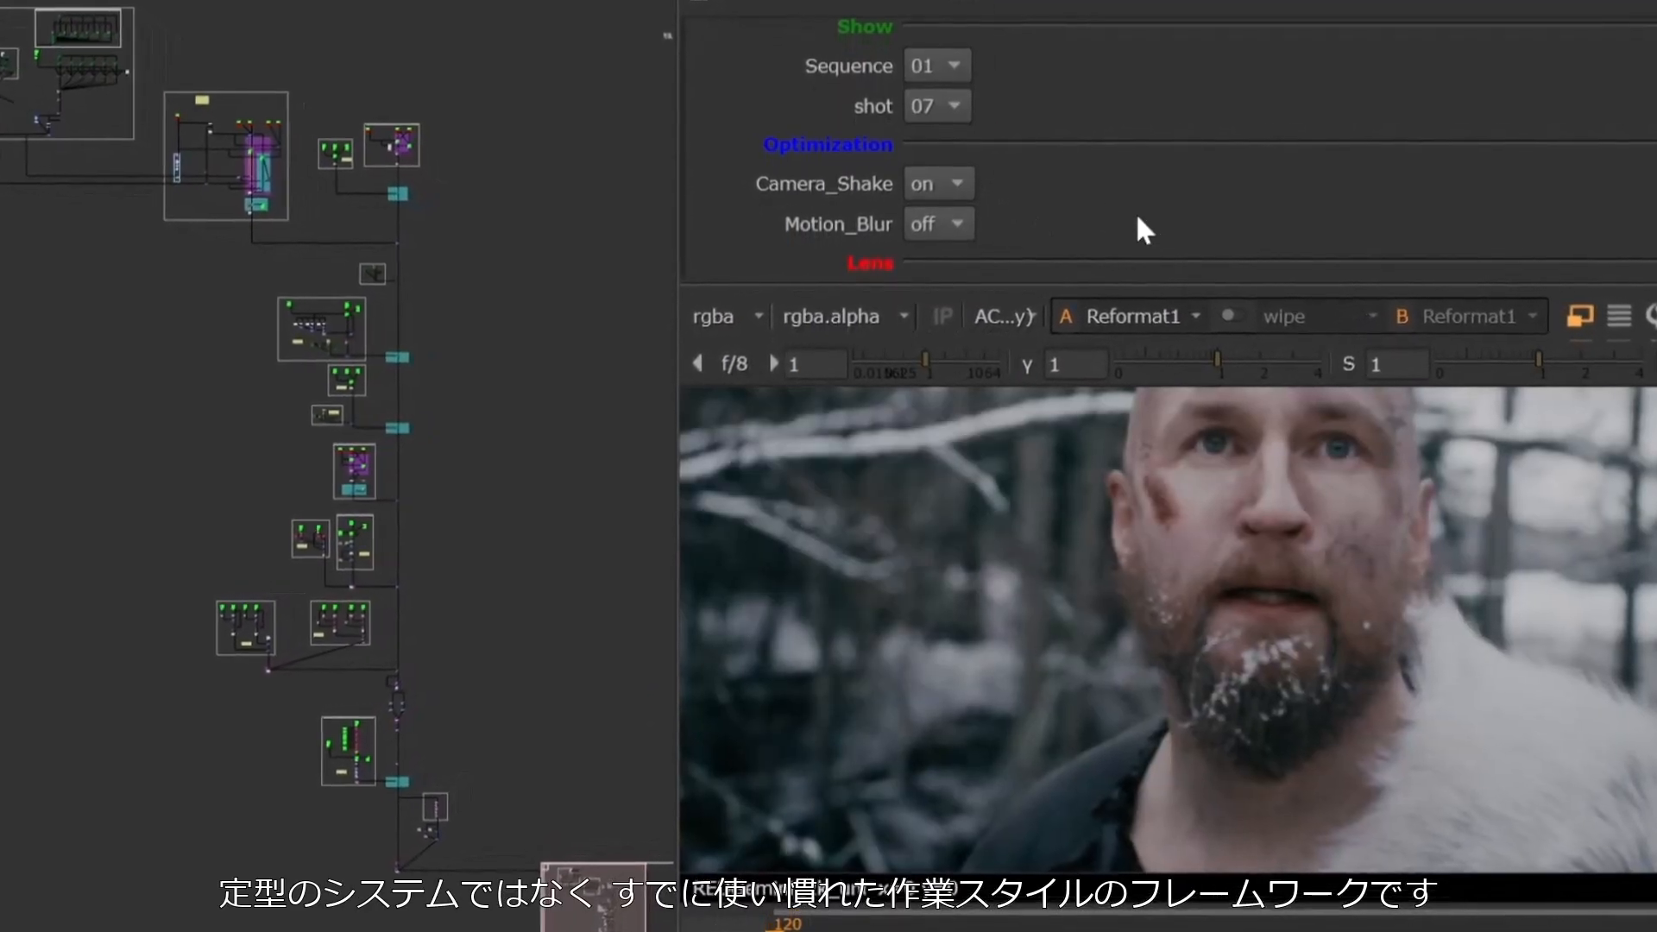
{"action": "left_click", "coordinate": [941, 110]}
{"action": "left_click", "coordinate": [958, 134]}
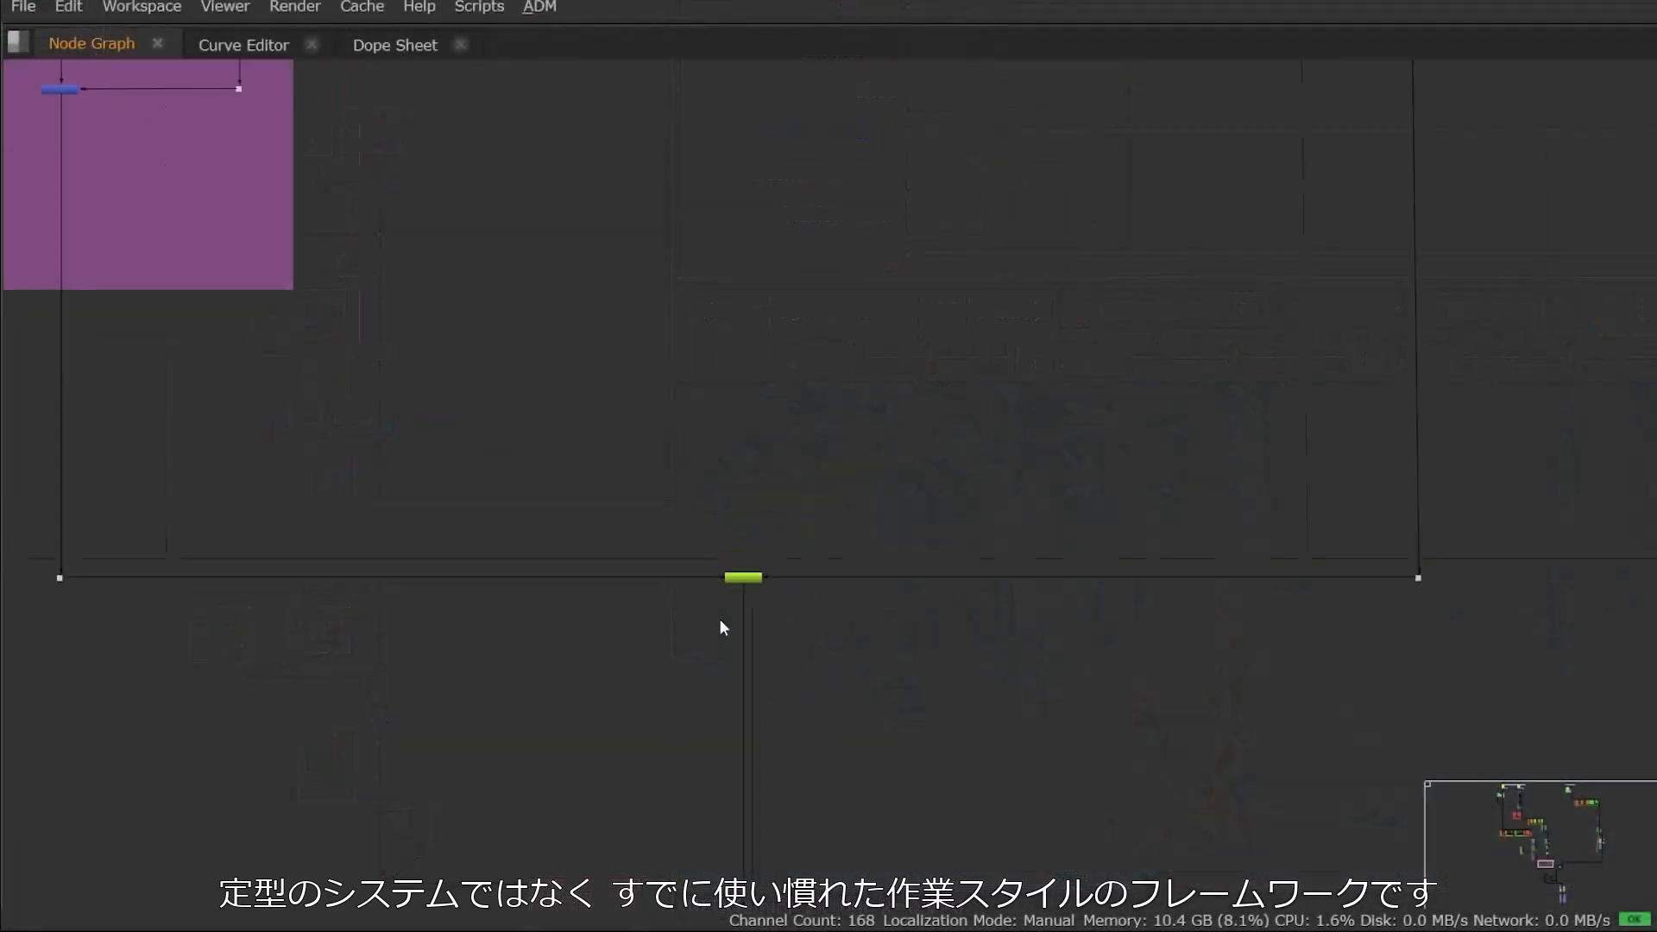
Look over the node tree feeding the VariableSwitch, and scrub the timeline of the helicopter comp.
{"action": "scroll", "coordinate": [720, 620], "scroll_direction": "down", "scroll_amount": 6}
{"action": "middle_click_drag", "start_coordinate": [491, 192], "coordinate": [800, 758]}
{"action": "middle_click_drag", "start_coordinate": [388, 125], "coordinate": [595, 429]}
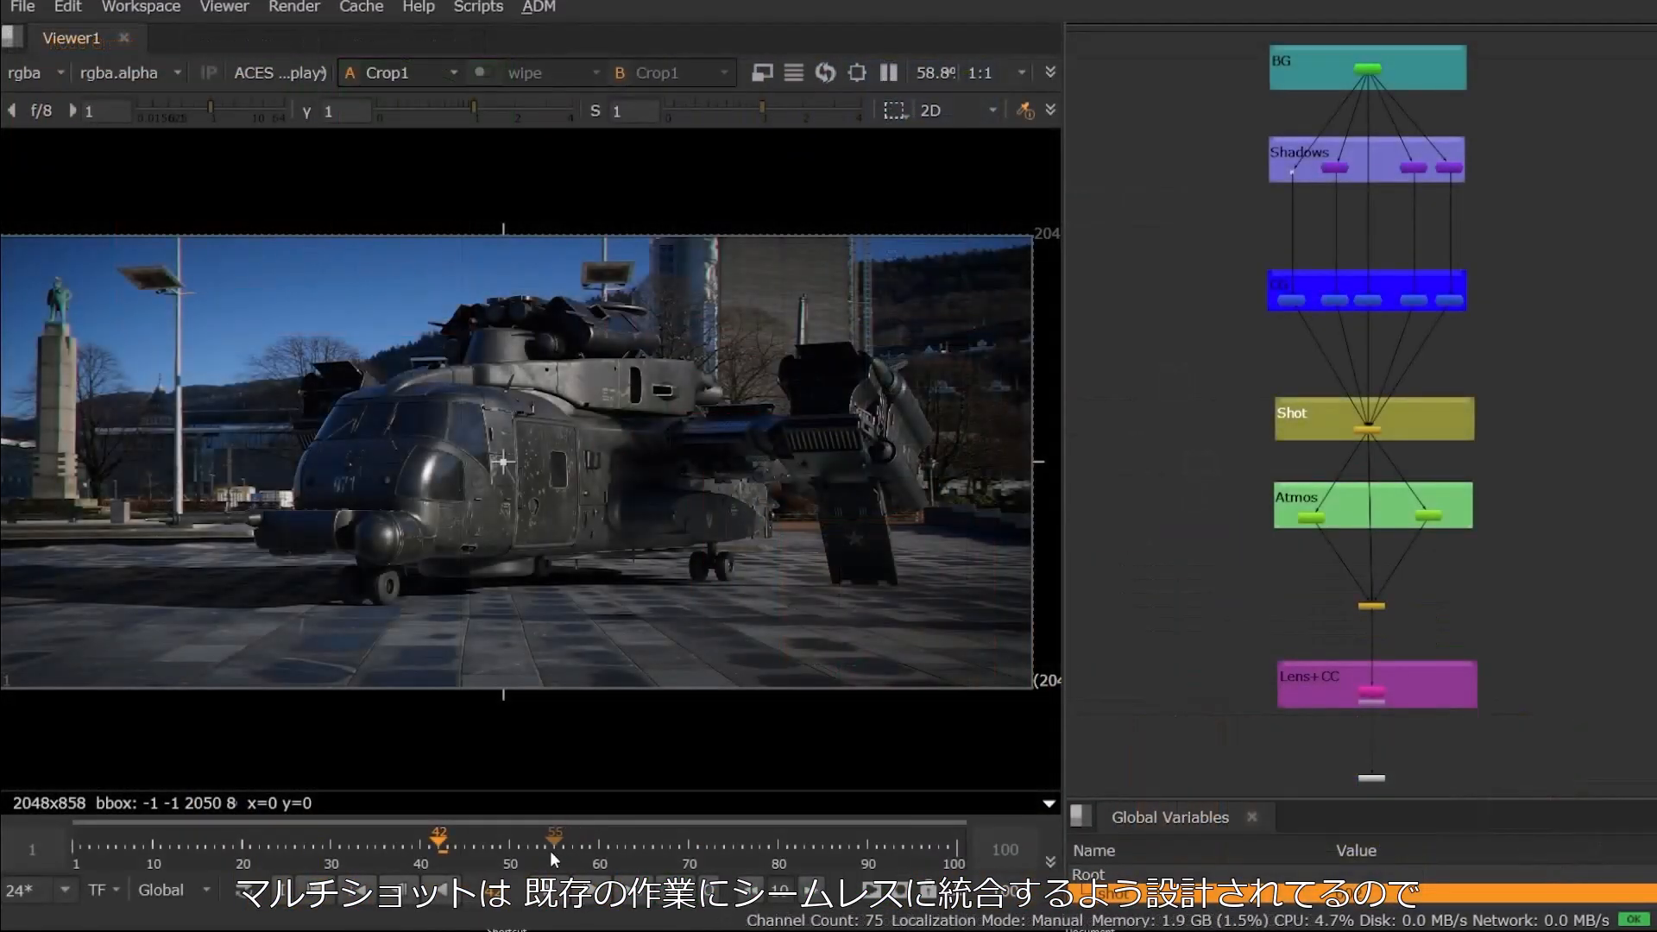
{"action": "left_click_drag", "start_coordinate": [128, 836], "coordinate": [284, 837]}
{"action": "left_click_drag", "start_coordinate": [285, 837], "coordinate": [359, 838]}
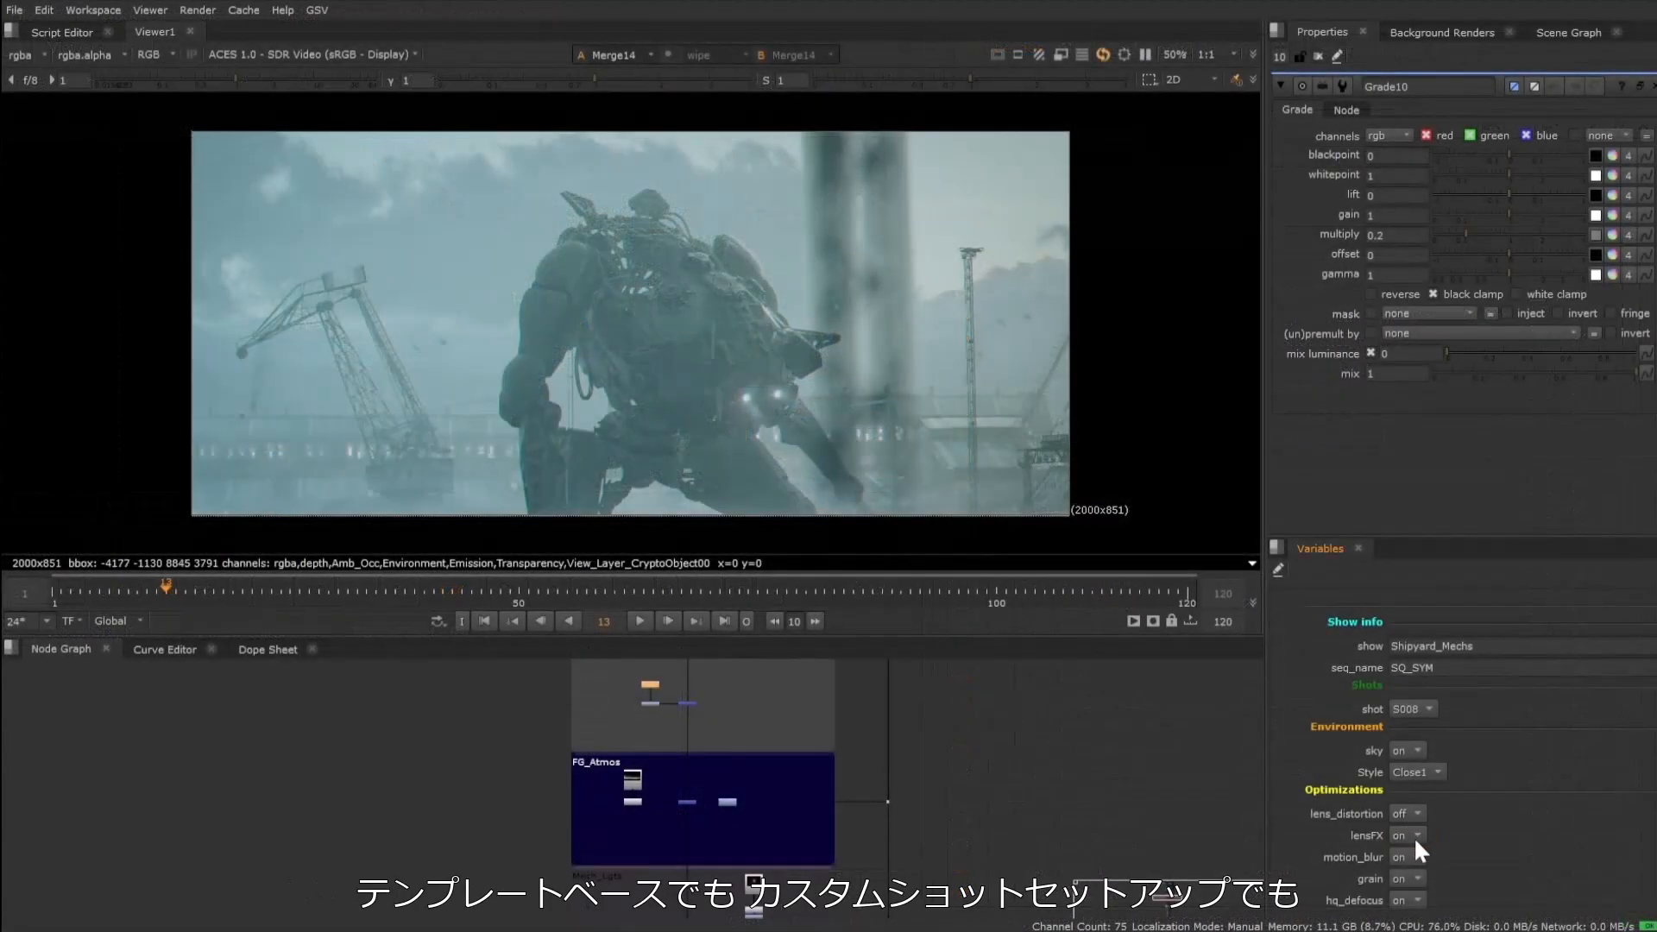
Turn the lensFX, motion_blur, grain and hq_defocus optimization variables off for shot S008.
{"action": "left_click", "coordinate": [1410, 830]}
{"action": "left_click", "coordinate": [1410, 832]}
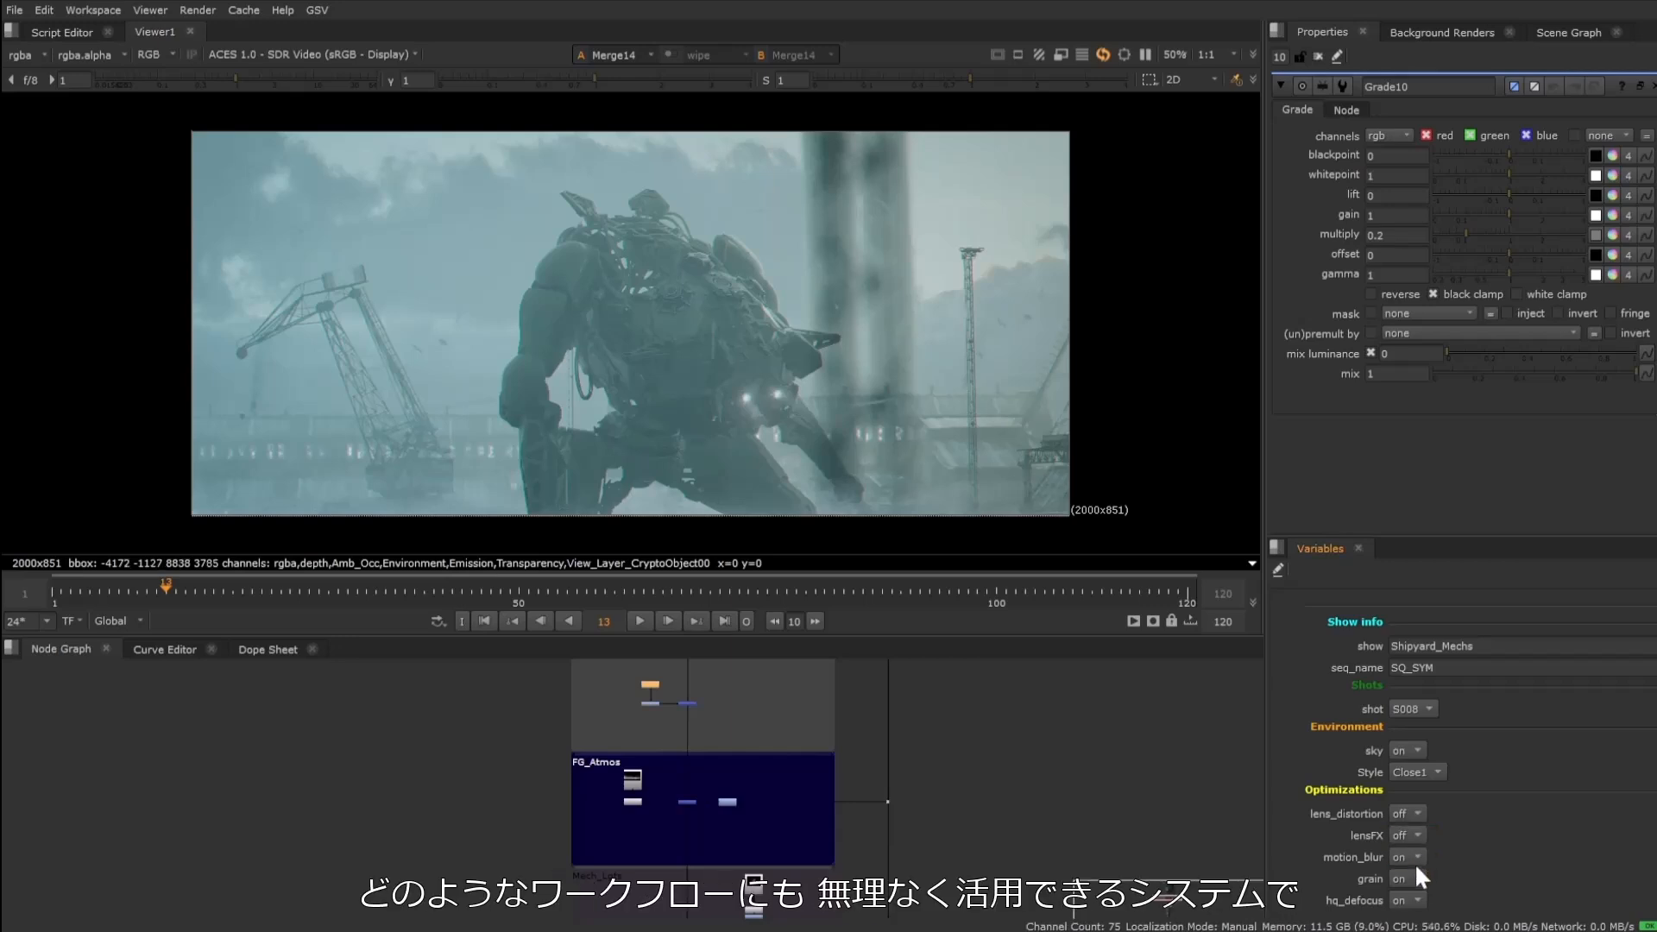
{"action": "left_click", "coordinate": [1413, 871]}
{"action": "left_click", "coordinate": [1414, 894]}
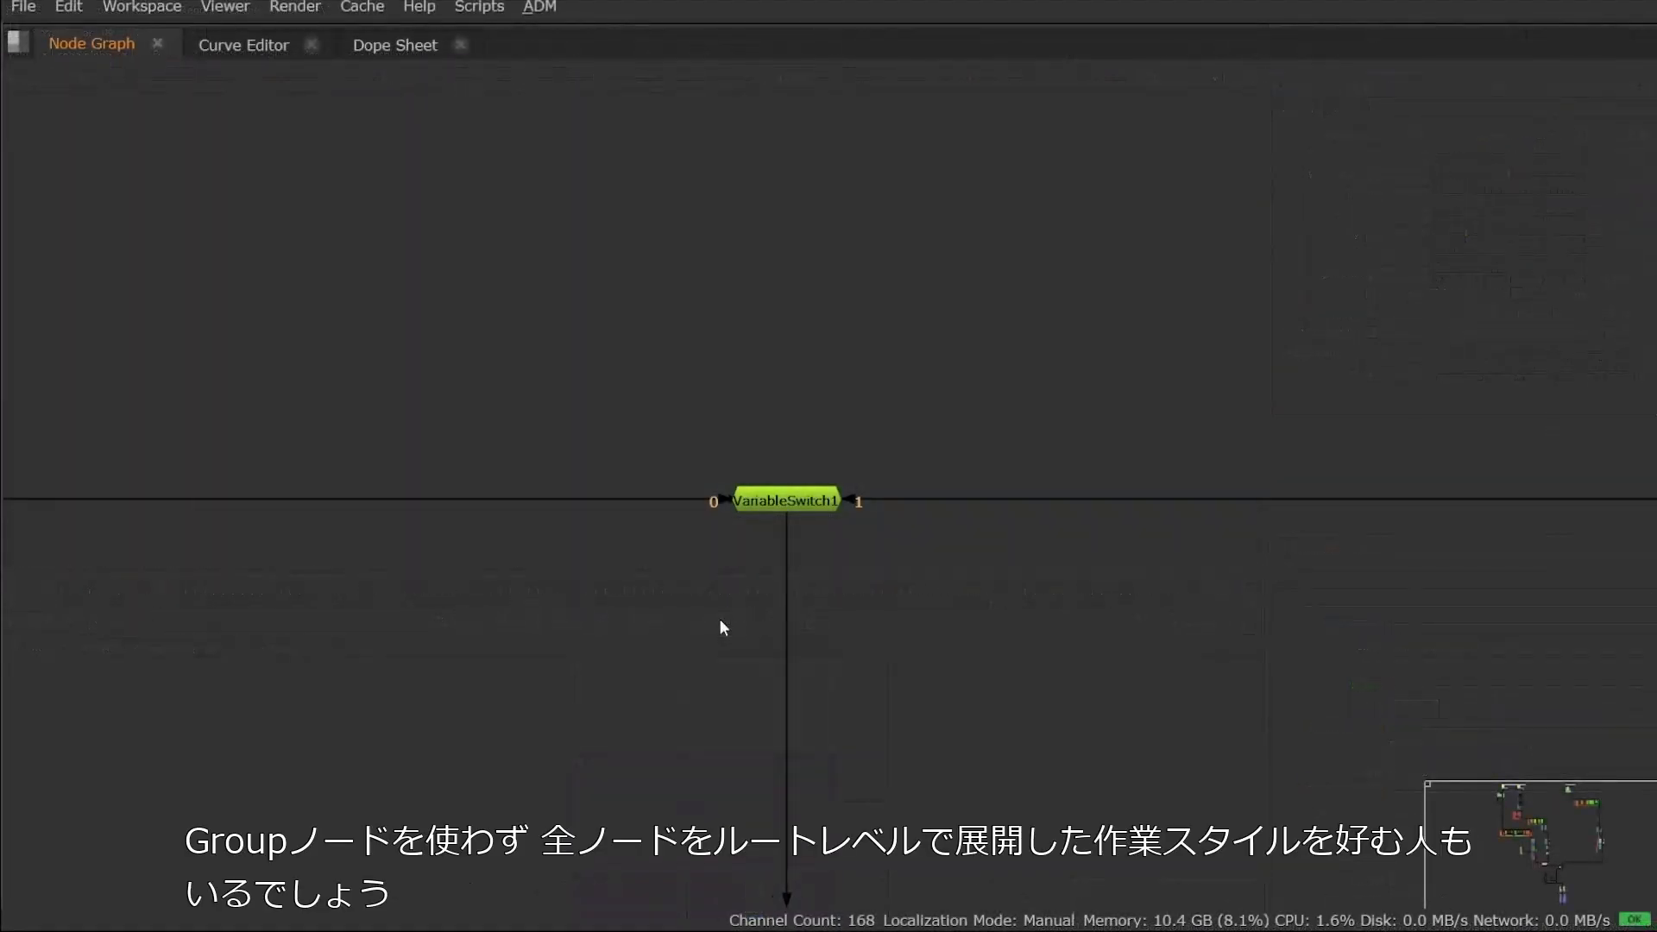
Examine the ungrouped root-level node tree above VariableSwitch1.
{"action": "scroll", "coordinate": [720, 619], "scroll_direction": "down", "scroll_amount": 5}
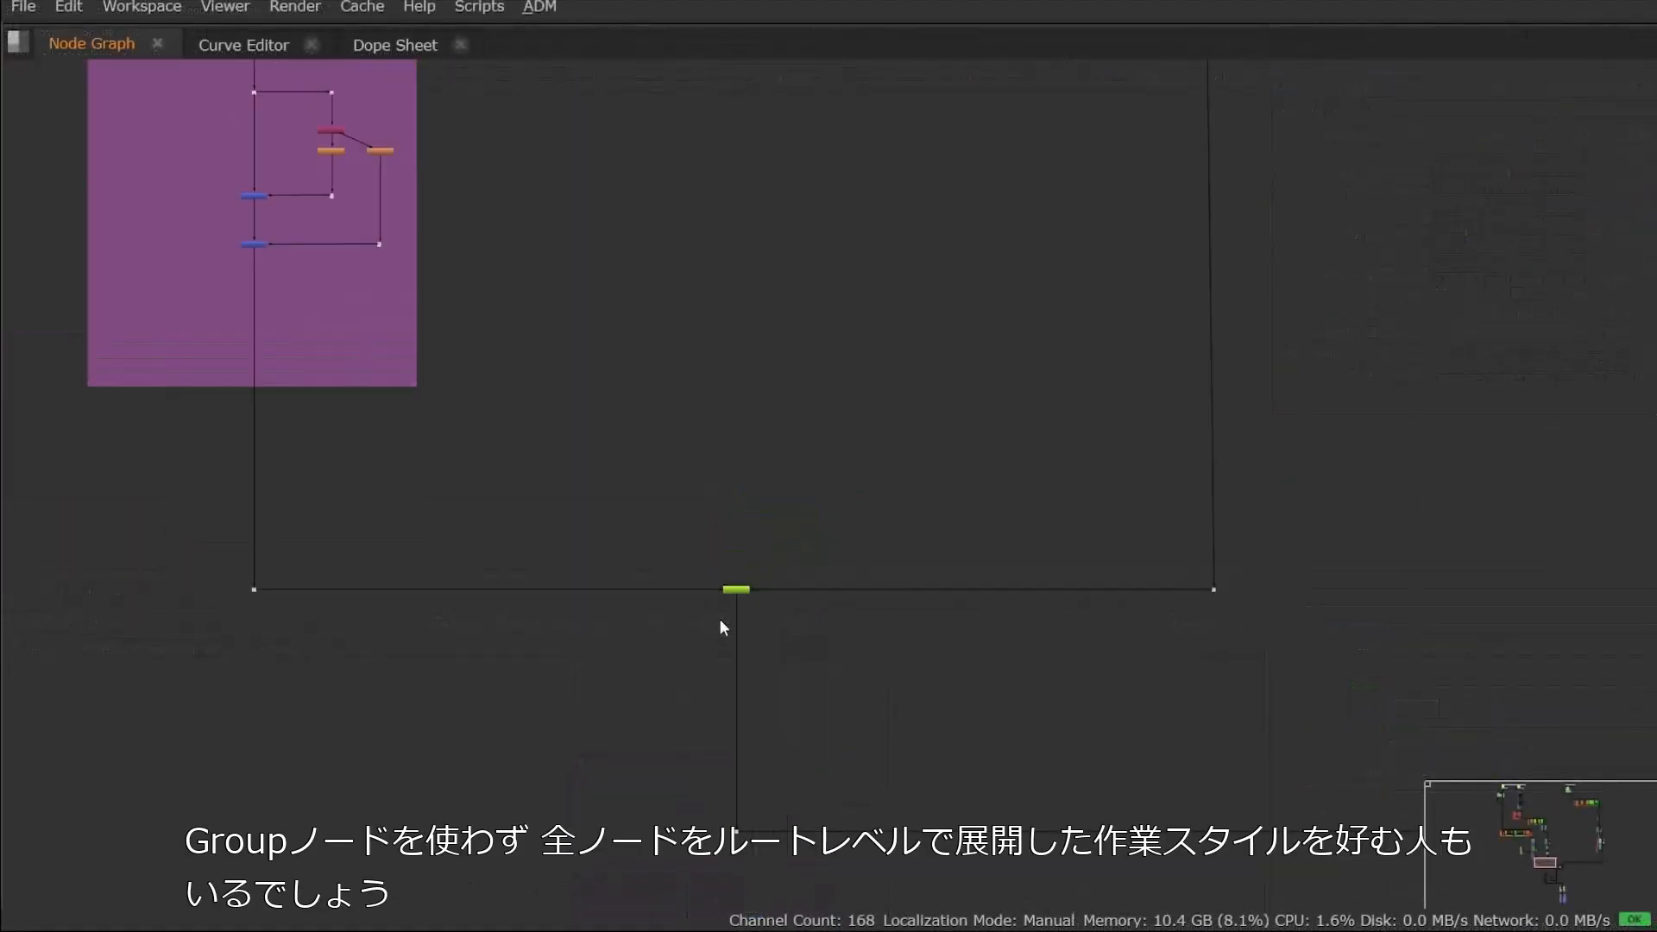
{"action": "scroll", "coordinate": [720, 619], "scroll_direction": "down", "scroll_amount": 5}
{"action": "middle_click_drag", "start_coordinate": [488, 190], "coordinate": [861, 816]}
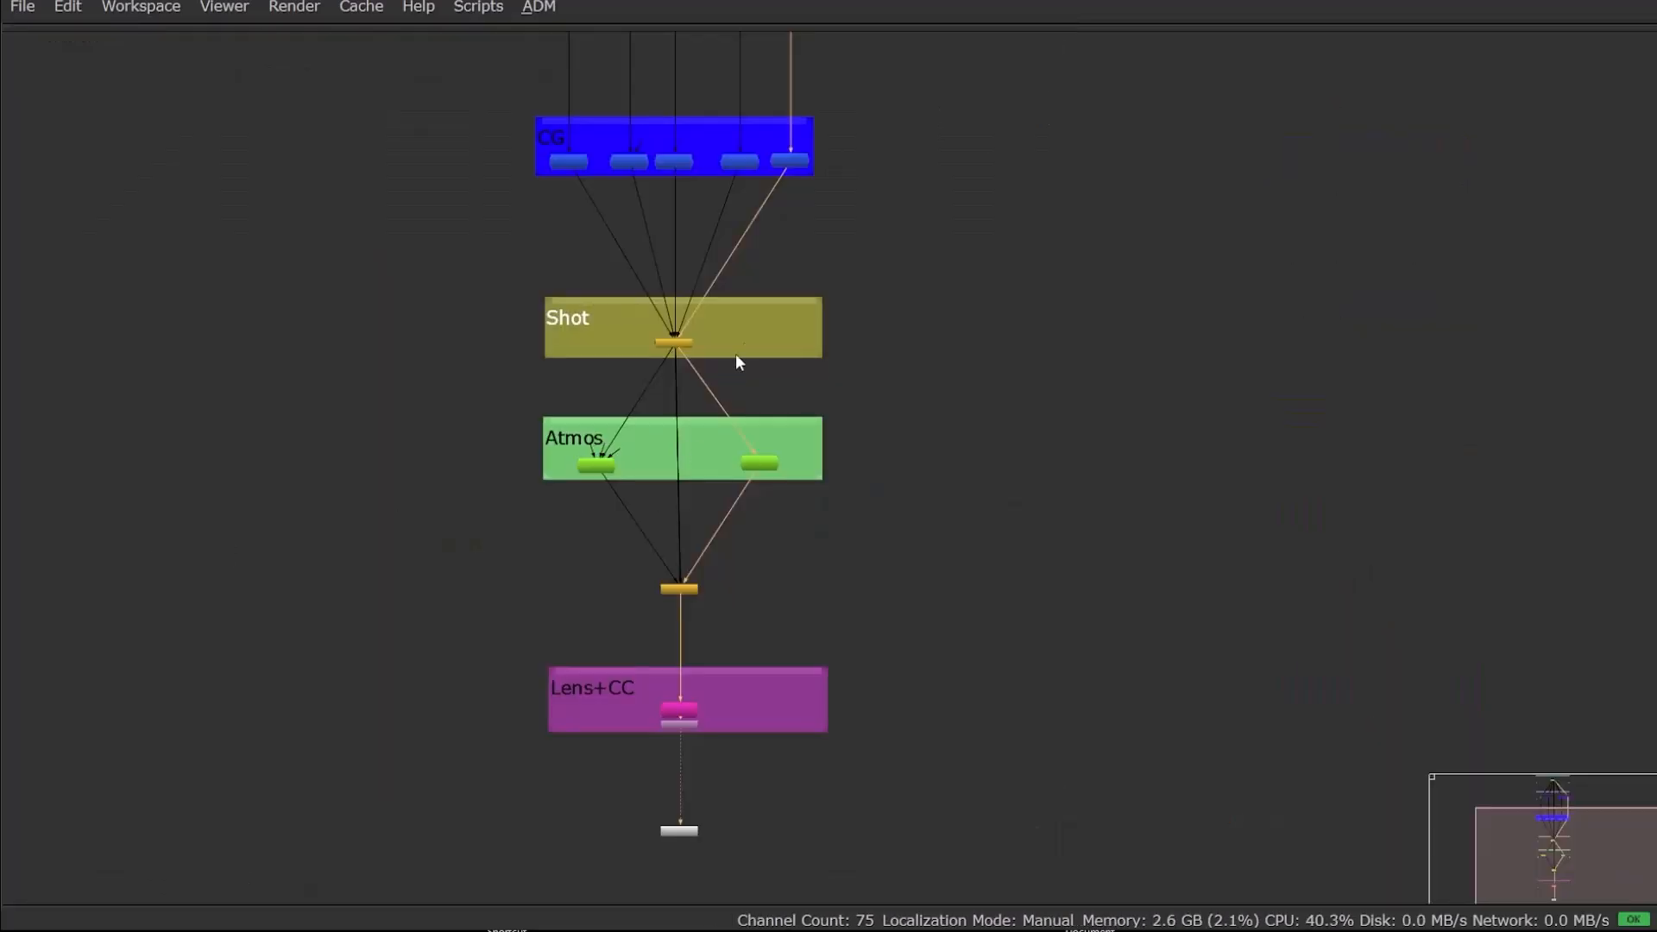
Expand the group views of Shot_05_CG and Shot_01_CG at root level in the CG backdrop.
{"action": "scroll", "coordinate": [754, 327], "scroll_direction": "up", "scroll_amount": 3}
{"action": "middle_click_drag", "start_coordinate": [797, 218], "coordinate": [790, 558]}
{"action": "scroll", "coordinate": [825, 395], "scroll_direction": "up", "scroll_amount": 1}
{"action": "left_click", "coordinate": [828, 395]}
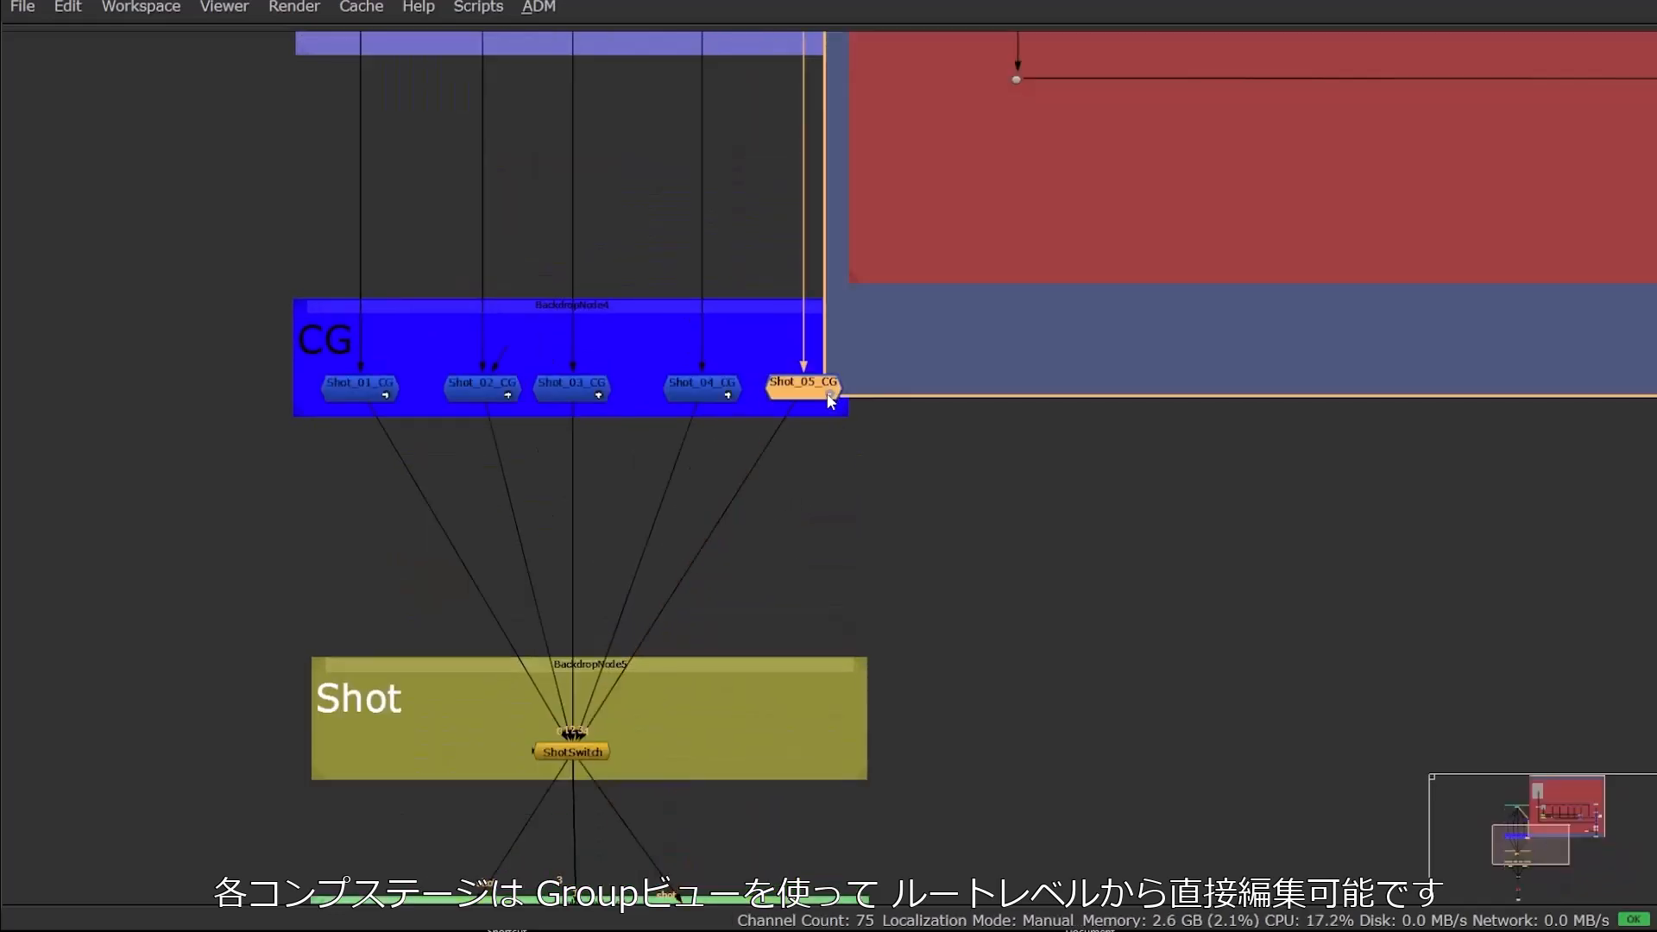
{"action": "scroll", "coordinate": [887, 485], "scroll_direction": "down", "scroll_amount": 4}
{"action": "middle_click_drag", "start_coordinate": [887, 484], "coordinate": [891, 544]}
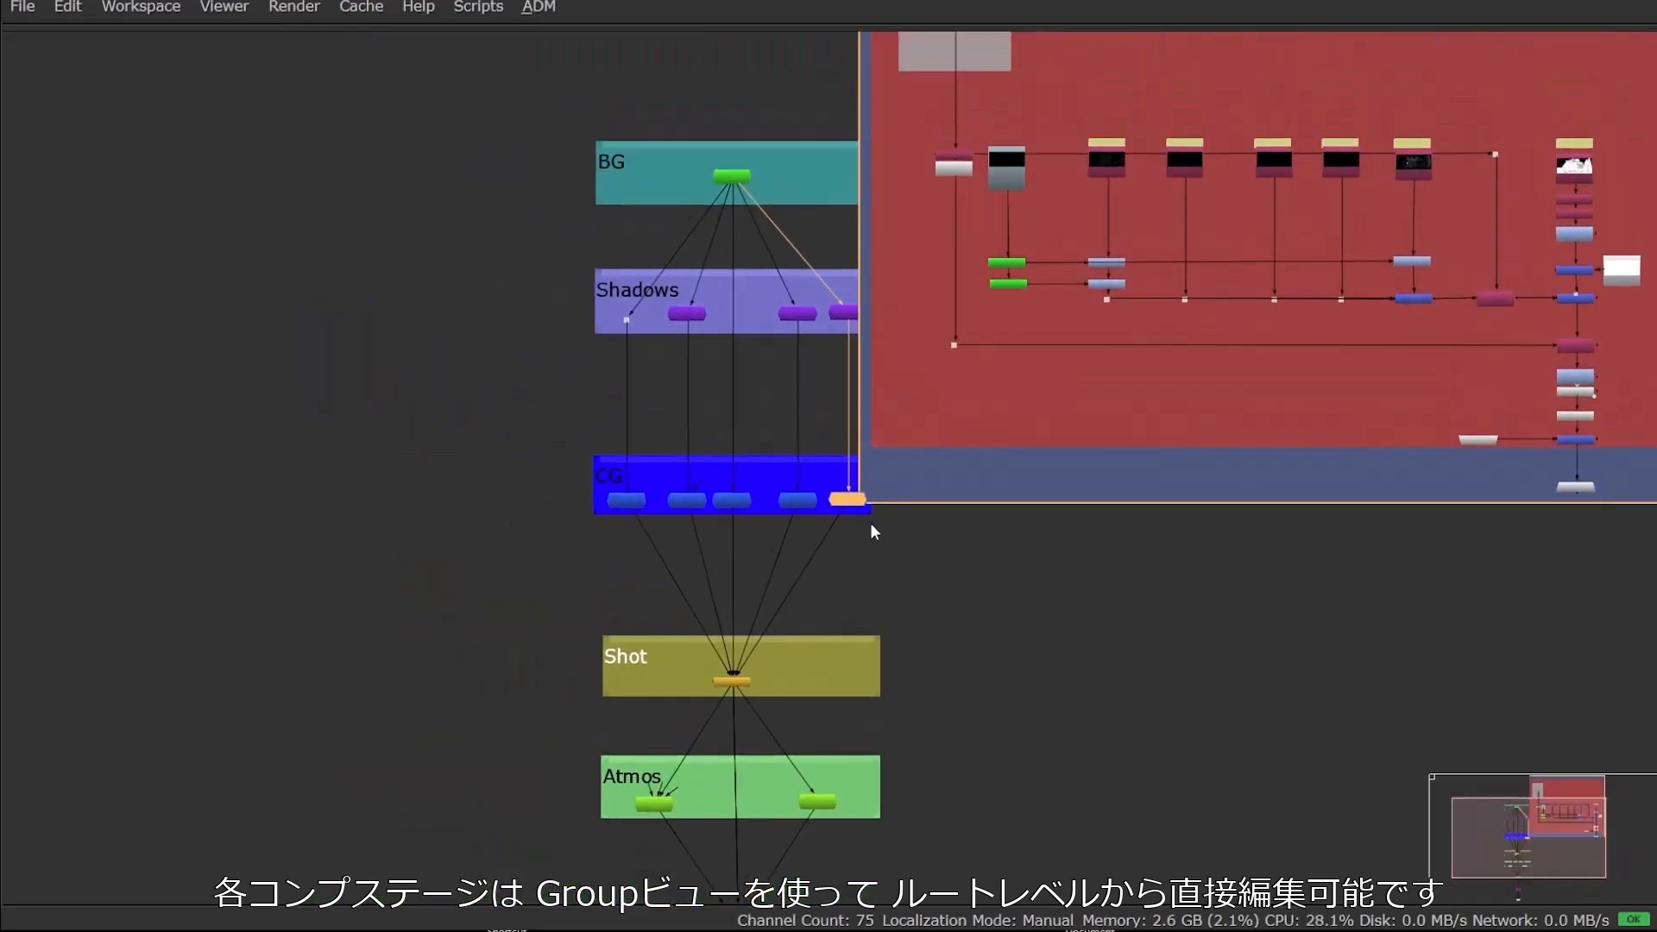
{"action": "scroll", "coordinate": [643, 509], "scroll_direction": "up", "scroll_amount": 4}
{"action": "left_click", "coordinate": [640, 506]}
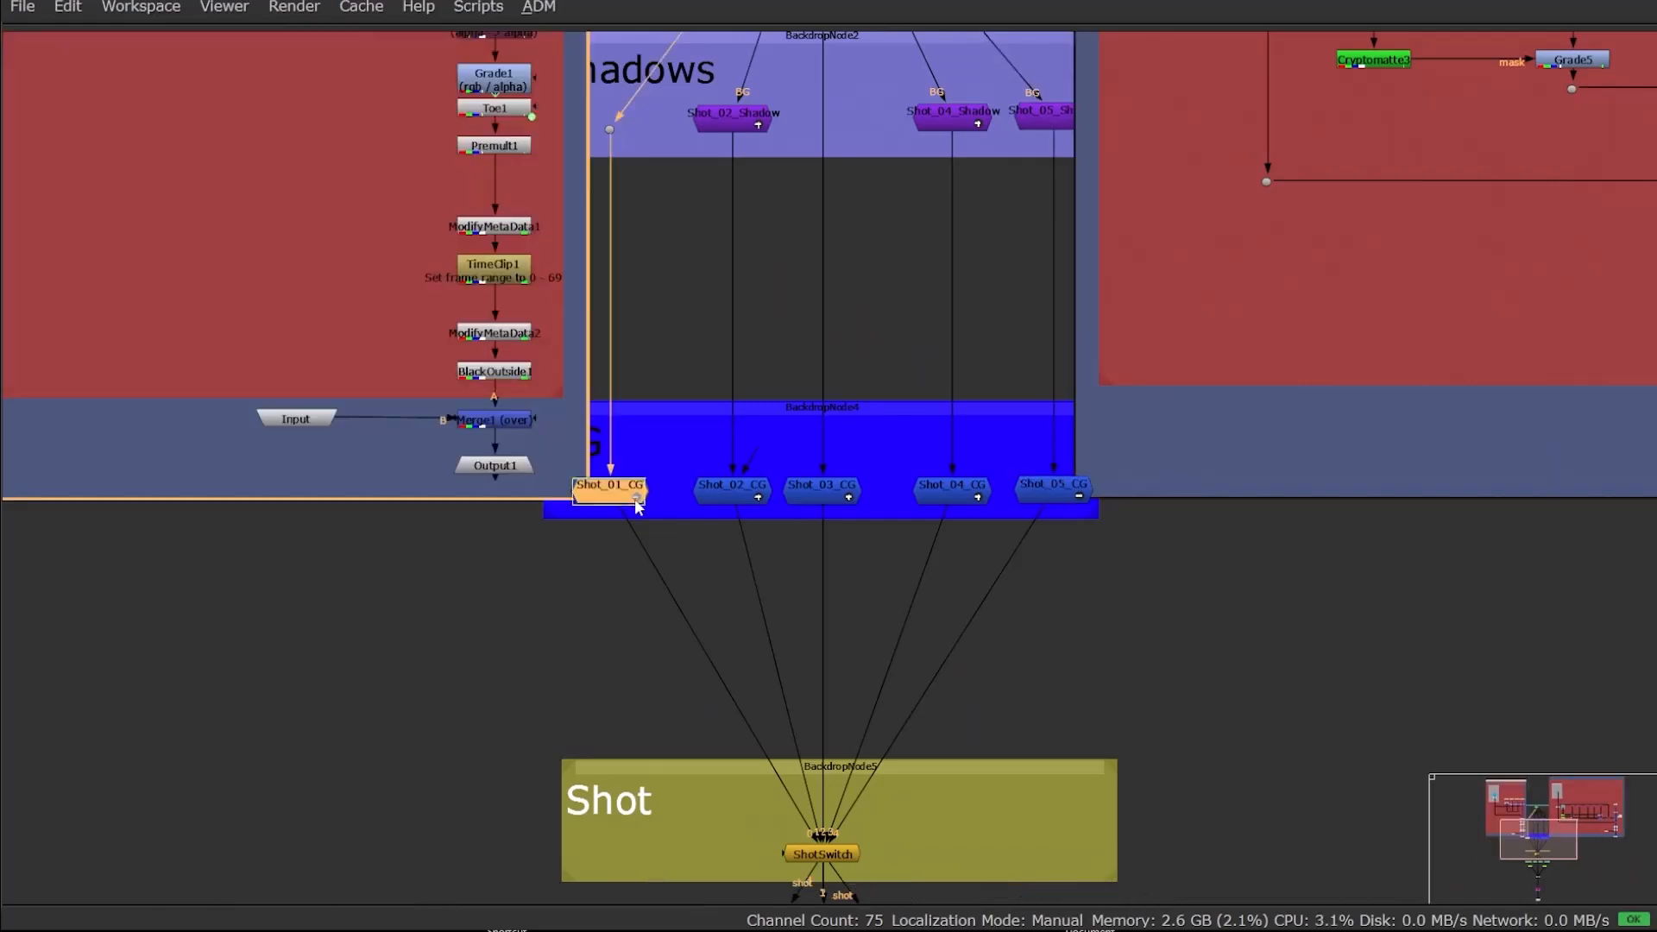
{"action": "scroll", "coordinate": [635, 500], "scroll_direction": "down", "scroll_amount": 3}
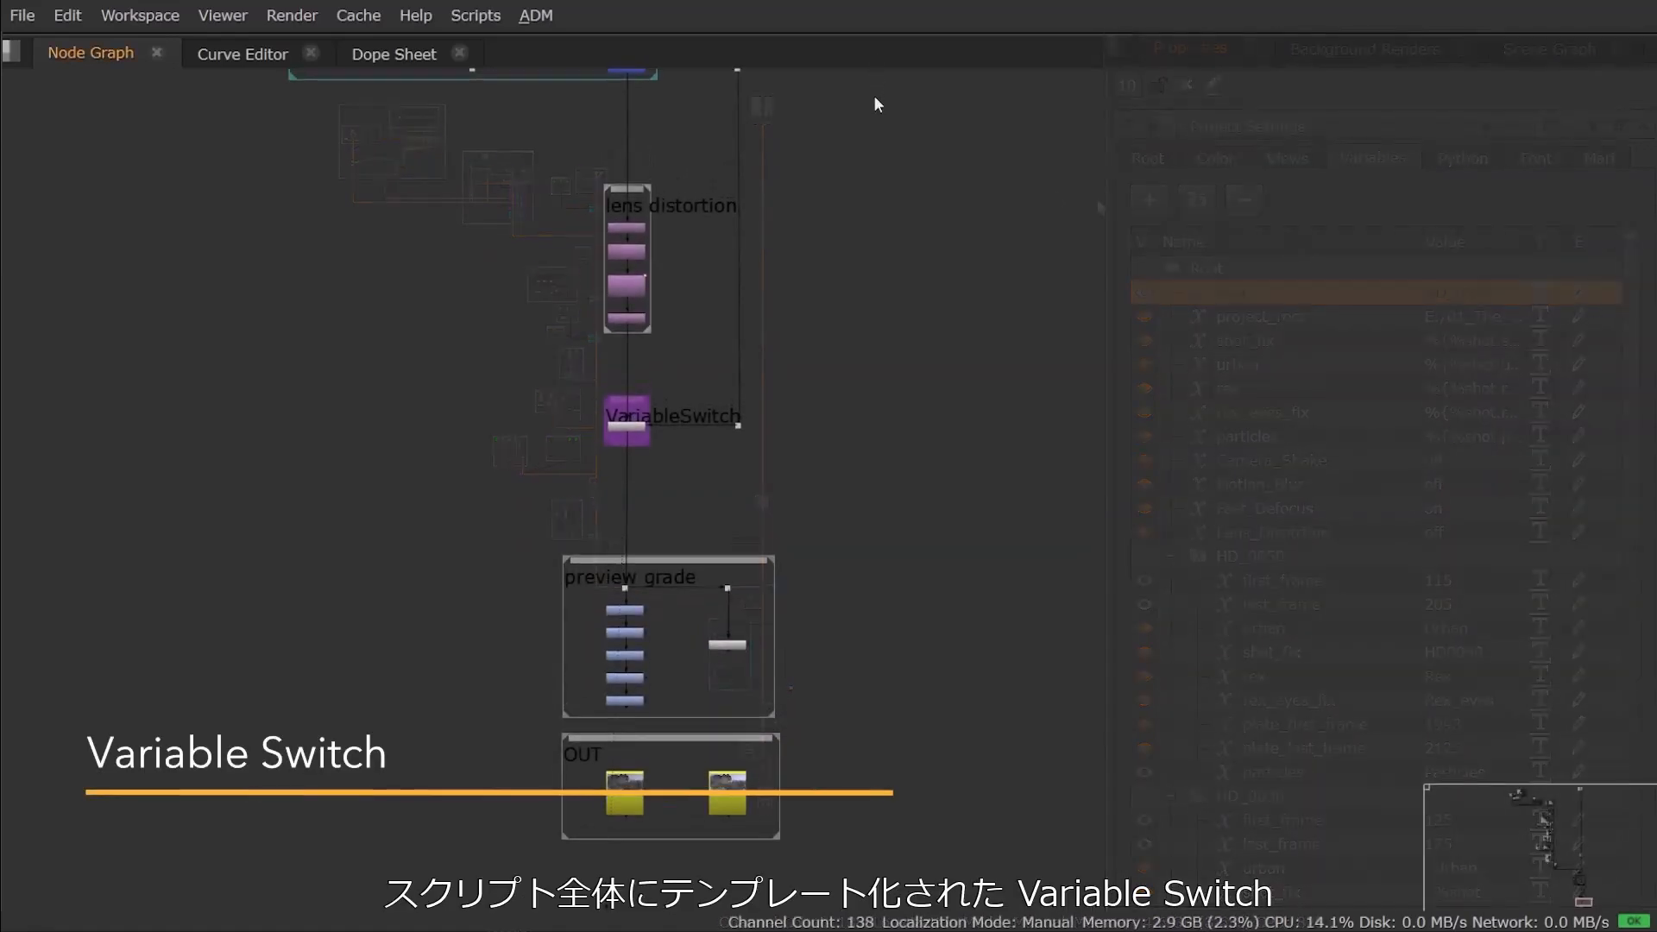
Review the VariableSwitch and Variable Expression backdrops, and expand the HD50_PLATE_COMP group feeding Plate_Switch to examine its nodes.
{"action": "middle_click_drag", "start_coordinate": [877, 103], "coordinate": [871, 388]}
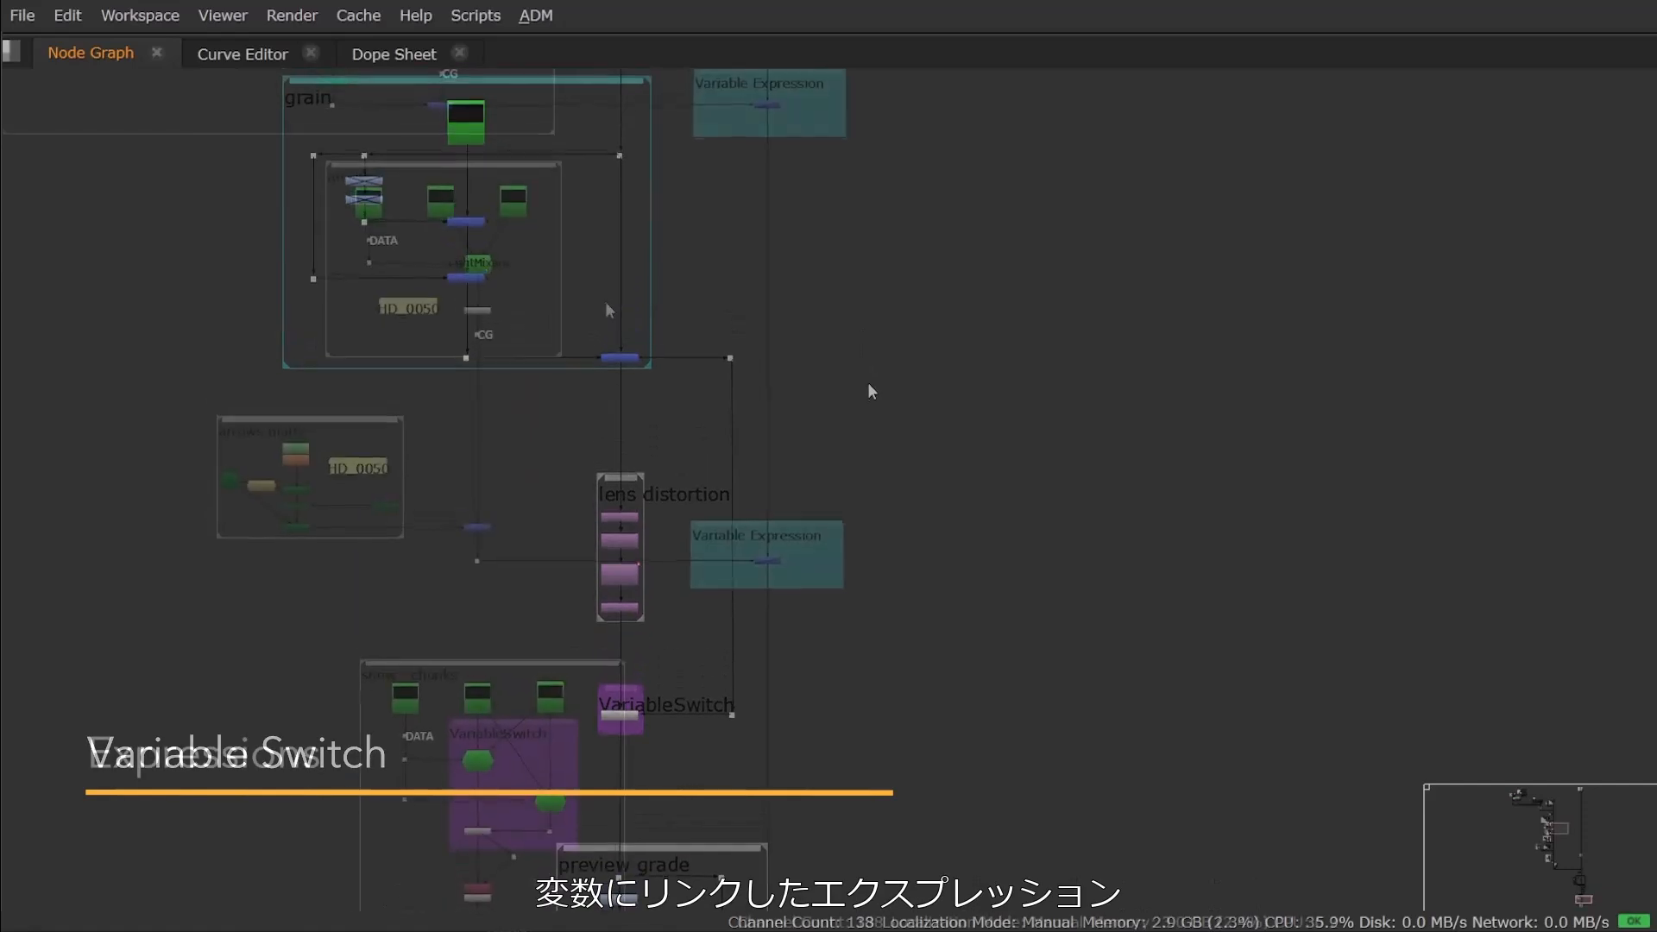
{"action": "middle_click_drag", "start_coordinate": [625, 331], "coordinate": [659, 401]}
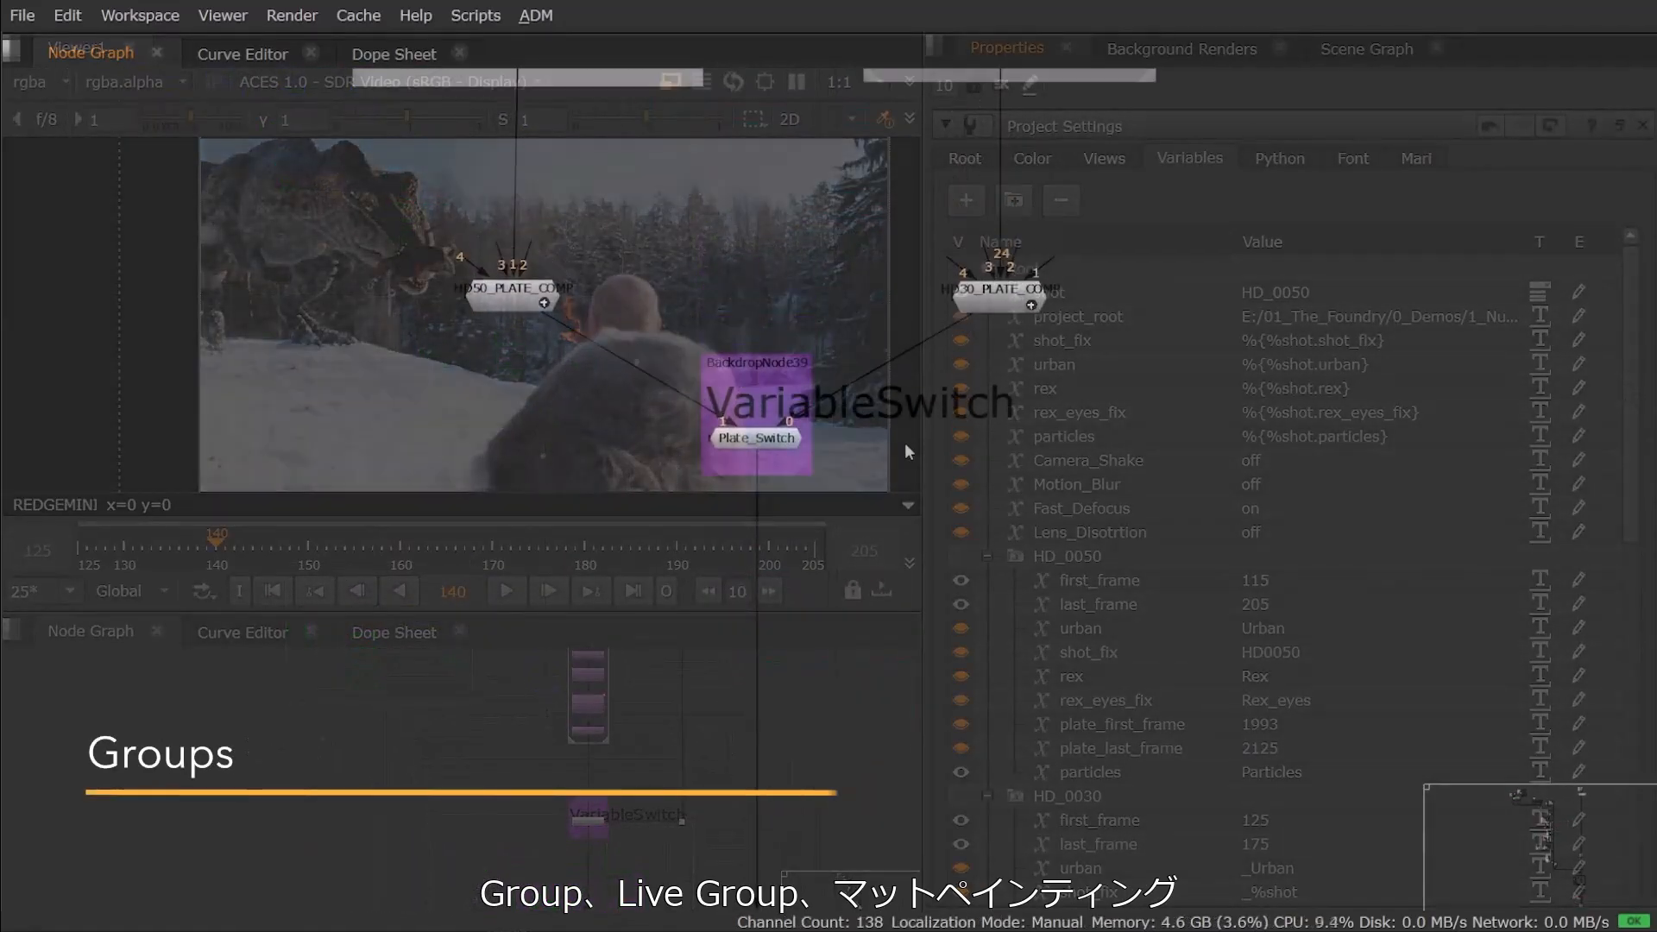
{"action": "middle_click_drag", "start_coordinate": [905, 442], "coordinate": [906, 737]}
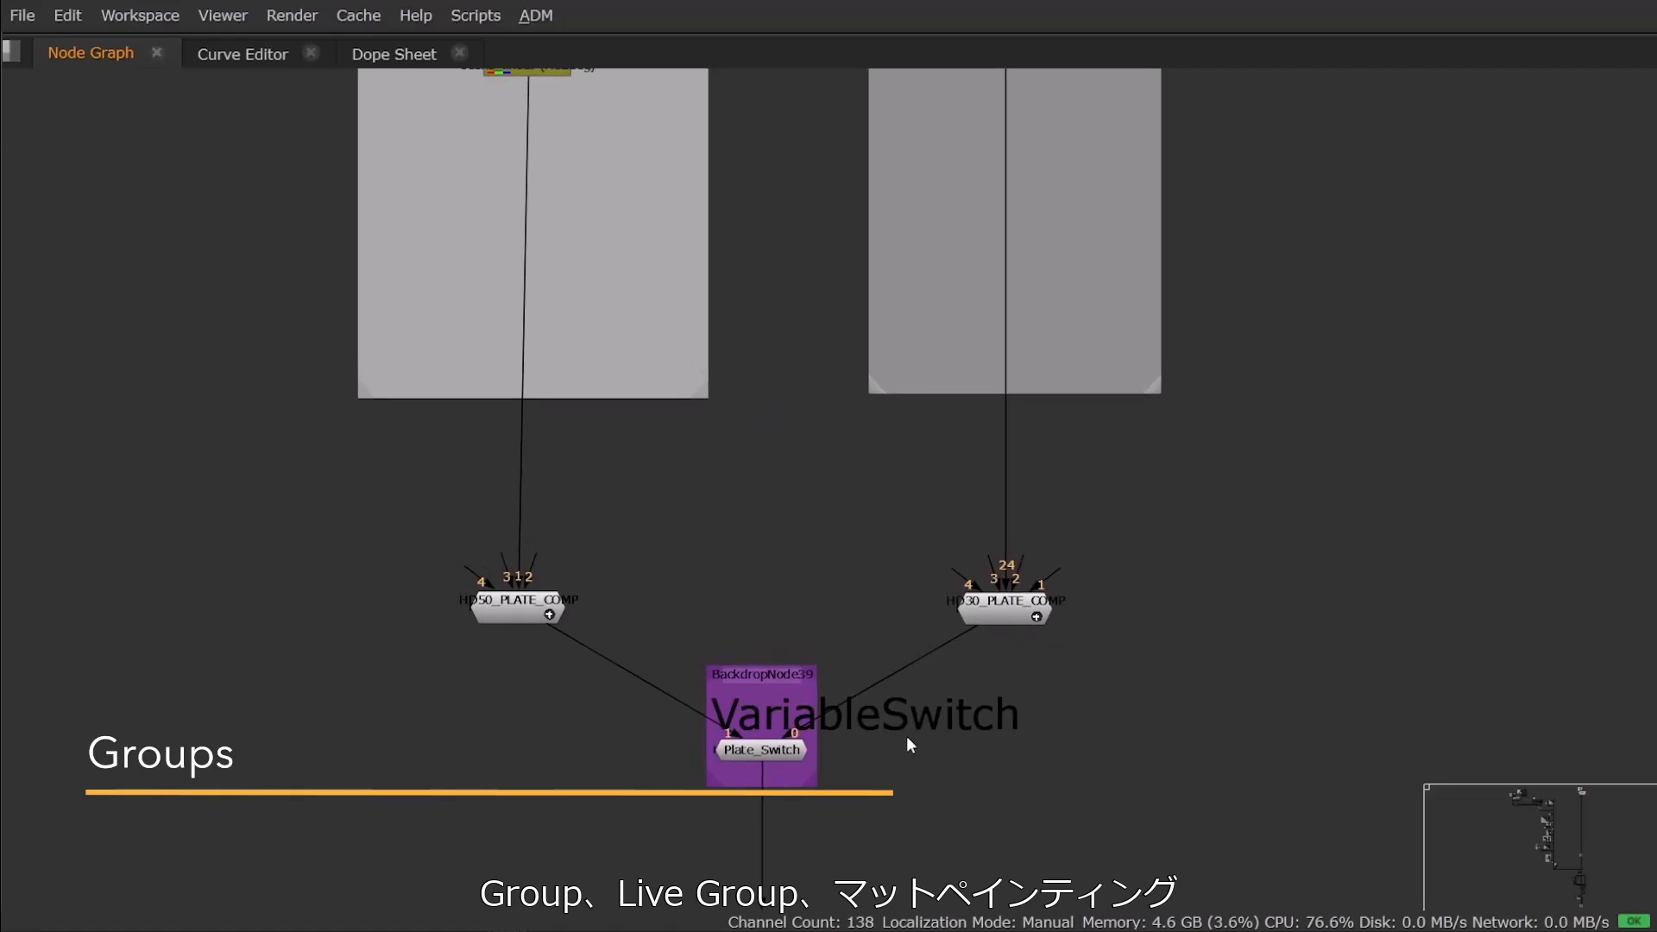
{"action": "left_click", "coordinate": [550, 615]}
{"action": "middle_click_drag", "start_coordinate": [222, 200], "coordinate": [1160, 870]}
{"action": "scroll", "coordinate": [547, 498], "scroll_direction": "down", "scroll_amount": 5}
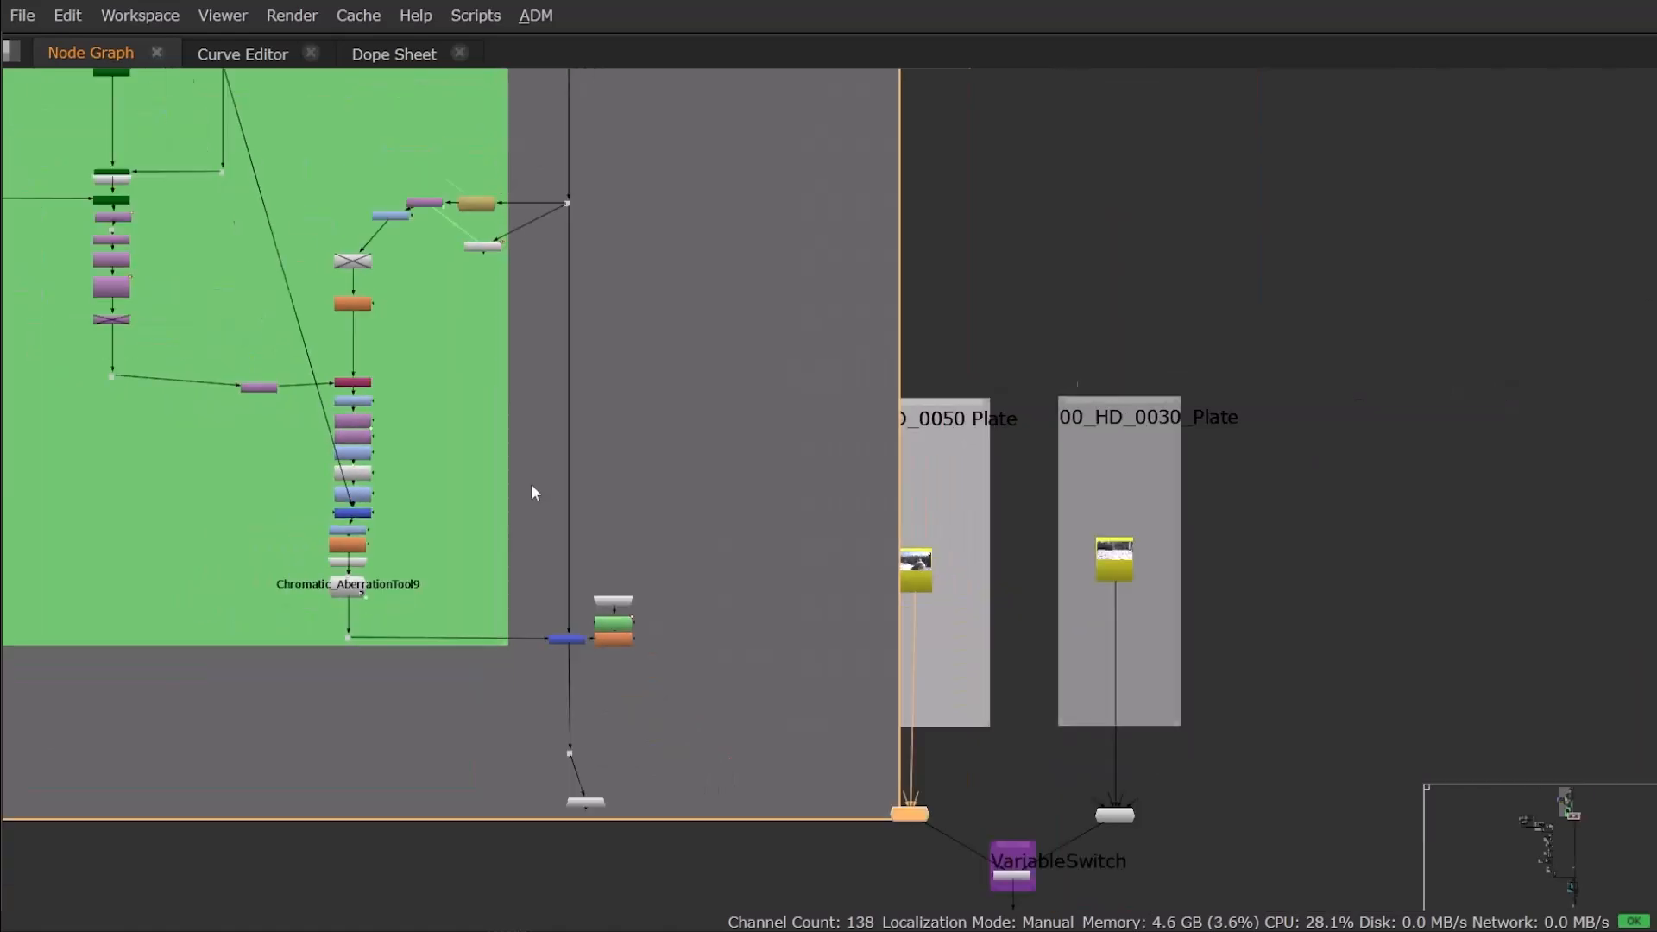
{"action": "middle_click_drag", "start_coordinate": [454, 399], "coordinate": [772, 705]}
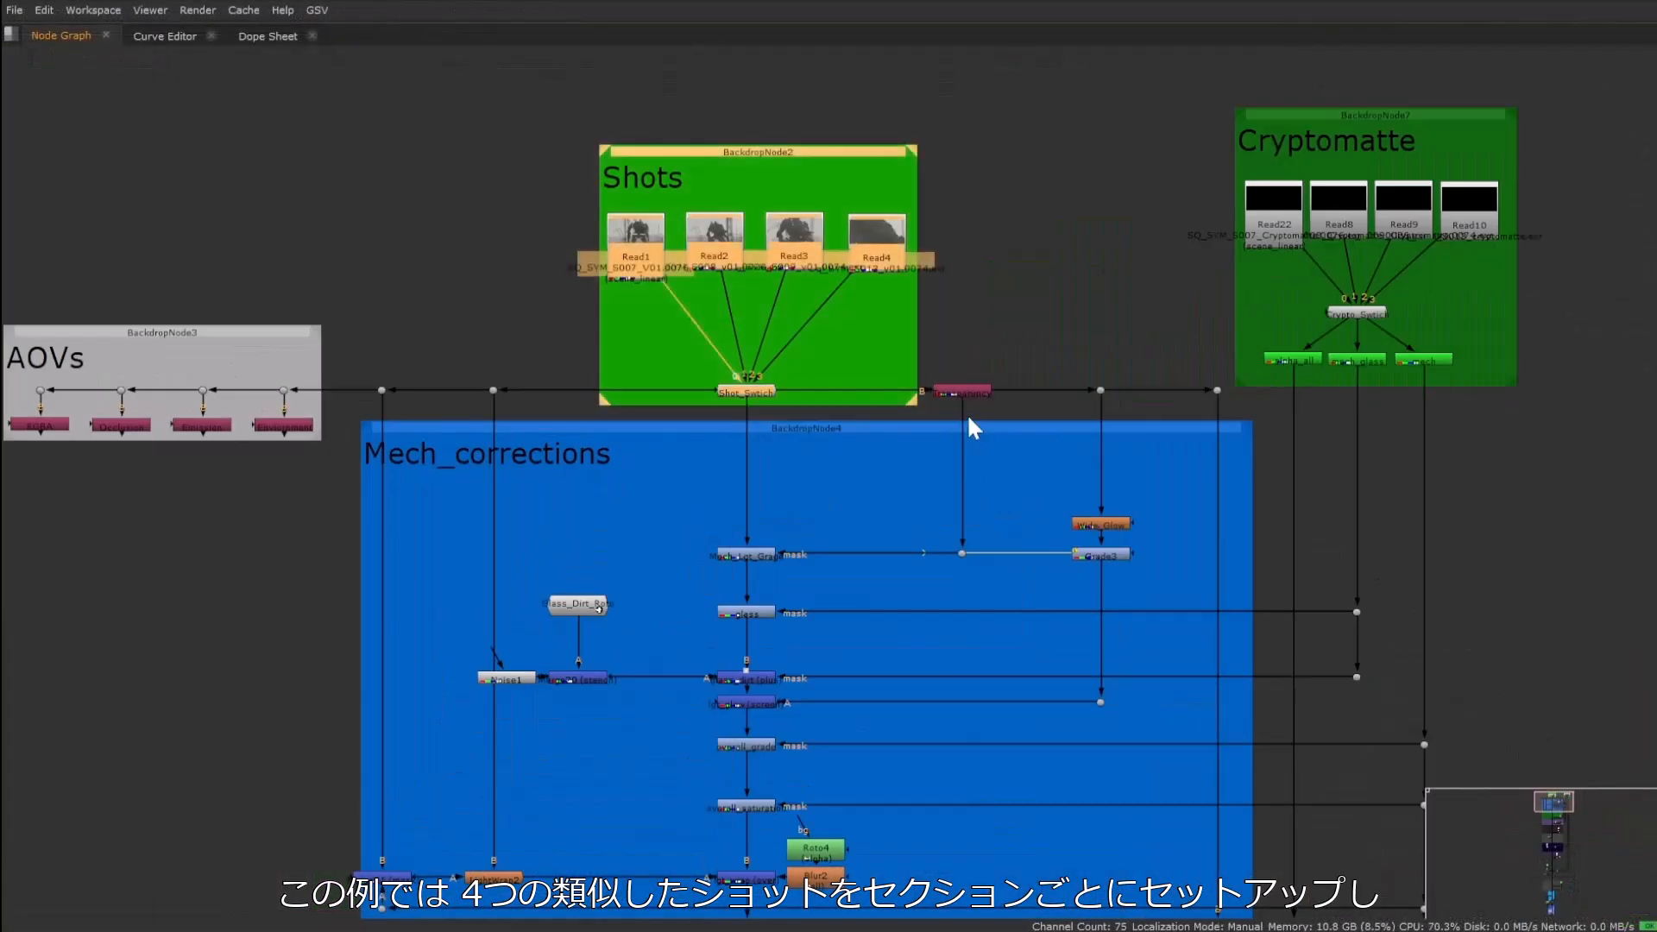
Survey the Shipyard_Mechs node graph from Mech_corrections down through Env_corecctions, and open the Style variable's options.
{"action": "middle_click_drag", "start_coordinate": [996, 848], "coordinate": [998, 653]}
{"action": "left_click", "coordinate": [1105, 354]}
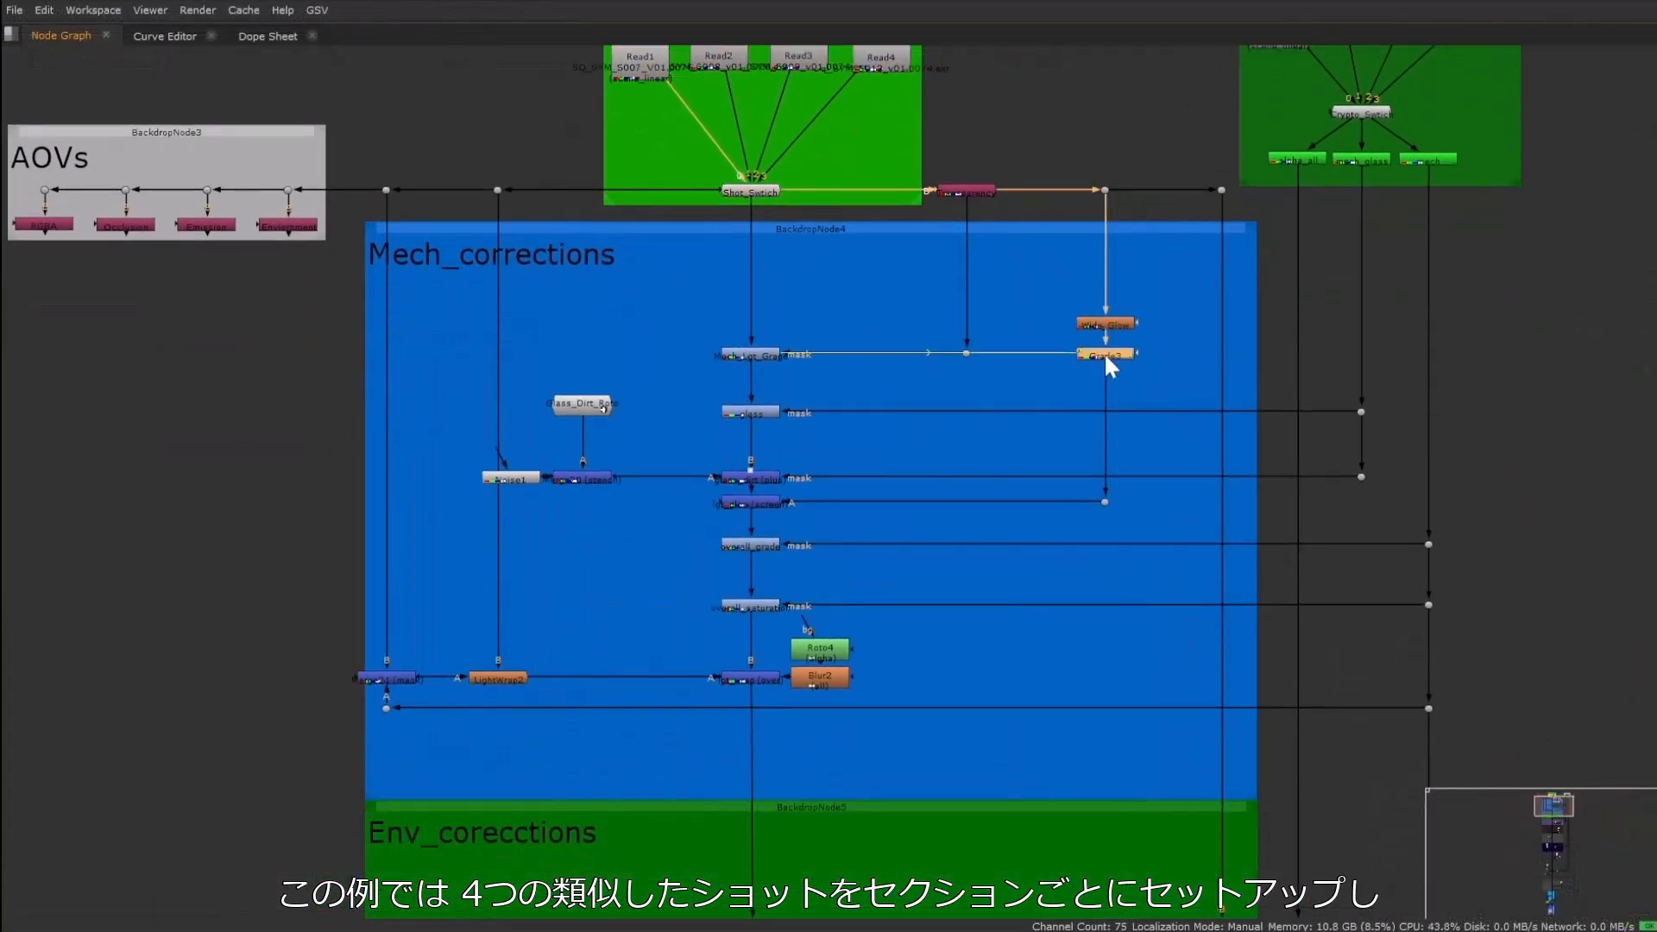
{"action": "scroll", "coordinate": [1039, 836], "scroll_direction": "down", "scroll_amount": 2}
{"action": "middle_click_drag", "start_coordinate": [984, 872], "coordinate": [945, 457]}
{"action": "middle_click_drag", "start_coordinate": [913, 891], "coordinate": [908, 511]}
{"action": "middle_click_drag", "start_coordinate": [884, 680], "coordinate": [883, 491]}
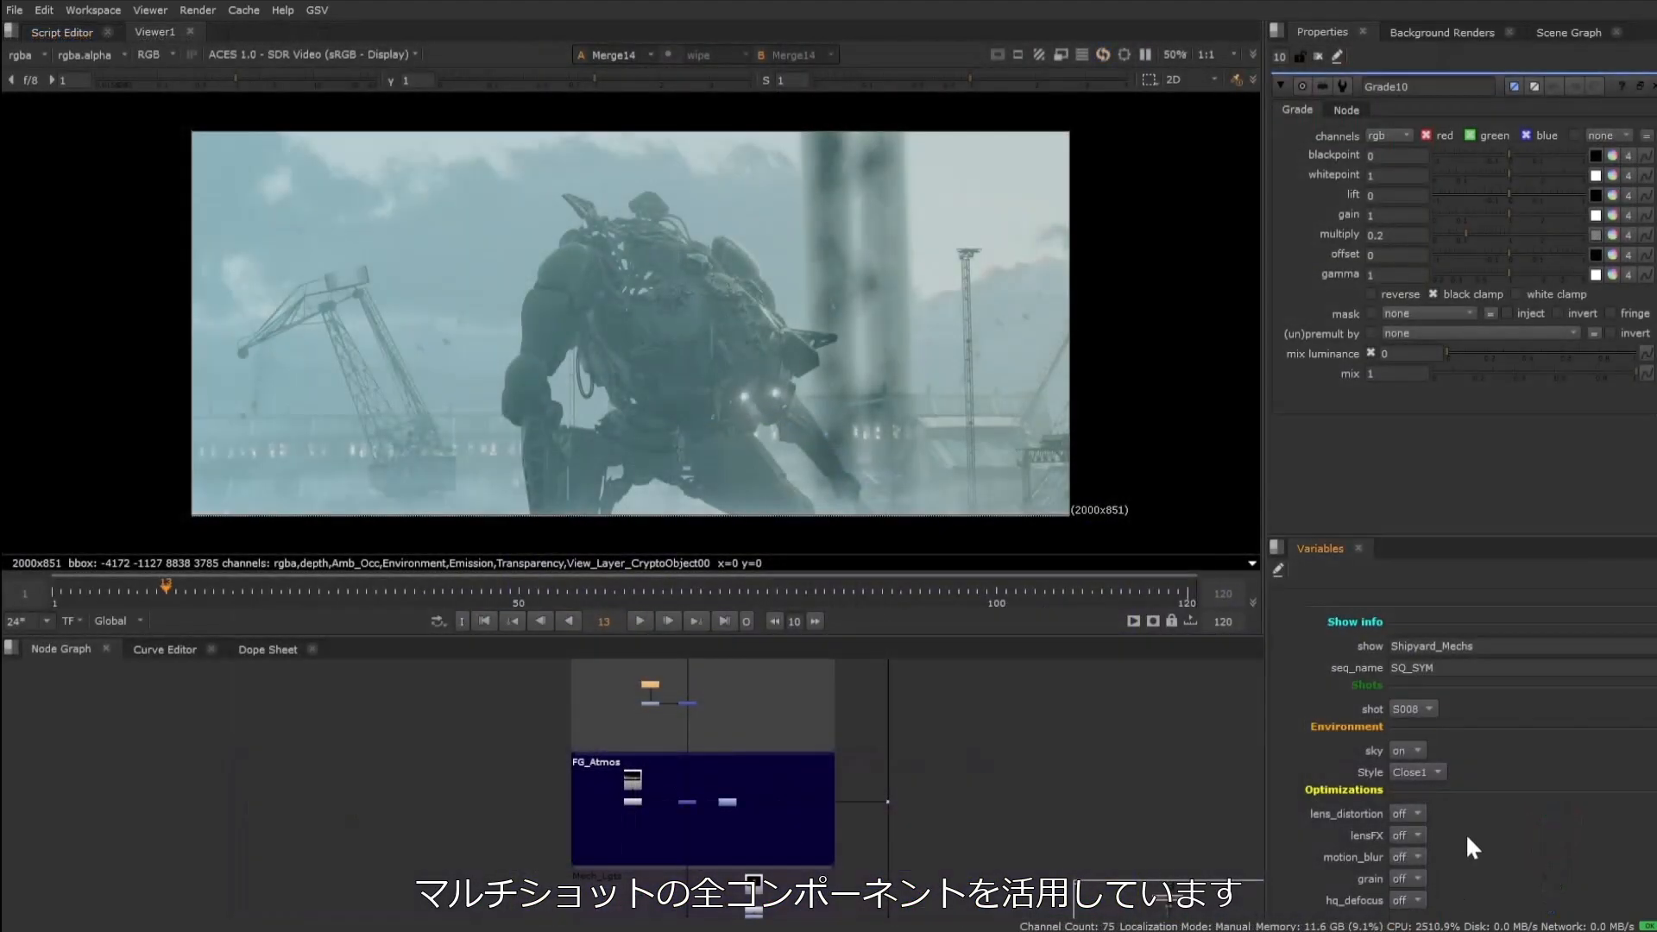
{"action": "left_click", "coordinate": [1419, 768]}
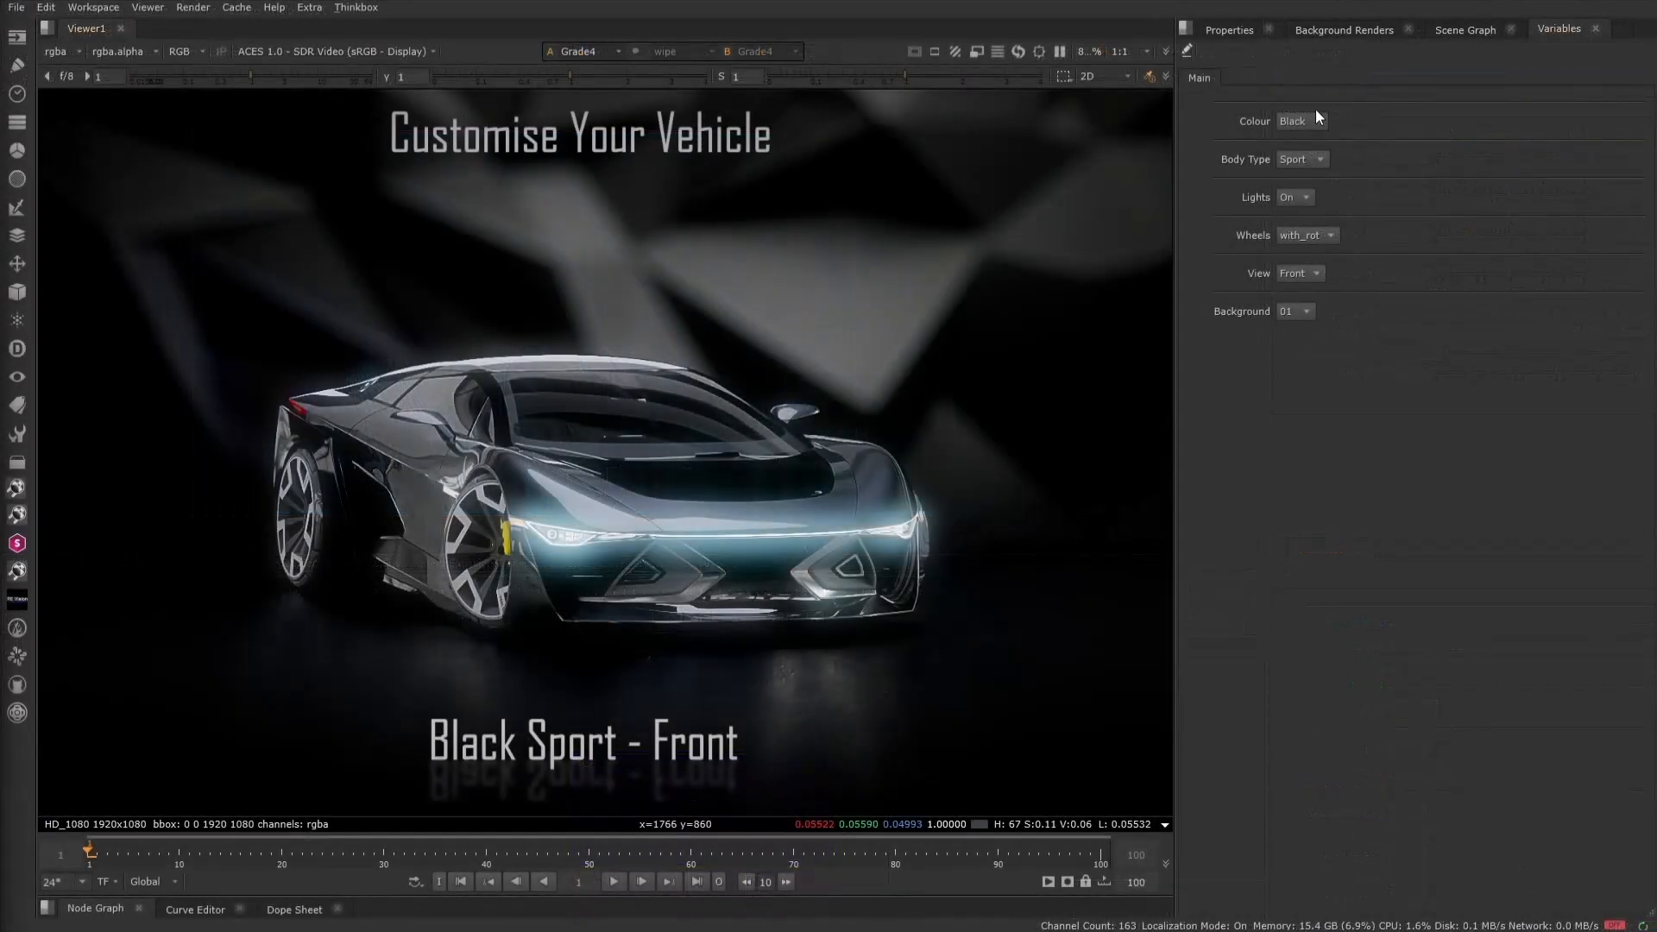
Cycle the vehicle's Colour variable through White, Gray, Red, Blue and Green, and return it to Gray.
{"action": "left_click", "coordinate": [1313, 121]}
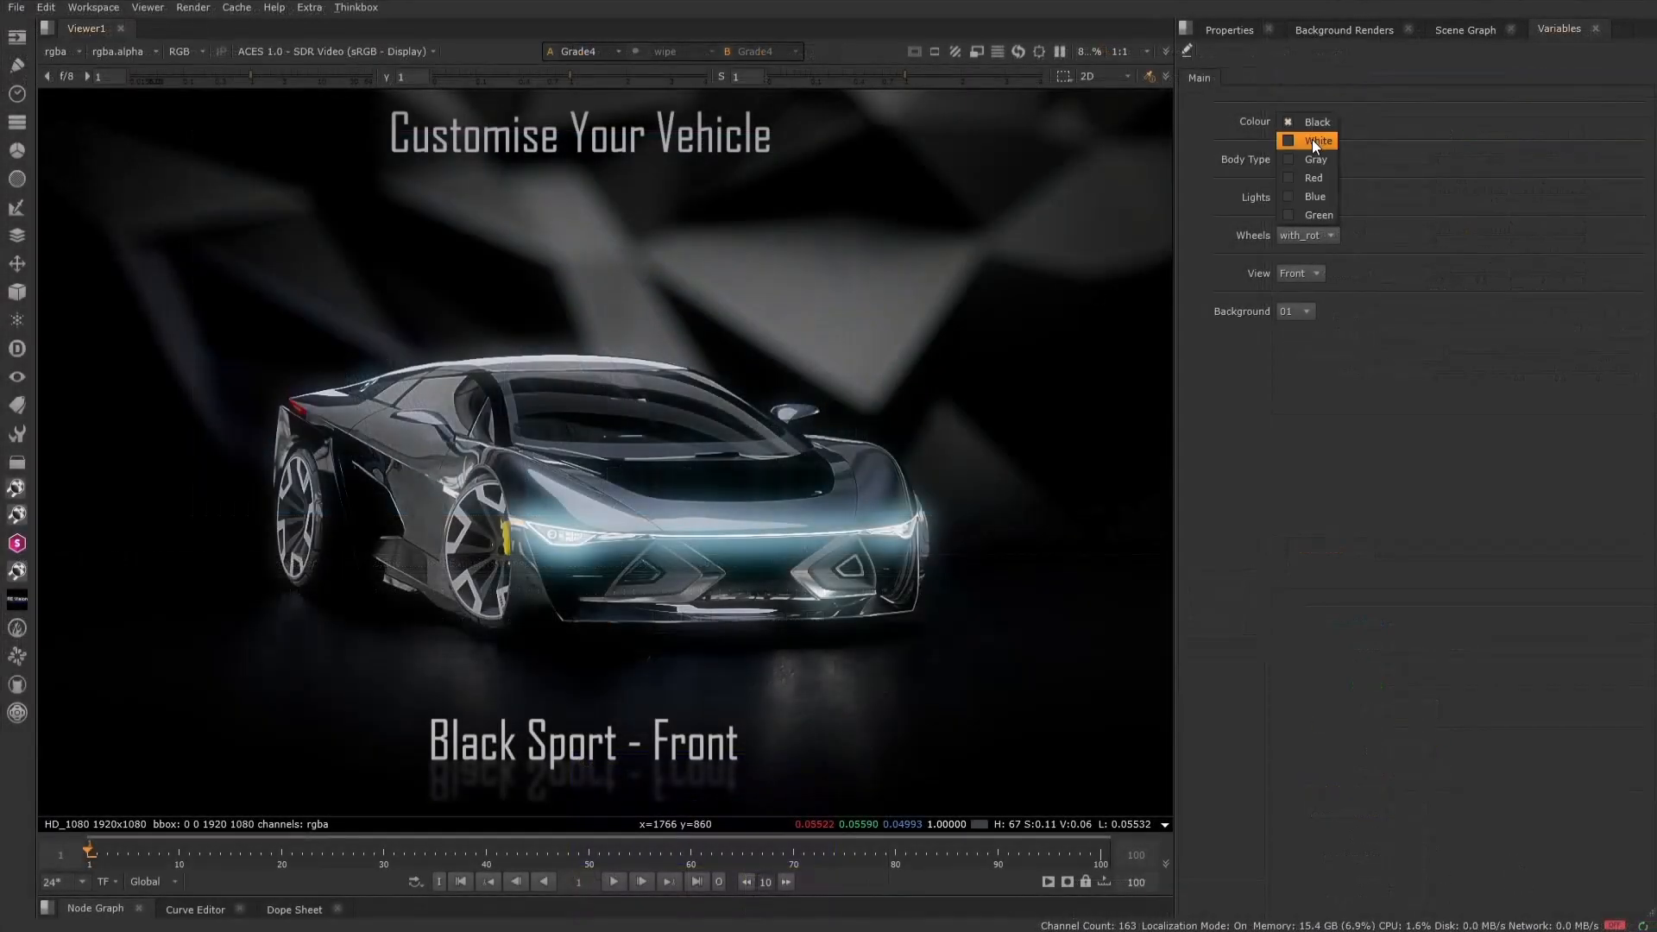
{"action": "left_click", "coordinate": [1311, 140]}
{"action": "left_click", "coordinate": [1302, 120]}
{"action": "left_click", "coordinate": [1303, 142]}
{"action": "left_click", "coordinate": [1301, 125]}
{"action": "left_click", "coordinate": [1301, 140]}
{"action": "left_click", "coordinate": [1291, 121]}
{"action": "left_click", "coordinate": [1294, 139]}
{"action": "left_click", "coordinate": [1294, 119]}
{"action": "left_click", "coordinate": [1298, 139]}
{"action": "left_click", "coordinate": [1299, 125]}
{"action": "left_click", "coordinate": [1299, 68]}
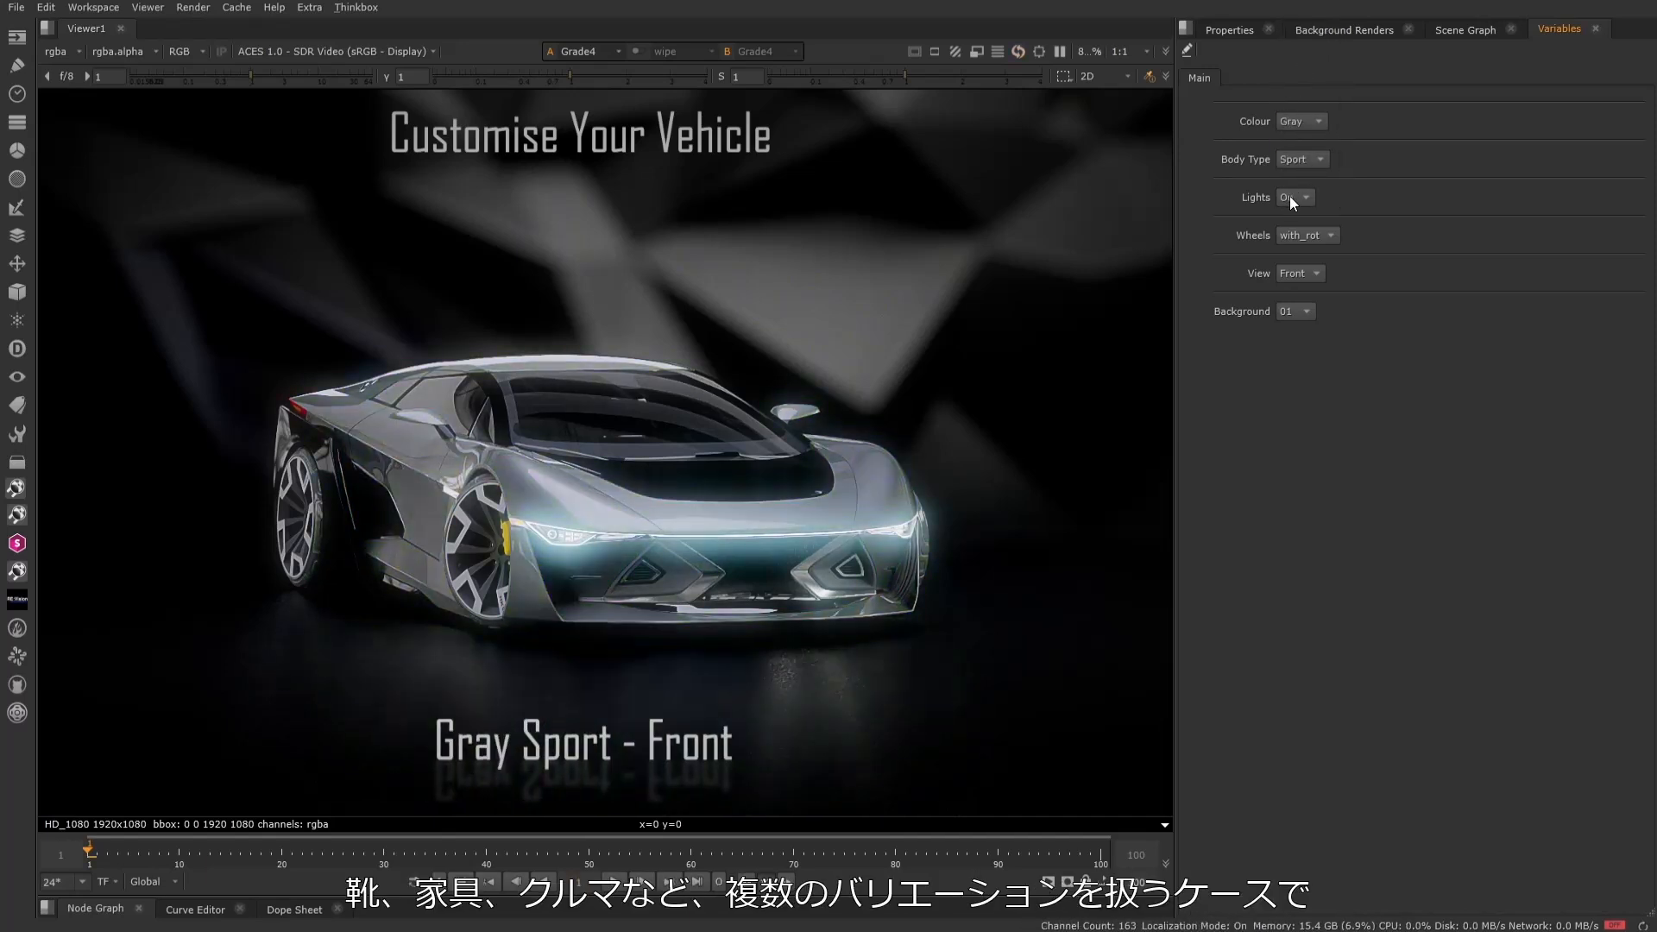
Cycle the Body Type variable through Sedan, Suv and Mini, and return it to Sport.
{"action": "left_click", "coordinate": [1308, 105]}
{"action": "left_click", "coordinate": [1301, 159]}
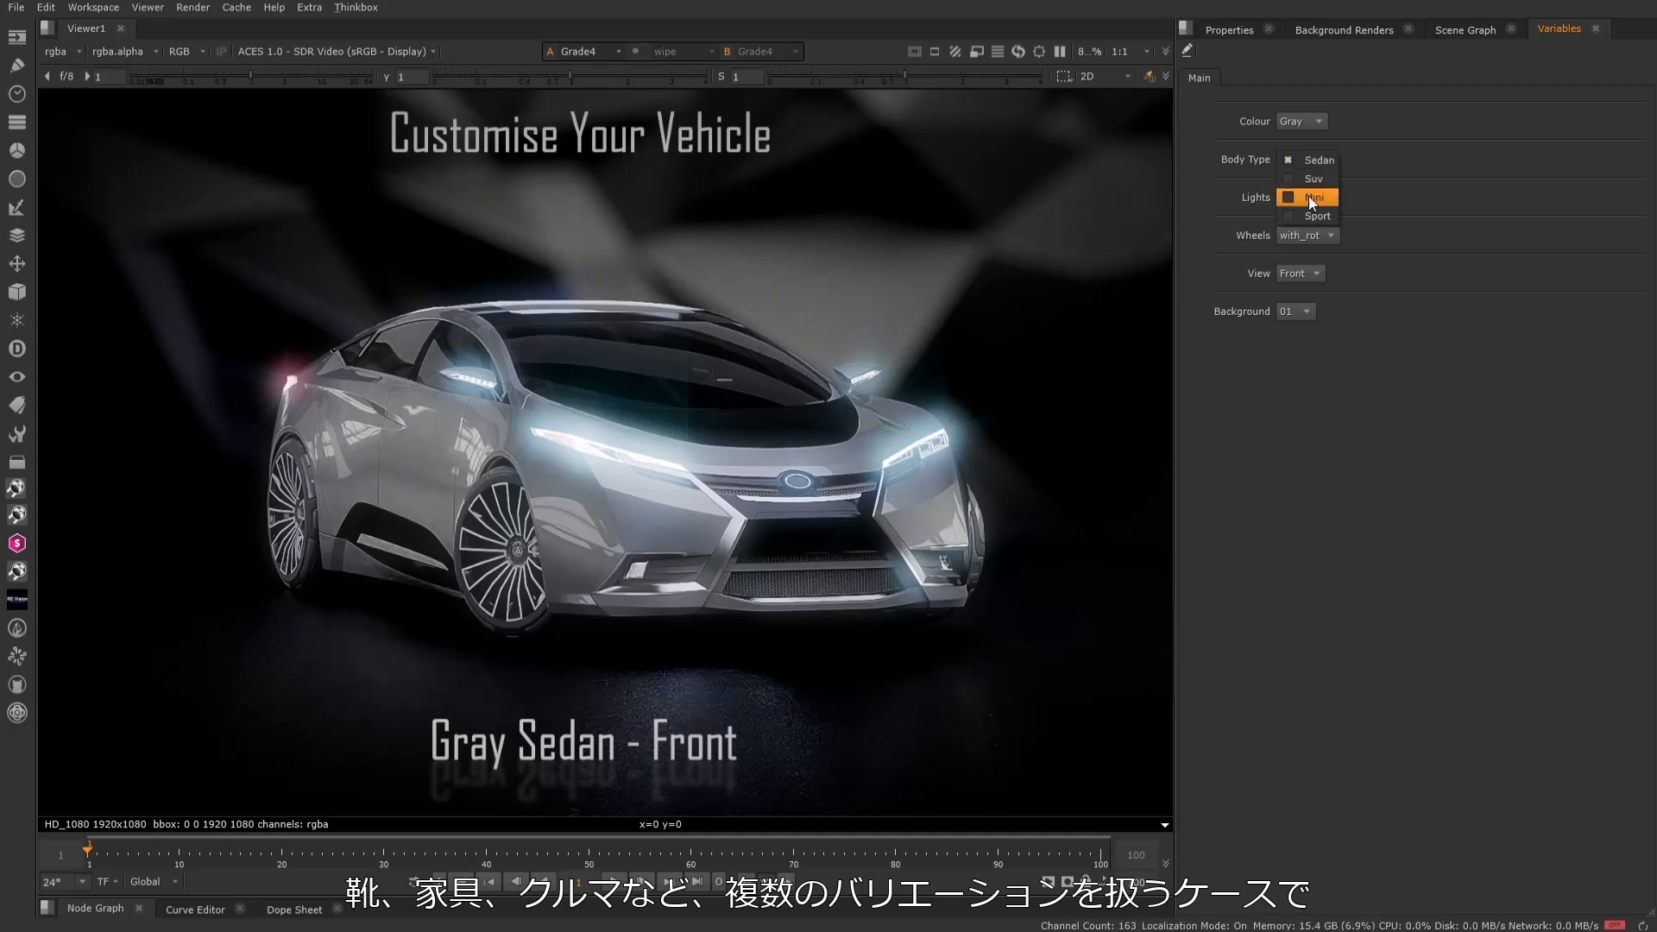
{"action": "left_click", "coordinate": [1291, 159]}
{"action": "left_click", "coordinate": [1291, 176]}
{"action": "left_click", "coordinate": [1290, 158]}
{"action": "left_click", "coordinate": [1292, 177]}
Set the vehicle's Lights variable to Off and switch the Background variable away from 01.
{"action": "left_click", "coordinate": [1293, 199]}
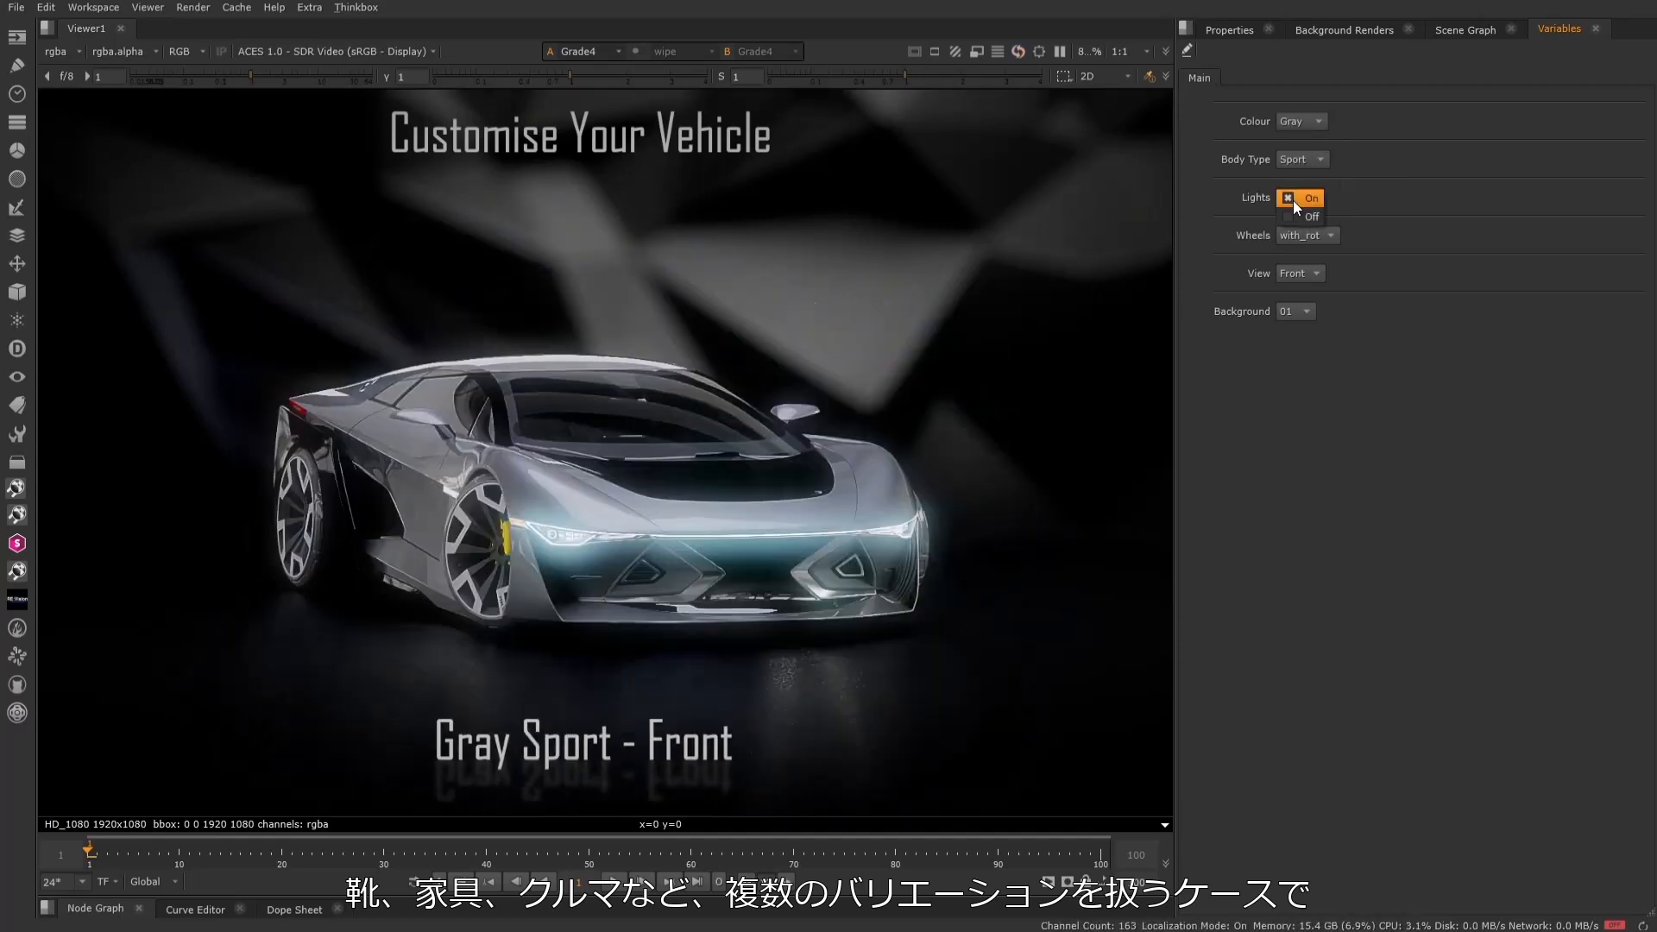
{"action": "left_click", "coordinate": [1296, 210]}
{"action": "left_click", "coordinate": [1302, 348]}
Set the View variable to Back and the Background variable to 02.
{"action": "left_click", "coordinate": [1295, 274]}
{"action": "left_click", "coordinate": [1302, 292]}
{"action": "left_click", "coordinate": [1296, 309]}
{"action": "left_click", "coordinate": [1297, 293]}
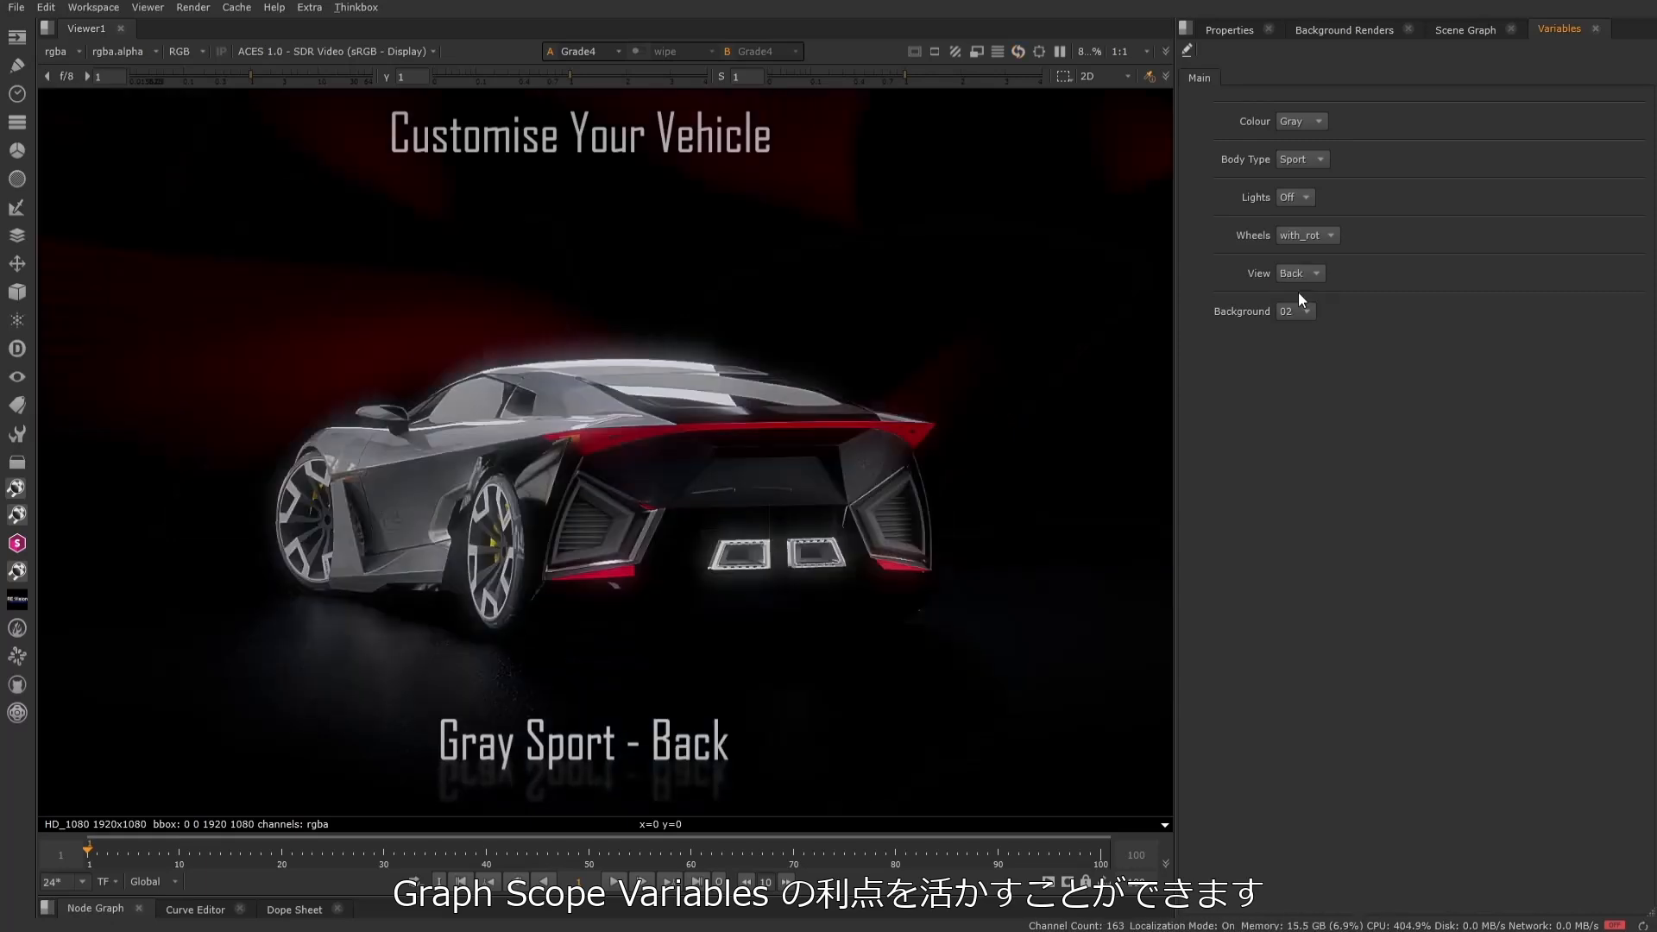
Set the View variable to Front and open the Wheels variable's options.
{"action": "left_click", "coordinate": [1304, 255]}
{"action": "left_click", "coordinate": [1289, 158]}
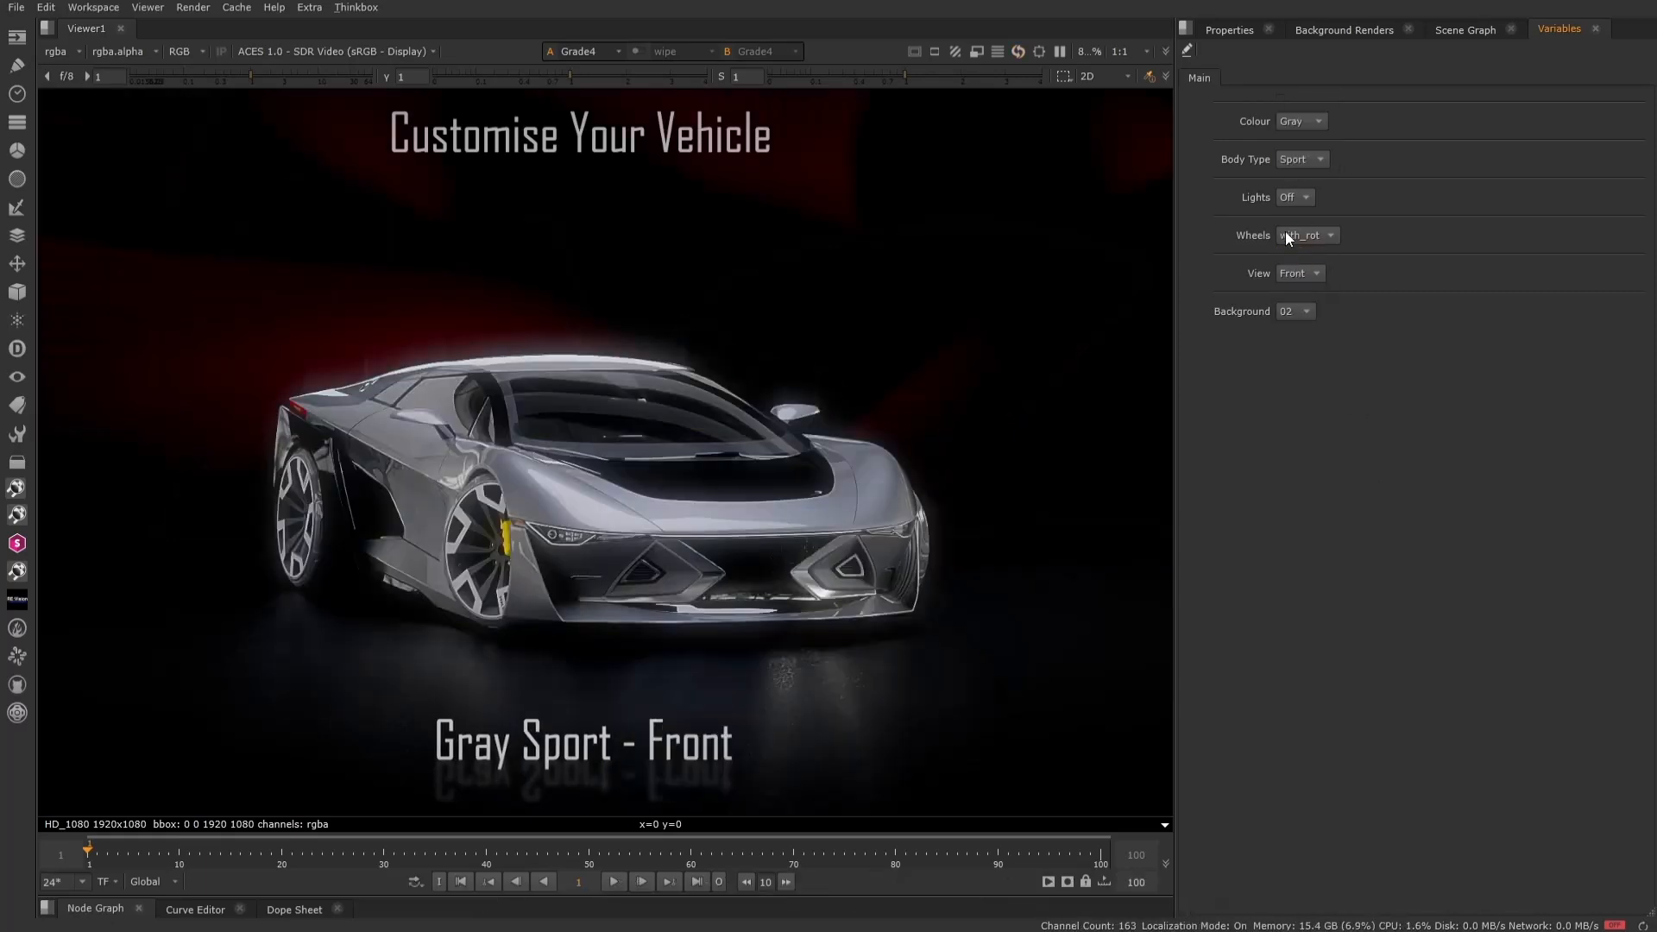
{"action": "left_click", "coordinate": [1307, 235]}
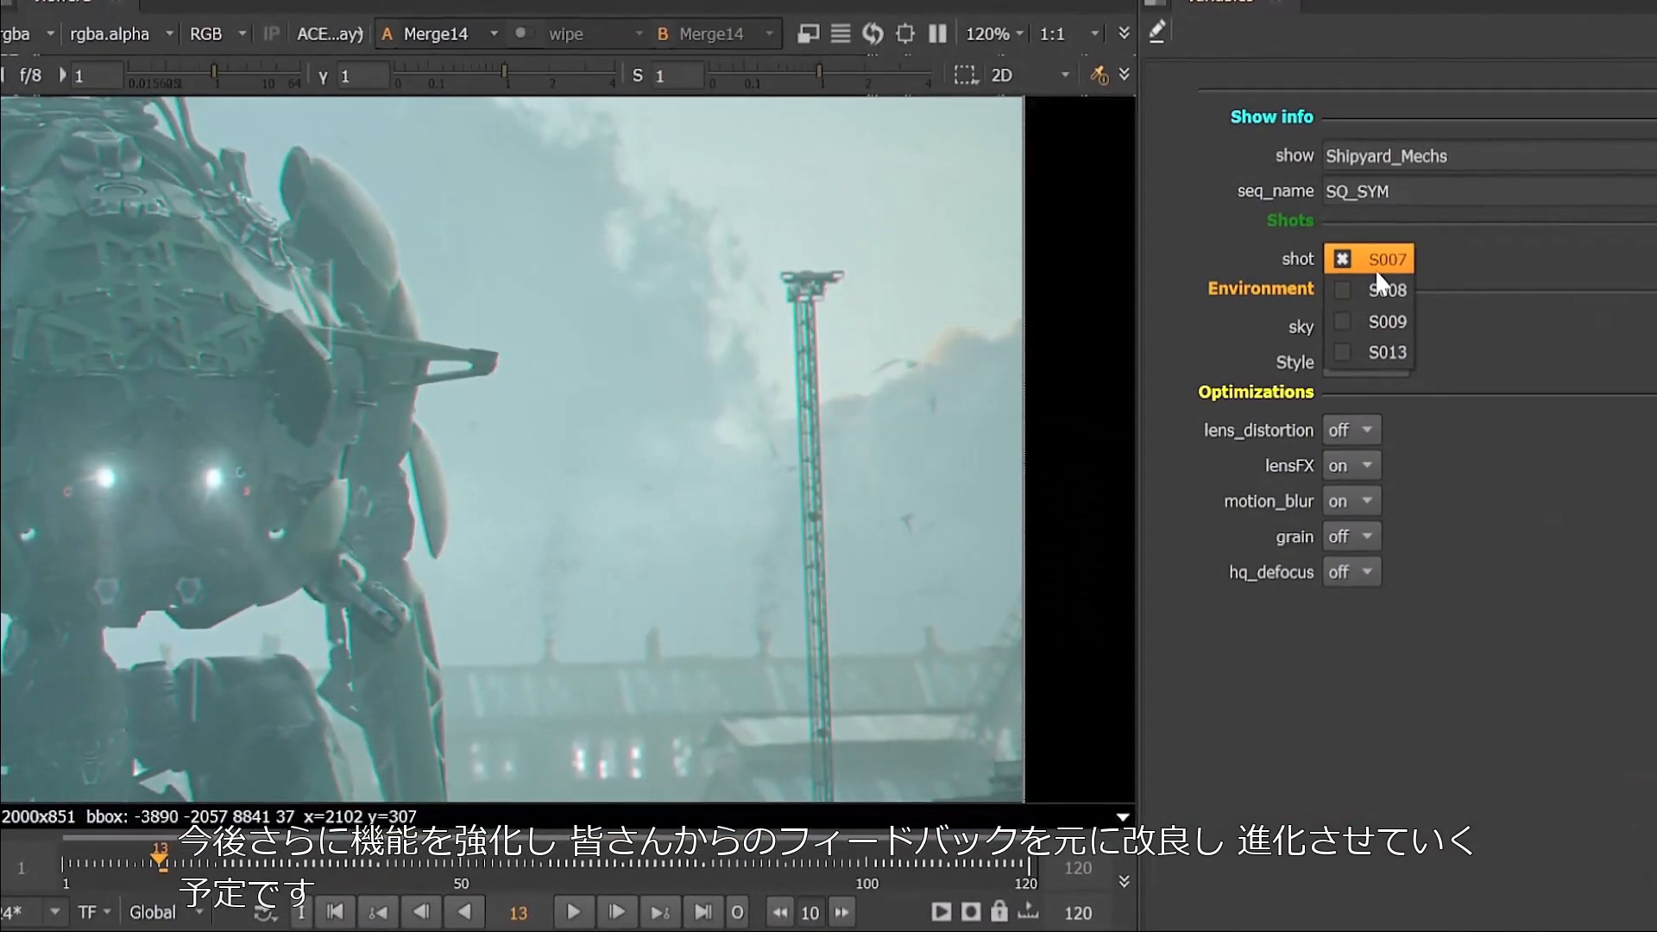
Switch the Shipyard_Mechs shot variable to S008 and on to S009.
{"action": "left_click", "coordinate": [1380, 287]}
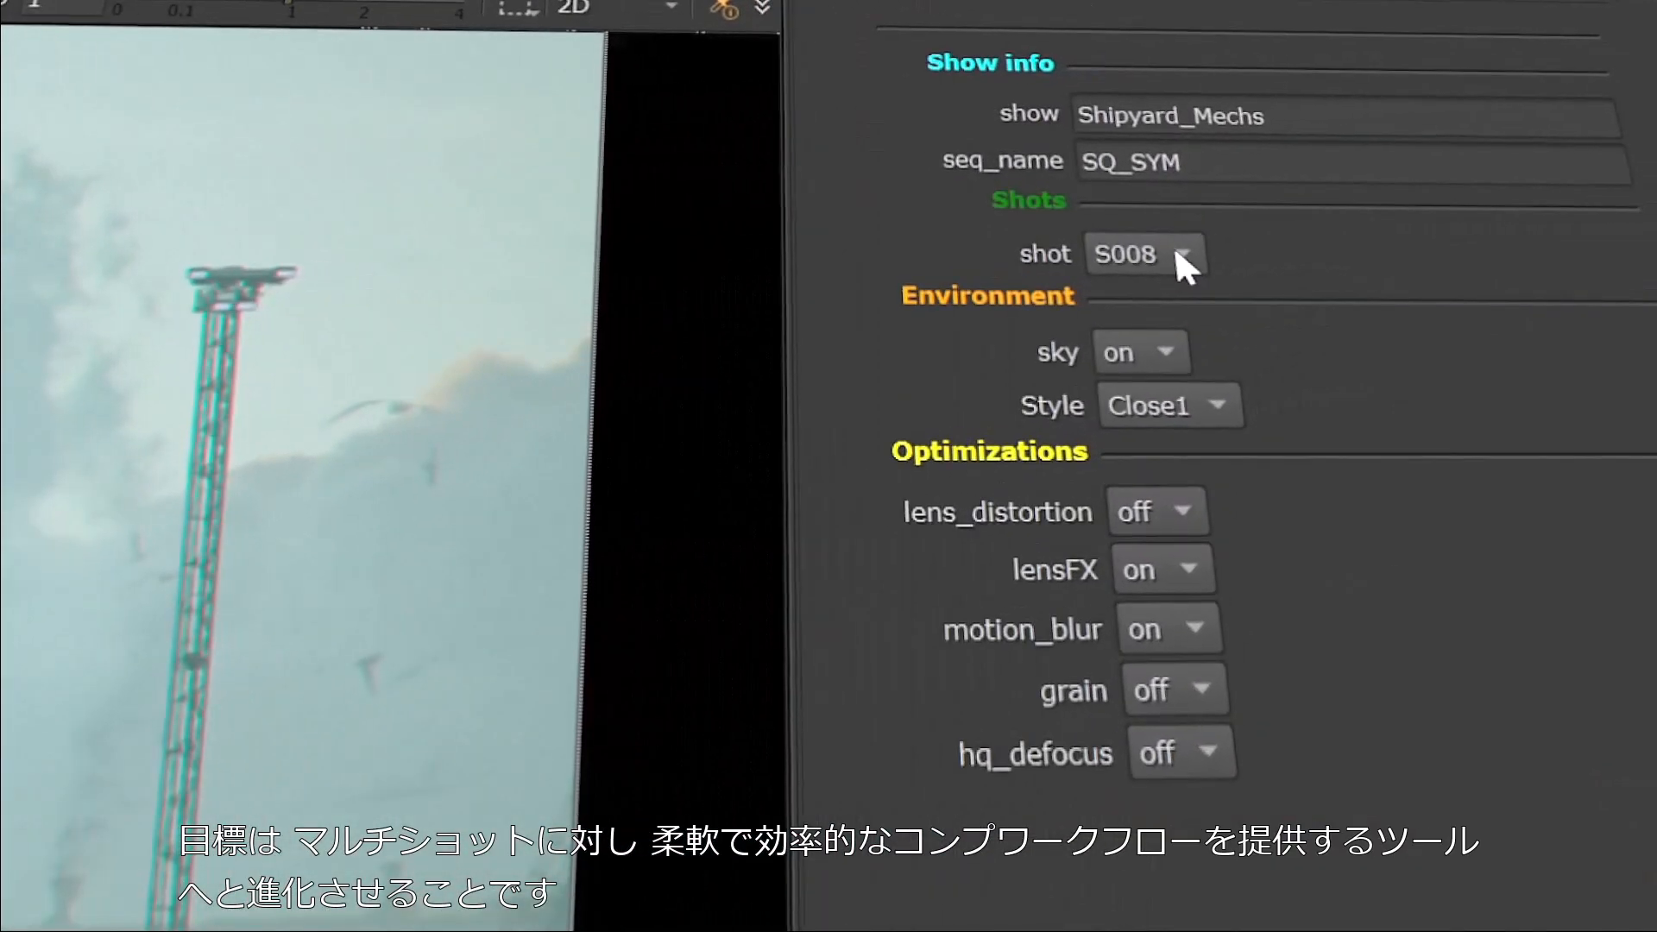
{"action": "left_click", "coordinate": [1176, 252]}
{"action": "left_click", "coordinate": [1182, 296]}
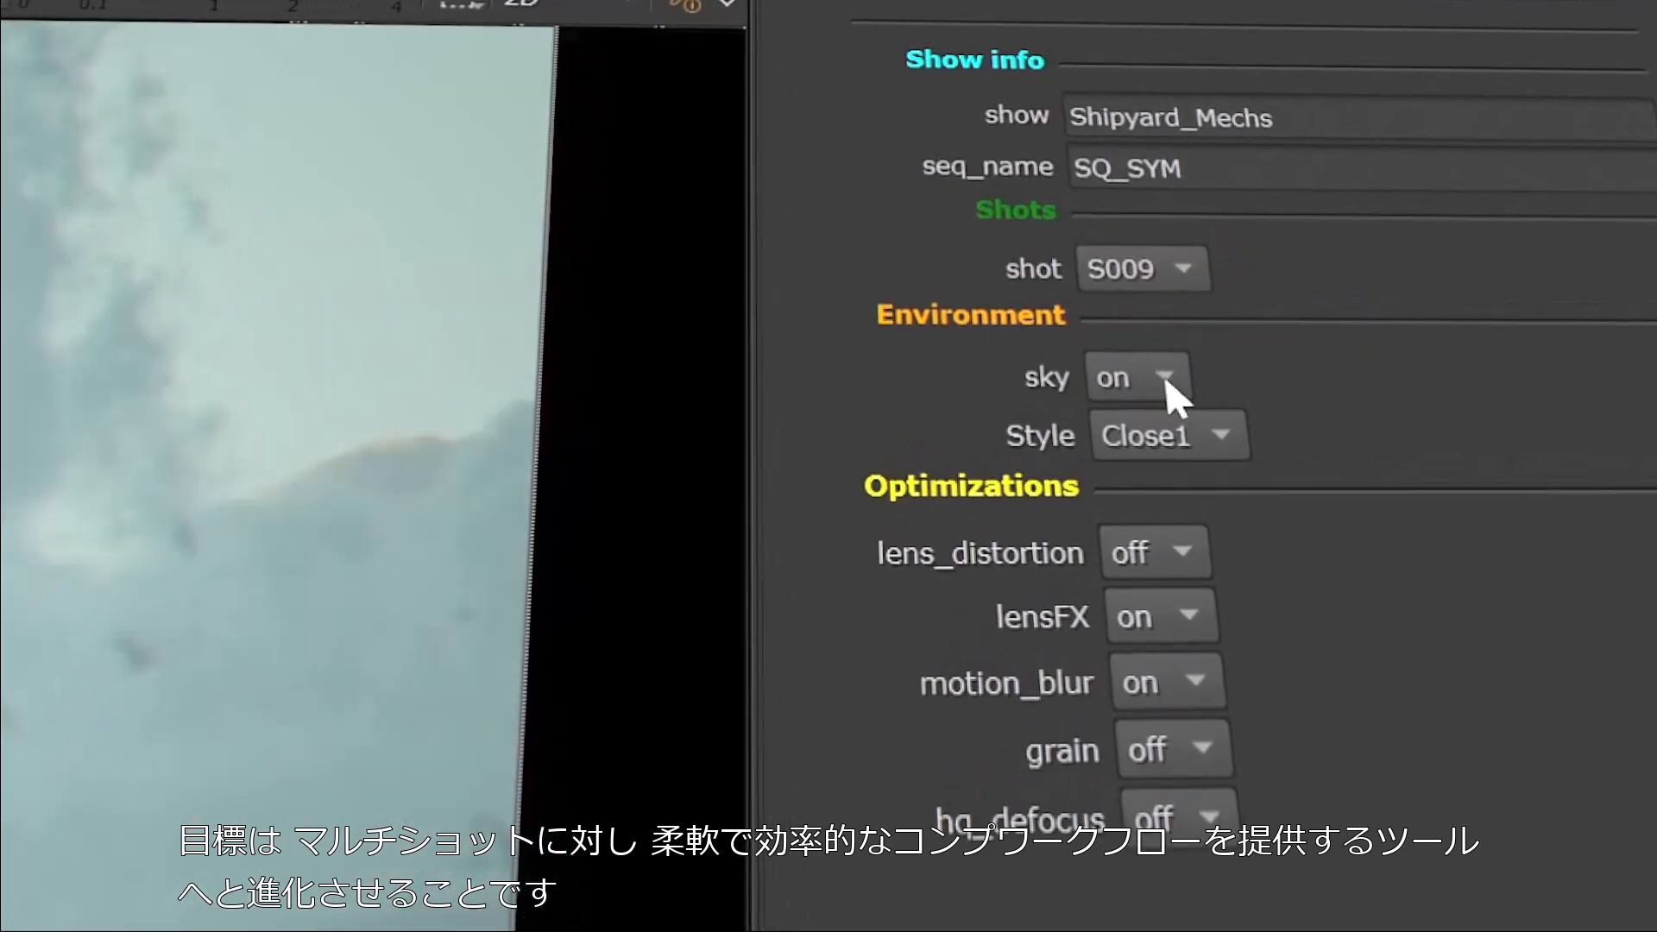
Set the sky variable to off and the lens_distortion variable to on for shot S009.
{"action": "left_click", "coordinate": [1169, 371]}
{"action": "left_click", "coordinate": [1178, 423]}
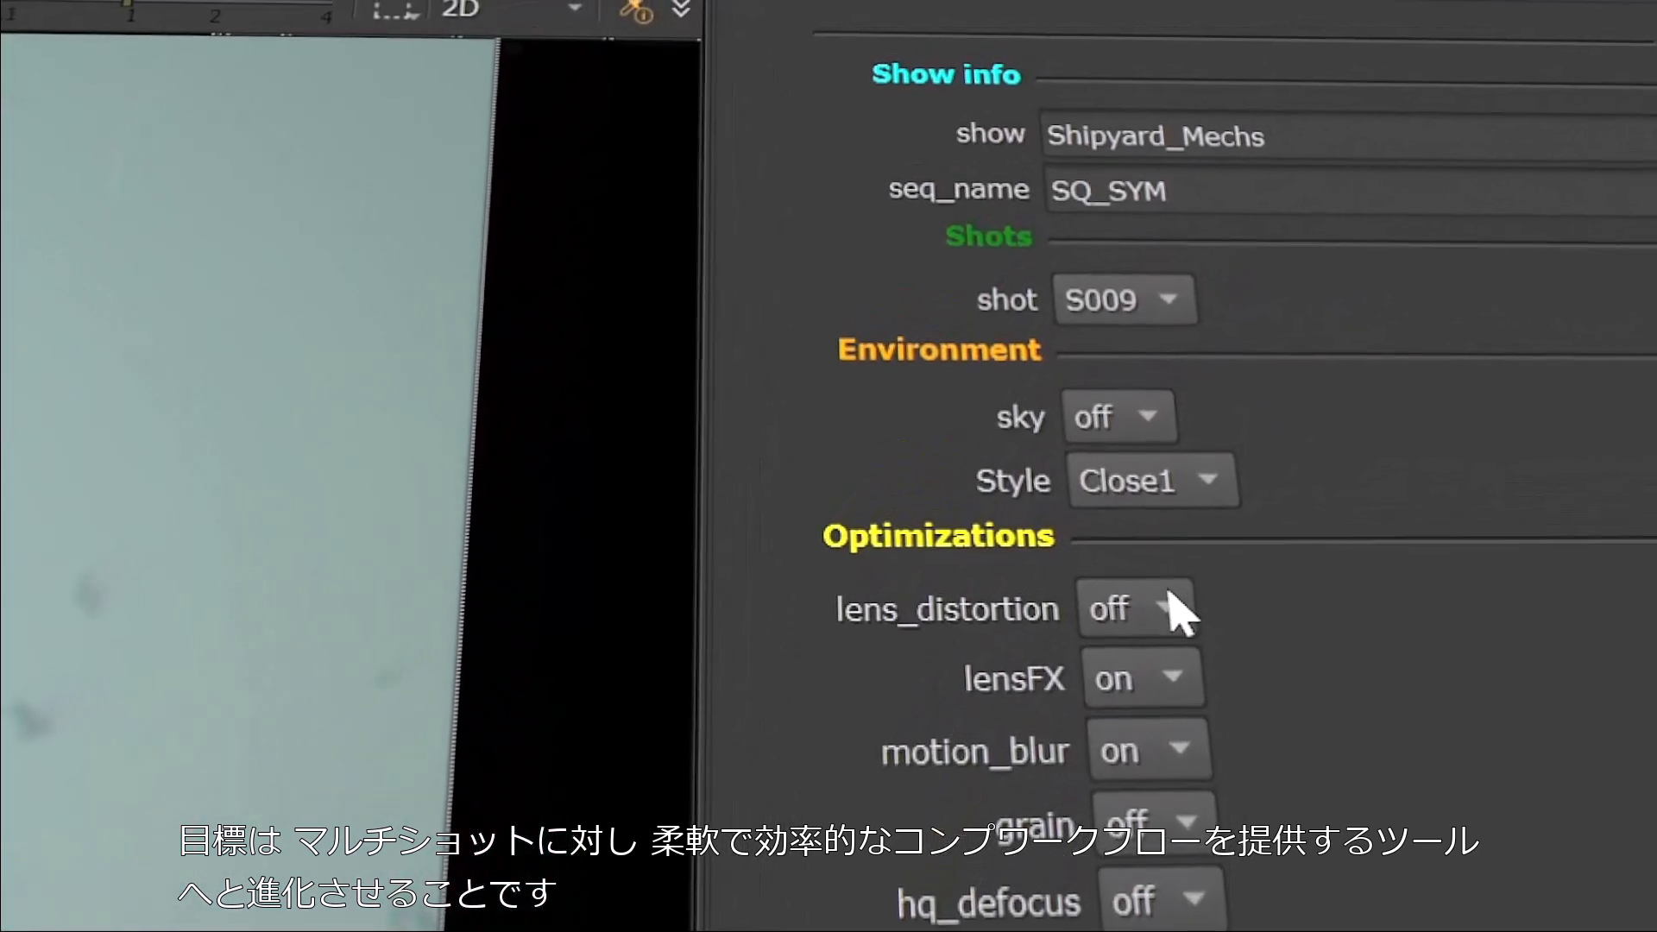
{"action": "left_click", "coordinate": [1165, 592]}
{"action": "left_click", "coordinate": [1139, 542]}
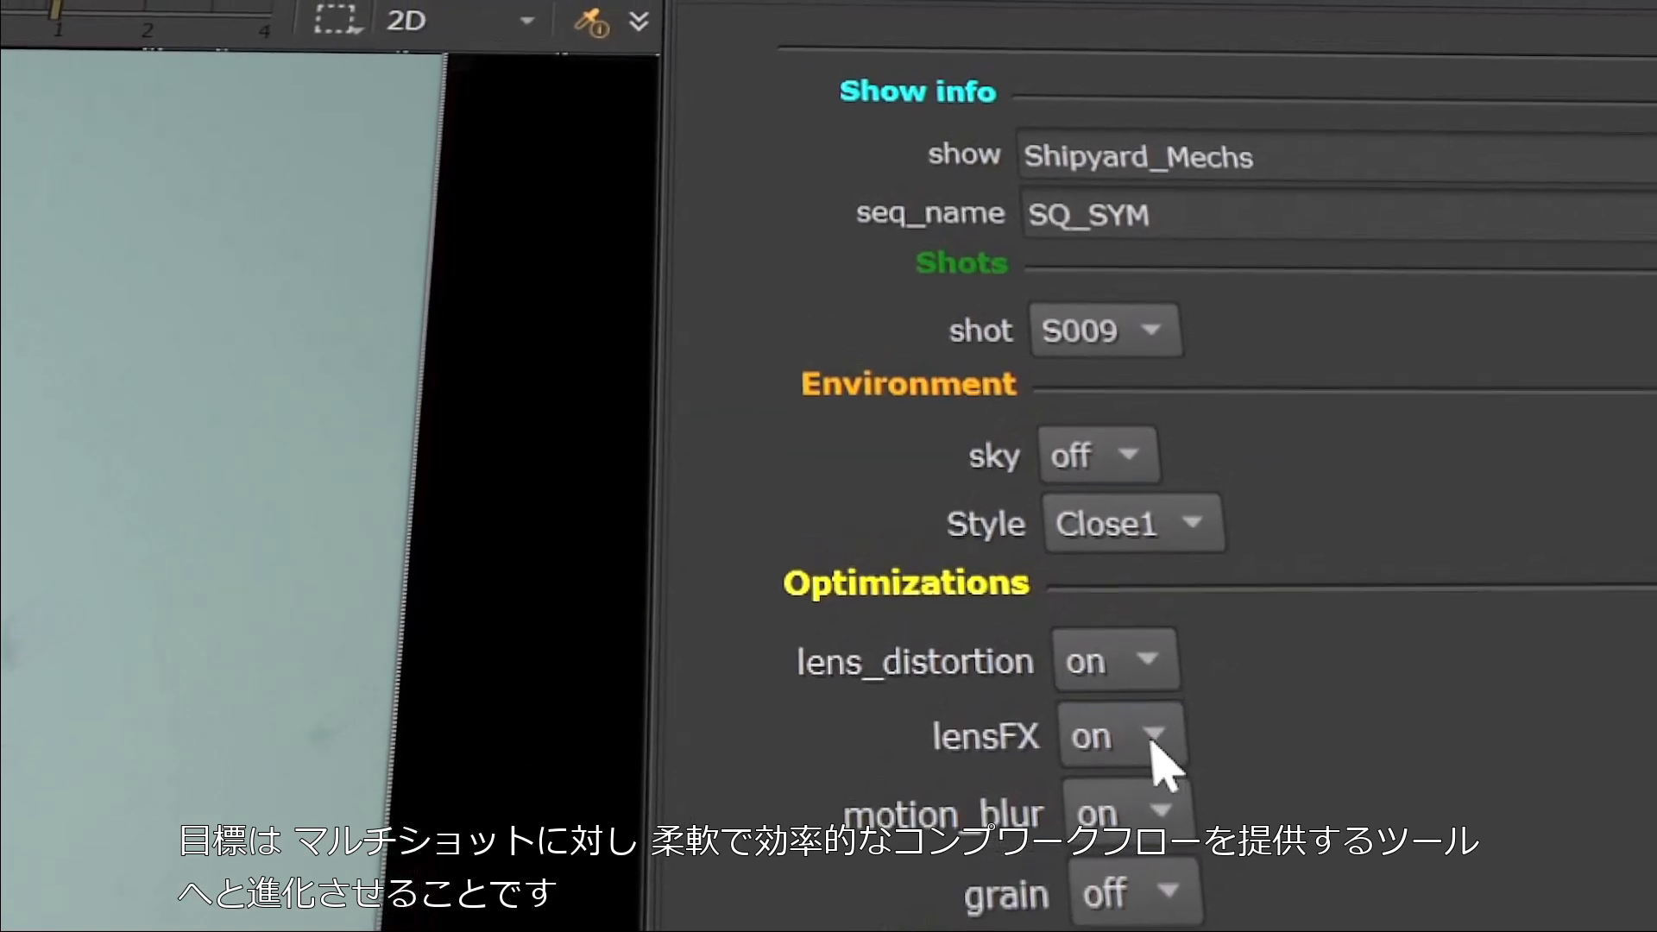